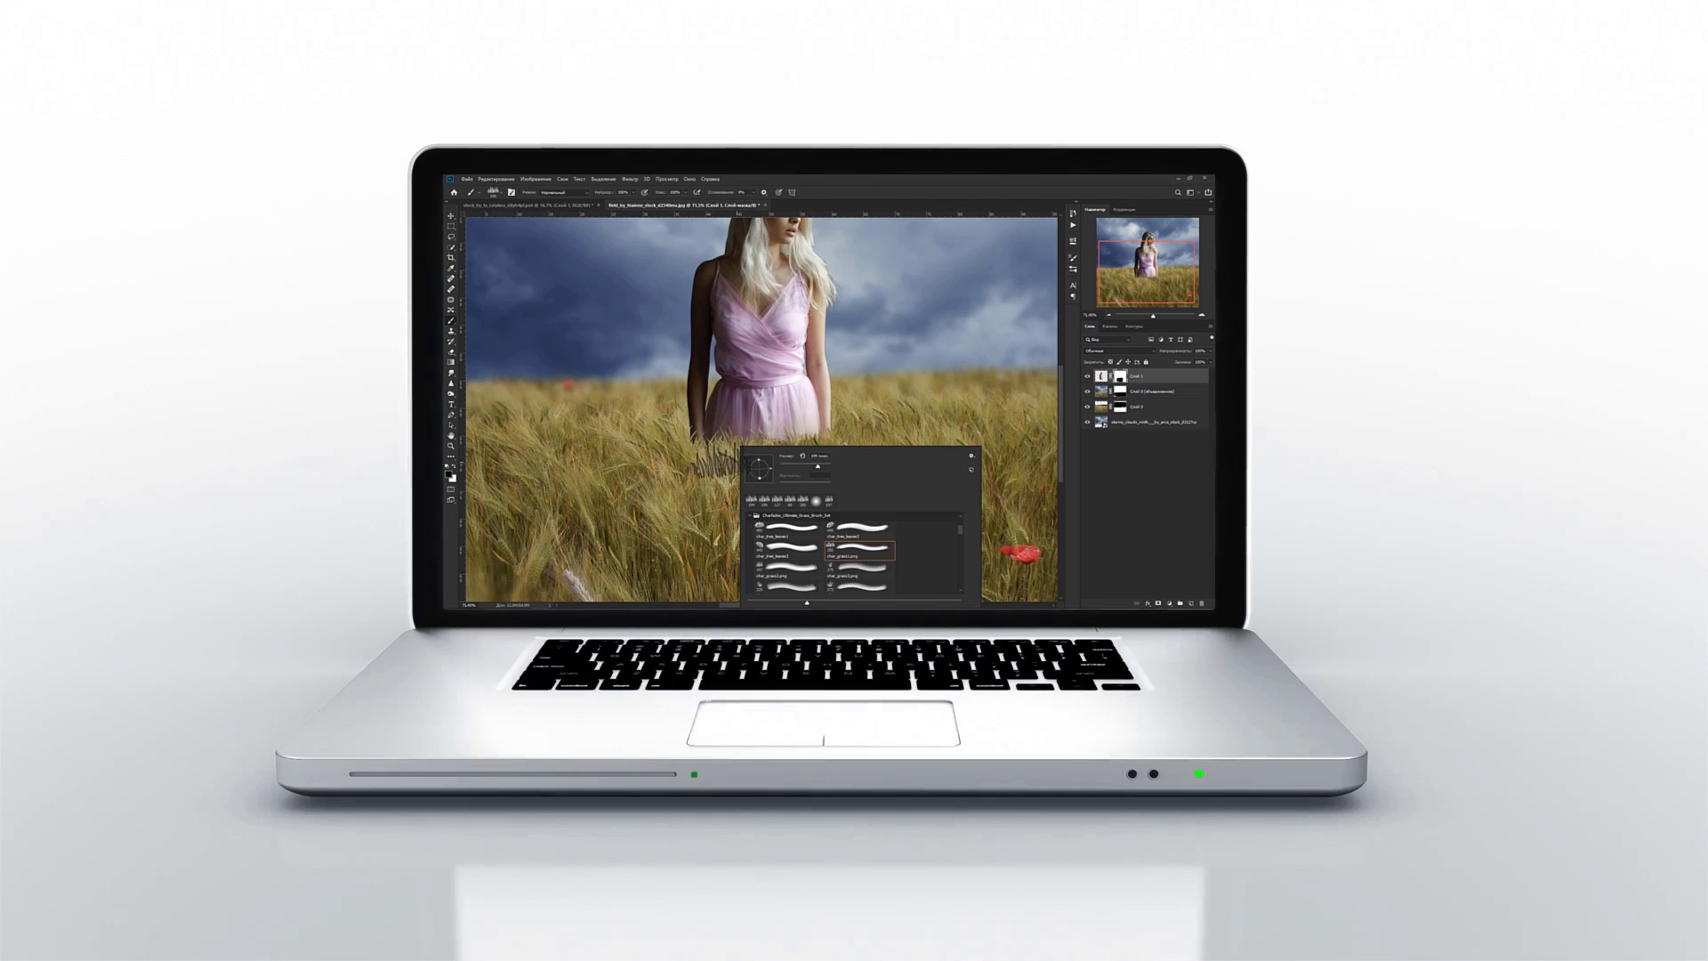
key(Return)
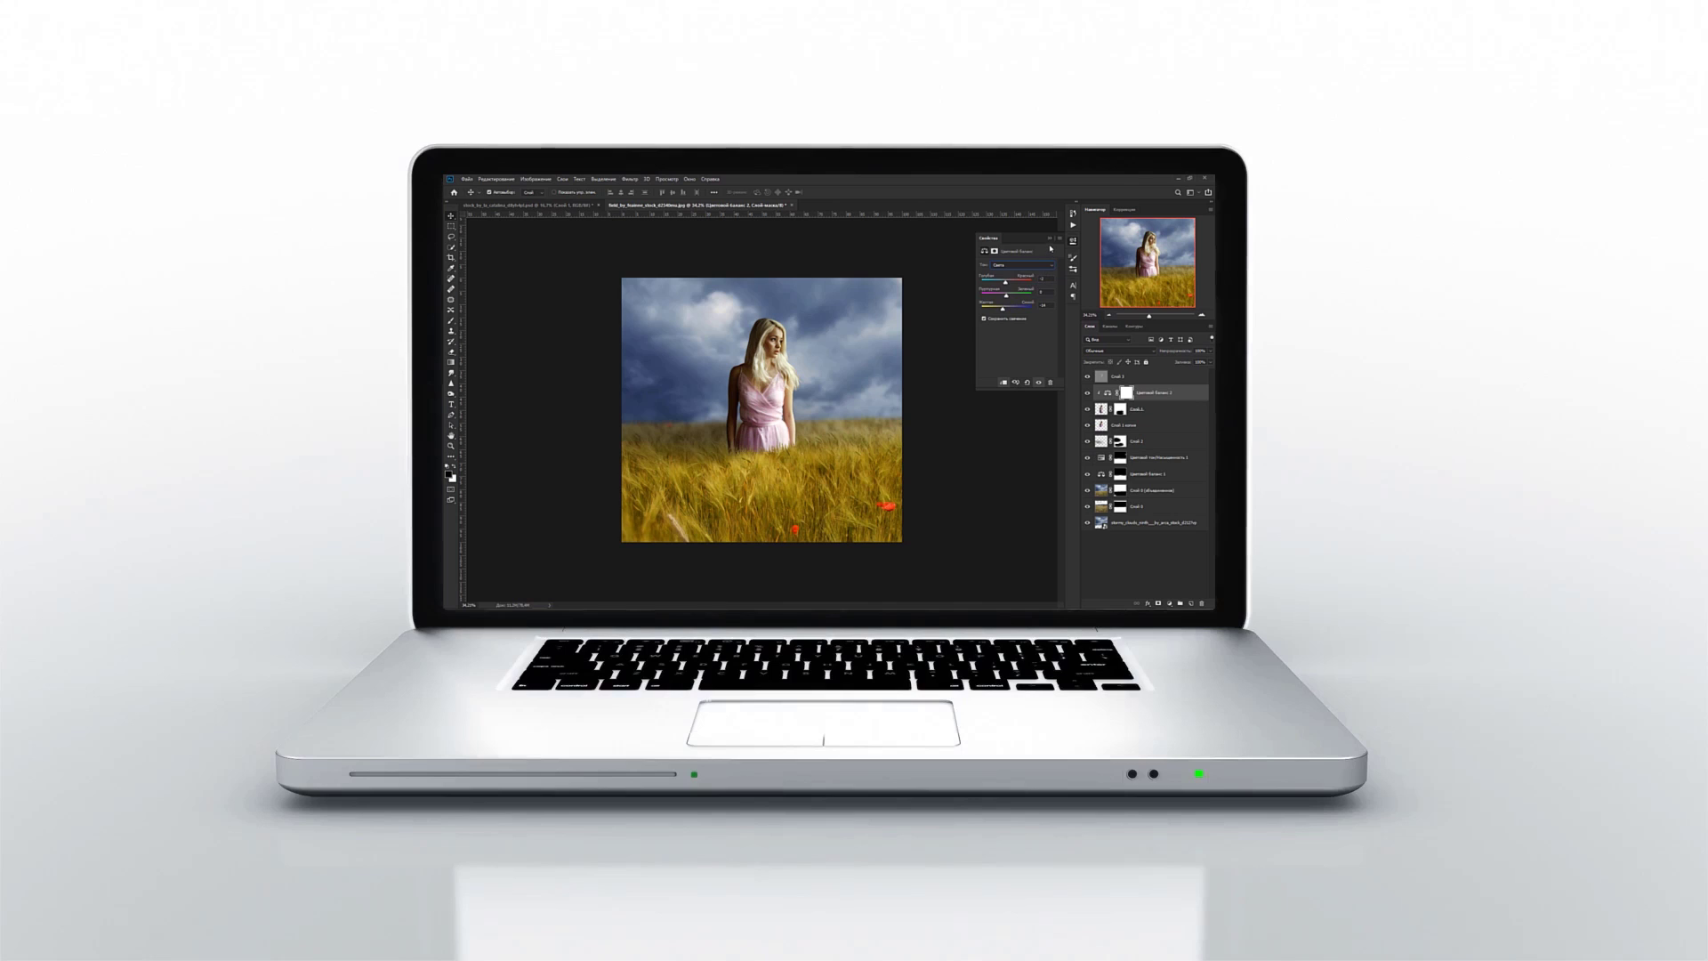
click(1051, 239)
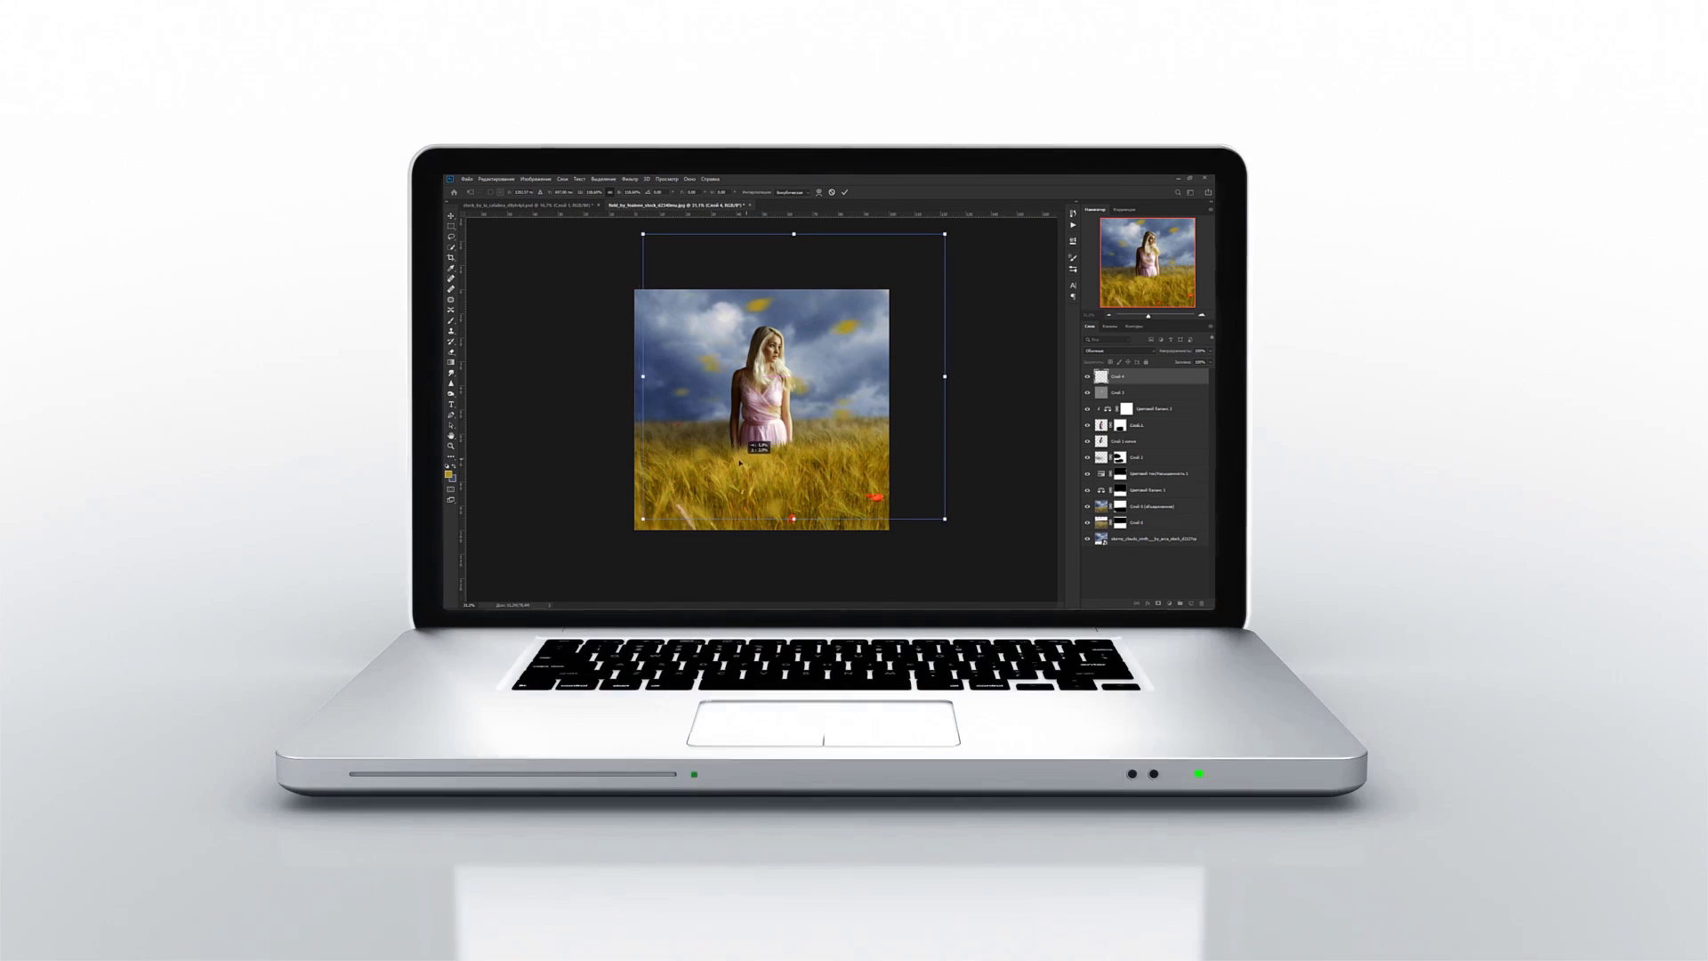
drag(732, 465, 721, 472)
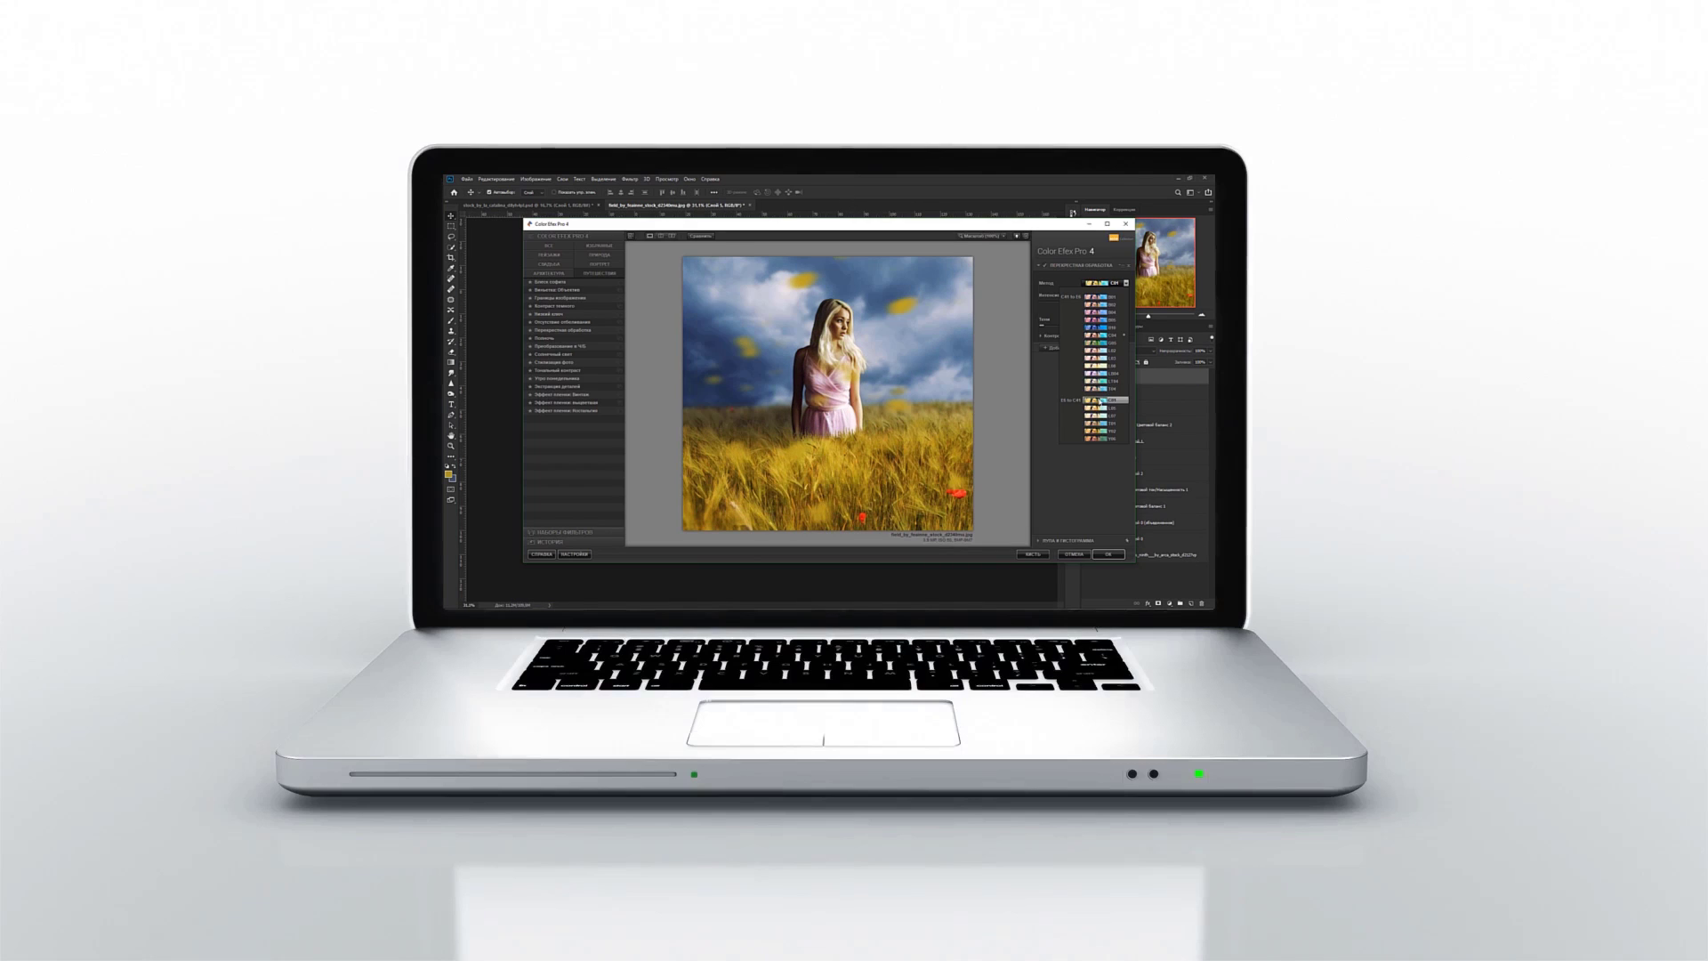
click(1101, 407)
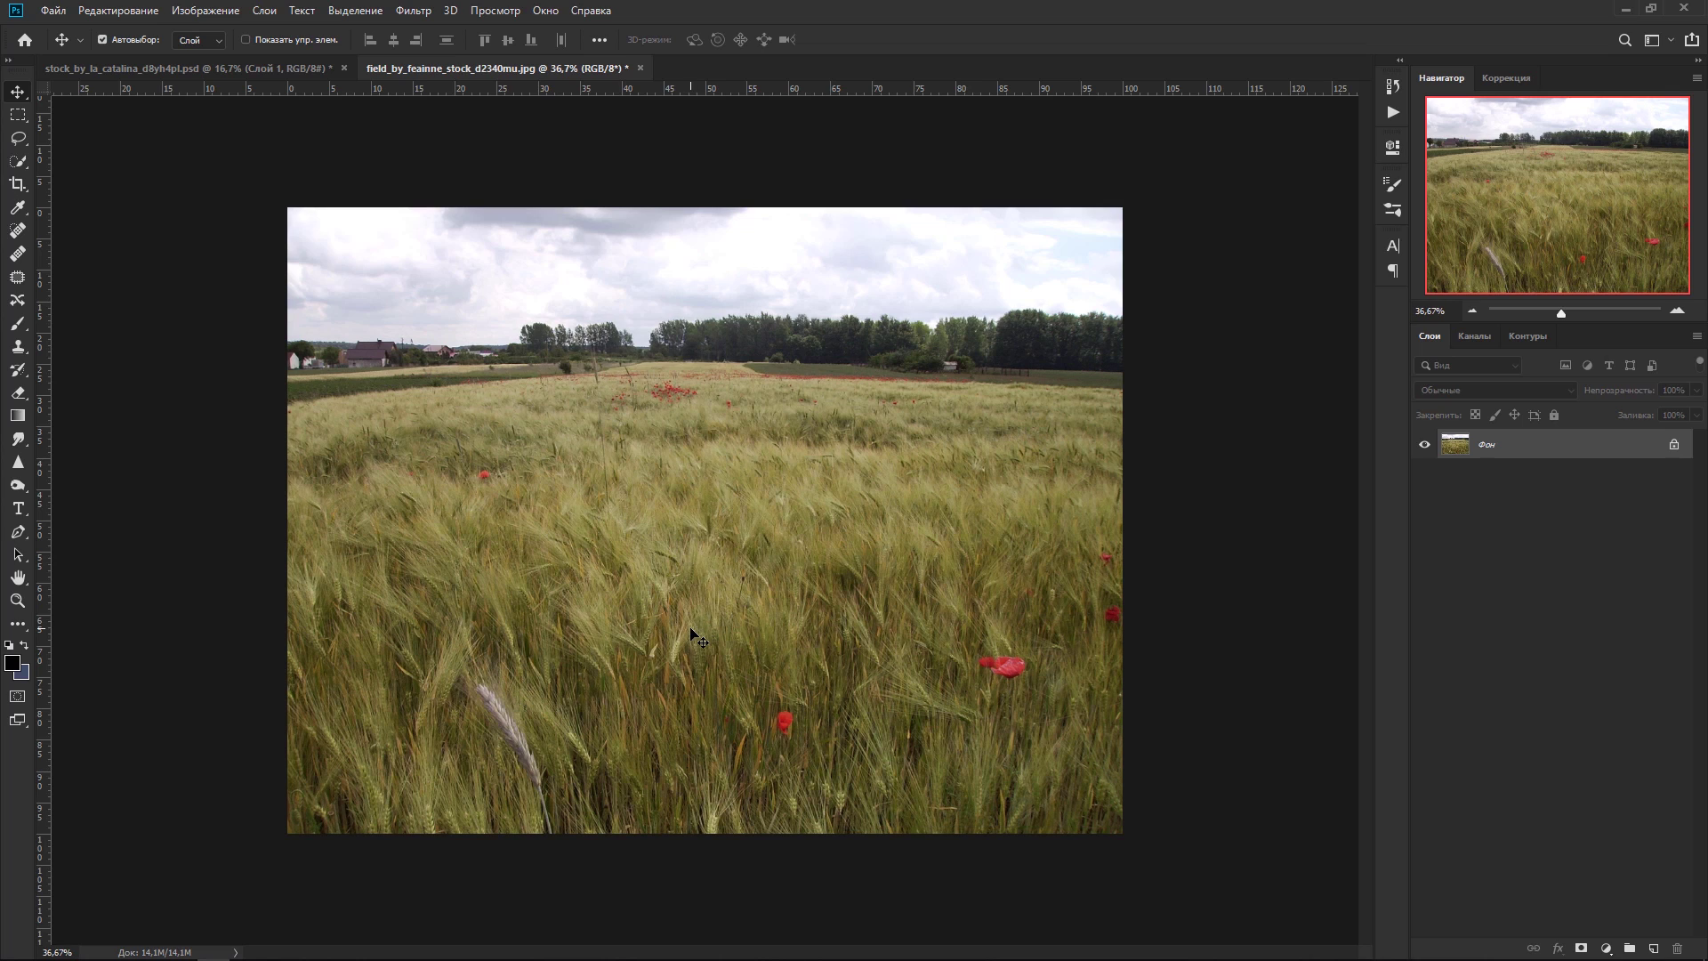
Step: Copy the cut-out woman layer from the stock_by_la_catalina document into the field_by_feainne_stock_d2340mu.jpg document
click(294, 71)
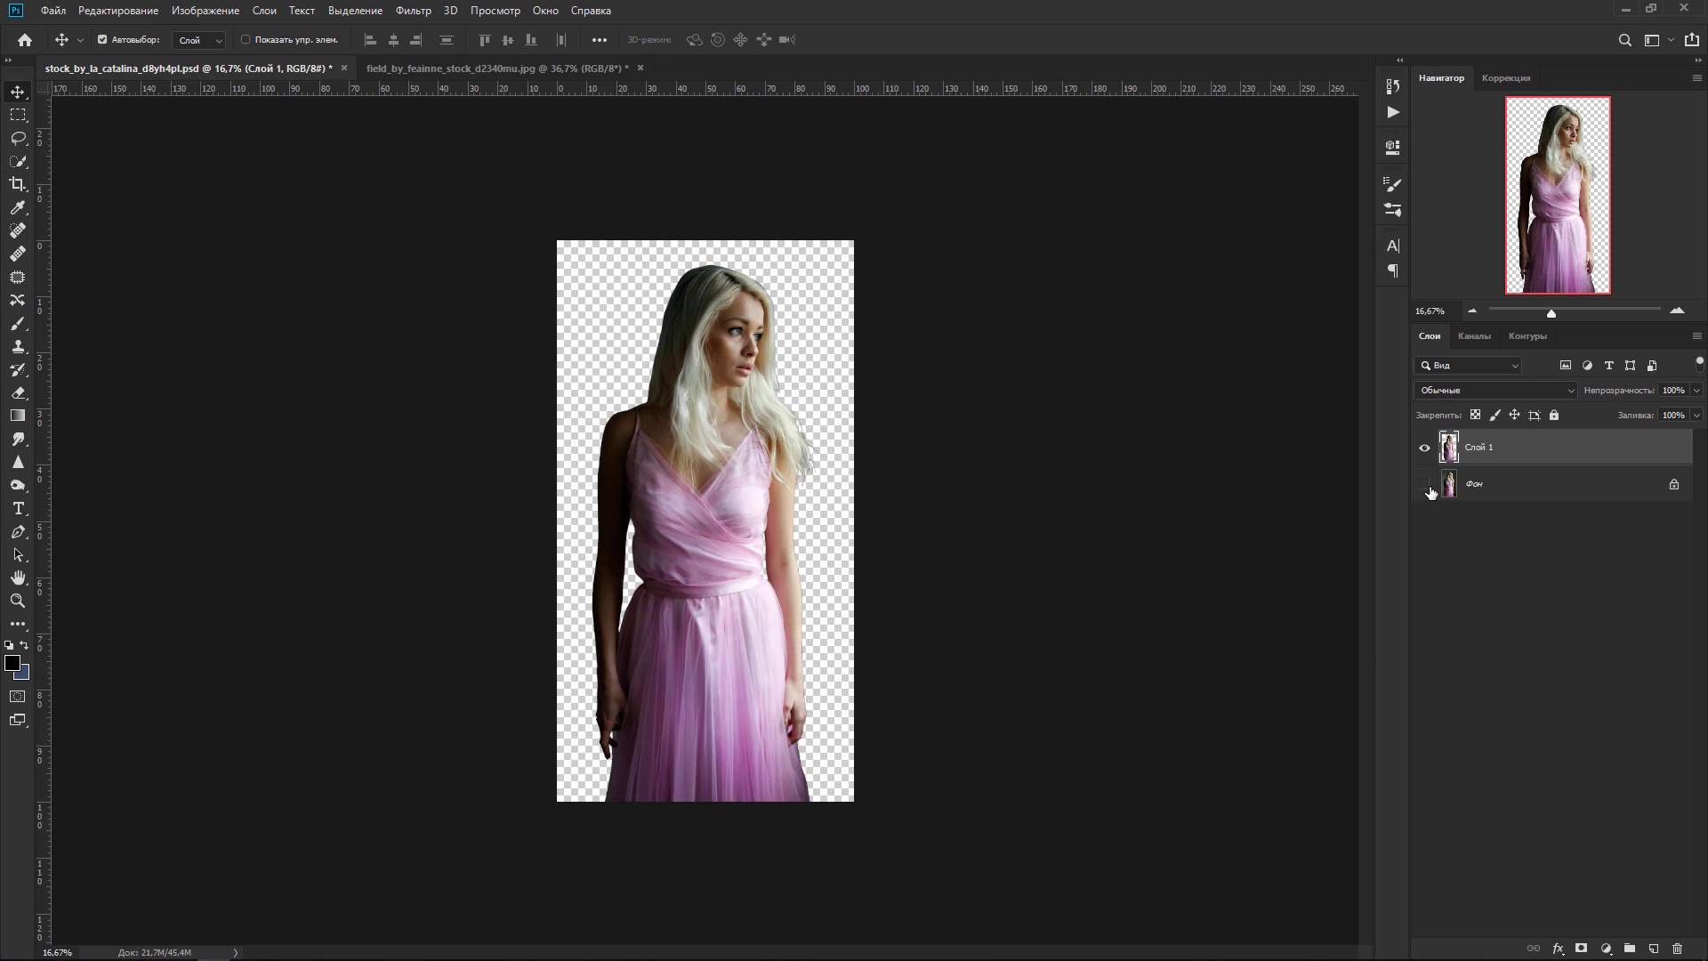
click(1425, 485)
click(1426, 484)
drag(1449, 451, 698, 515)
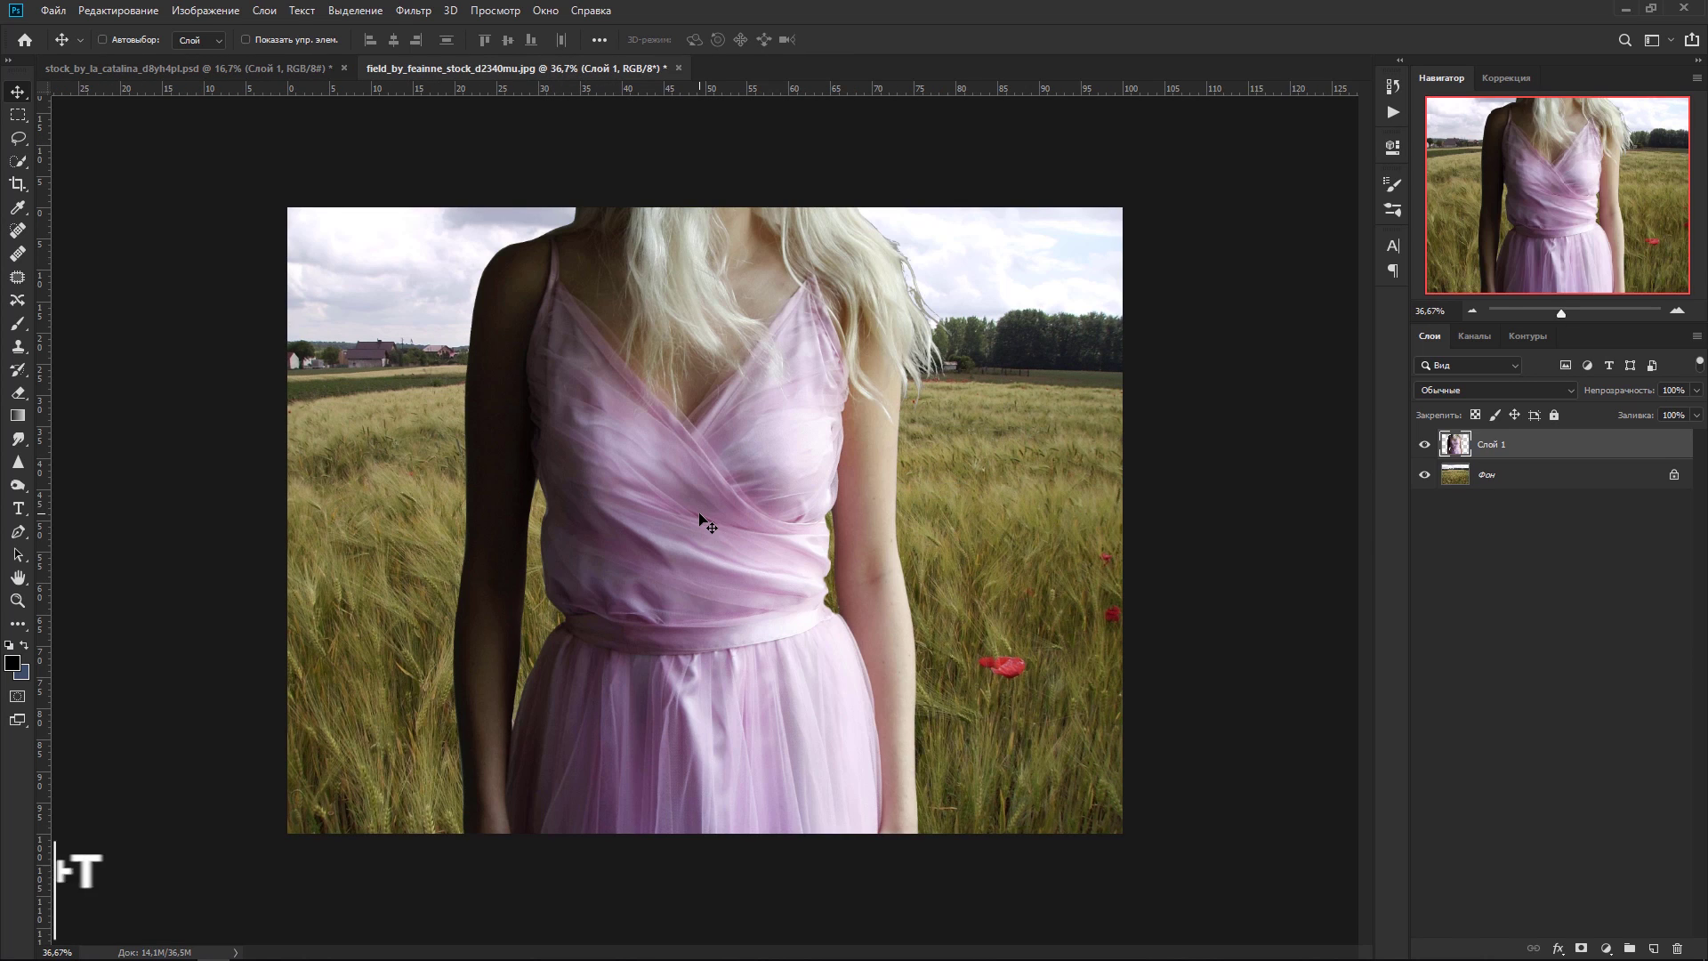
Step: Scale the woman down proportionally with Free Transform and place her near the middle of the wheat field
key(ctrl+t)
scroll(699, 525, down, 3)
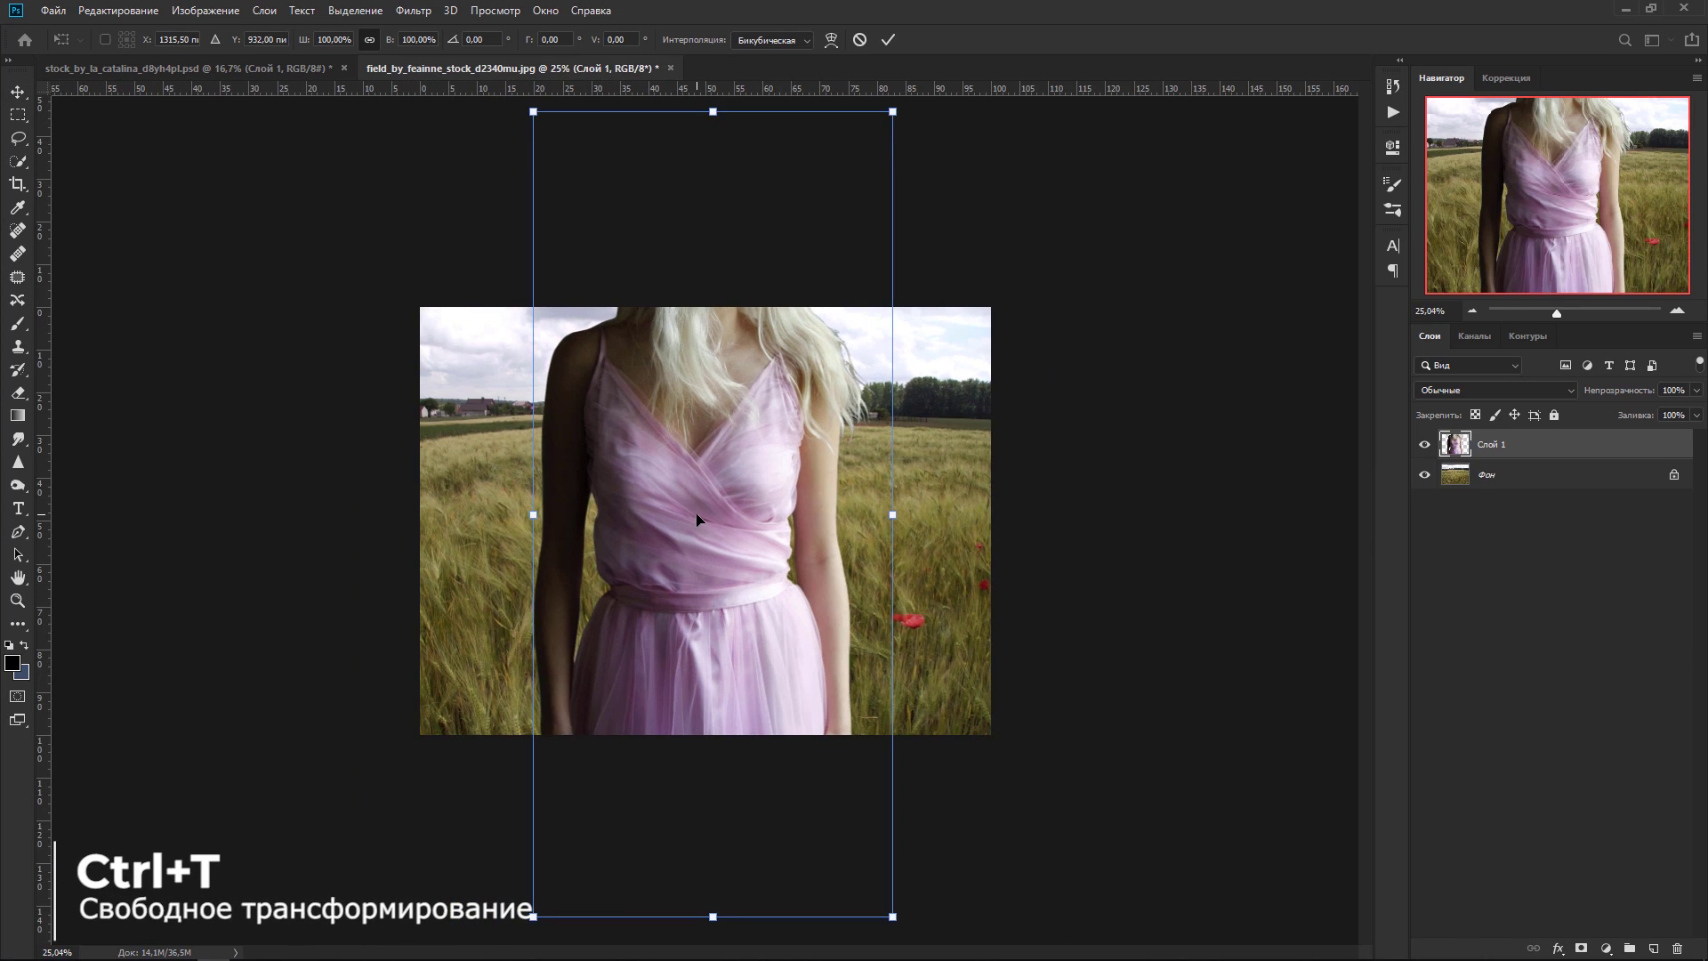
drag(587, 843, 736, 469)
drag(781, 403, 685, 589)
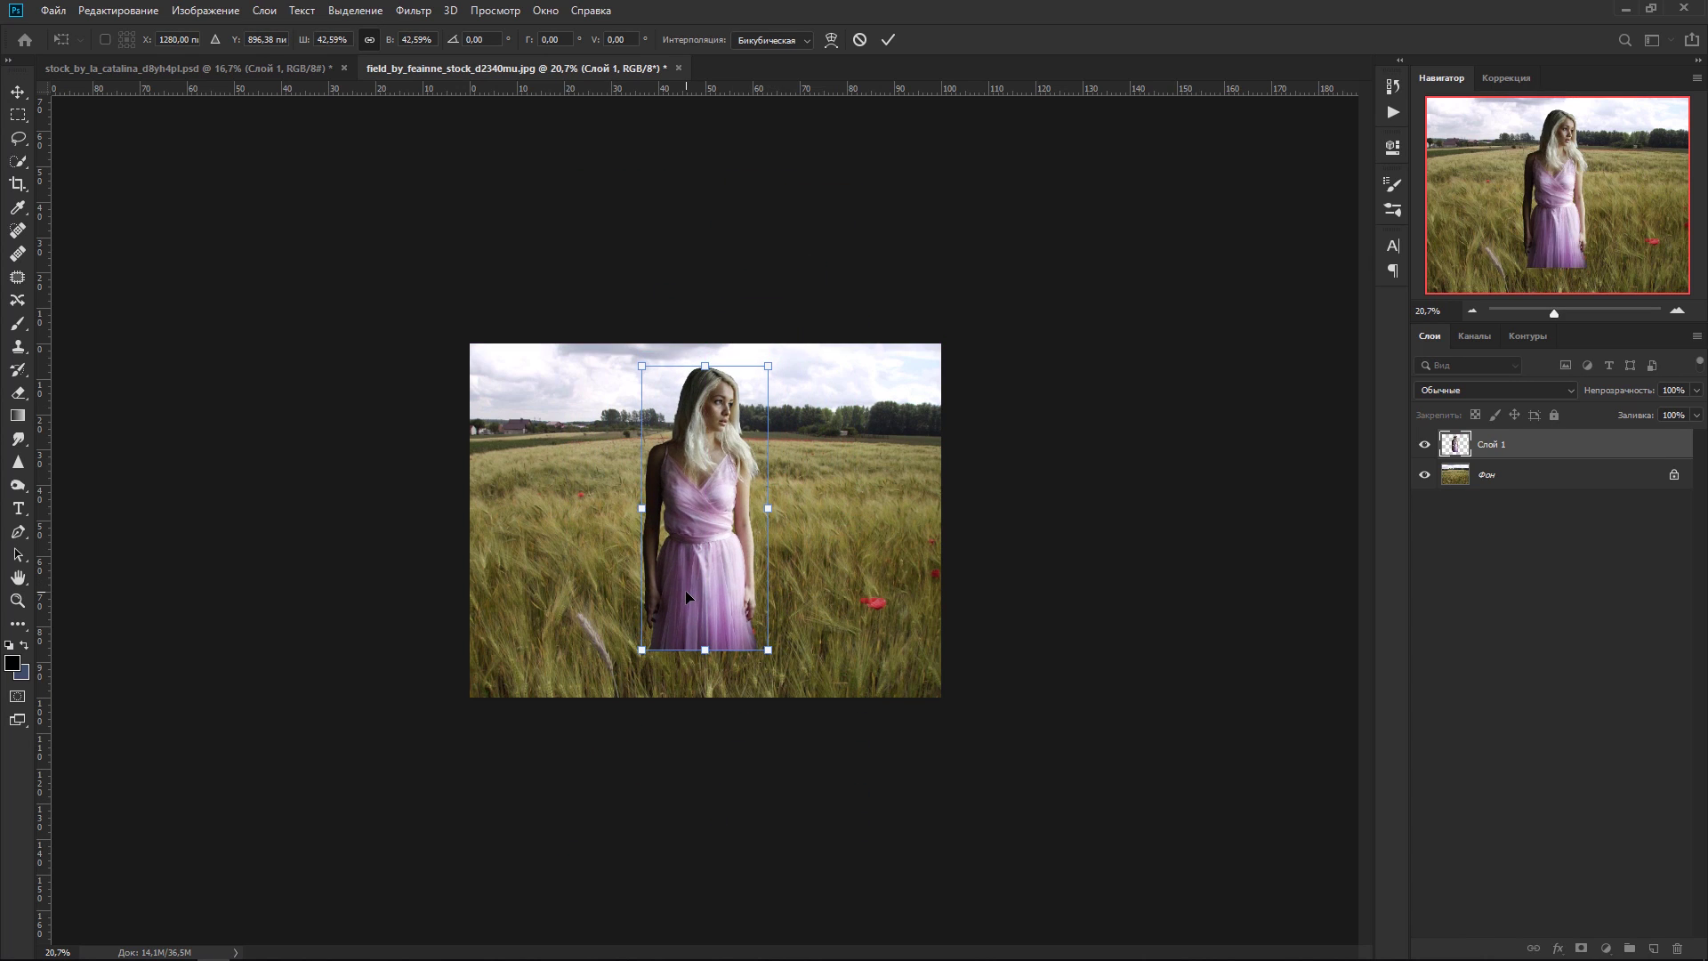
scroll(685, 590, up, 3)
drag(828, 221, 806, 270)
drag(679, 499, 682, 462)
click(886, 40)
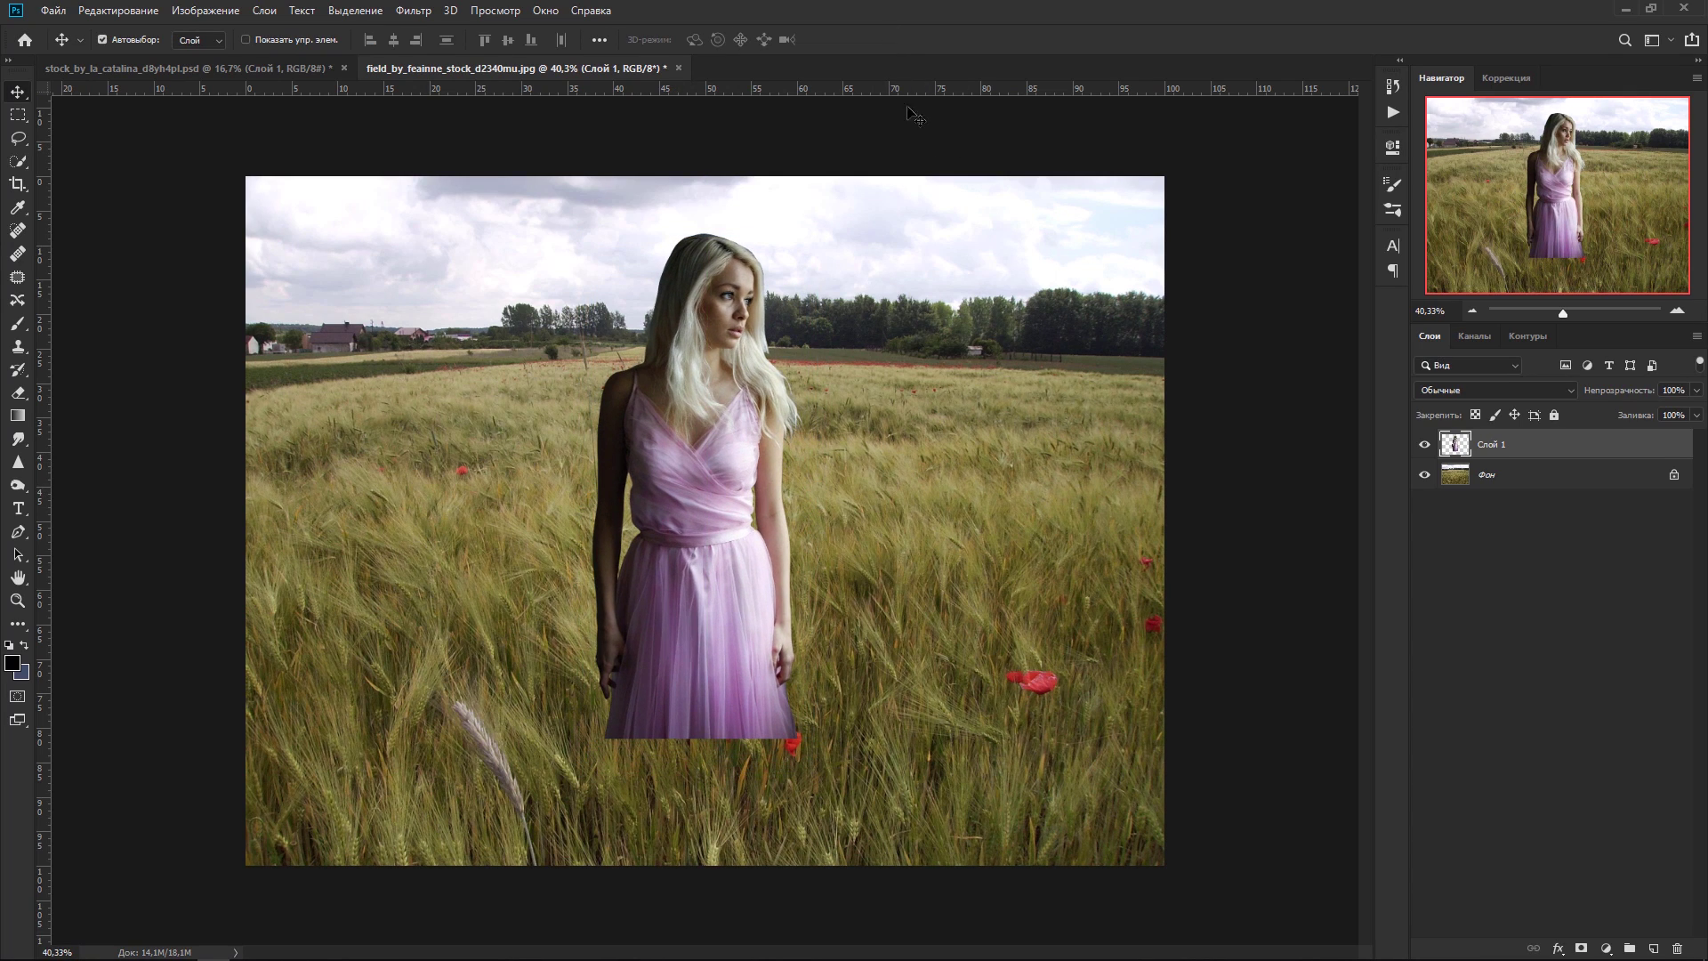
Step: Hide the woman's layer and unlock the field background so it becomes an editable layer
click(1426, 446)
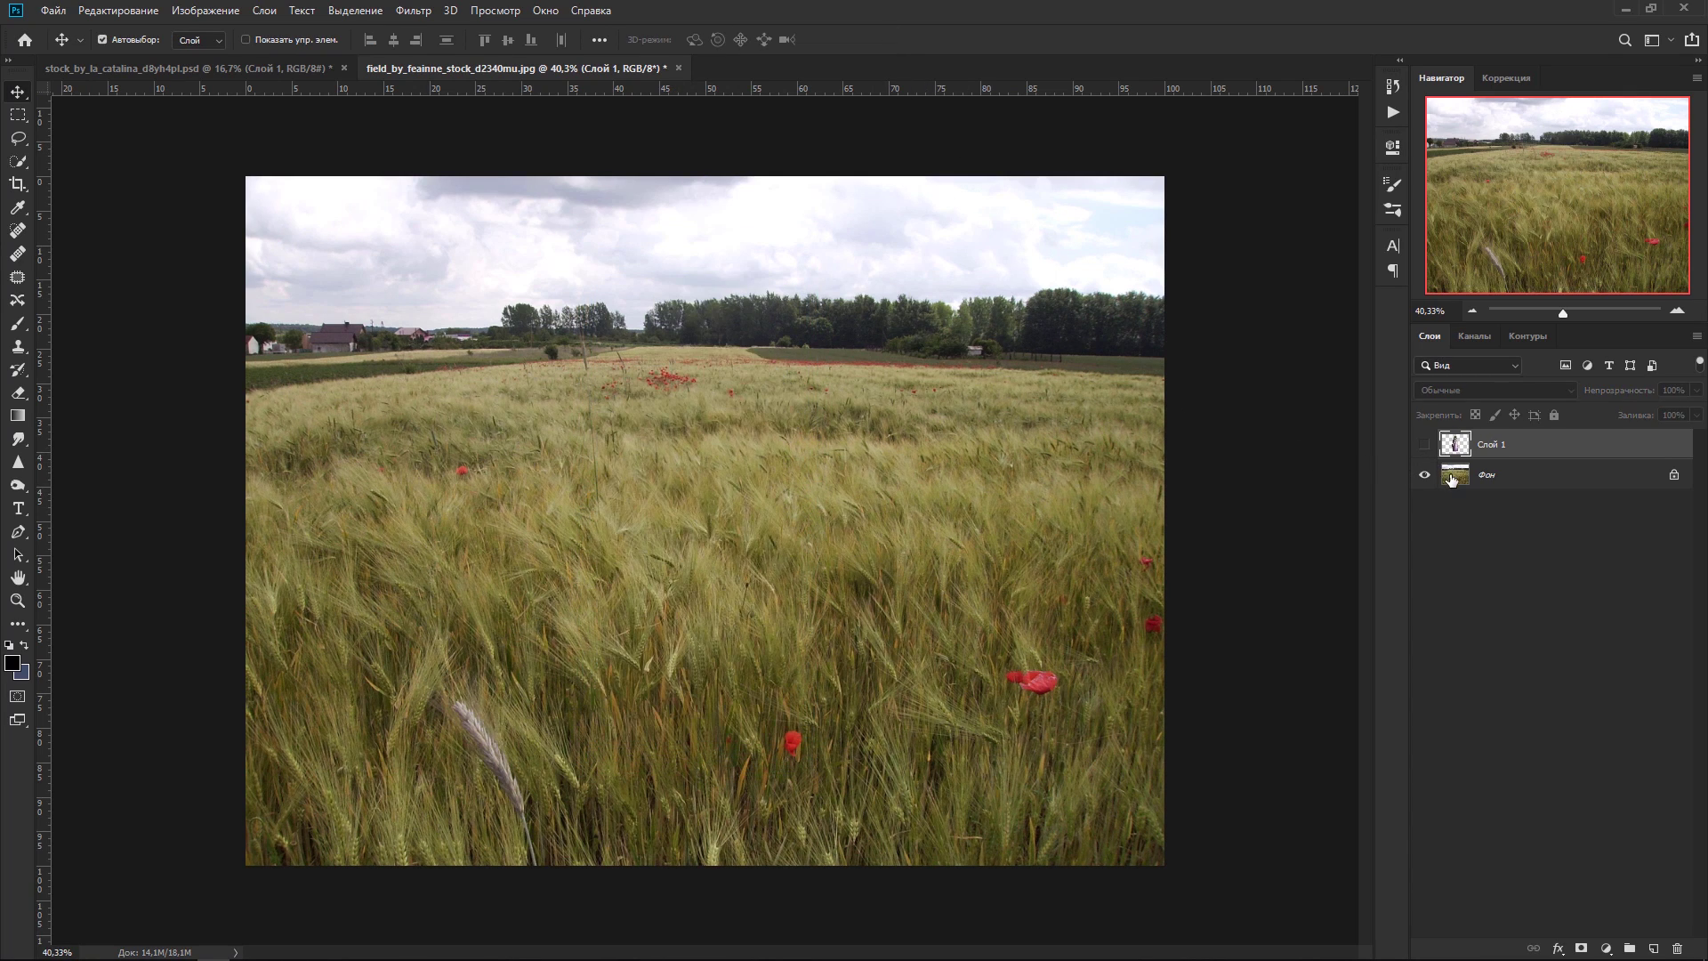
click(1454, 477)
click(1674, 475)
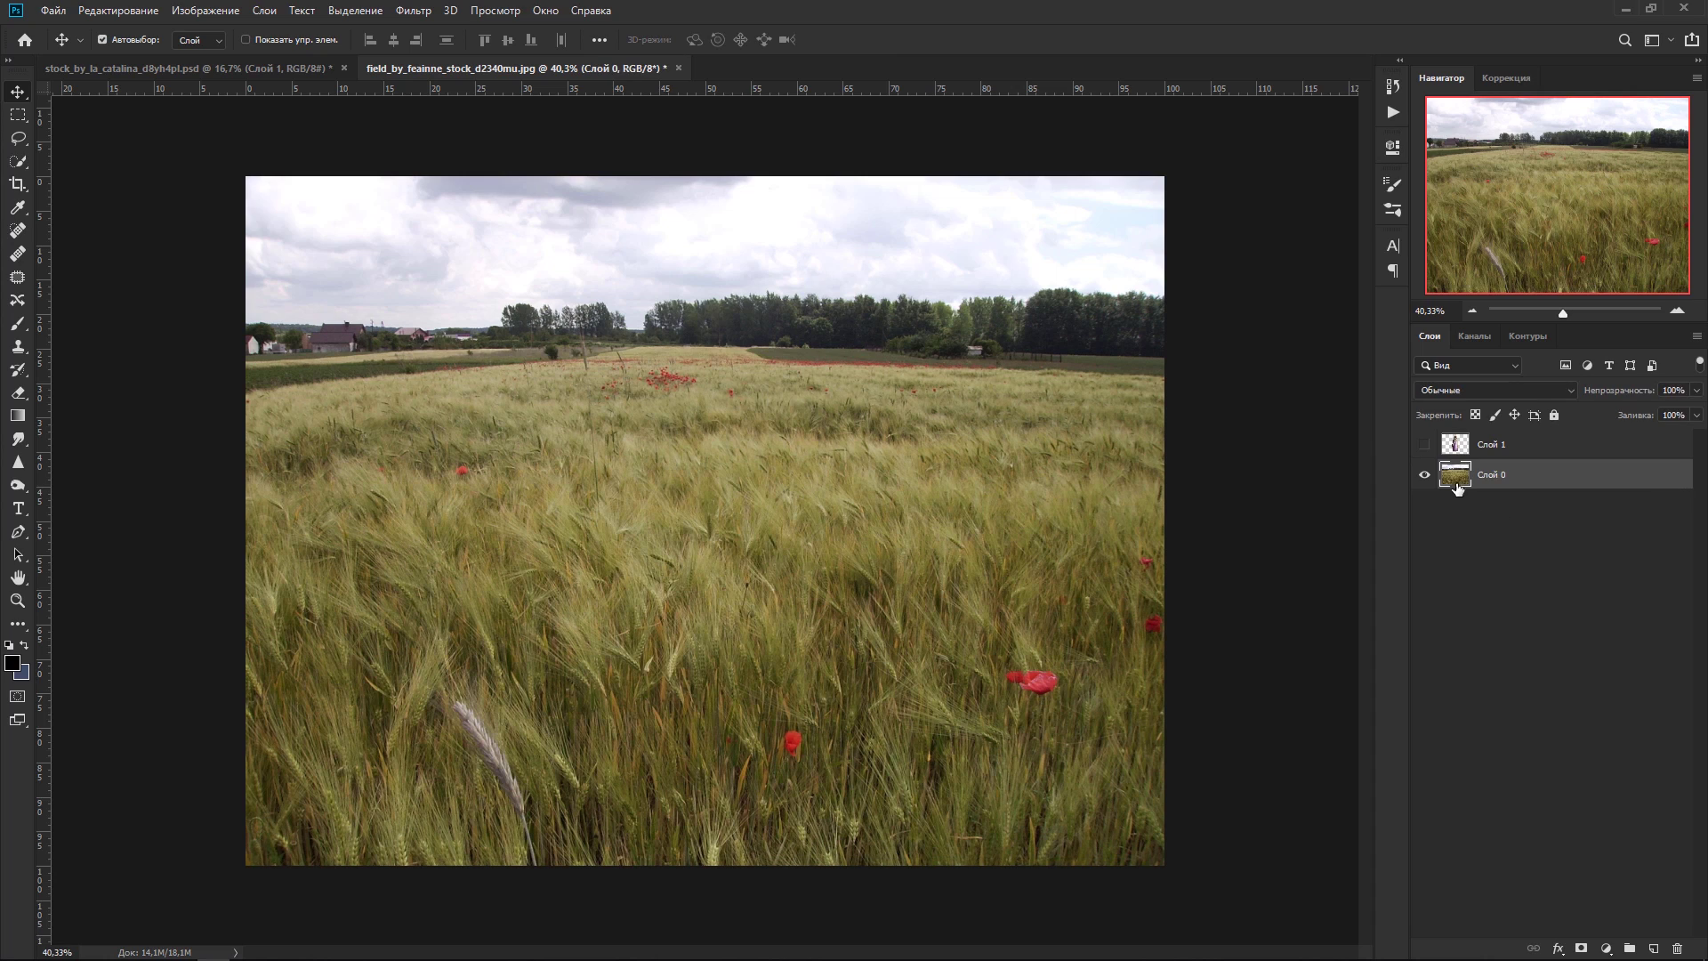
Step: Apply a Perspective transform to the field layer, narrowing its bottom edge evenly on both sides
key(ctrl+t)
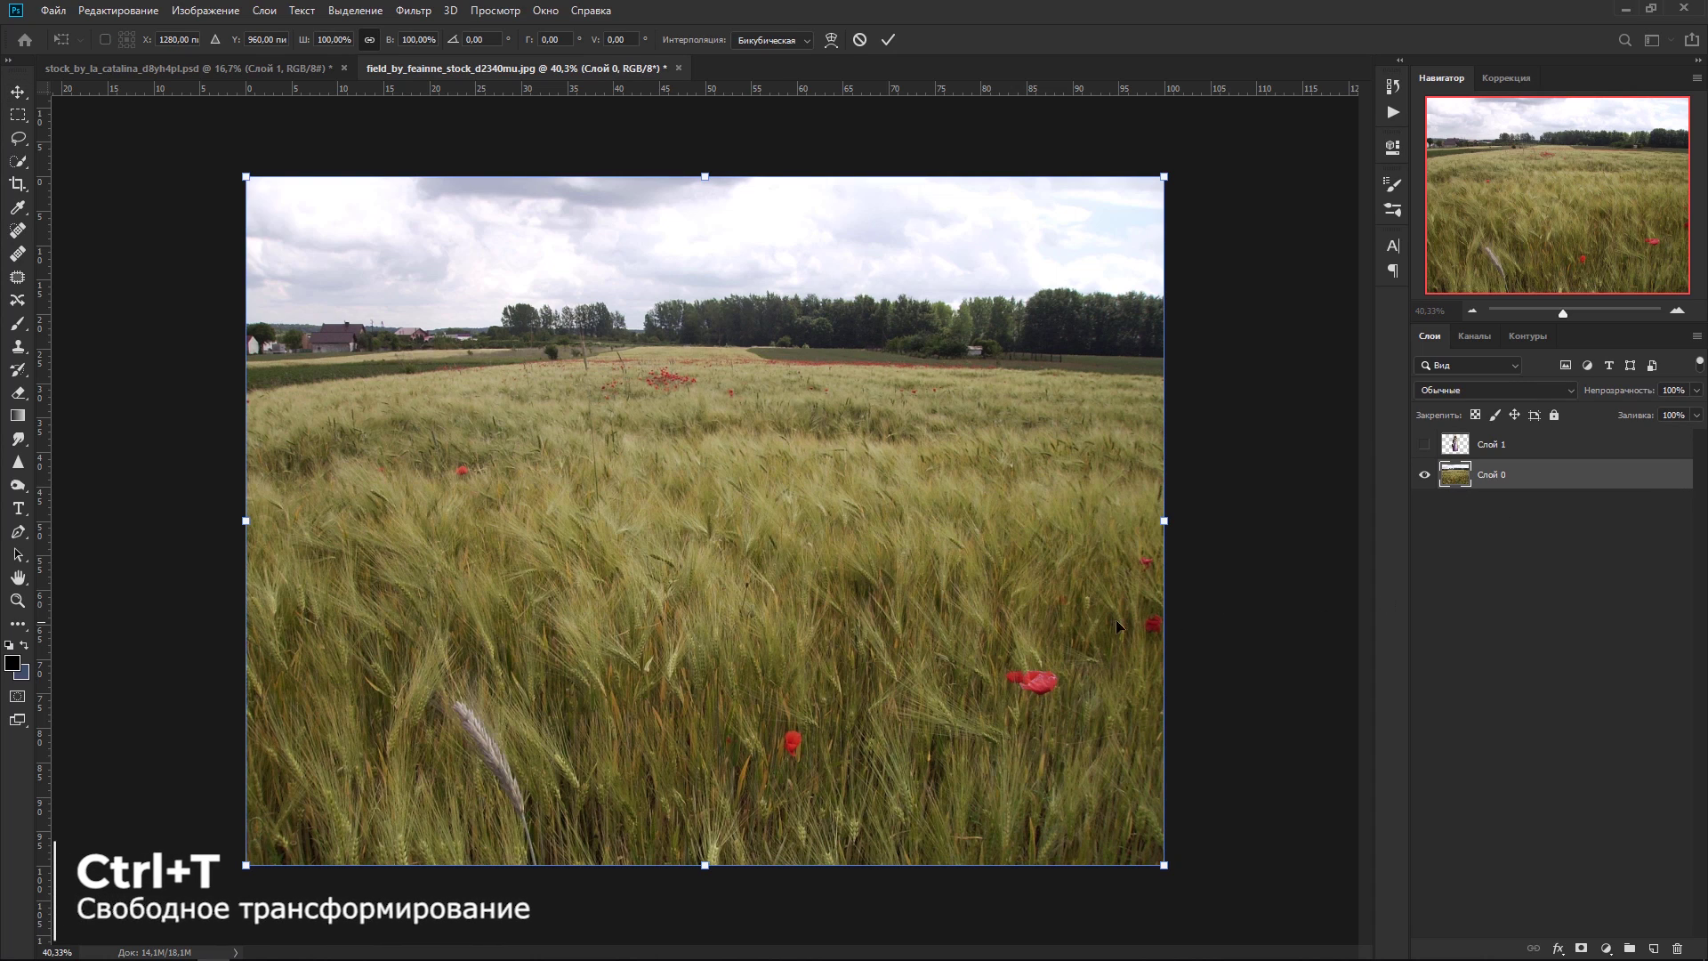
right_click(761, 544)
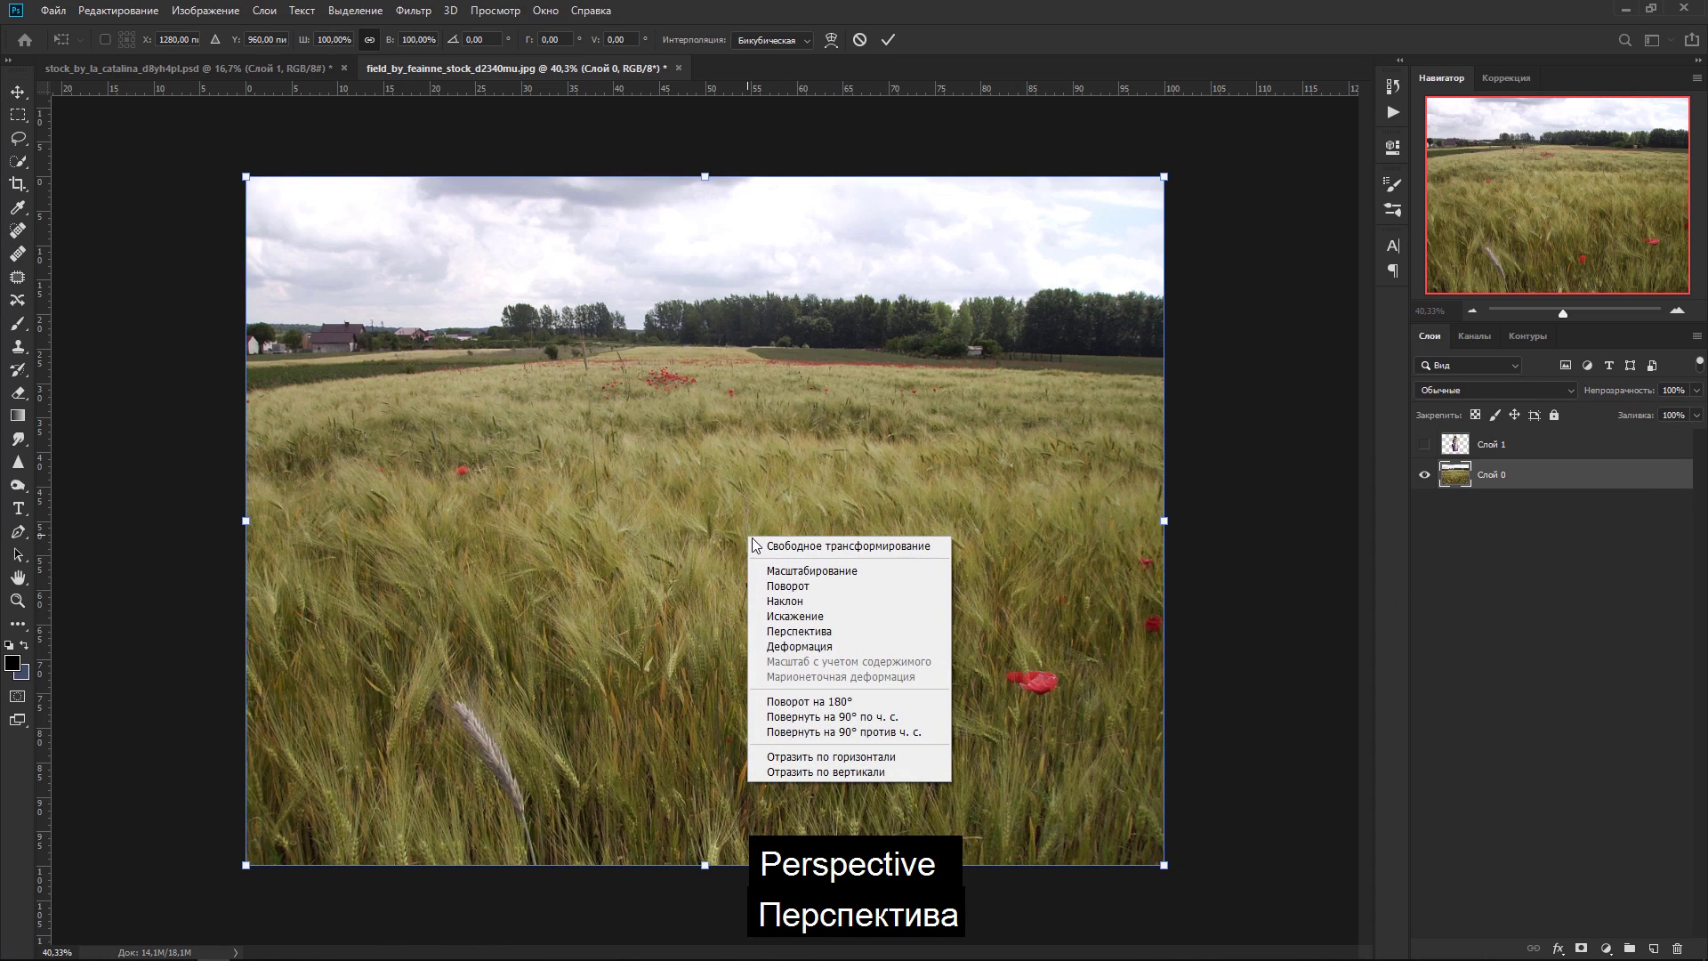
click(787, 631)
mouse_move(248, 865)
mouse_down()
mouse_move(269, 869)
mouse_move(222, 867)
mouse_move(271, 867)
mouse_up()
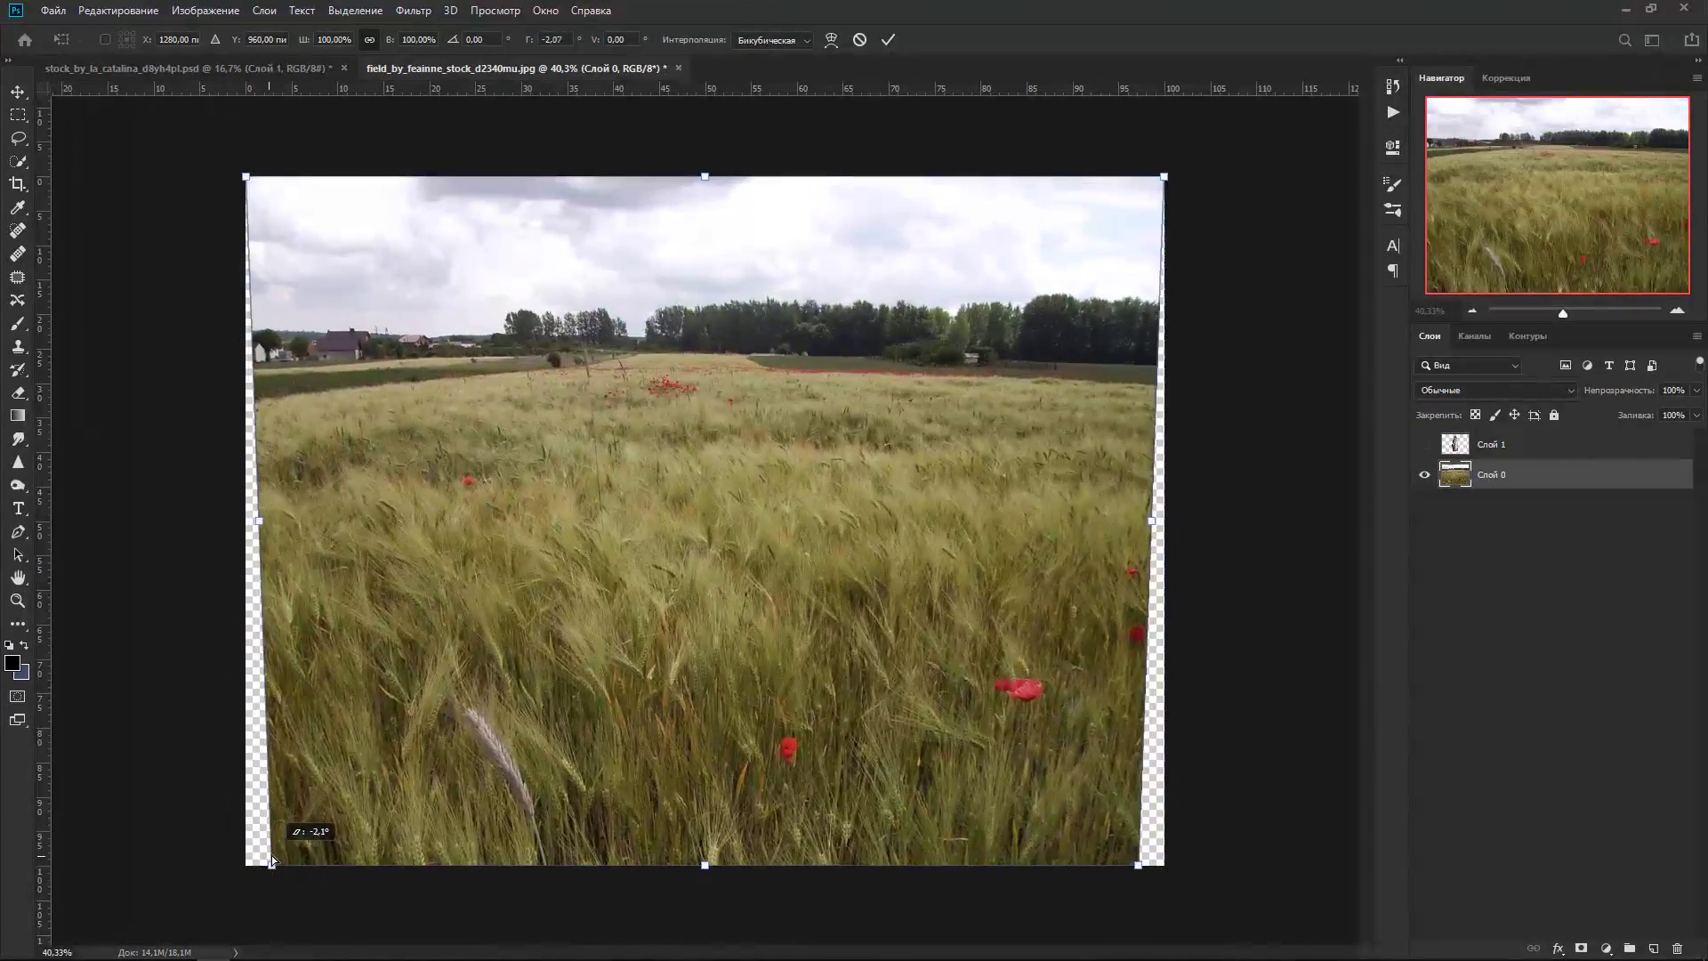
mouse_move(246, 177)
mouse_down()
mouse_move(264, 179)
mouse_move(243, 179)
mouse_up()
drag(1139, 865, 1111, 867)
click(889, 40)
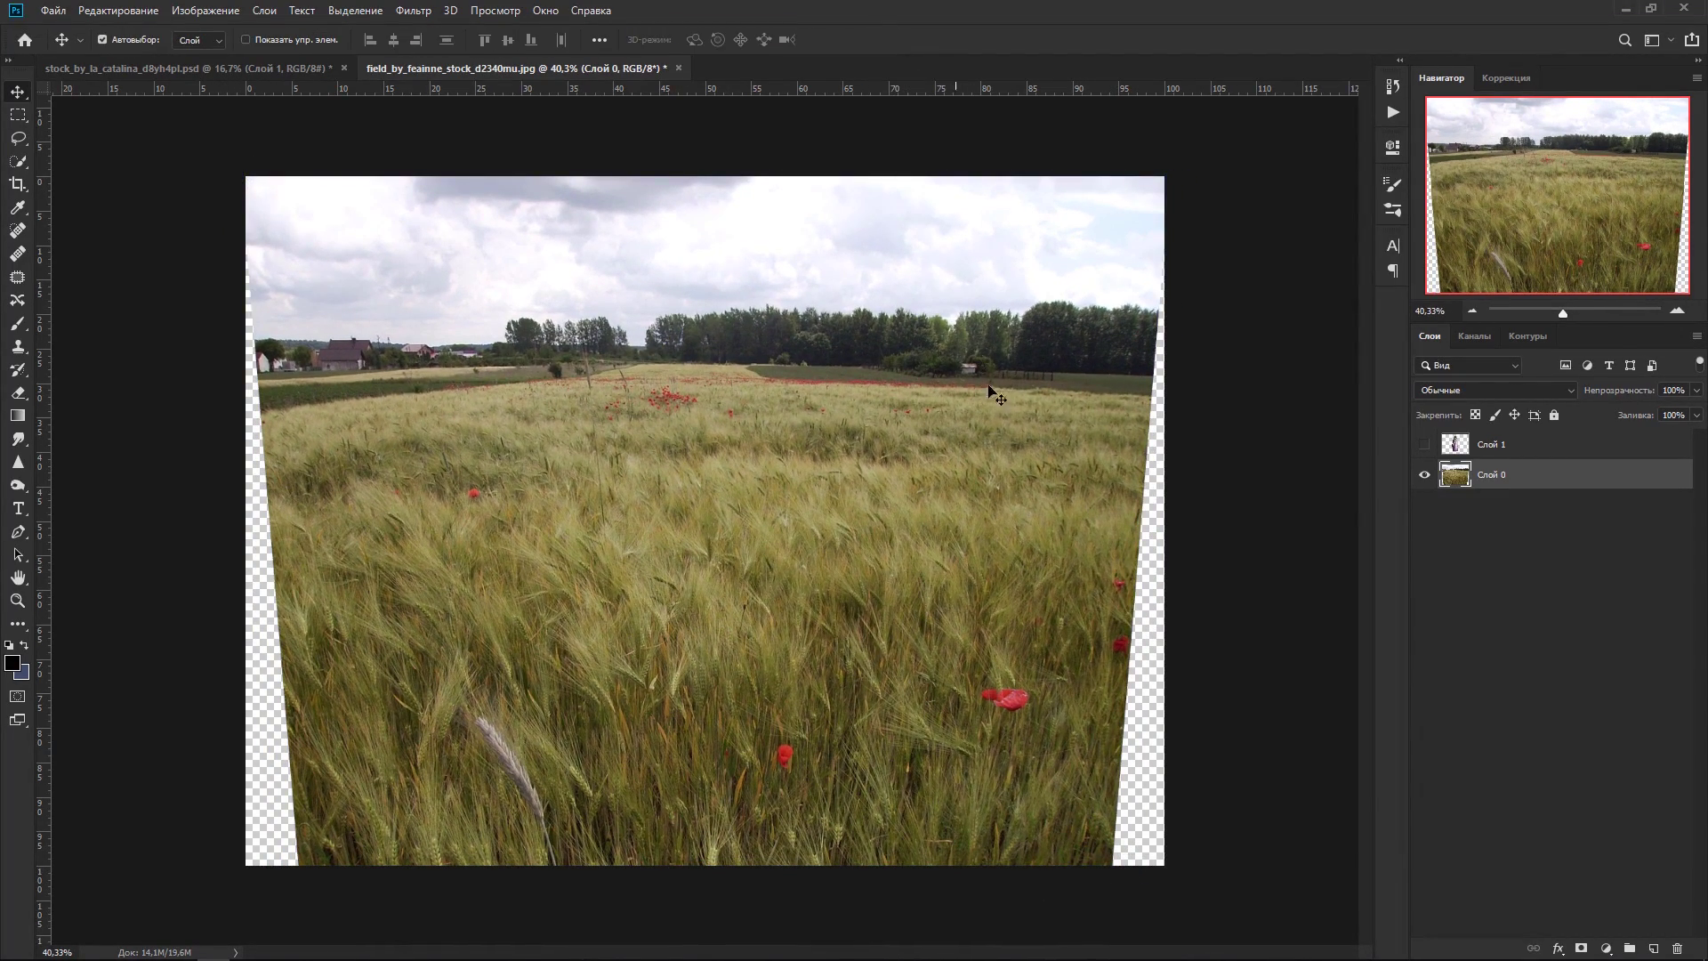
Step: Add a layer mask to the field layer and paint out the sky and tree line with a soft 417 px black brush
click(1579, 948)
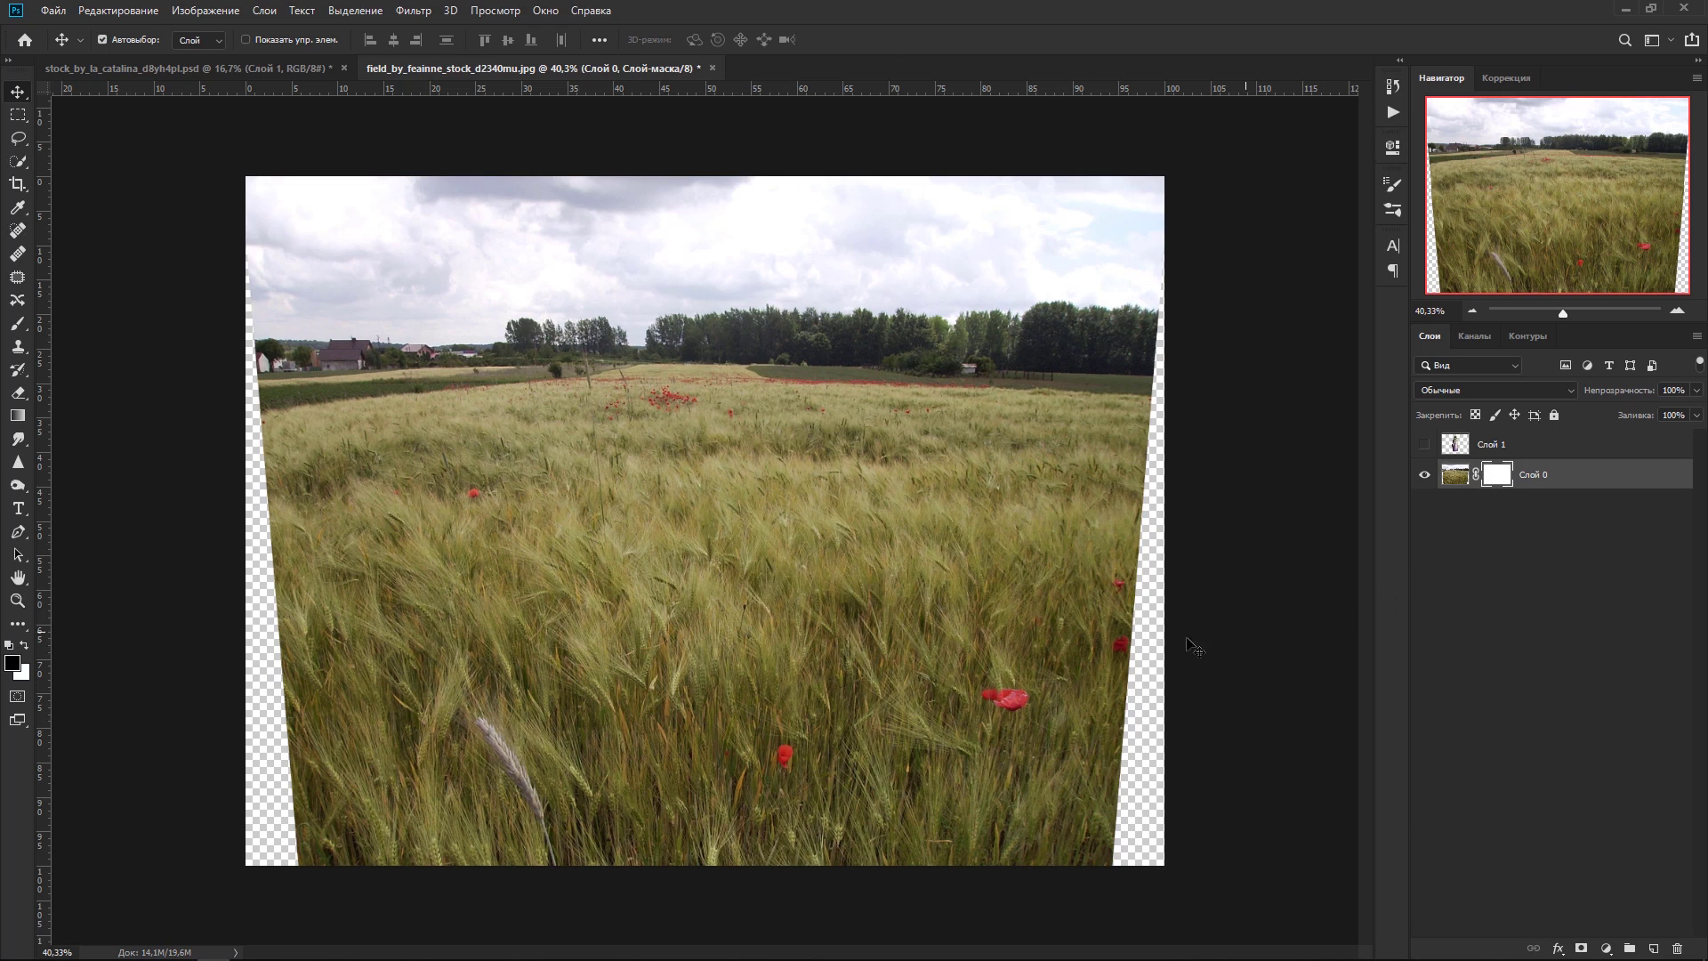
click(32, 324)
mouse_move(202, 274)
mouse_down()
mouse_move(444, 263)
mouse_move(271, 229)
mouse_move(468, 216)
mouse_move(259, 194)
mouse_move(1196, 223)
mouse_move(870, 240)
mouse_move(1256, 254)
mouse_move(287, 247)
mouse_move(1103, 274)
mouse_move(358, 274)
mouse_move(300, 290)
mouse_move(700, 284)
mouse_move(1141, 311)
mouse_move(584, 290)
mouse_move(290, 330)
mouse_move(638, 307)
mouse_move(1185, 338)
mouse_move(768, 295)
mouse_move(445, 327)
mouse_move(1147, 345)
mouse_up()
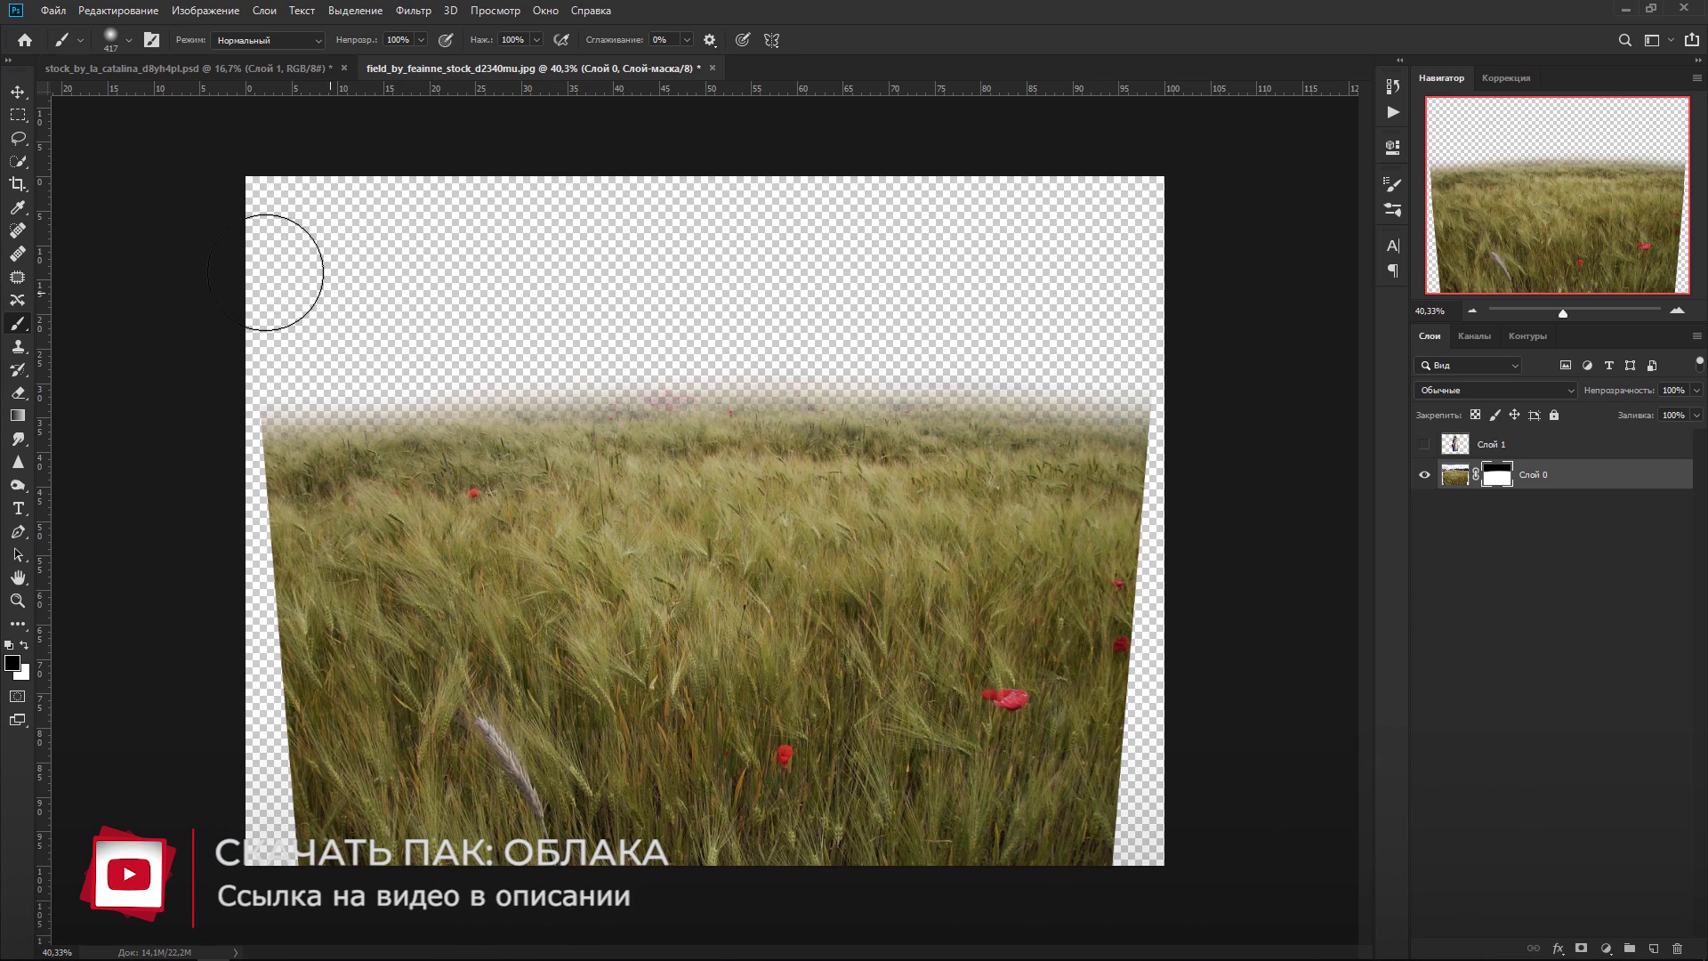
click(17, 92)
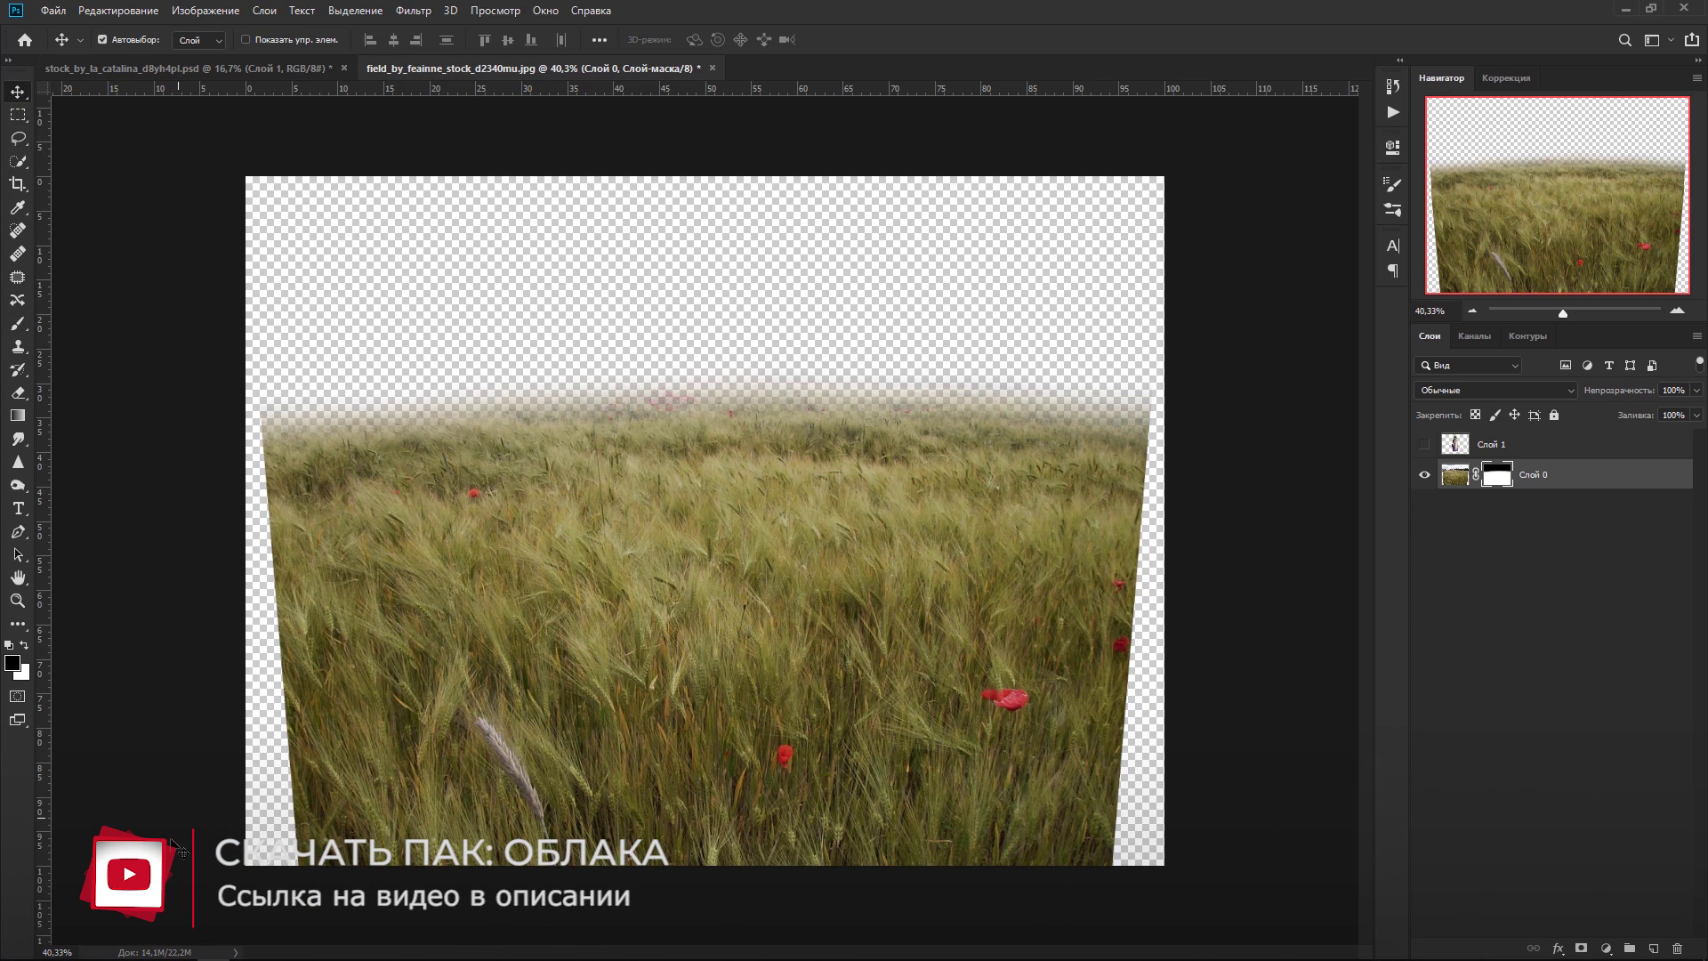
Step: Place the stormy_clouds_ninth___by_arca_stock_d2127vp image from the Stormy Sky Overlays folder and flip it horizontally
click(119, 935)
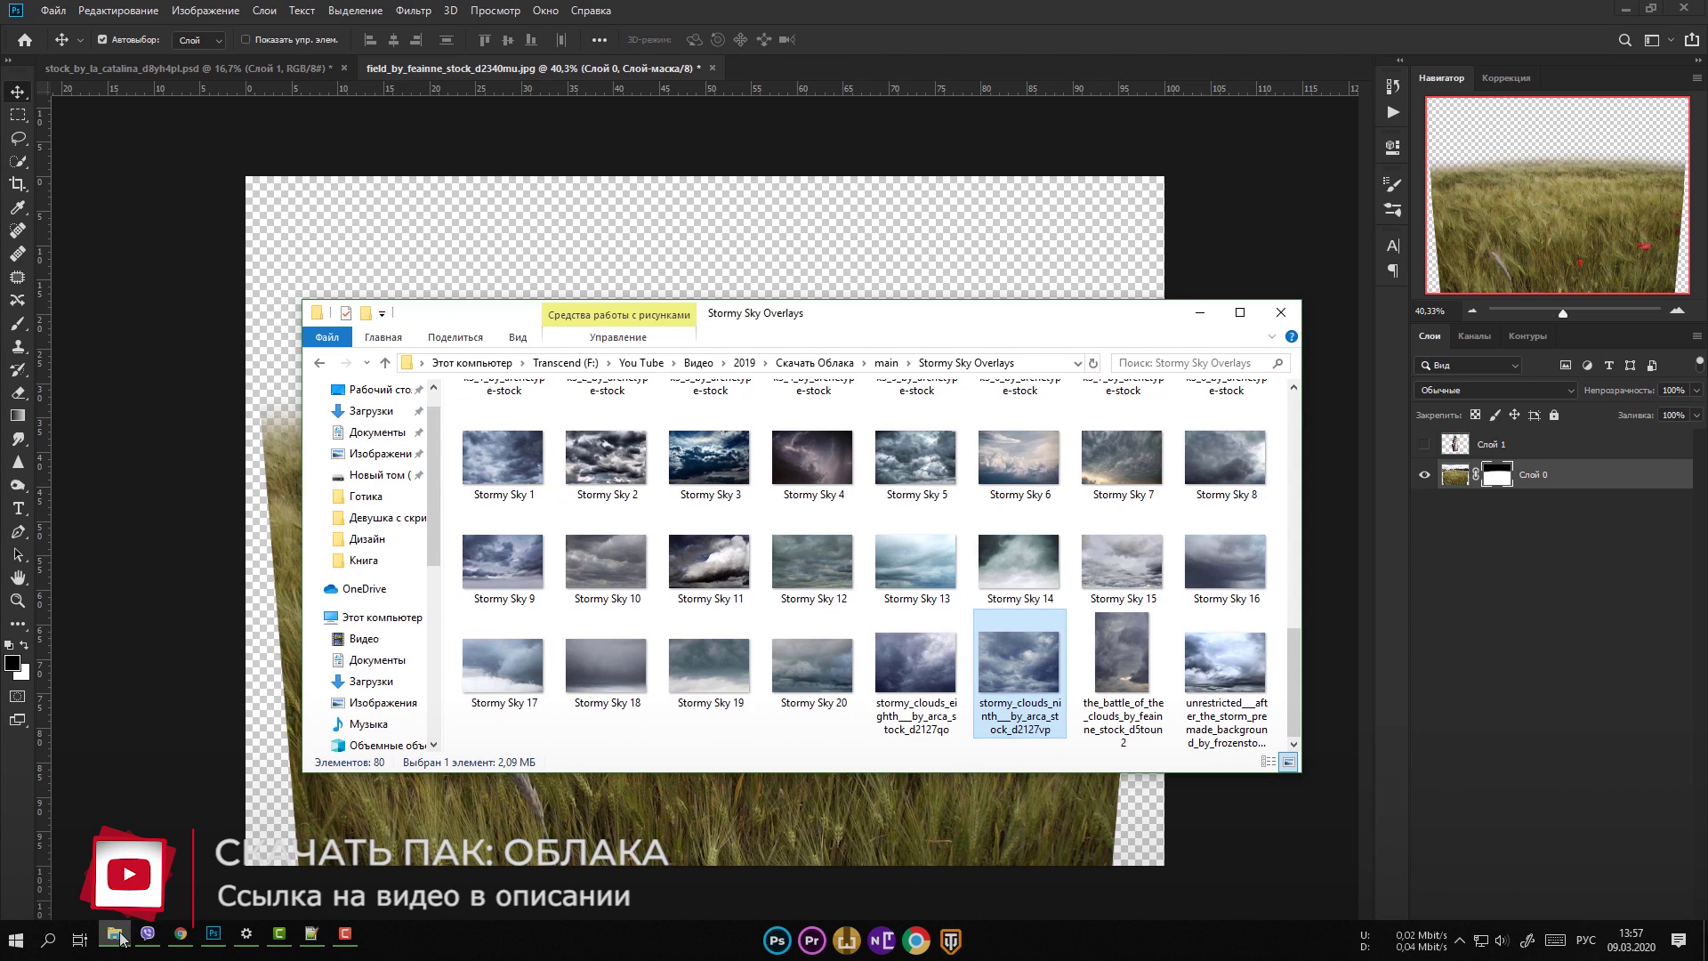
drag(1010, 664, 852, 284)
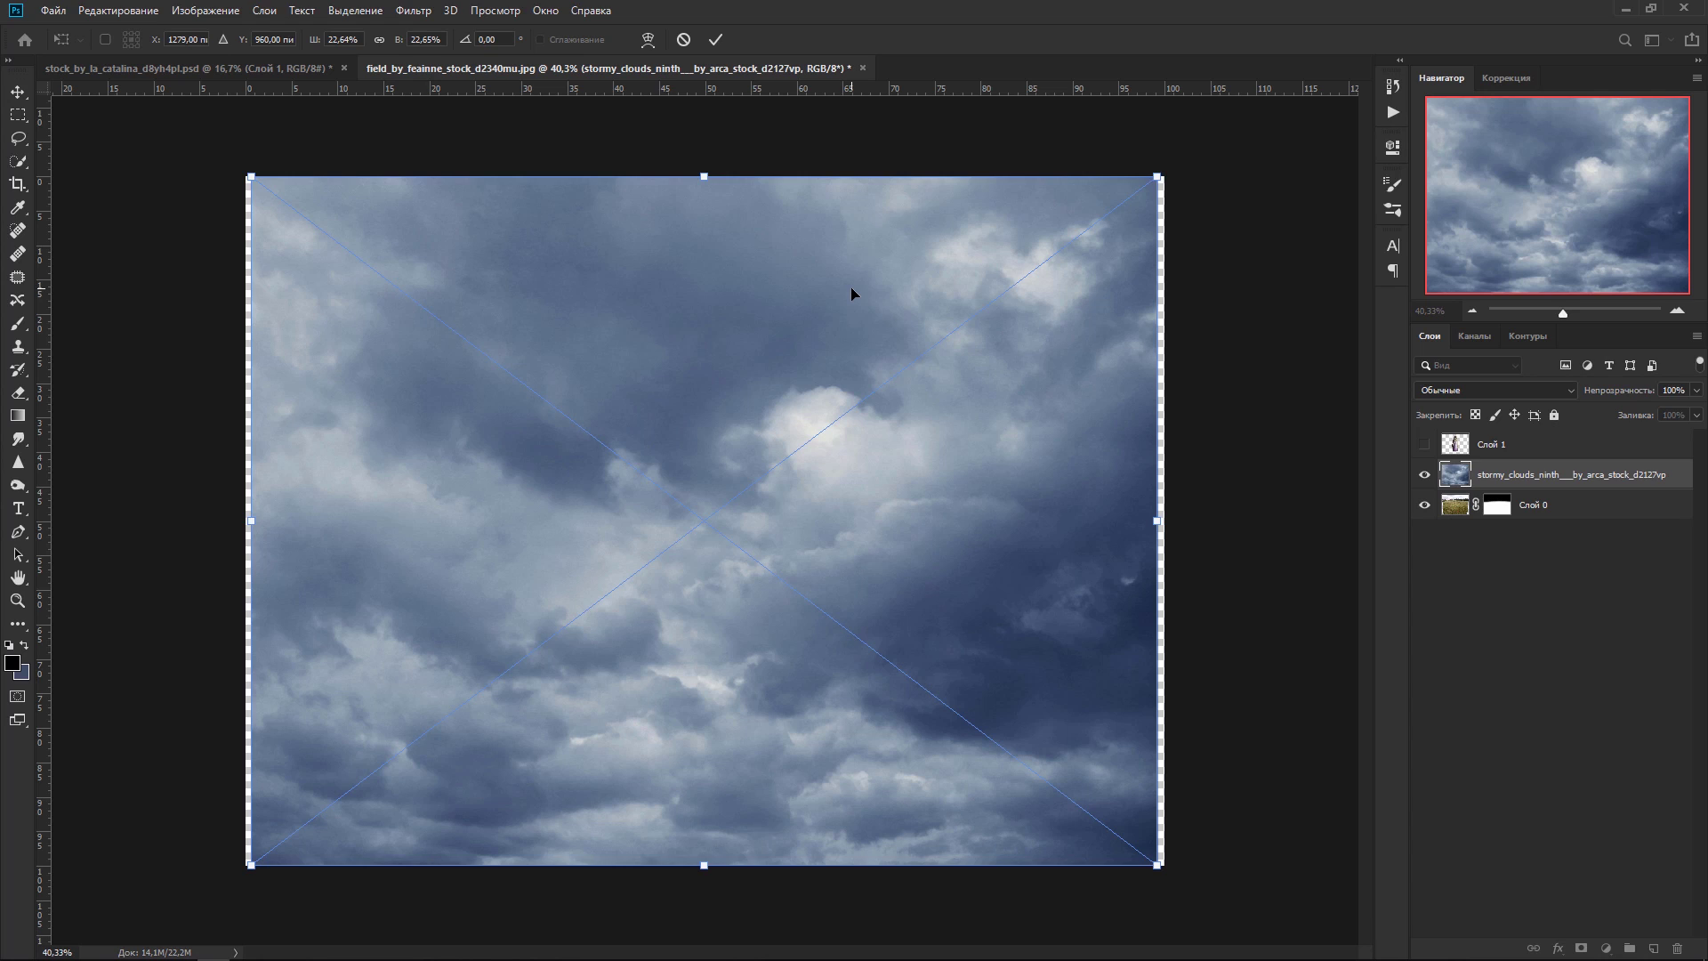
right_click(853, 511)
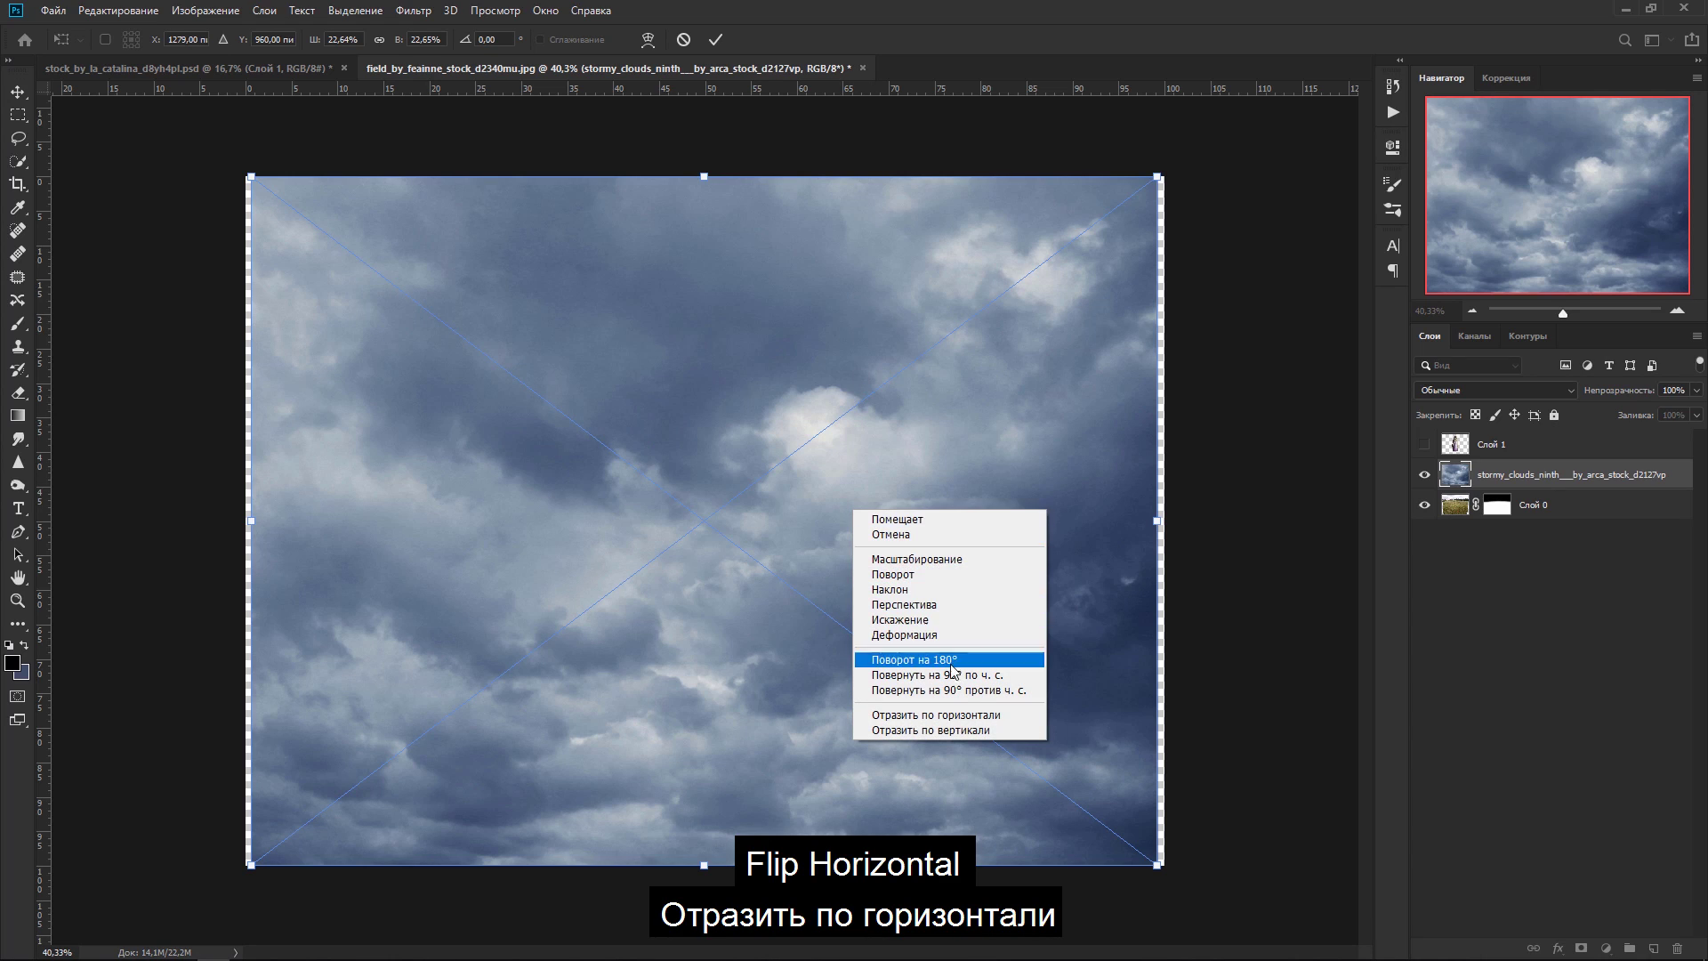
click(950, 716)
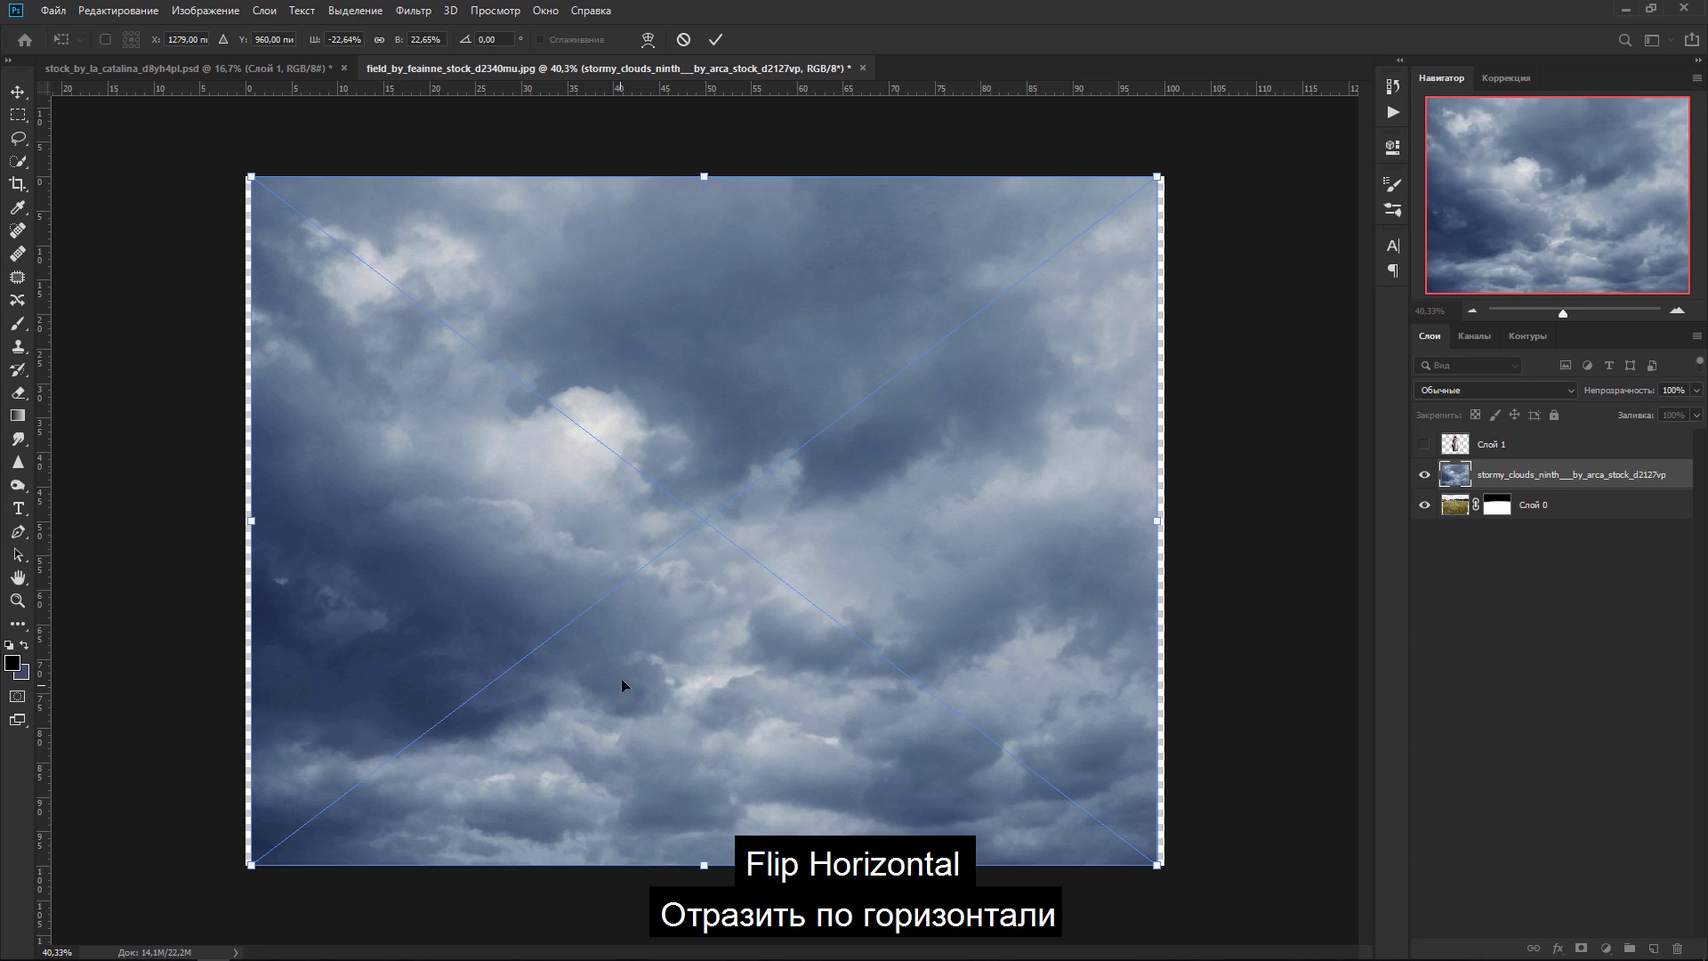
click(715, 39)
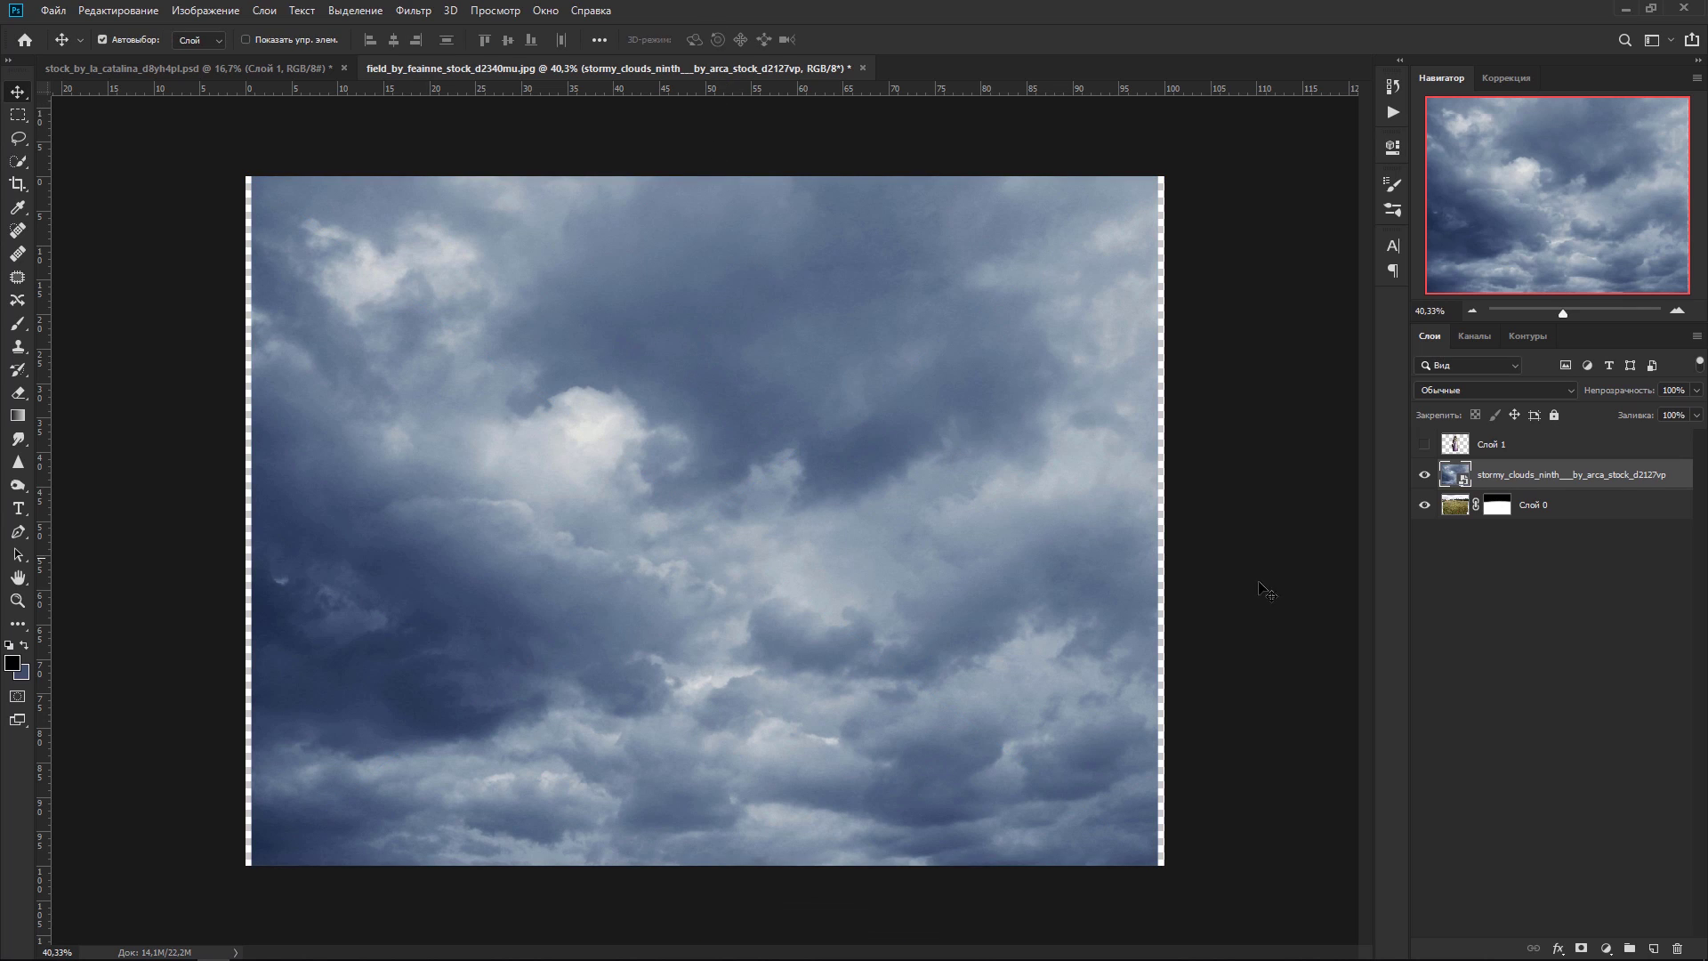
Step: Put the cloud layer beneath the field layer and shift the field down to lower the horizon
drag(1447, 502, 1441, 520)
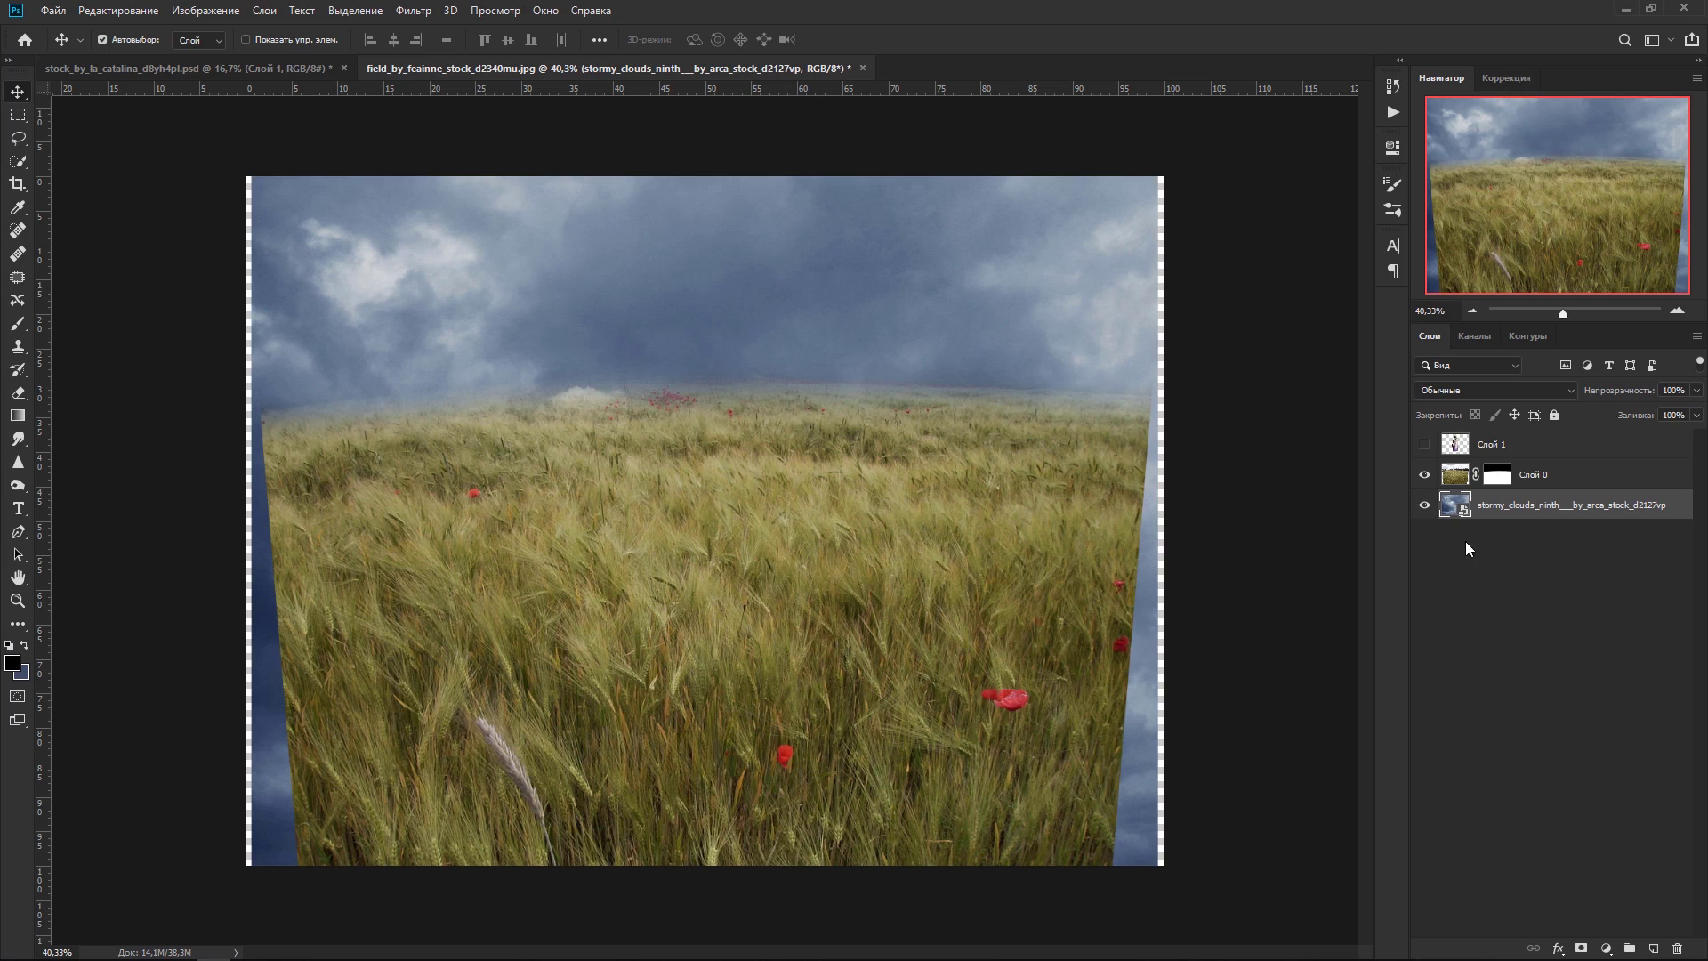
click(1457, 480)
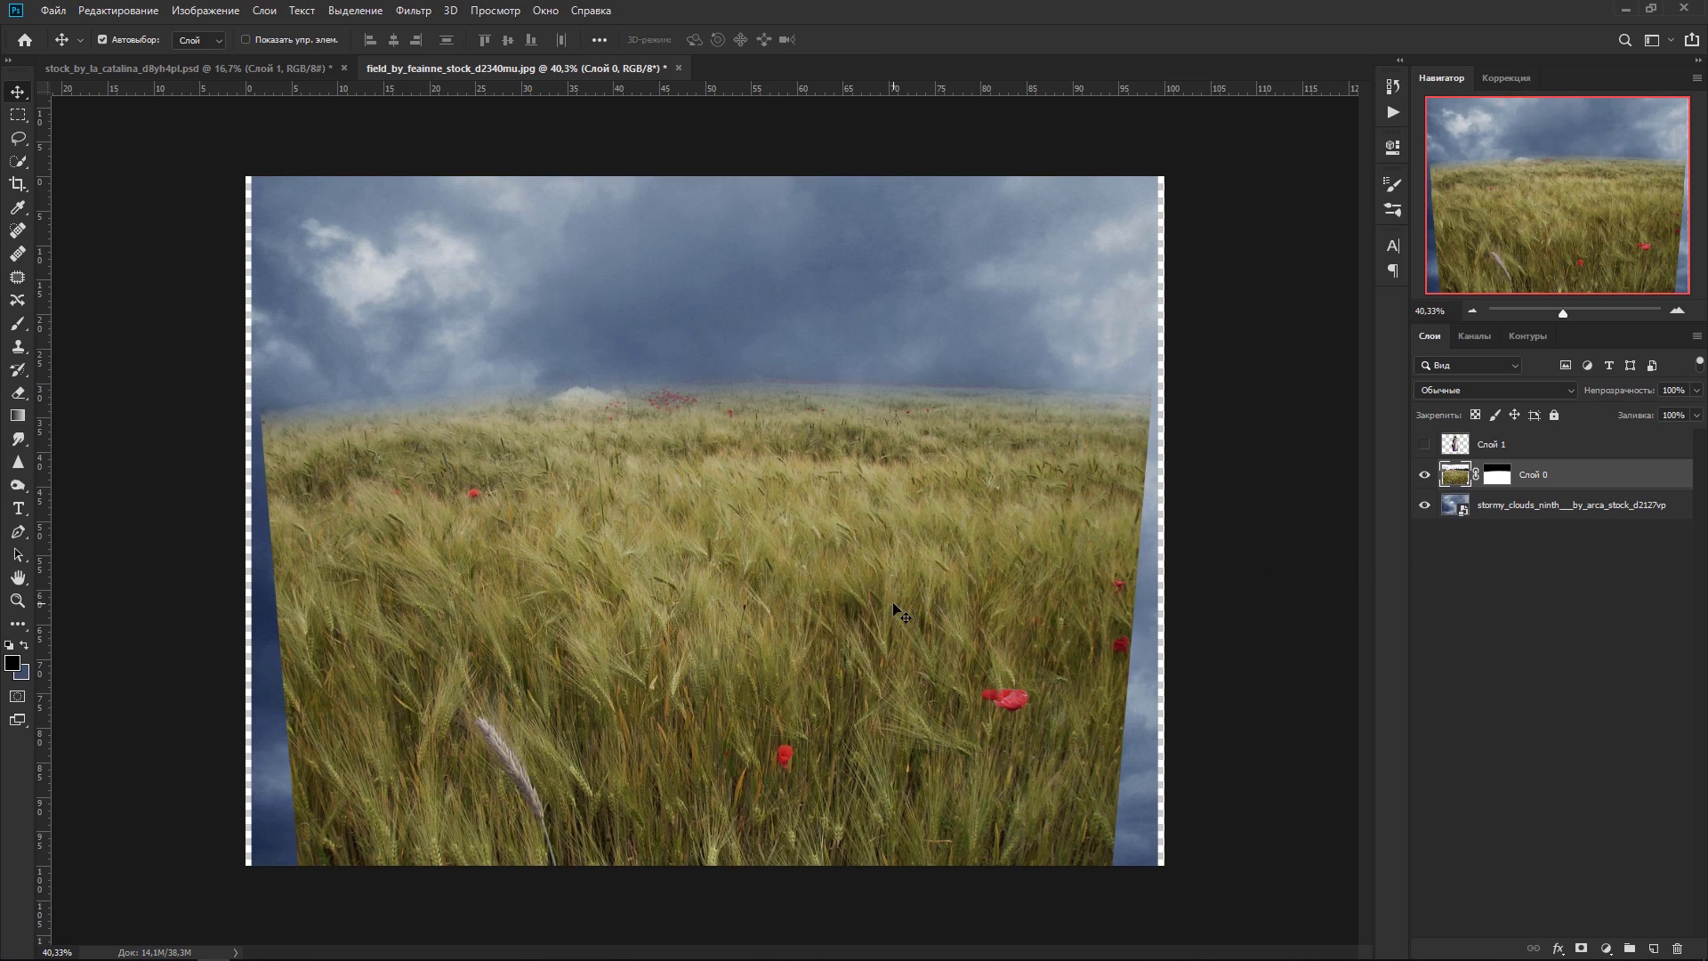
drag(832, 605, 825, 671)
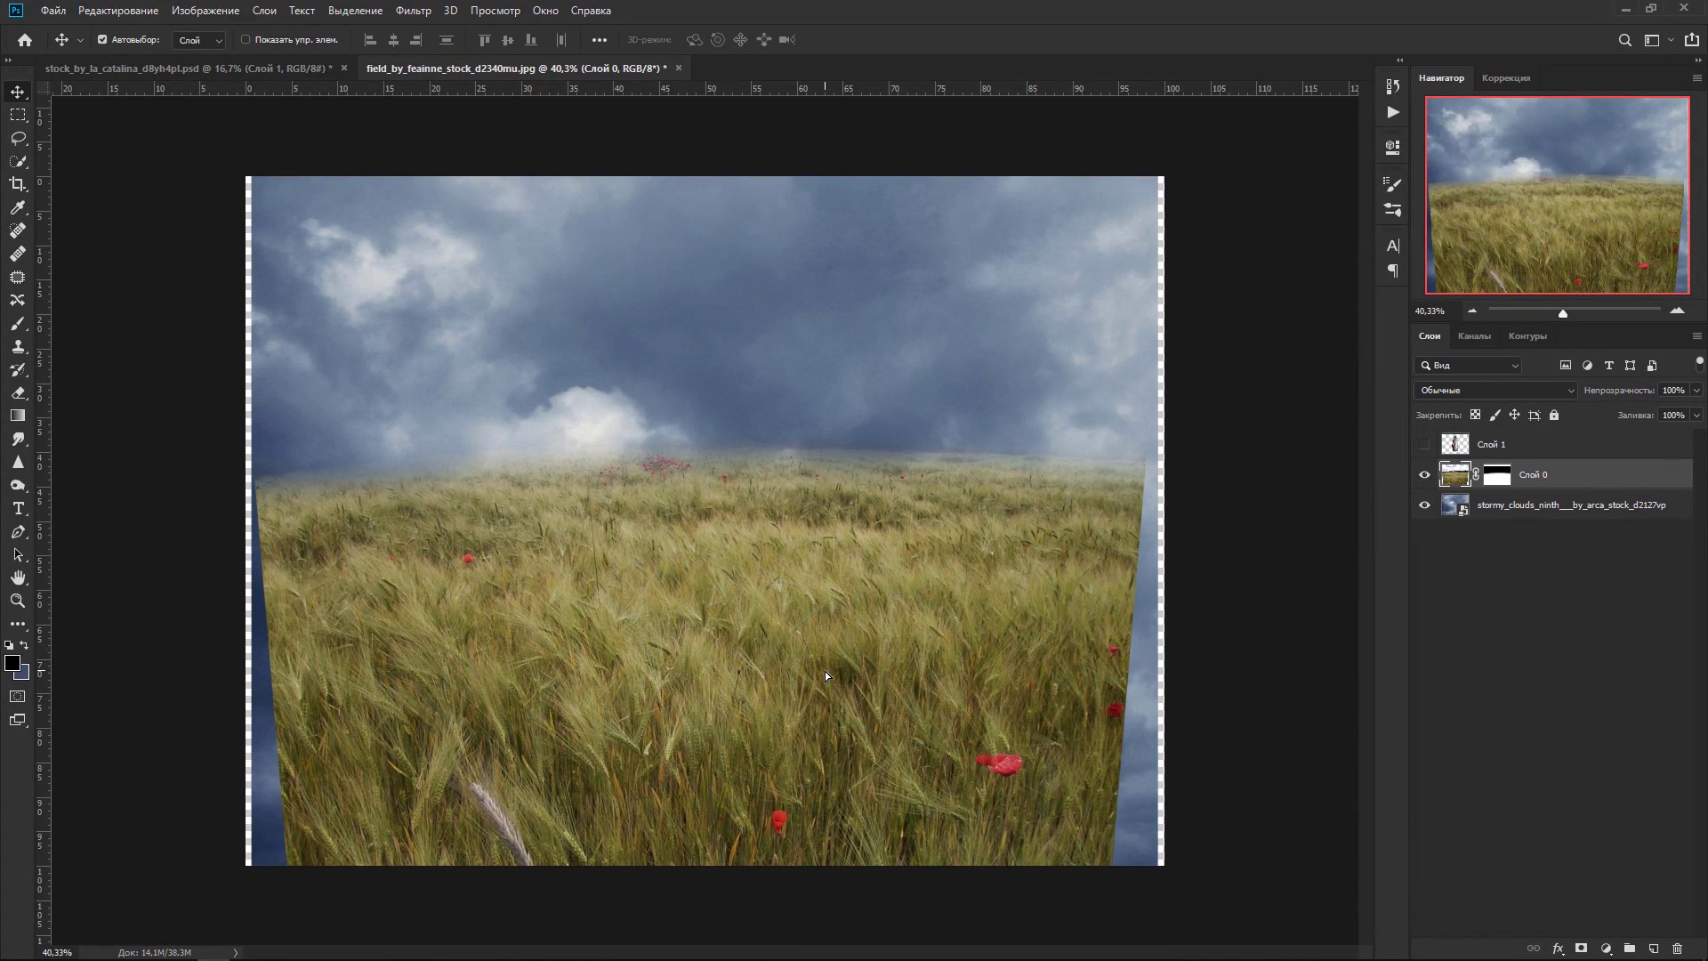
Step: Crop both sides of the canvas to cut off the transparent strips and the slanted field edges
click(17, 183)
drag(235, 521, 304, 521)
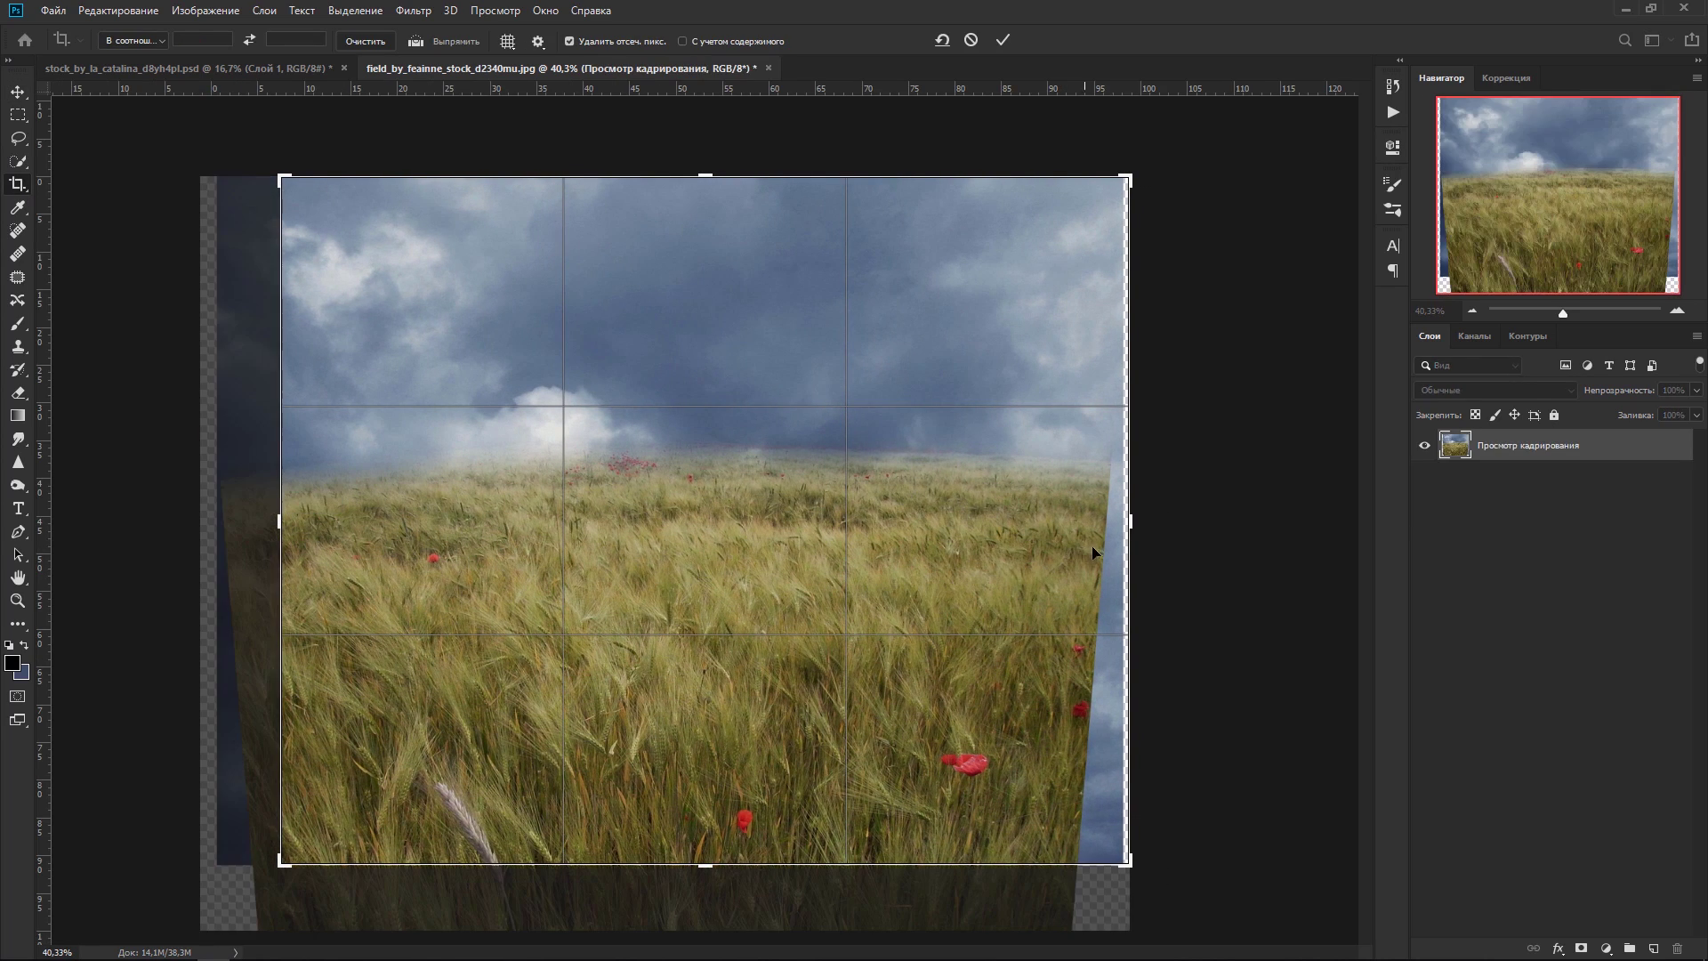
drag(1130, 525, 1095, 527)
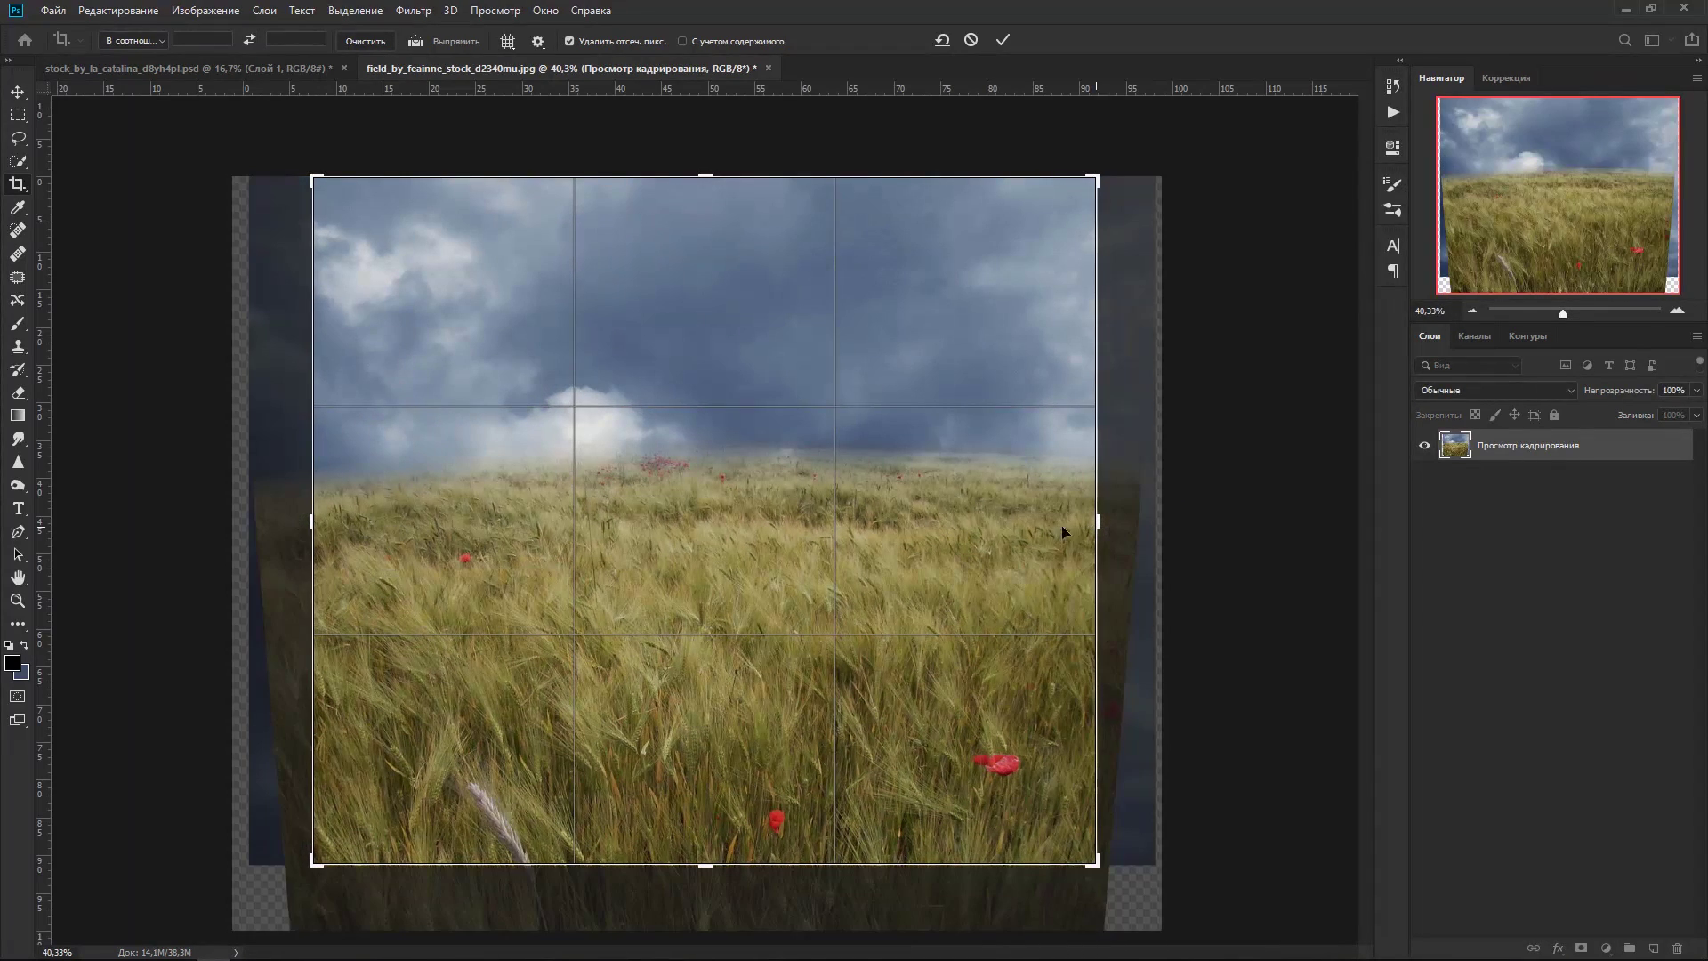
click(1002, 41)
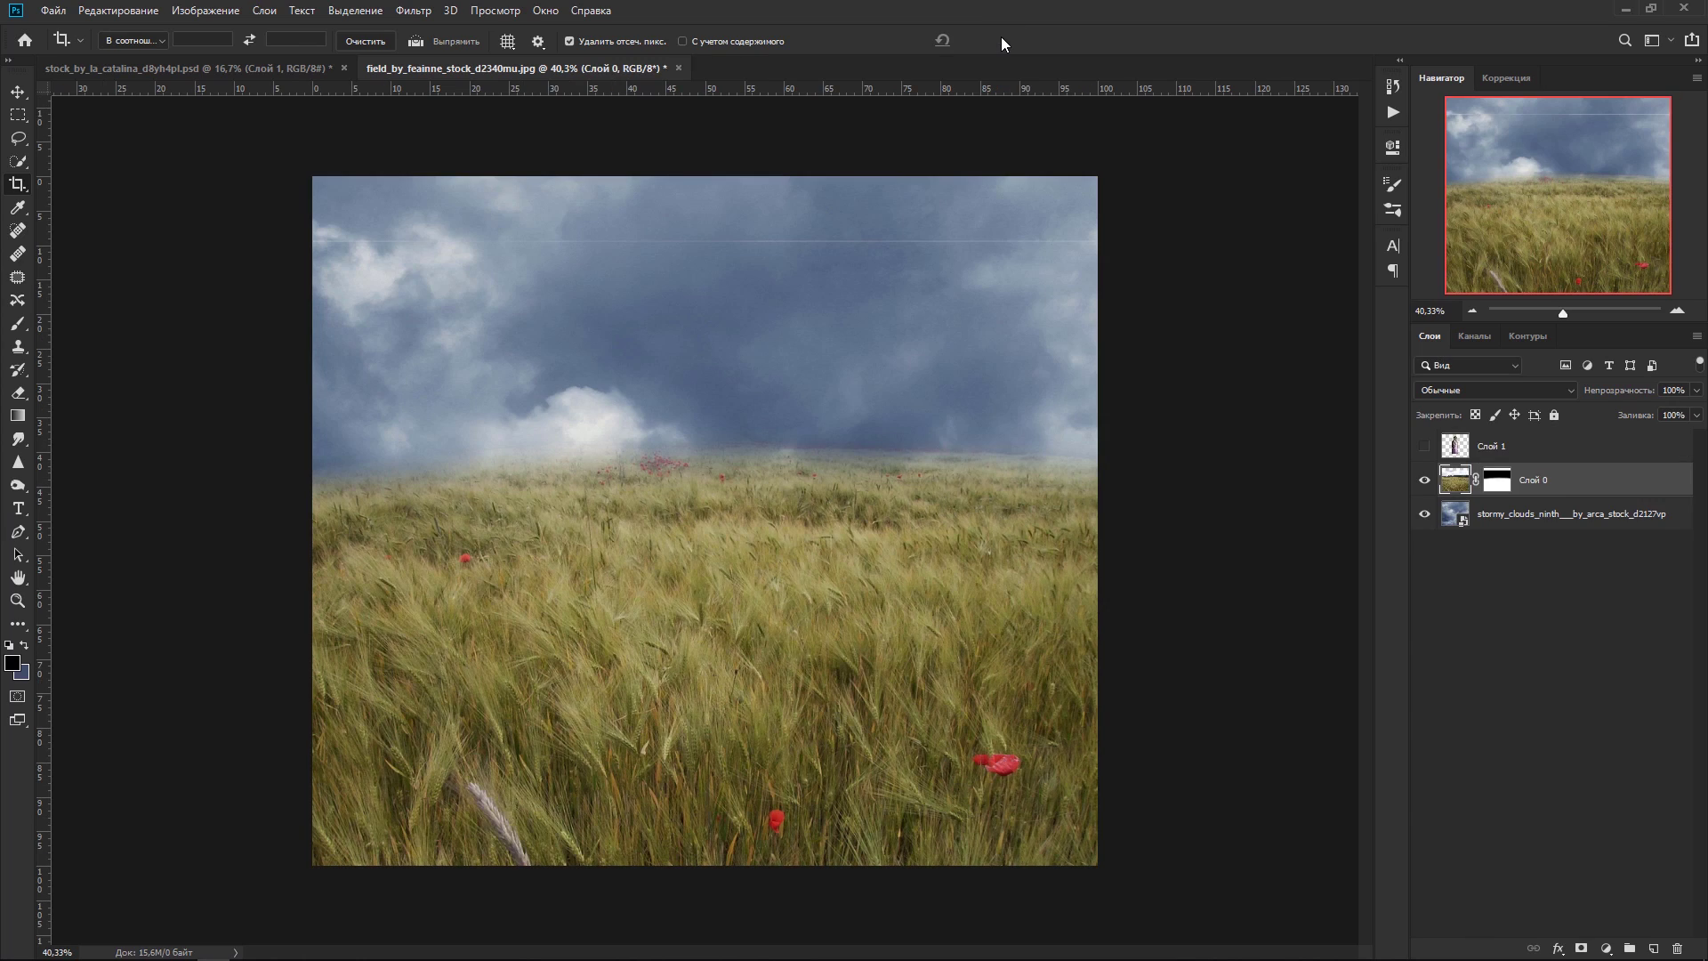
Step: For the field layer's mask, choose the 197 px char_grass2.png brush from Charfades_Ultimate_Grass_Brush_Set and turn its tip upside down
click(1495, 493)
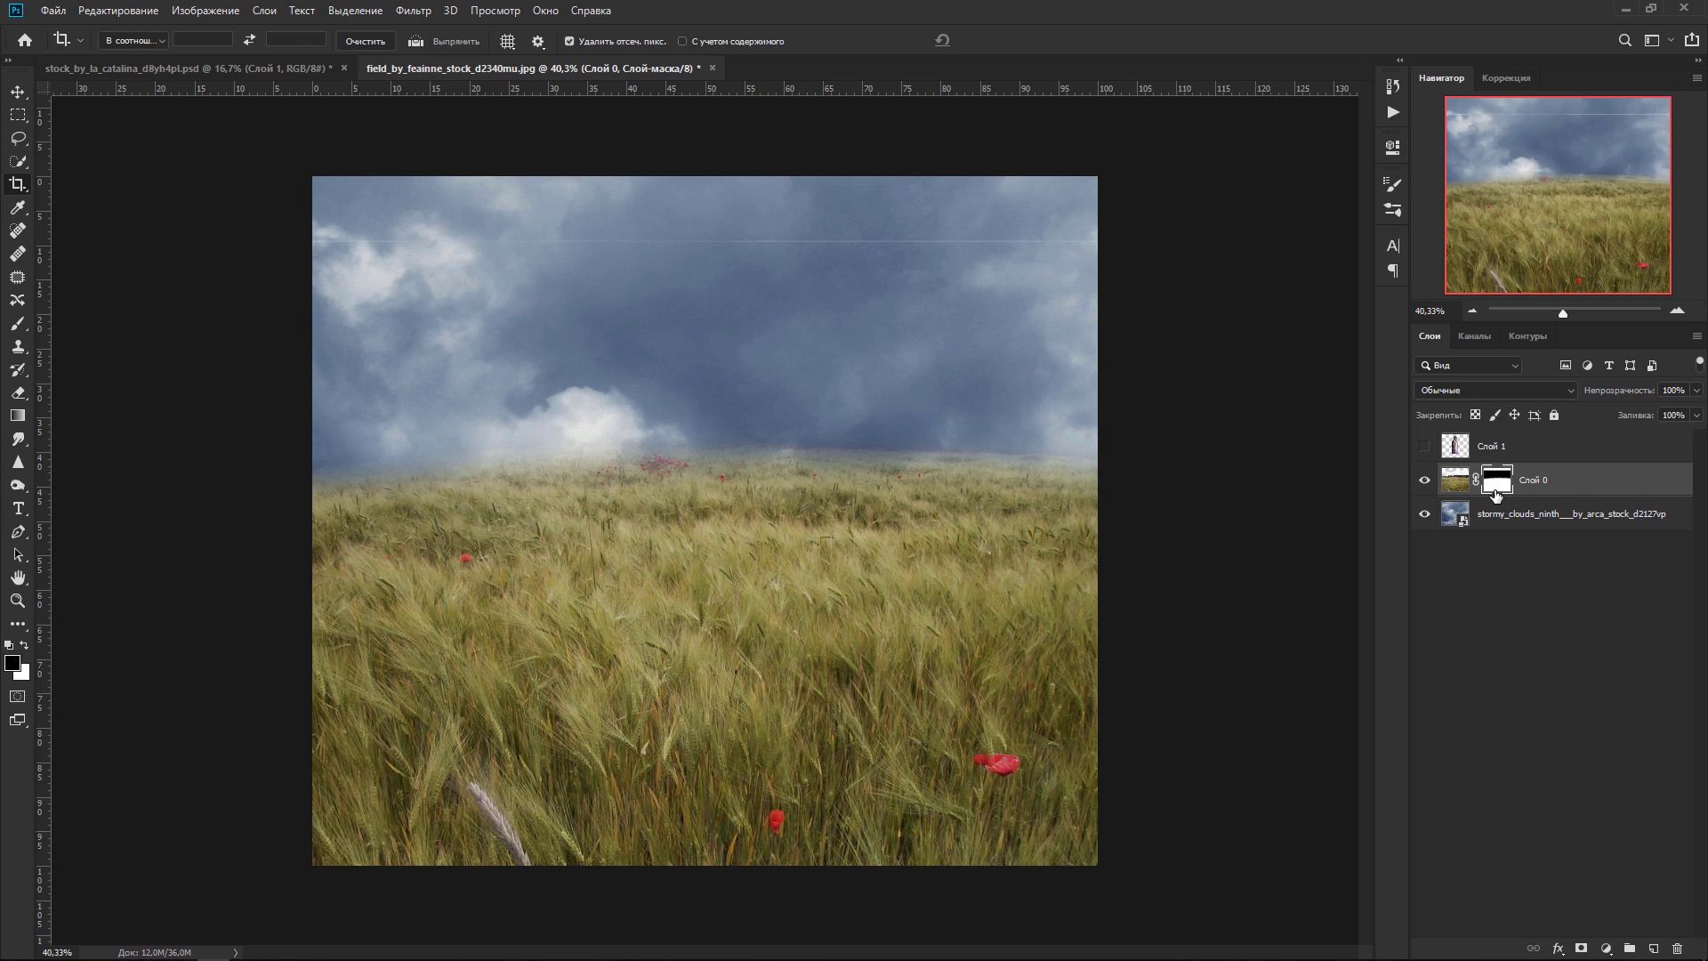
key(b)
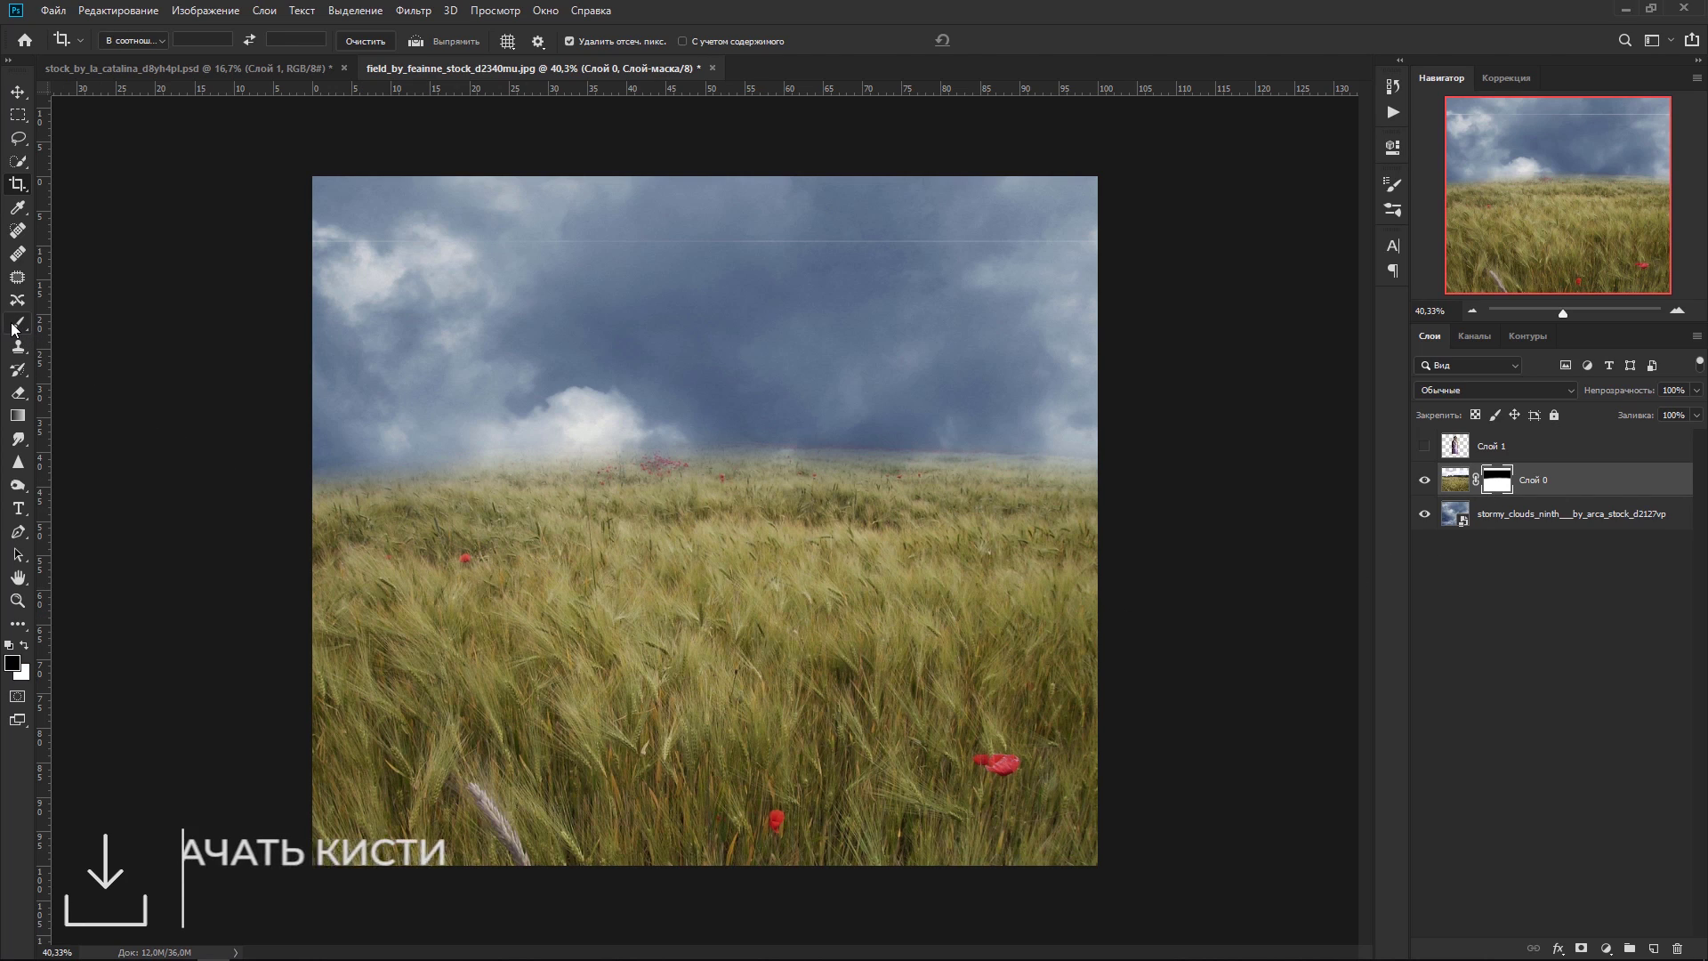
right_click(542, 427)
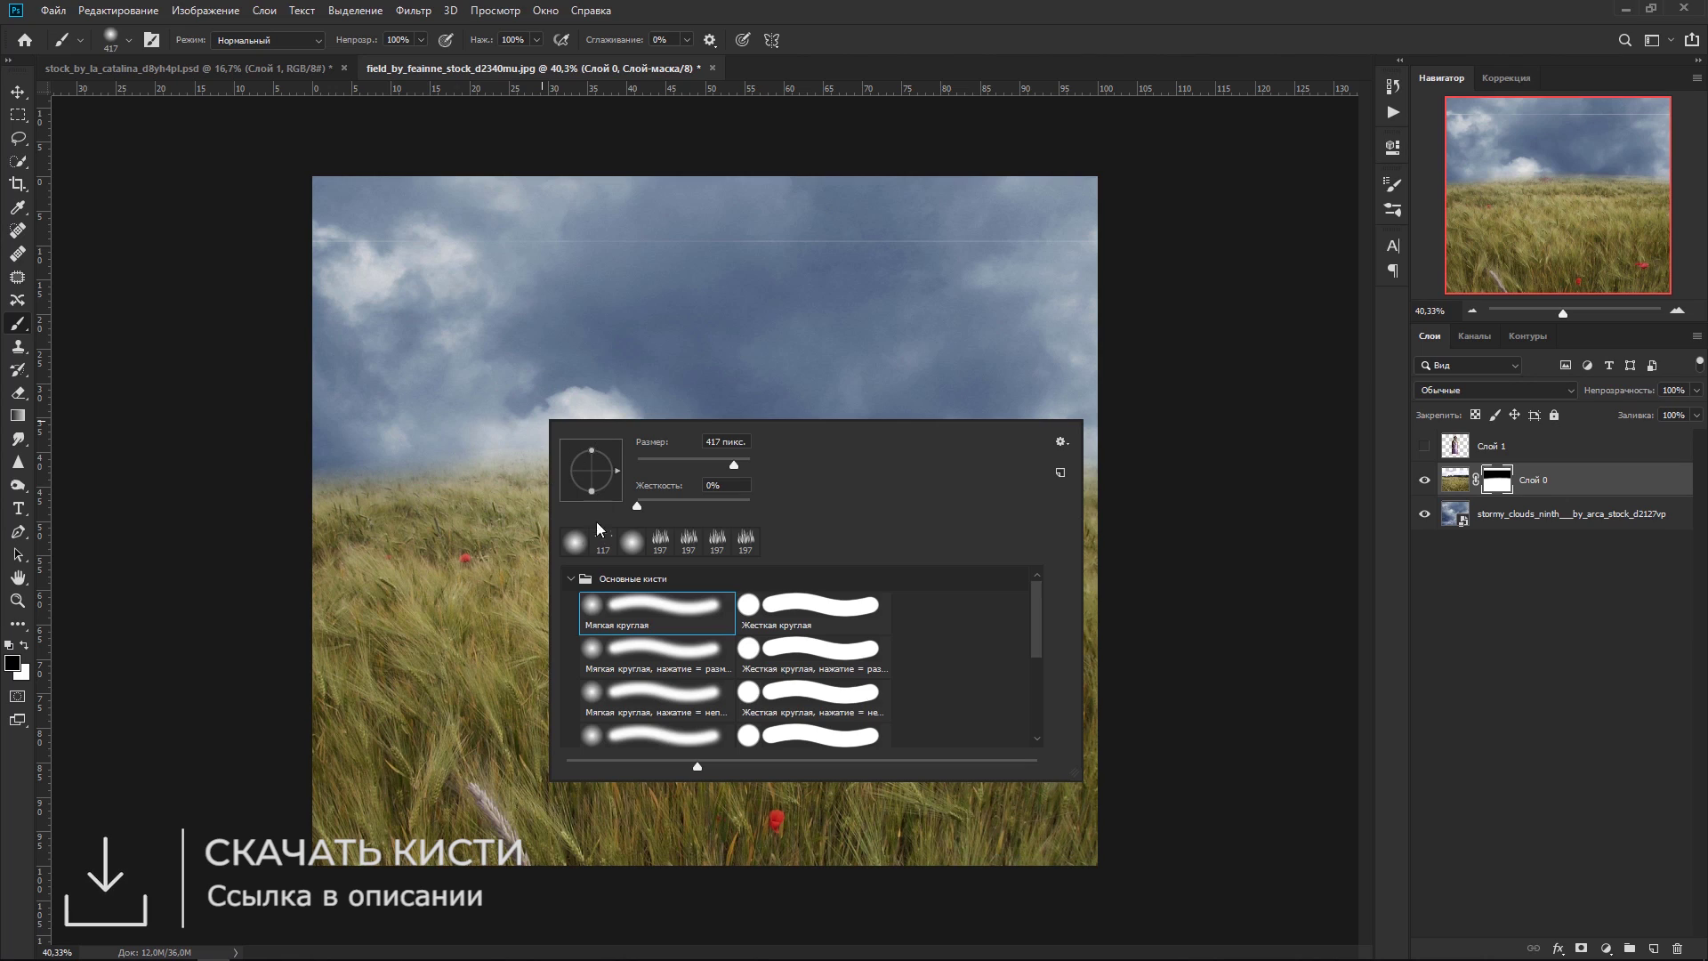
click(571, 579)
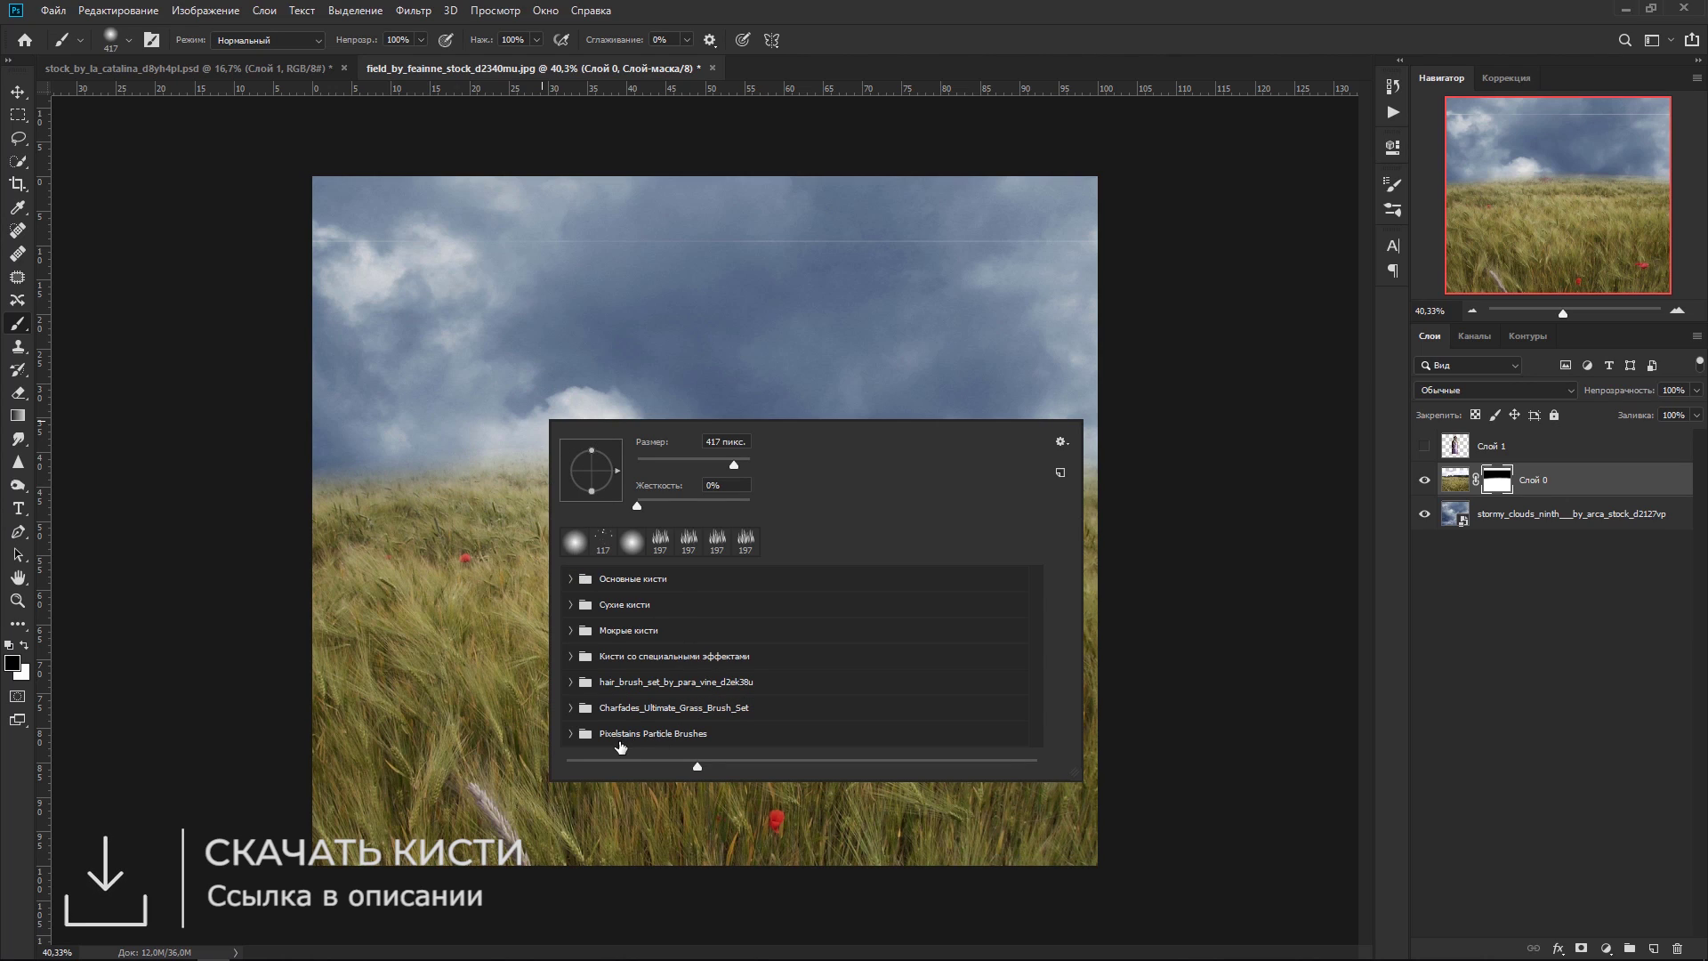
click(571, 708)
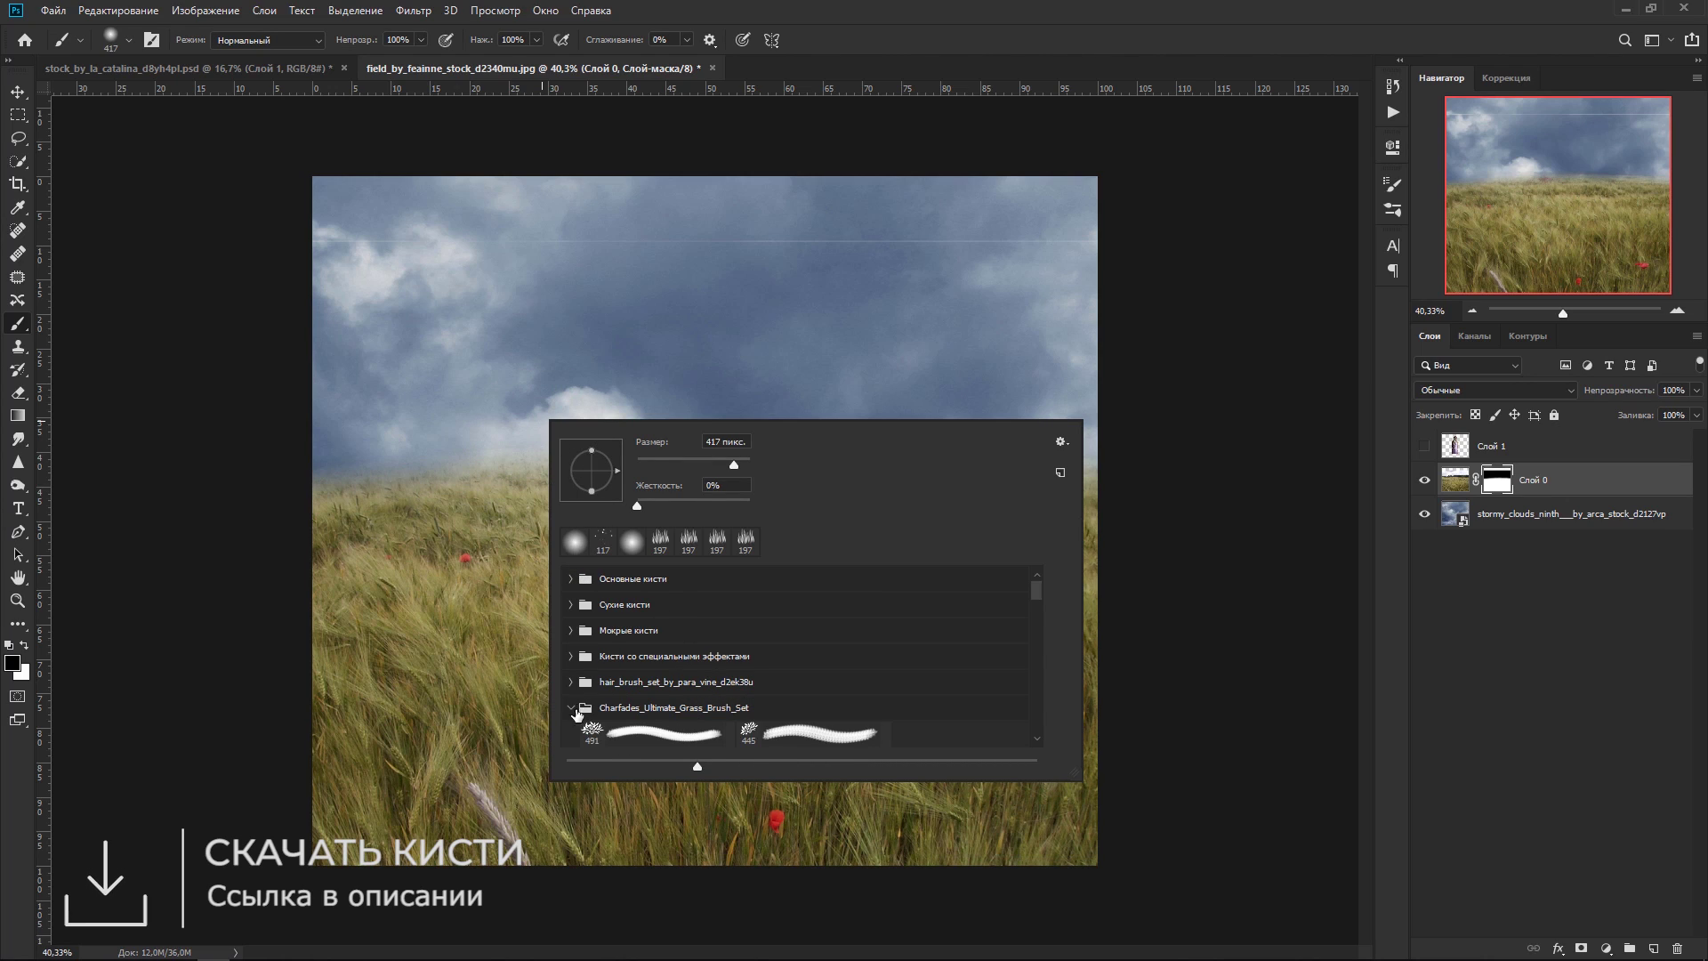
drag(1037, 592, 1037, 607)
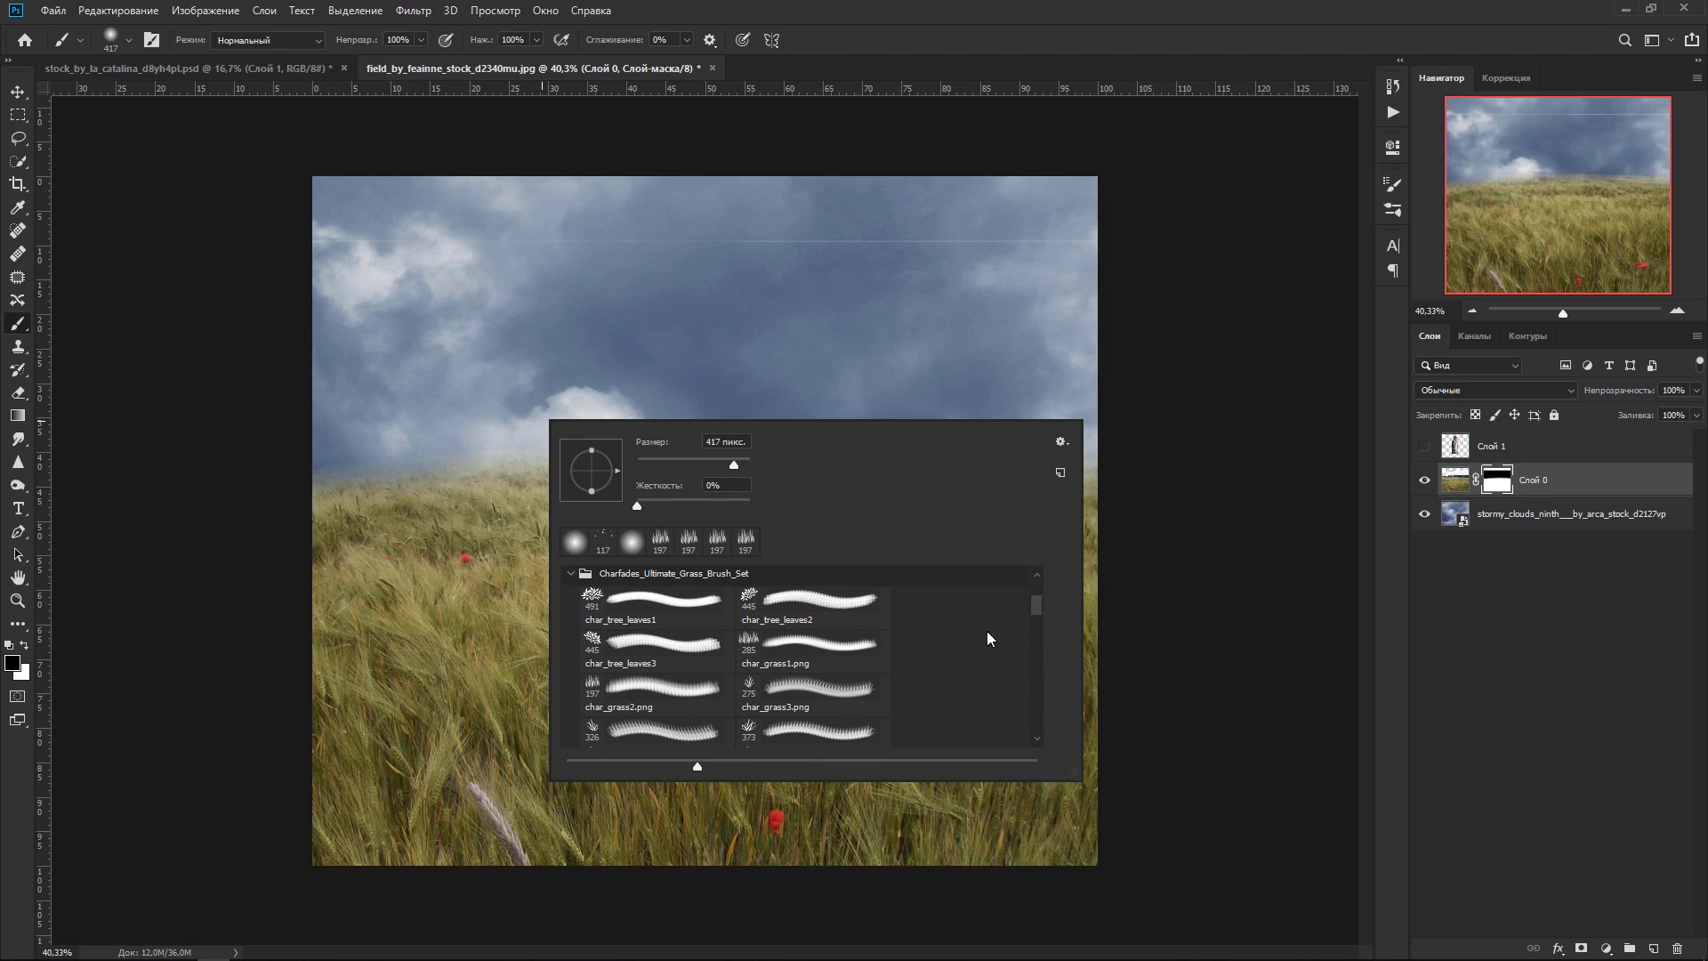
click(598, 686)
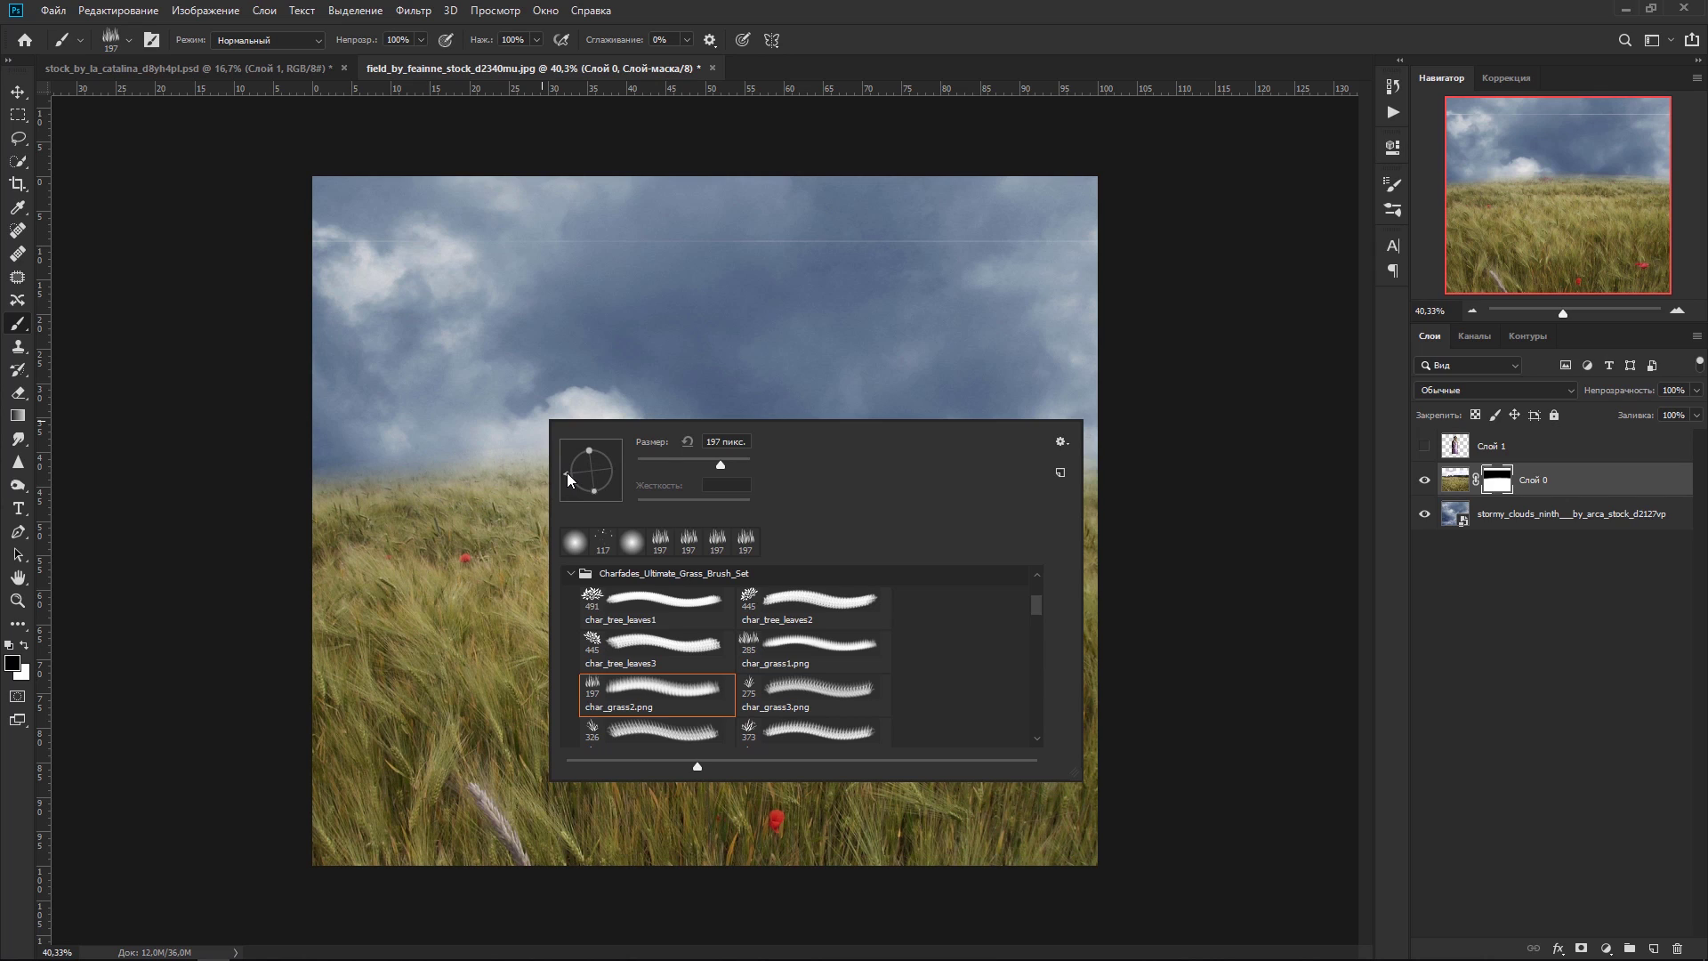
Step: Paint black grass-brush strokes along the horizon on the field mask to form a lower, grassy edge against the sky
click(347, 468)
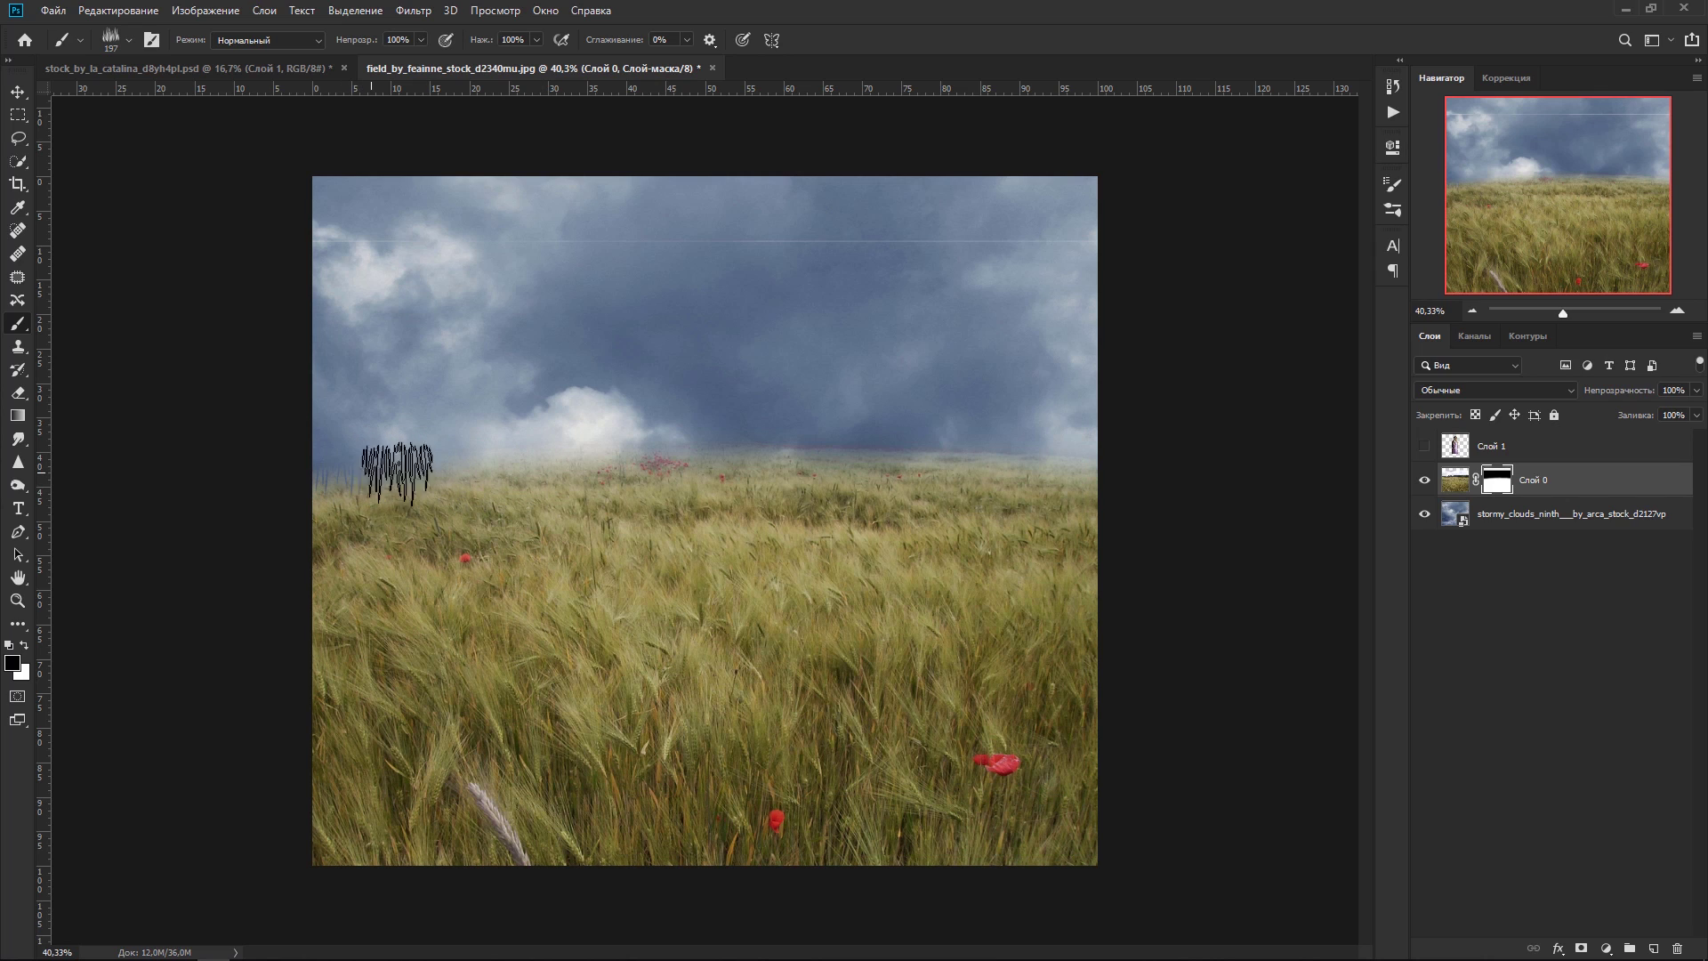
mouse_move(375, 472)
mouse_down()
mouse_move(437, 478)
mouse_move(390, 483)
mouse_move(886, 473)
mouse_move(1029, 496)
mouse_up()
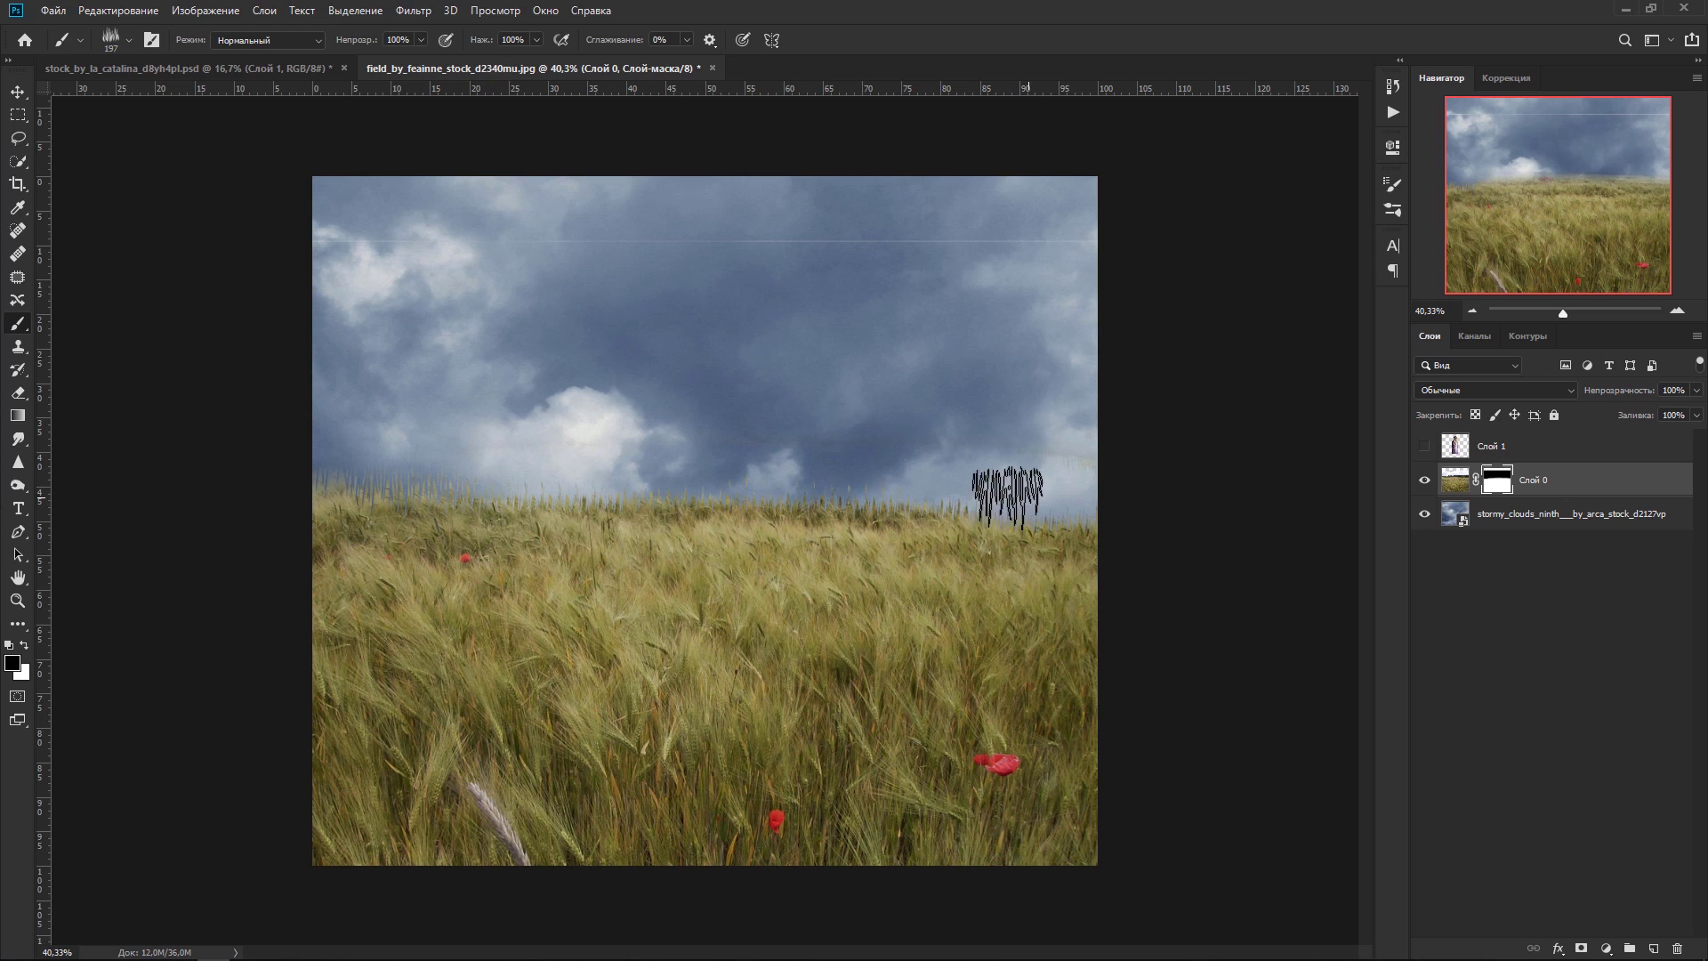
mouse_move(829, 492)
mouse_down()
mouse_move(365, 497)
mouse_move(890, 502)
mouse_up()
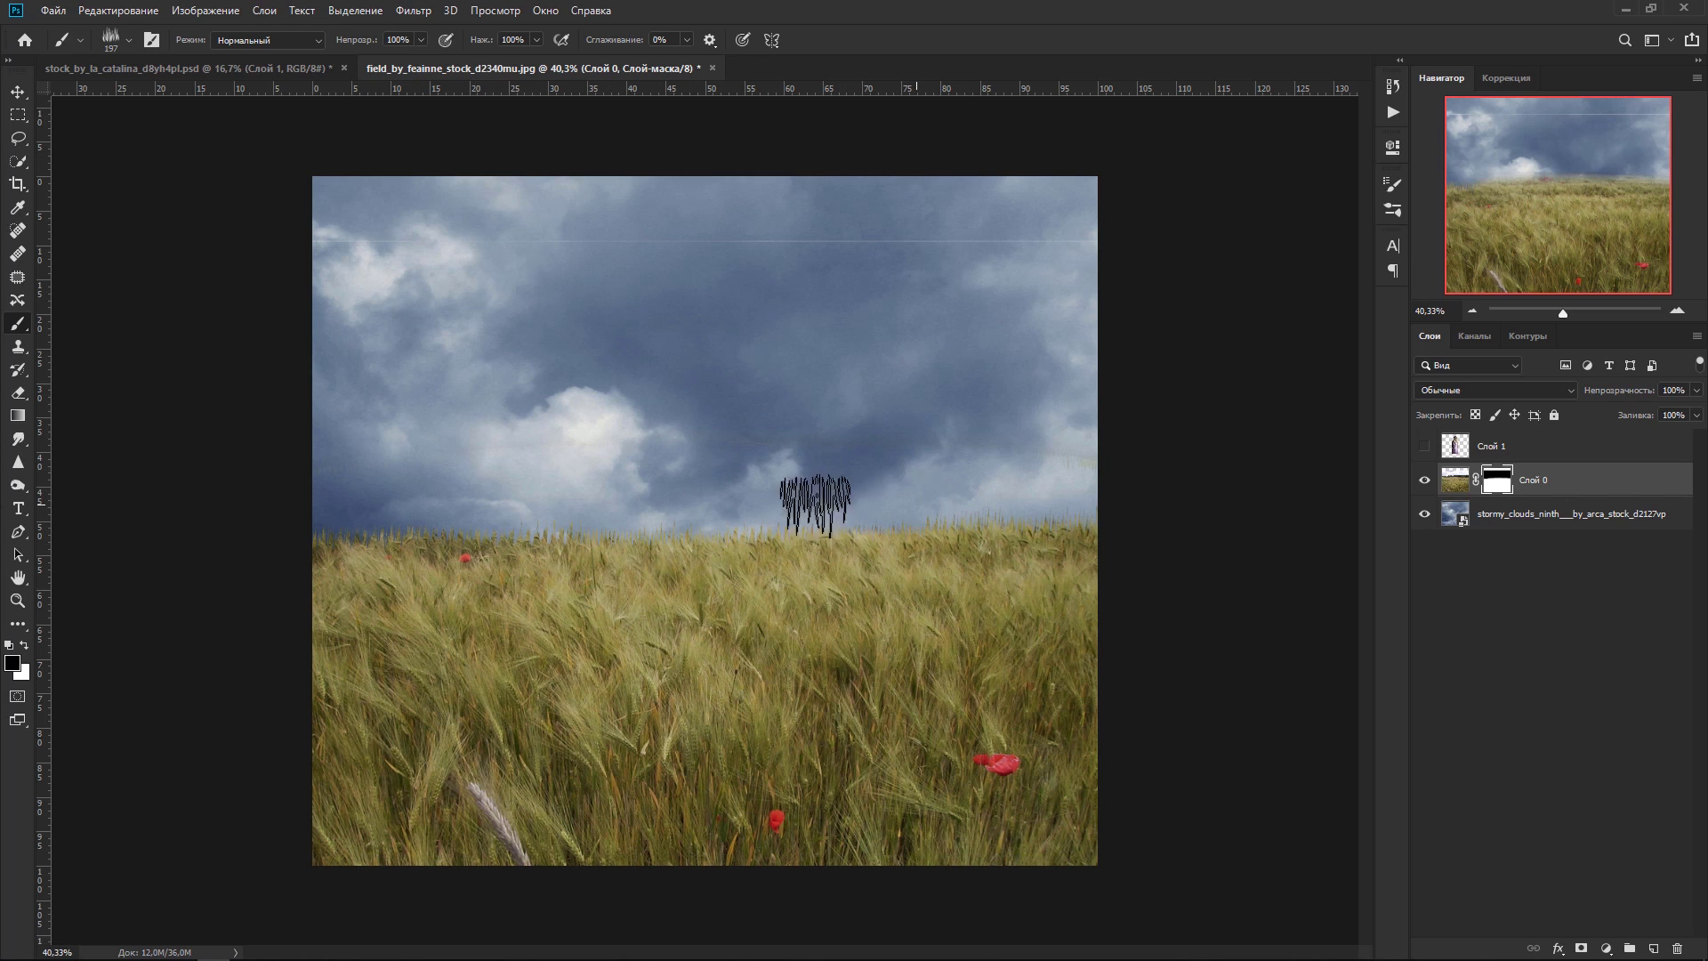
drag(1019, 500, 347, 527)
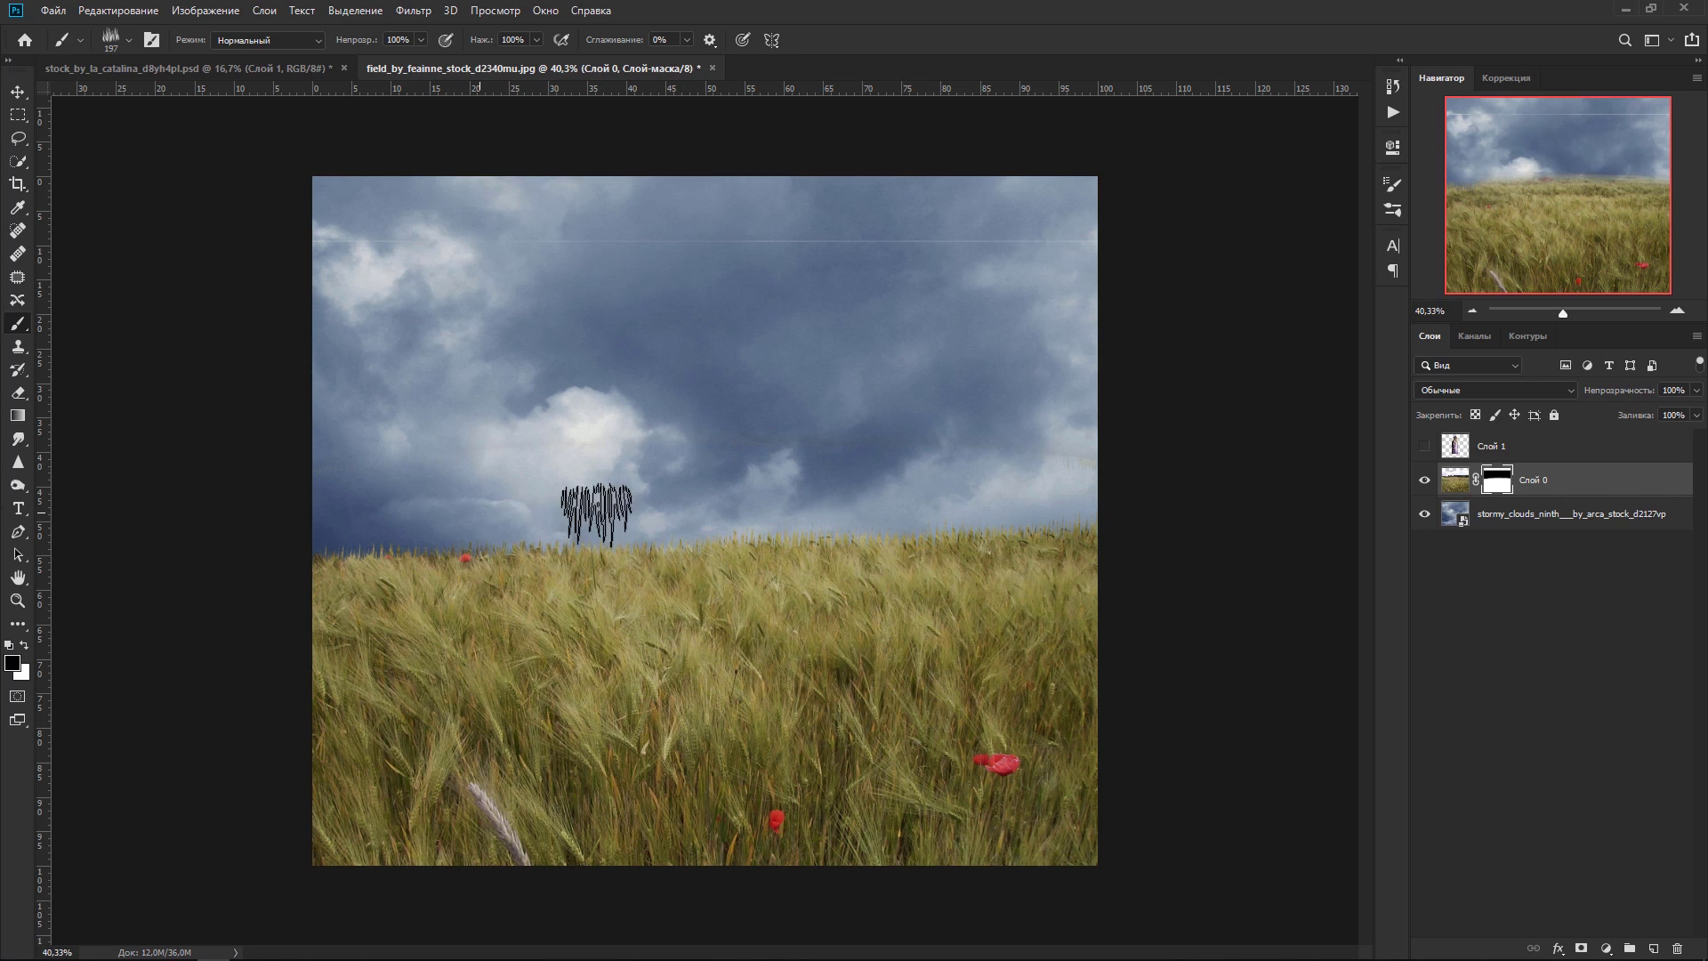
drag(531, 526, 1117, 509)
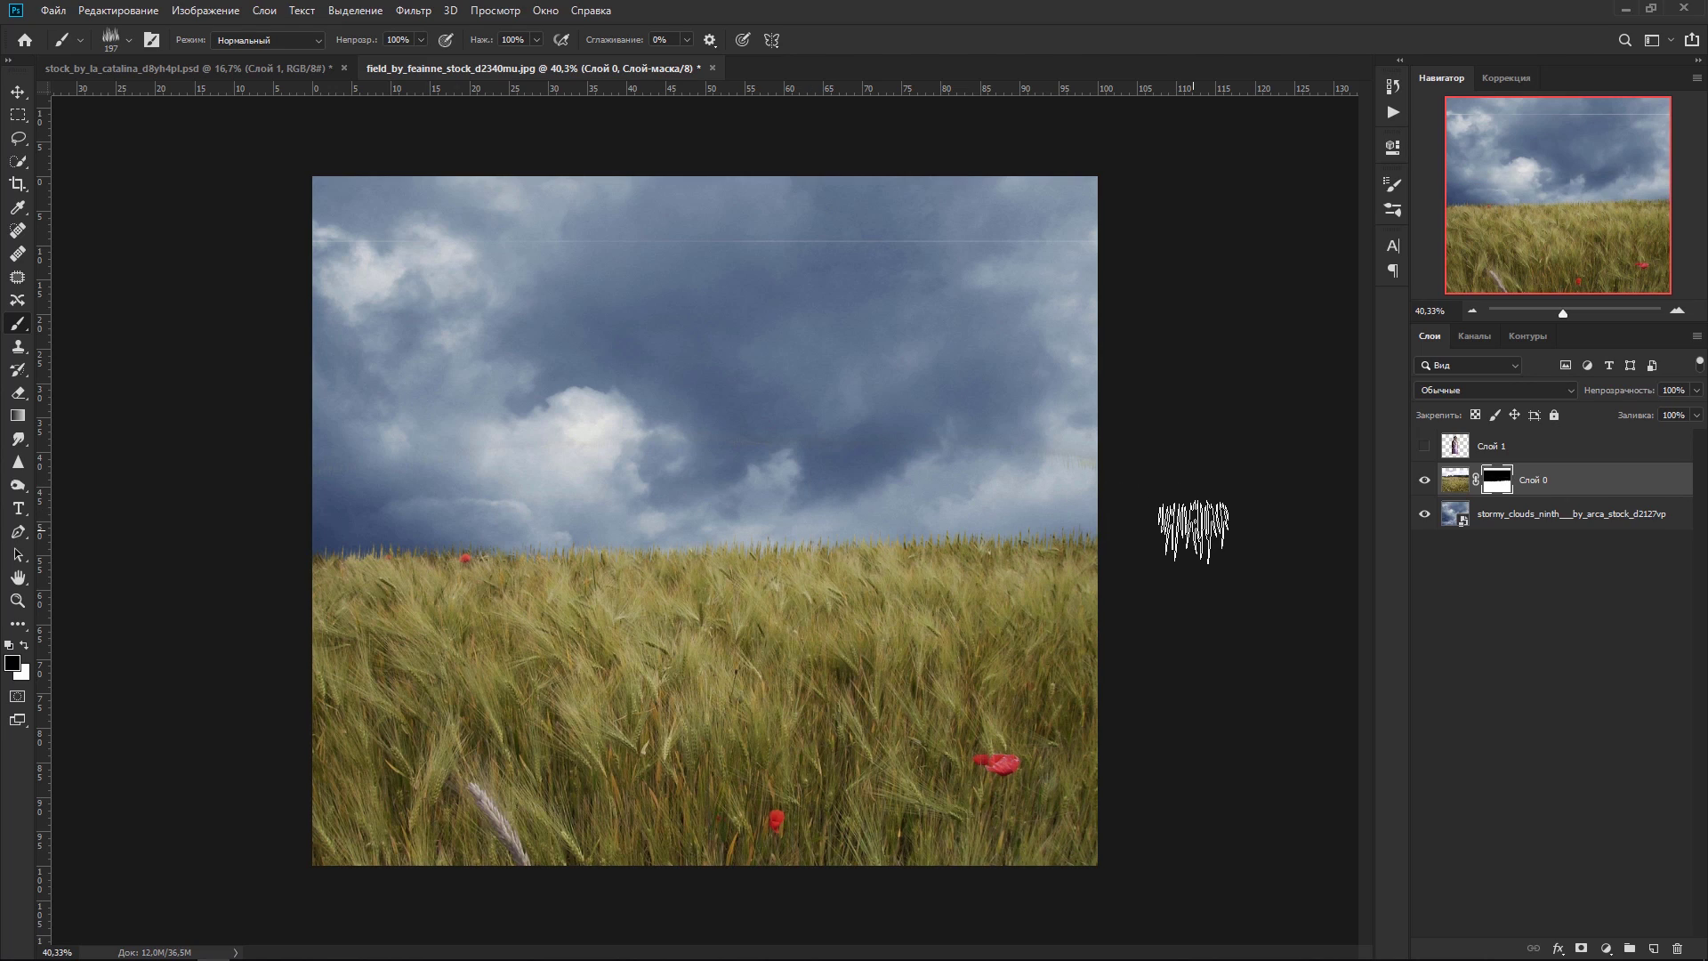
Step: Move the stormy cloud layer up so that its lower cloud detail sits above the horizon
click(1454, 525)
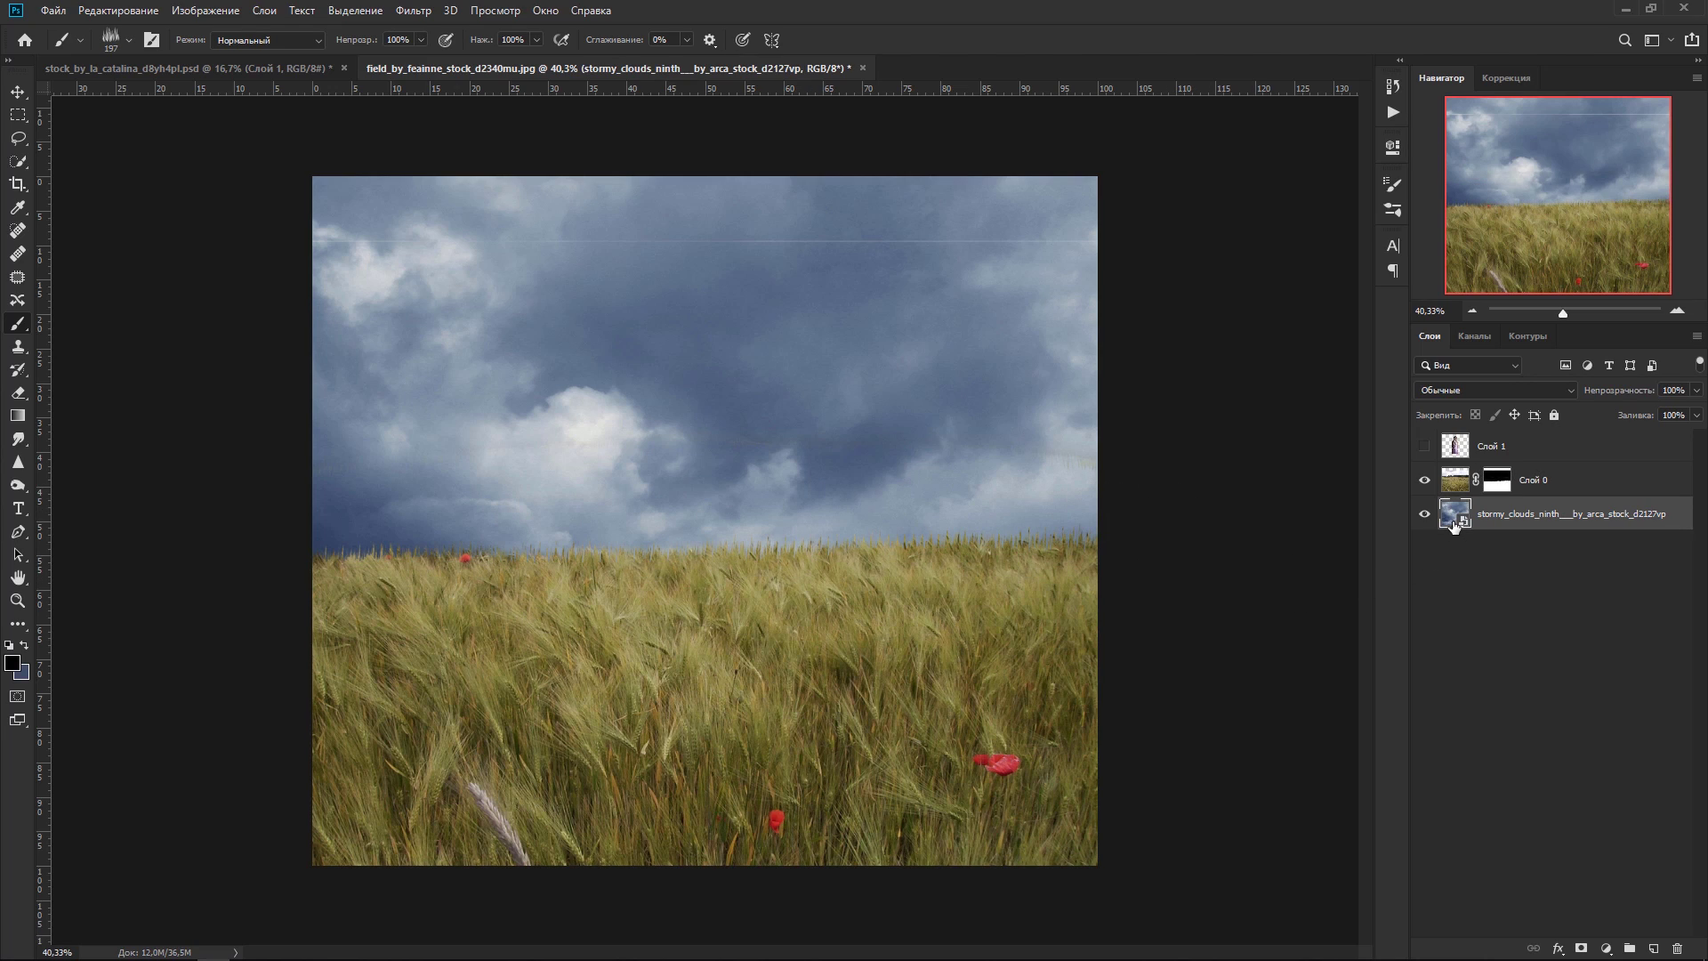
click(15, 98)
click(142, 94)
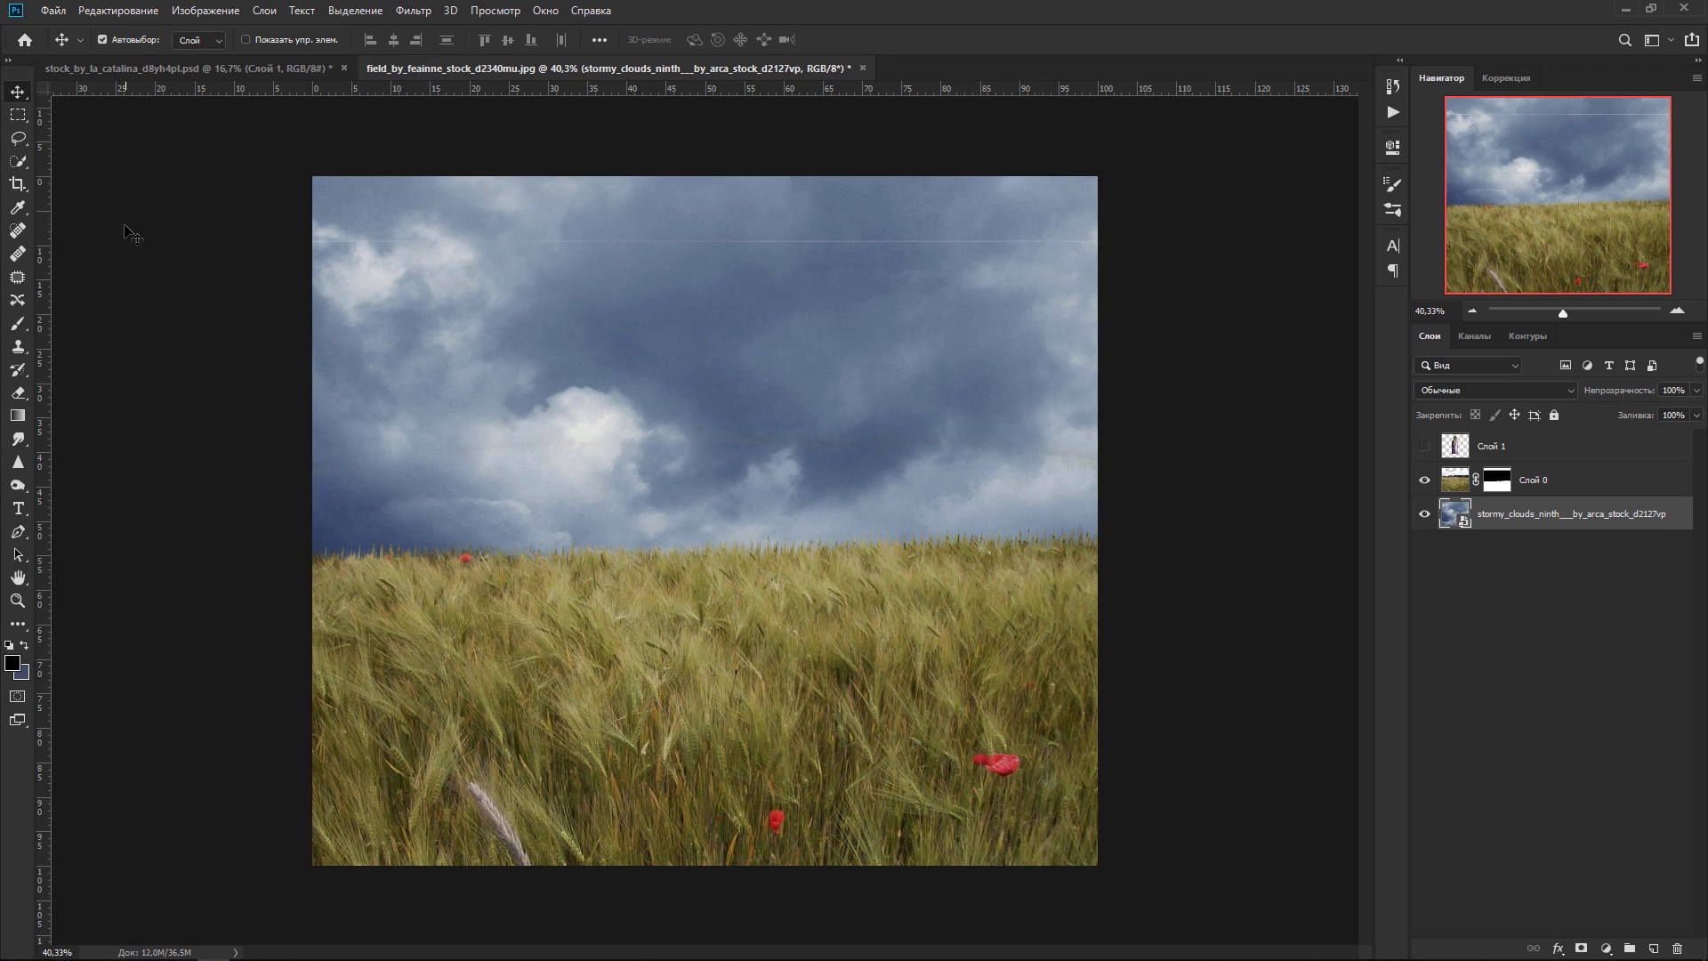
click(139, 266)
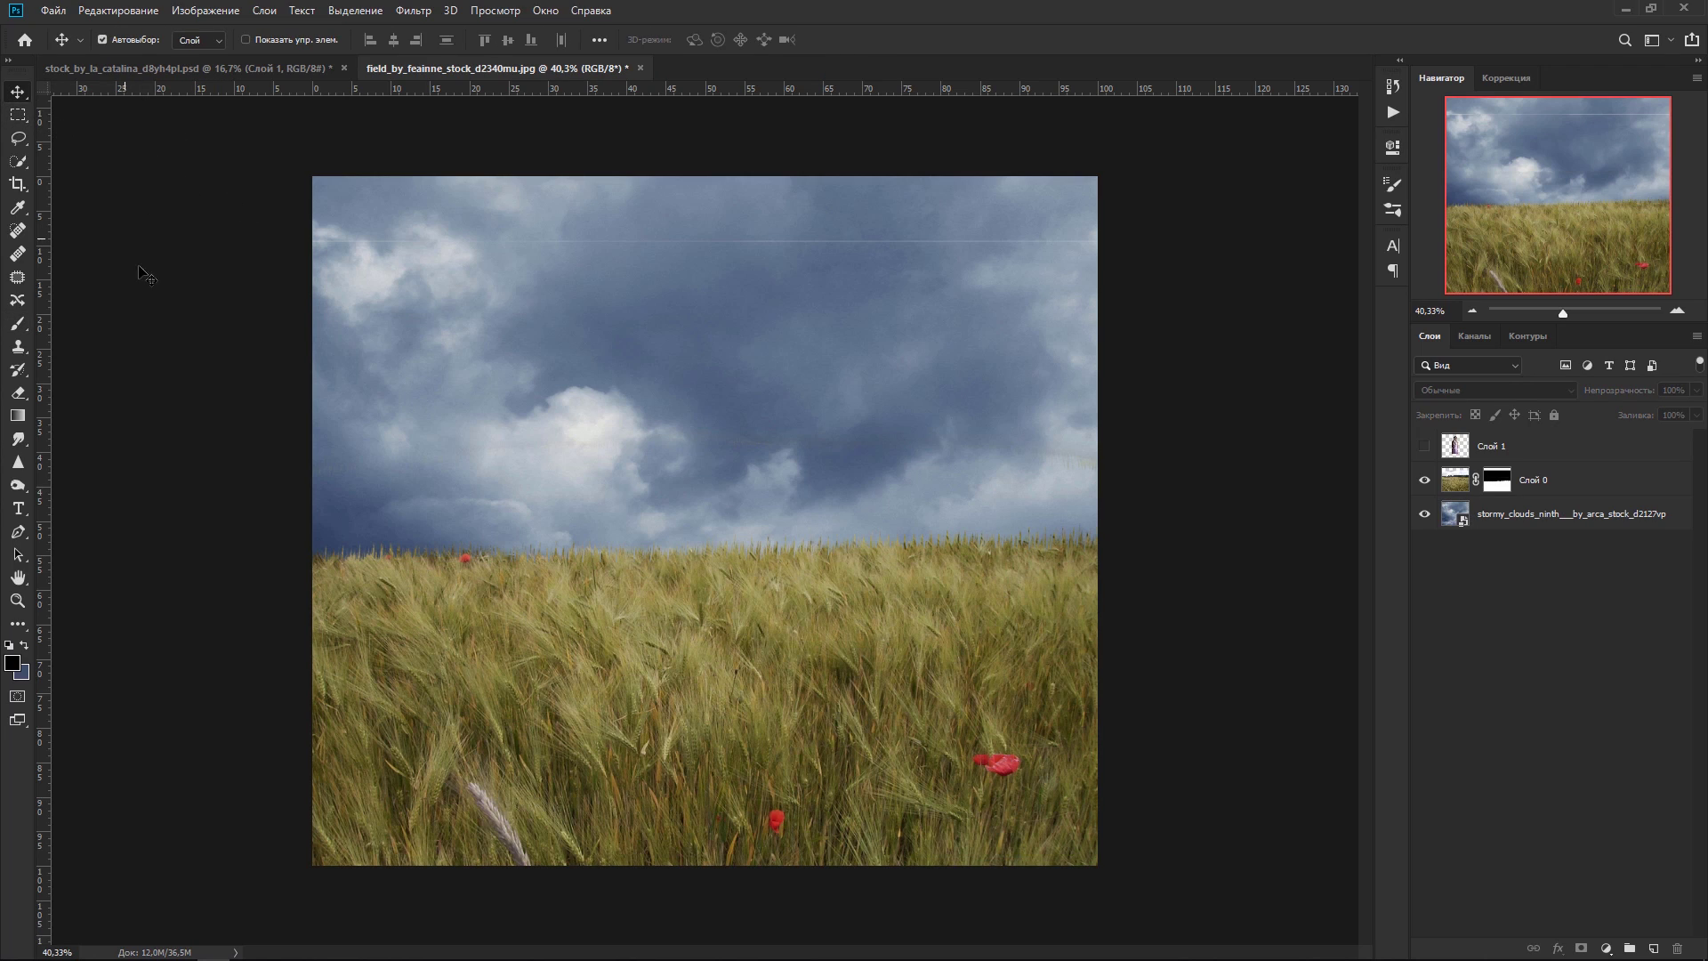
click(1525, 512)
drag(840, 457, 829, 268)
Step: Erase the thin pale line across the sky by painting on the field mask with a soft round 197 px black brush
click(1491, 482)
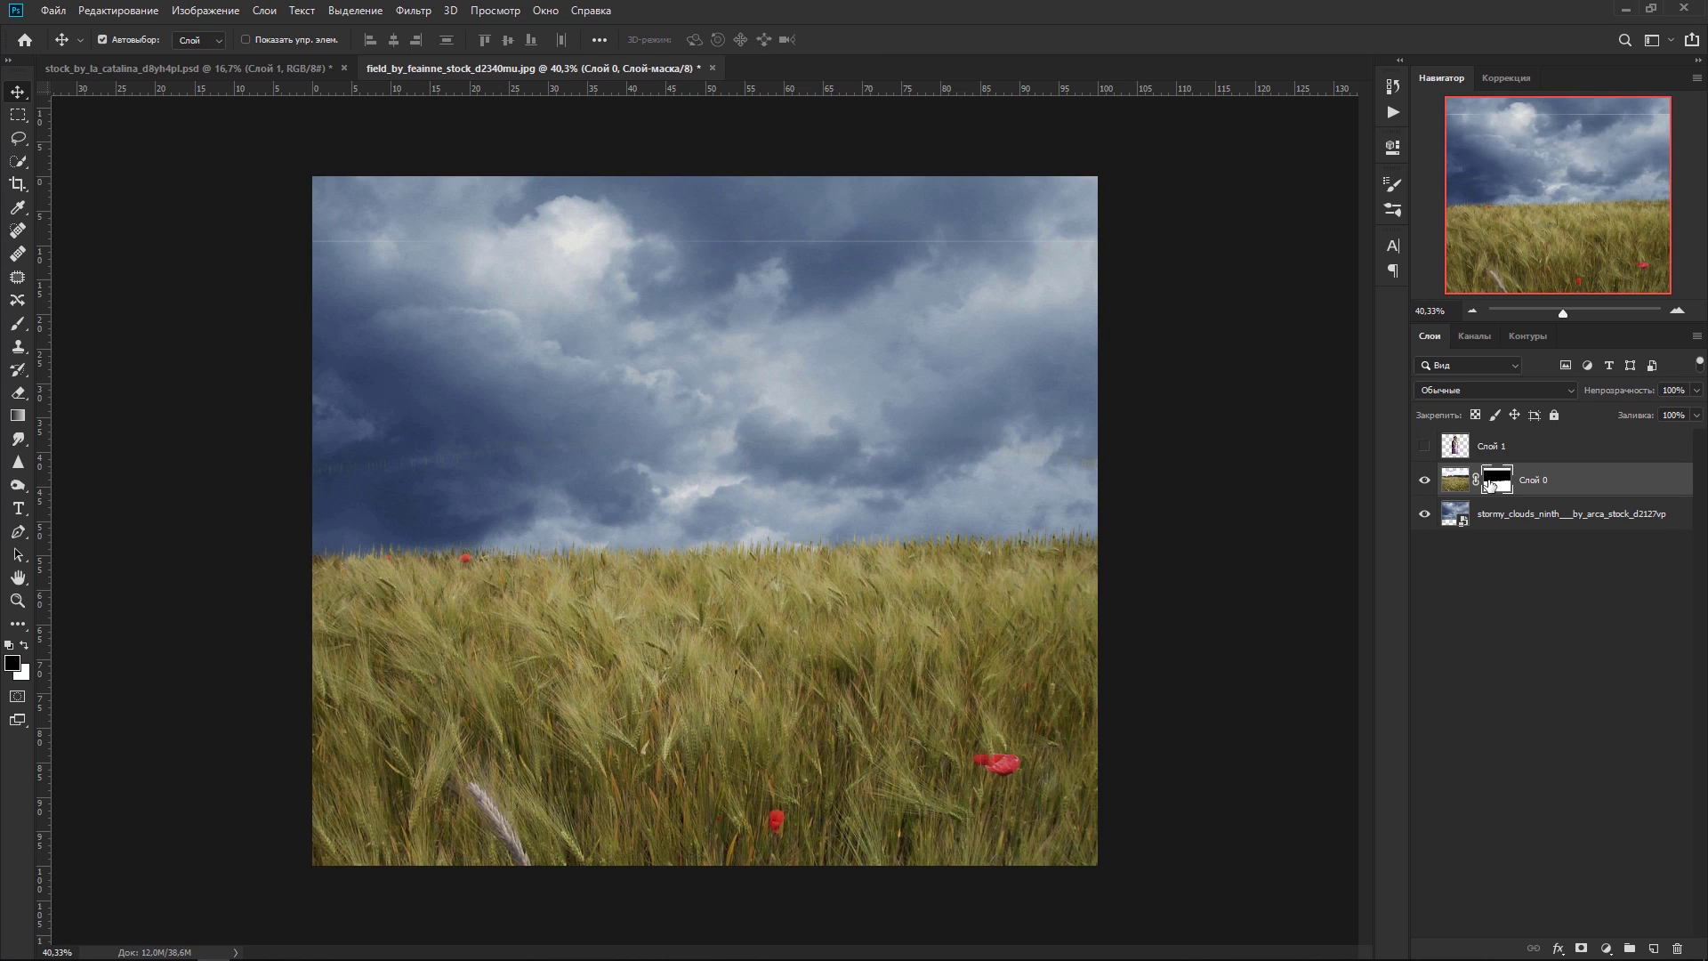
click(18, 322)
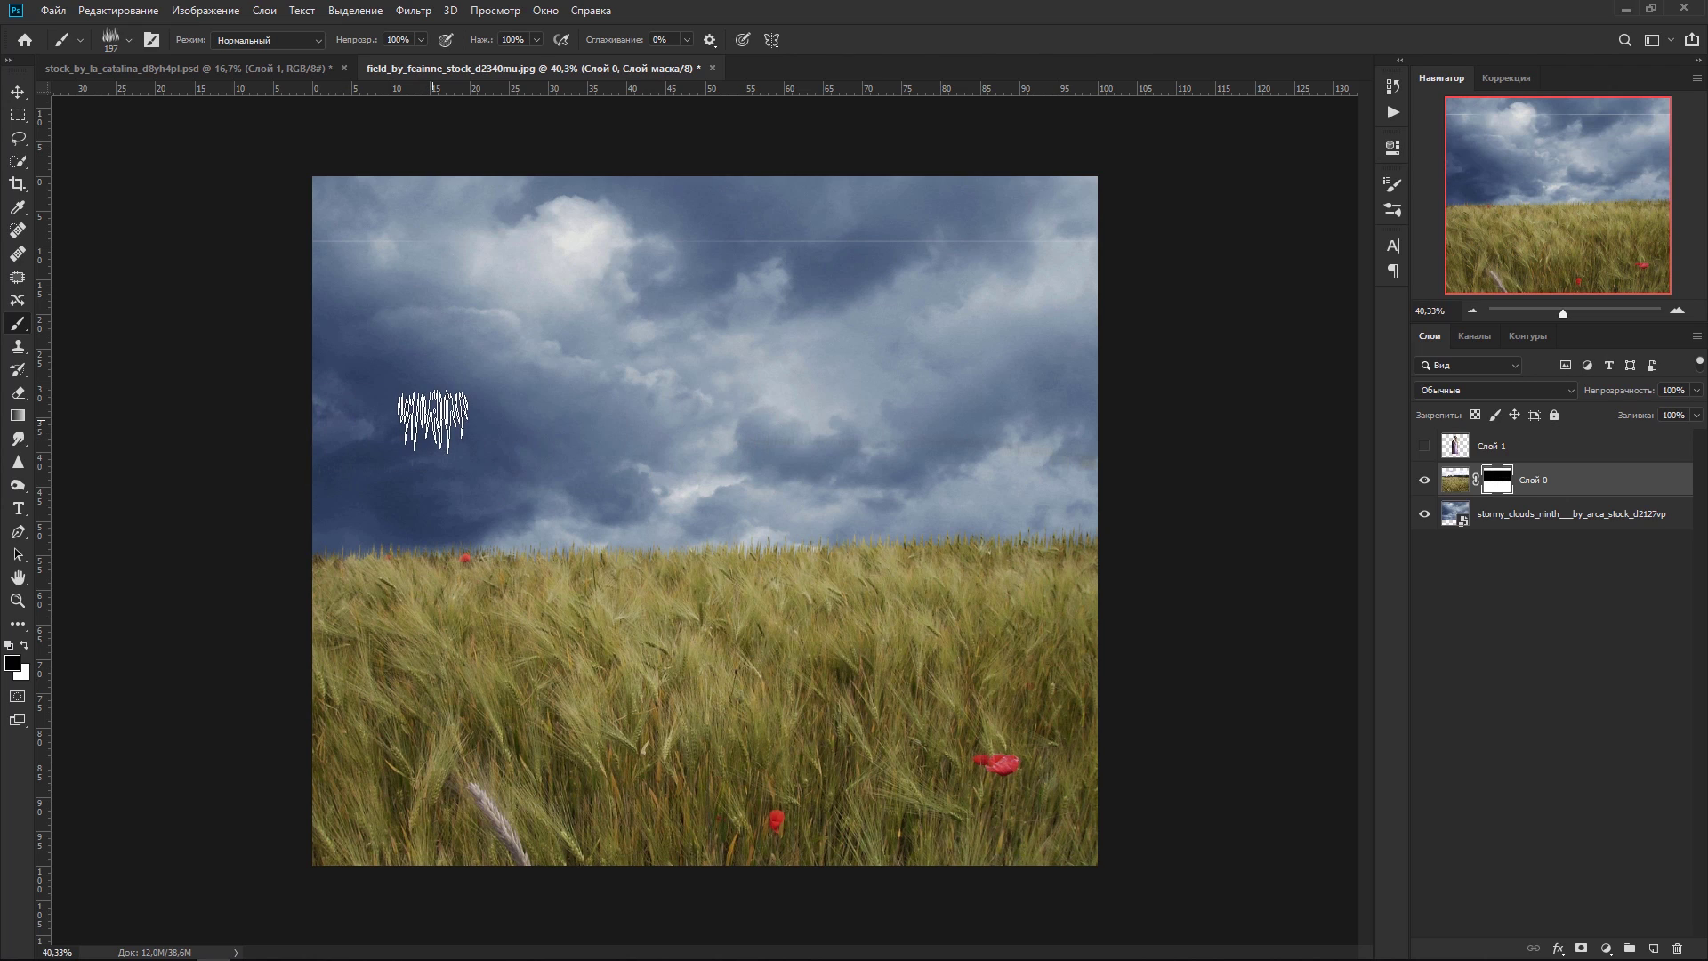
right_click(432, 422)
click(494, 540)
click(318, 460)
drag(1035, 241, 344, 231)
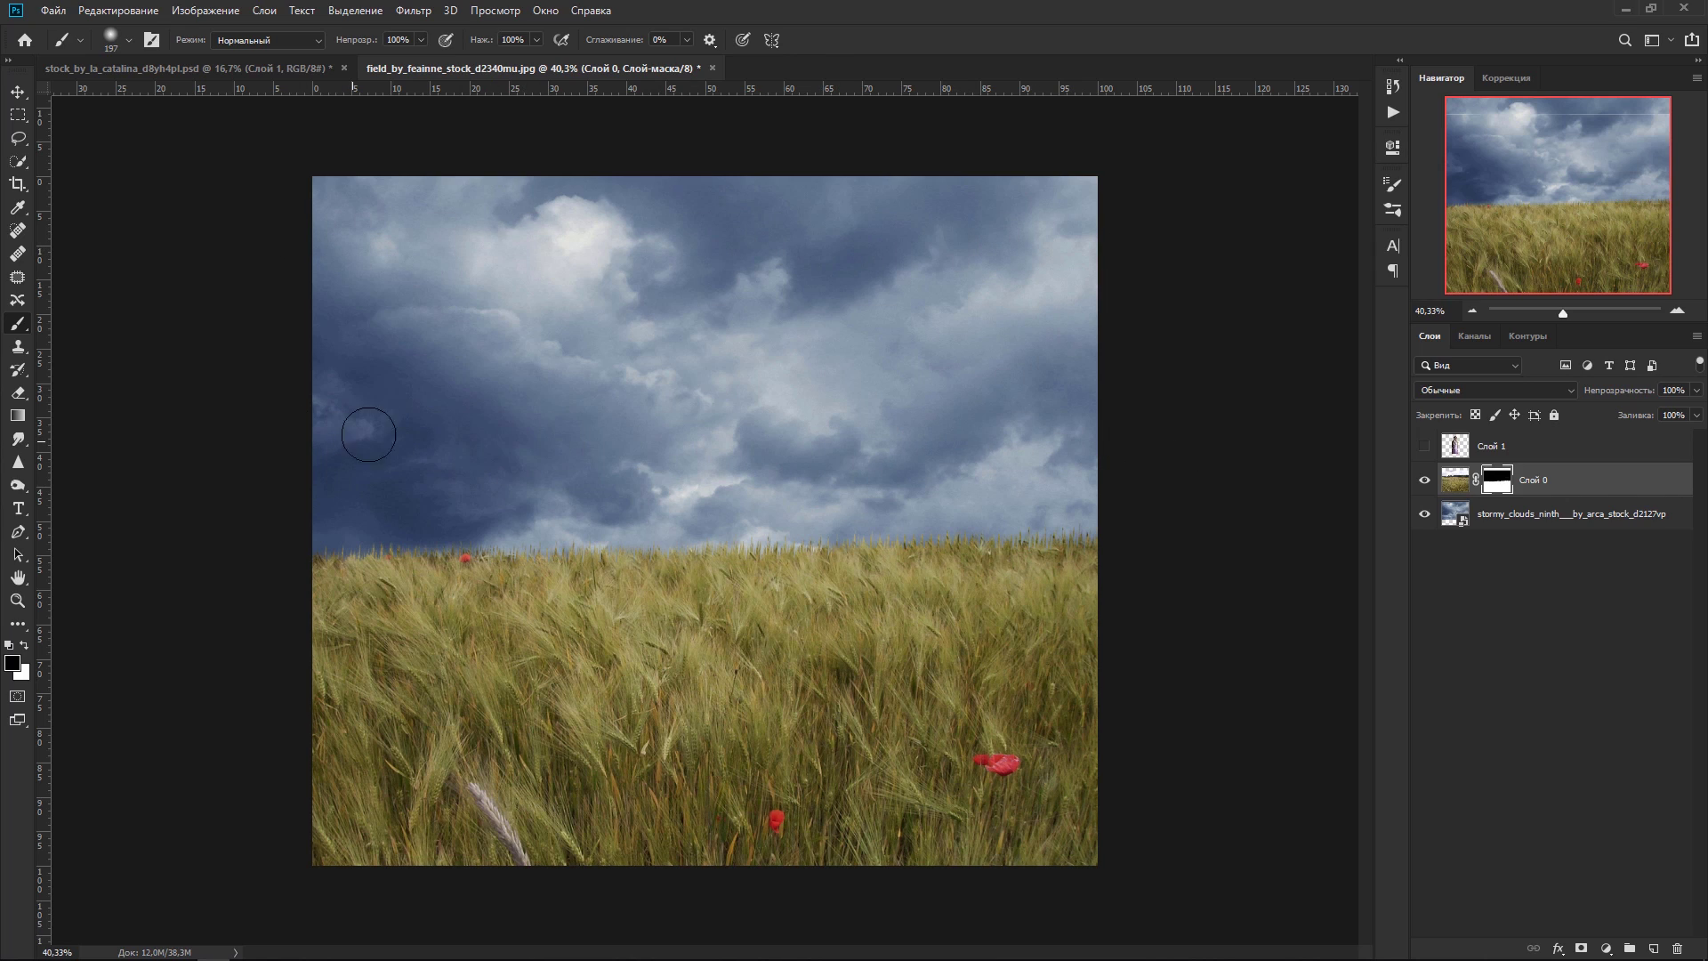
Step: Apply a perspective transform to the field layer, widening its bottom edge to a 109.30% width, and shift it slightly down
click(18, 91)
click(1451, 485)
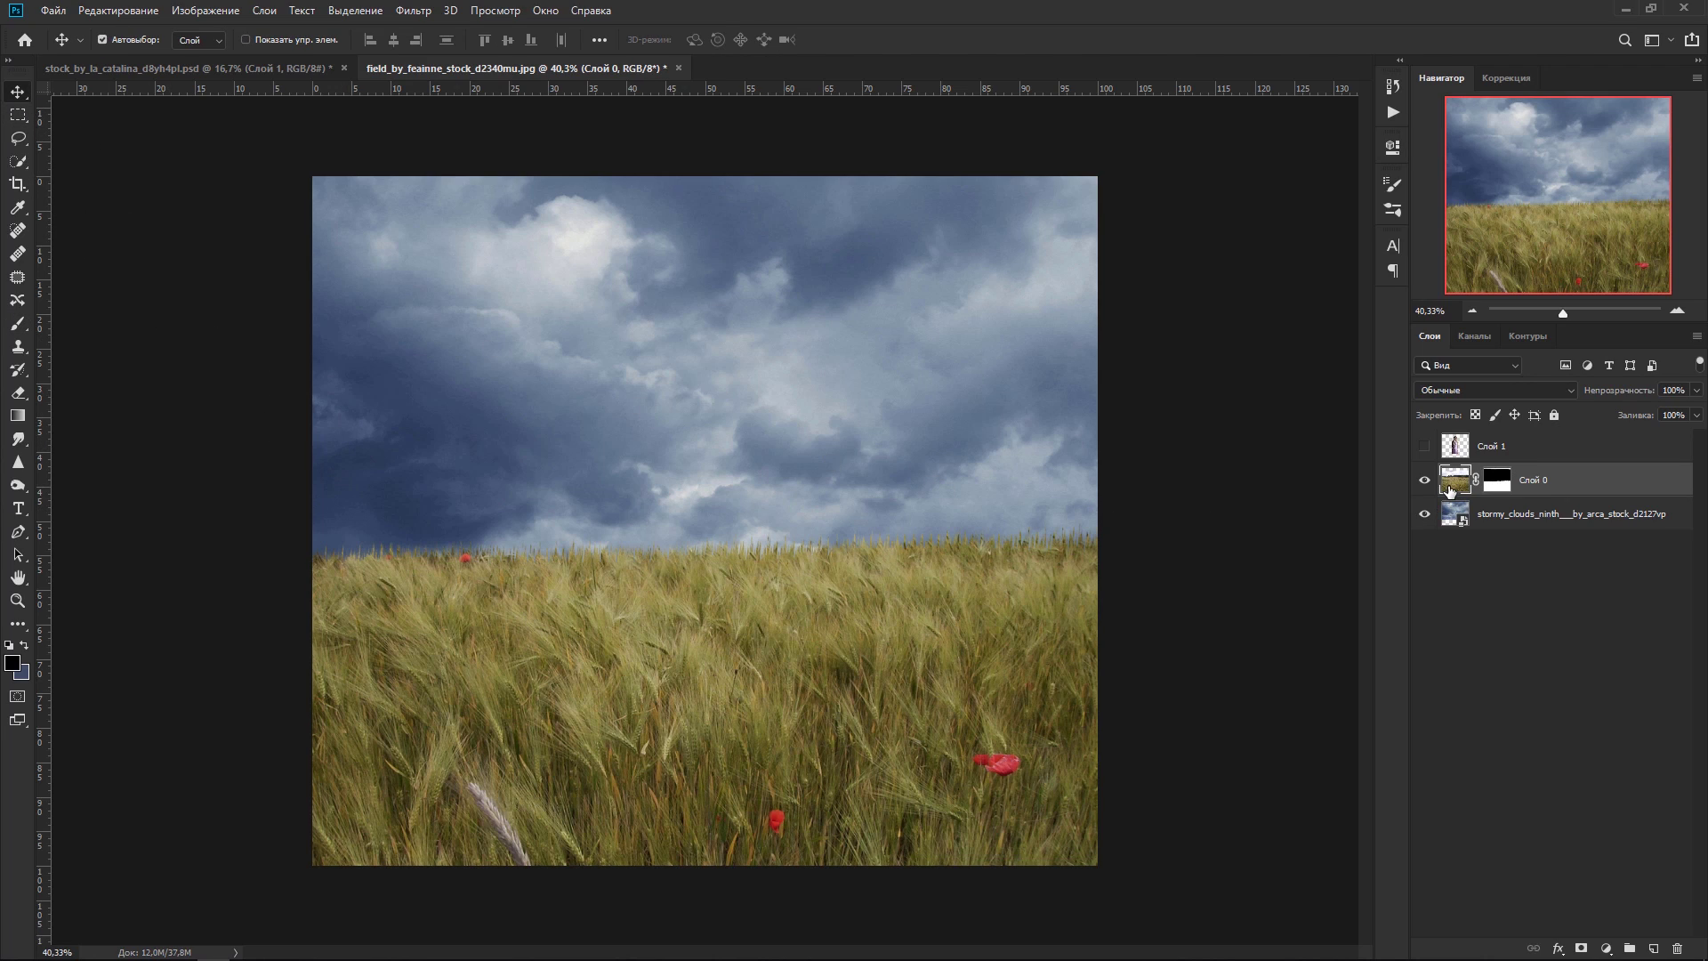
key(ctrl+t)
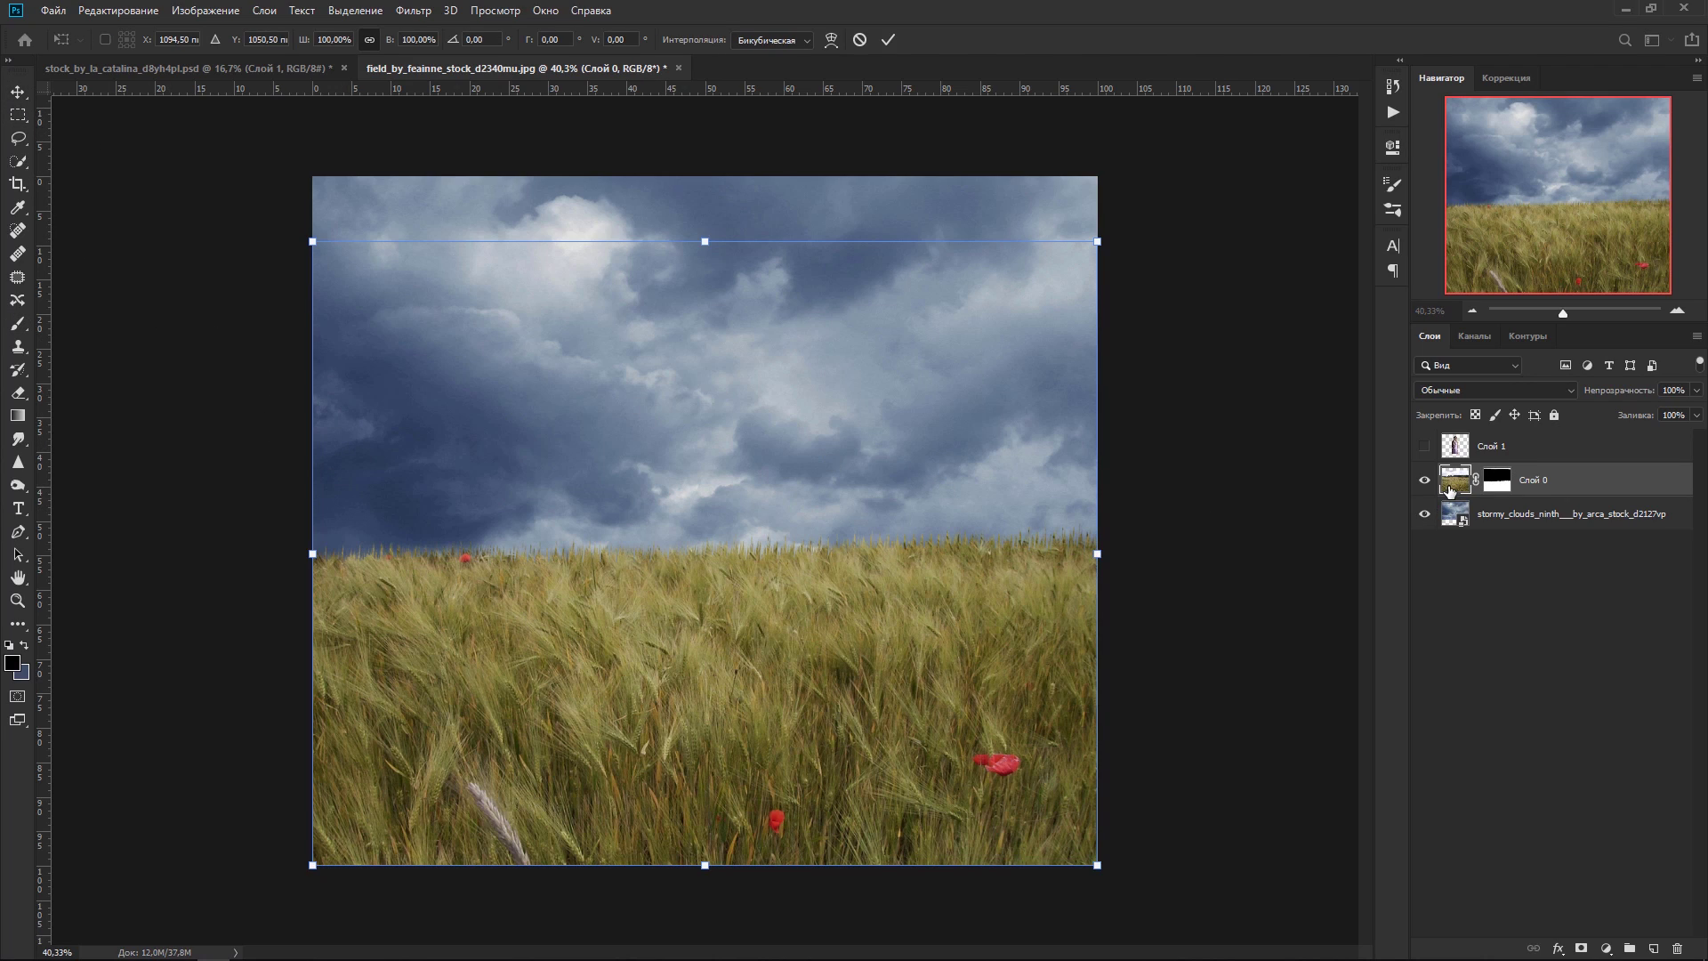
right_click(828, 532)
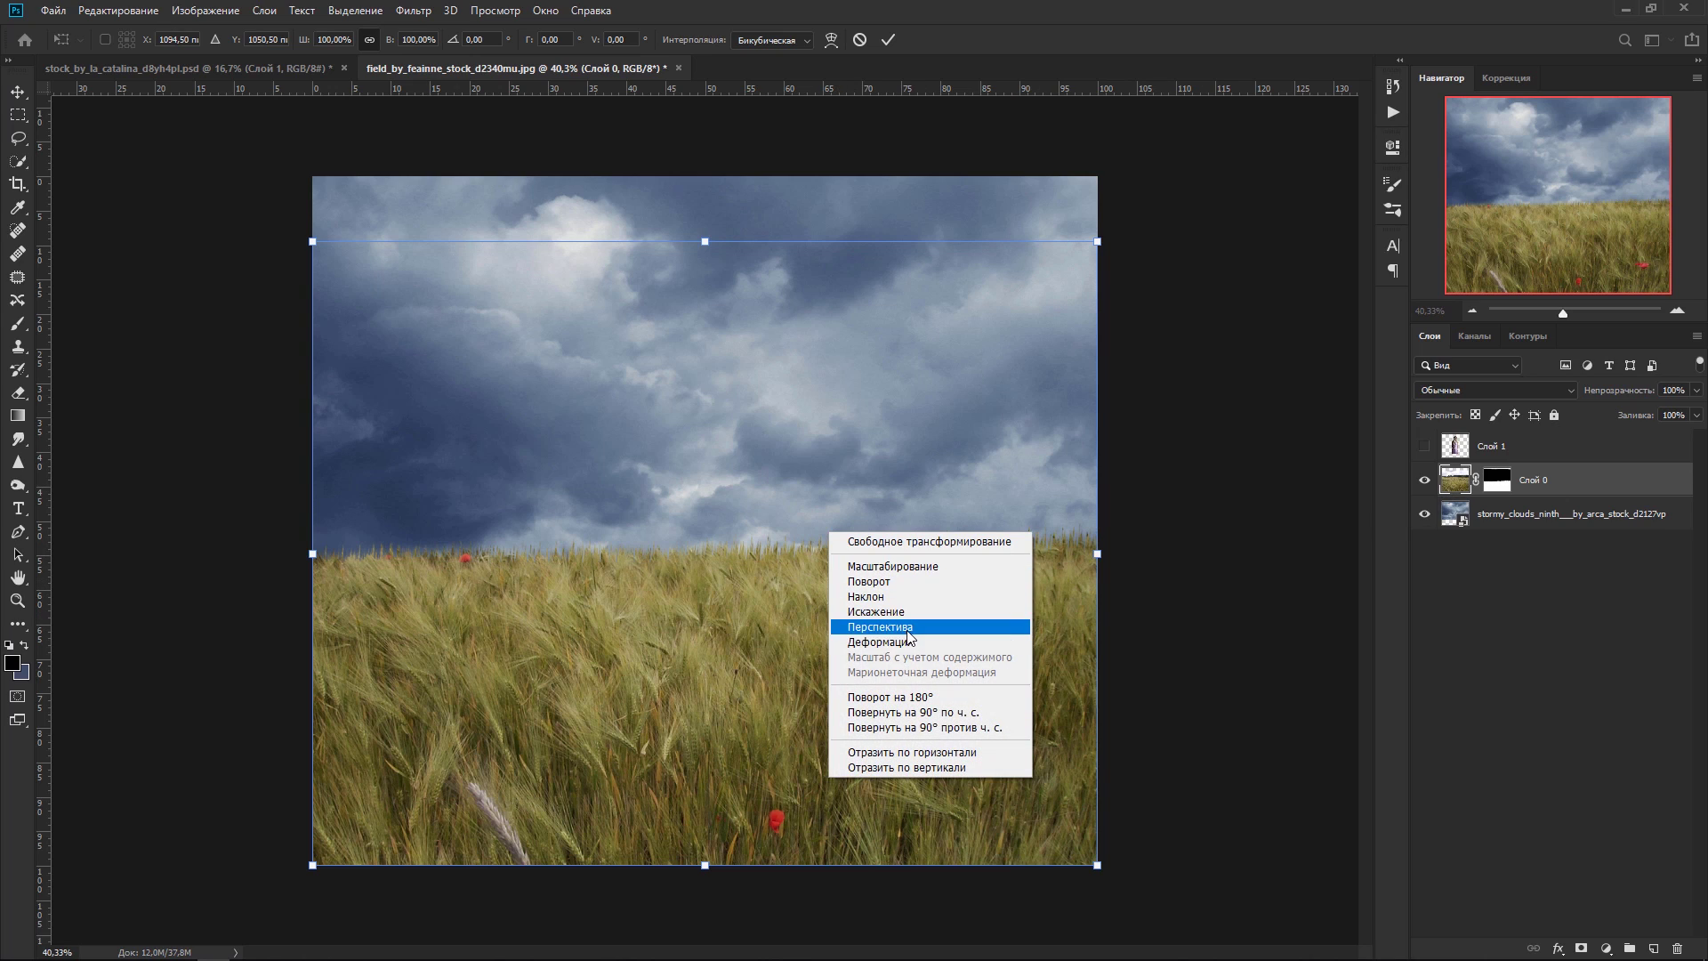
click(906, 630)
drag(312, 865, 275, 865)
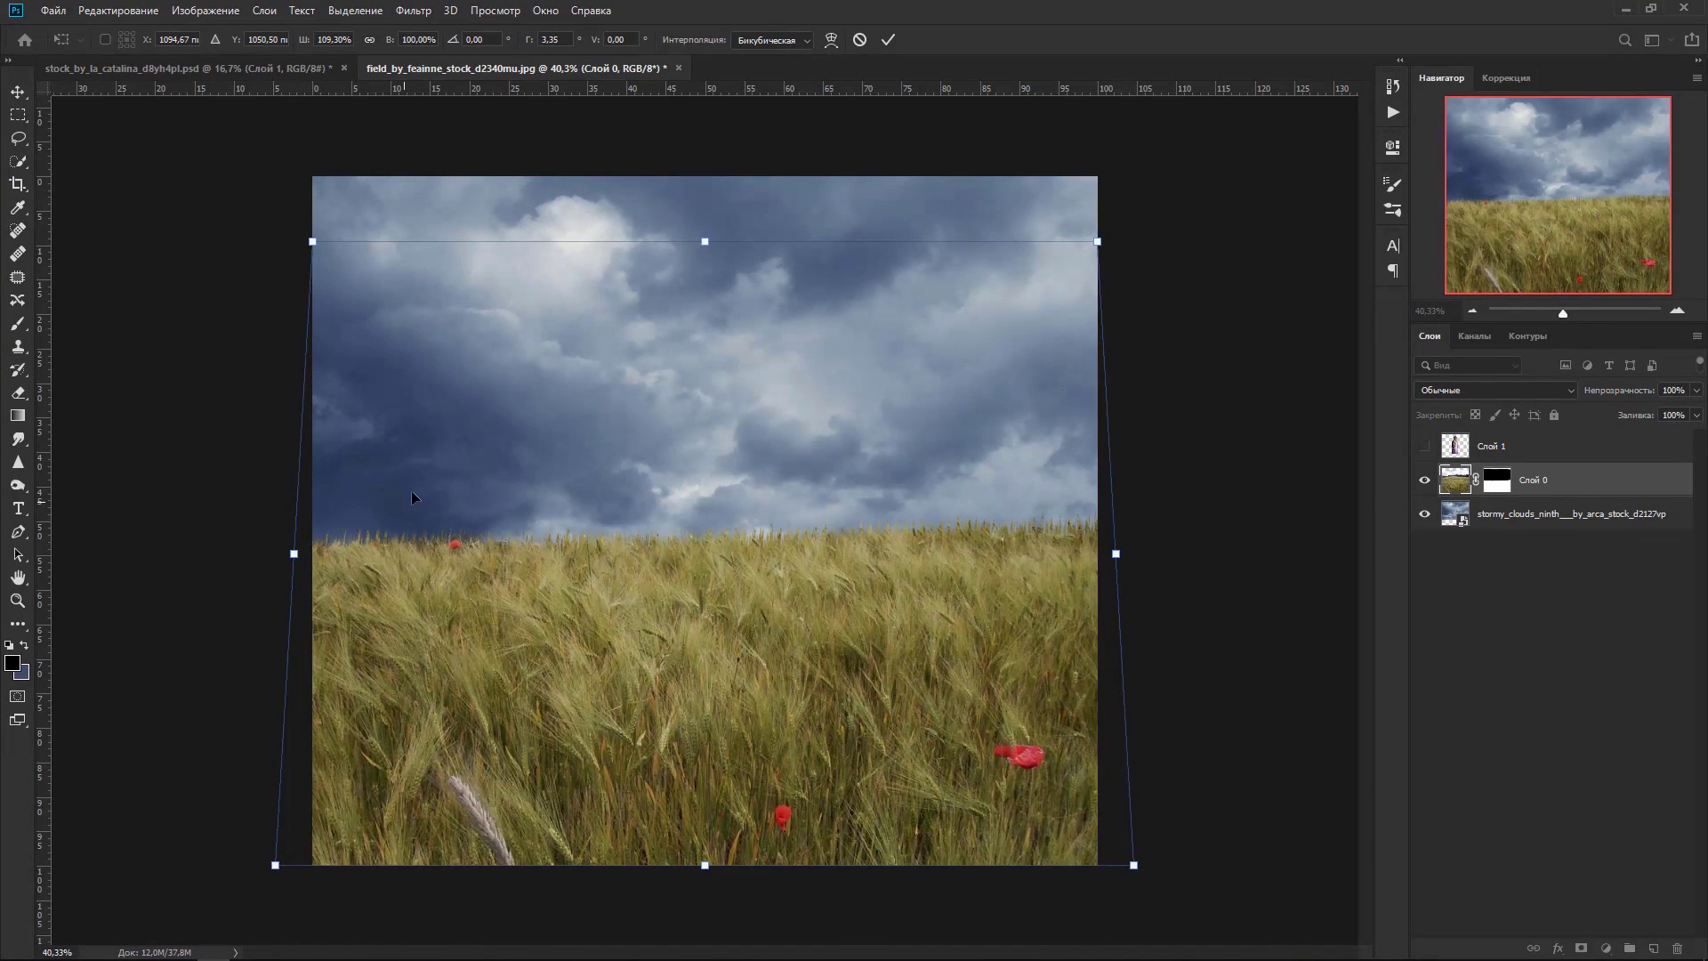
drag(607, 633, 604, 649)
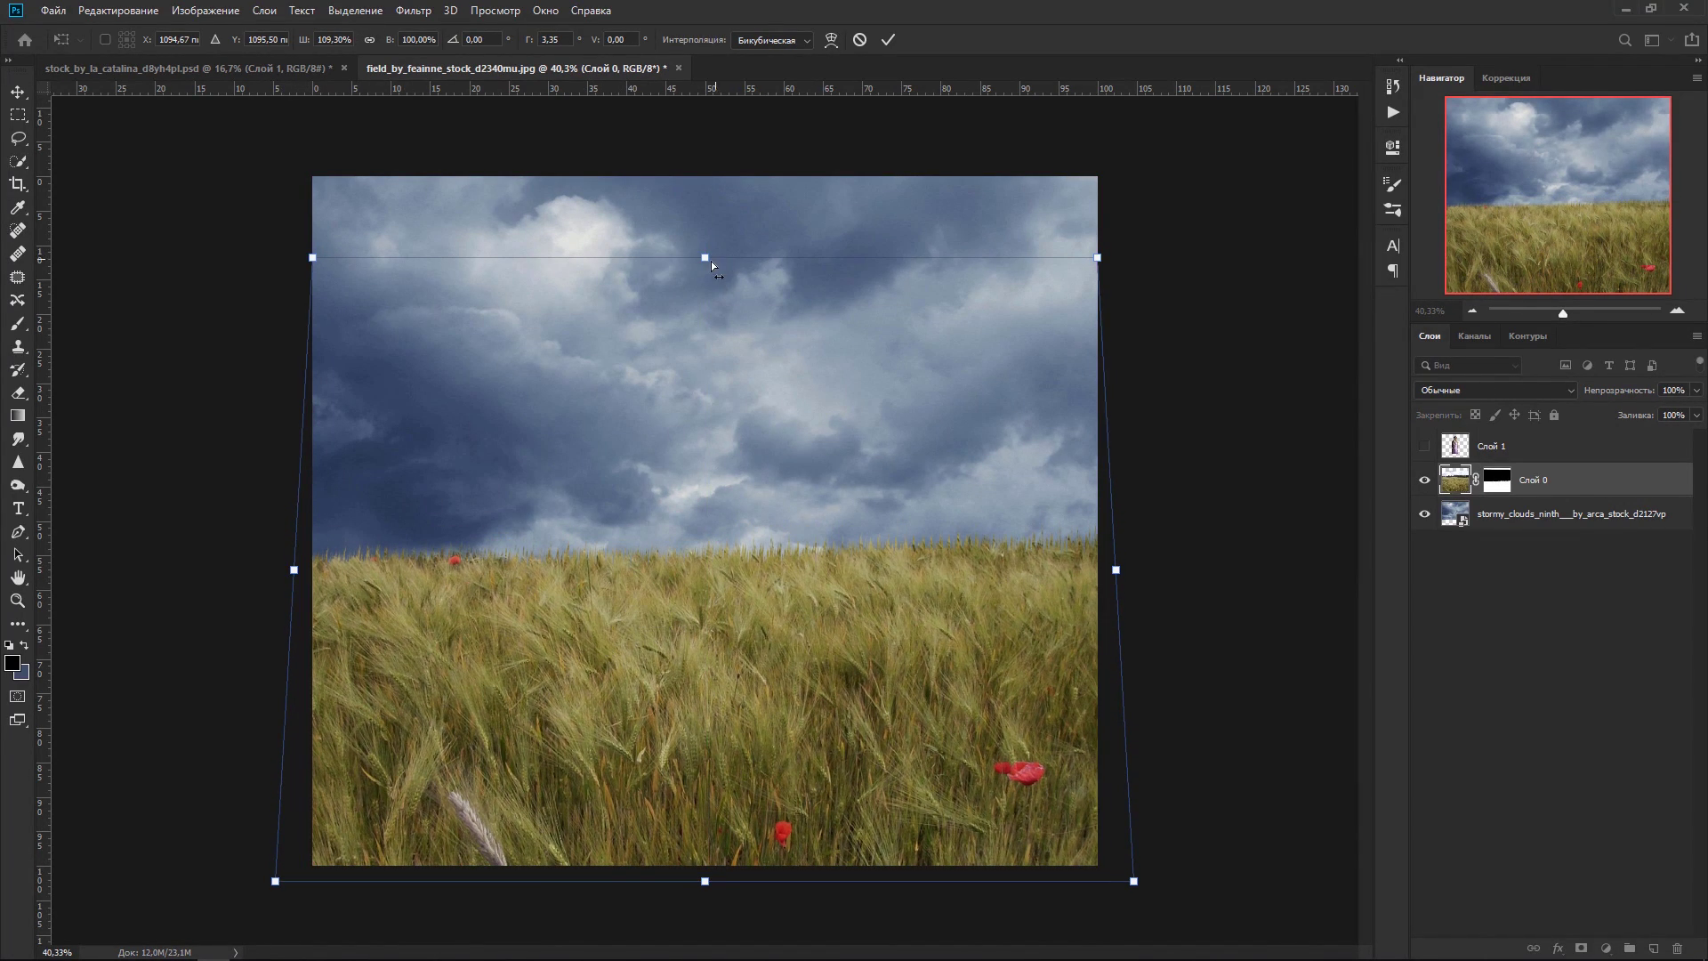
click(889, 39)
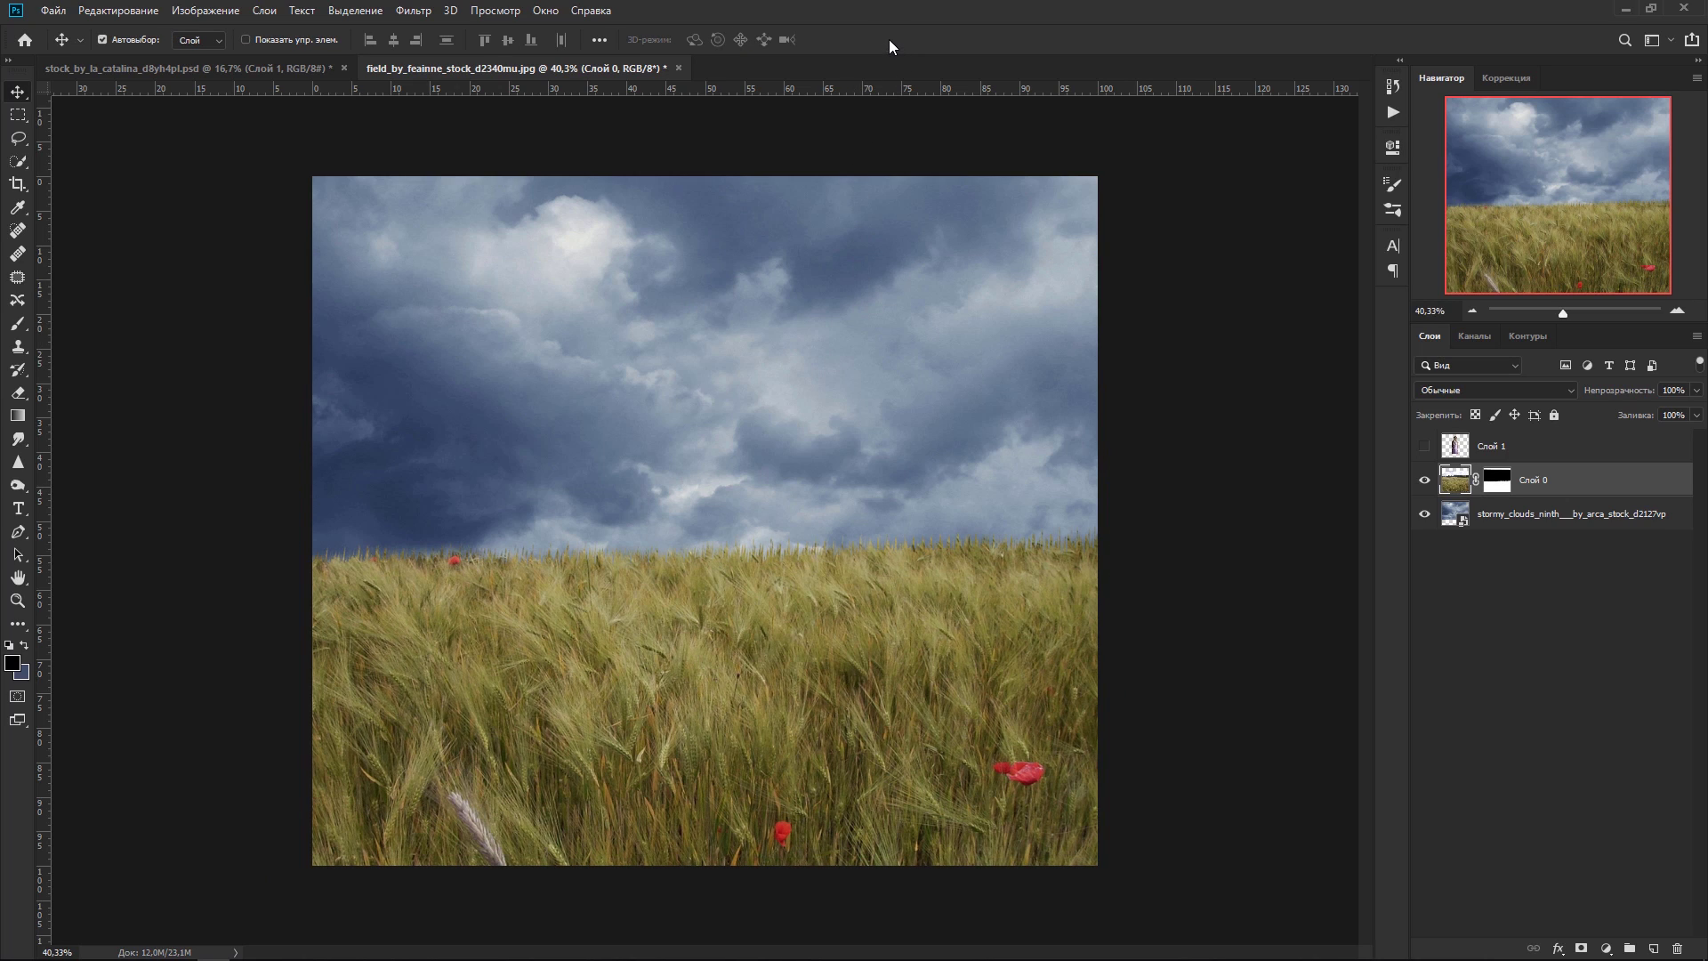
Step: Apply a perspective transform to the cloud layer, narrowing its bottom edge, and reposition it so the clouds fill the sky
click(1457, 521)
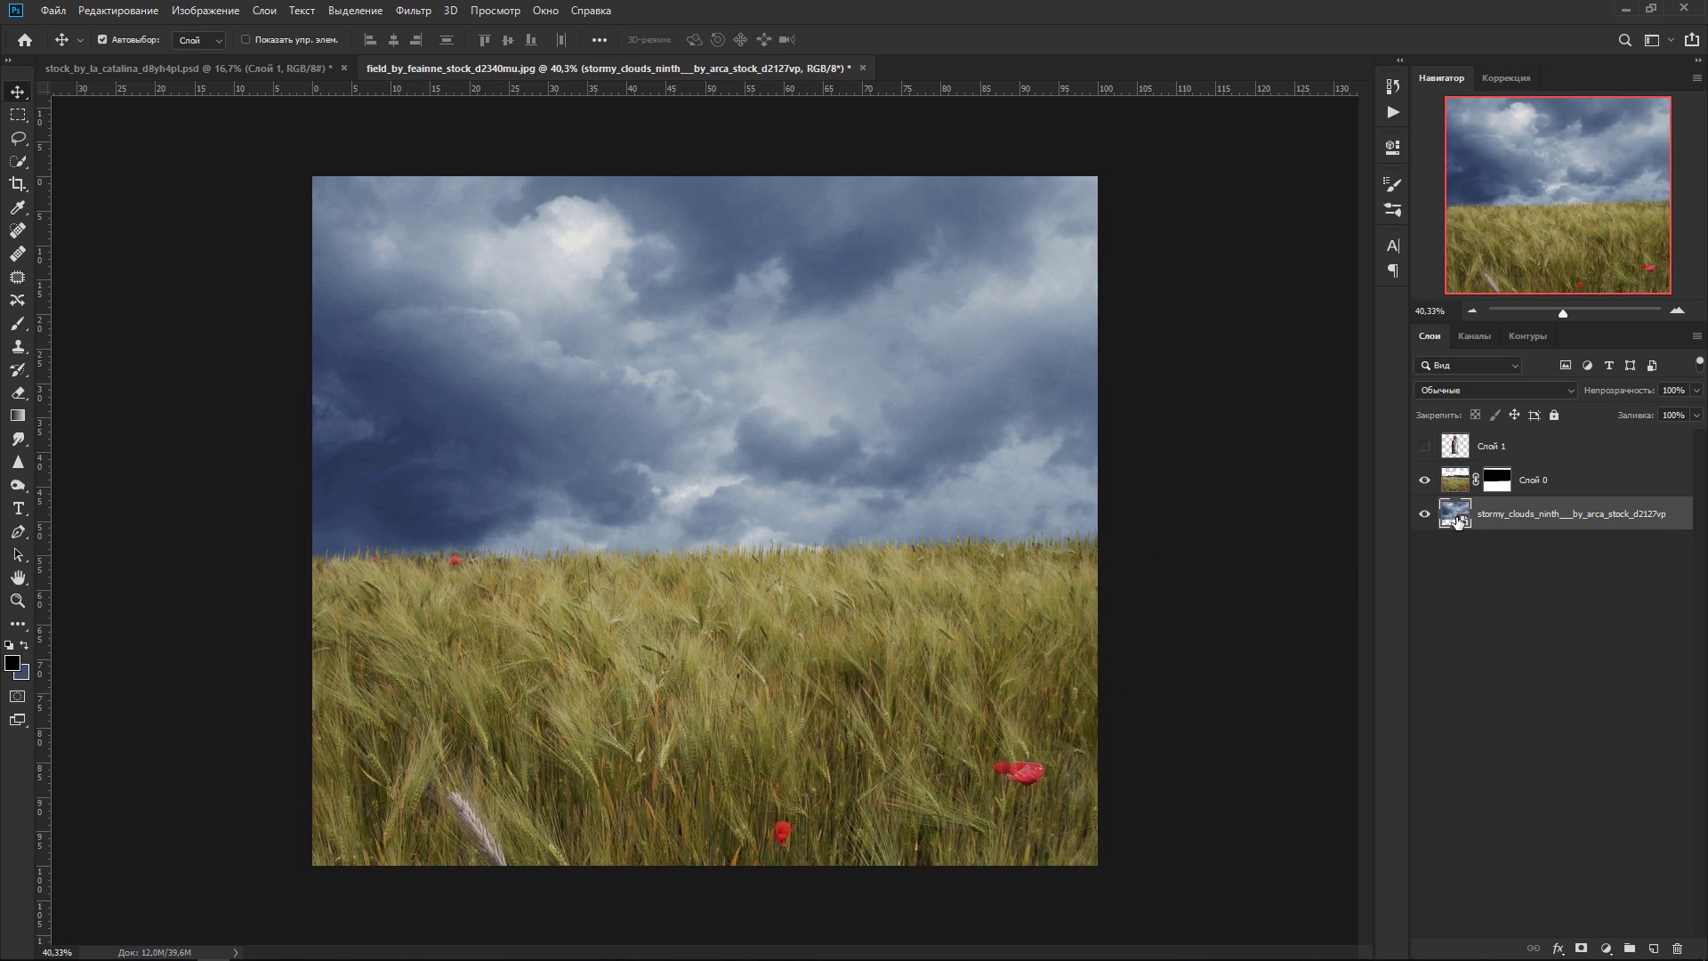
key(ctrl+t)
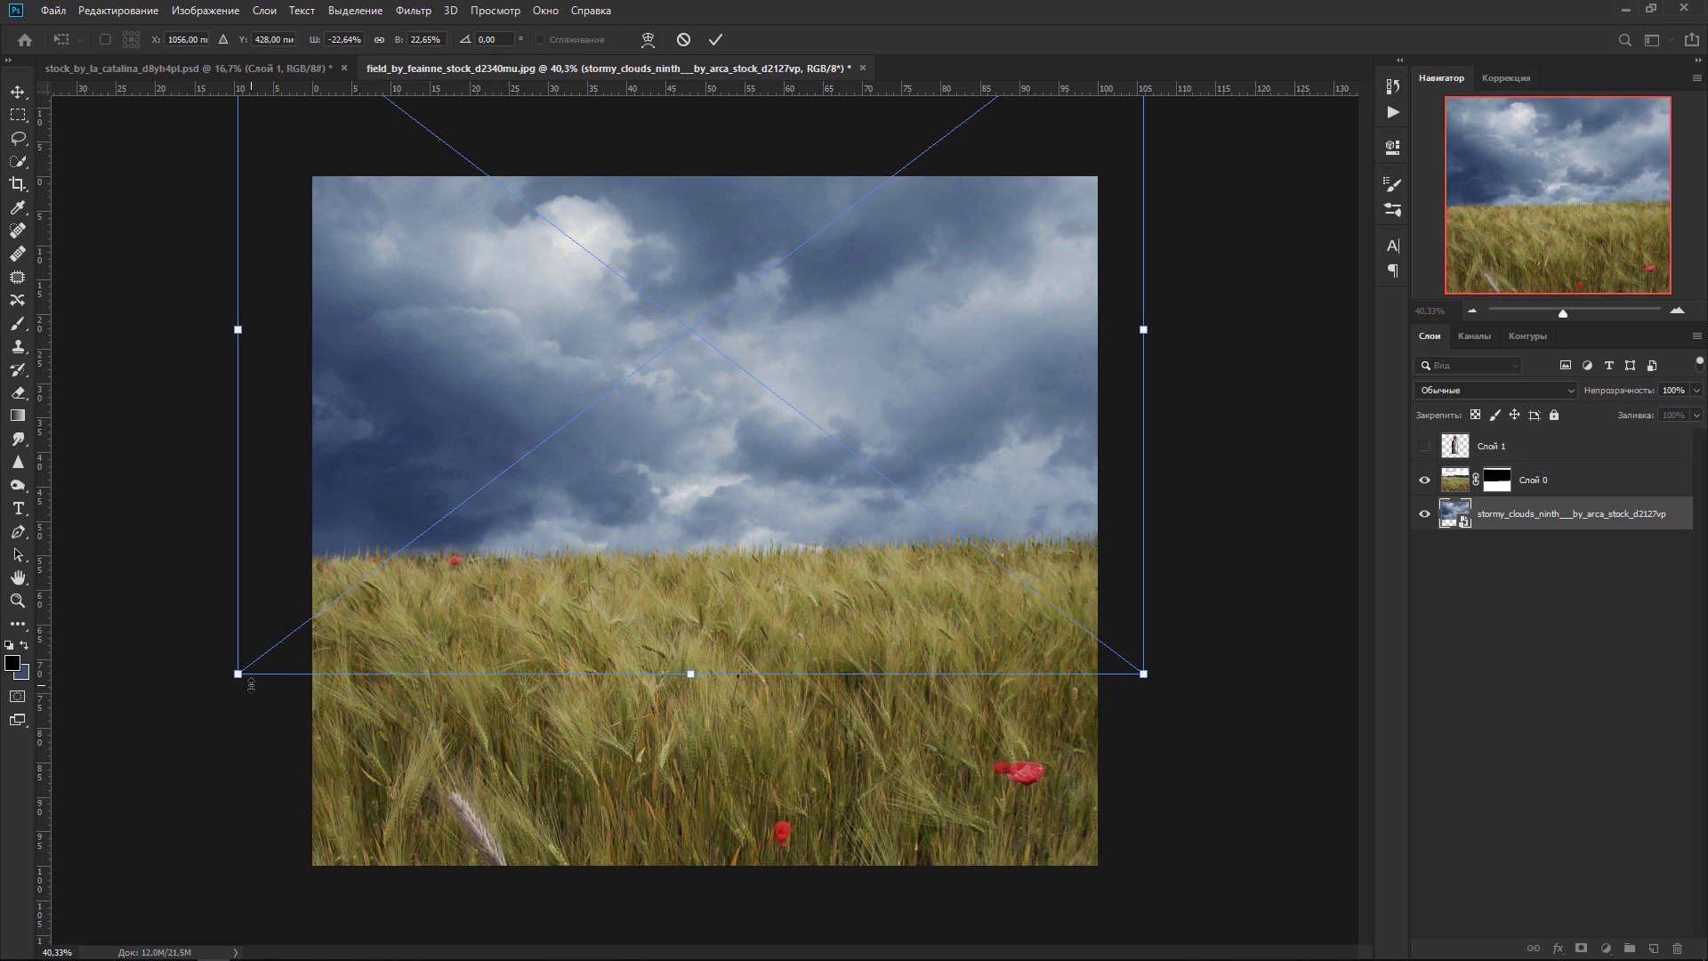
right_click(342, 639)
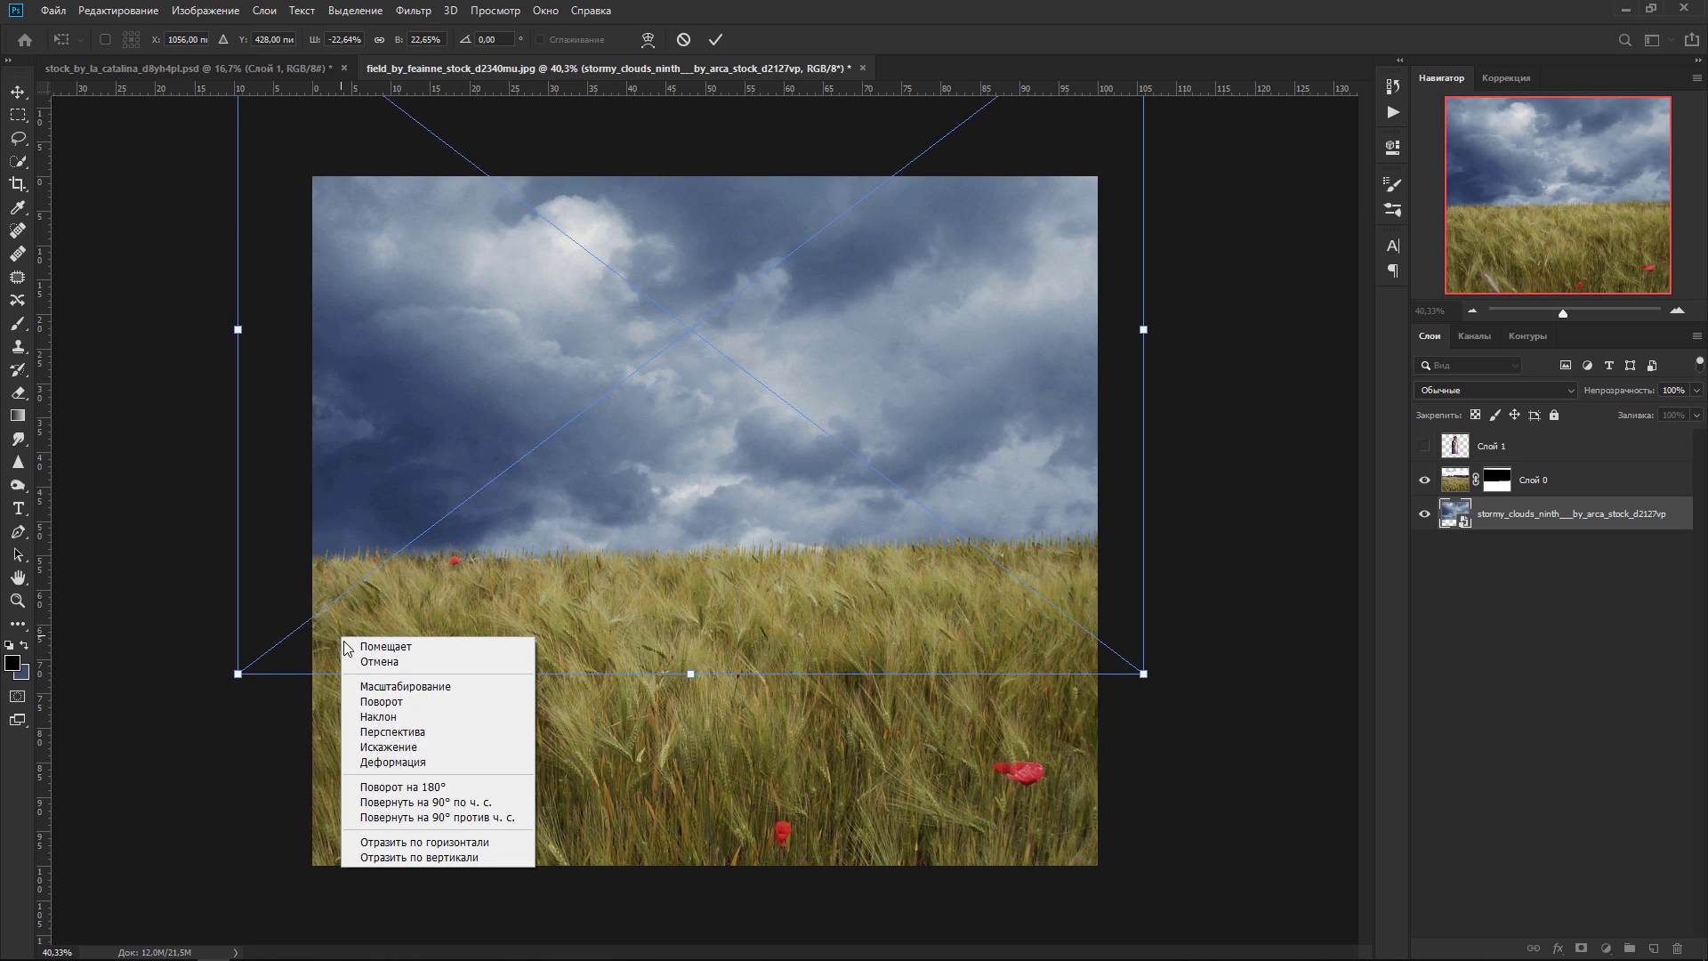
click(383, 731)
drag(237, 675, 312, 675)
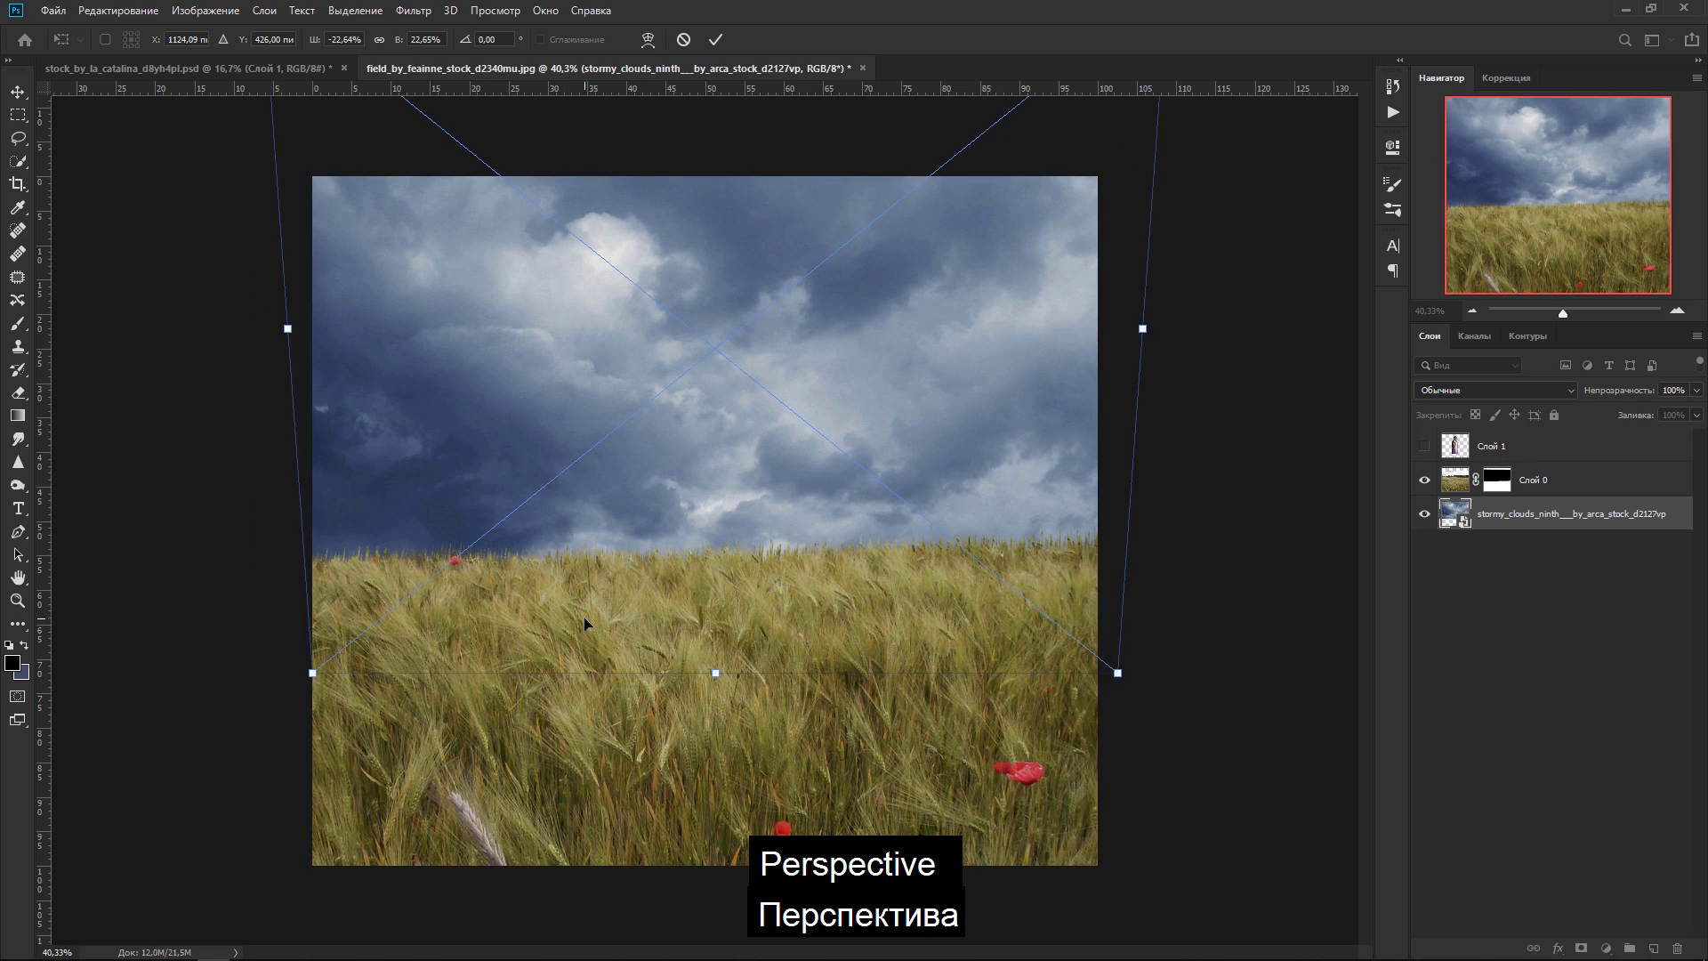
drag(1118, 675, 1100, 675)
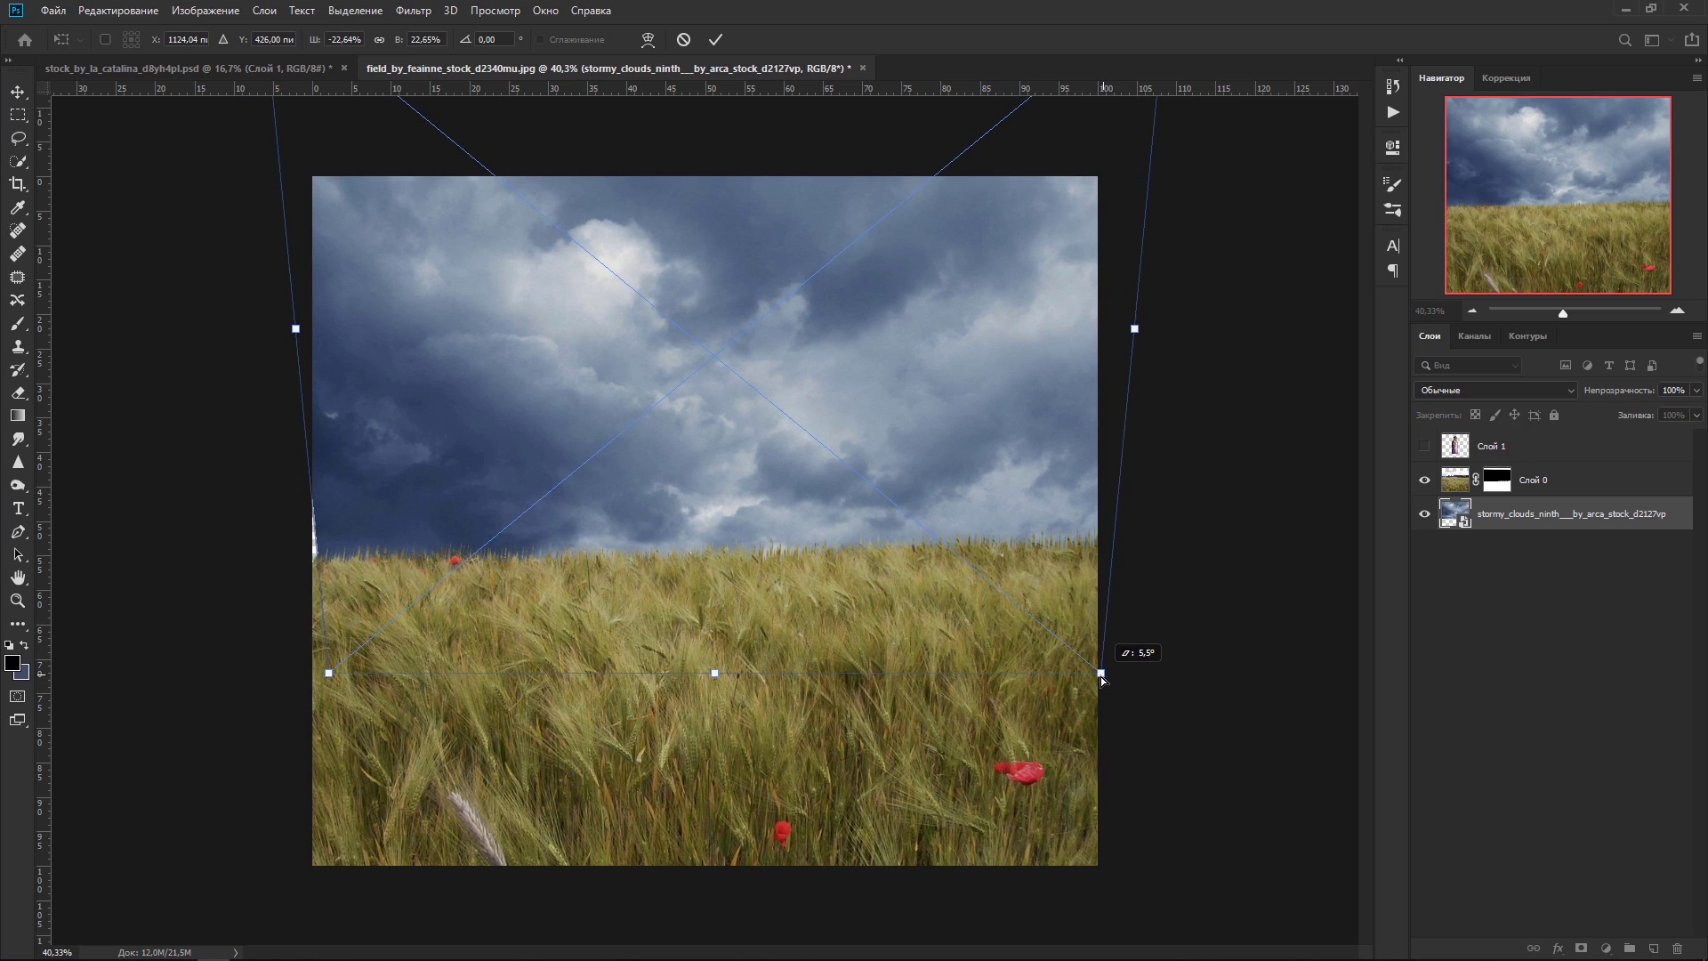
drag(716, 612, 701, 599)
click(716, 40)
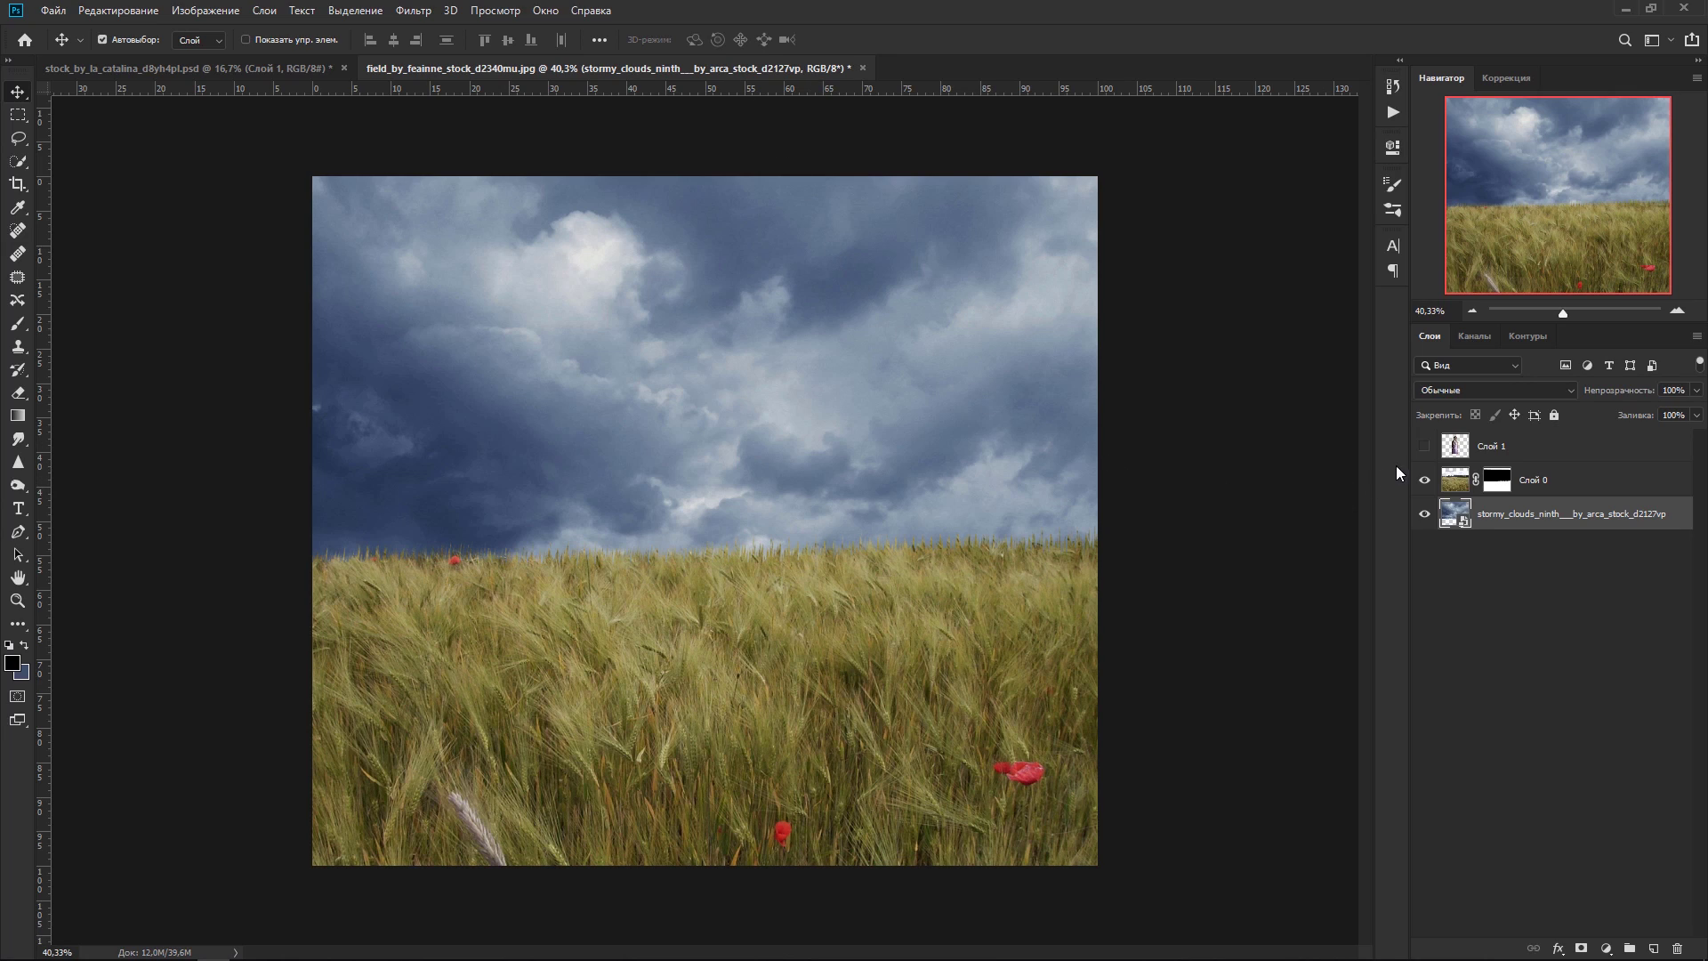
Step: Briefly preview the woman over the background, then create a merged copy of the field and cloud layers
click(1425, 446)
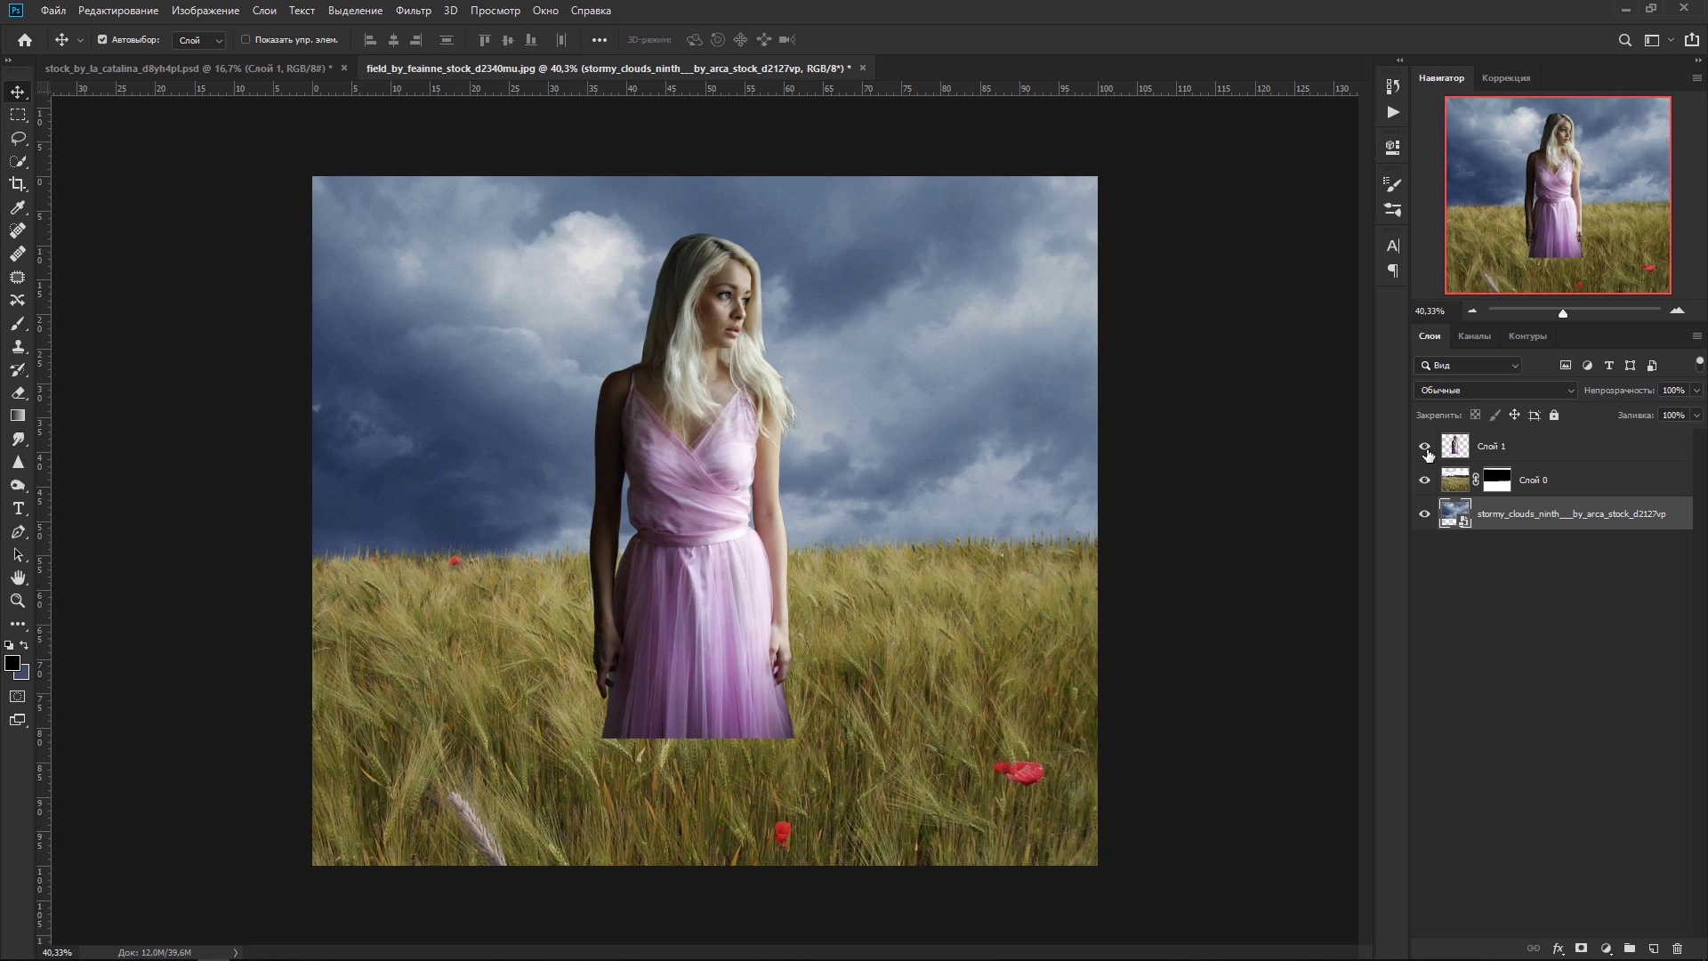
click(1426, 451)
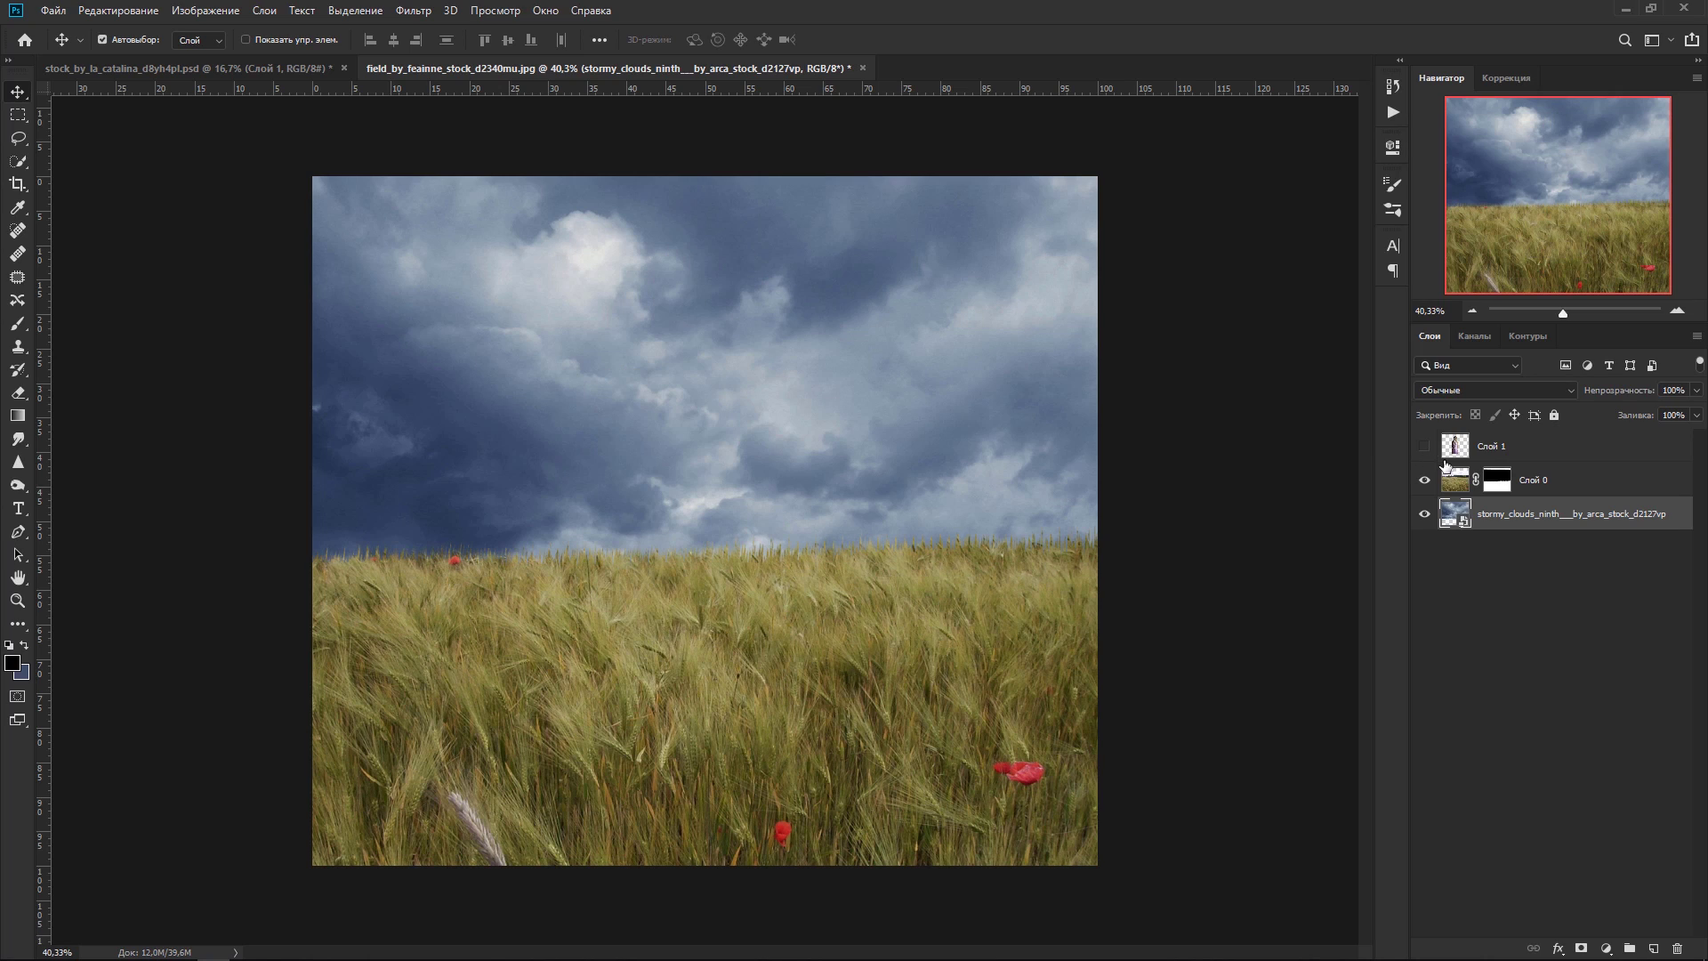
ctrl+click(1537, 487)
key(ctrl+alt+e)
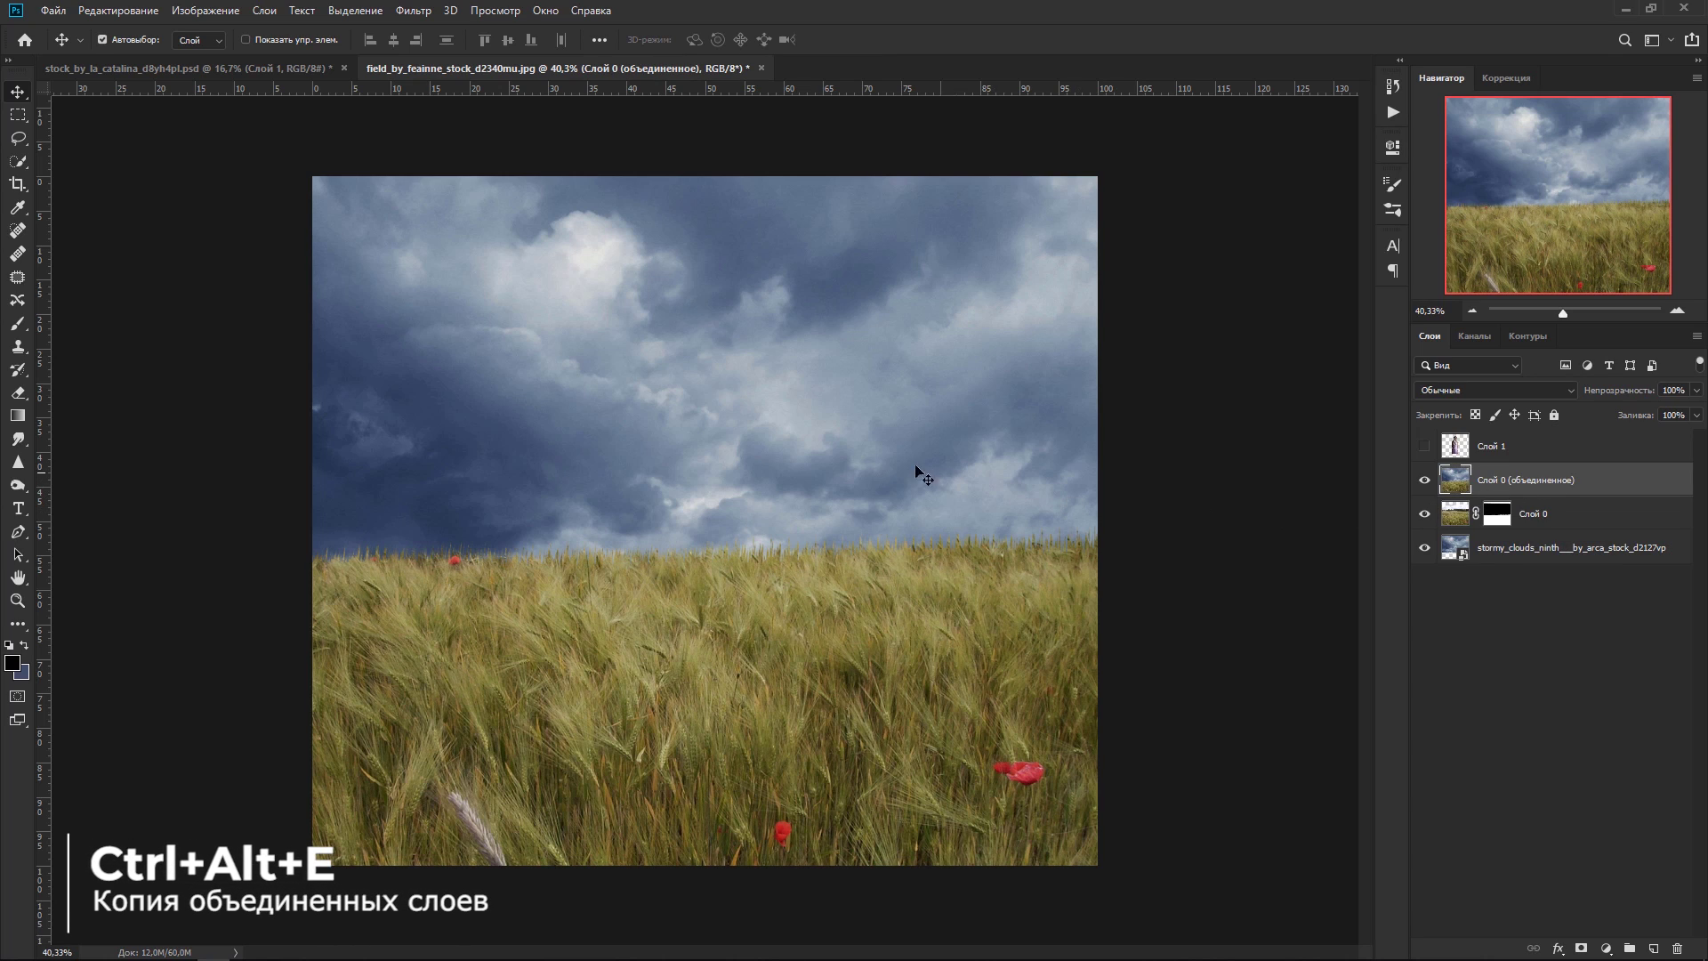
Step: Apply a Gaussian Blur with a 7.4 px radius to the merged background layer and briefly preview the woman over it
click(412, 11)
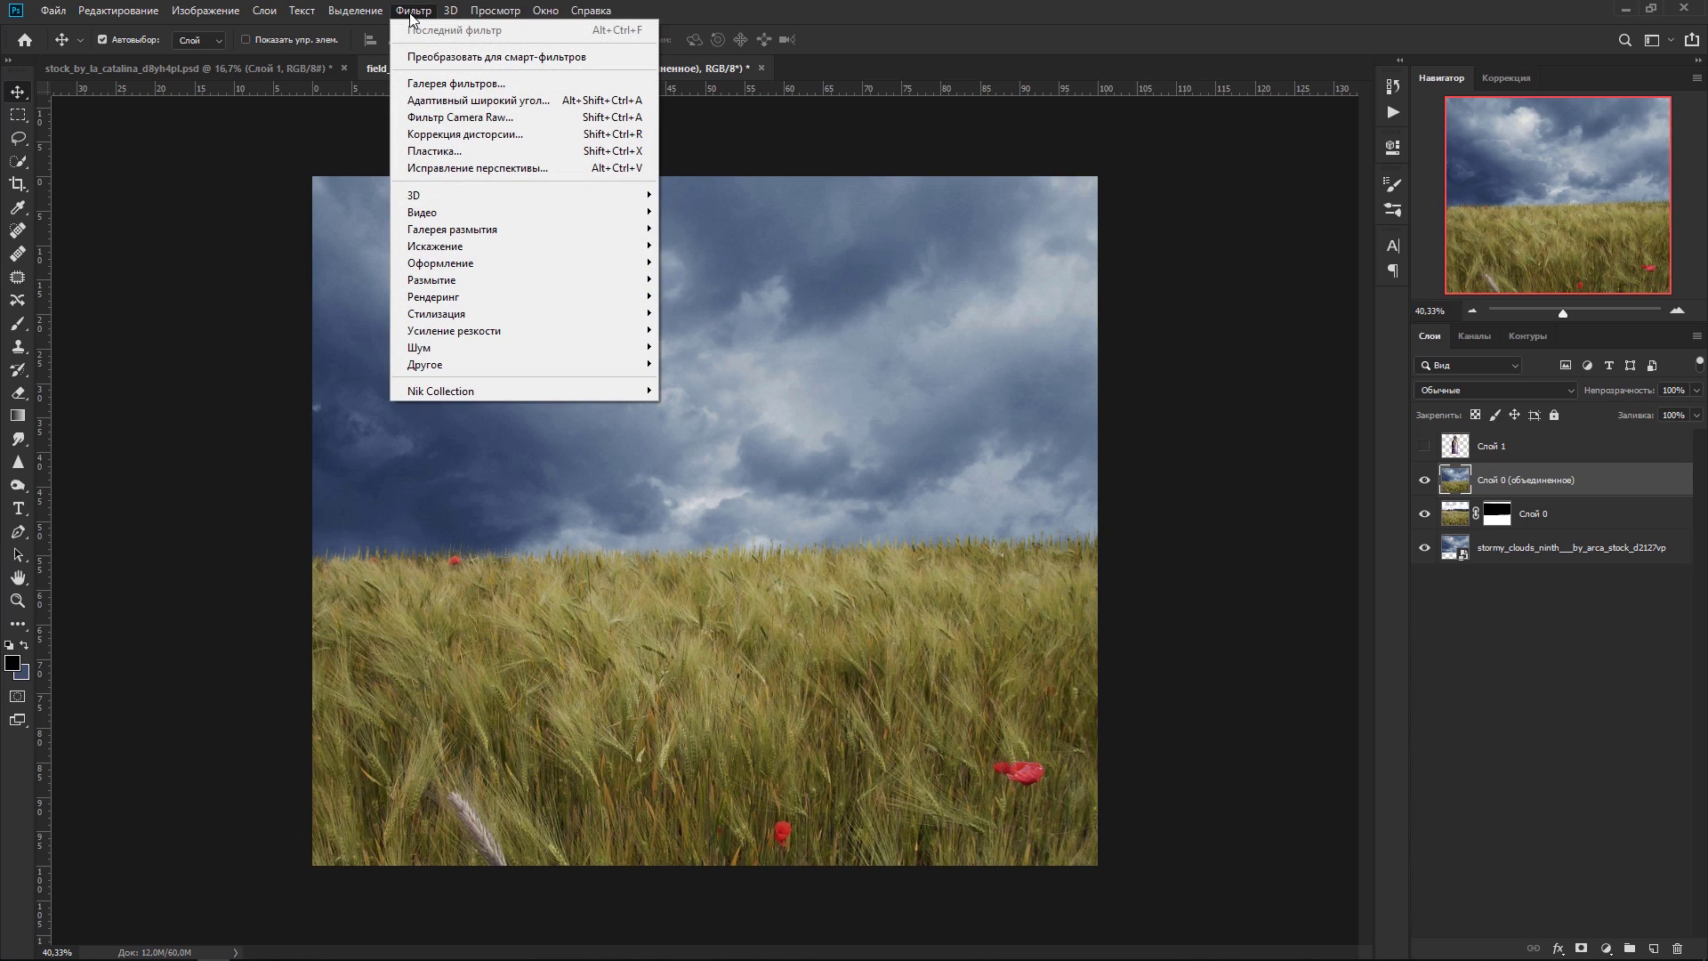
mouse_move(448, 282)
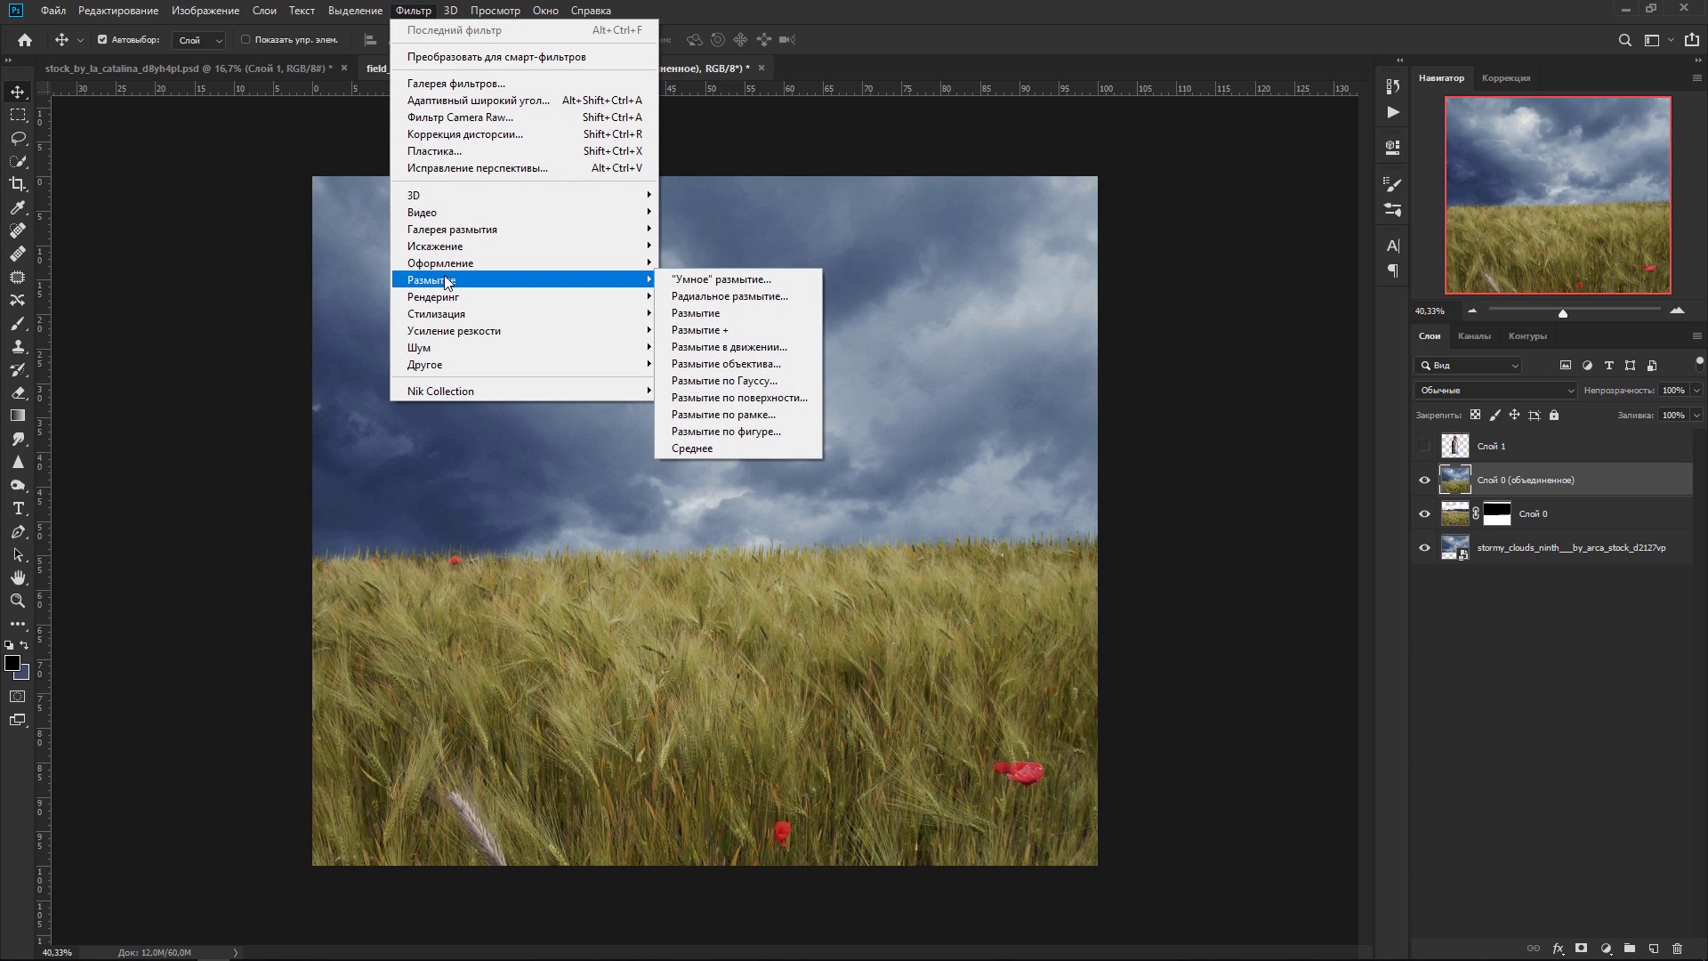
click(755, 381)
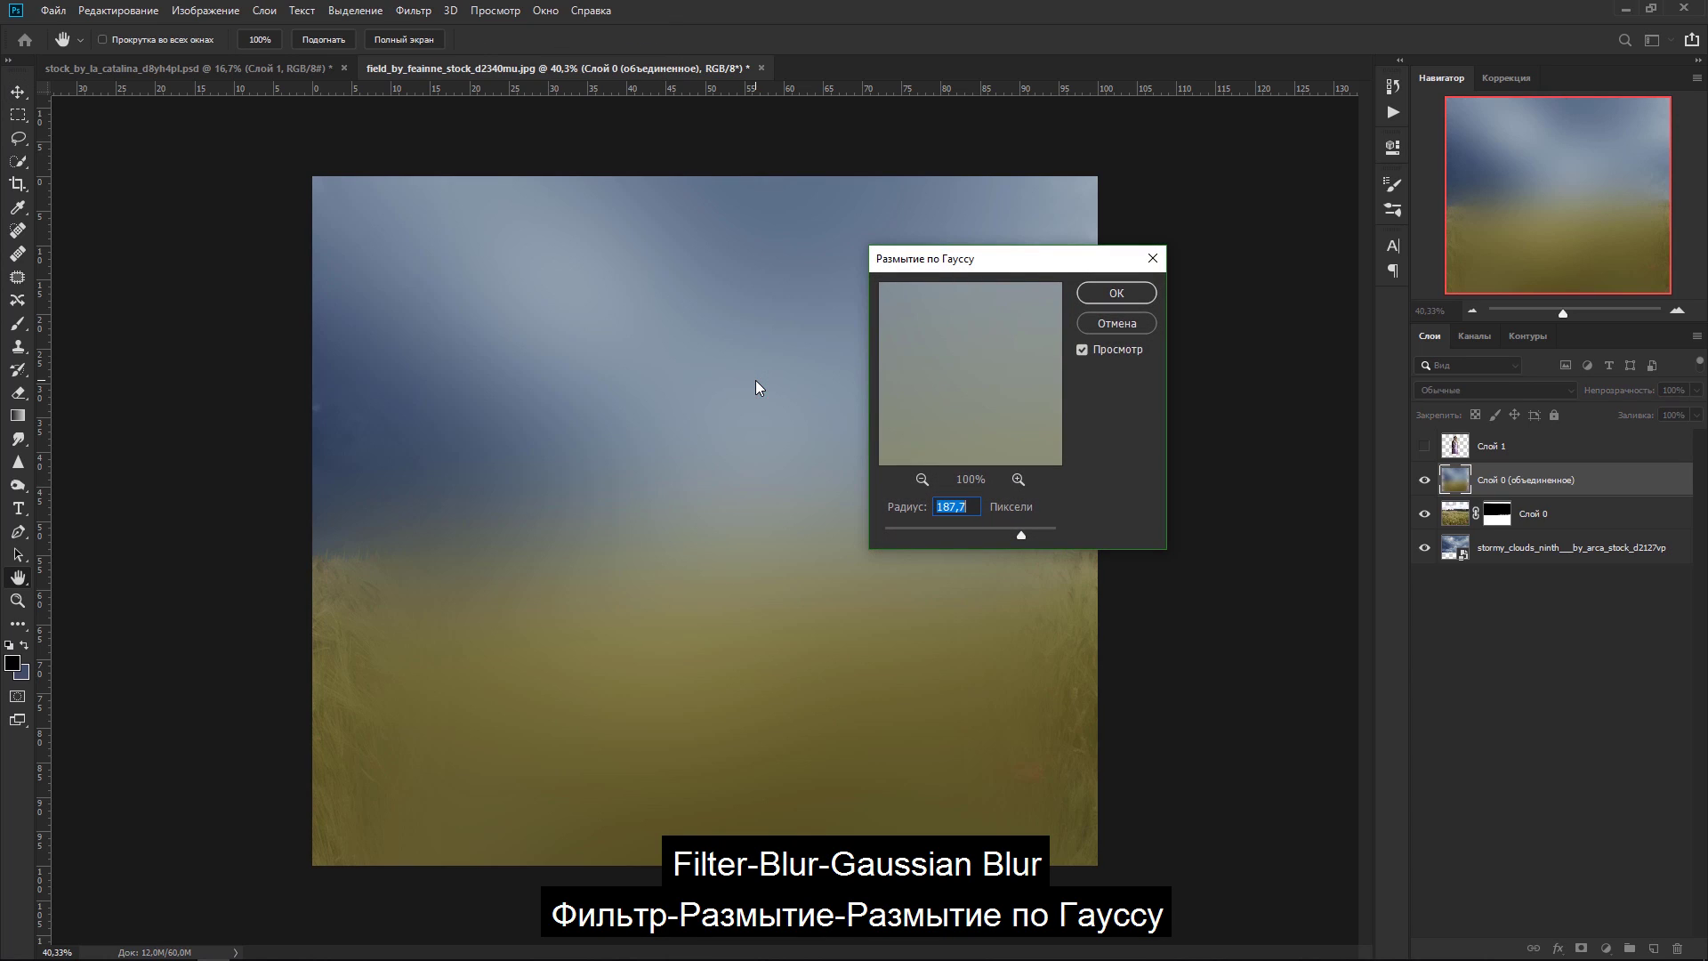
drag(1022, 534, 932, 536)
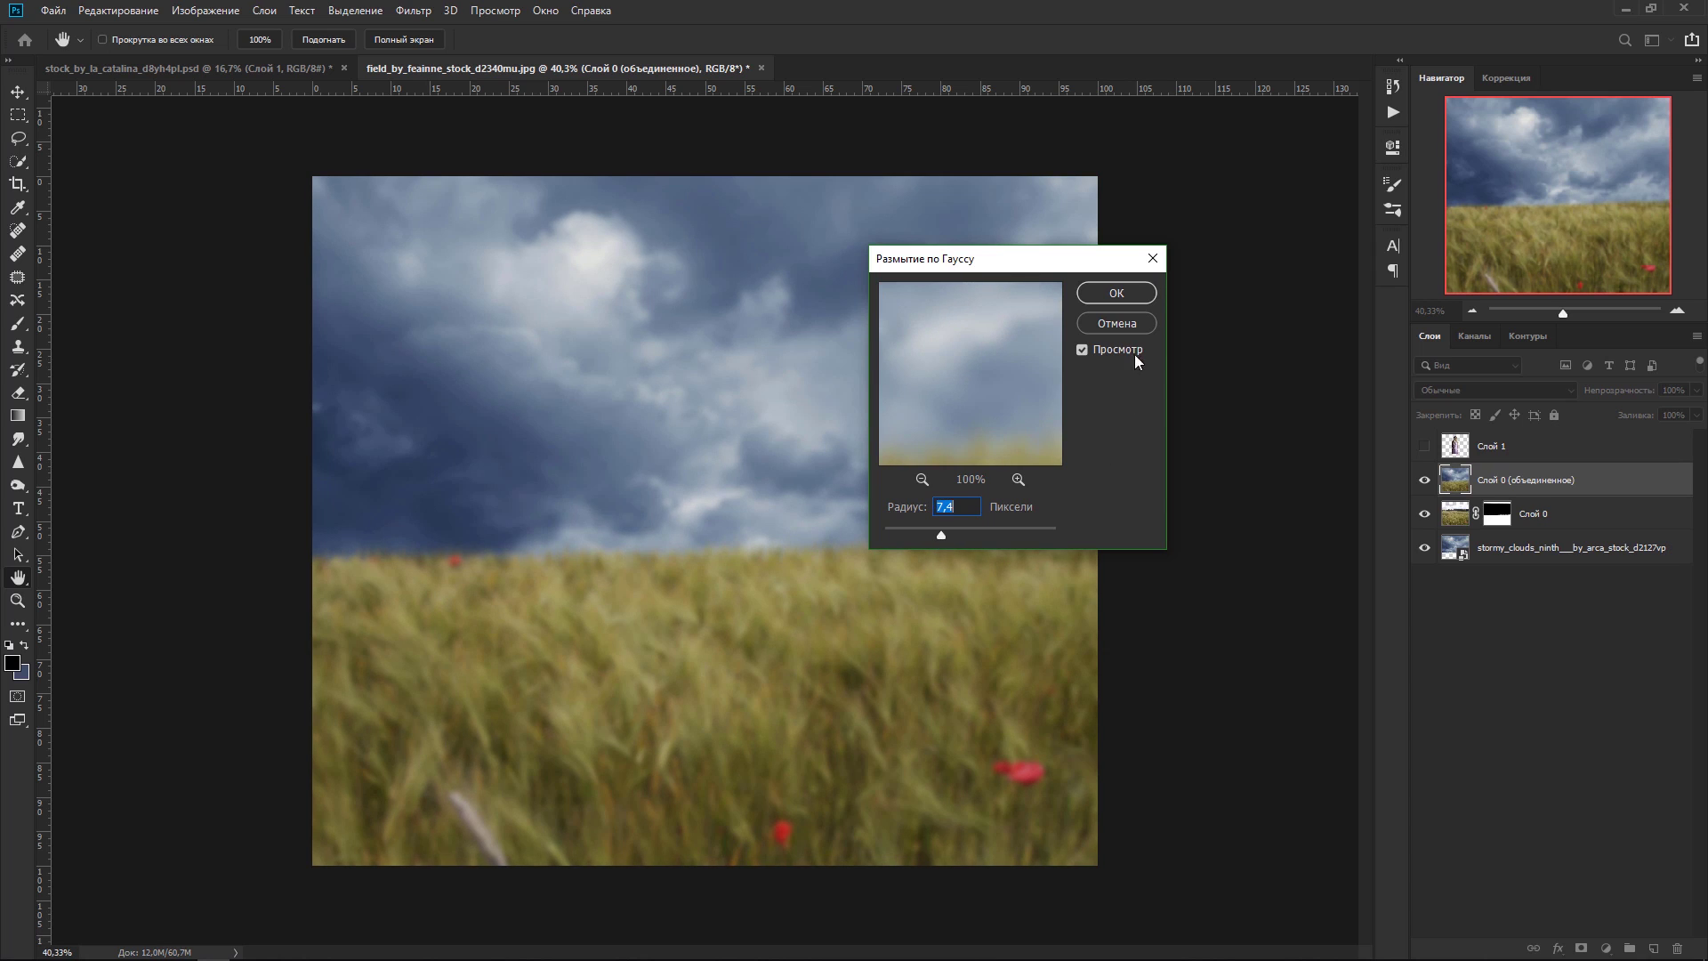
click(1113, 284)
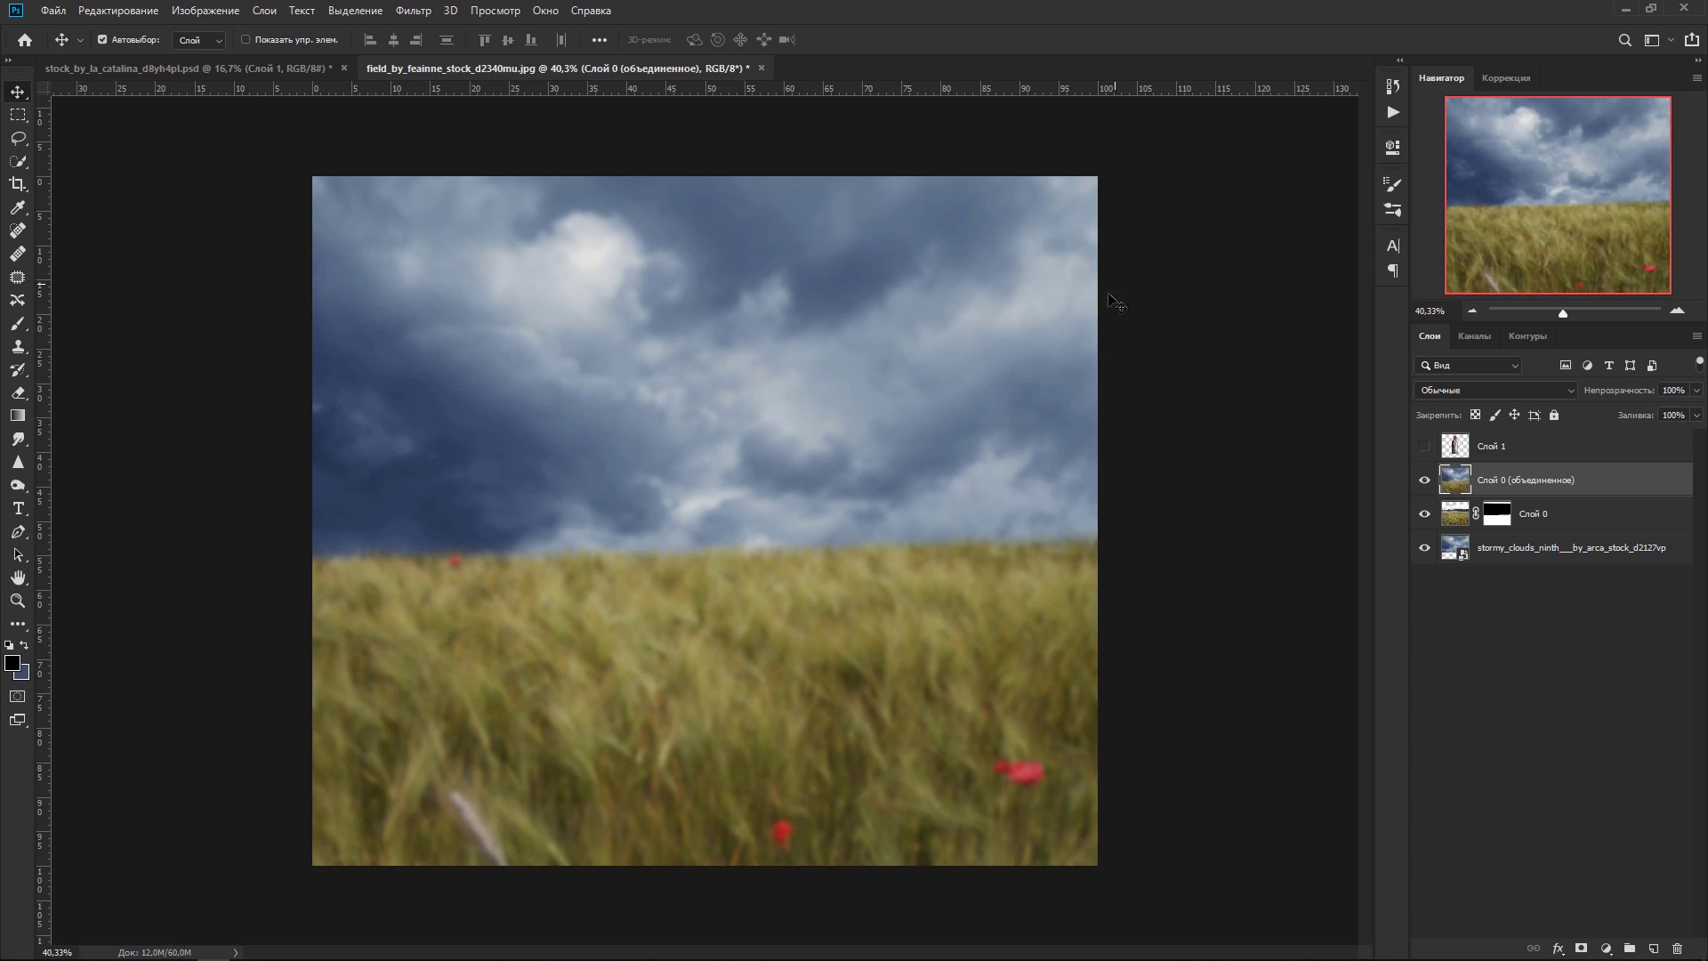
click(1422, 446)
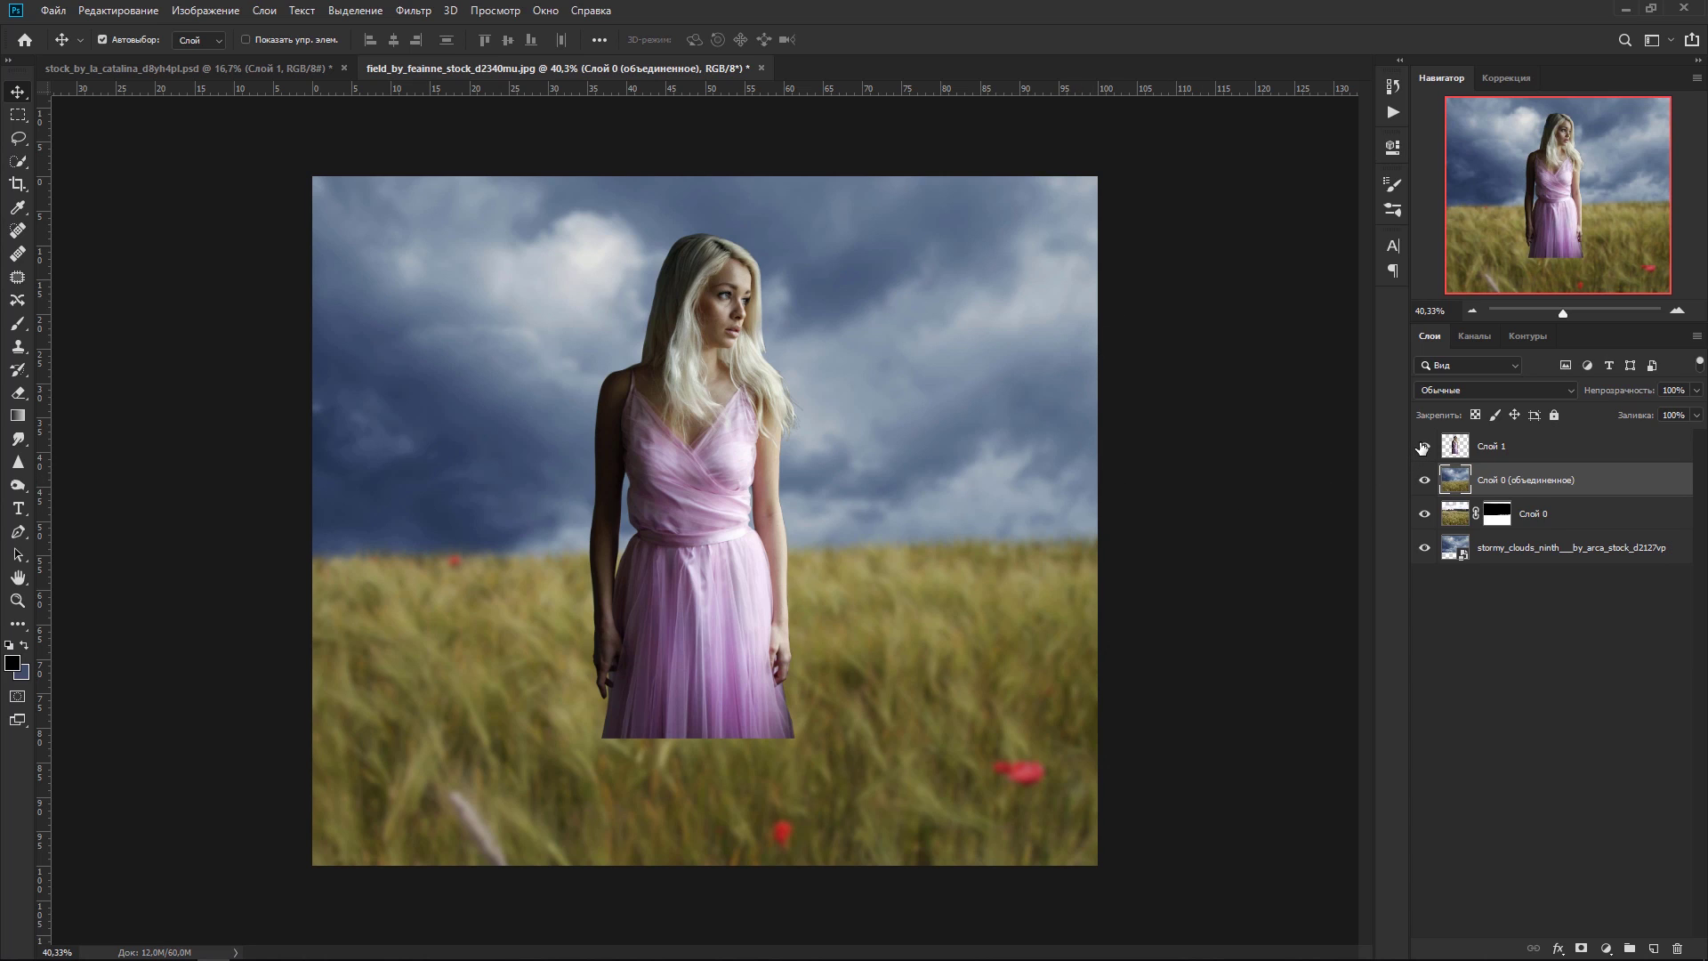
click(1422, 446)
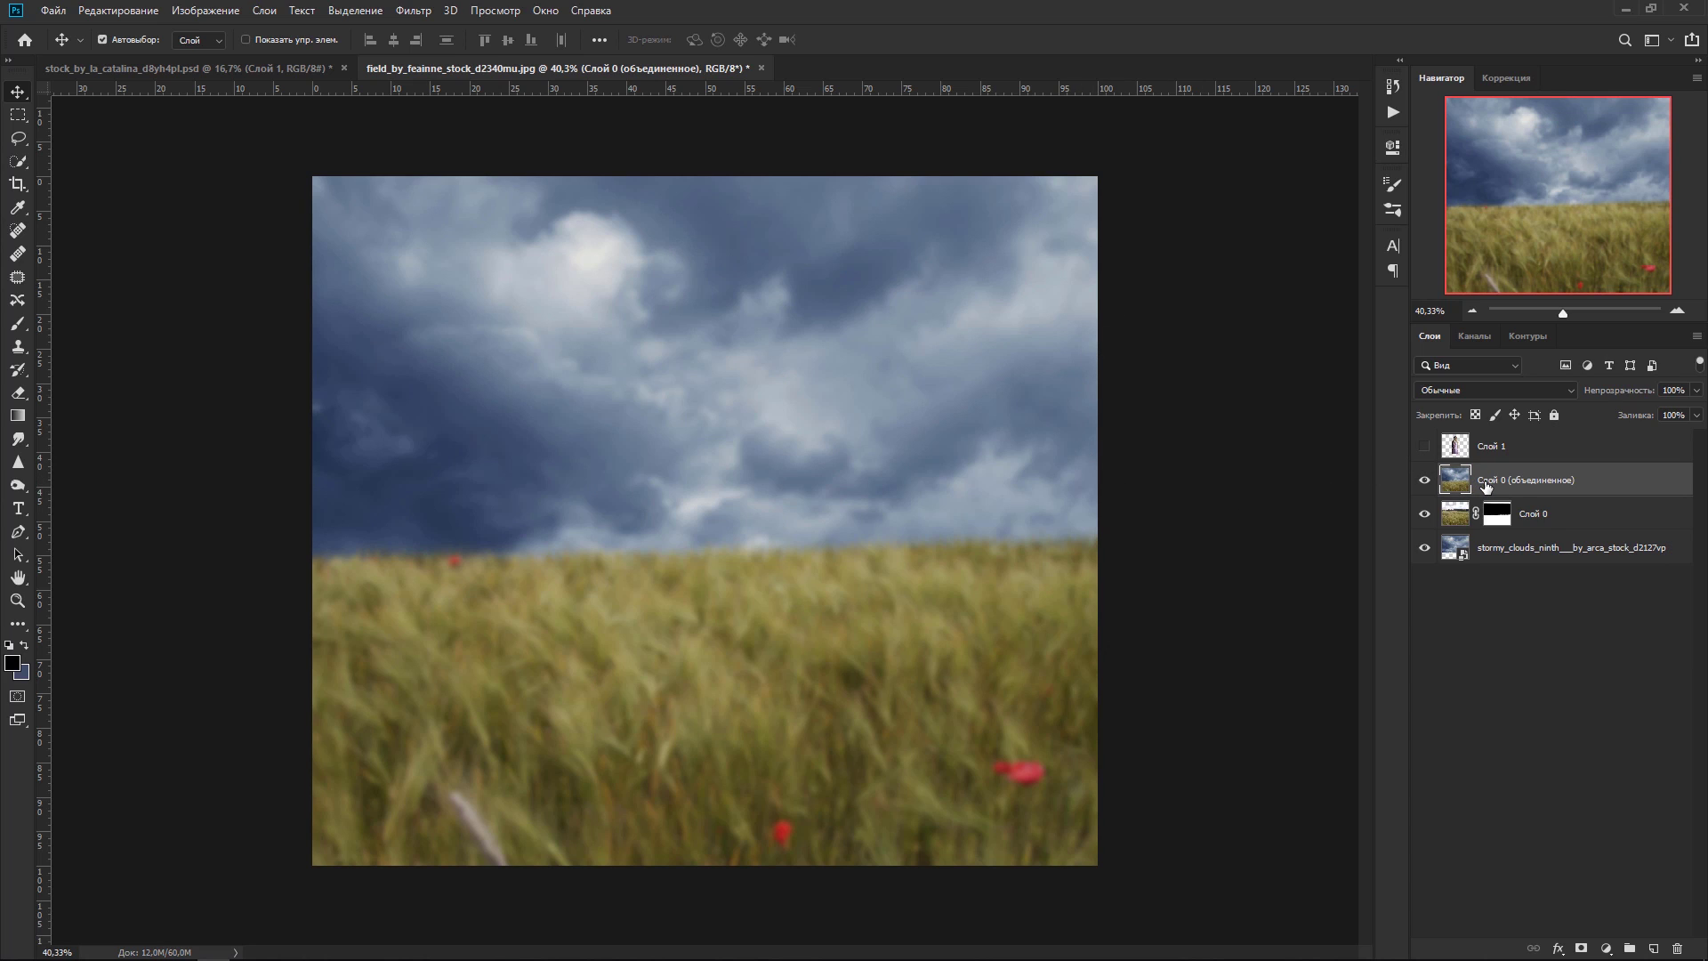
Step: Add a layer mask to the blurred merged layer and paint black over the field with a soft 800 px brush to reveal the sharp wheat
click(1579, 948)
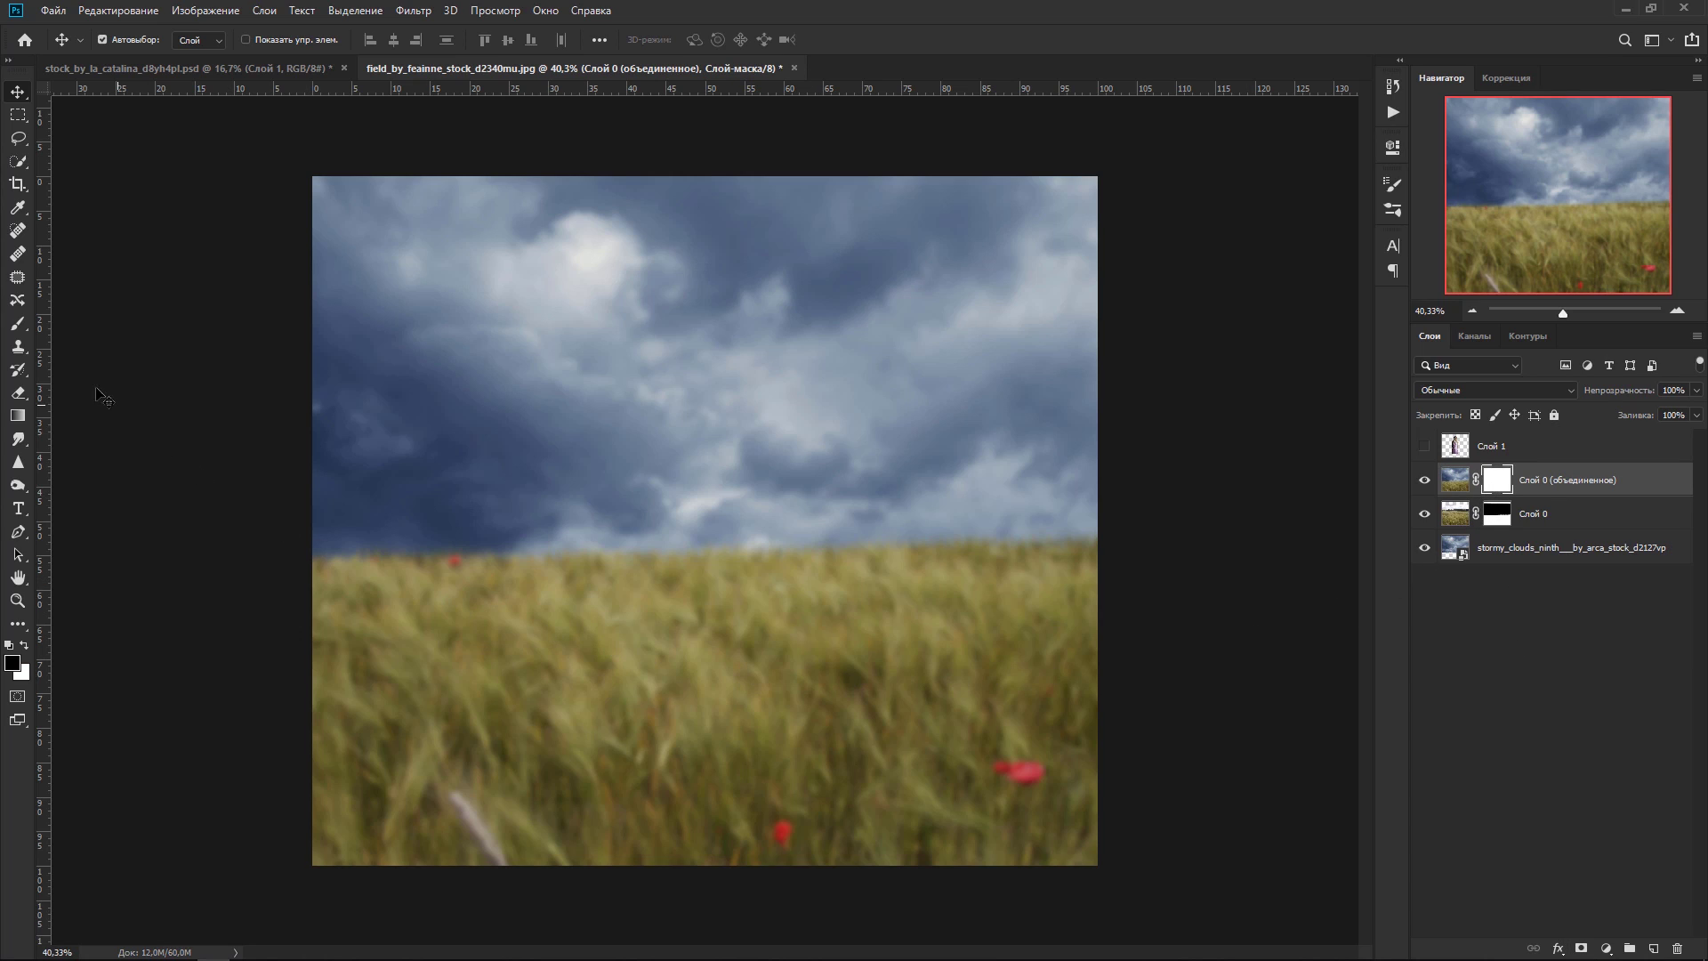
click(17, 330)
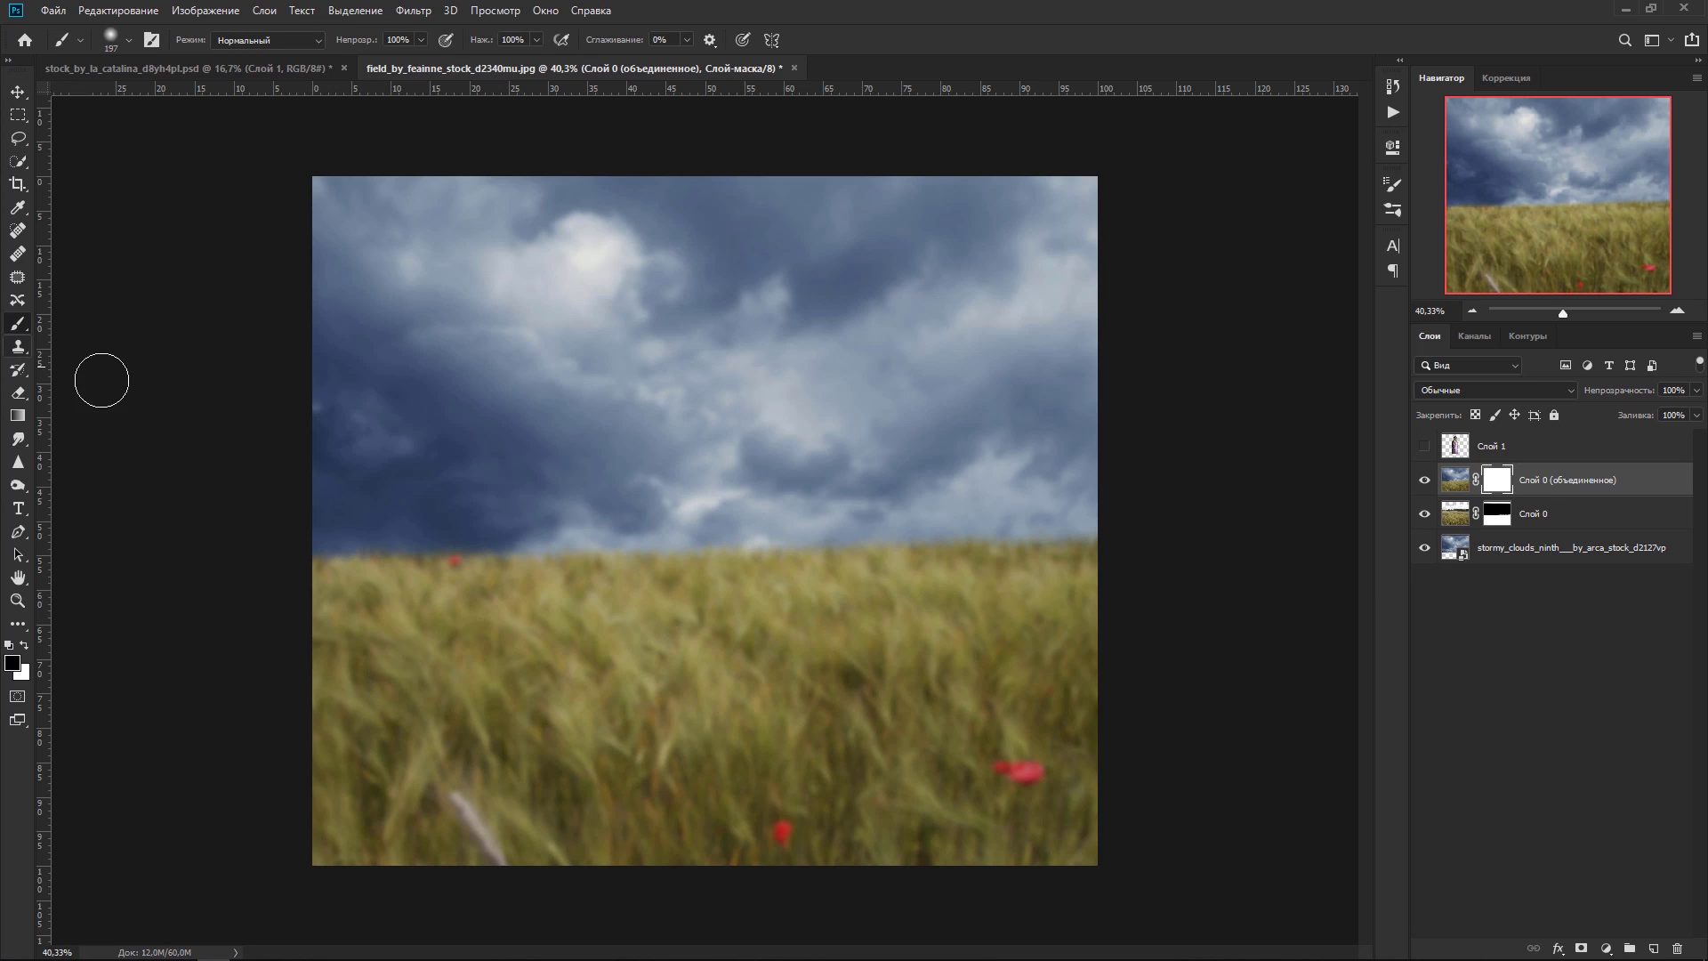
key(bracketright)
key(bracketright)
key(bracketright)
key(bracketright)
key(bracketright)
key(bracketright)
key(bracketright)
key(bracketright)
mouse_move(549, 698)
mouse_down()
mouse_move(907, 720)
mouse_move(1002, 692)
mouse_move(953, 740)
mouse_move(420, 744)
mouse_move(792, 752)
mouse_move(854, 723)
mouse_move(457, 688)
mouse_move(906, 684)
mouse_move(368, 742)
mouse_up()
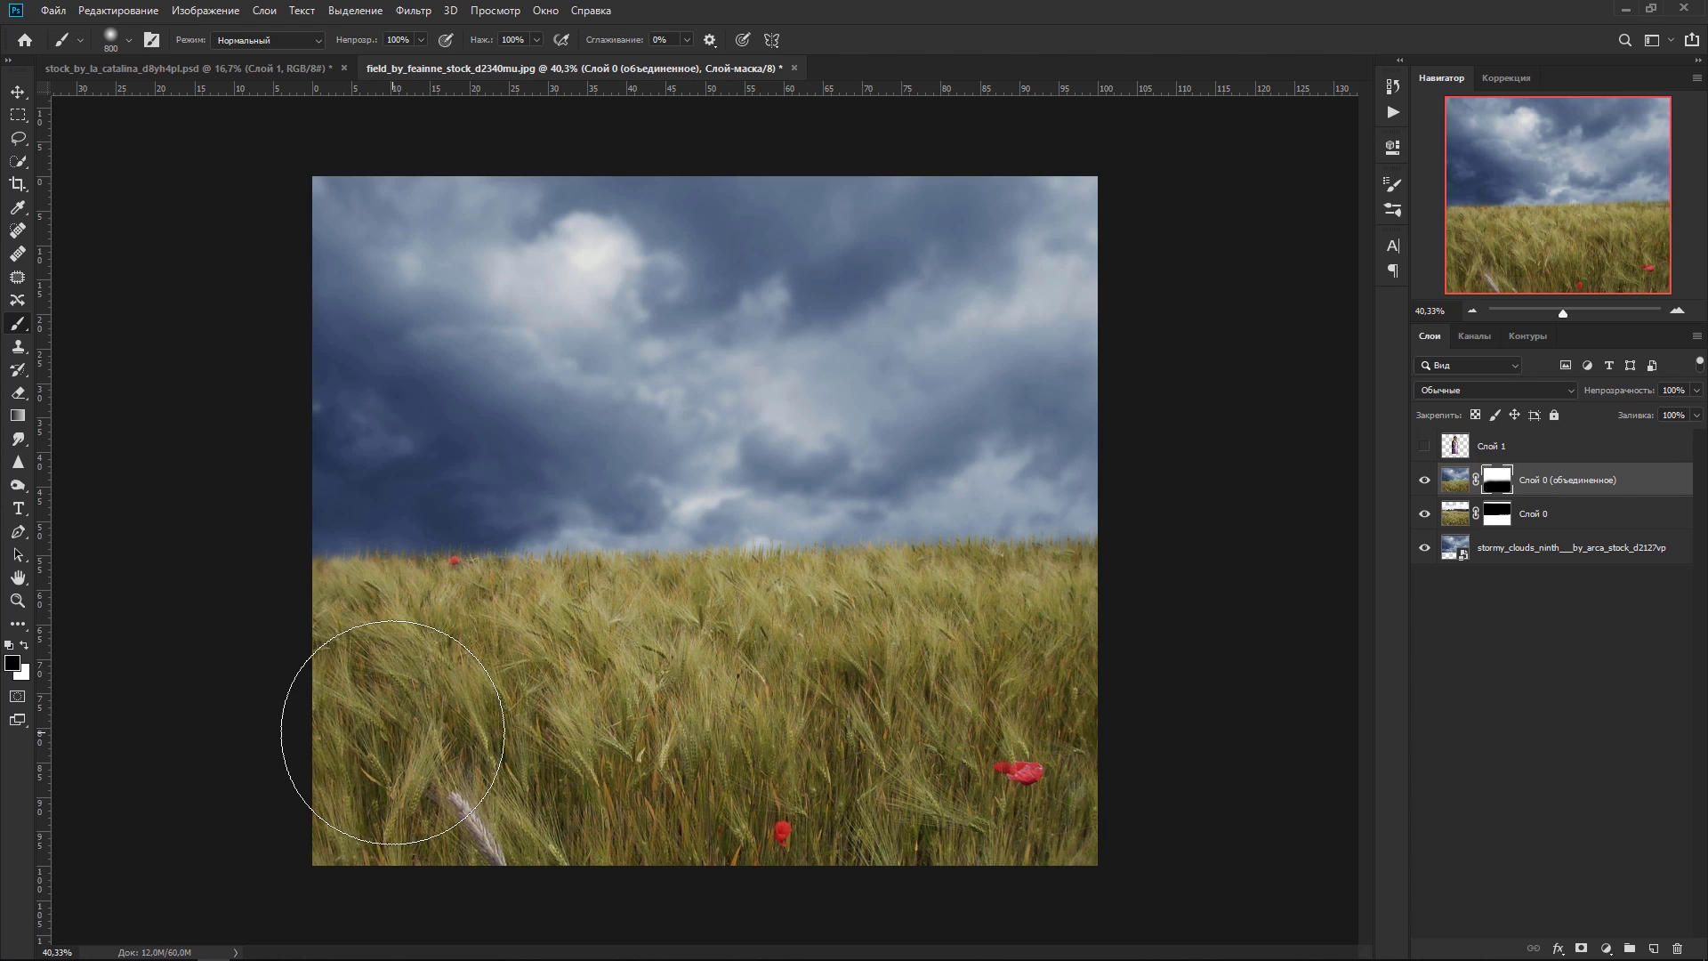
Step: Paint white along the horizon on the merged layer's mask with a smaller soft brush to bring back the blur there
key(x)
key(bracketleft)
key(bracketleft)
key(bracketleft)
key(bracketleft)
key(bracketleft)
key(bracketleft)
drag(325, 550, 1058, 542)
Step: Refine the mask with a soft 700 px brush, painting white over the field's lower corners and black over its middle
key(bracketright)
key(bracketright)
key(bracketright)
key(bracketright)
key(bracketright)
key(ctrl+minus)
key(ctrl+minus)
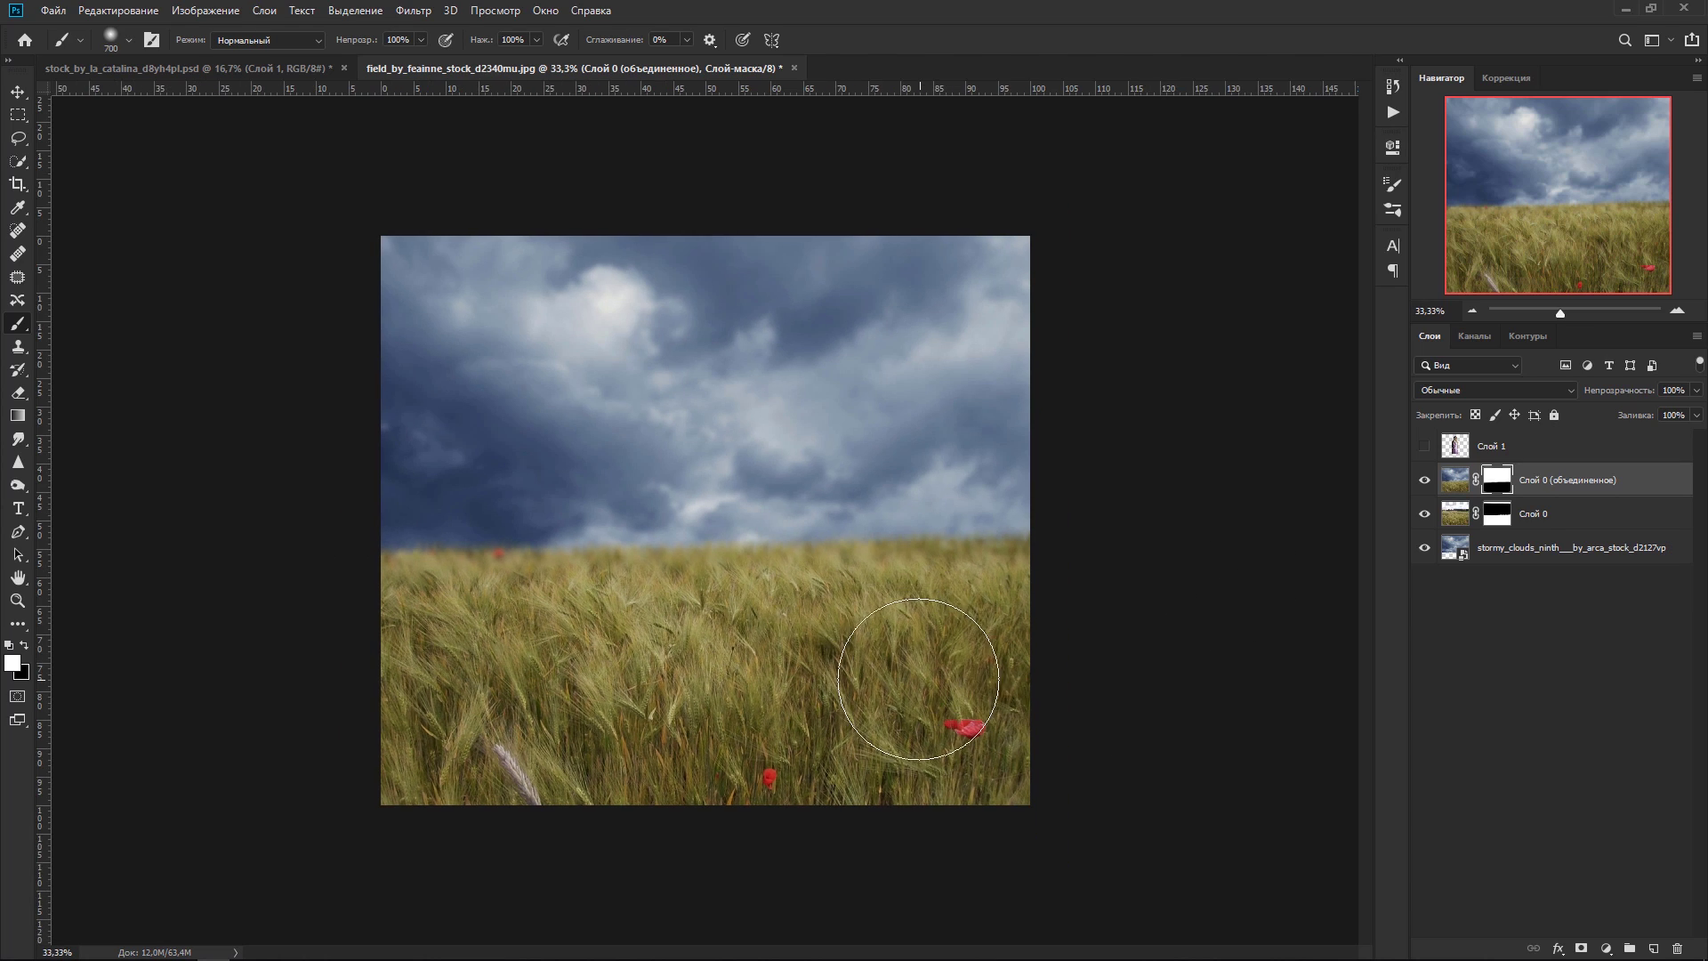
mouse_move(918, 777)
mouse_down()
mouse_move(518, 756)
mouse_move(1053, 763)
mouse_up()
key(x)
mouse_move(913, 652)
mouse_down()
mouse_move(519, 662)
mouse_move(776, 675)
mouse_move(629, 677)
mouse_move(528, 719)
mouse_up()
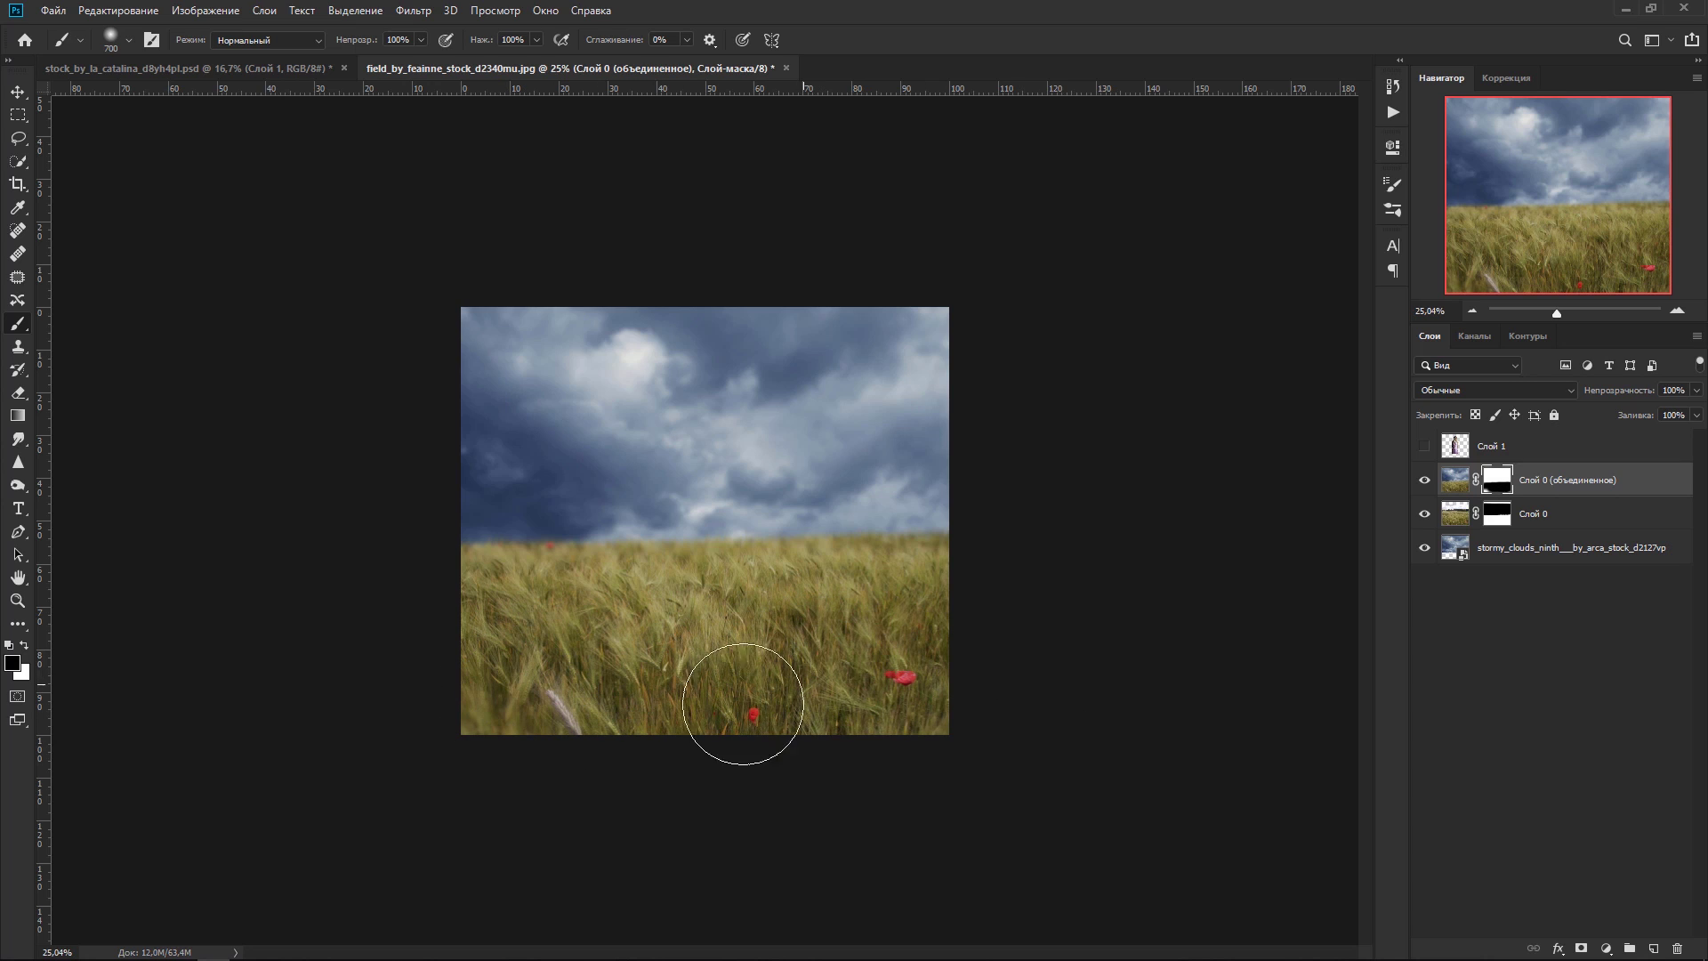
key(ctrl+plus)
key(v)
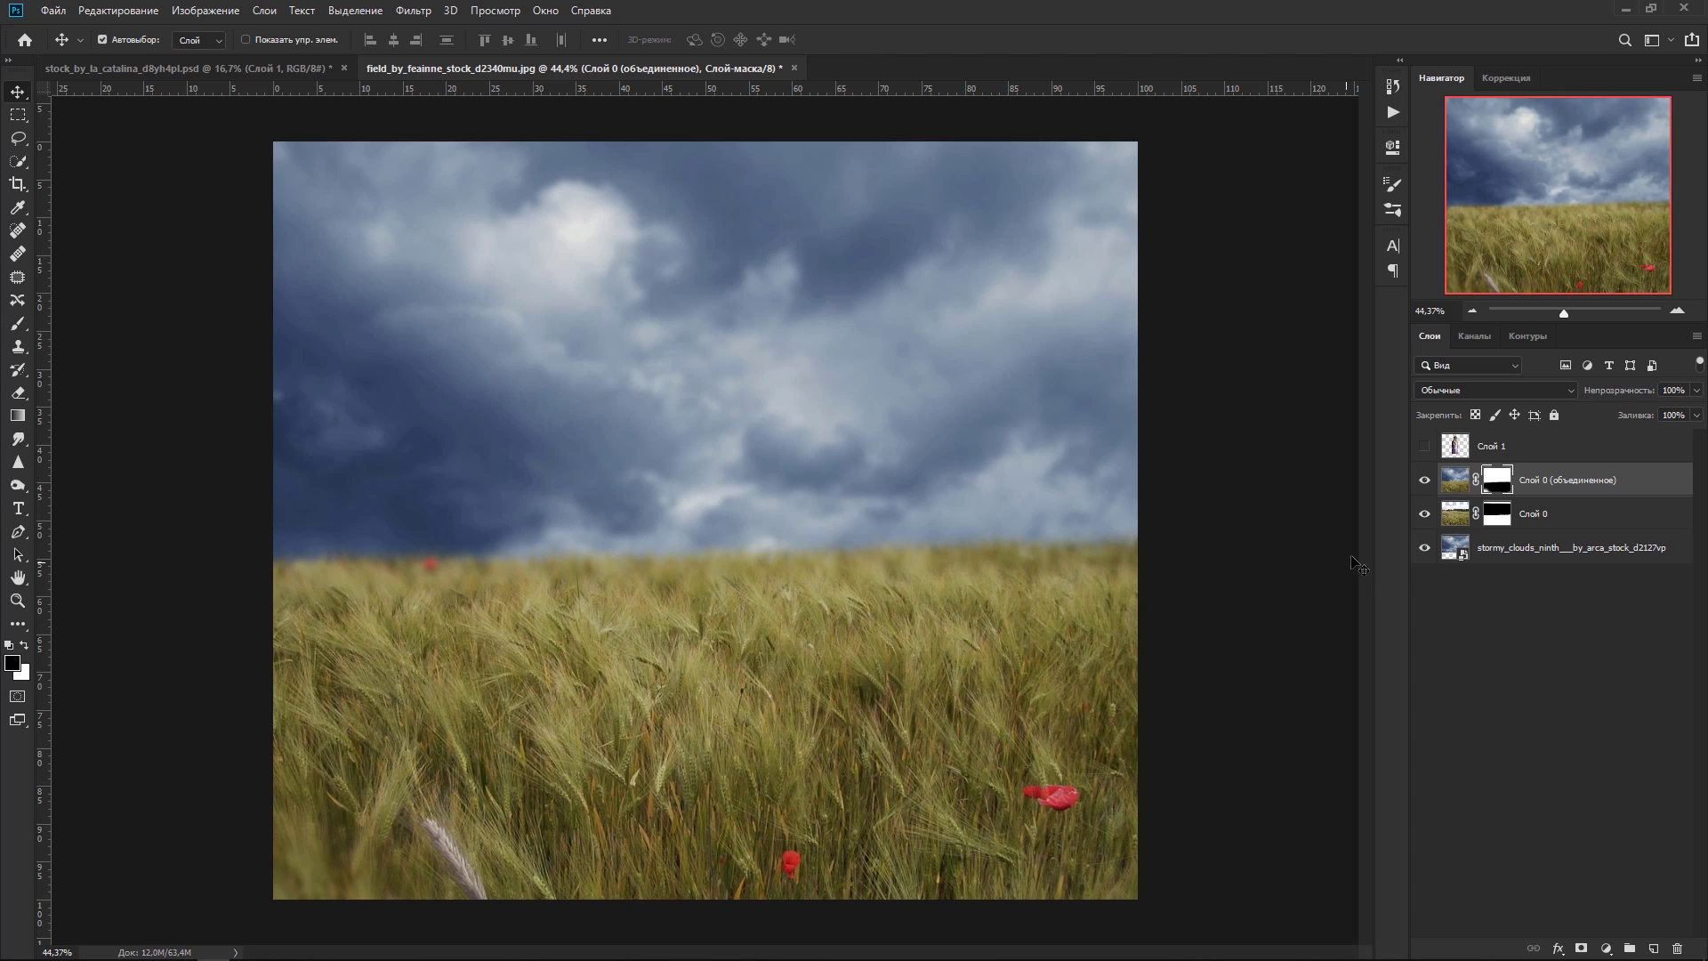
Step: Show the woman's layer, scale her to 90.79%, and position her near the middle of the field
click(1424, 446)
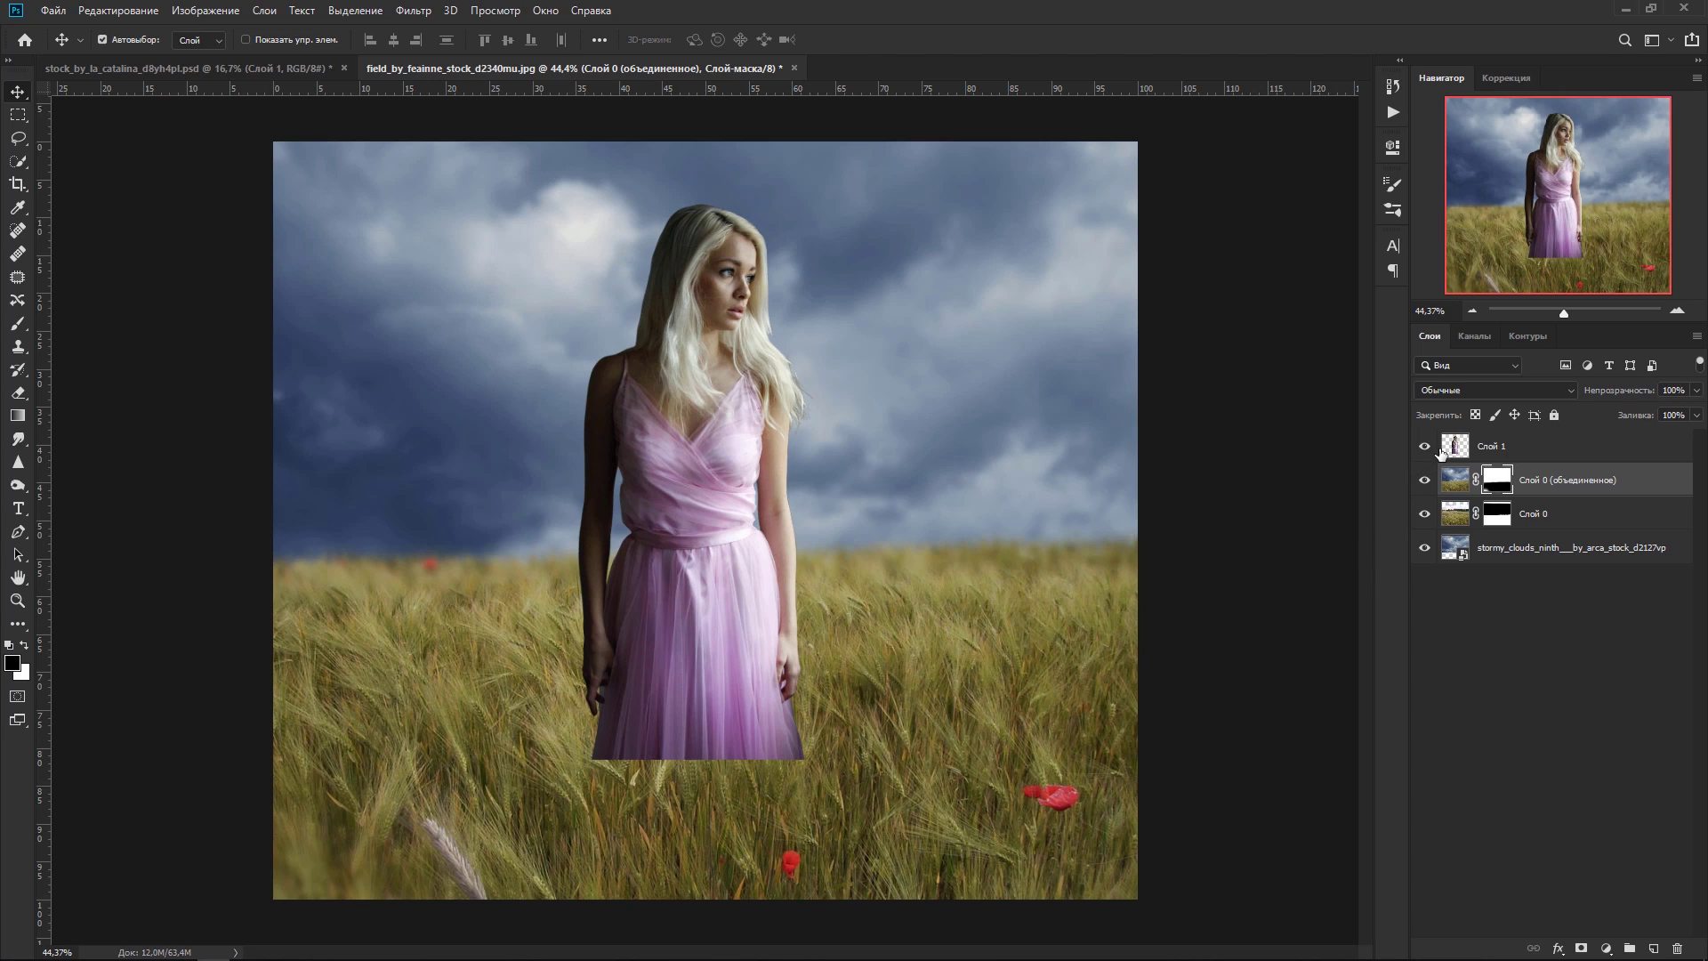
click(1455, 449)
drag(707, 573, 703, 598)
key(ctrl+t)
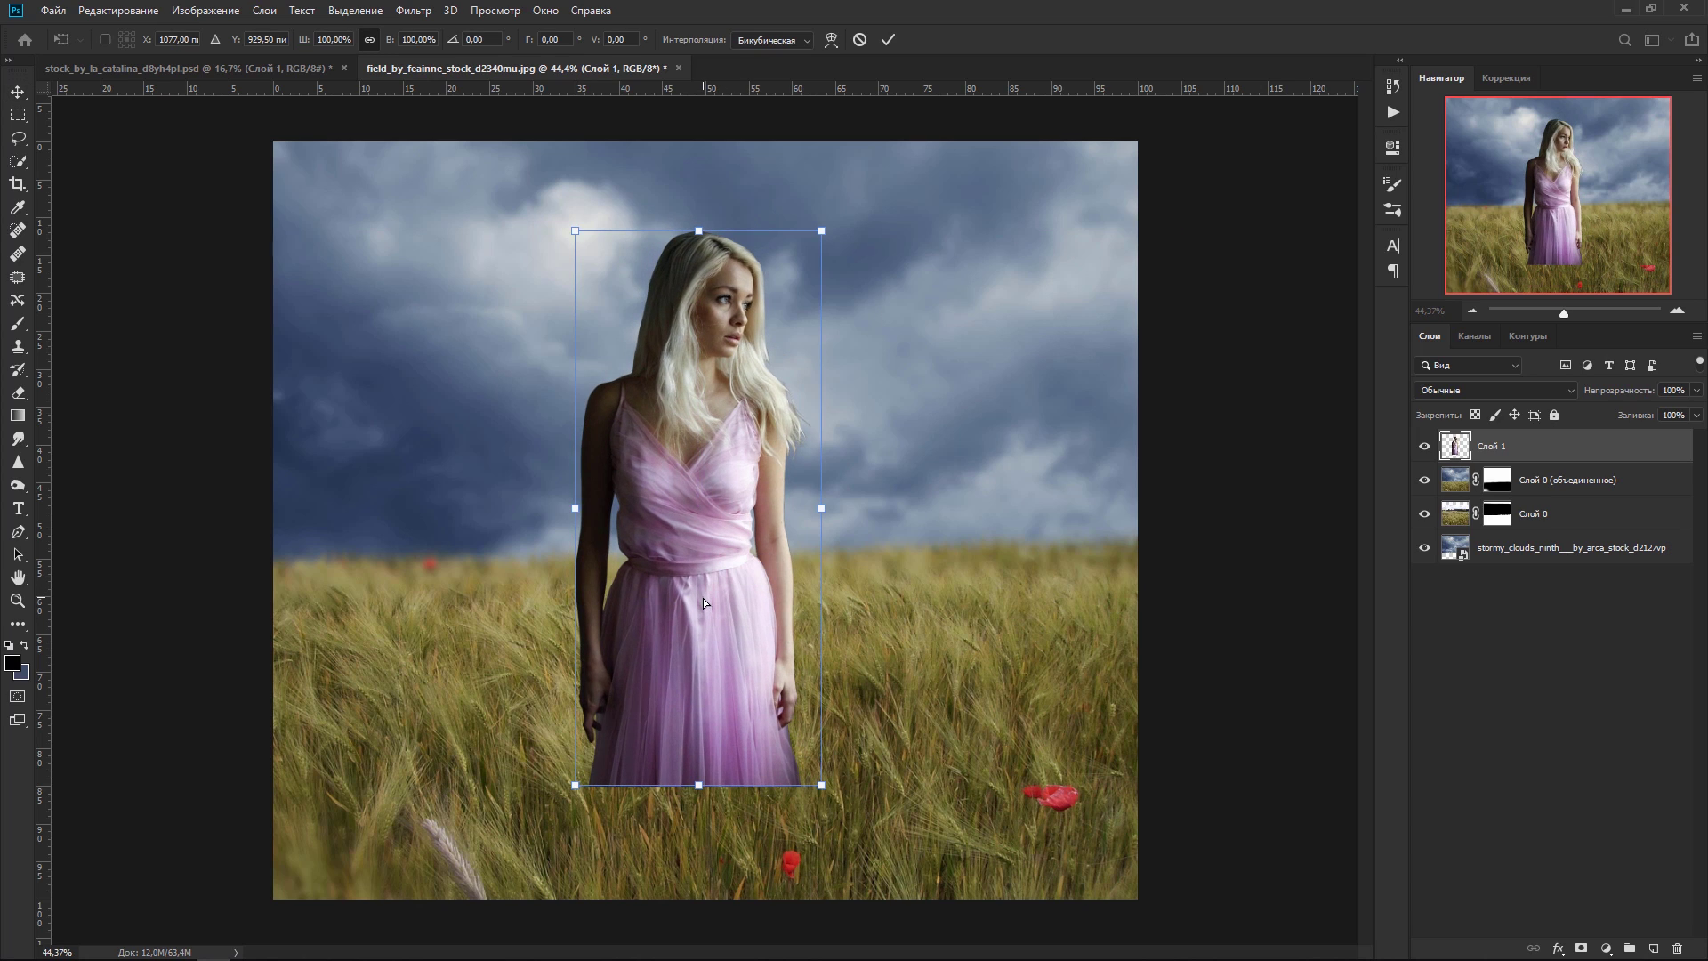
drag(818, 232, 775, 332)
drag(700, 450, 737, 427)
drag(818, 306, 839, 242)
drag(728, 488, 704, 496)
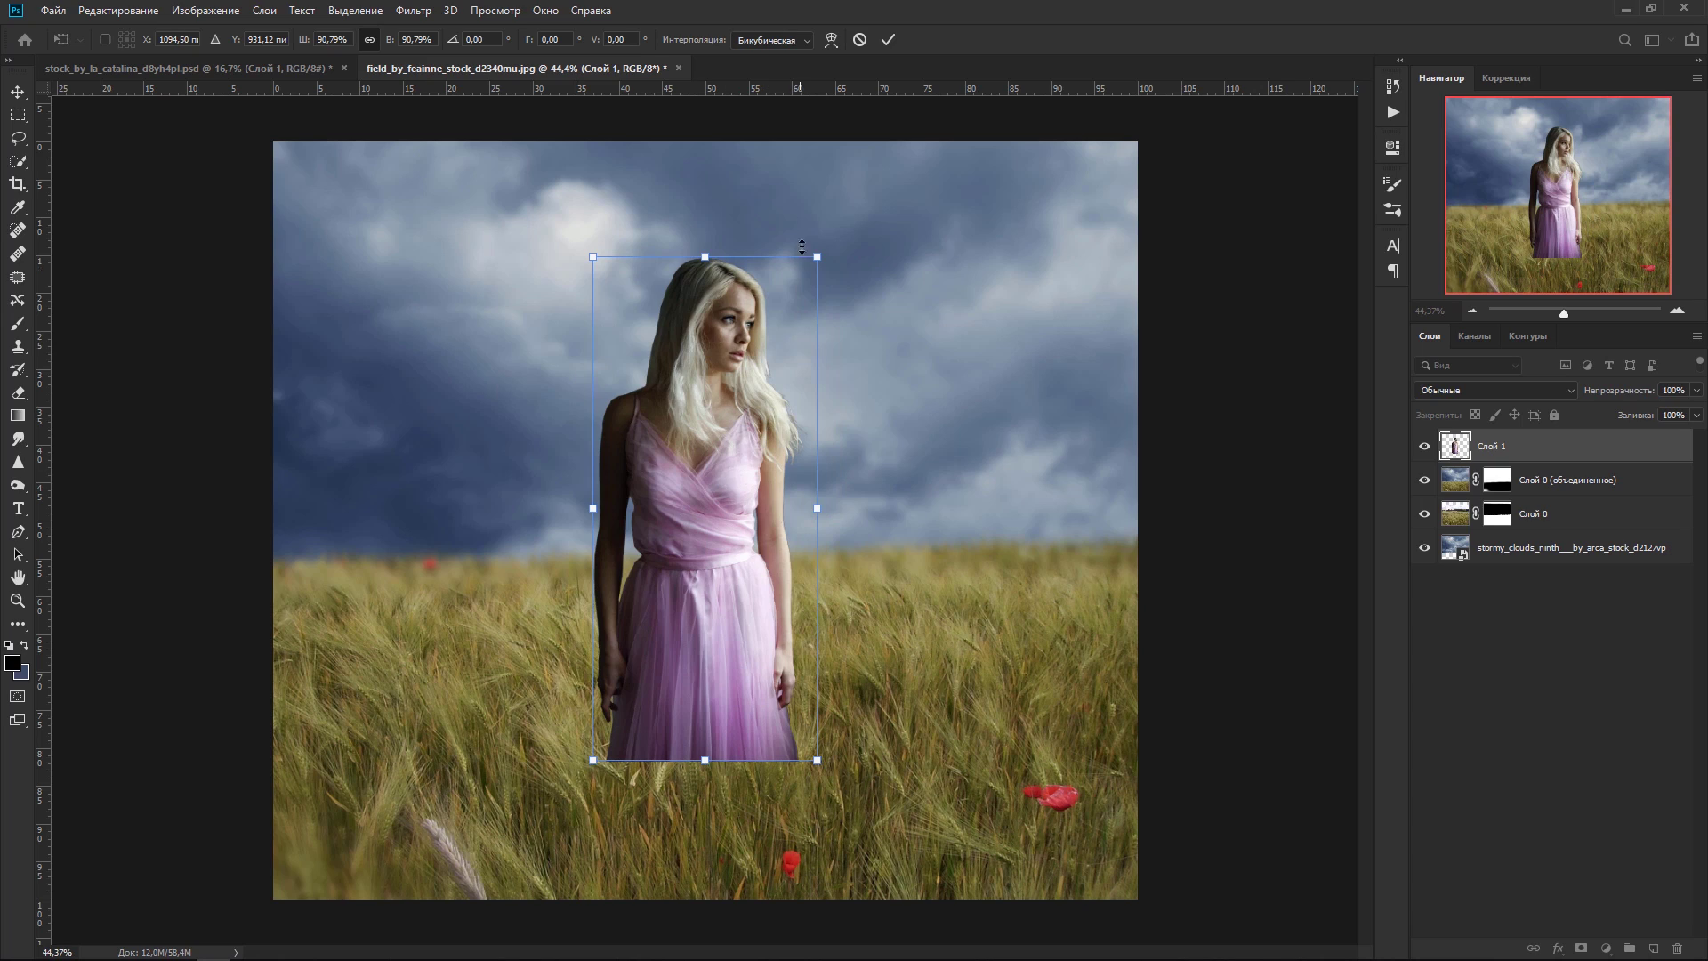
click(885, 42)
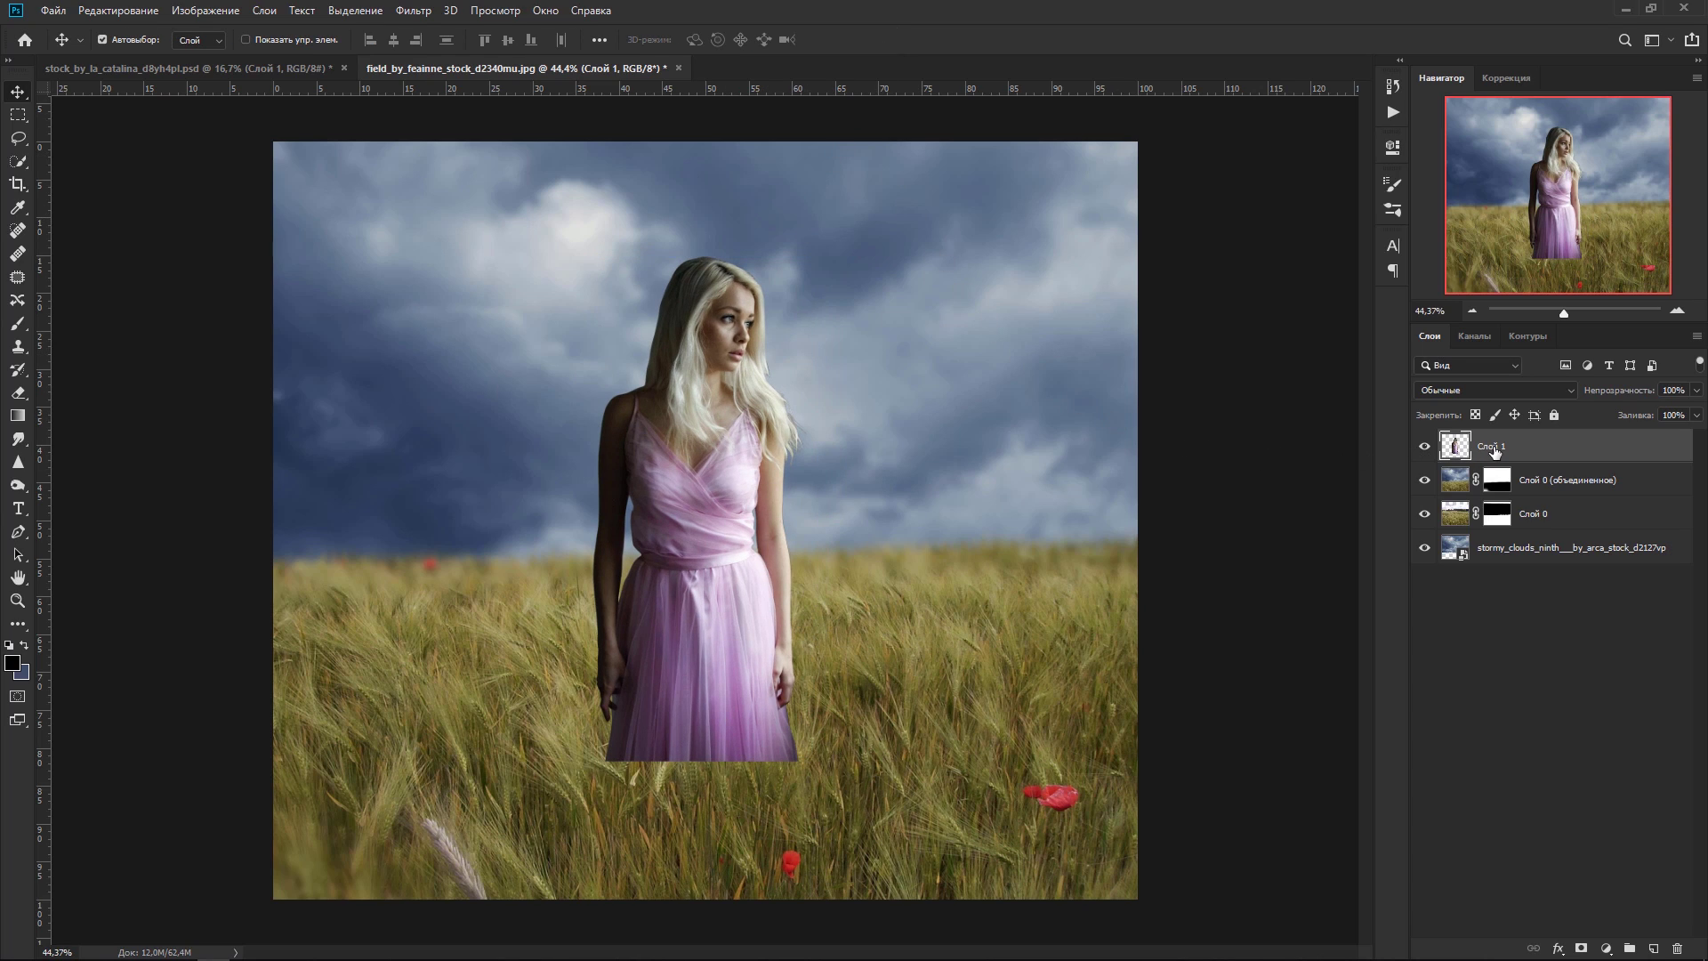
Step: Add a layer mask to the woman's layer and fade out the lower part of her dress with a soft black 700 px brush
click(1582, 949)
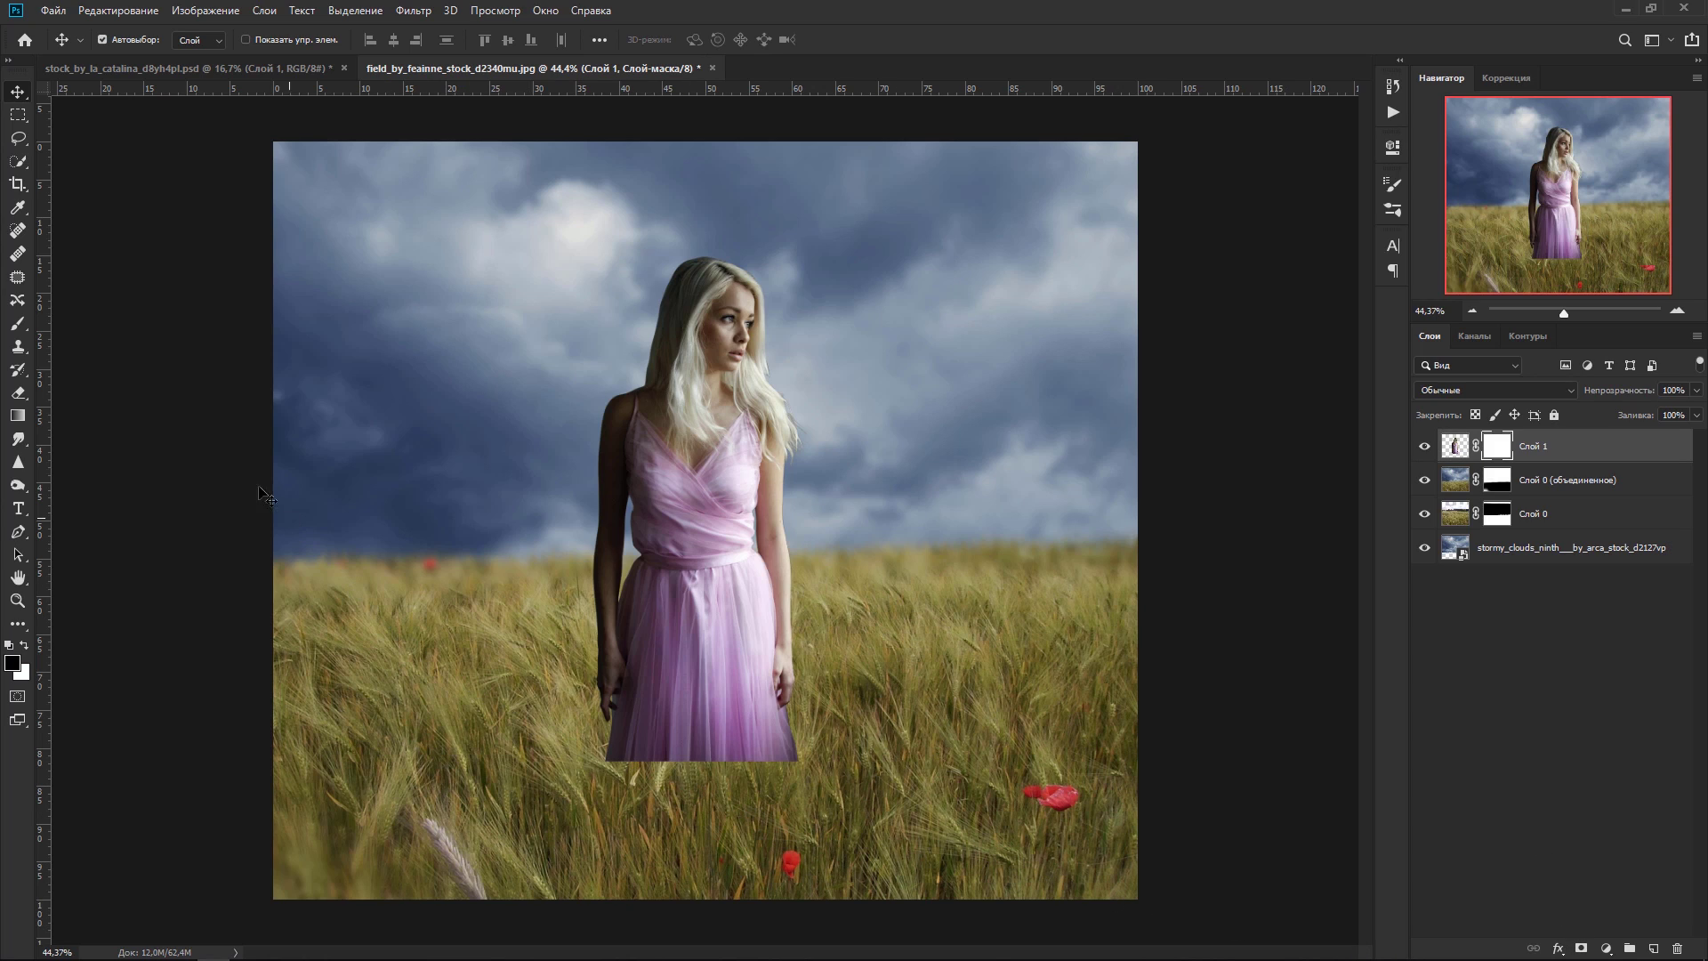
click(18, 323)
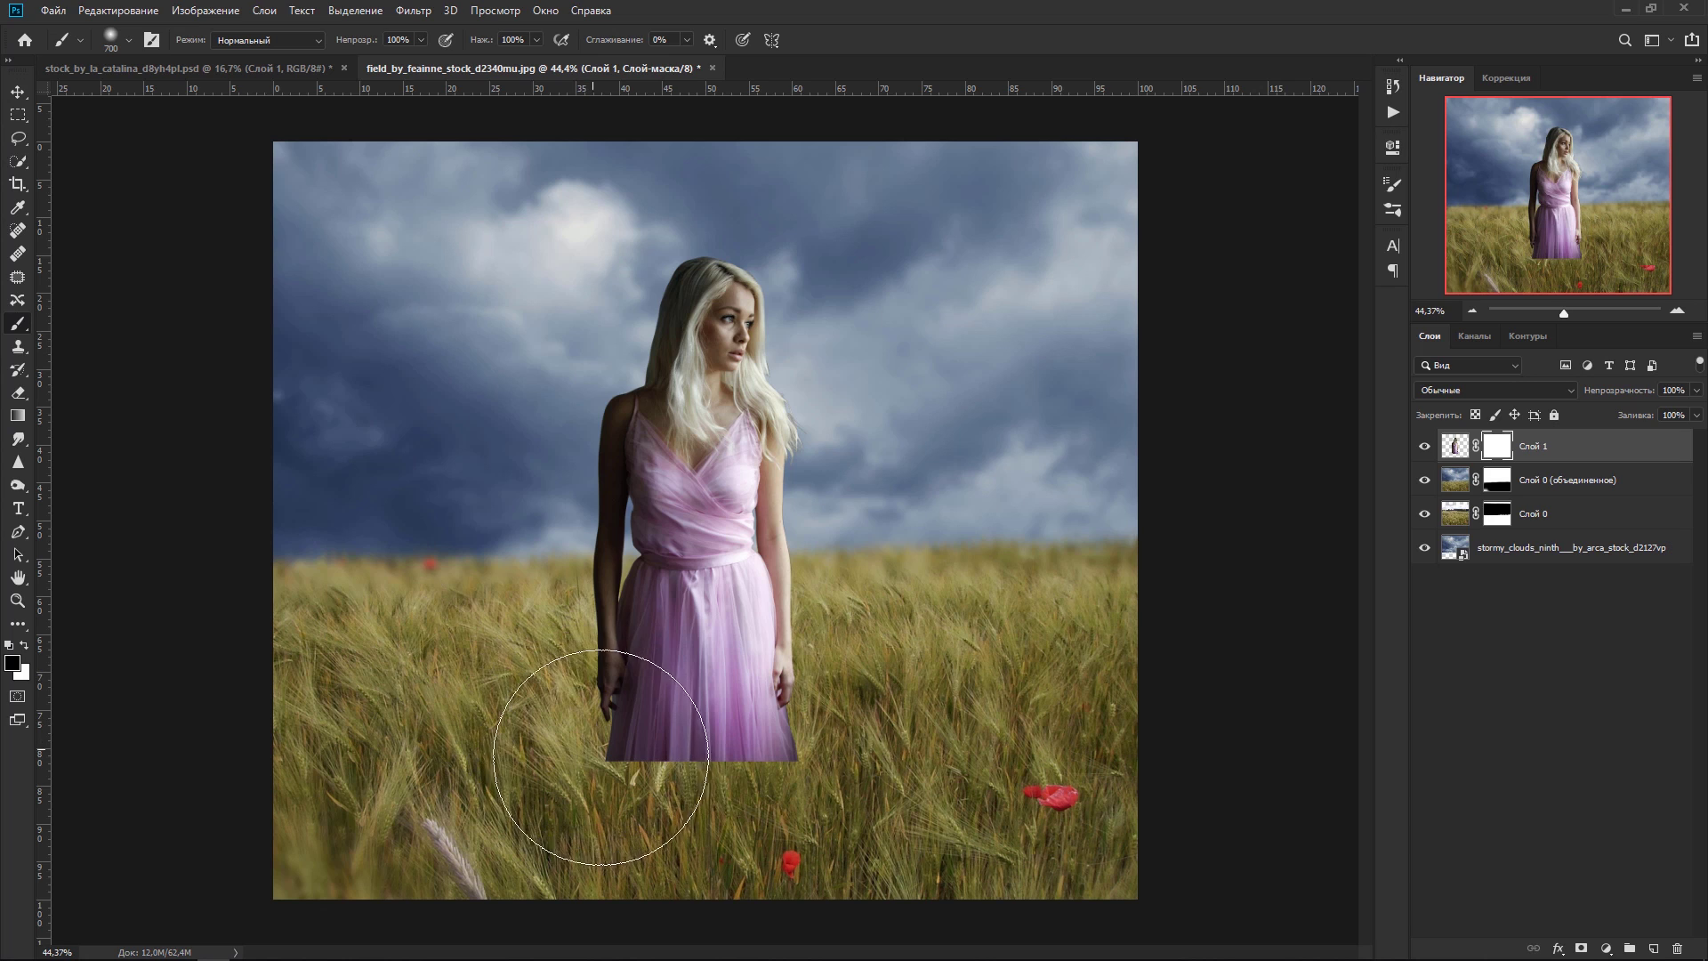
drag(527, 785, 603, 787)
Step: Switch to a grass-shaped brush, reduce its size, and paint grassy edges along the hem of the dress on the mask
scroll(663, 730, up, 3)
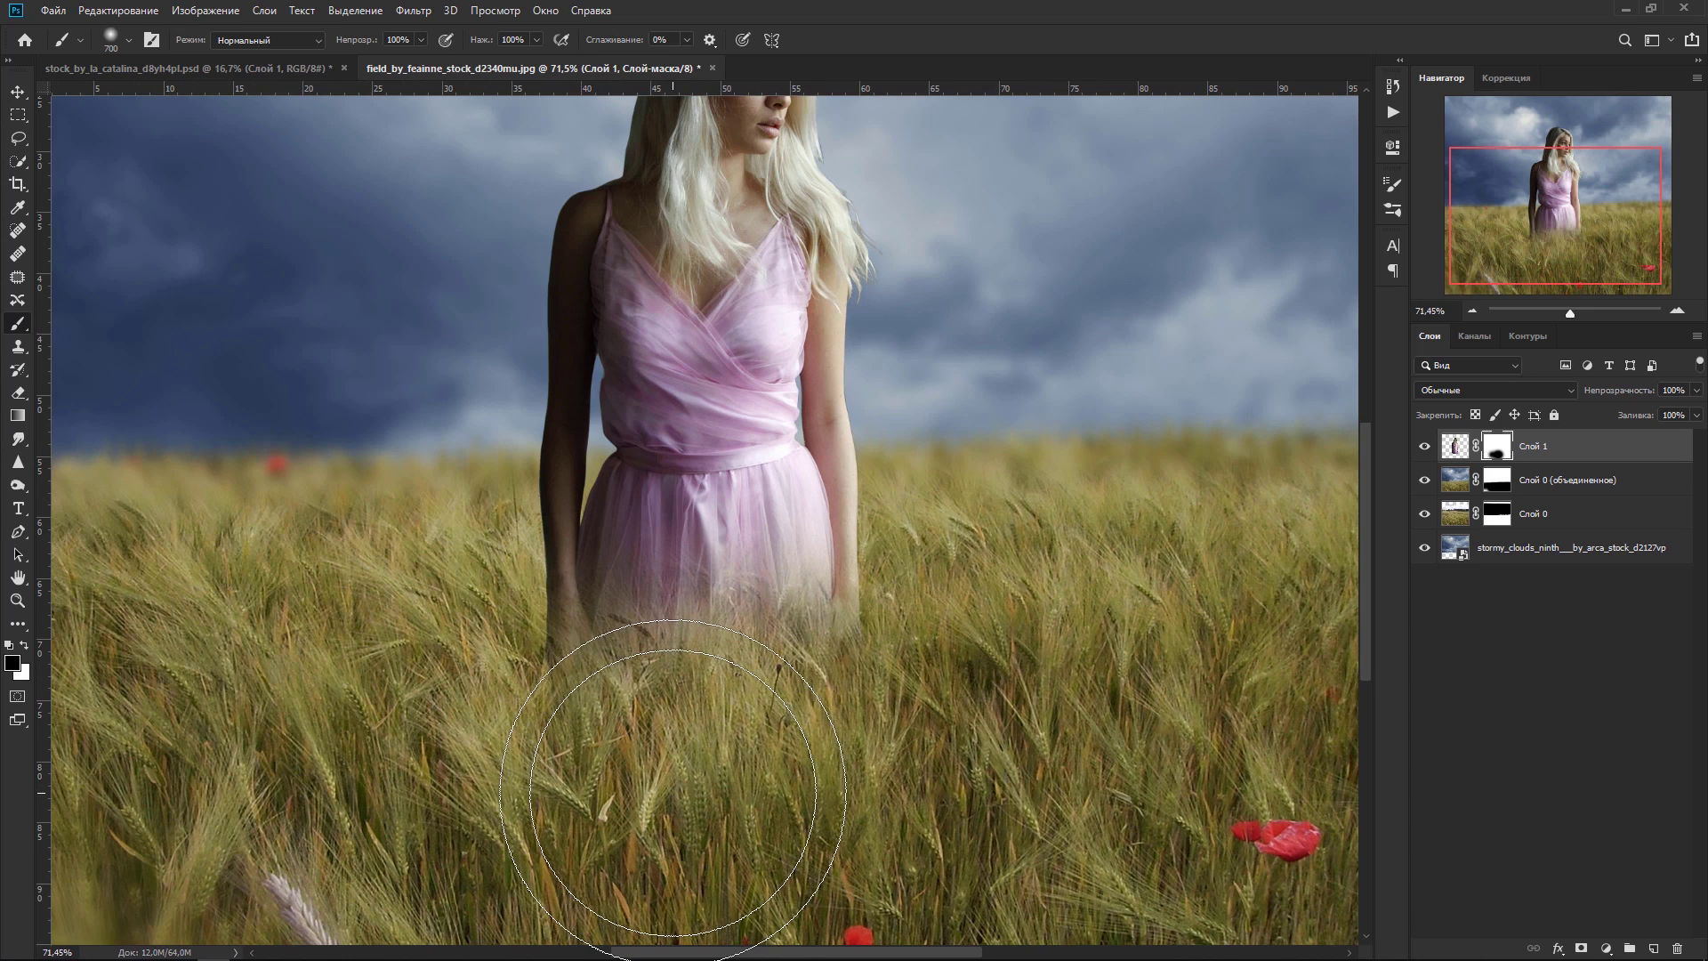
right_click(717, 602)
click(911, 824)
key(Return)
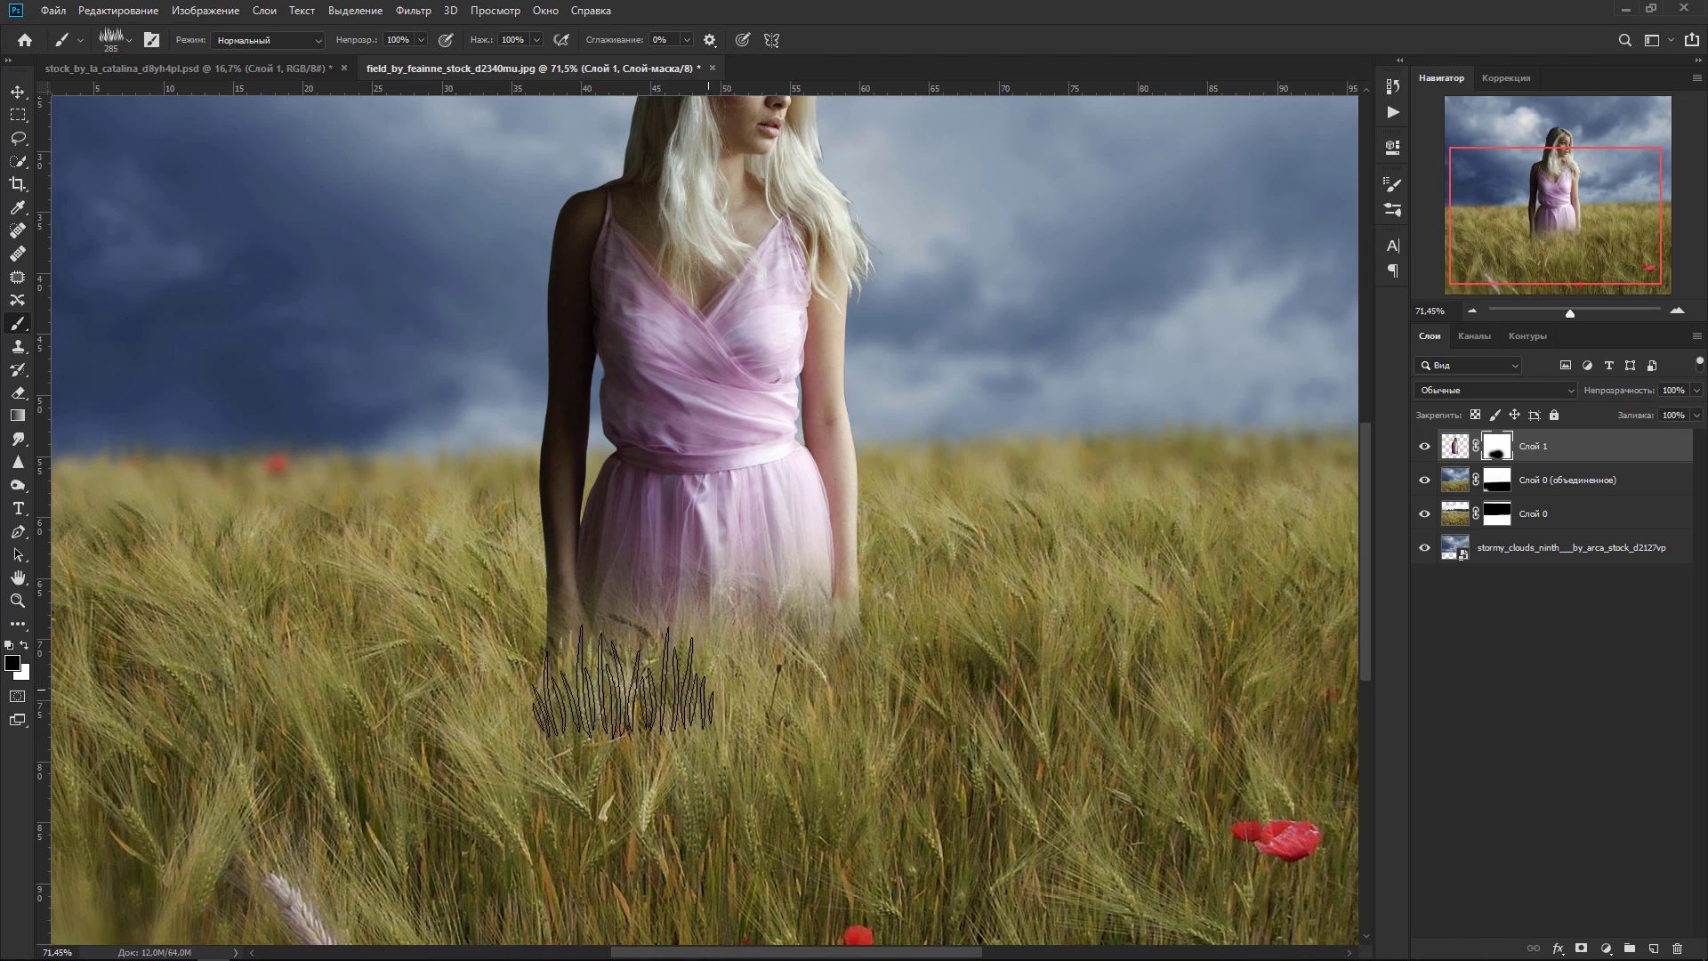
right_click(680, 701)
drag(871, 645, 855, 646)
key(Return)
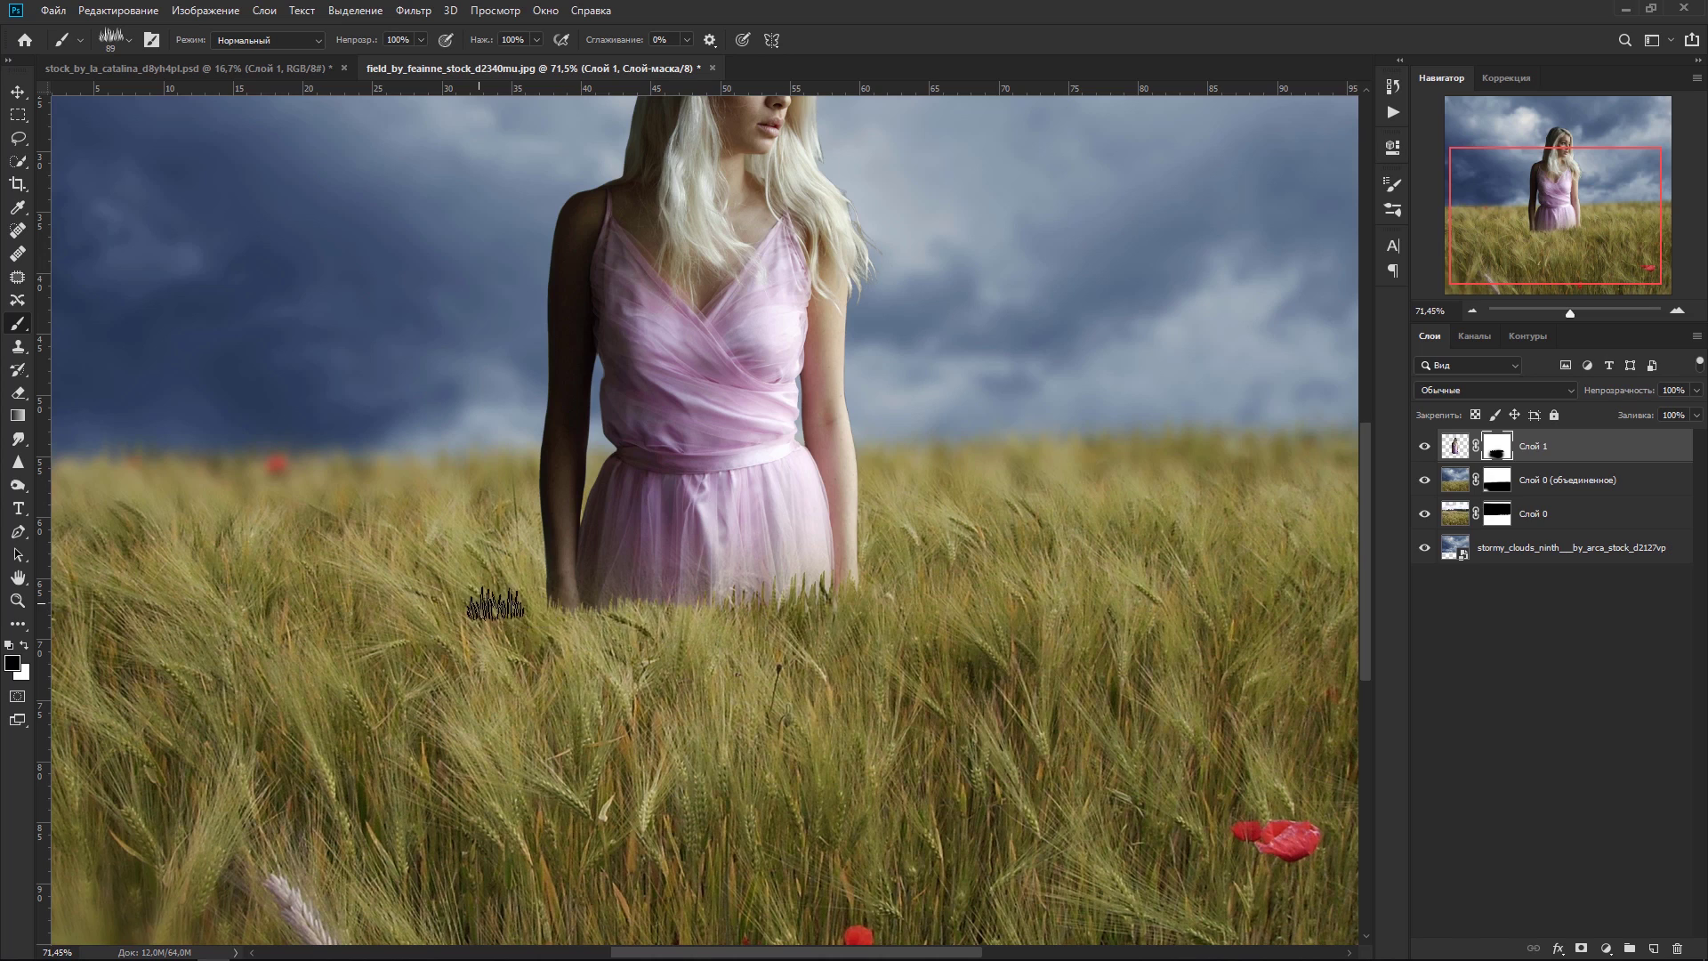
Step: Refine the dress and hand edges on the woman's mask with the grass brush at varied sizes, ending at 199 px
right_click(717, 641)
drag(860, 647, 872, 647)
drag(620, 602, 533, 605)
right_click(527, 616)
mouse_move(683, 647)
mouse_down()
mouse_move(707, 647)
mouse_move(555, 611)
mouse_move(870, 590)
mouse_up()
key(Return)
right_click(597, 635)
click(664, 667)
right_click(650, 637)
click(719, 648)
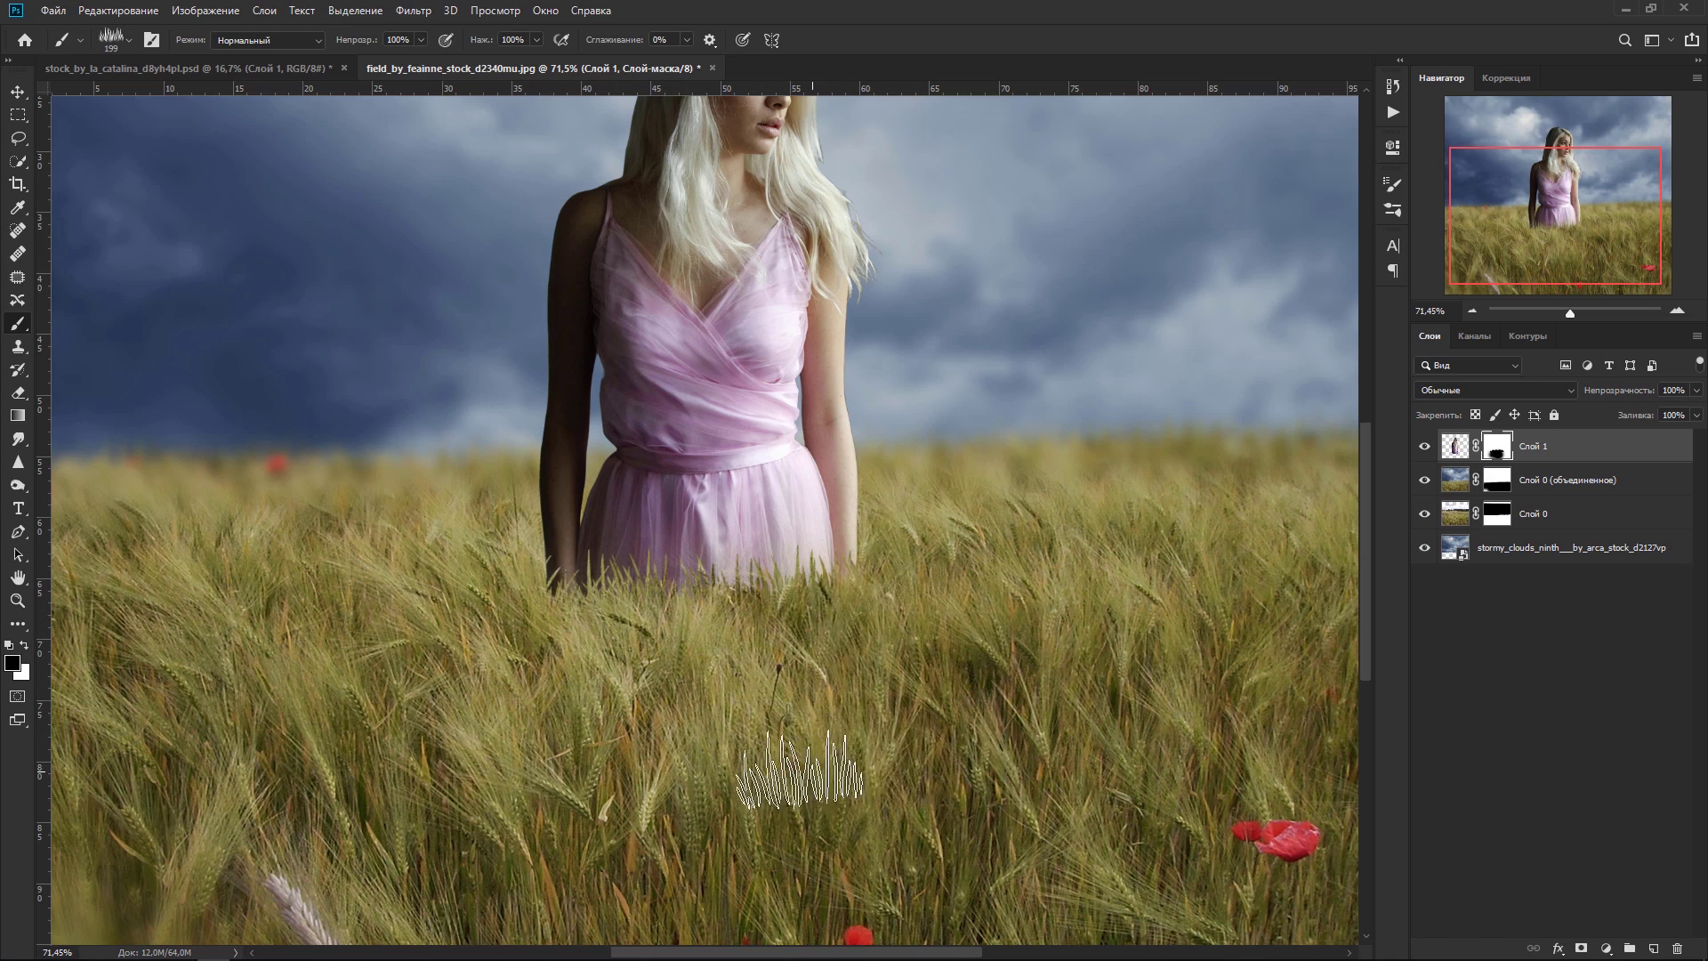
scroll(561, 717, down, 3)
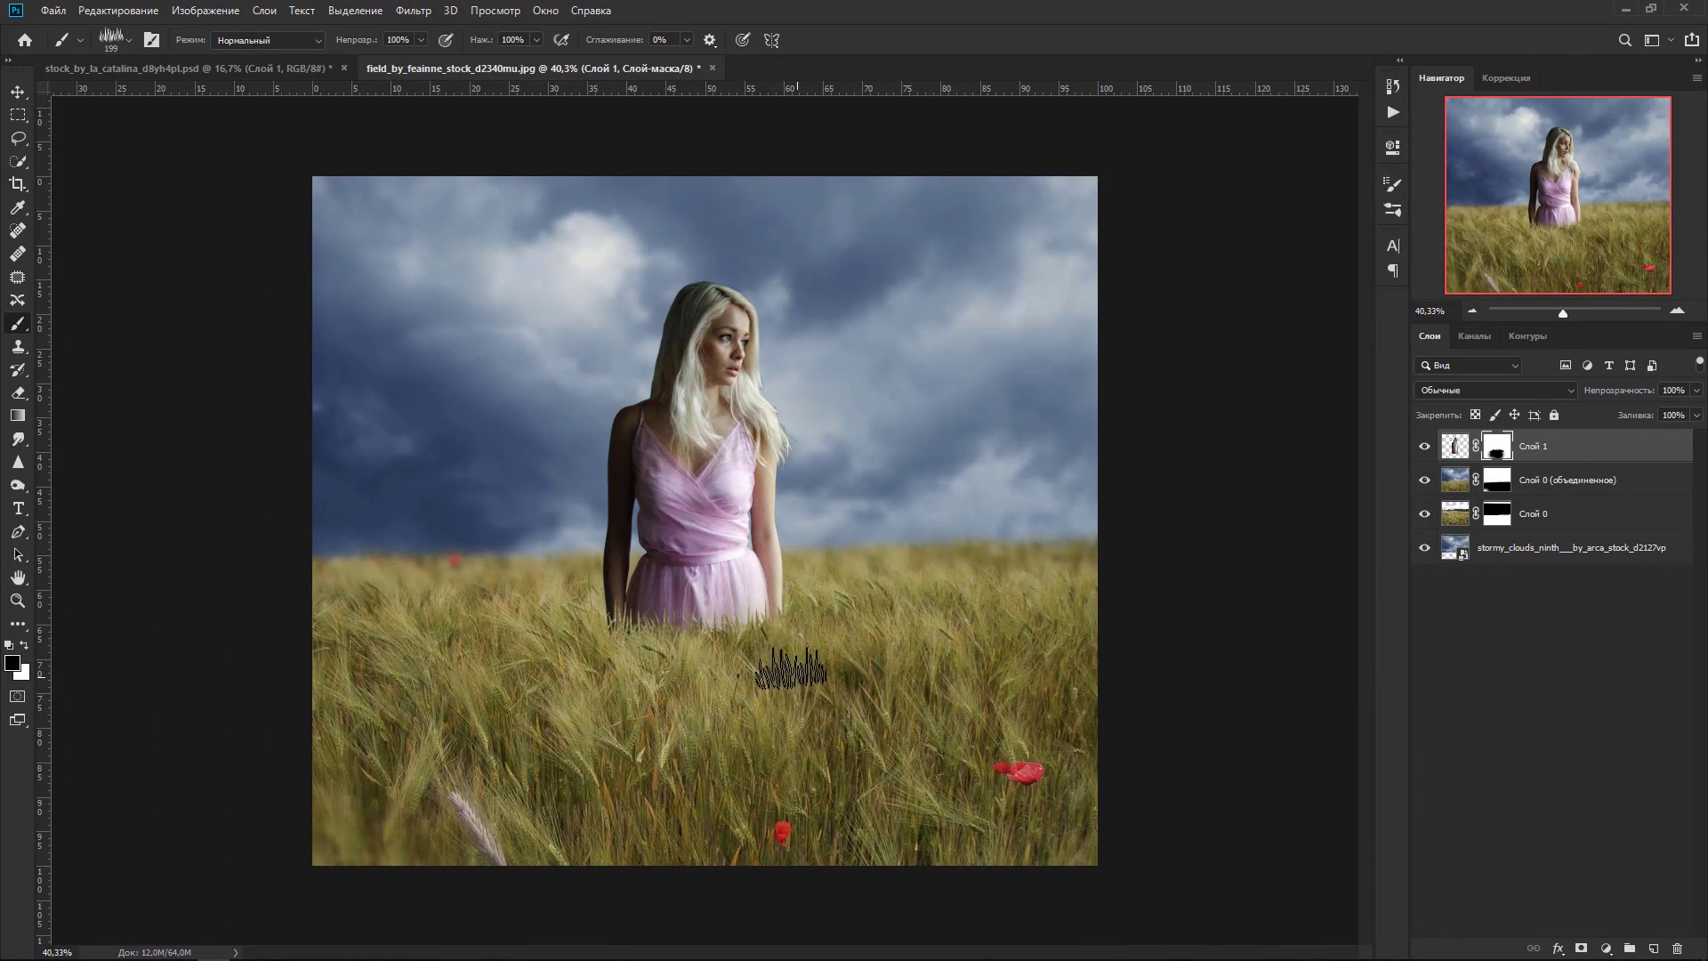
scroll(567, 772, up, 1)
scroll(569, 774, down, 1)
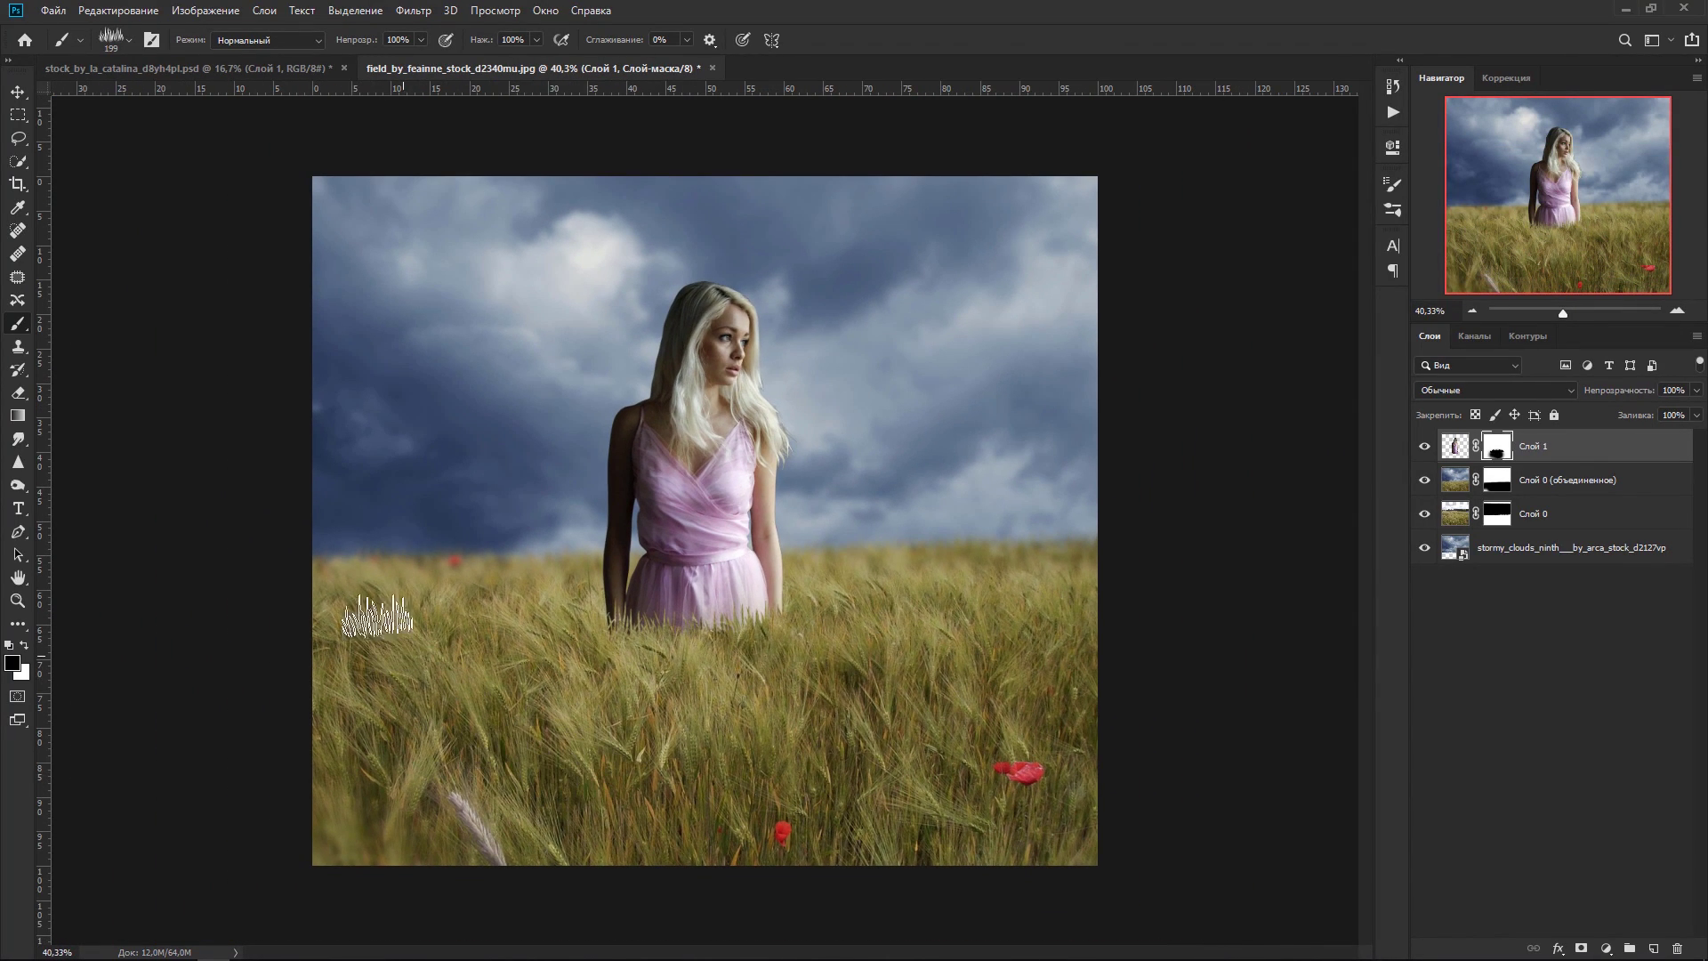
key(v)
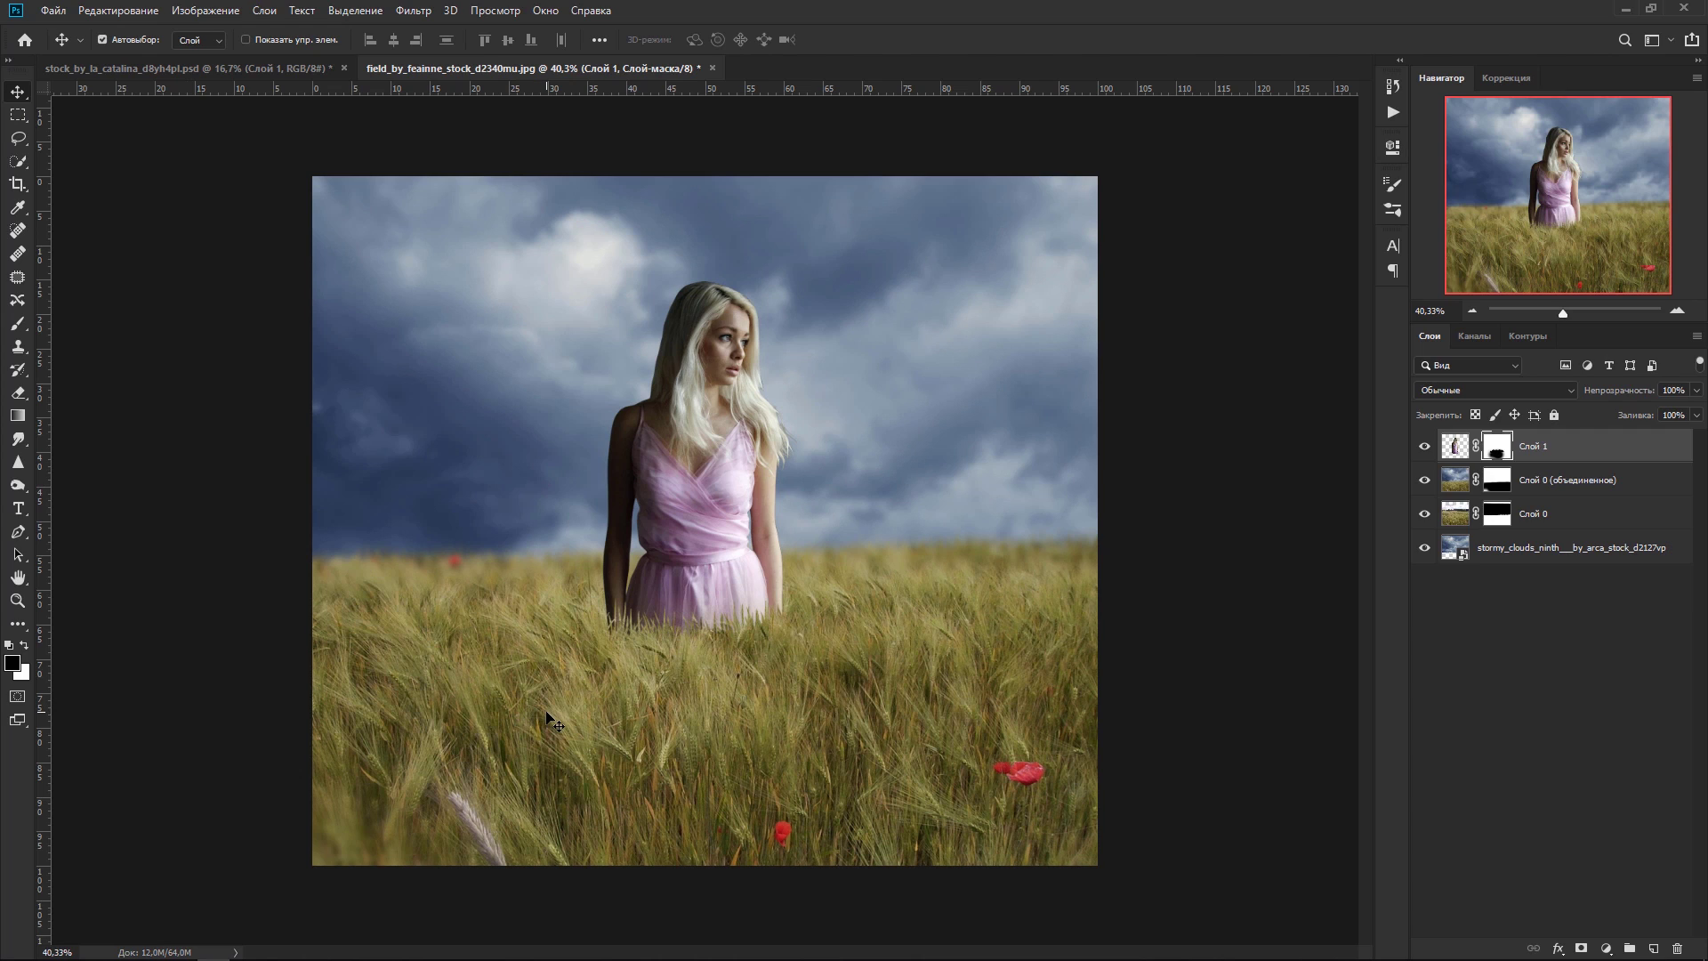
Step: Crop the canvas slightly narrower on both sides, keeping its full height
click(18, 184)
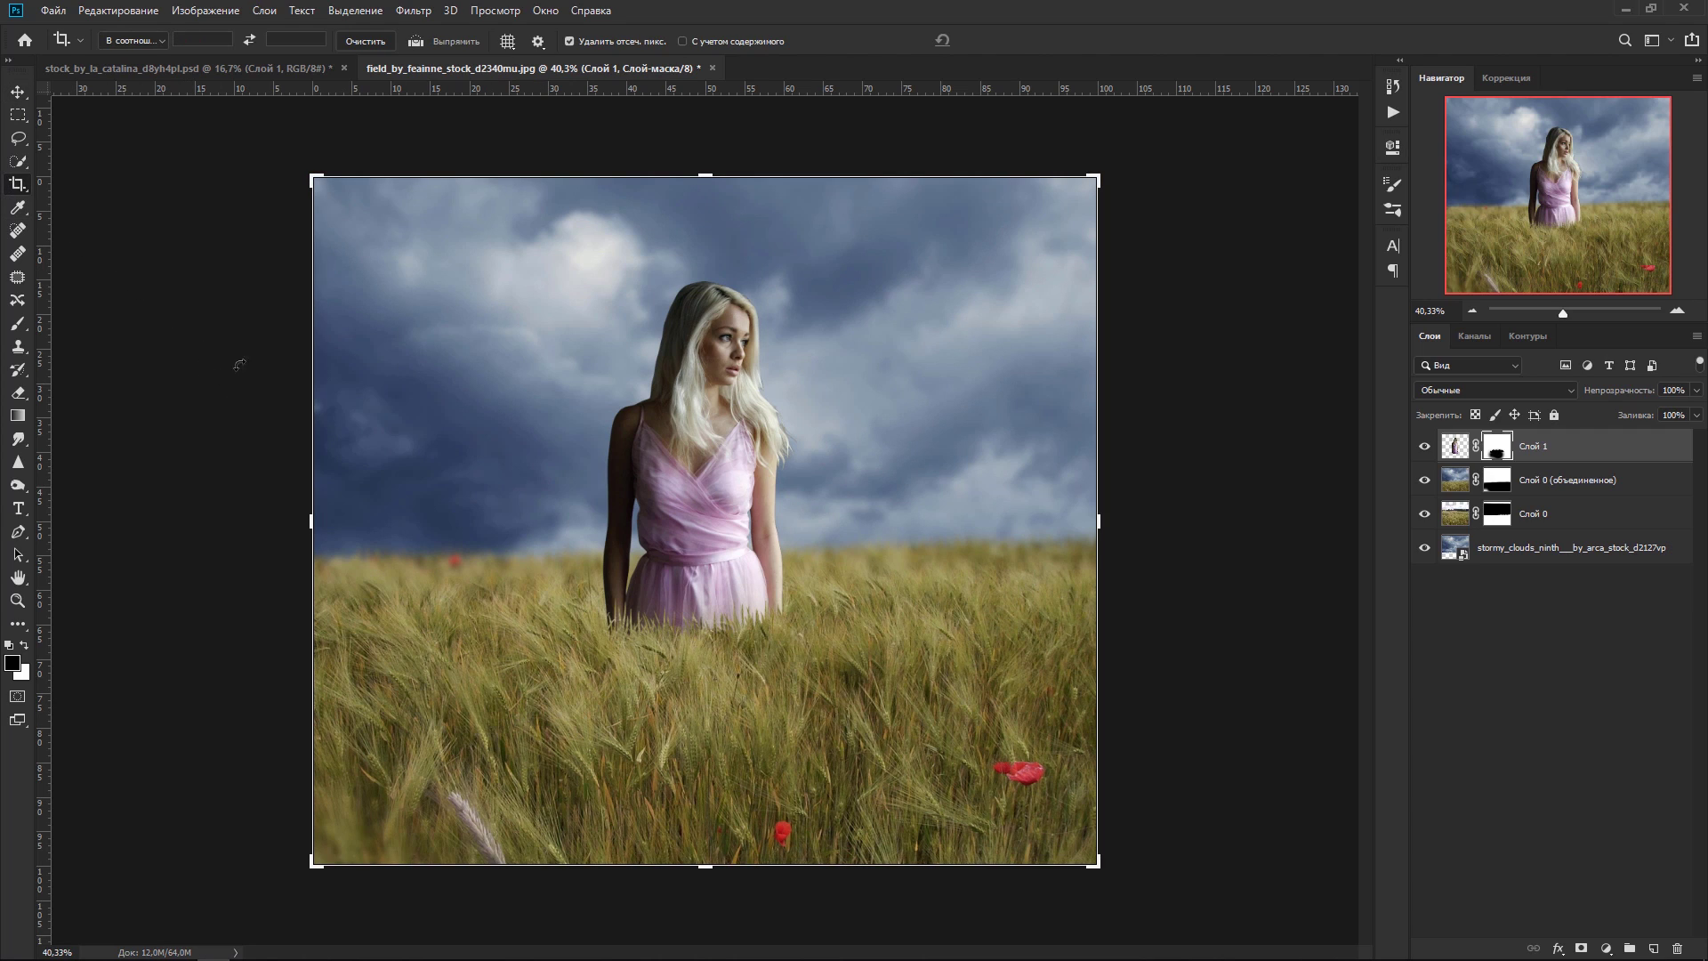
drag(331, 524, 350, 525)
drag(1088, 522, 1065, 531)
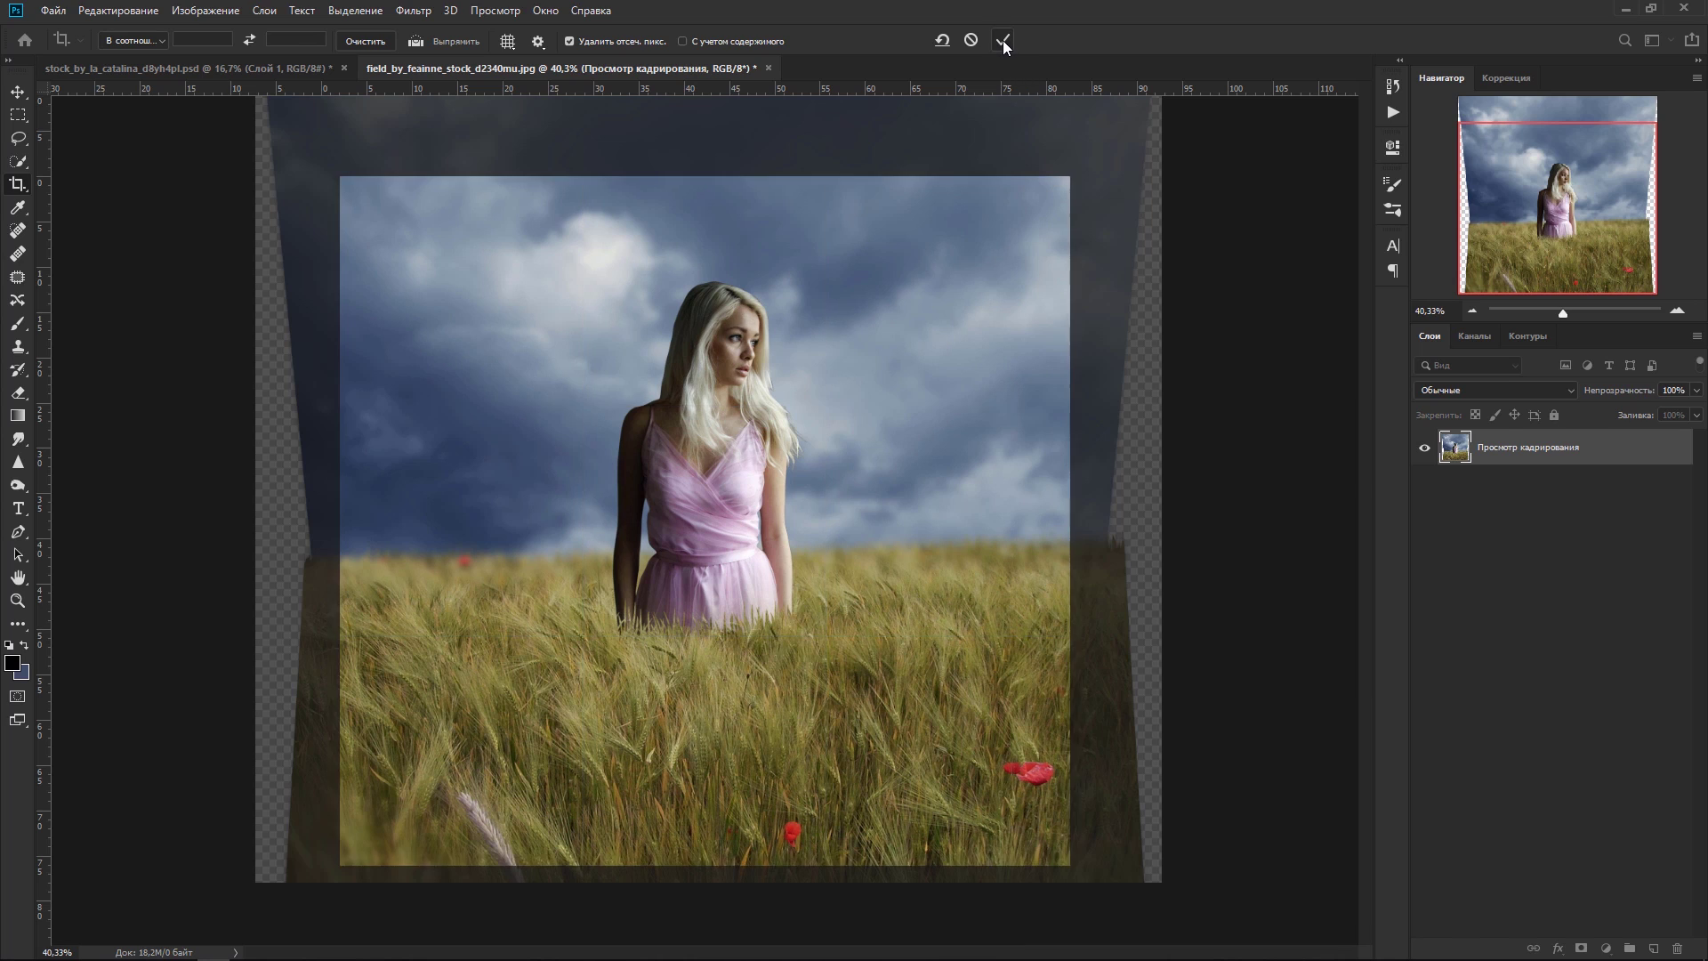
click(1001, 40)
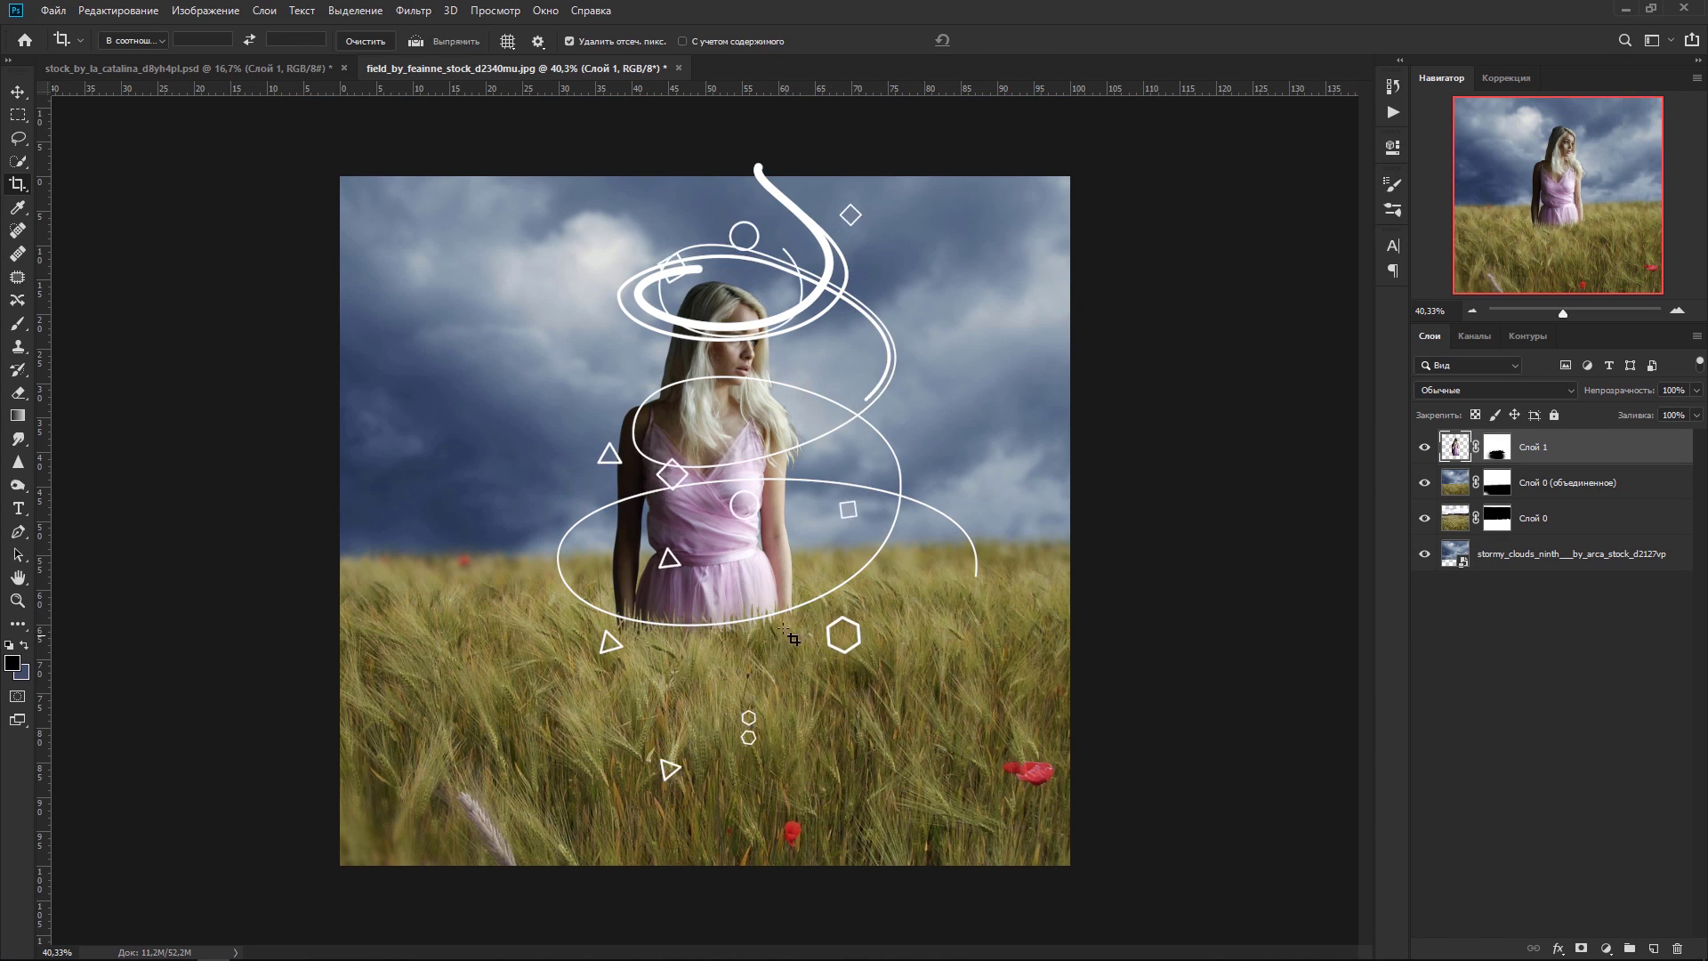
key(v)
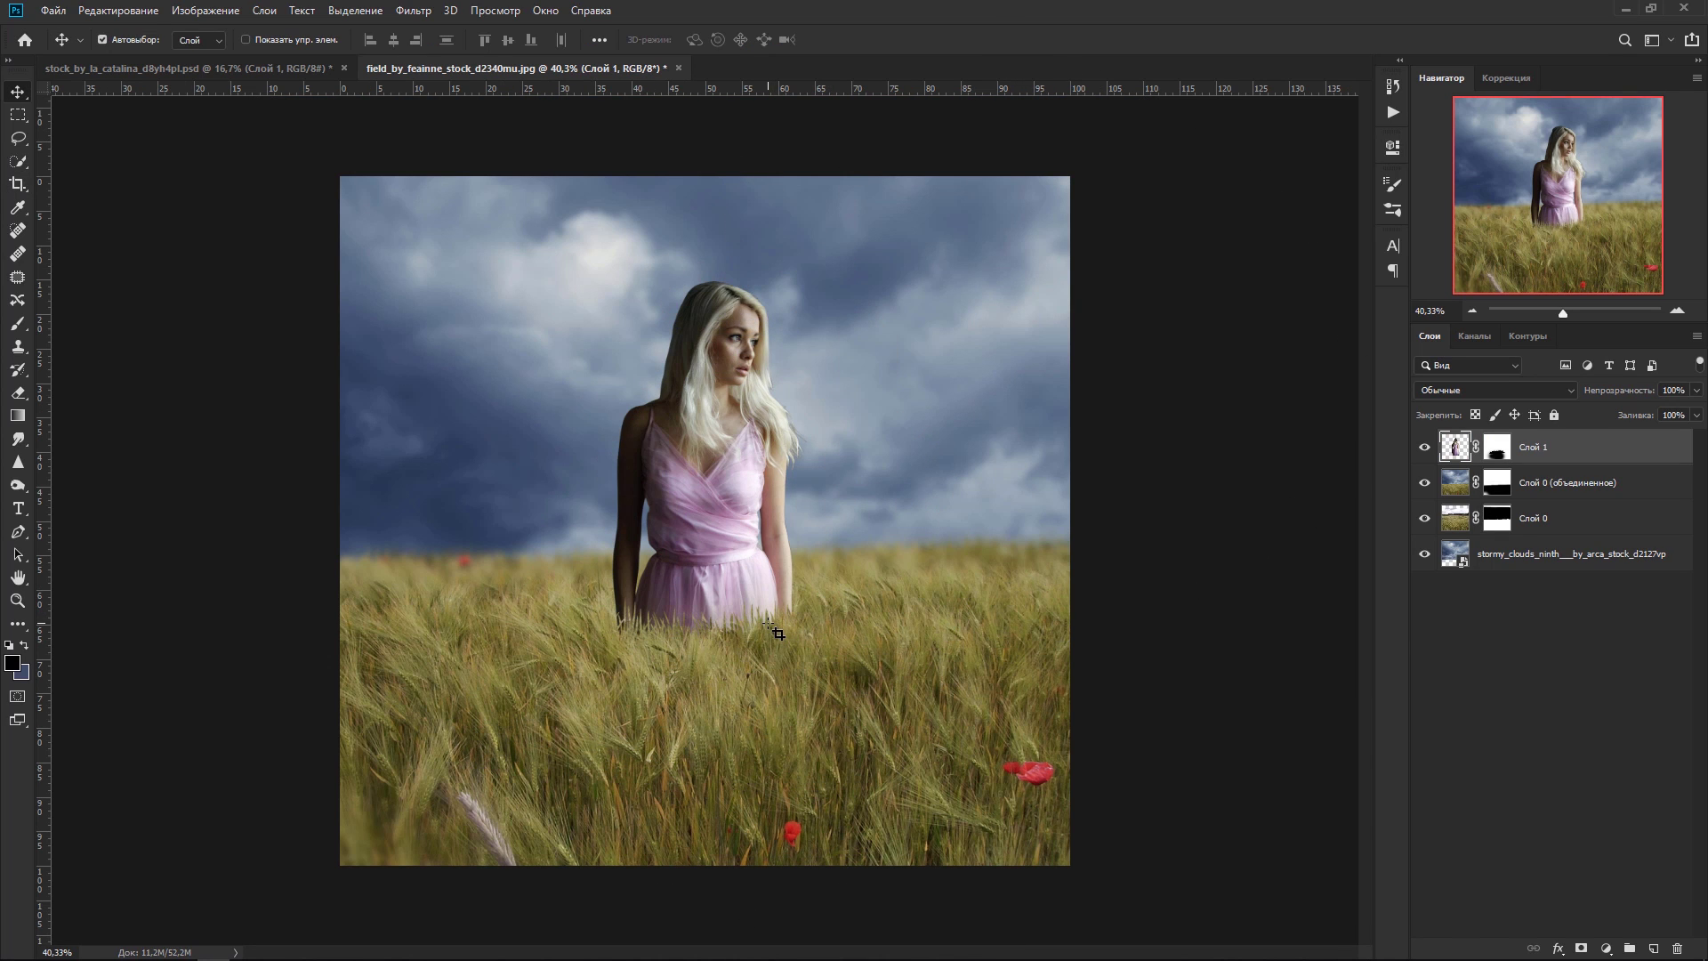
Step: Create a new layer directly above the merged background and set the foreground colour to #080808
click(1545, 494)
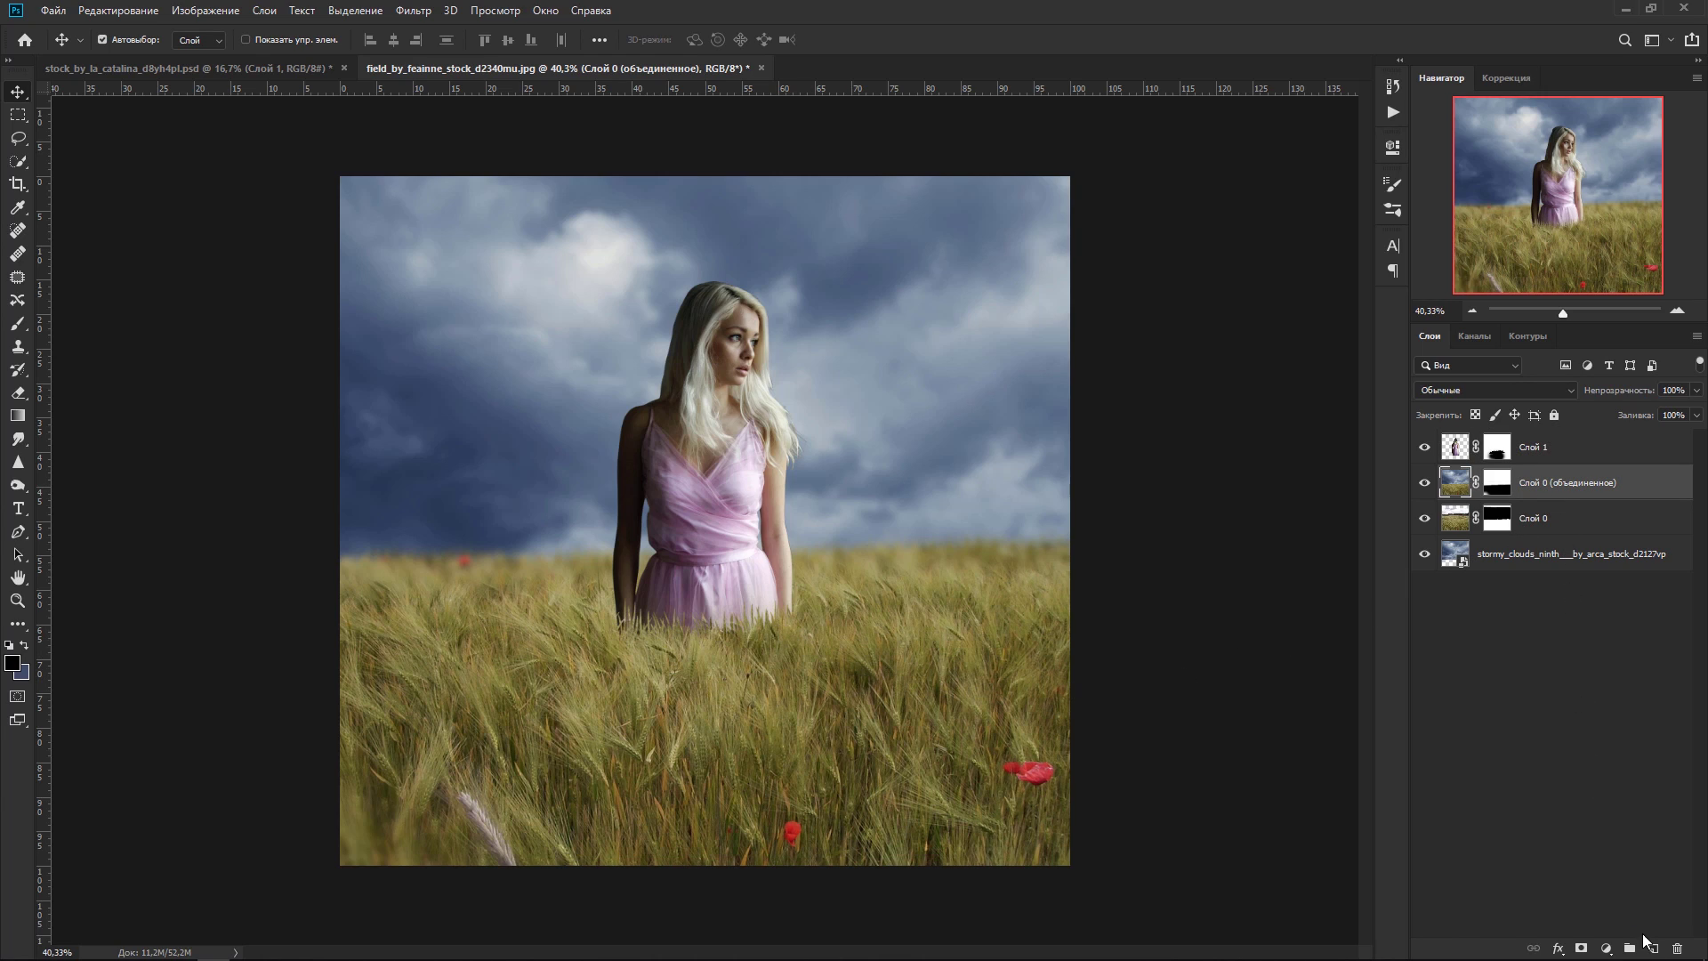
click(1652, 948)
key(b)
click(12, 662)
click(690, 686)
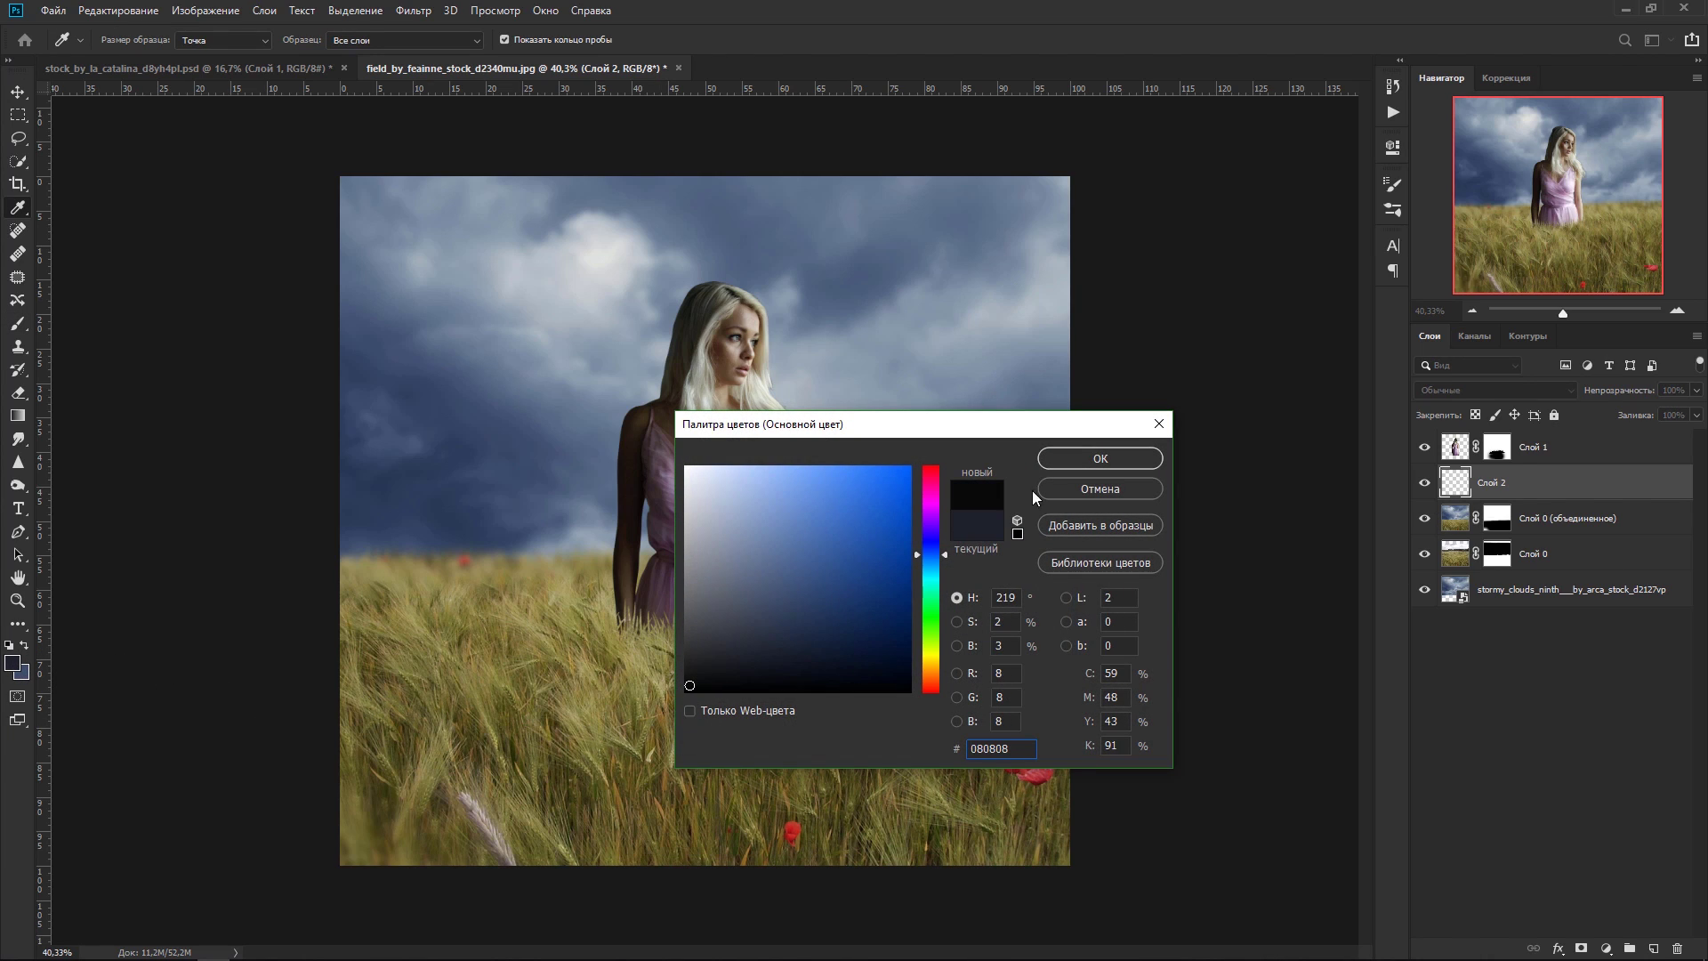
click(1092, 457)
Step: Paint a large soft dark spot on the new layer at the horizon, beside the woman's shaded arm
key(bracketright)
key(bracketright)
key(bracketright)
key(bracketright)
key(bracketright)
key(bracketright)
click(462, 554)
click(521, 561)
mouse_move(555, 566)
mouse_down()
mouse_move(462, 561)
mouse_move(519, 568)
mouse_up()
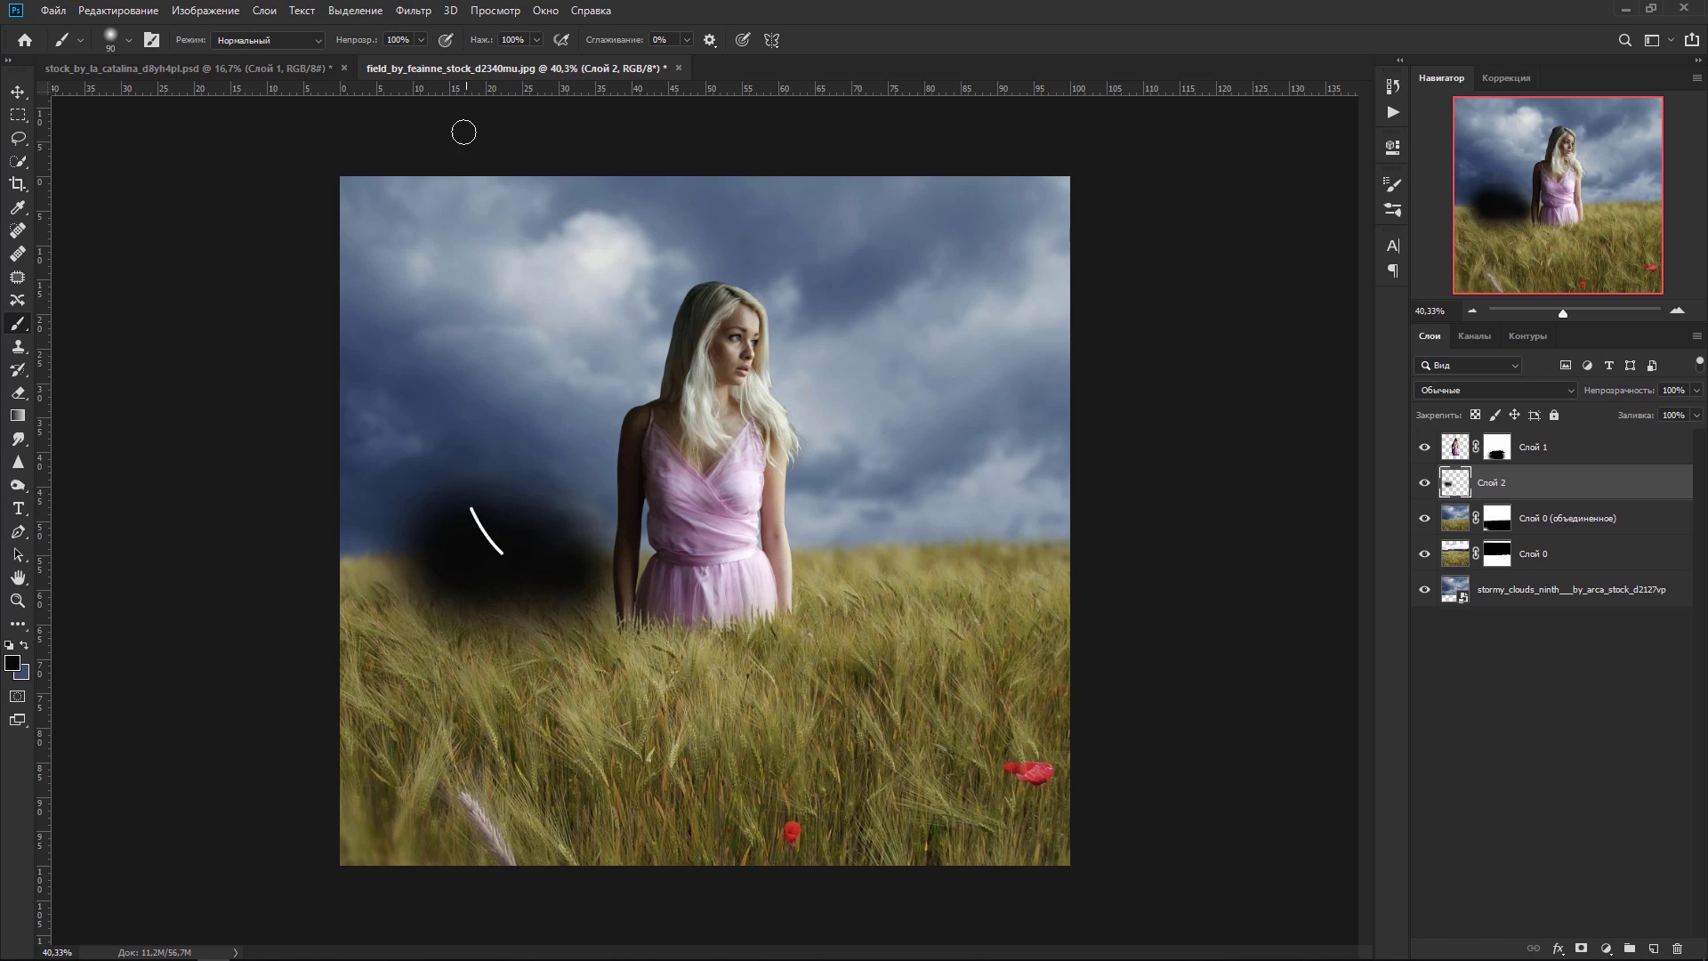
Step: Apply a Gaussian Blur with a 141.7 px radius to the dark spot beside the woman
click(424, 12)
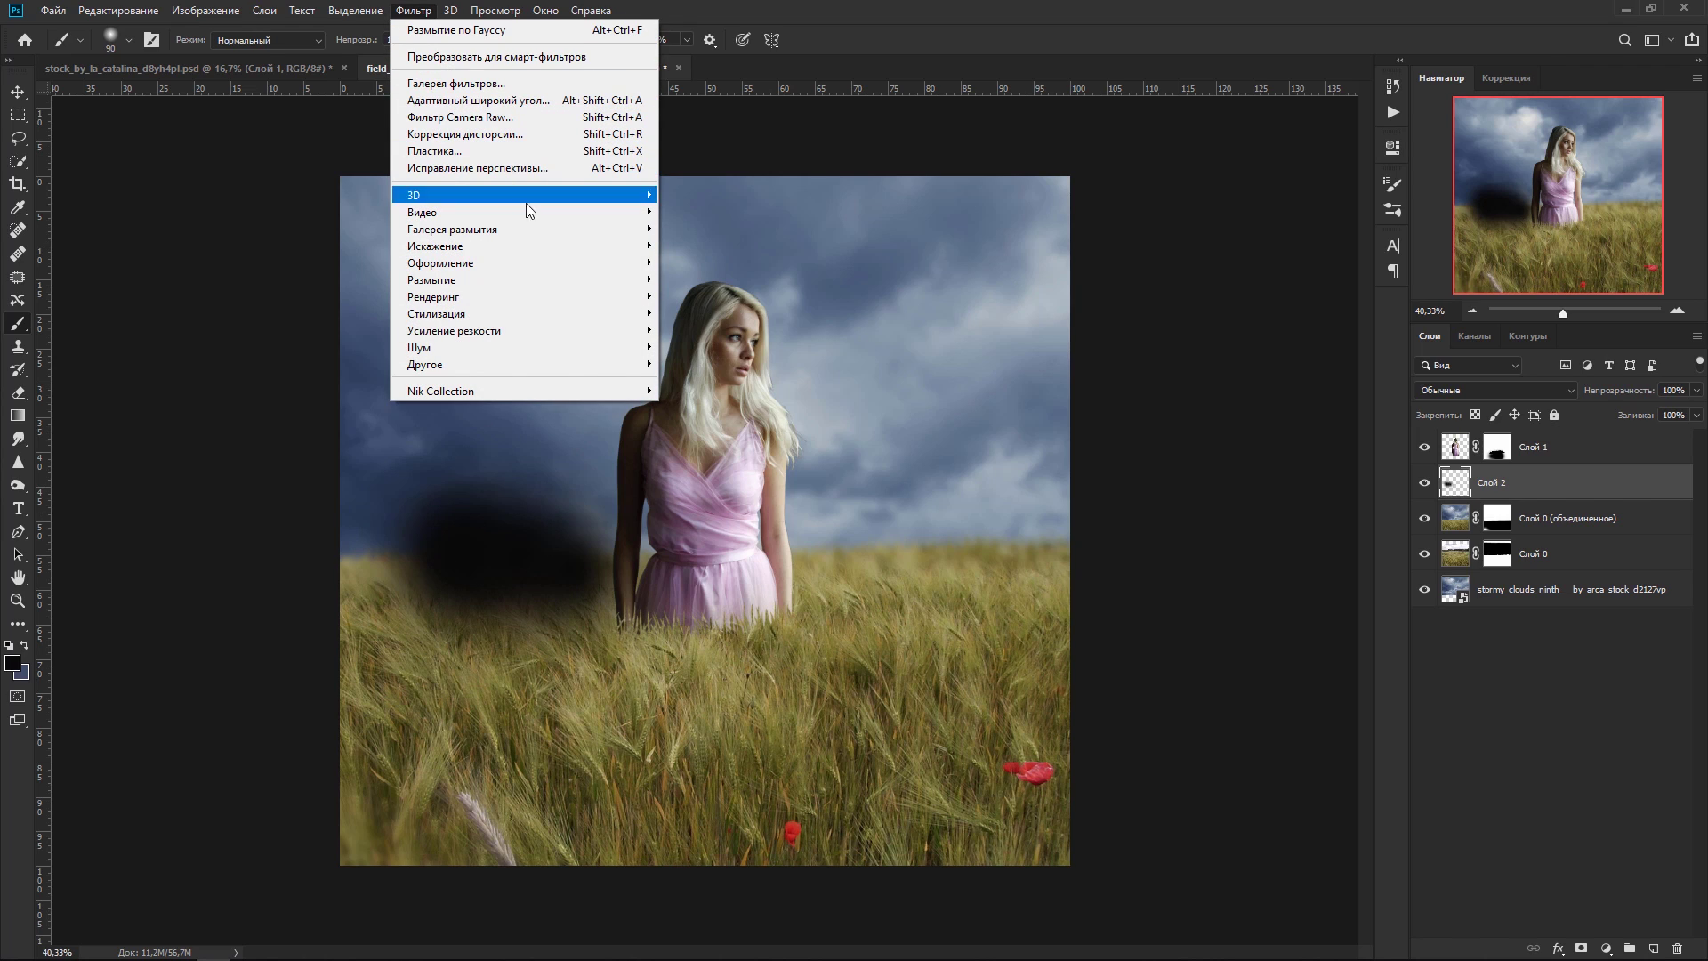
mouse_move(534, 300)
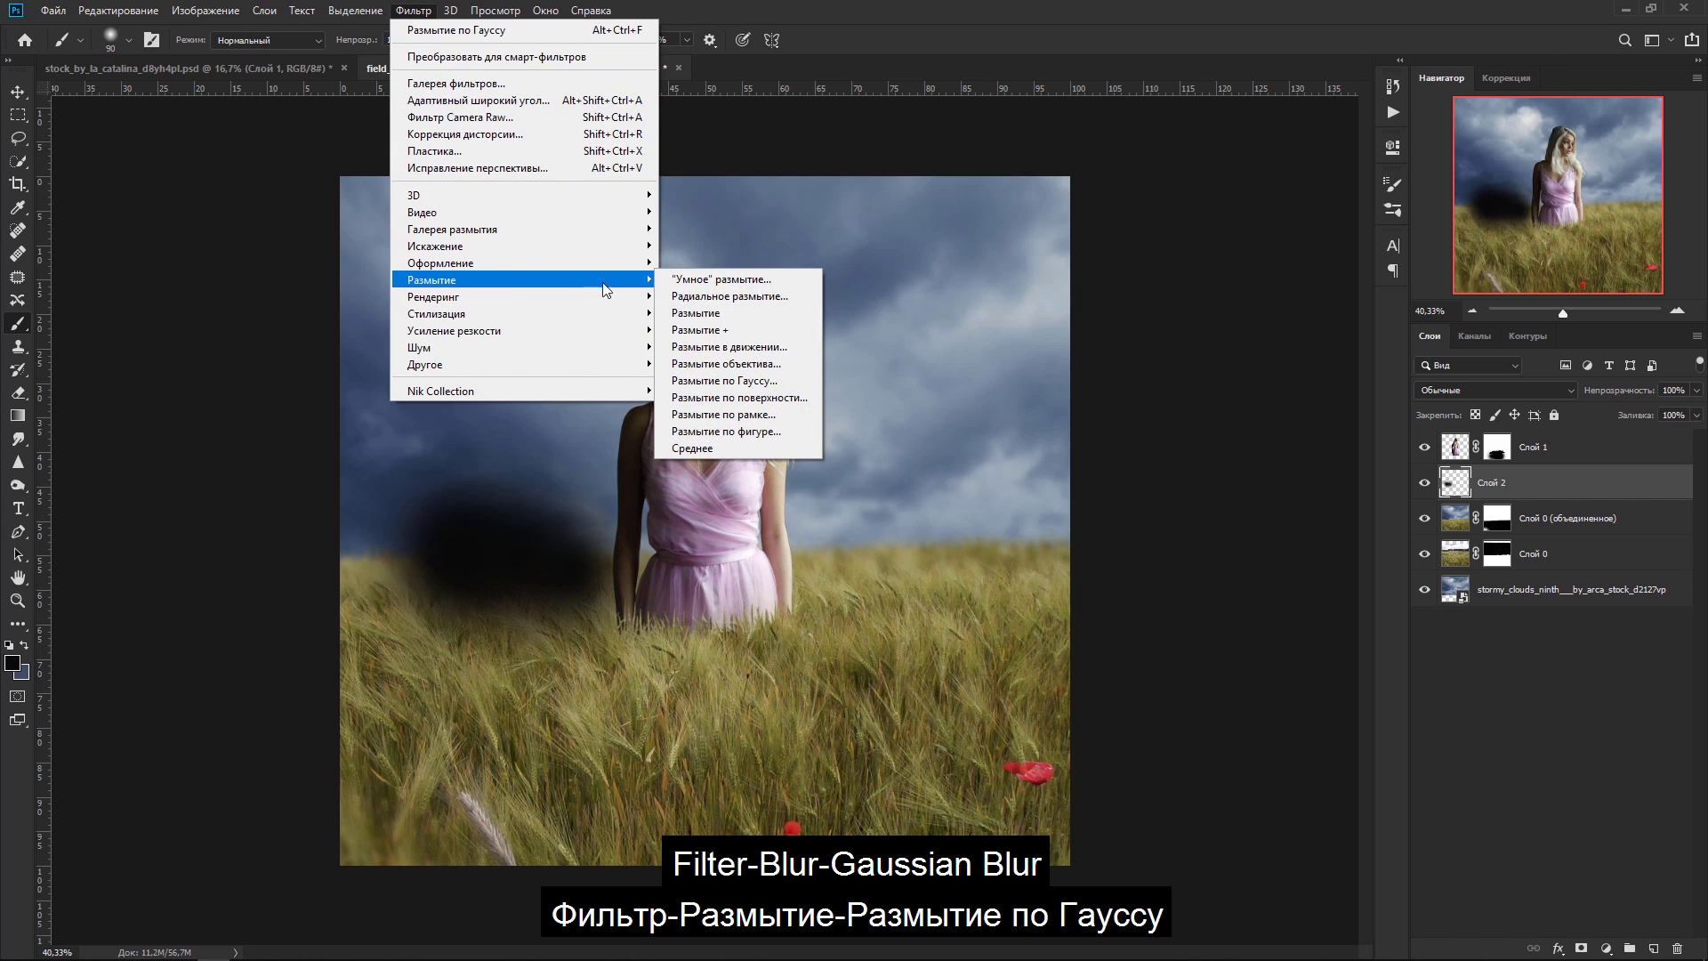
click(724, 381)
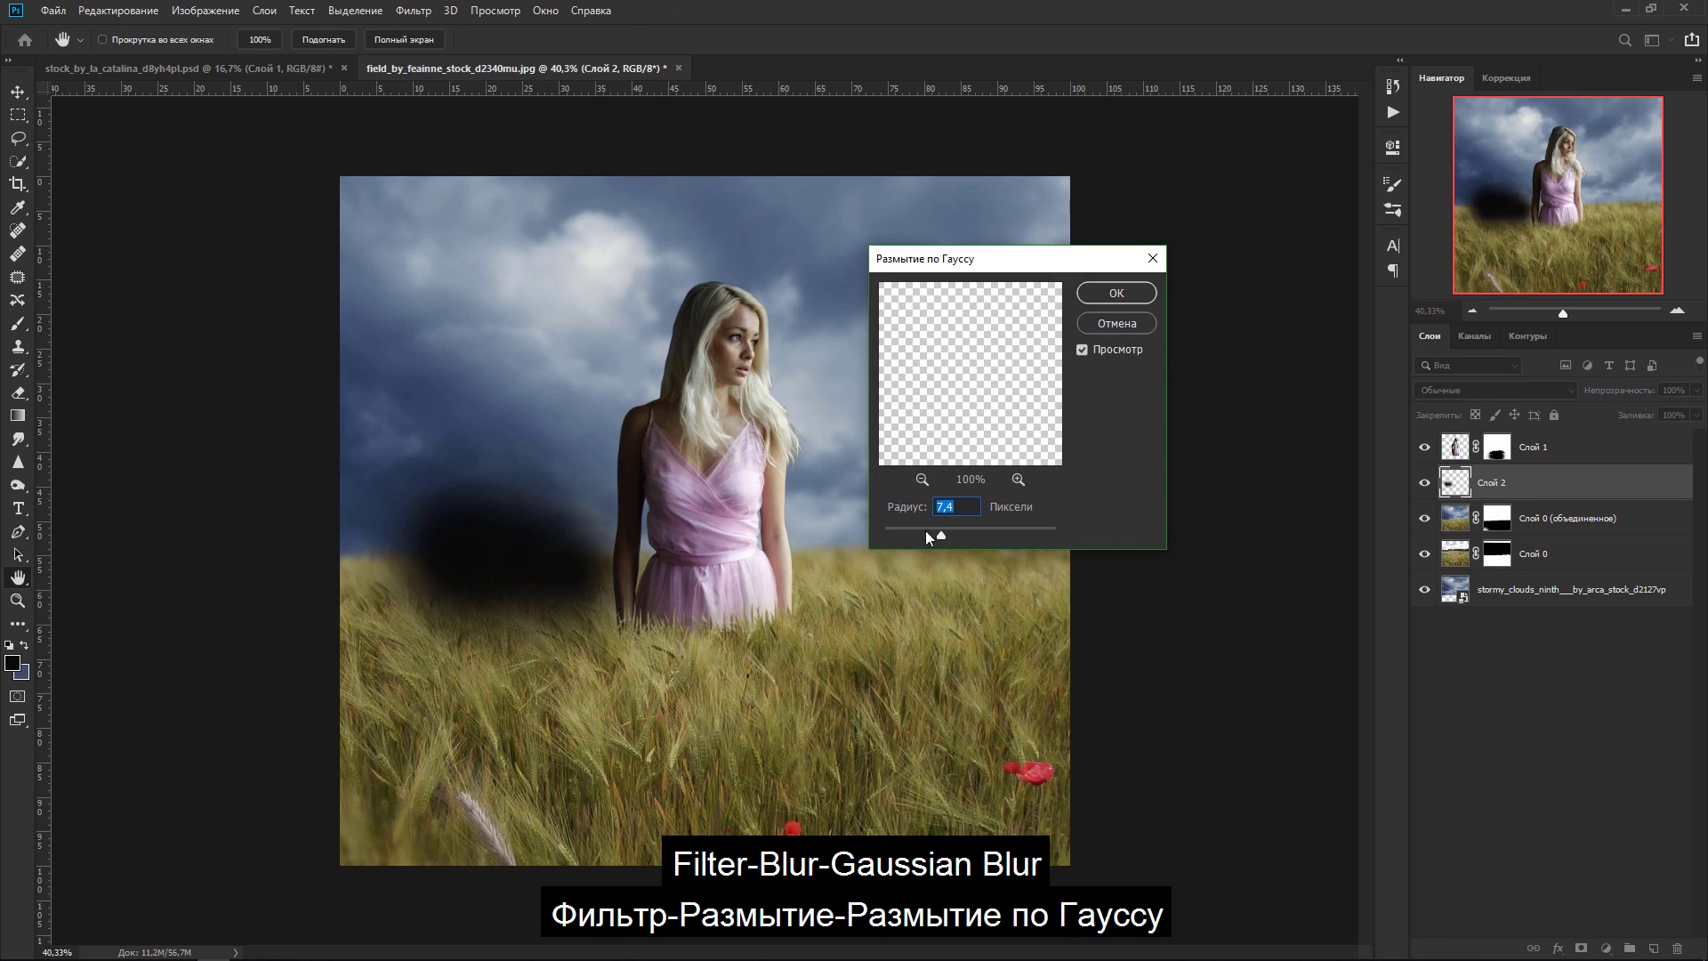
drag(942, 537, 1007, 539)
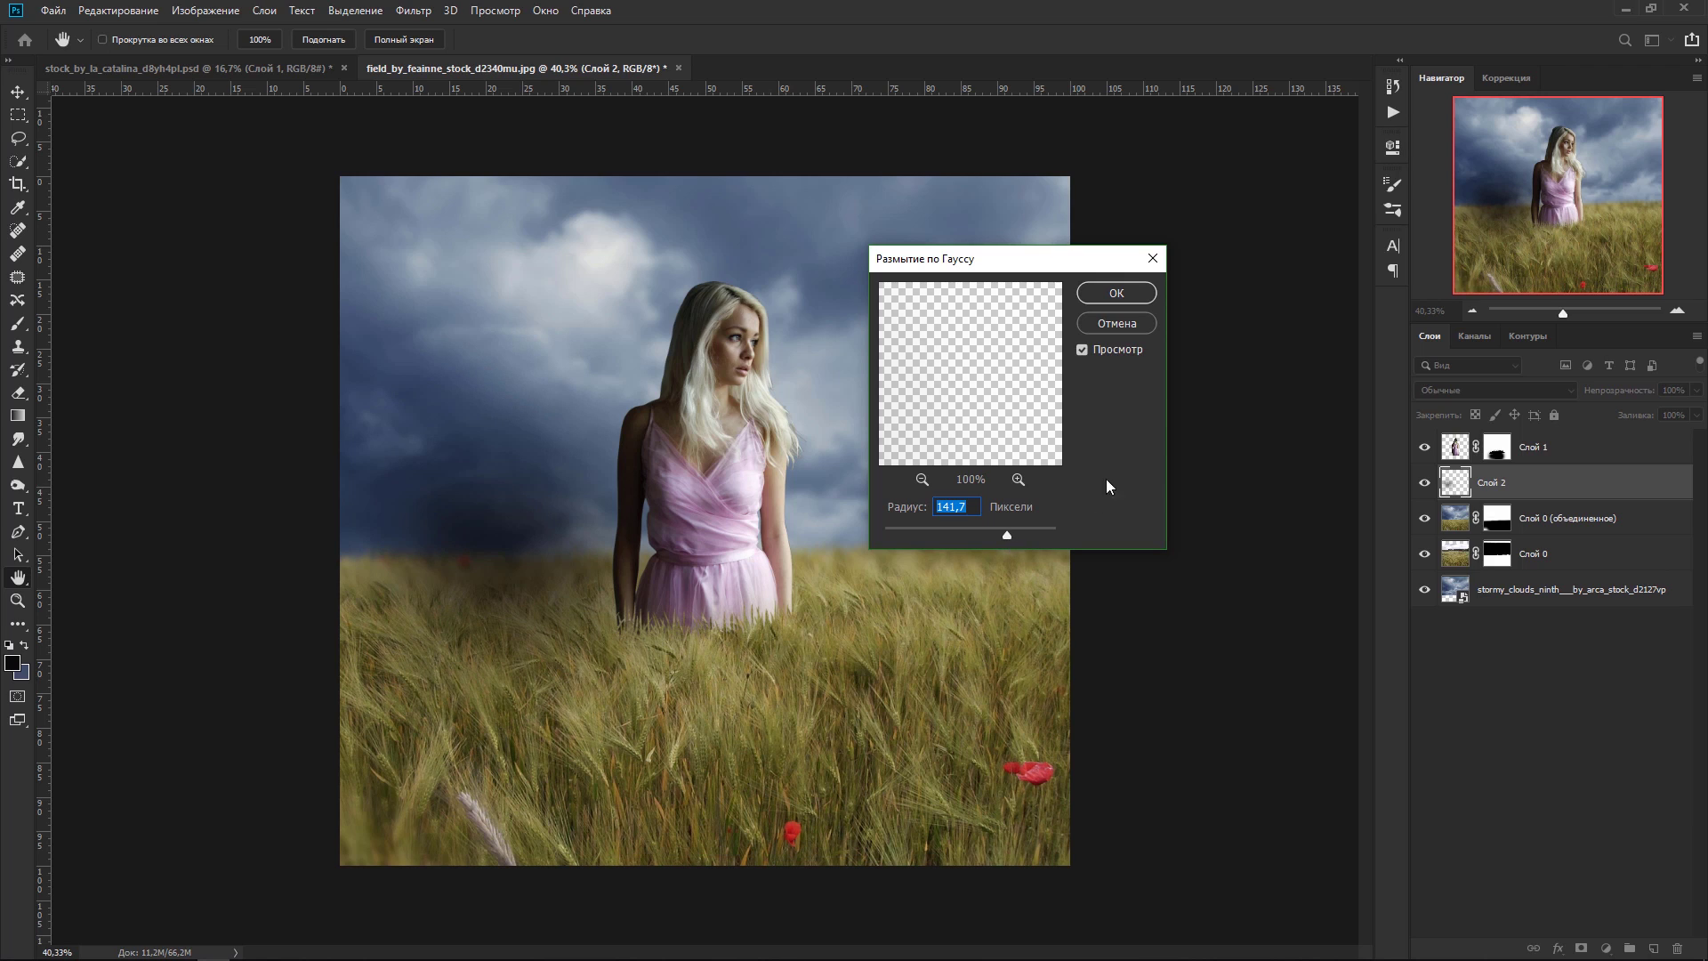
click(1121, 294)
key(b)
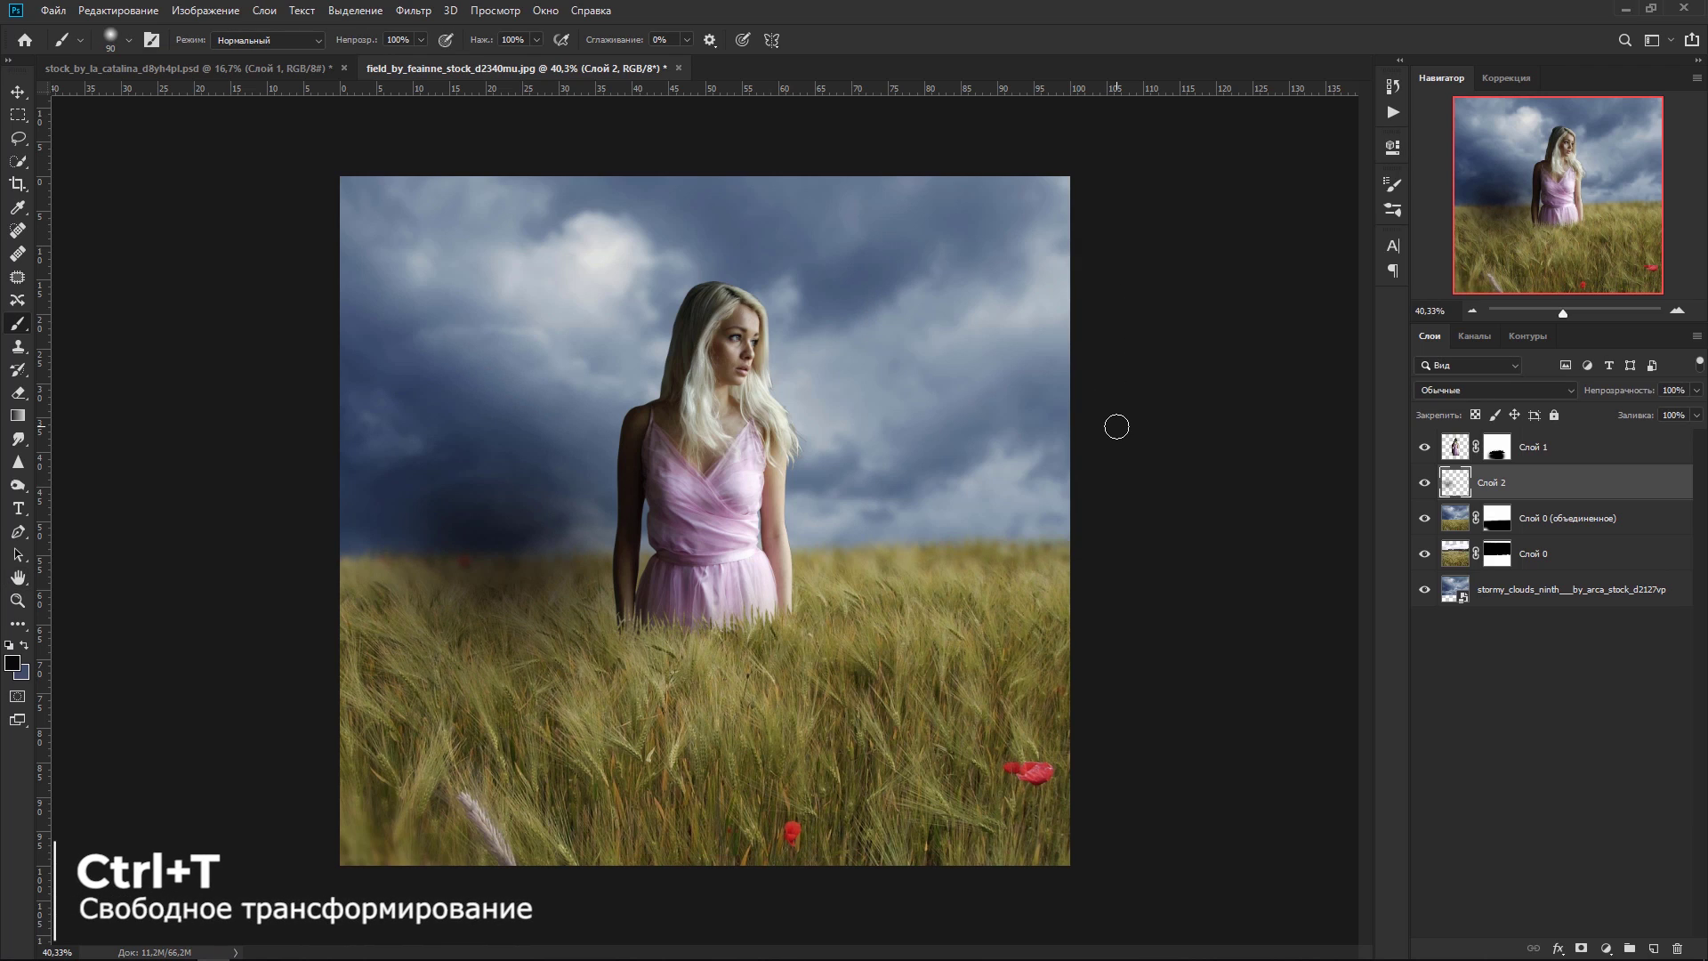
Step: Stretch the blurred dark haze horizontally to about 202% width at unchanged height and reposition it along the horizon
key(ctrl+t)
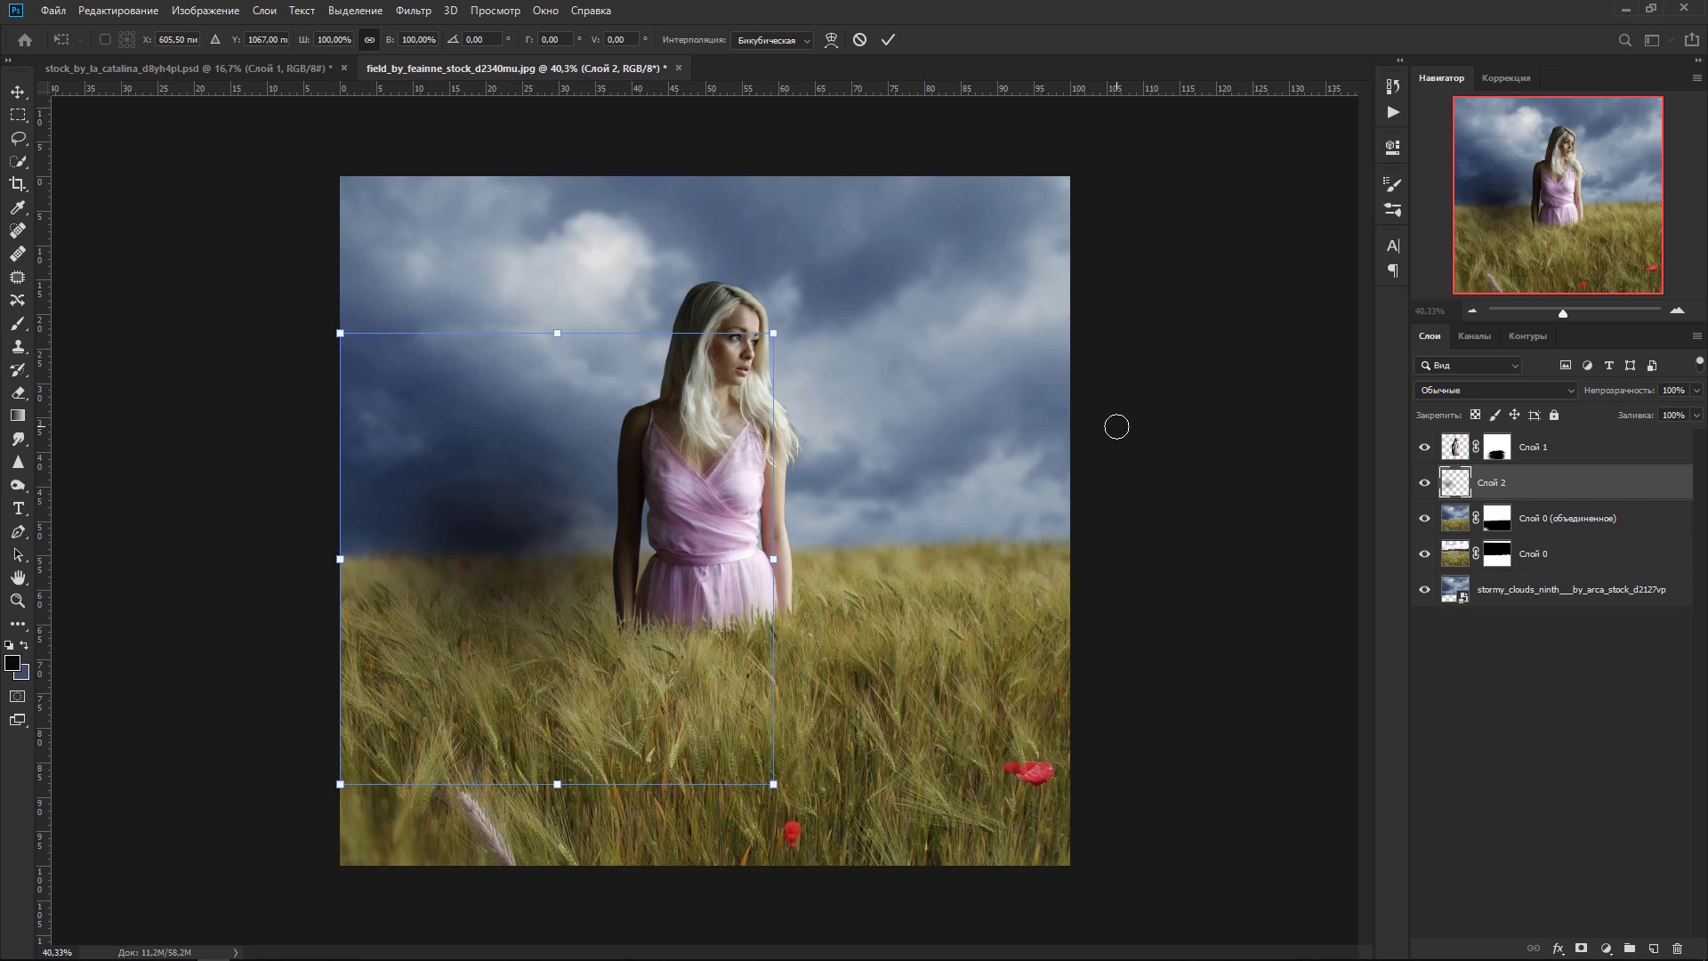
drag(341, 558, 183, 559)
drag(365, 612, 472, 616)
drag(279, 562, 162, 563)
drag(457, 602, 526, 607)
drag(245, 562, 77, 564)
drag(530, 598, 609, 615)
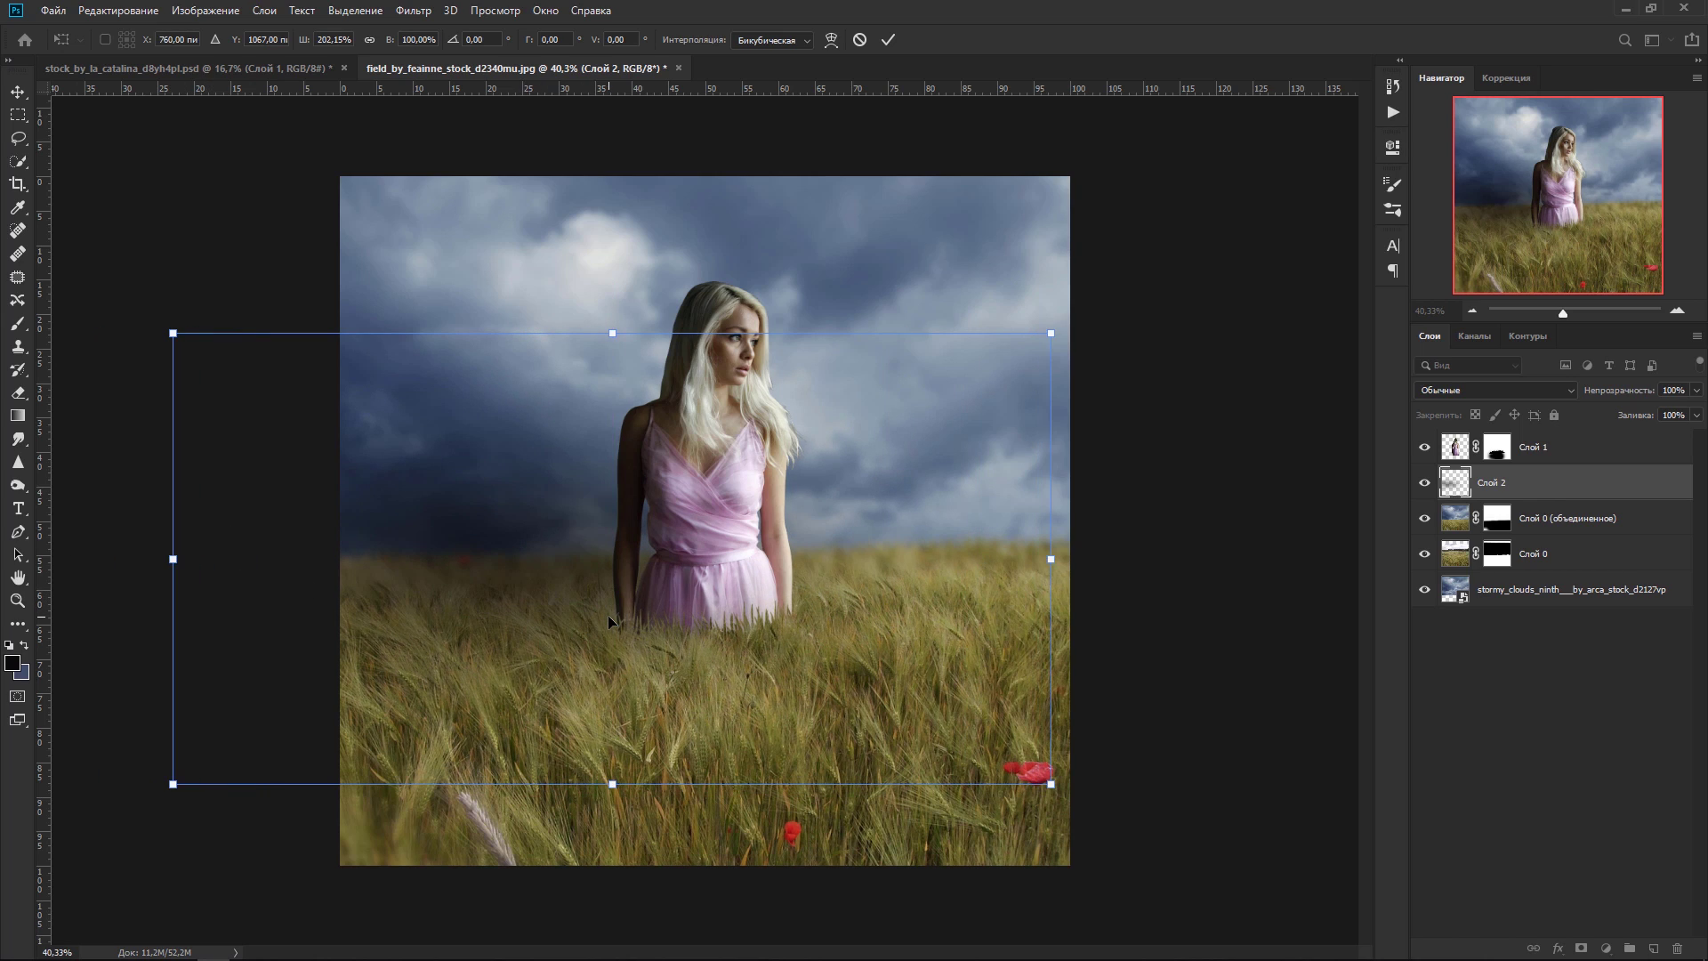
click(887, 39)
key(b)
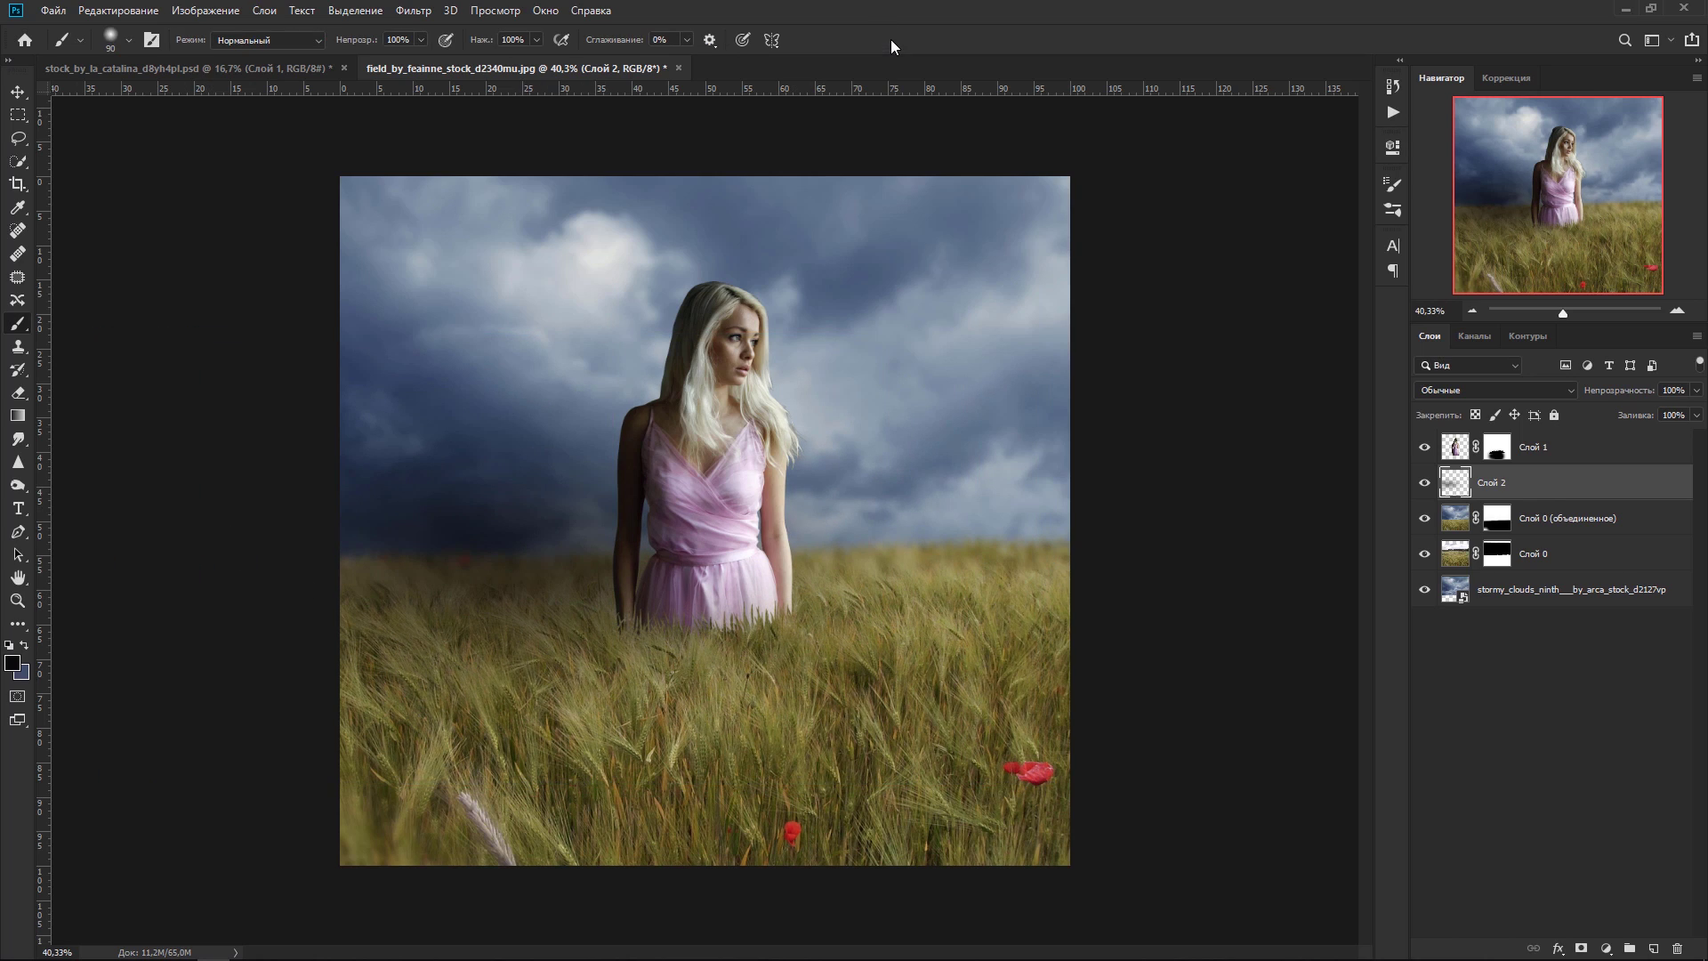
Step: Add a mask to the dark haze layer and hide the haze over the foreground grass and the clouds with a large soft black brush
click(1579, 948)
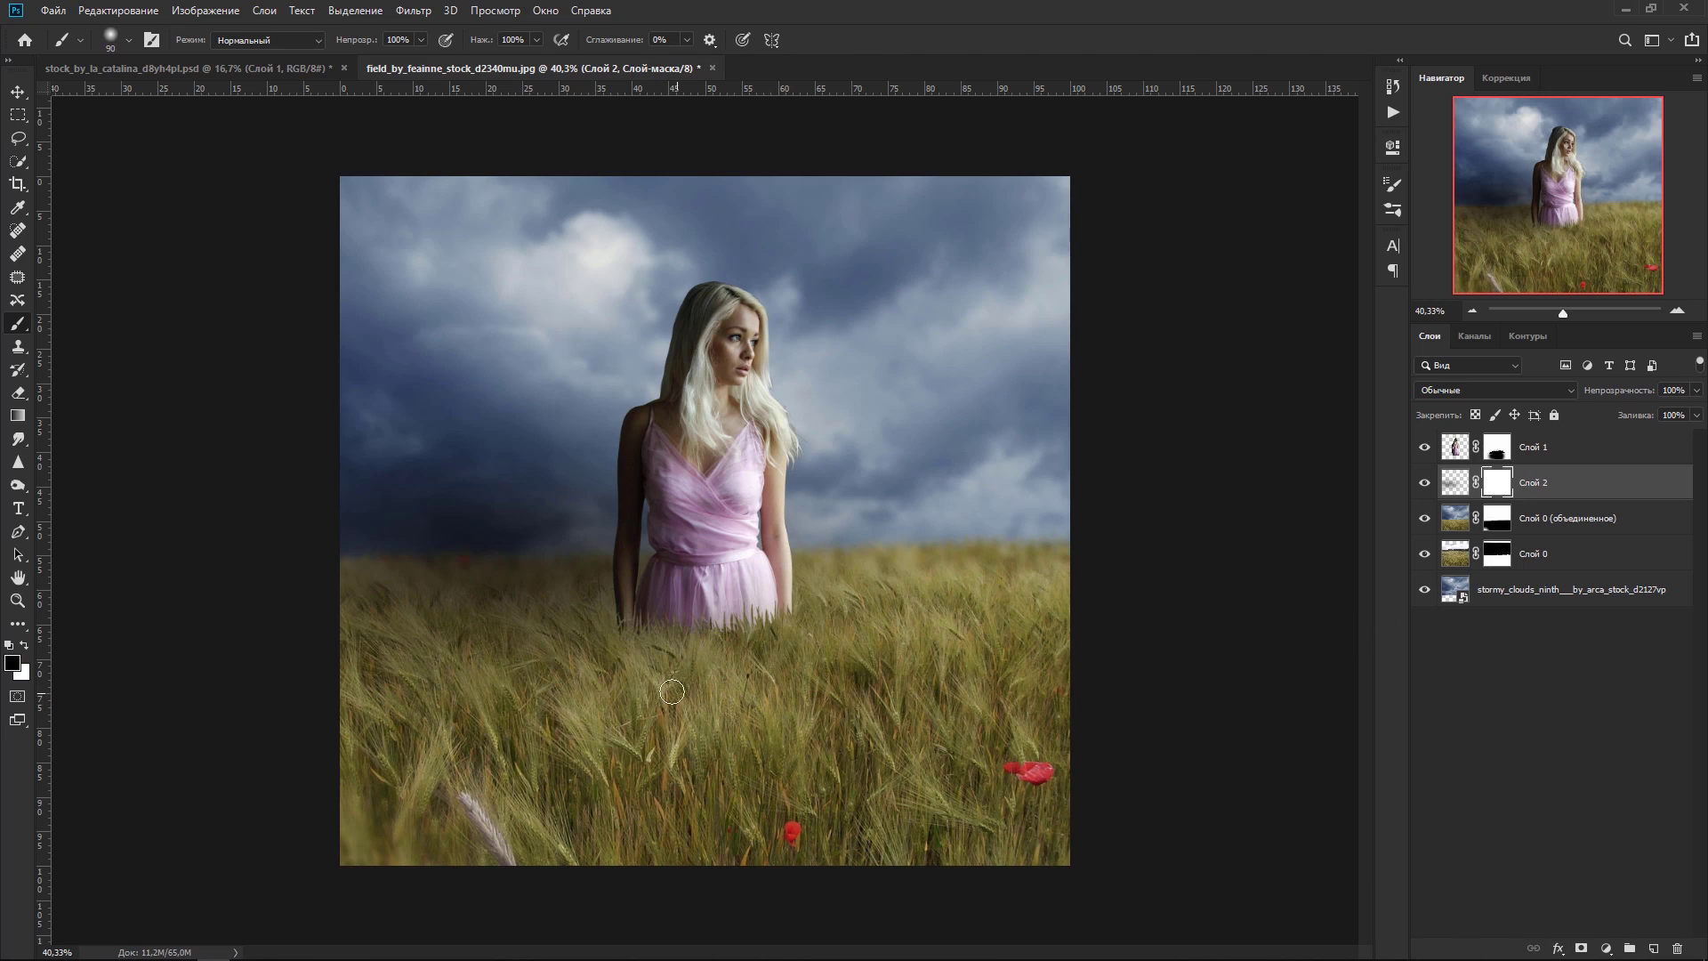
key(bracketright)
key(bracketright)
mouse_move(654, 673)
mouse_down()
mouse_move(758, 674)
mouse_move(584, 731)
mouse_move(498, 699)
mouse_up()
mouse_move(100, 554)
mouse_down()
mouse_move(549, 426)
mouse_move(305, 450)
mouse_move(477, 462)
mouse_up()
Step: Restore part of the dark haze in the grass just below the horizon by painting white on its mask at 250 px
key(x)
key(bracketleft)
key(bracketleft)
key(bracketleft)
mouse_move(495, 584)
mouse_down()
mouse_move(346, 594)
mouse_move(585, 592)
mouse_move(505, 619)
mouse_up()
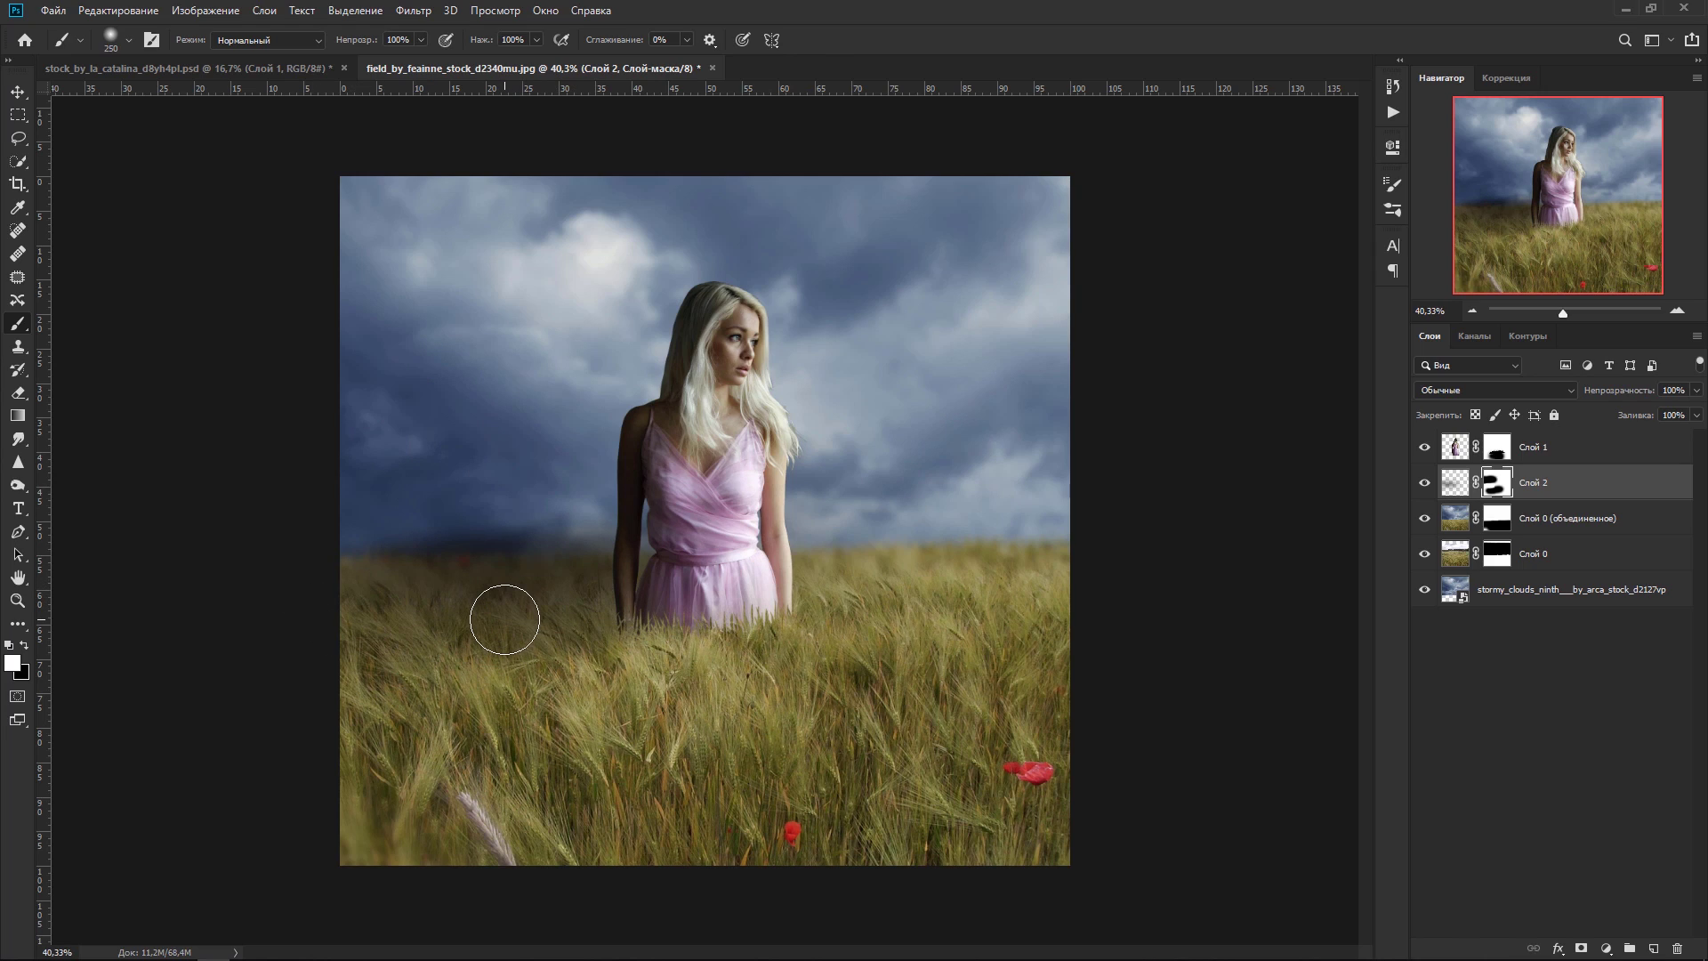
Step: Refine the haze mask near the horizon in black with brush sizes up to 400 px and set the layer opacity to 92%
key(bracketright)
key(bracketright)
key(bracketright)
key(bracketright)
key(bracketright)
key(bracketright)
key(bracketright)
key(bracketright)
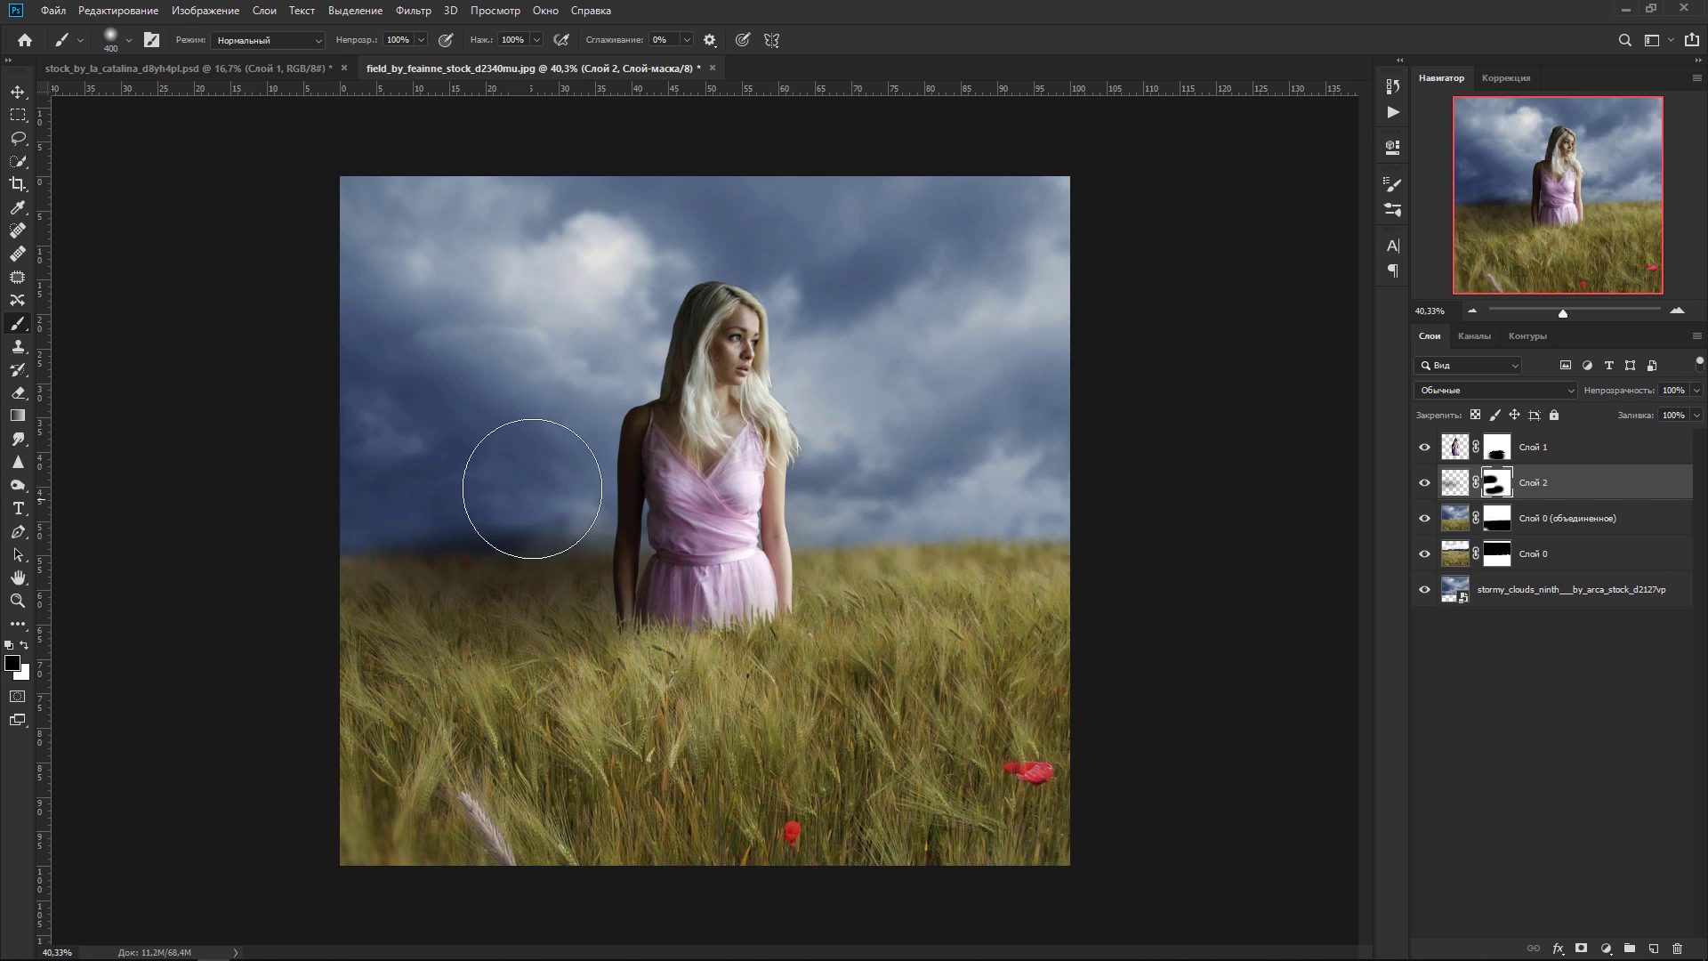
key(bracketleft)
key(bracketleft)
key(bracketleft)
key(bracketleft)
key(bracketleft)
key(bracketleft)
key(bracketleft)
key(bracketleft)
key(bracketleft)
key(bracketleft)
key(bracketleft)
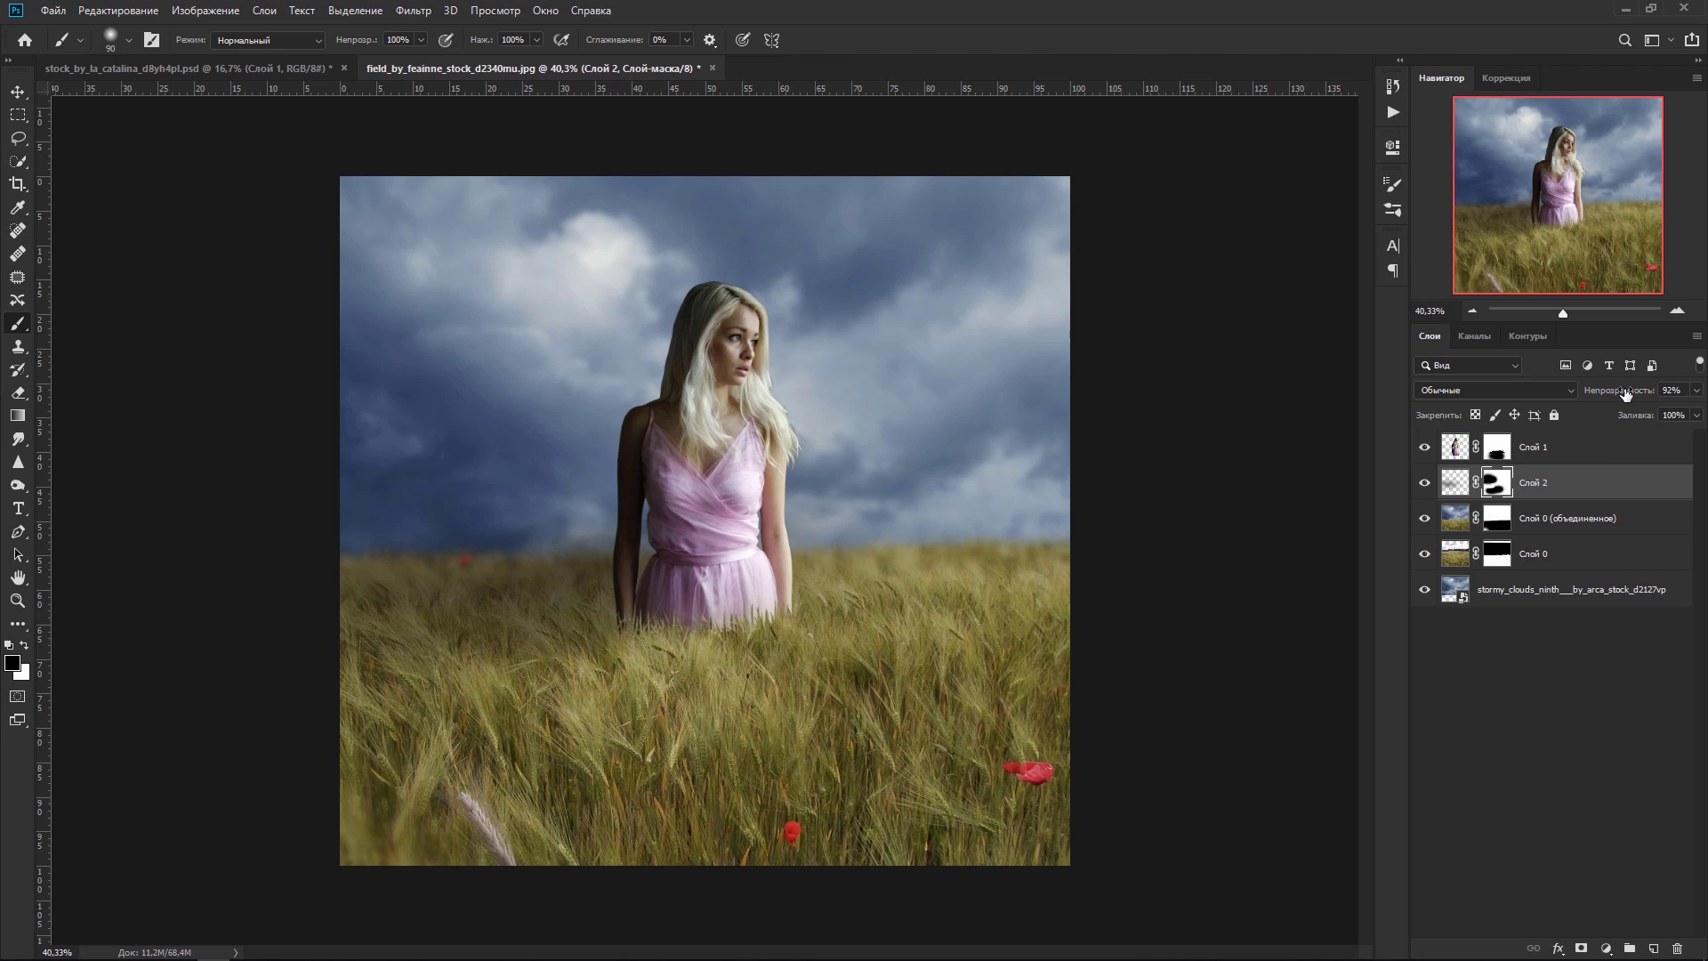
Step: Transform the haze layer to about 104.6% width and 94.9% height, rotate it 3.39°, and shift it slightly down
key(ctrl+t)
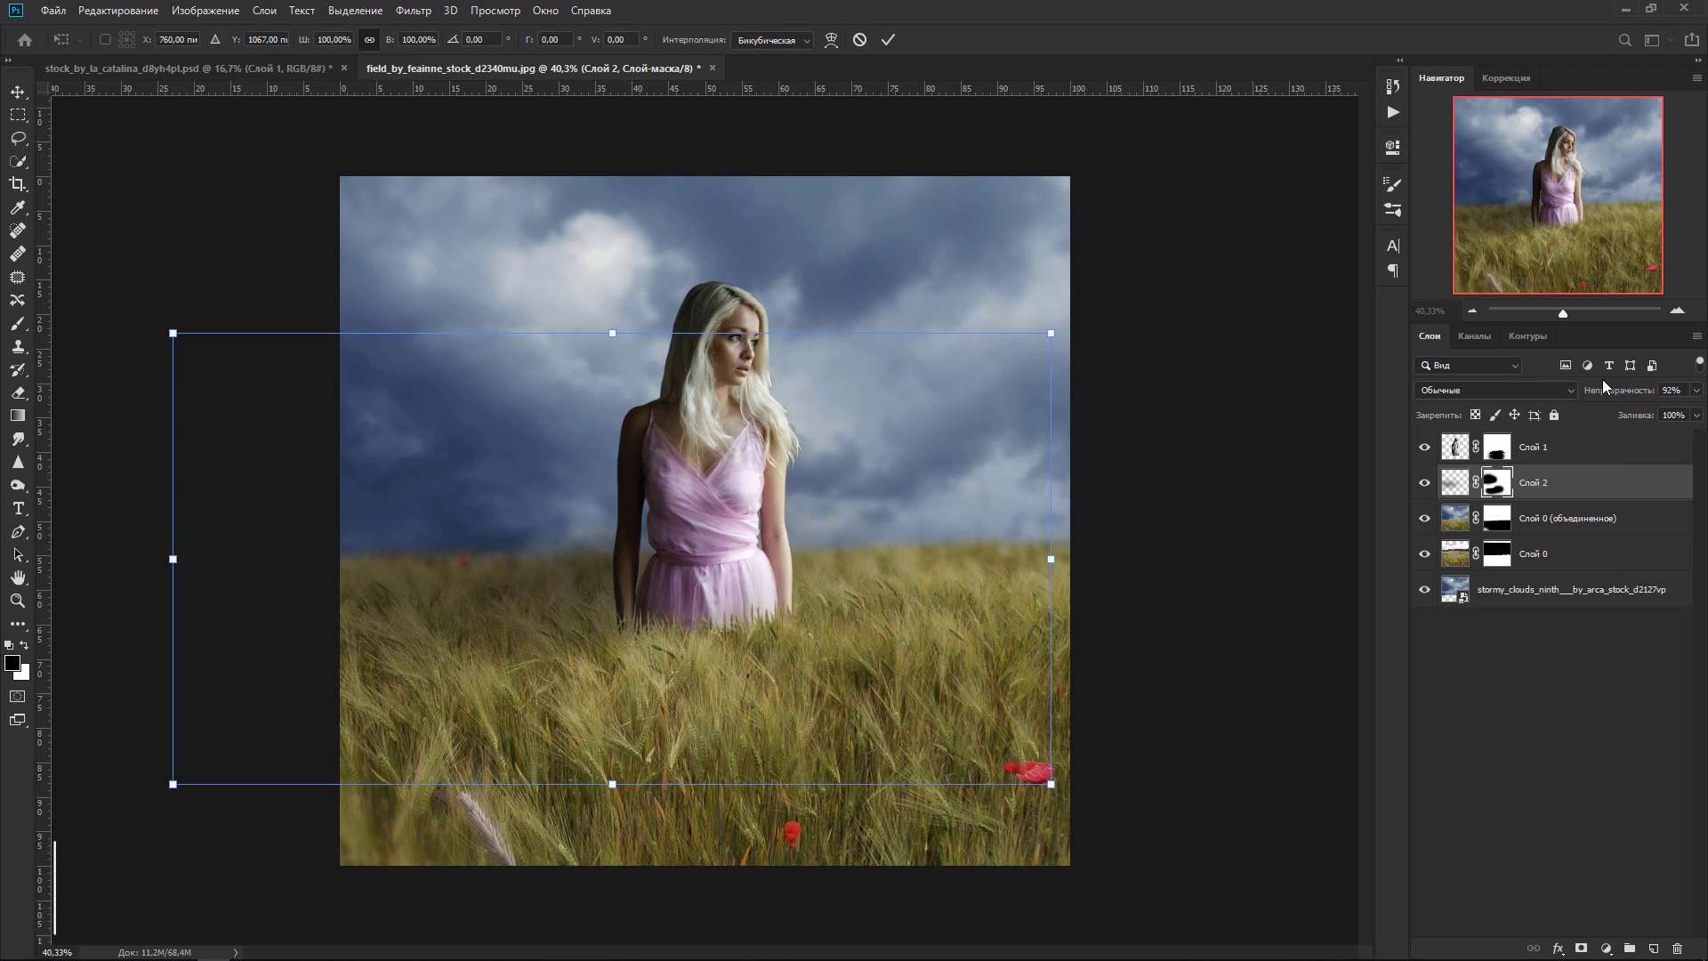
drag(173, 559, 84, 559)
drag(495, 574, 535, 576)
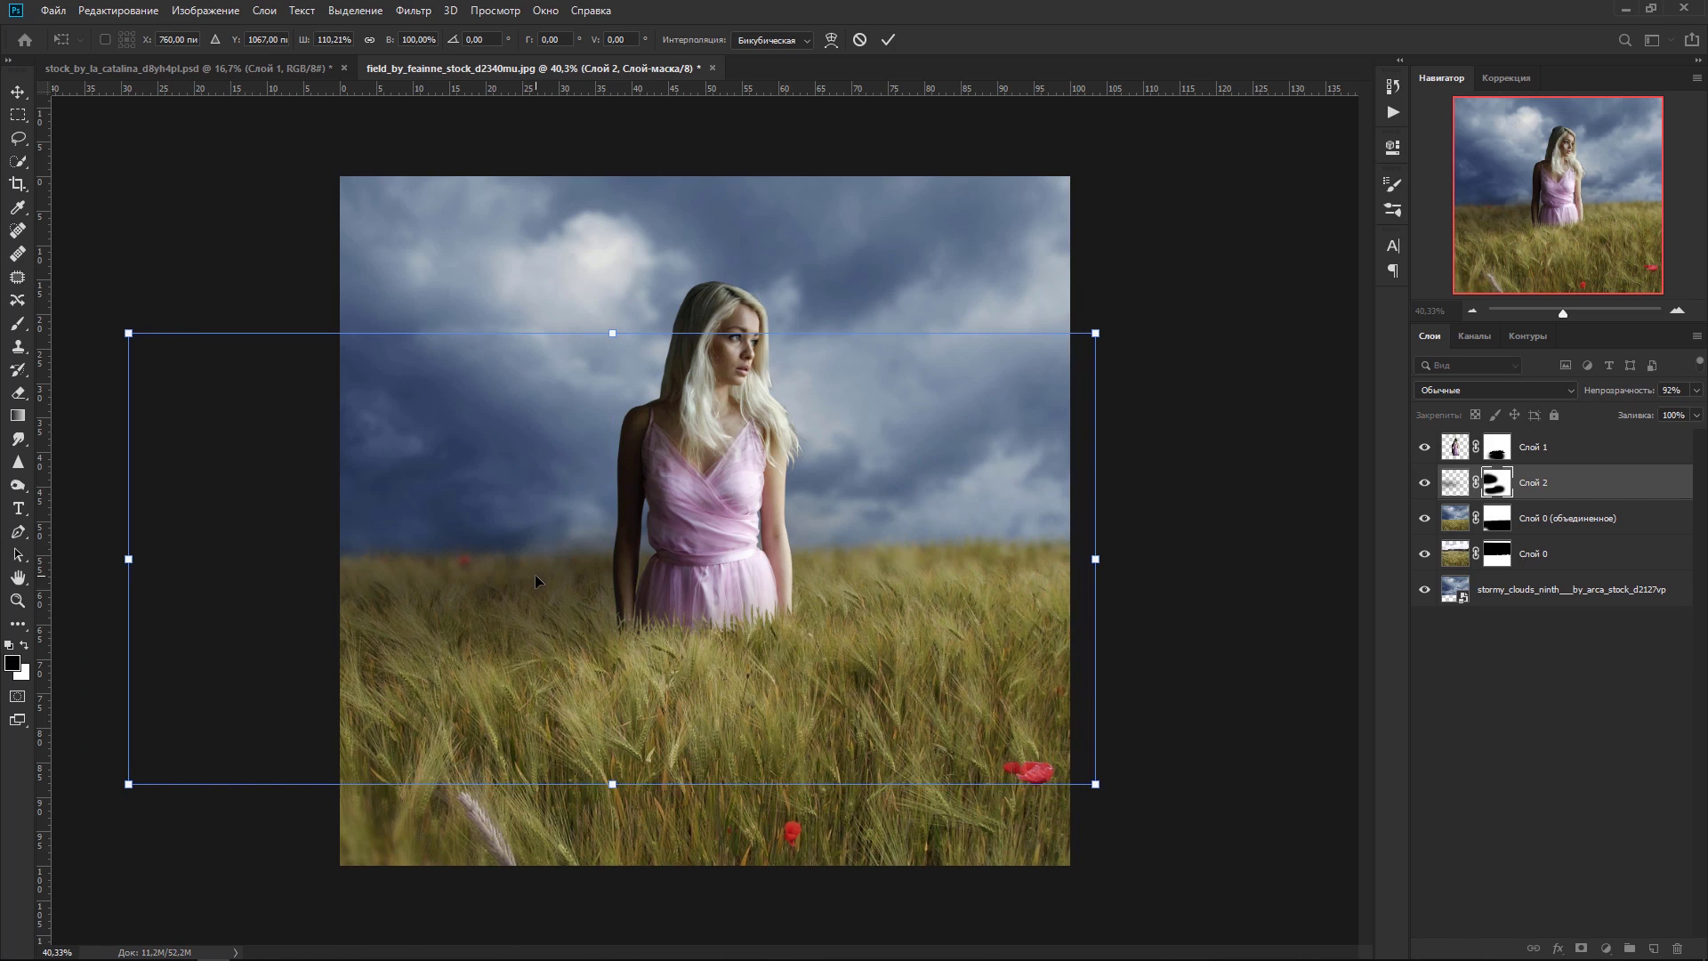
drag(1180, 319, 1171, 334)
drag(691, 608, 701, 610)
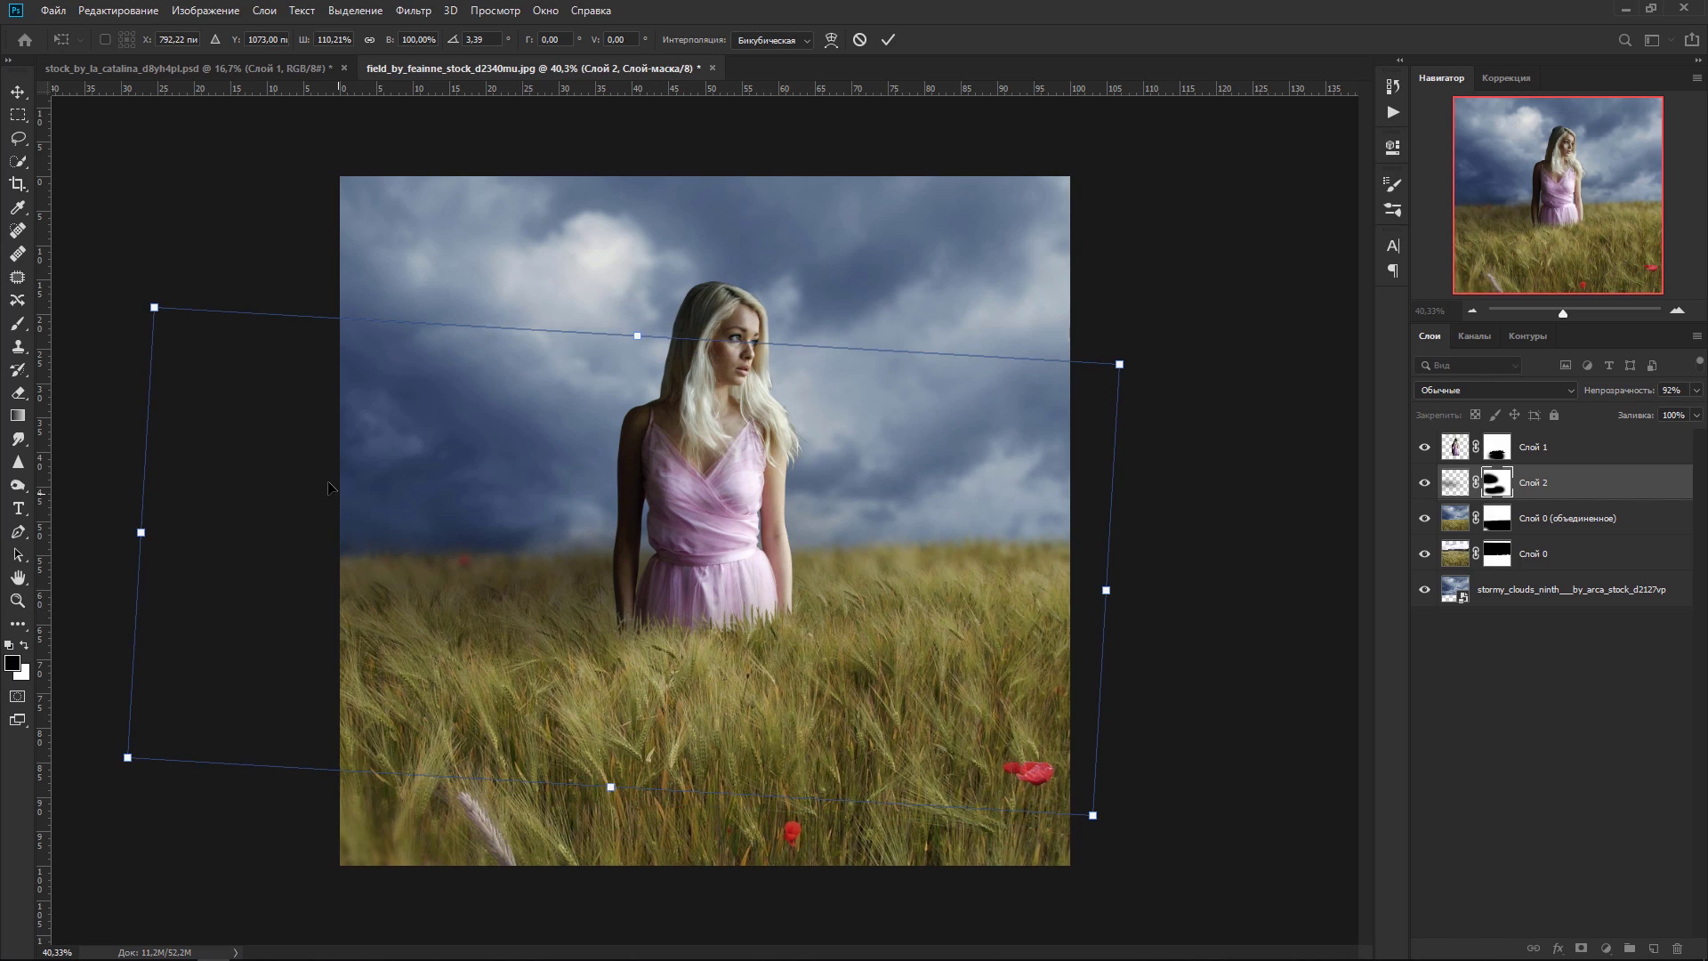
drag(639, 333, 635, 358)
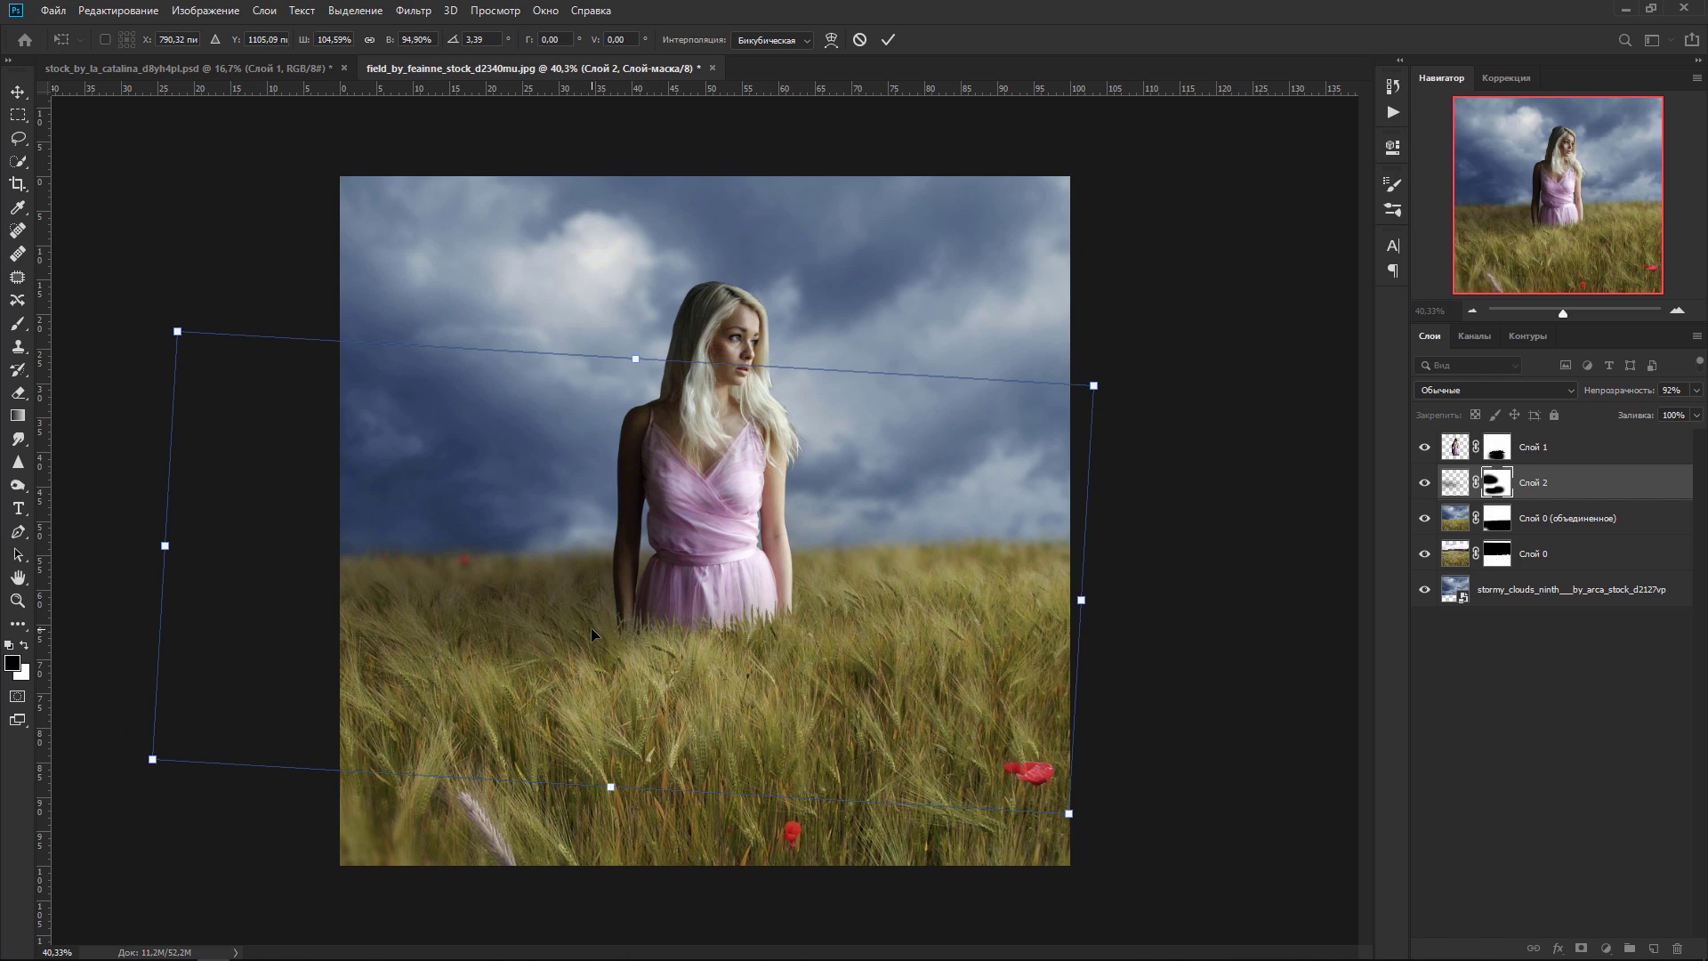
click(887, 48)
key(b)
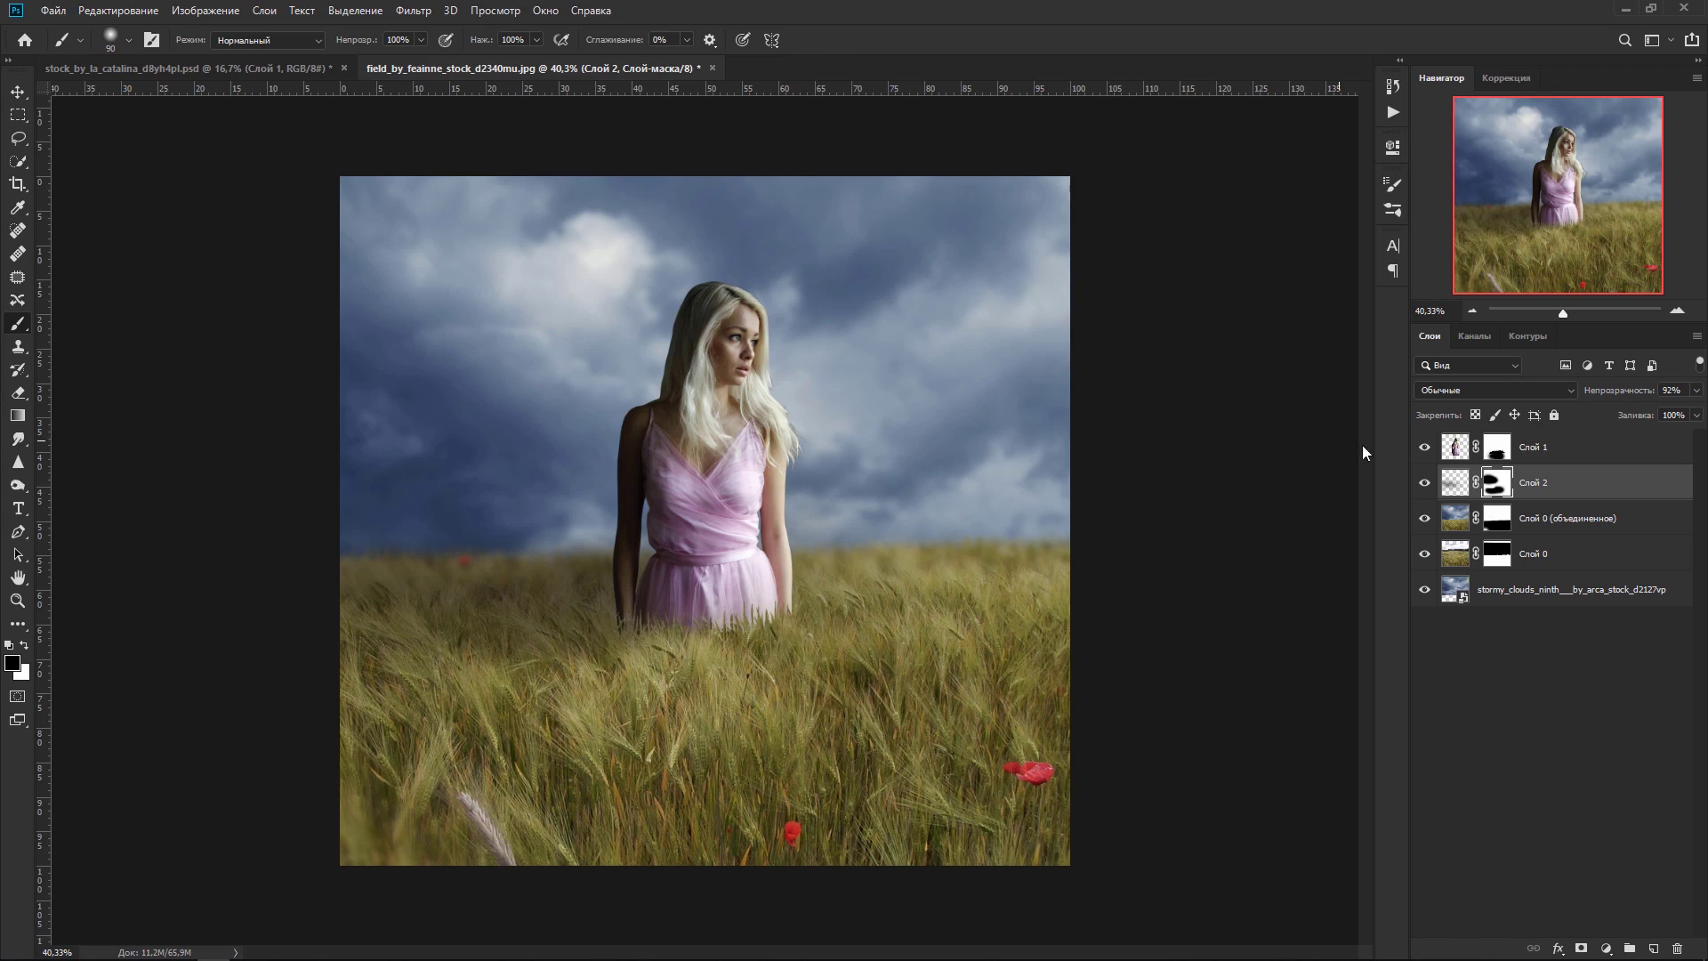
Step: Duplicate the woman's layer and apply the layer mask on the duplicate
click(1455, 453)
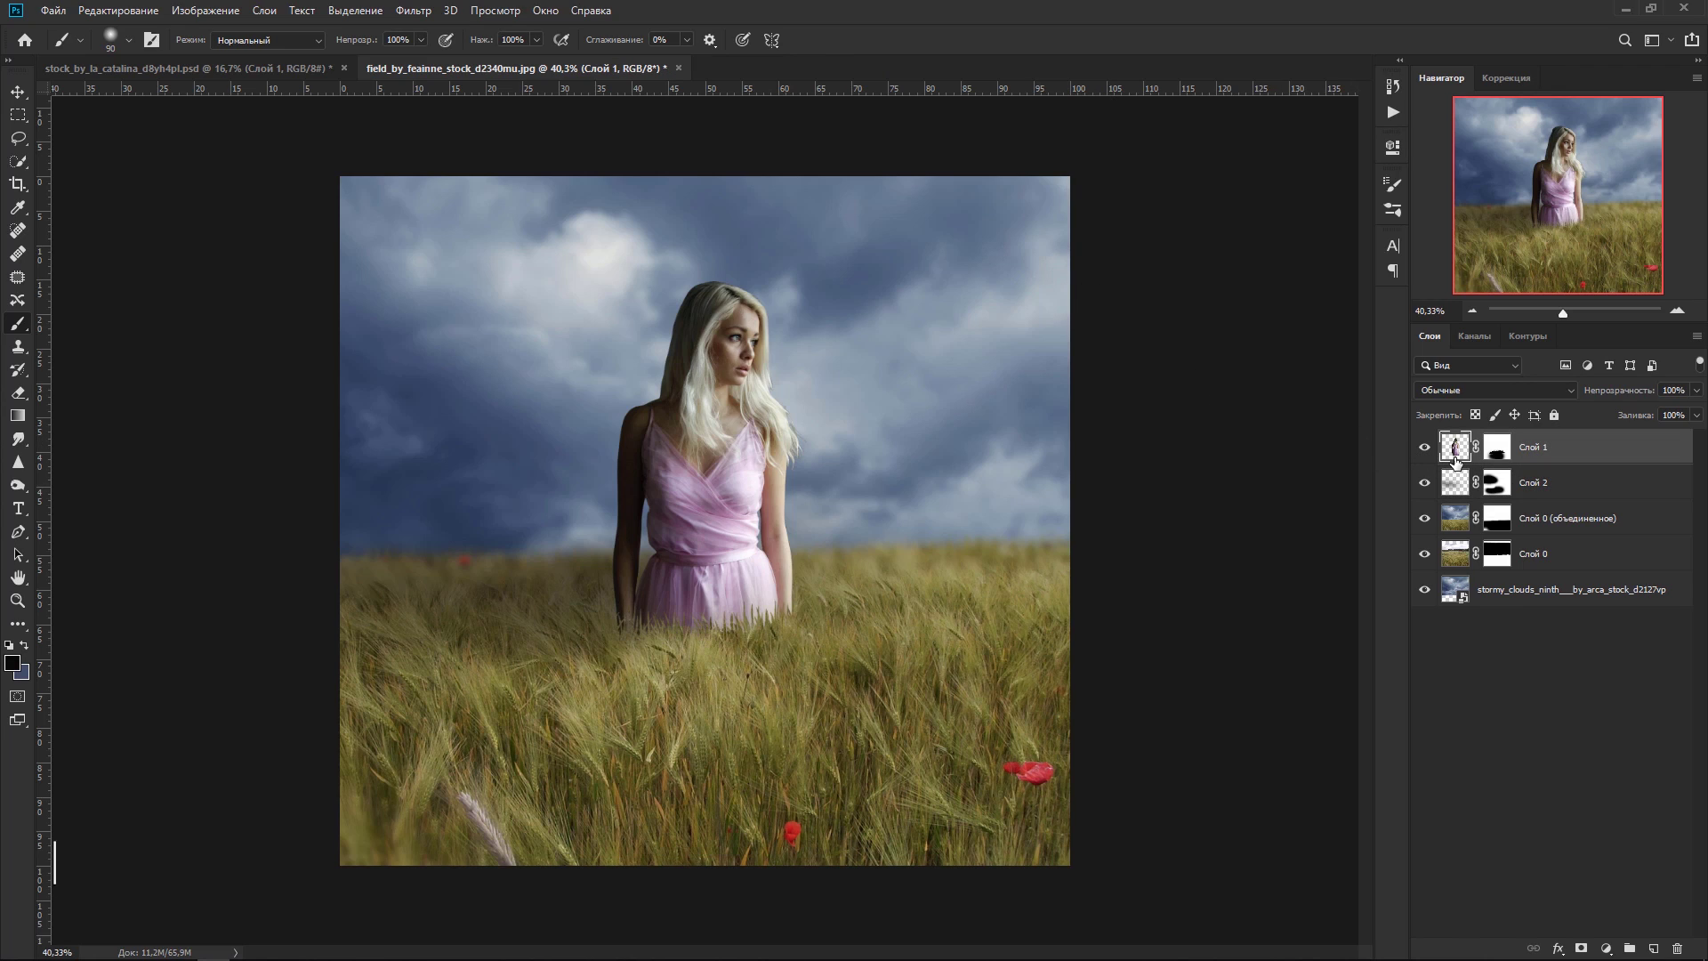
key(ctrl+j)
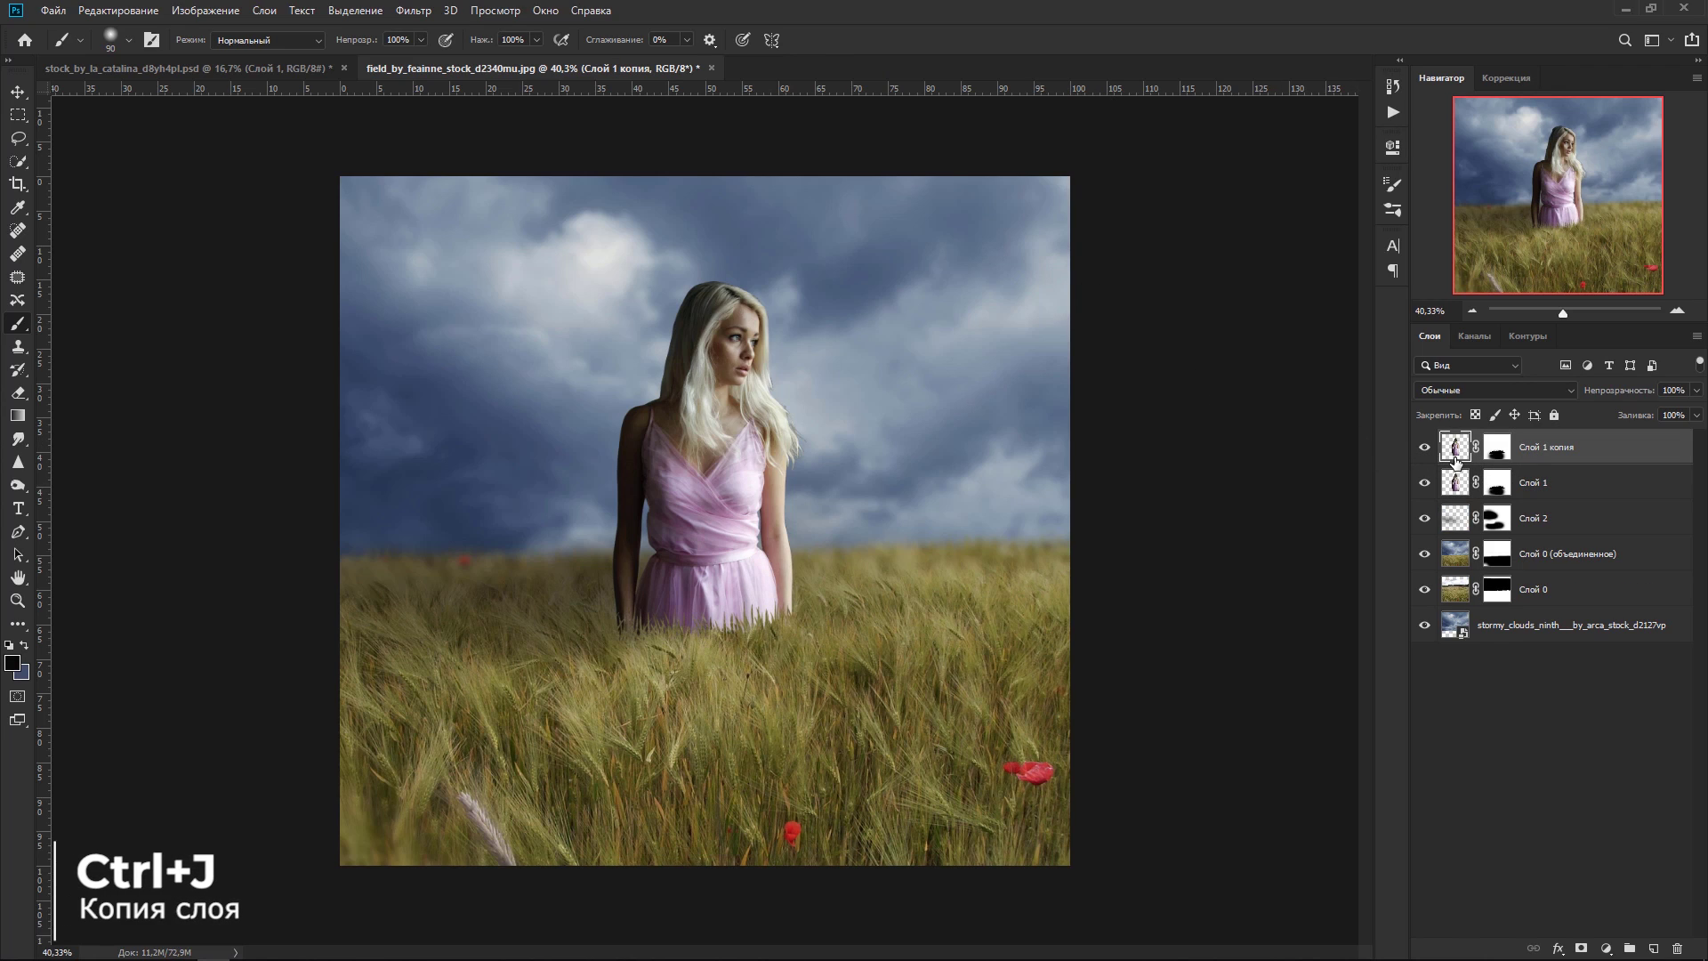
click(1510, 455)
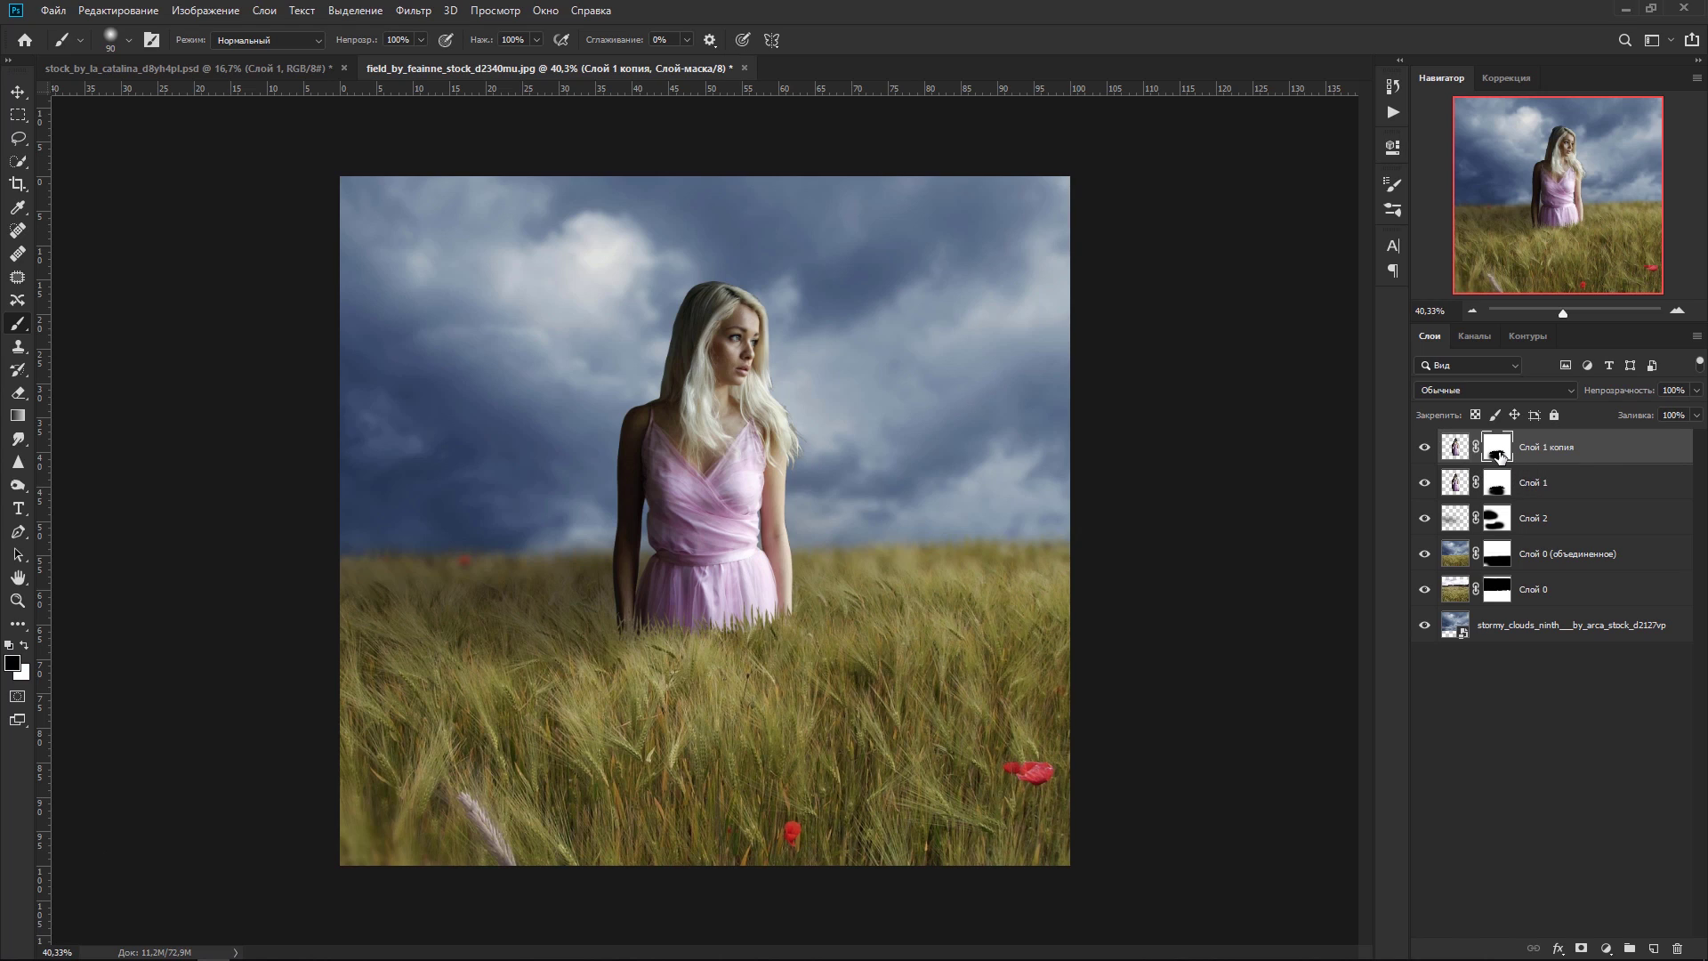
right_click(1510, 456)
click(1509, 505)
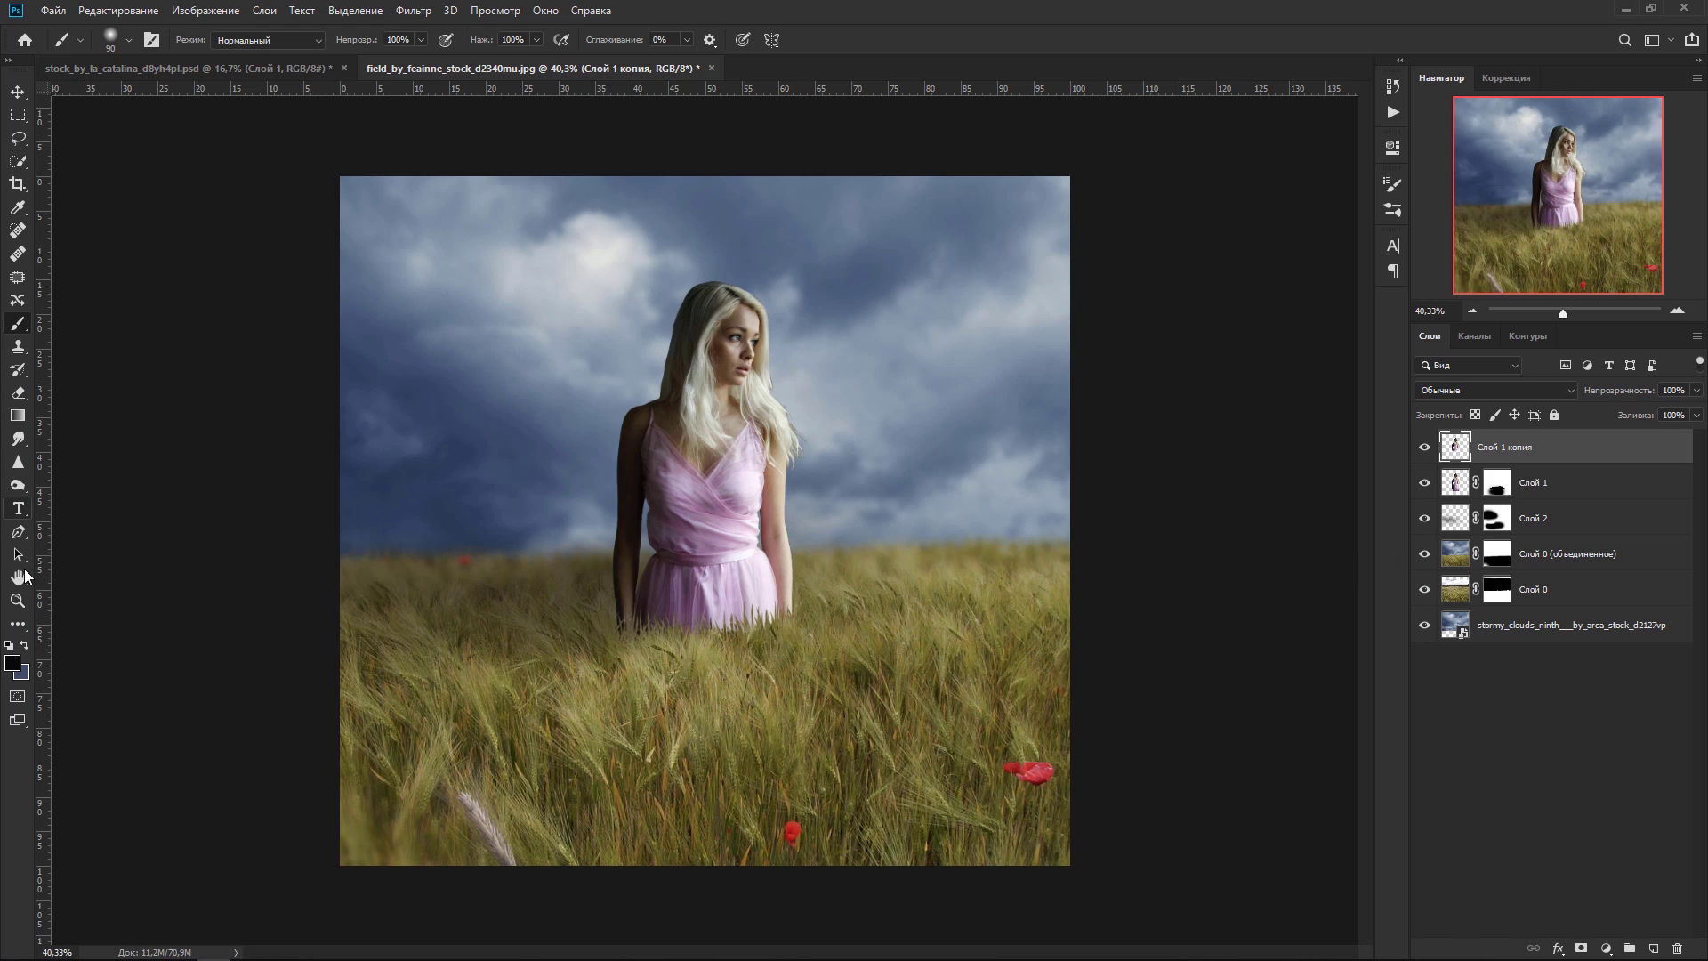
Step: Set up the Mixer Brush with a 25 px soft round pressure-opacity tip and blend the woman's forehead skin
click(15, 628)
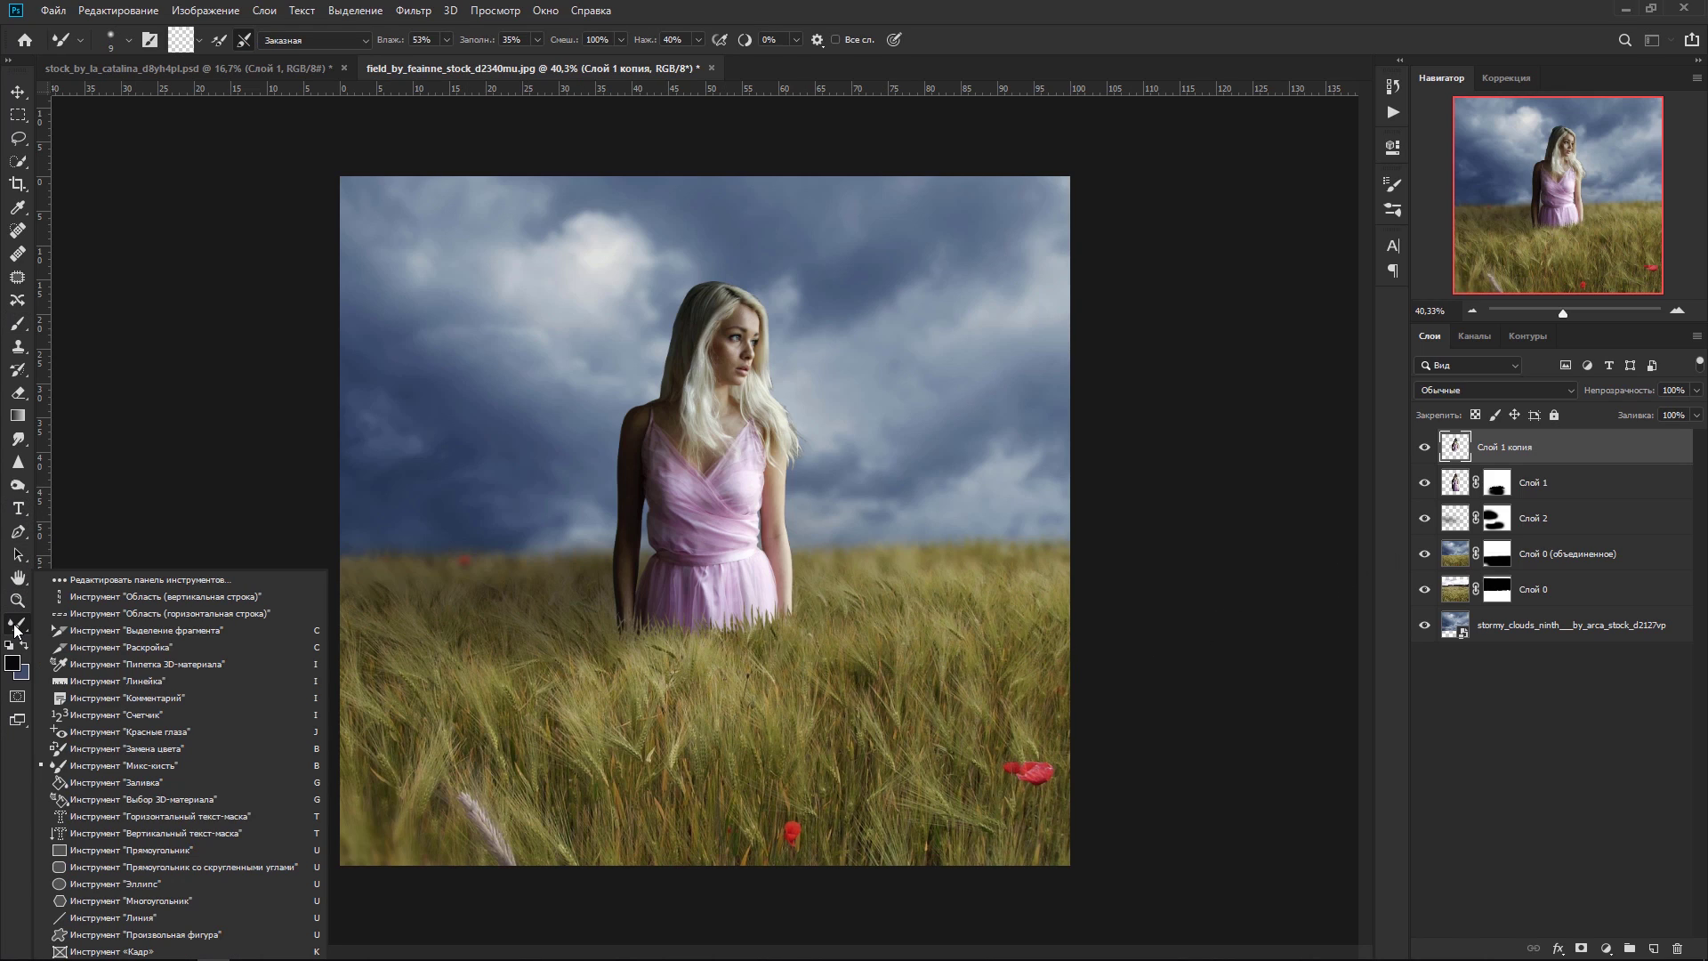
click(122, 765)
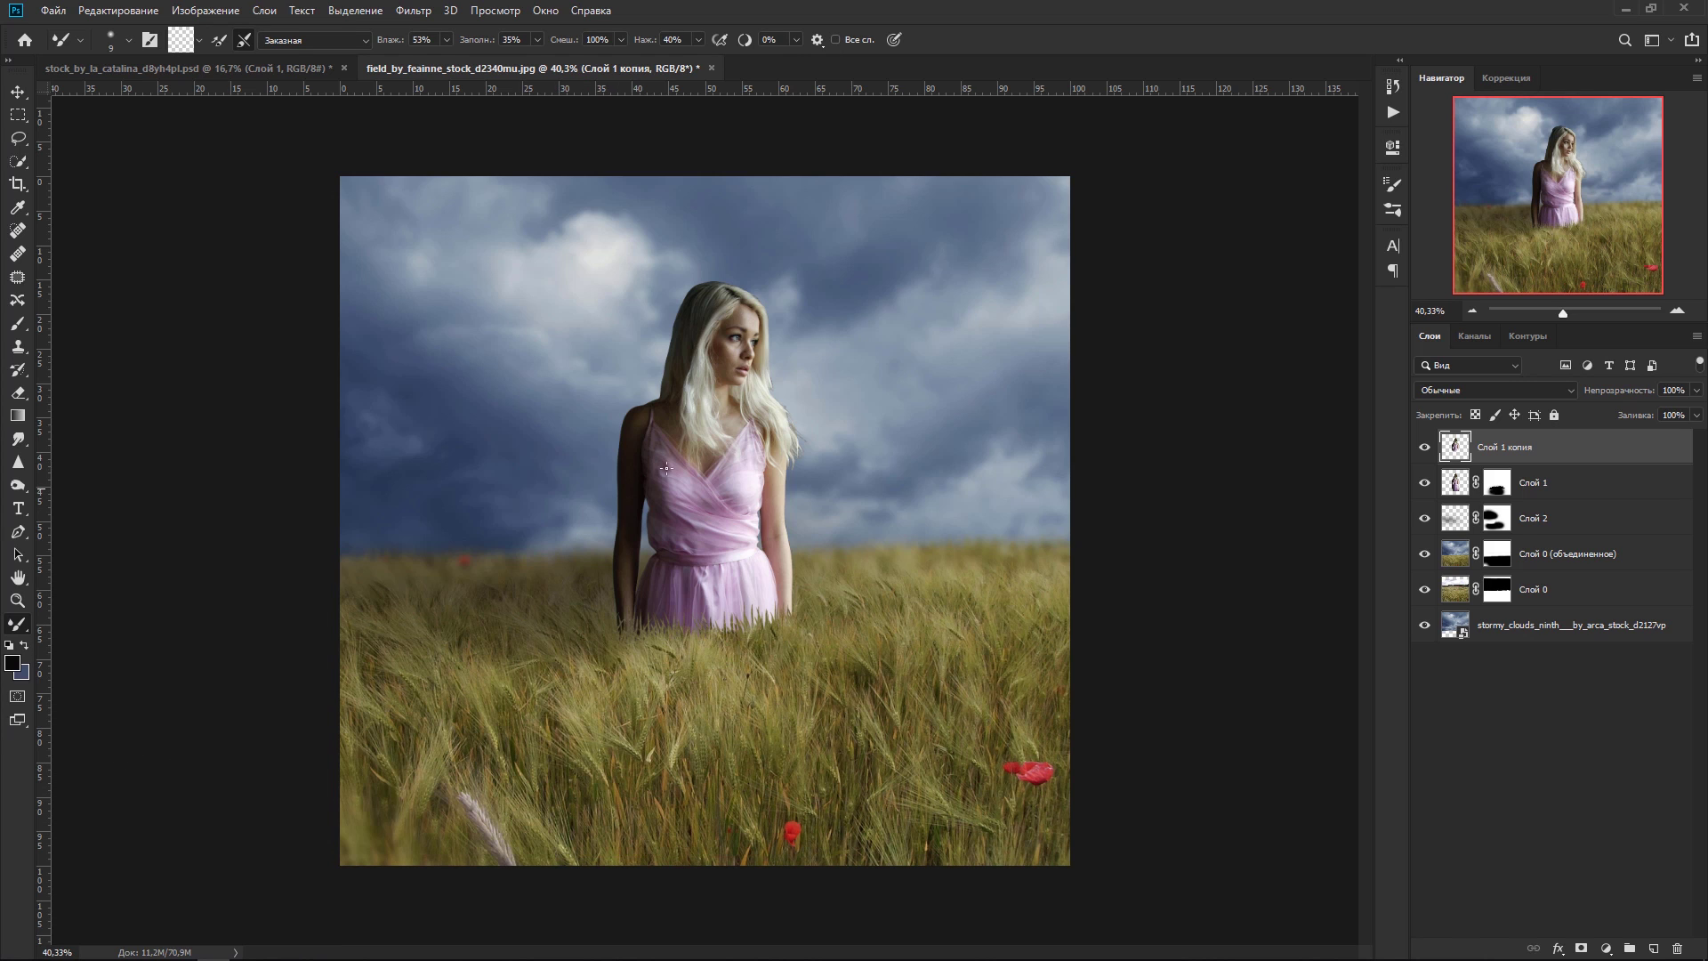
scroll(738, 394, up, 6)
drag(801, 379, 748, 576)
scroll(748, 579, up, 2)
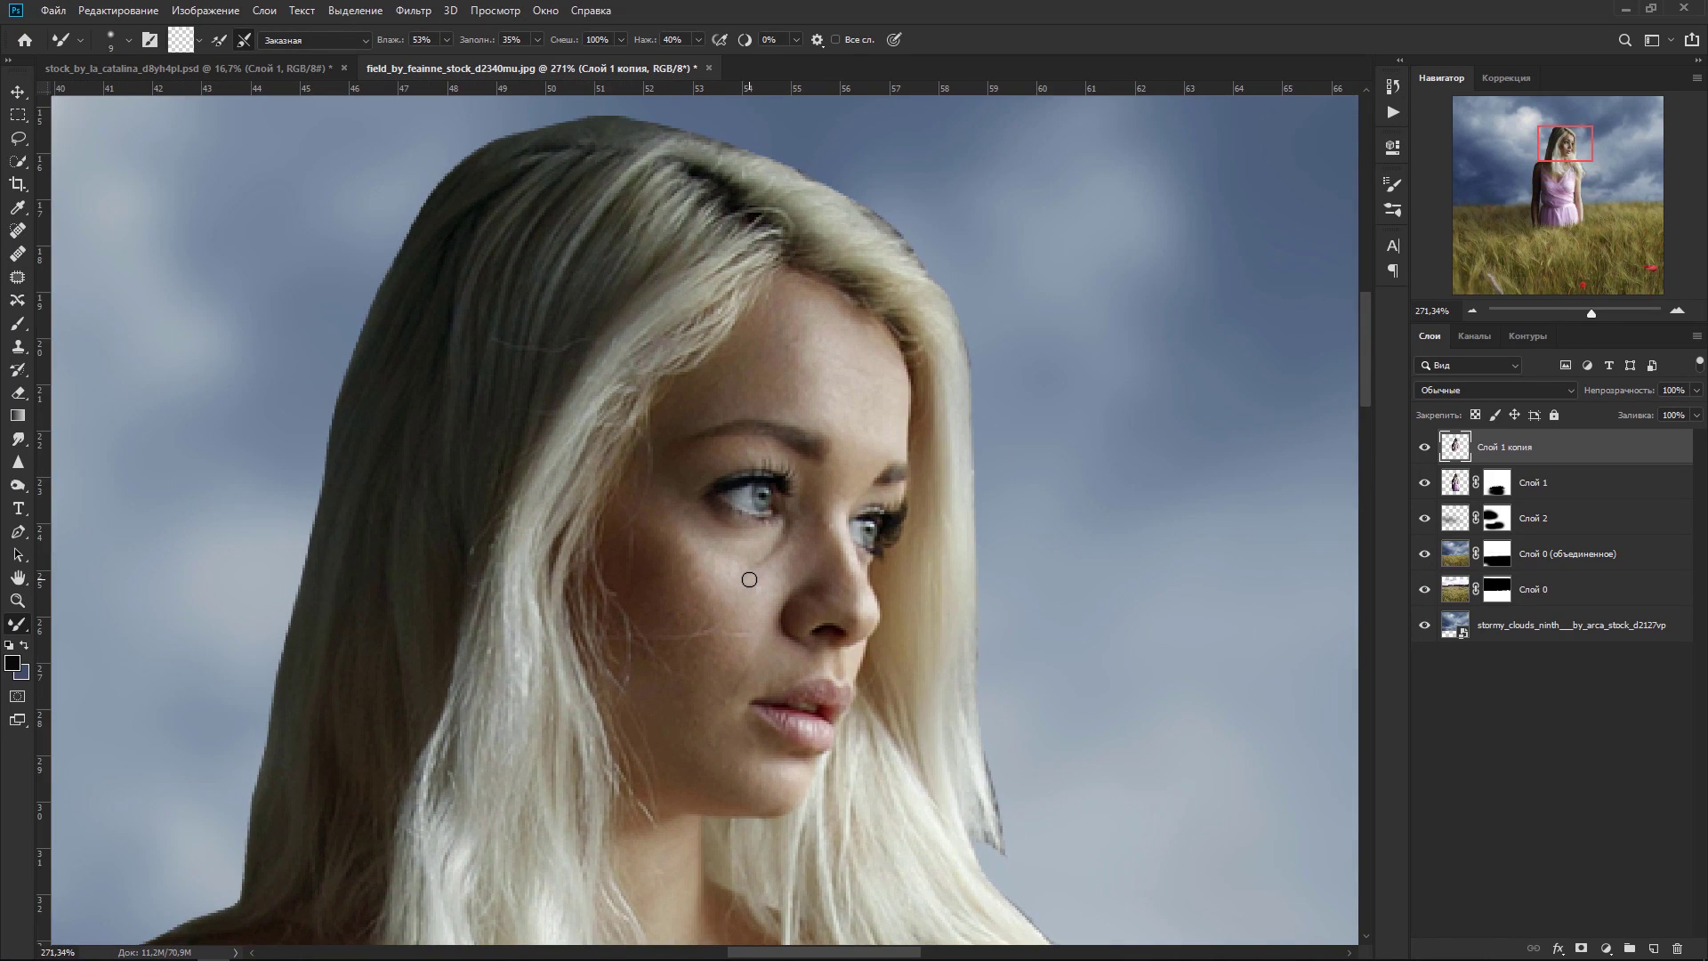
key(bracketright)
right_click(756, 578)
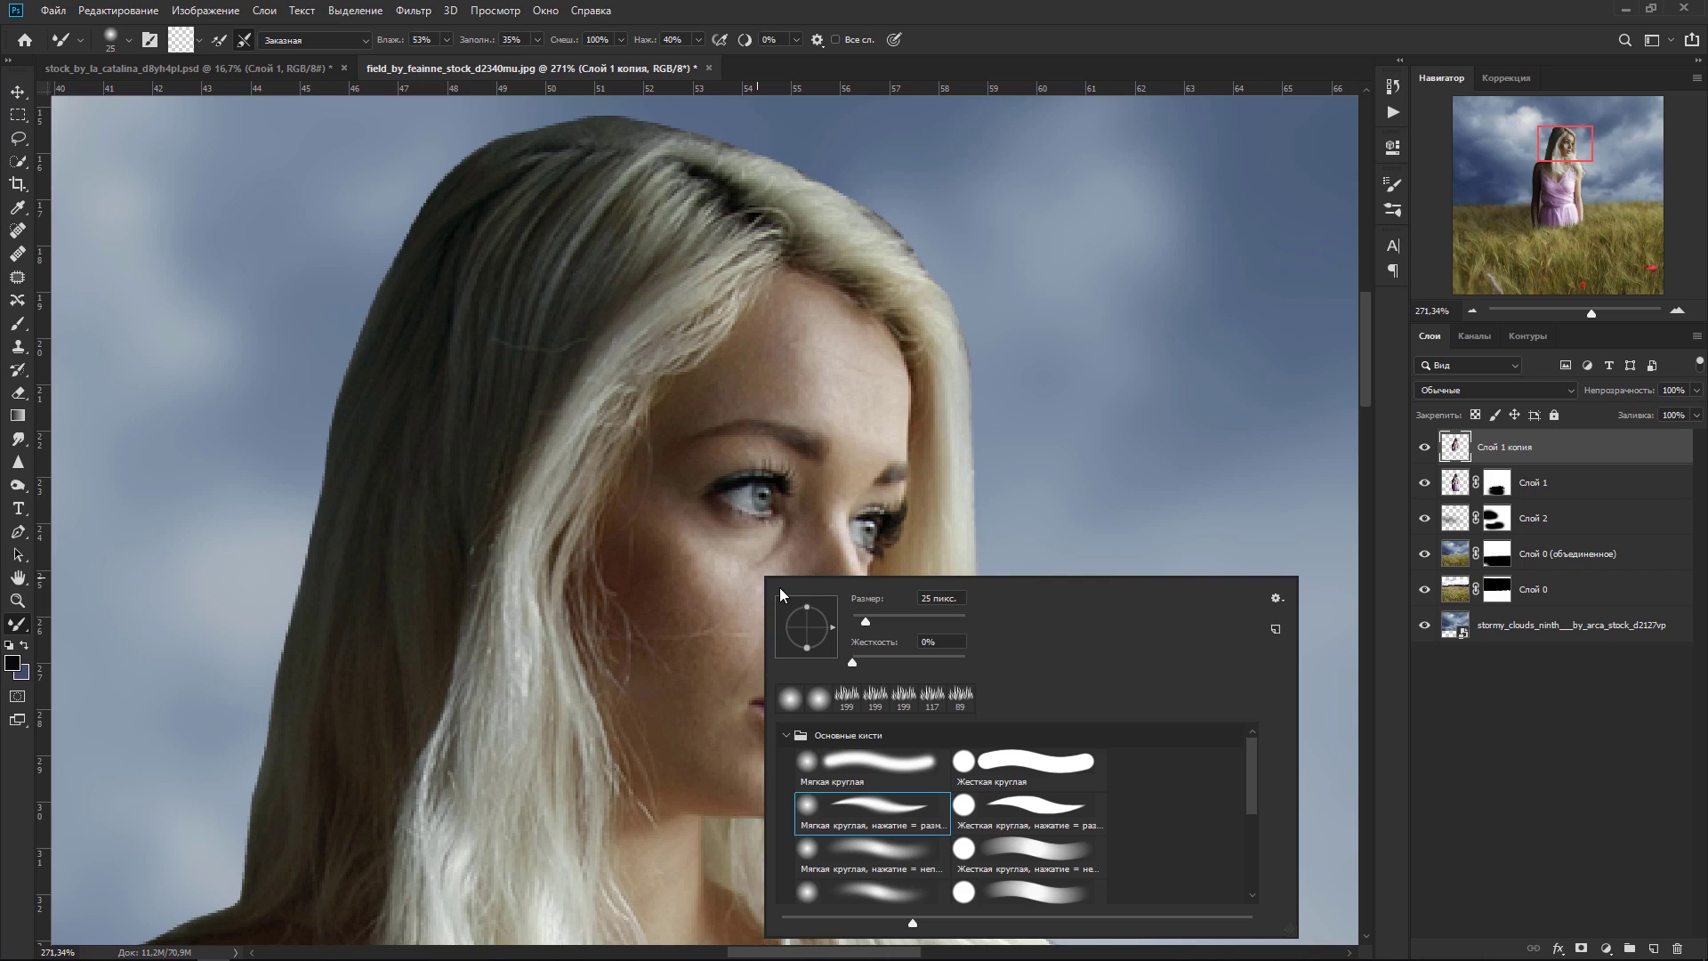
click(873, 848)
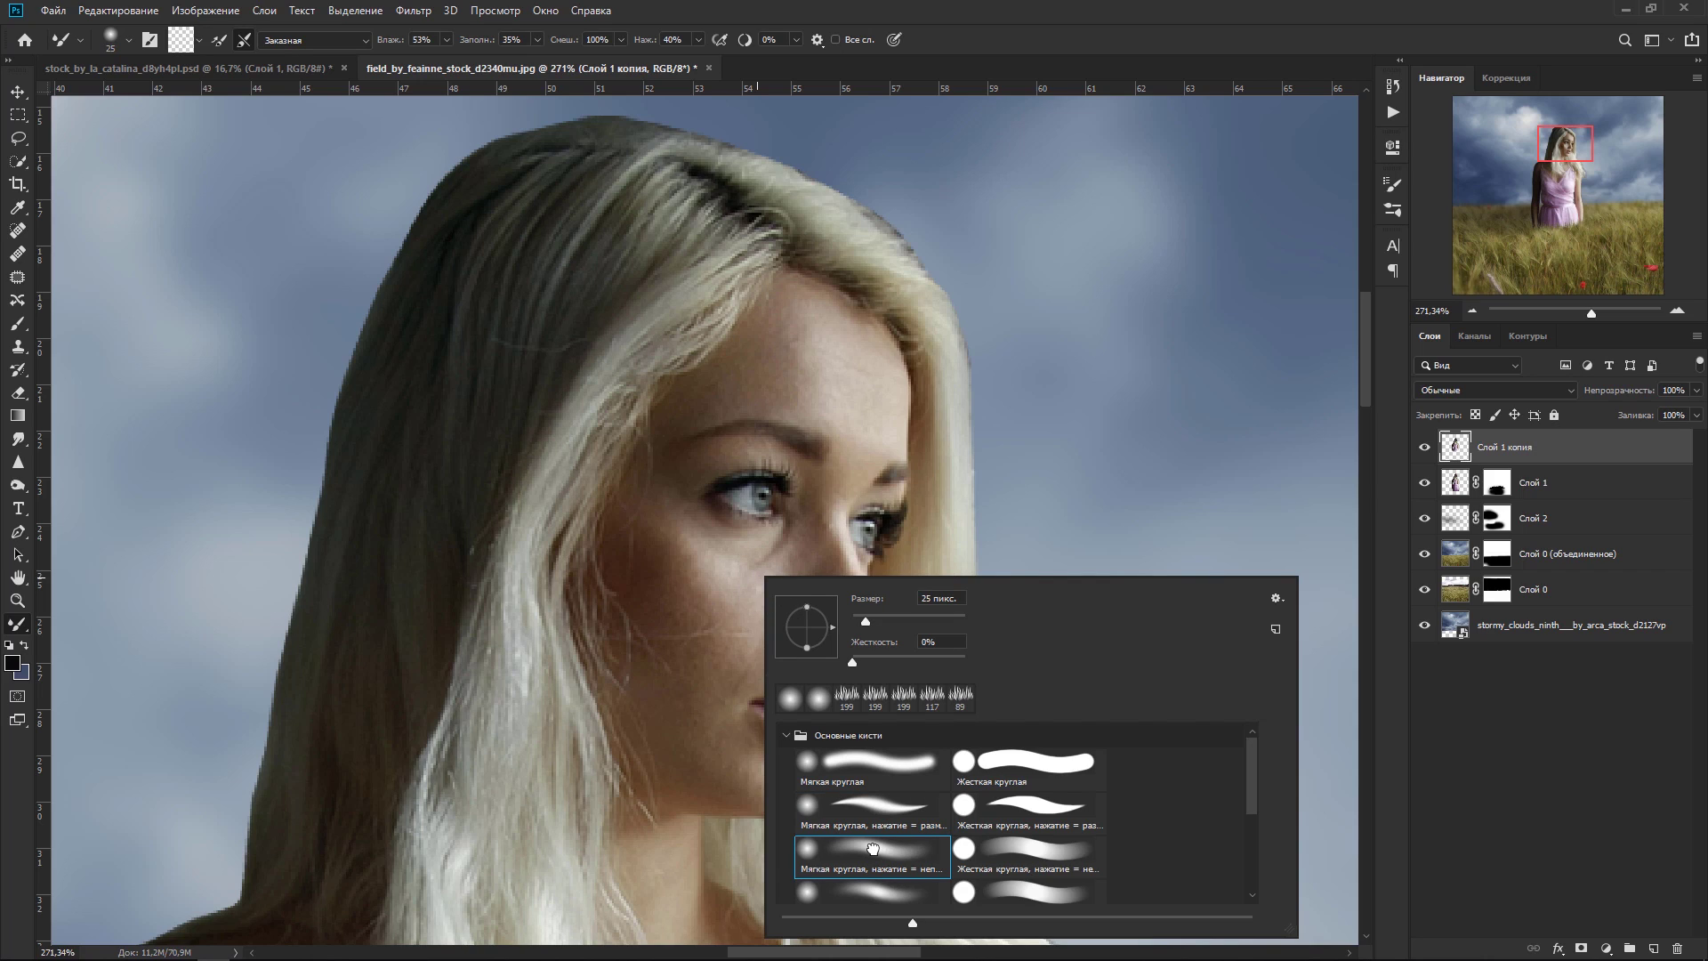
click(782, 308)
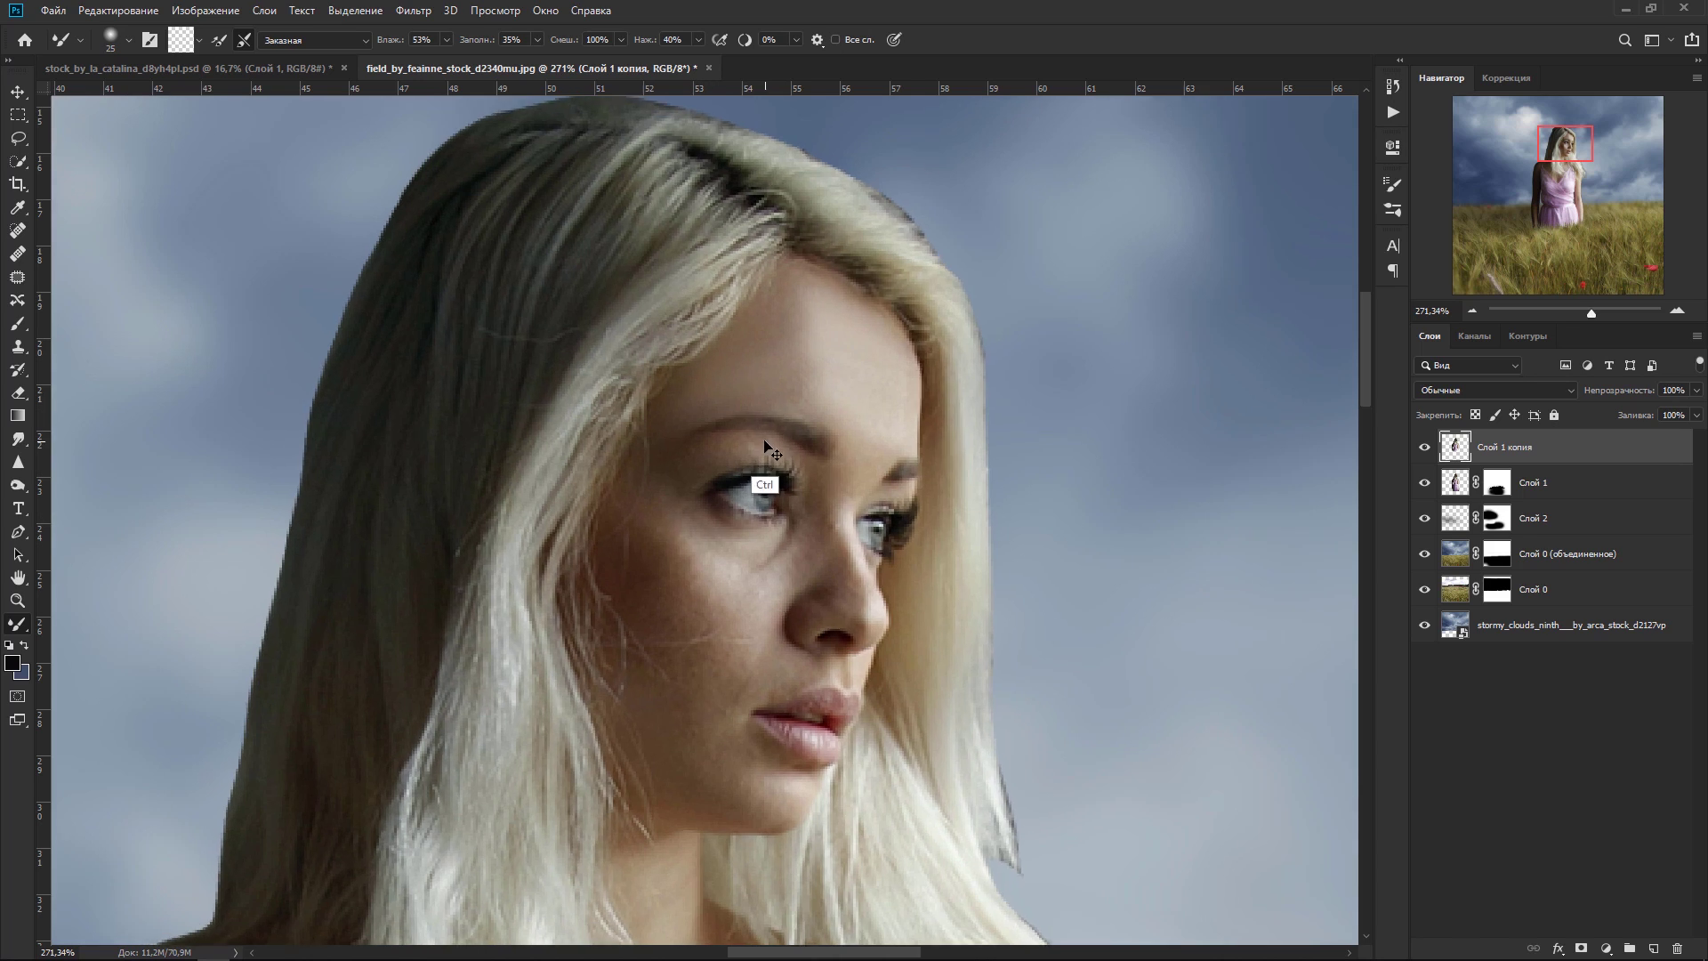
Step: Move the duplicate below the woman's original masked layer and make the original layer active
key(ctrl+plus)
key(ctrl+plus)
key(ctrl+[)
key(alt+])
Step: Set the Mixer Brush to 38% wet, 17% load and 20% mix
click(621, 46)
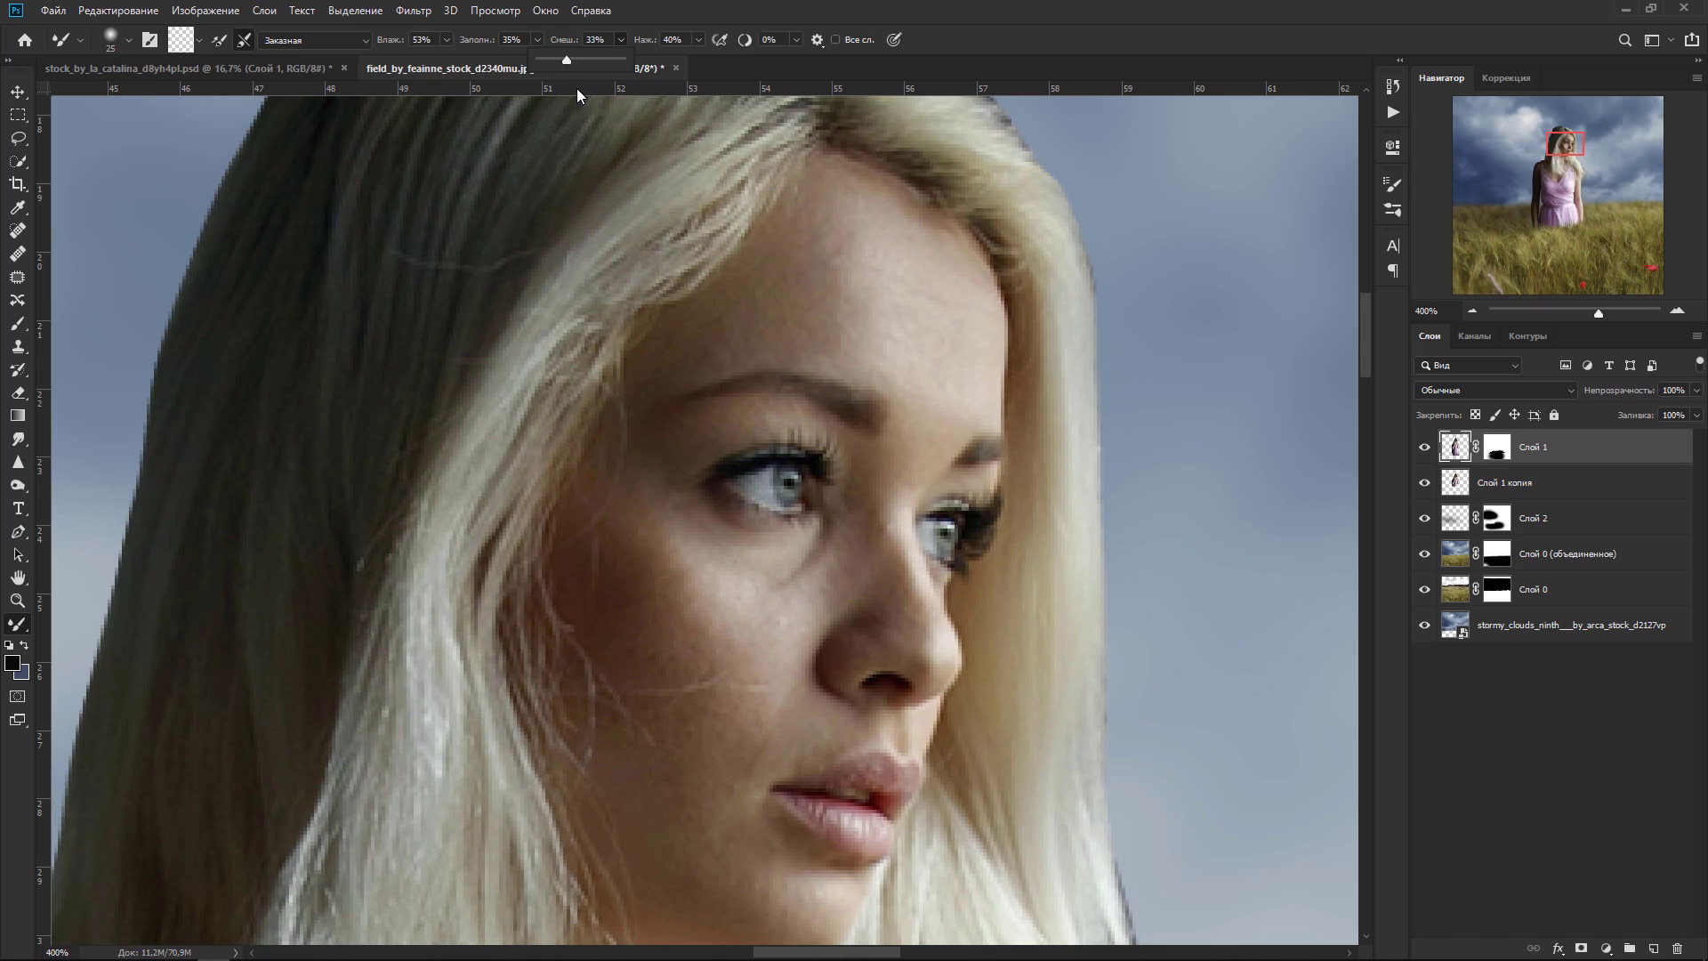
click(538, 40)
click(446, 40)
drag(440, 66, 434, 66)
Step: Smooth the skin on the woman's cheek, nose and mouth area with the 25 px Mixer Brush
click(696, 637)
drag(867, 524, 923, 625)
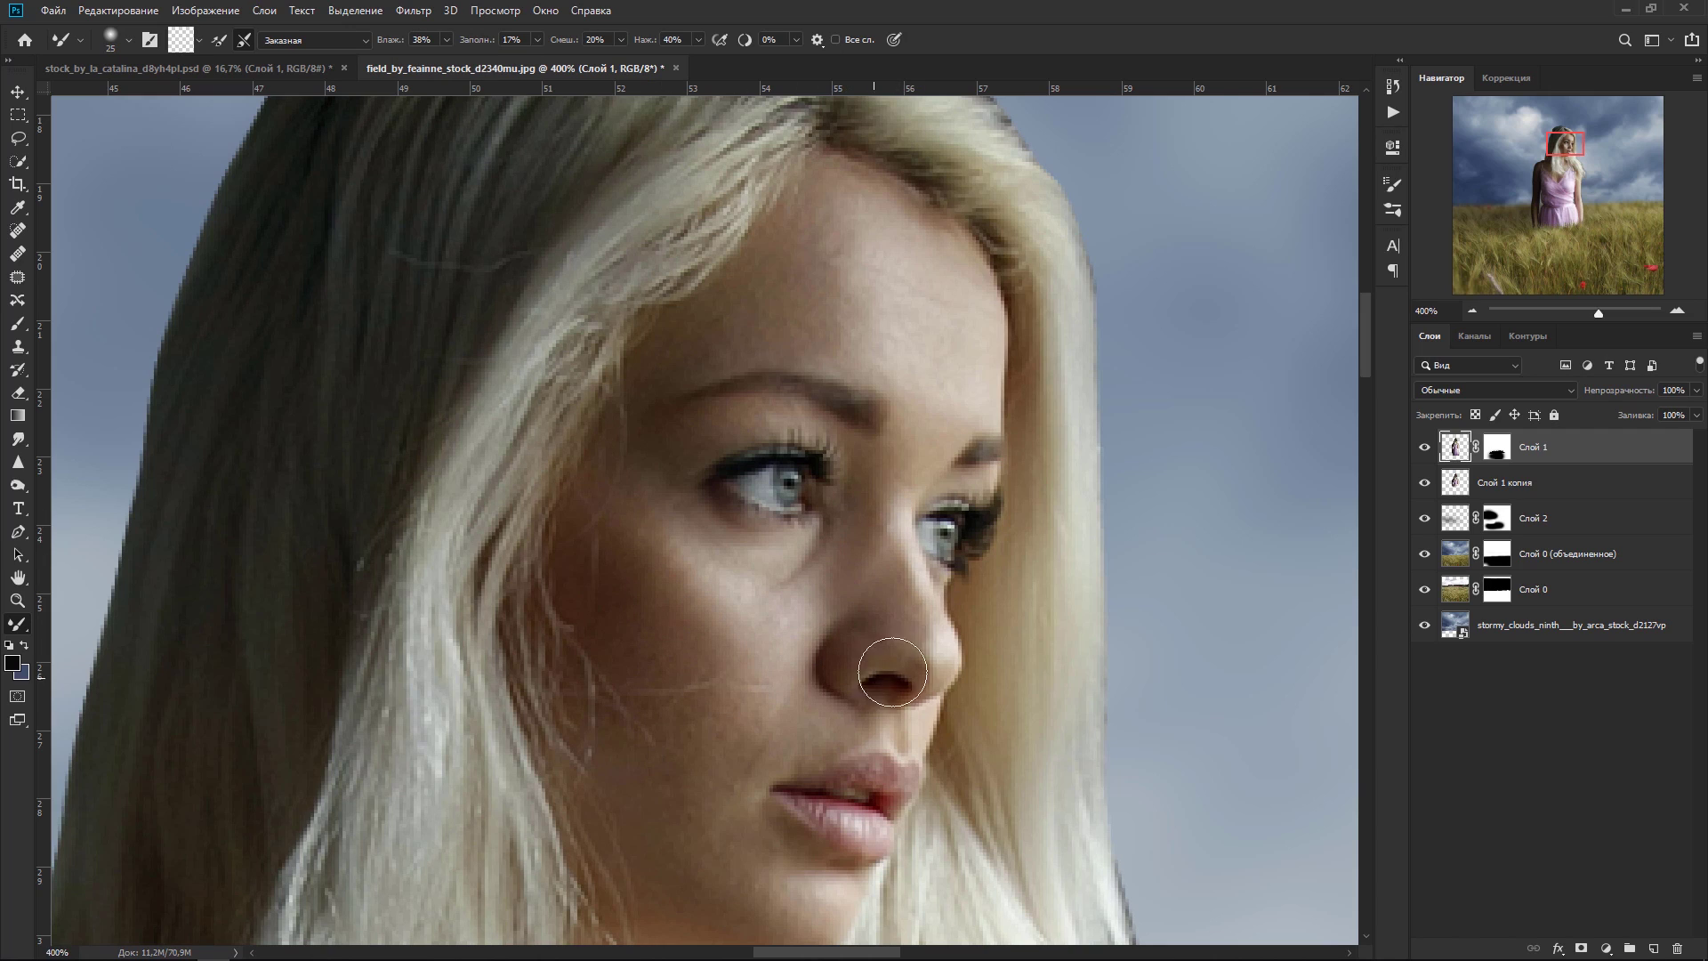
key(bracketleft)
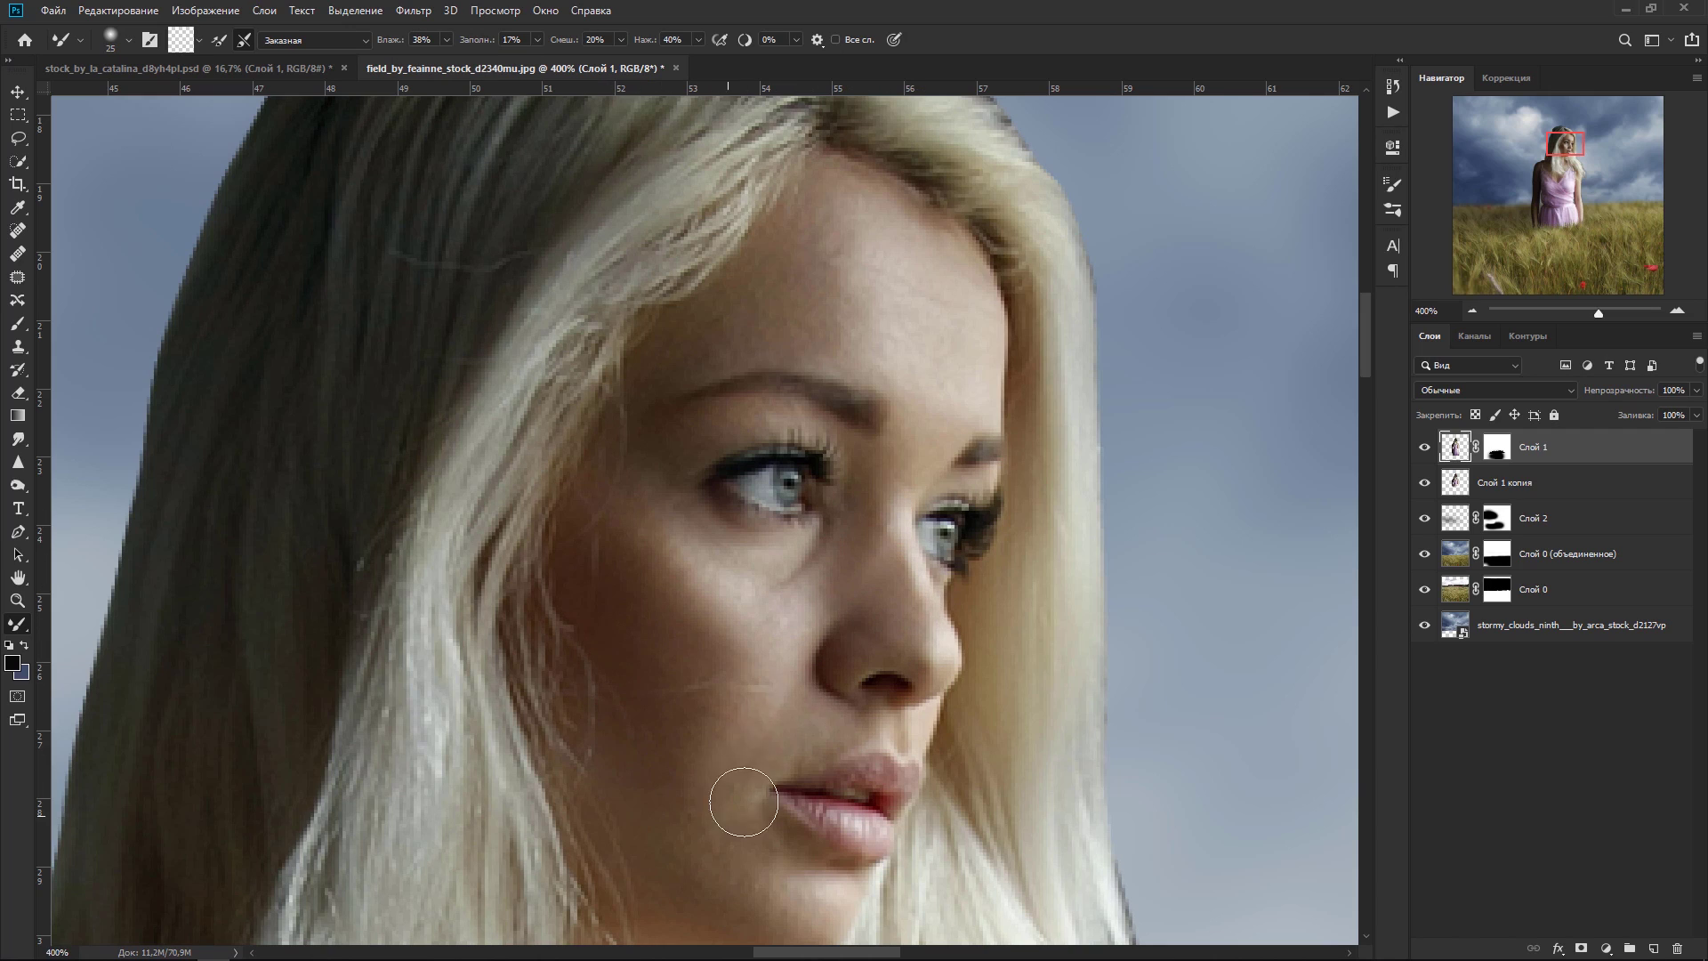
Step: Smooth the woman's upper and lower lips with the Mixer Brush at 9 px
key(bracketleft)
key(bracketleft)
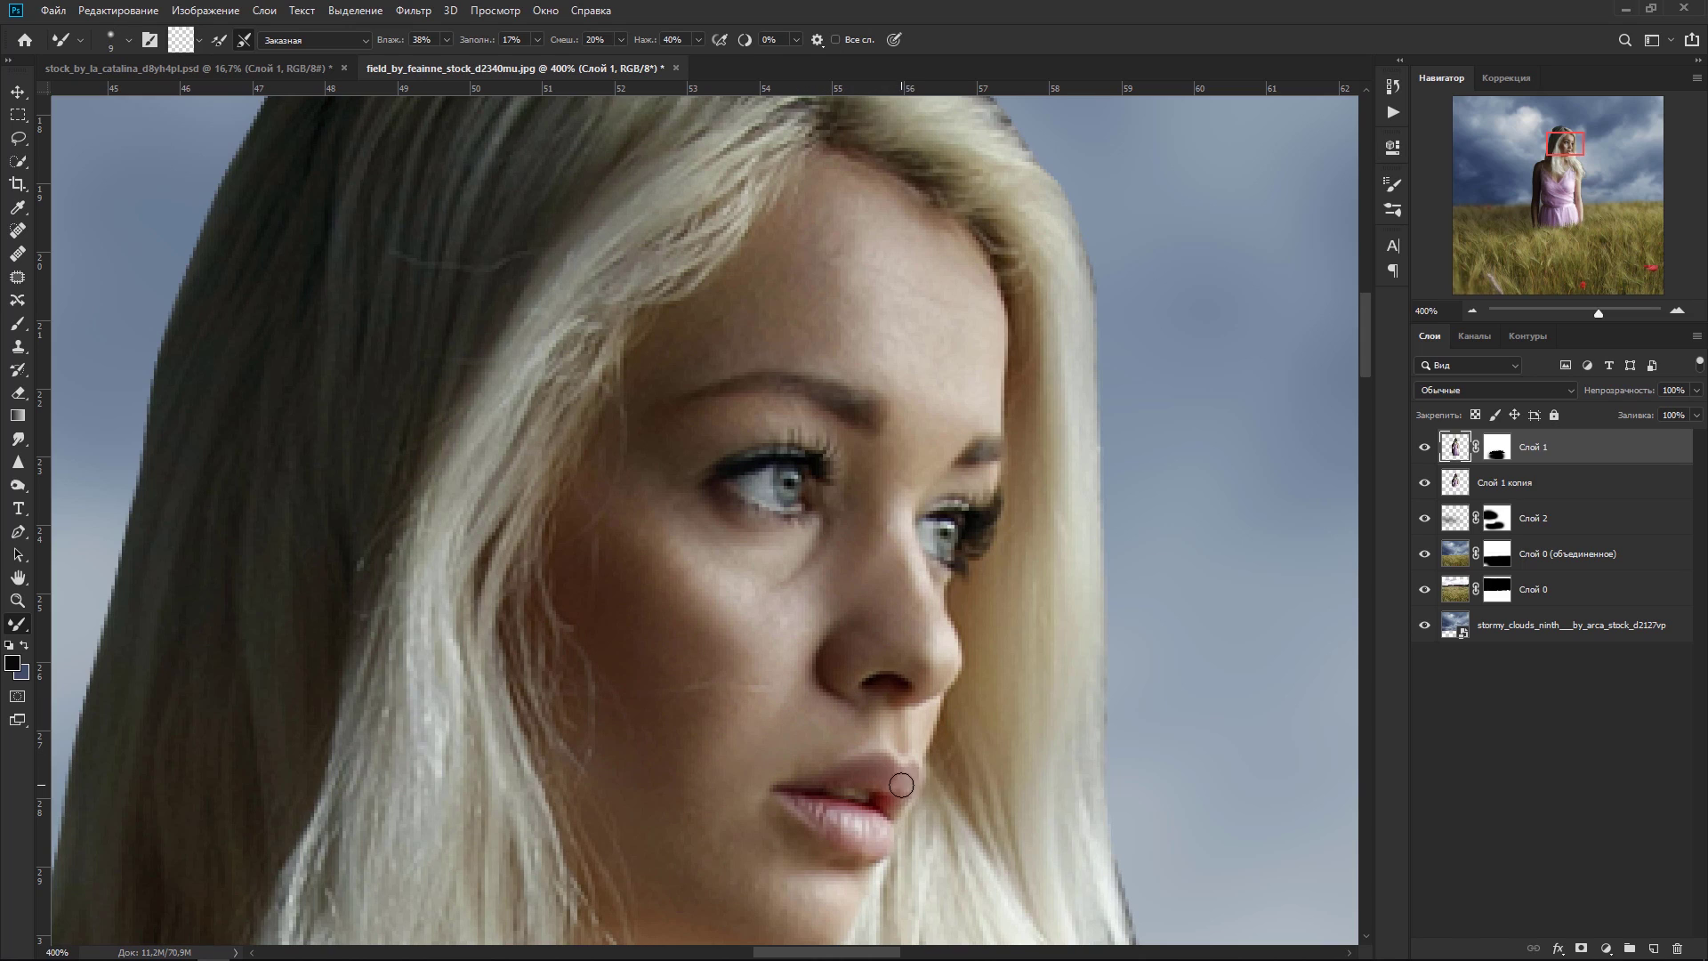
drag(802, 808, 869, 833)
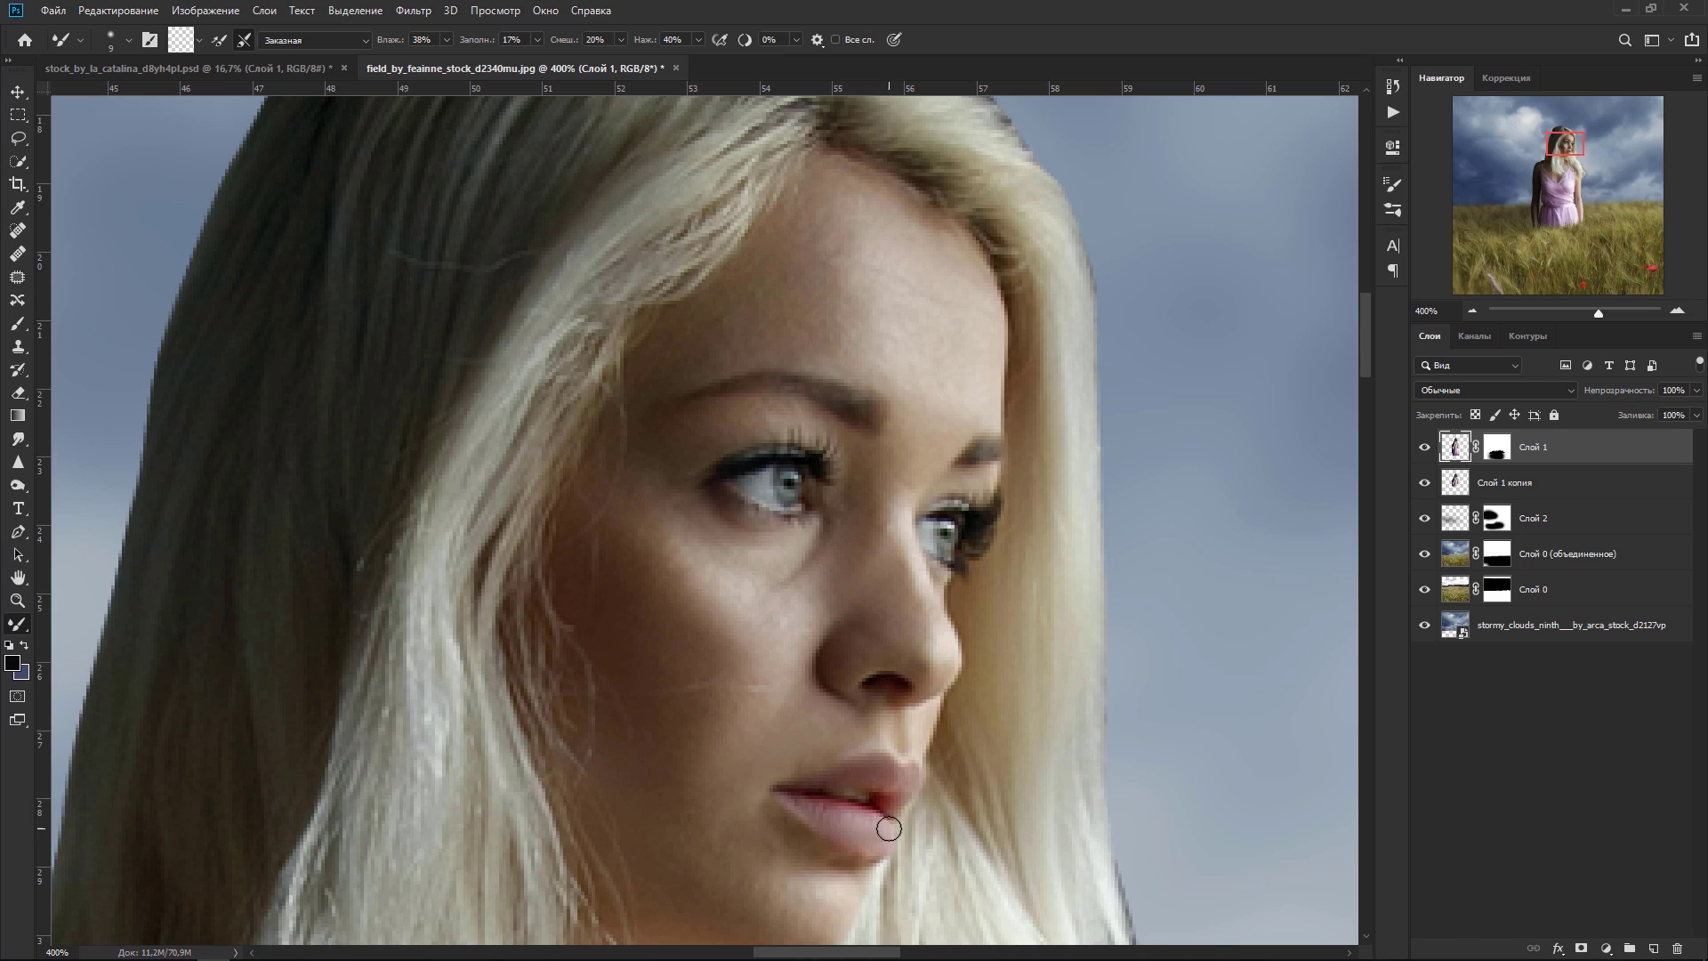
drag(872, 832, 871, 834)
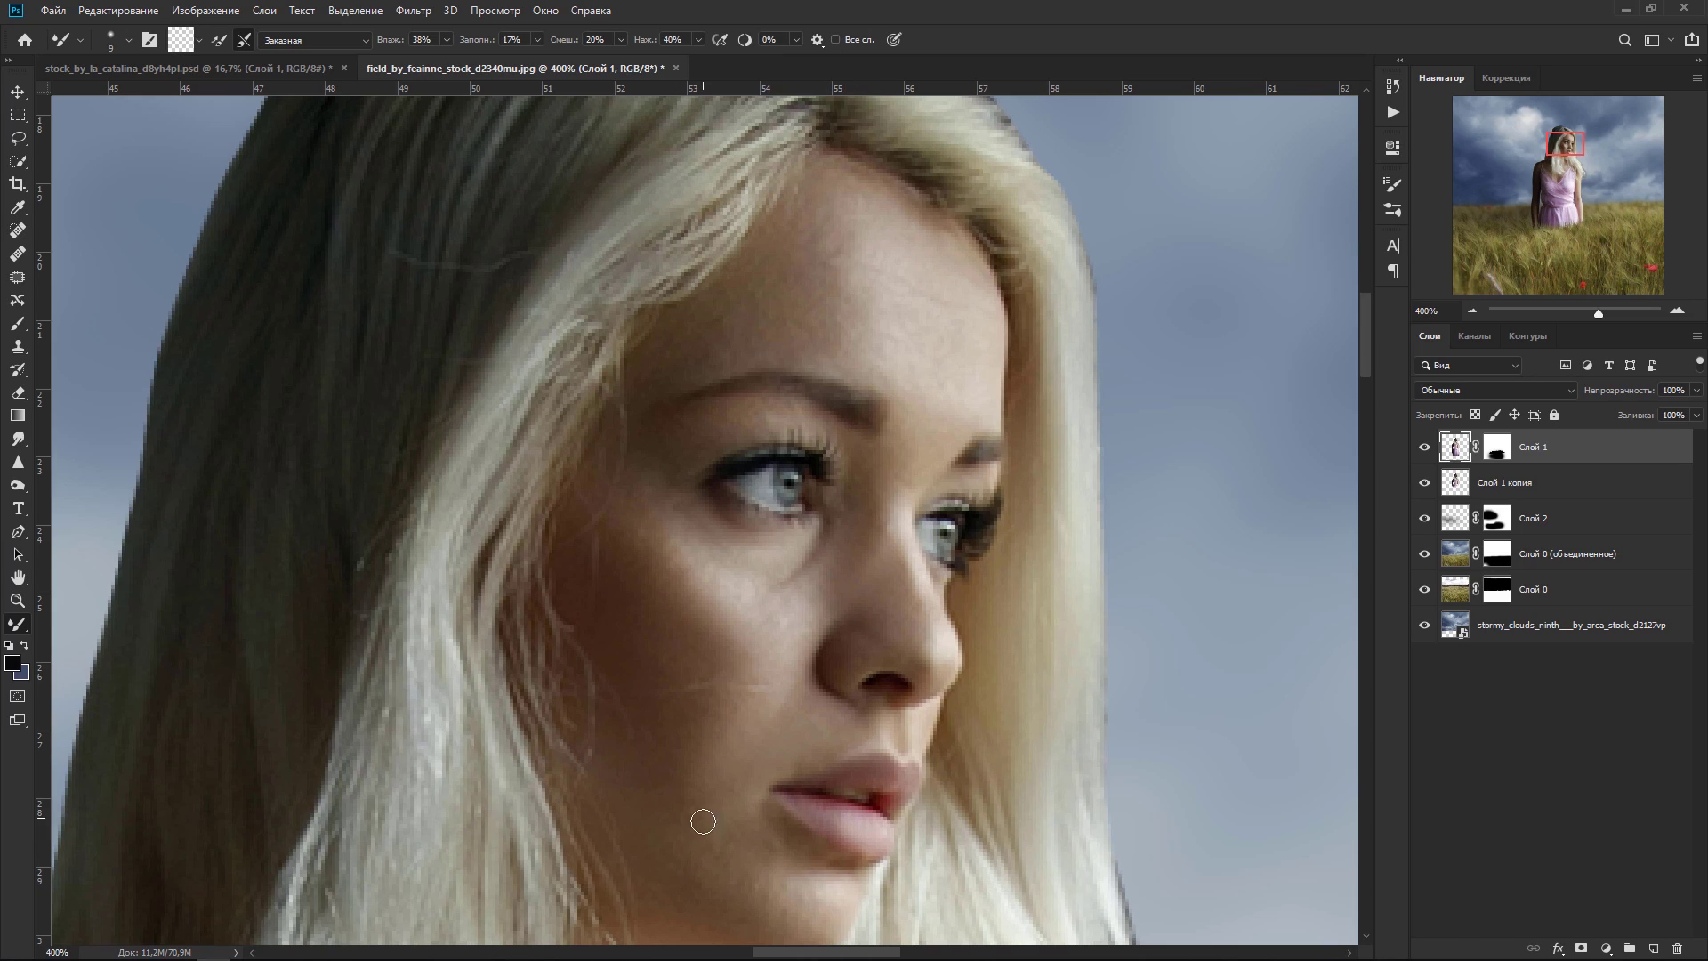
Step: Blend the hair strands and the outer hair edge around the crown with the Mixer Brush at 6 px
drag(649, 355, 665, 643)
key(bracketleft)
drag(726, 413, 541, 583)
drag(623, 400, 499, 633)
drag(651, 323, 448, 667)
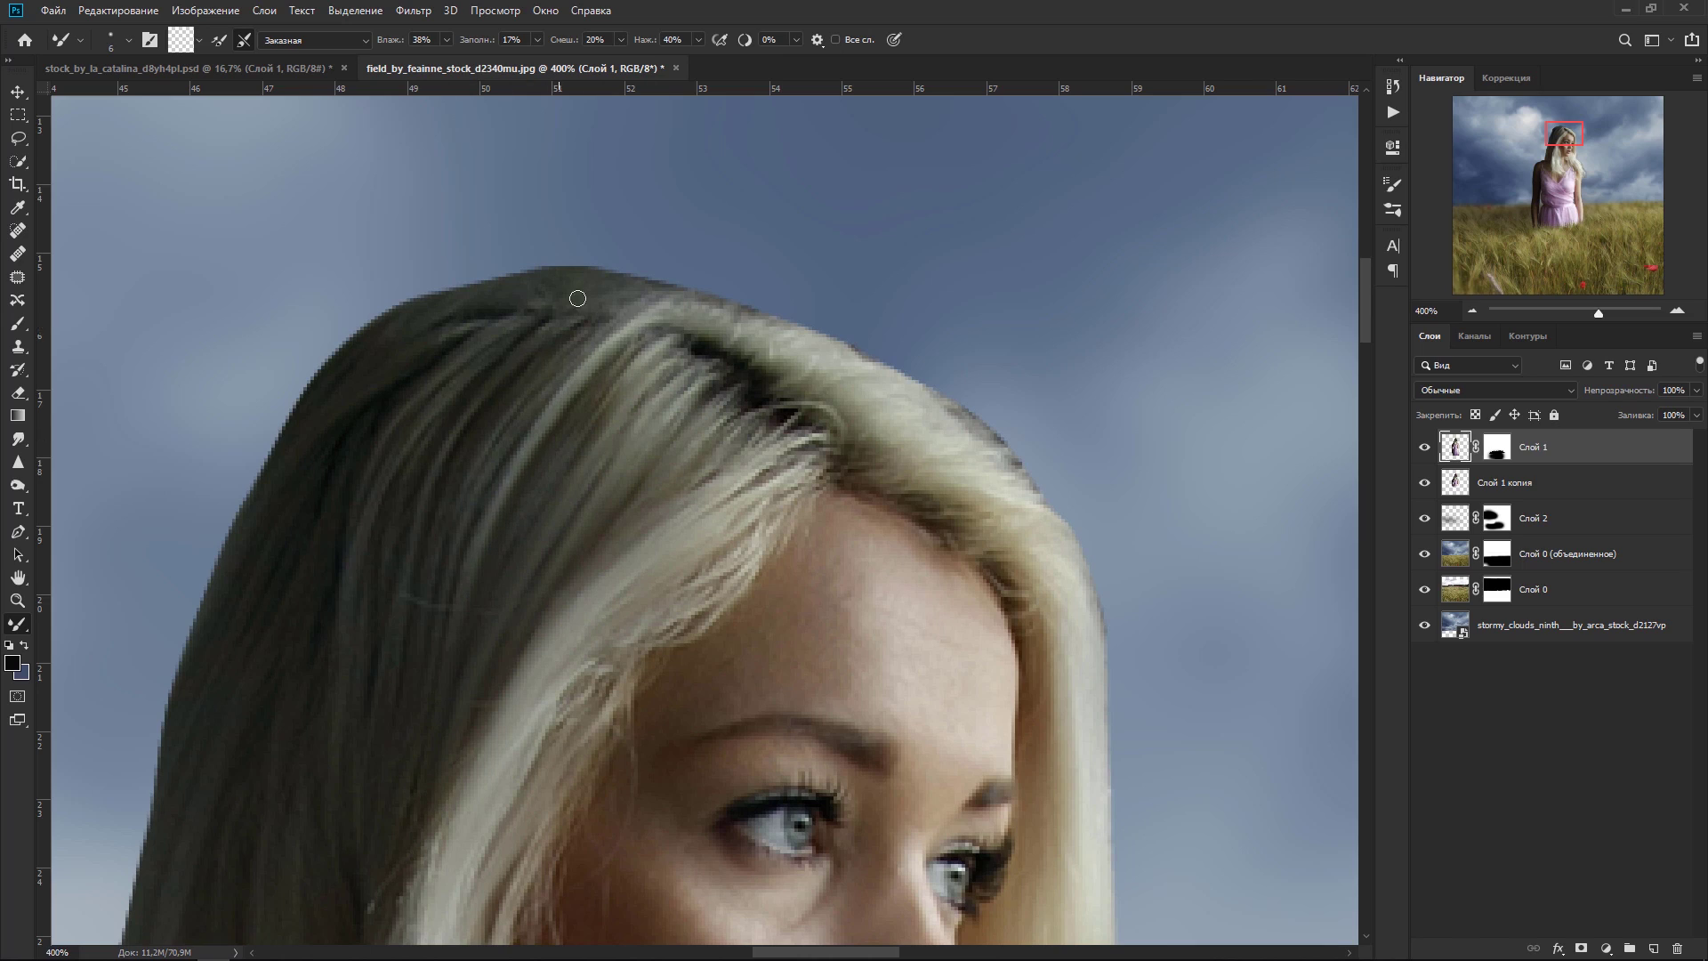
mouse_move(779, 321)
mouse_down()
mouse_move(648, 286)
mouse_move(631, 328)
mouse_move(840, 346)
mouse_move(990, 433)
mouse_move(943, 403)
mouse_move(993, 457)
mouse_move(951, 440)
mouse_up()
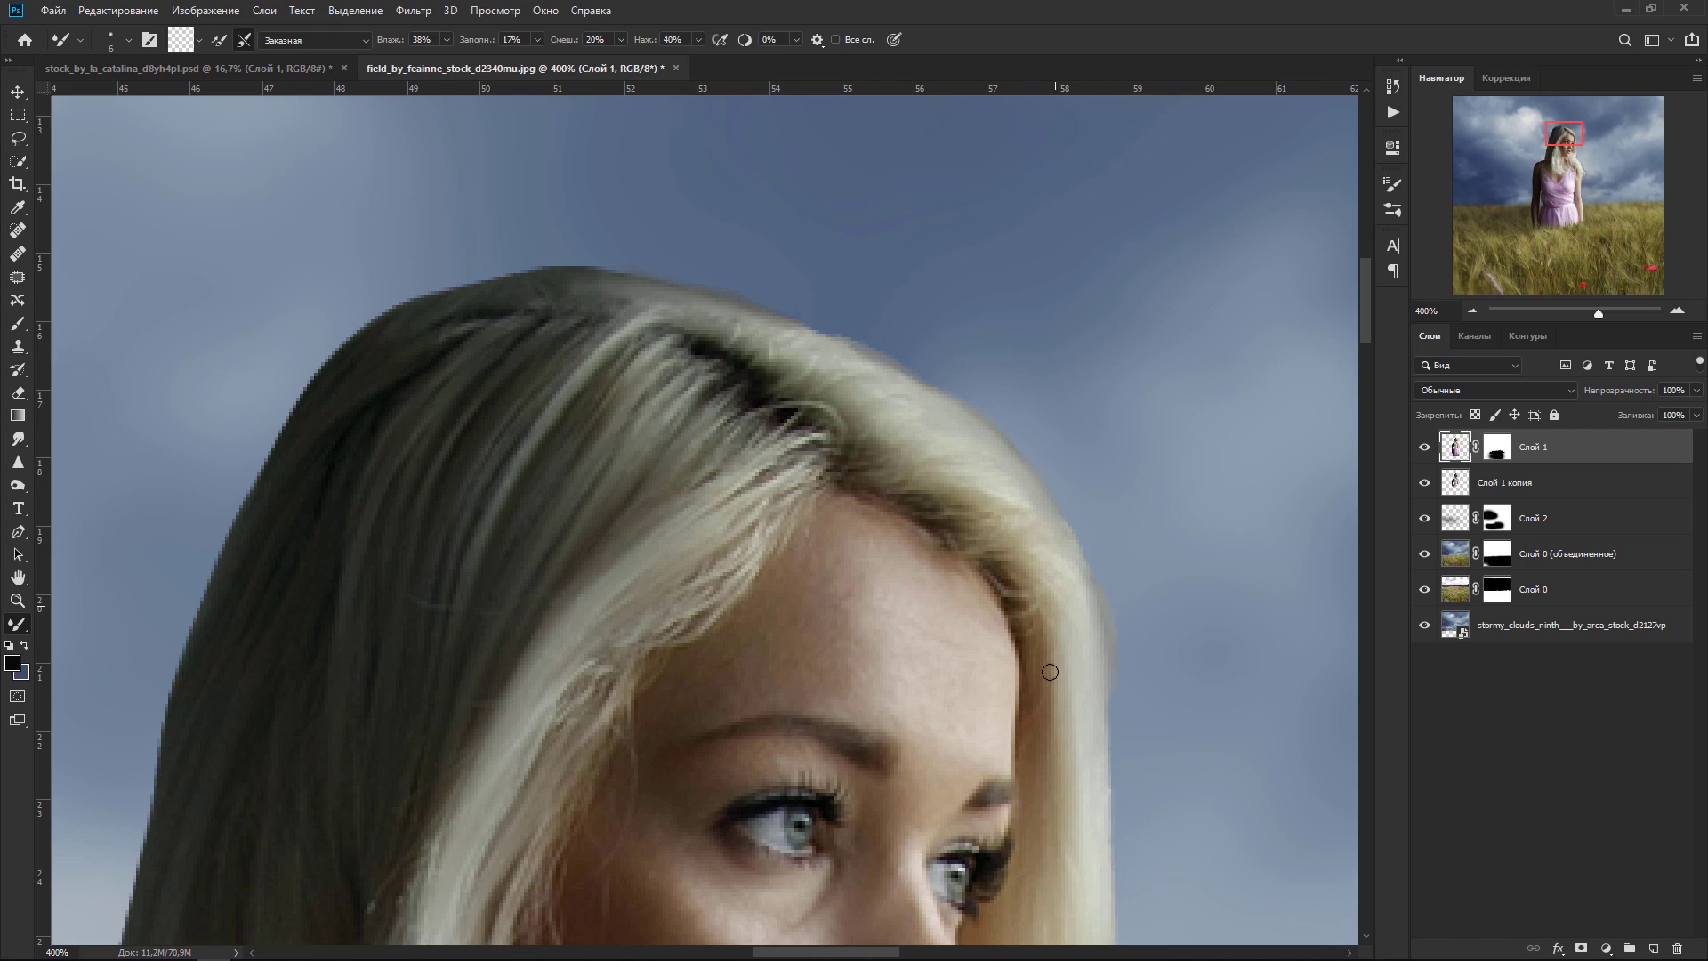
Step: Blend the outer hair edge beside the face and above the lit shoulder with the 6 px Mixer Brush
drag(965, 654, 806, 324)
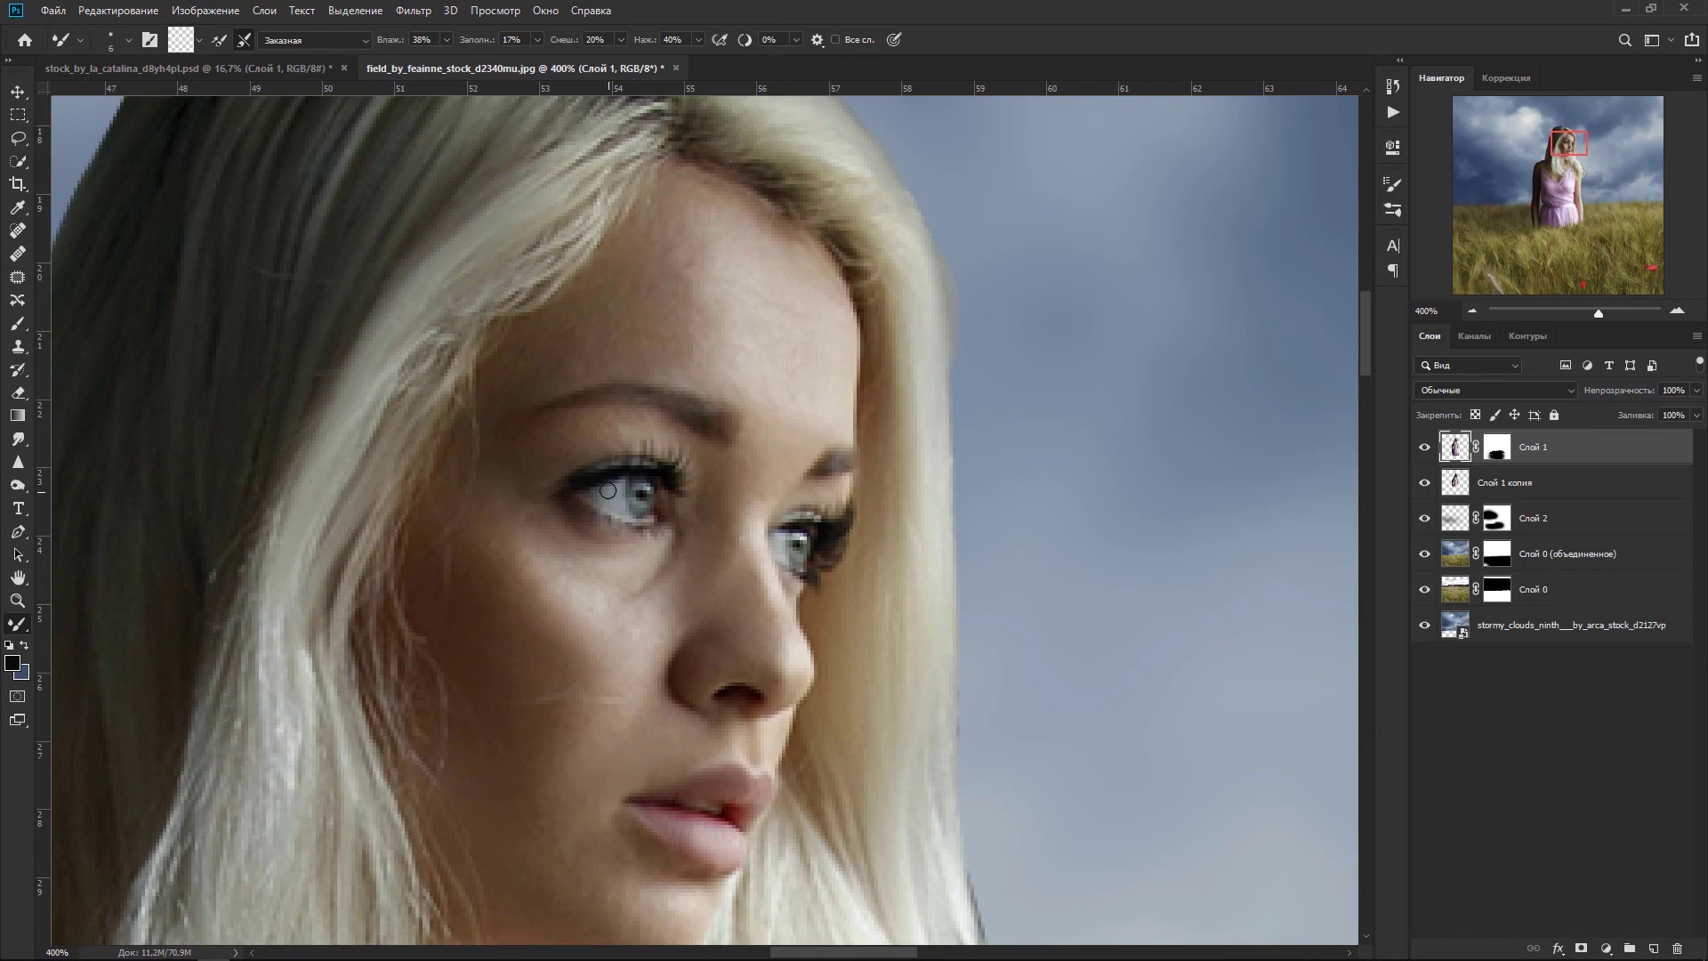
drag(842, 699, 802, 388)
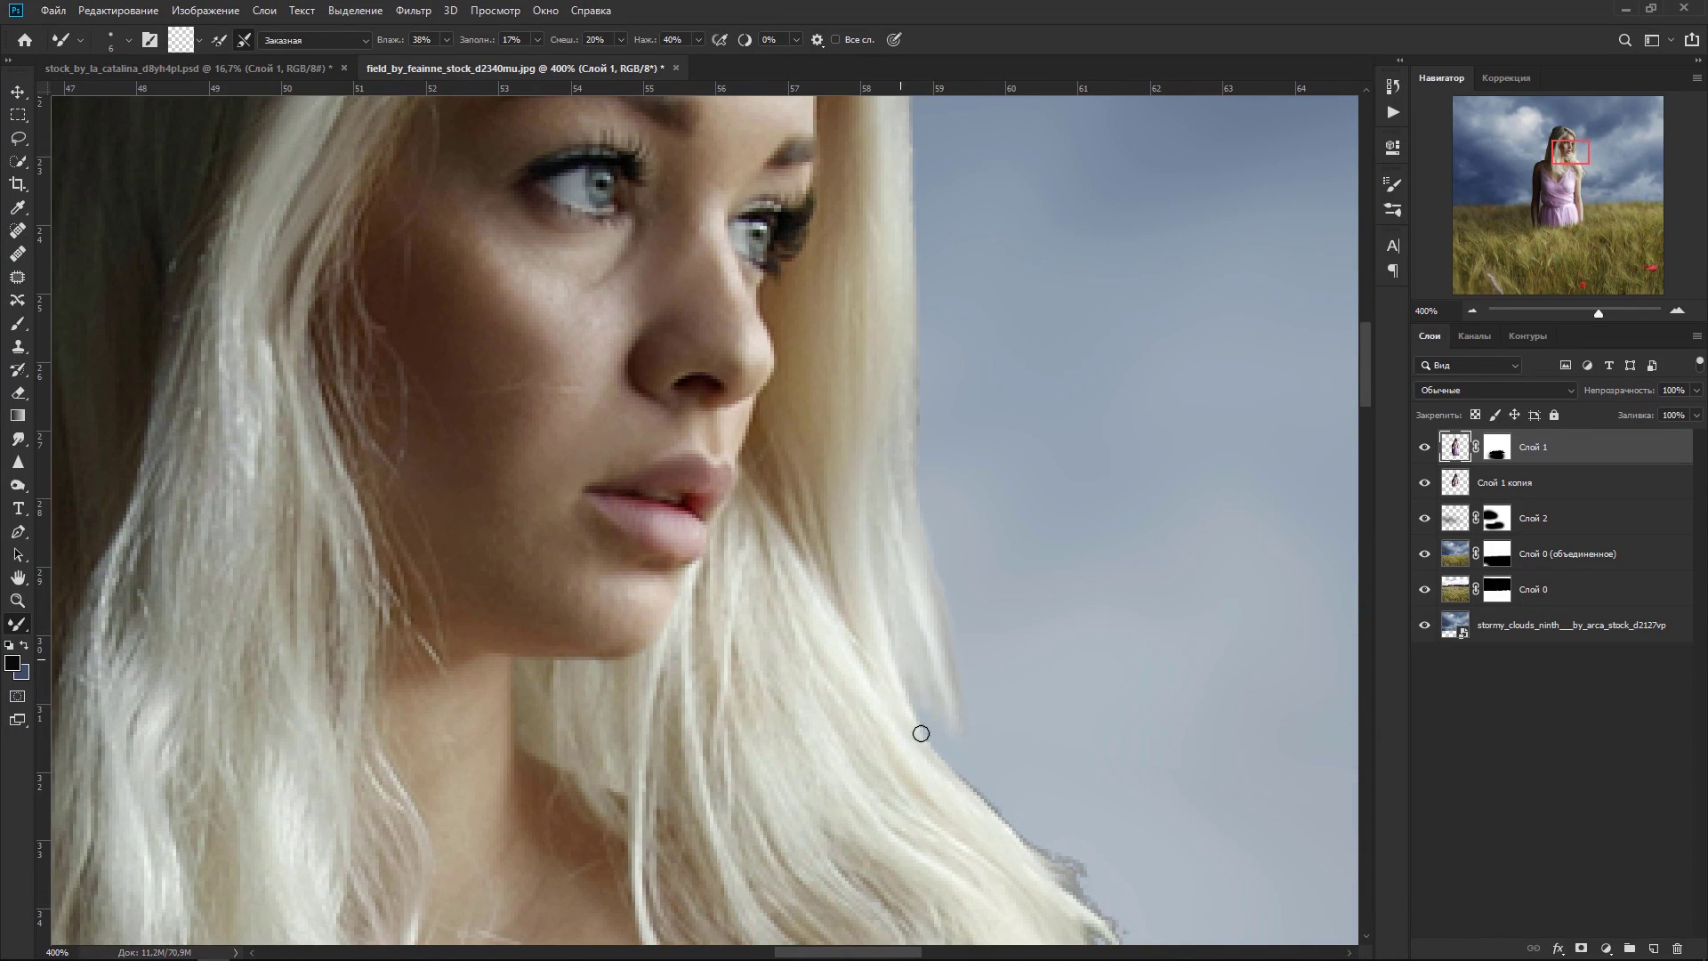
drag(991, 812, 1015, 844)
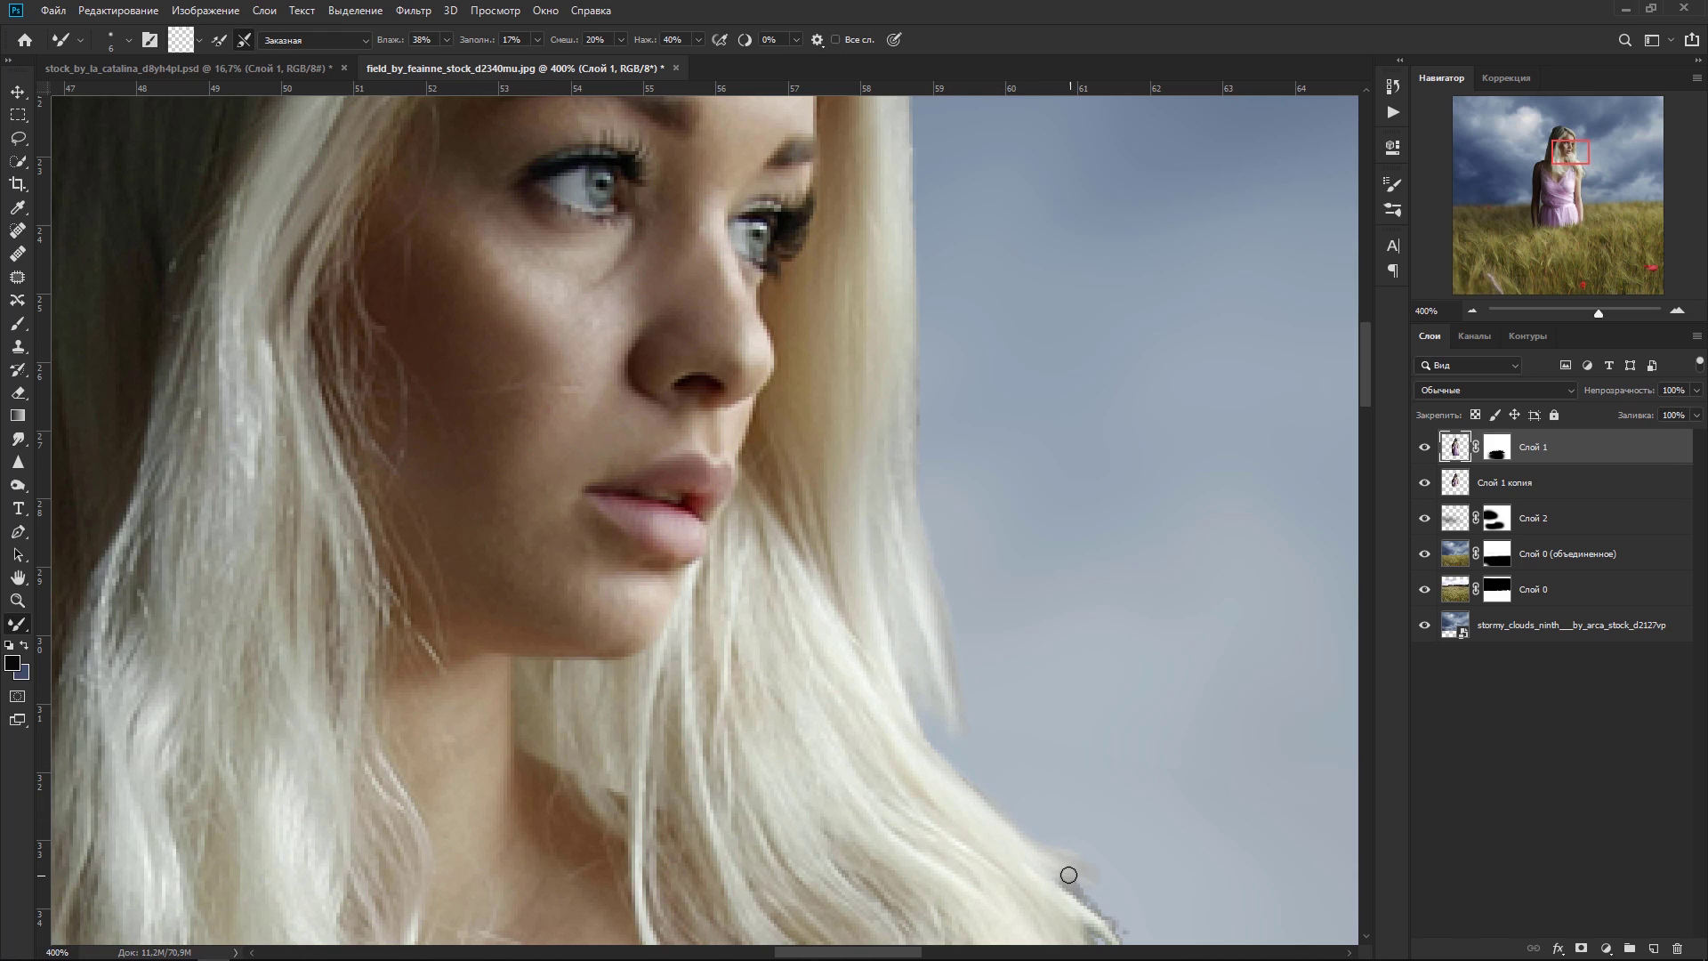
drag(334, 452, 396, 570)
Step: Smooth the skin of the woman's neck and upper chest with an enlarged Mixer Brush
drag(902, 591, 950, 380)
key(bracketright)
key(bracketright)
key(bracketright)
key(bracketright)
key(bracketright)
key(bracketright)
drag(547, 545, 473, 510)
drag(609, 656, 546, 723)
mouse_move(663, 738)
mouse_down()
mouse_move(619, 816)
mouse_move(629, 872)
mouse_up()
Step: Blend the hair strands falling over the lit shoulder with a smaller Mixer Brush
mouse_move(805, 498)
mouse_down()
mouse_move(907, 655)
mouse_move(1012, 660)
mouse_move(593, 366)
mouse_up()
key(bracketleft)
key(bracketleft)
key(bracketleft)
key(bracketleft)
mouse_move(733, 439)
mouse_down()
mouse_move(767, 501)
mouse_move(714, 511)
mouse_up()
drag(771, 581, 828, 715)
drag(750, 840, 803, 879)
Step: Switch the Mixer Brush to a tip from the hair brush set at 14 px
right_click(779, 642)
click(799, 760)
click(799, 861)
click(1041, 892)
drag(898, 644, 873, 645)
Step: Pull out and blend the wispy hair ends over the lit arm with the 14 px hair-tip Mixer Brush
drag(768, 610, 860, 722)
drag(772, 580, 843, 669)
drag(746, 580, 906, 752)
drag(820, 792, 841, 854)
drag(794, 756, 812, 888)
drag(789, 675, 849, 822)
drag(846, 774, 861, 842)
mouse_move(876, 681)
mouse_down()
mouse_move(812, 587)
mouse_move(763, 430)
mouse_up()
mouse_move(663, 611)
mouse_down()
mouse_move(692, 562)
mouse_move(730, 694)
mouse_move(764, 628)
mouse_move(730, 430)
mouse_move(752, 459)
mouse_move(769, 701)
mouse_move(649, 664)
mouse_move(646, 764)
mouse_move(652, 620)
mouse_move(516, 395)
mouse_move(527, 483)
mouse_move(589, 463)
mouse_move(521, 355)
mouse_move(489, 609)
mouse_move(522, 509)
mouse_move(652, 636)
mouse_move(724, 404)
mouse_move(766, 577)
mouse_move(800, 488)
mouse_up()
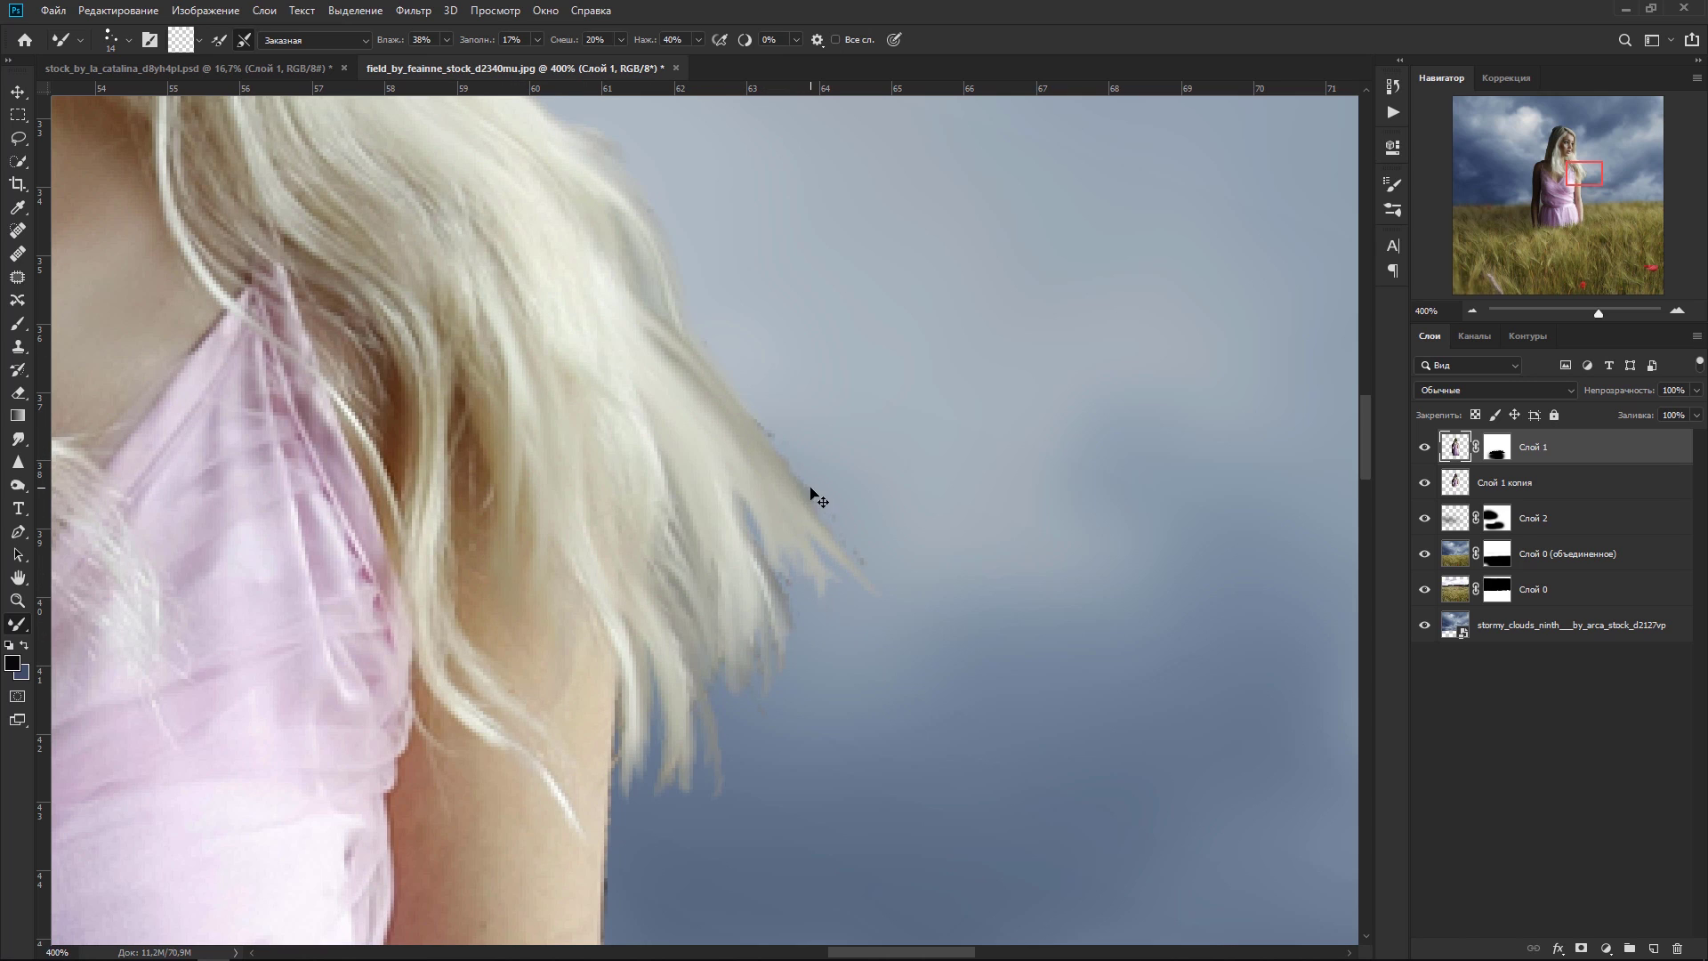
Step: Blend the outer hair edge against the sky using the Mixer Brush with a soft round 14 px tip
right_click(774, 456)
click(829, 580)
drag(758, 406, 773, 448)
Step: Erase the dark fringe around the outer hair tips with a small soft round Eraser, working on Слой 1 and Слой 1 копия
click(17, 393)
right_click(545, 499)
click(612, 612)
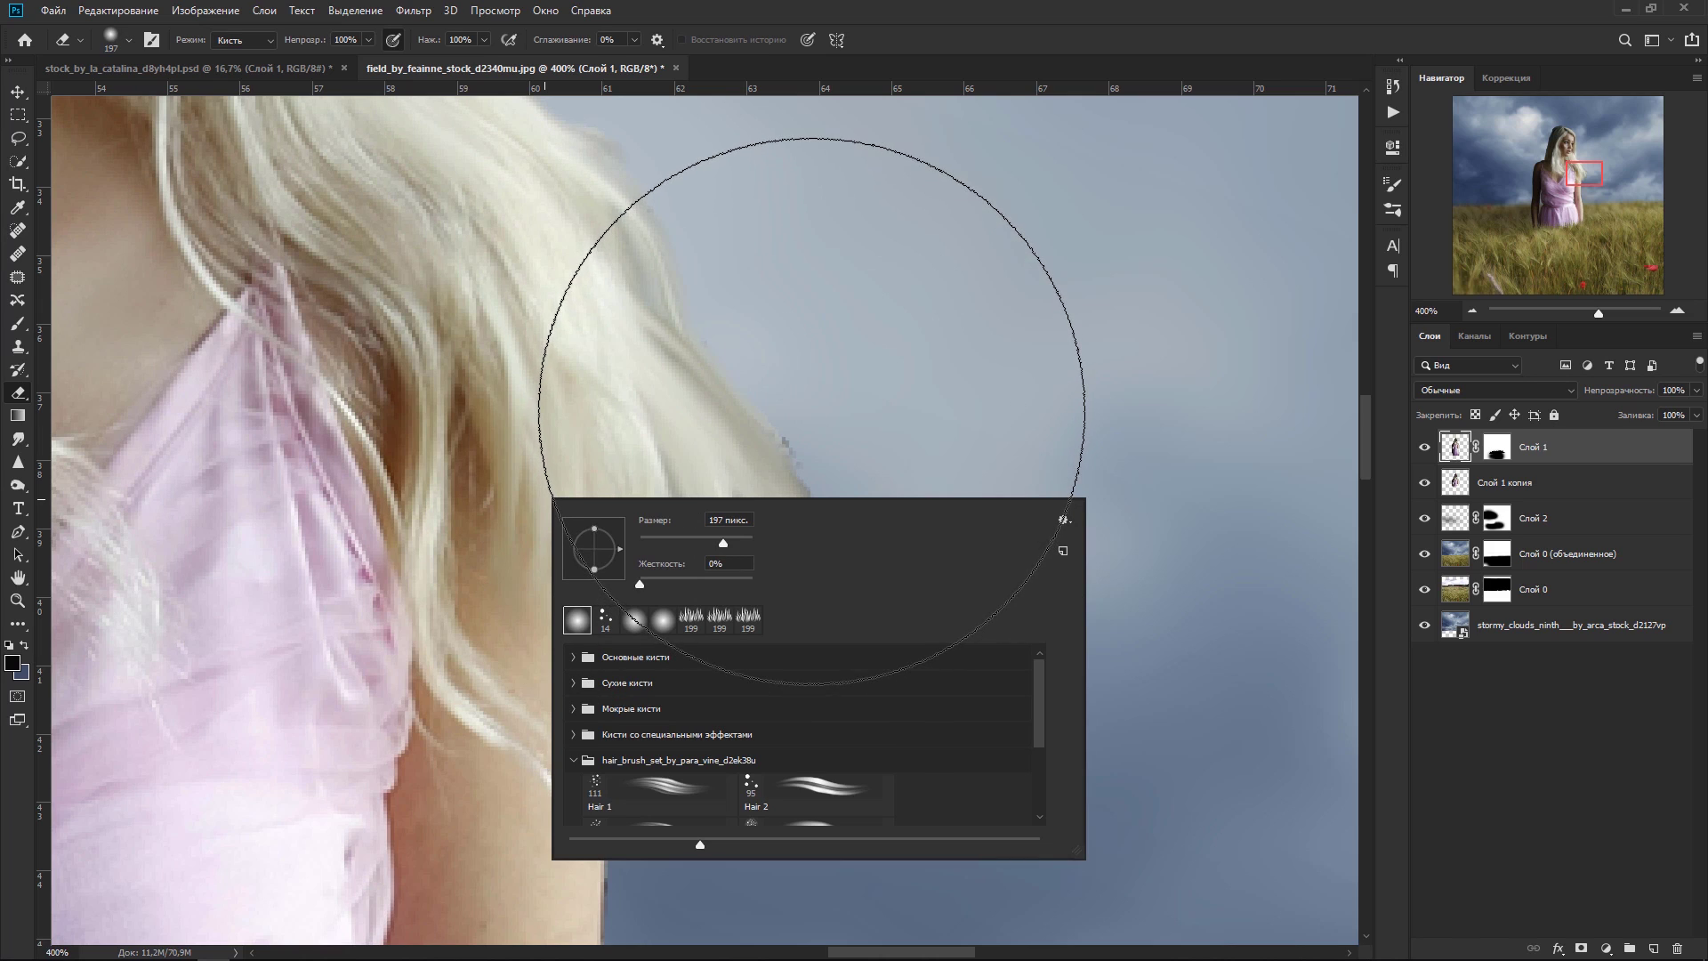
click(813, 431)
key(bracketleft)
key(bracketleft)
key(bracketleft)
key(bracketleft)
key(bracketleft)
key(bracketleft)
key(bracketleft)
key(bracketleft)
key(bracketleft)
key(bracketleft)
key(bracketleft)
key(bracketleft)
key(bracketleft)
key(bracketleft)
key(bracketleft)
key(bracketleft)
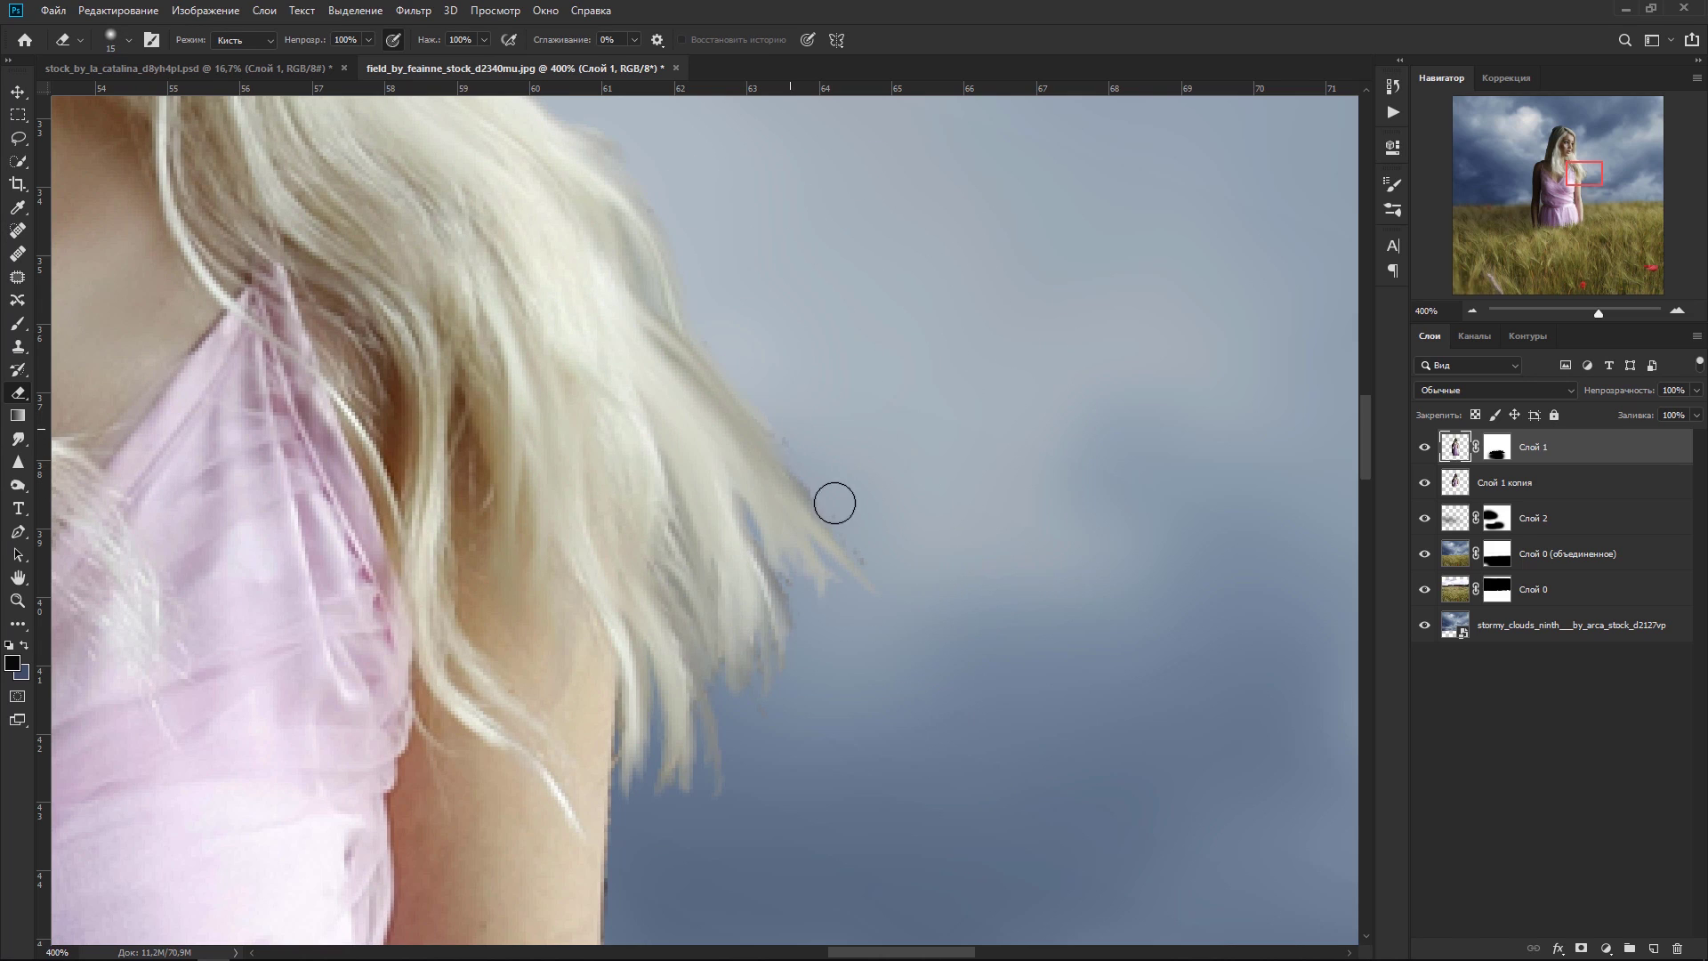
mouse_move(803, 480)
mouse_down()
mouse_move(849, 569)
mouse_move(802, 577)
mouse_up()
click(1455, 483)
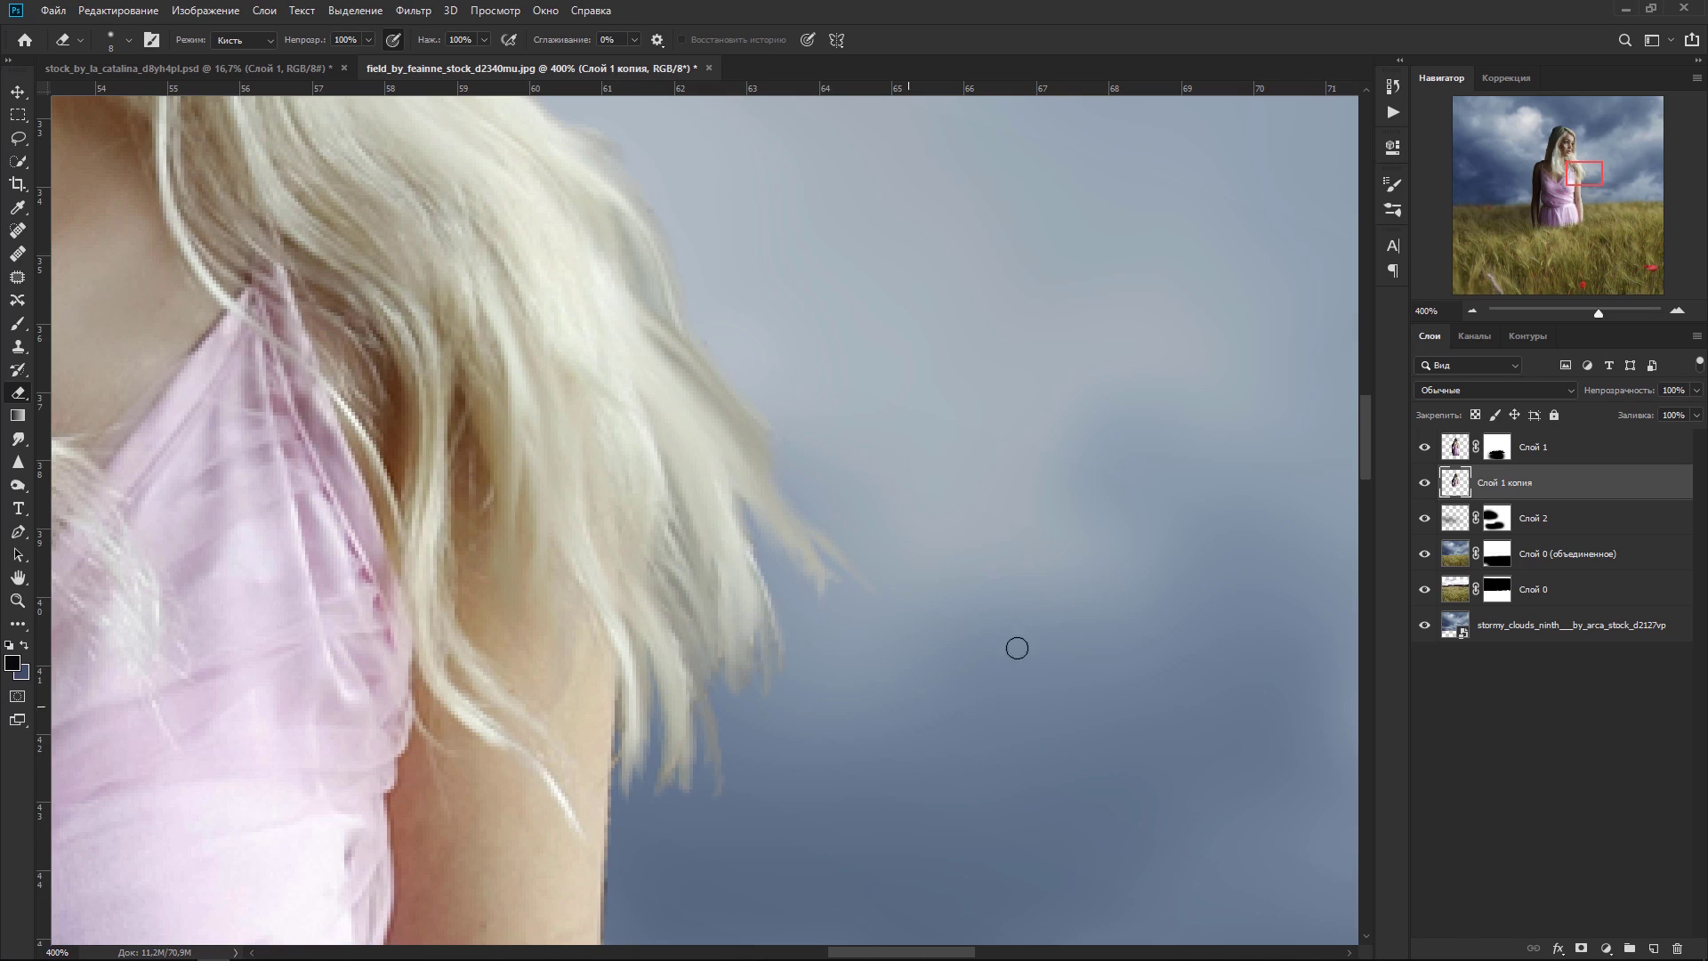
Step: Return to the image of Слой 1 and set the Mixer Brush to the Hair 1 tip at 47 px
key(alt+bracketright)
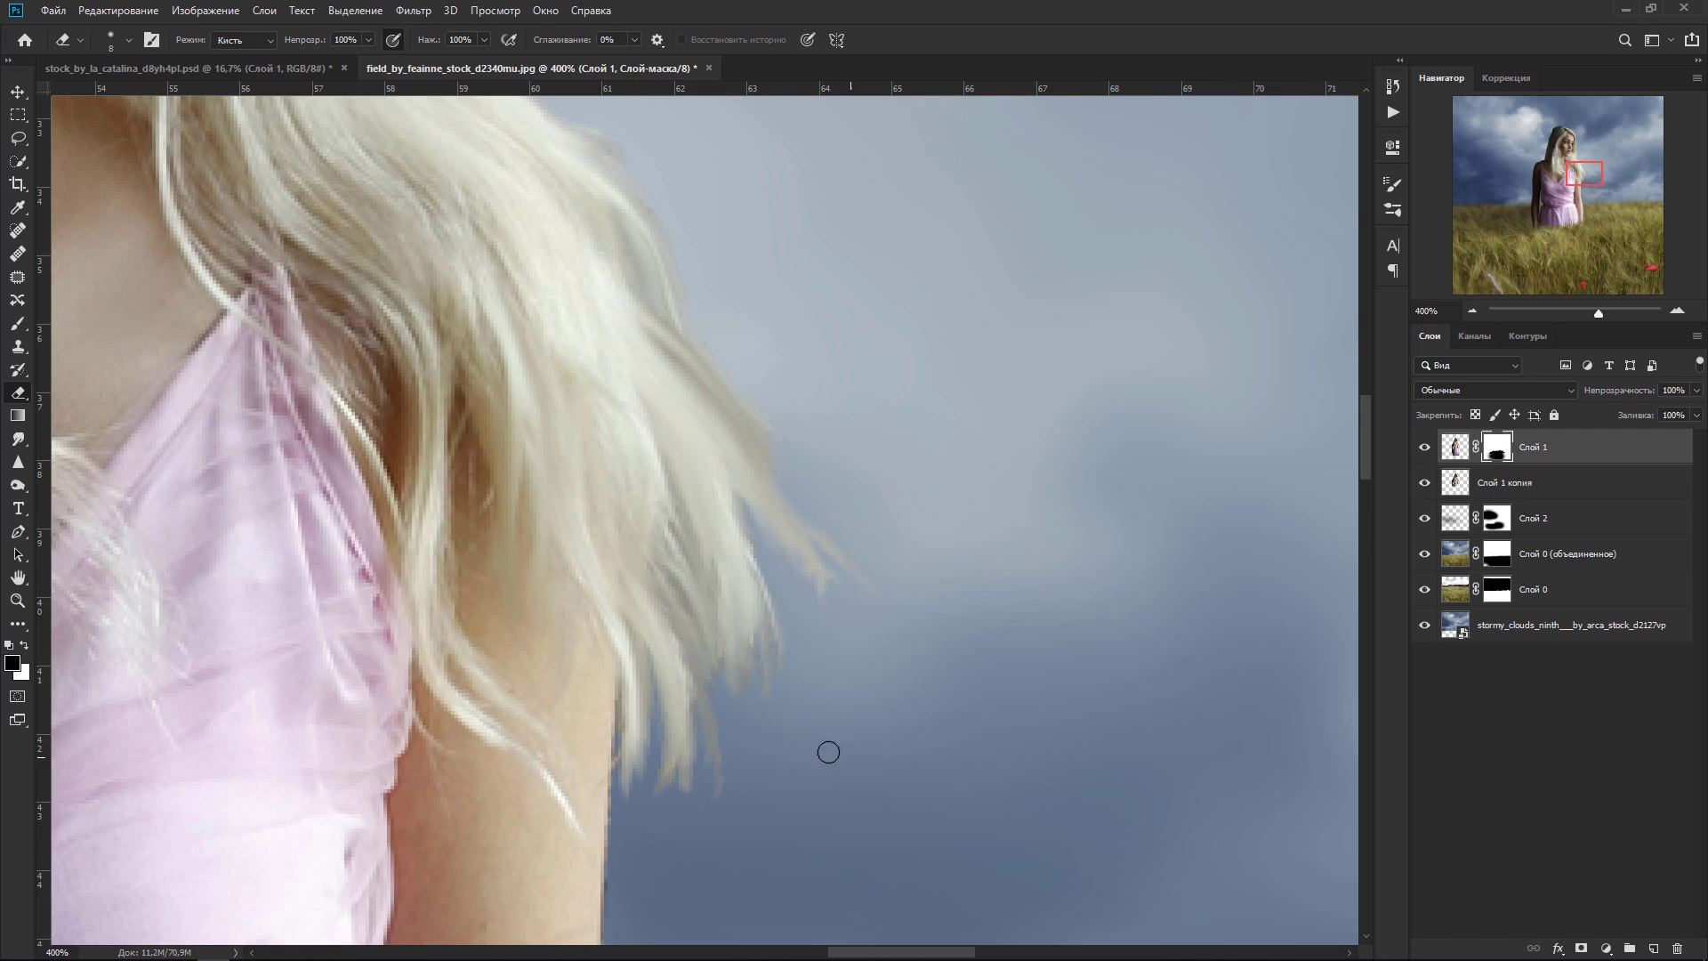
click(18, 624)
click(106, 764)
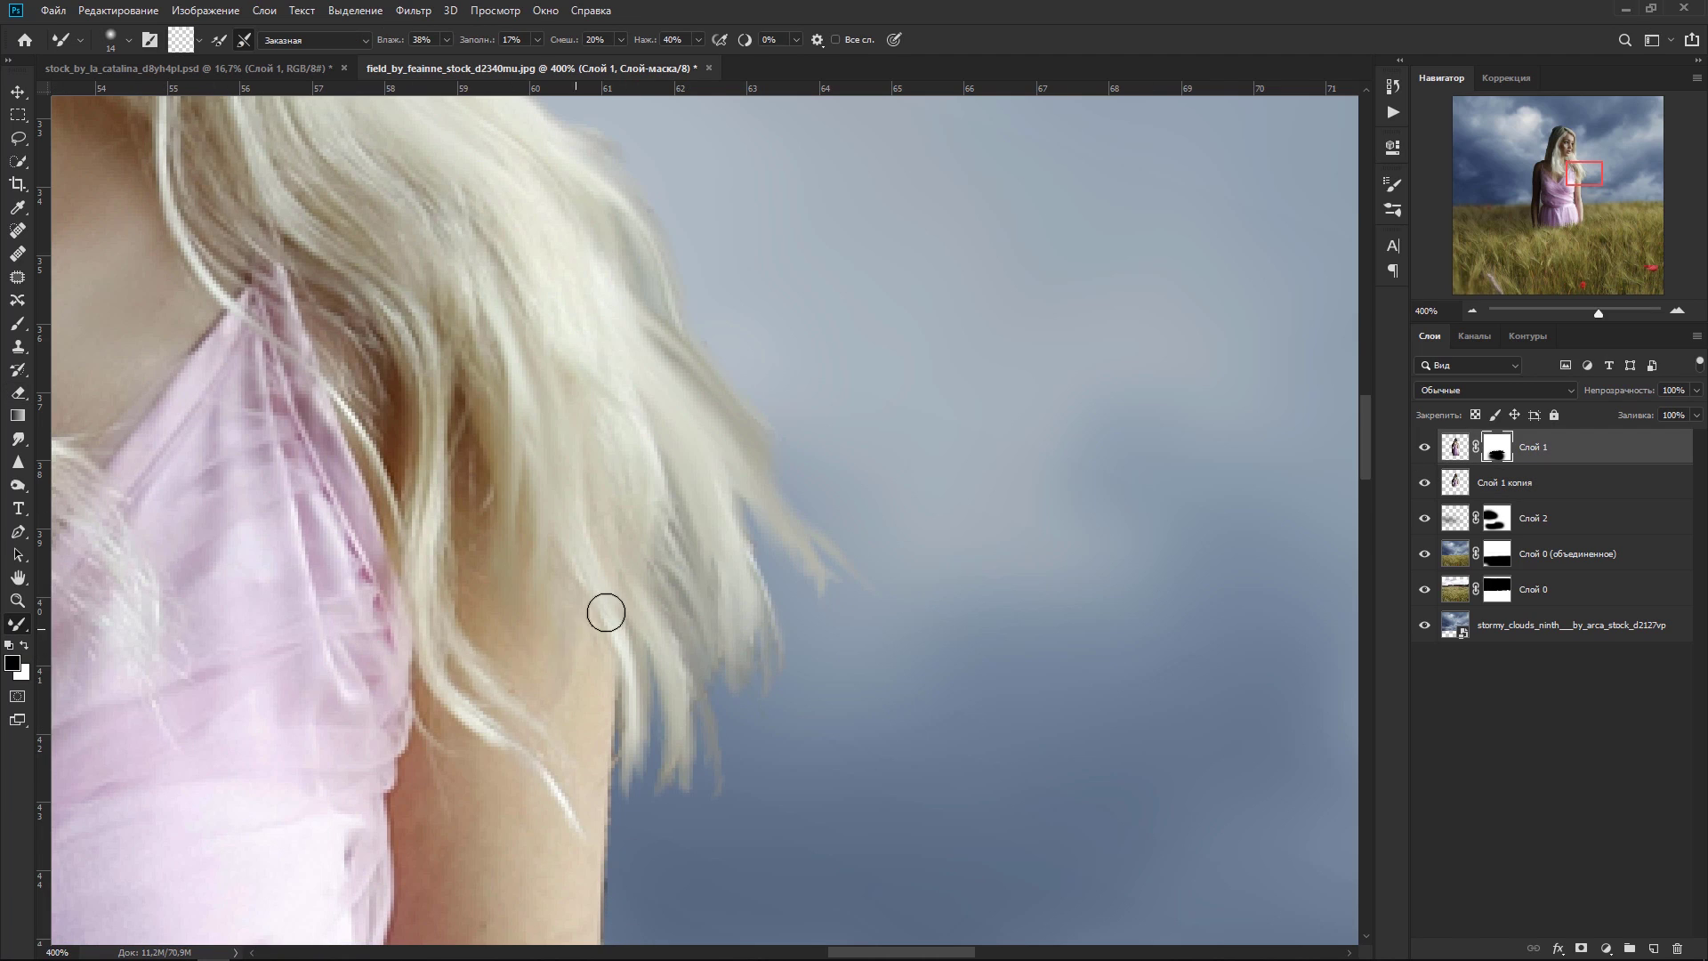
right_click(702, 552)
click(805, 841)
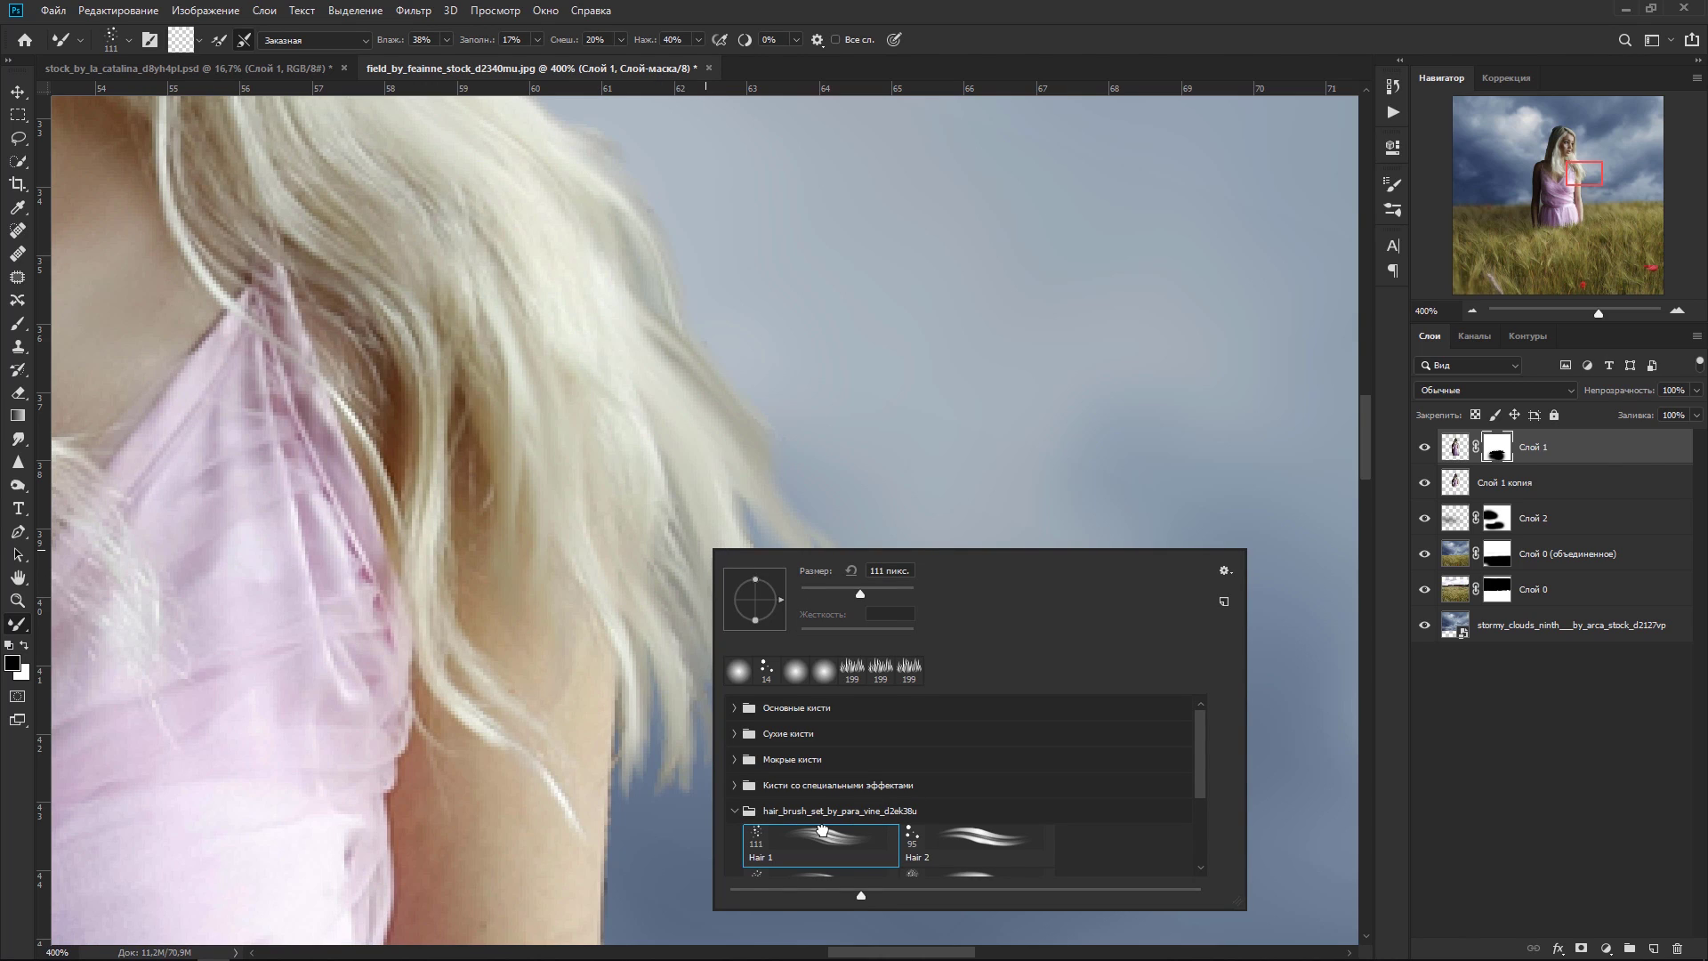
drag(860, 597, 825, 600)
key(Return)
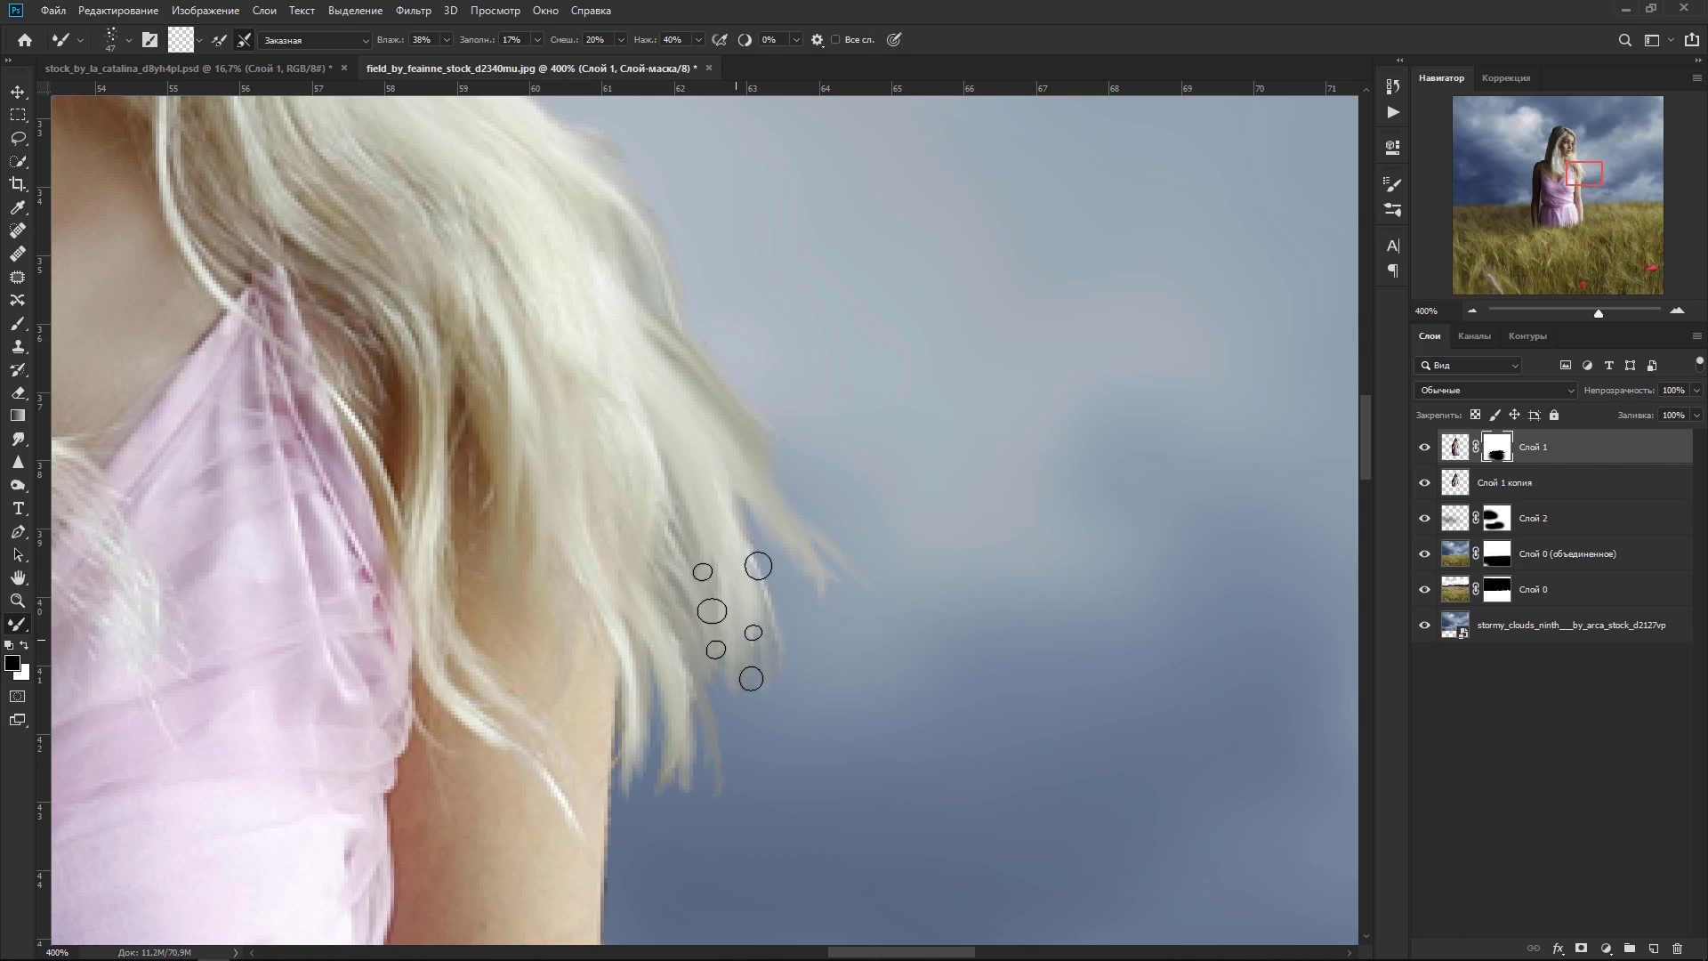
click(1455, 447)
Step: Draw out the lower hair ends beside the arm with the Hair 1 Mixer Brush, reducing the tip to 28 px
drag(736, 567, 722, 725)
drag(755, 501, 796, 624)
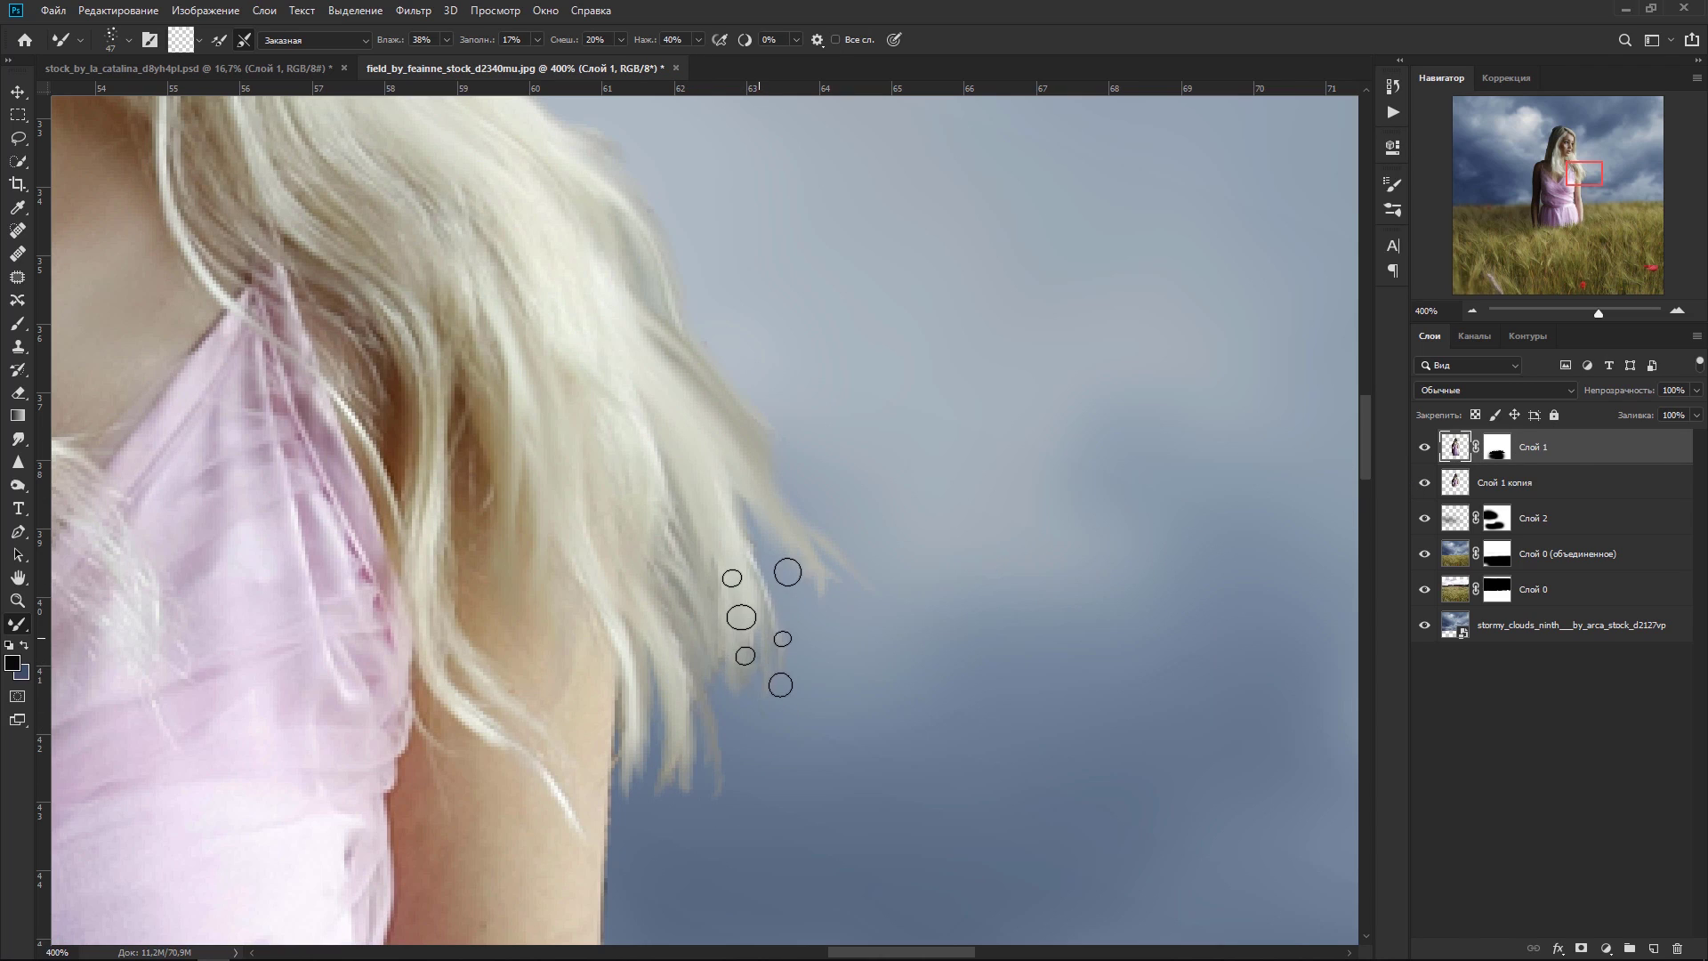
right_click(765, 633)
drag(883, 644, 874, 642)
drag(712, 597, 697, 814)
drag(730, 633, 717, 780)
Step: Switch the Mixer Brush to a soft round tip at 18 px
right_click(702, 602)
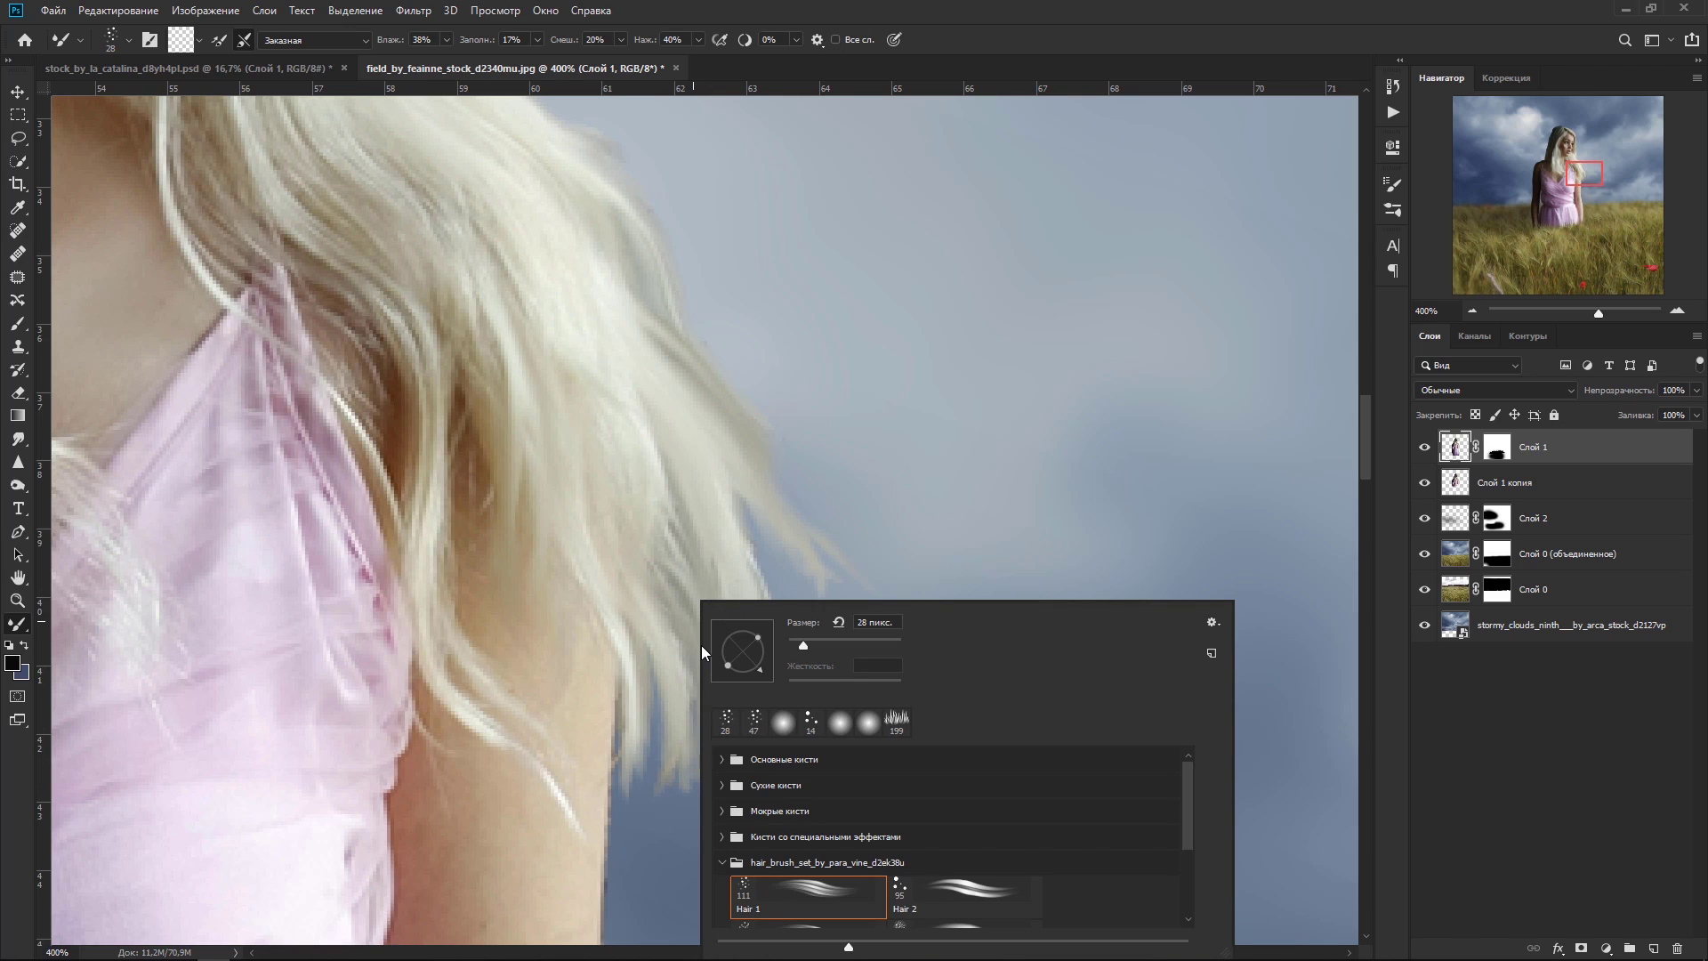
click(721, 757)
click(807, 827)
drag(804, 644, 797, 644)
click(454, 791)
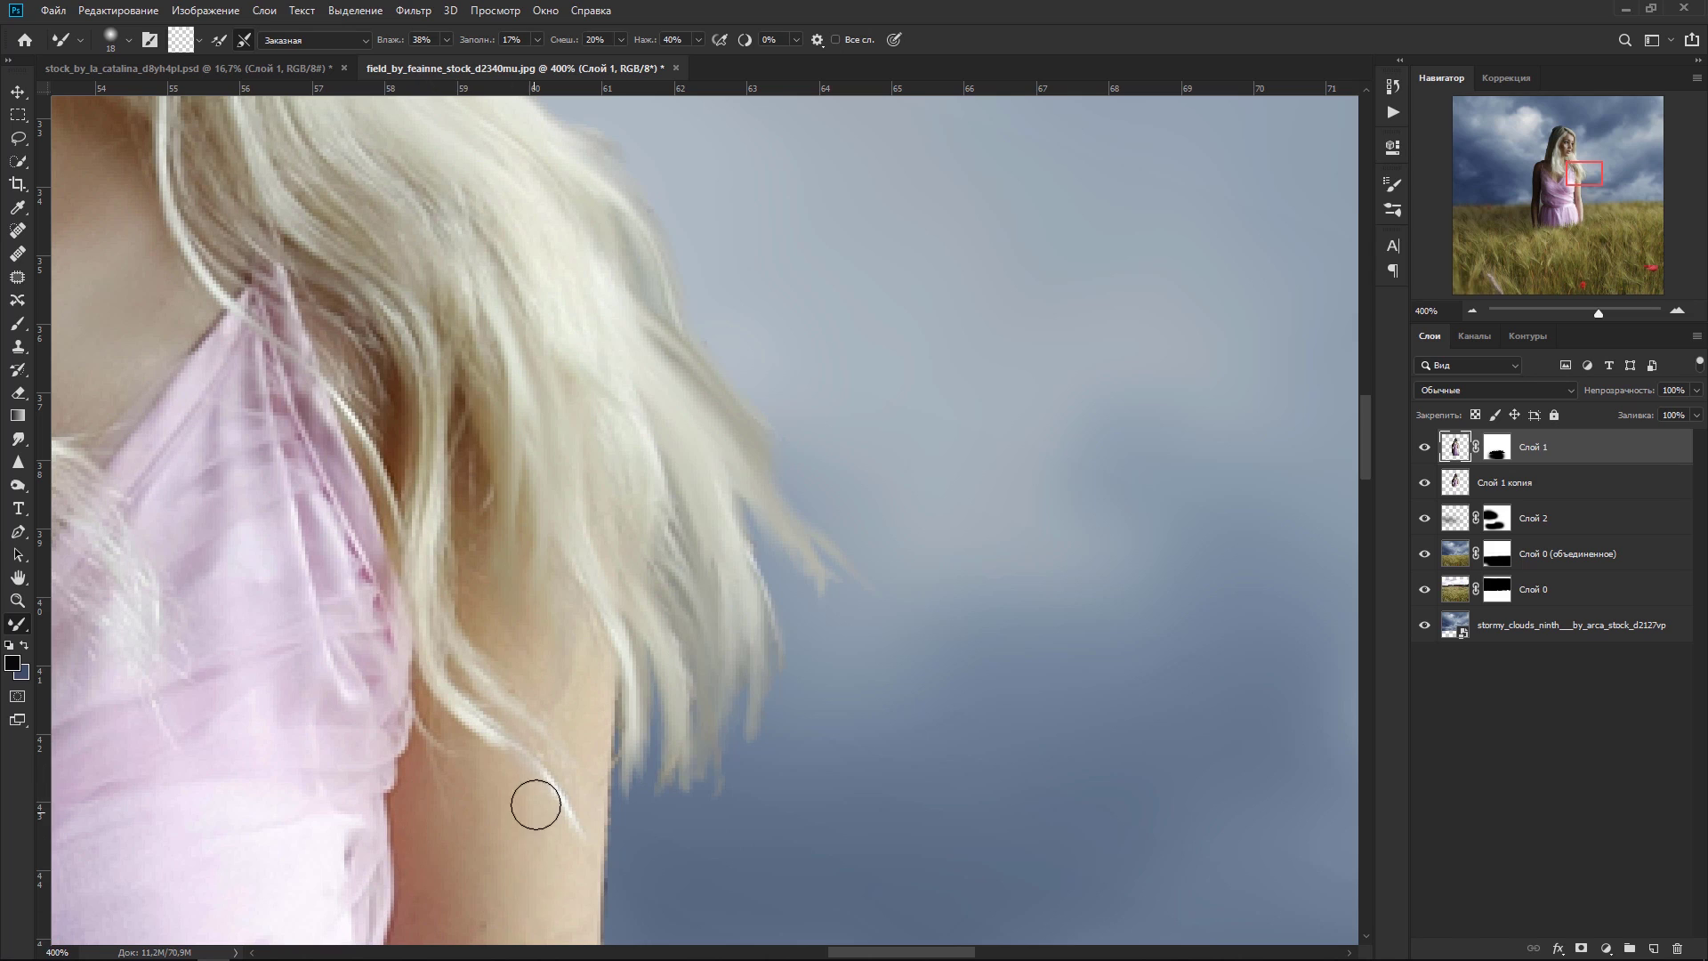
Step: Smooth the skin of the lit upper arm below the hair with the 18 px Mixer Brush
drag(649, 724, 755, 408)
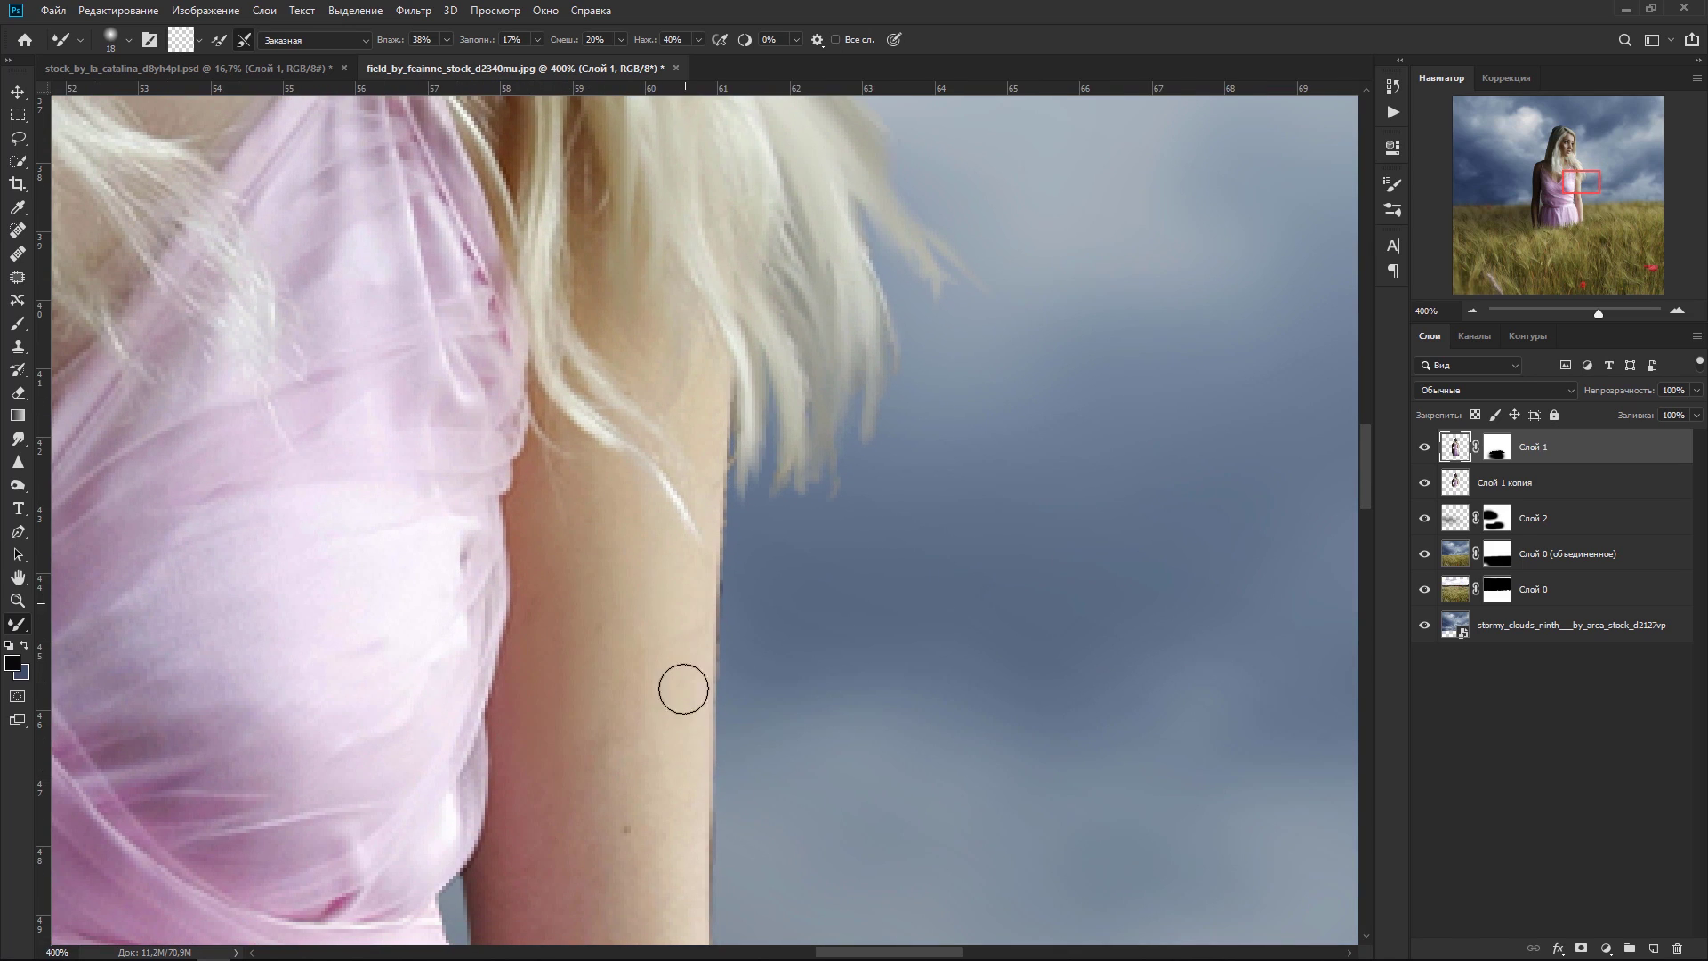
drag(838, 724, 910, 378)
drag(731, 480, 710, 603)
mouse_move(731, 448)
mouse_down()
mouse_move(740, 578)
mouse_move(787, 680)
mouse_up()
drag(776, 560, 779, 649)
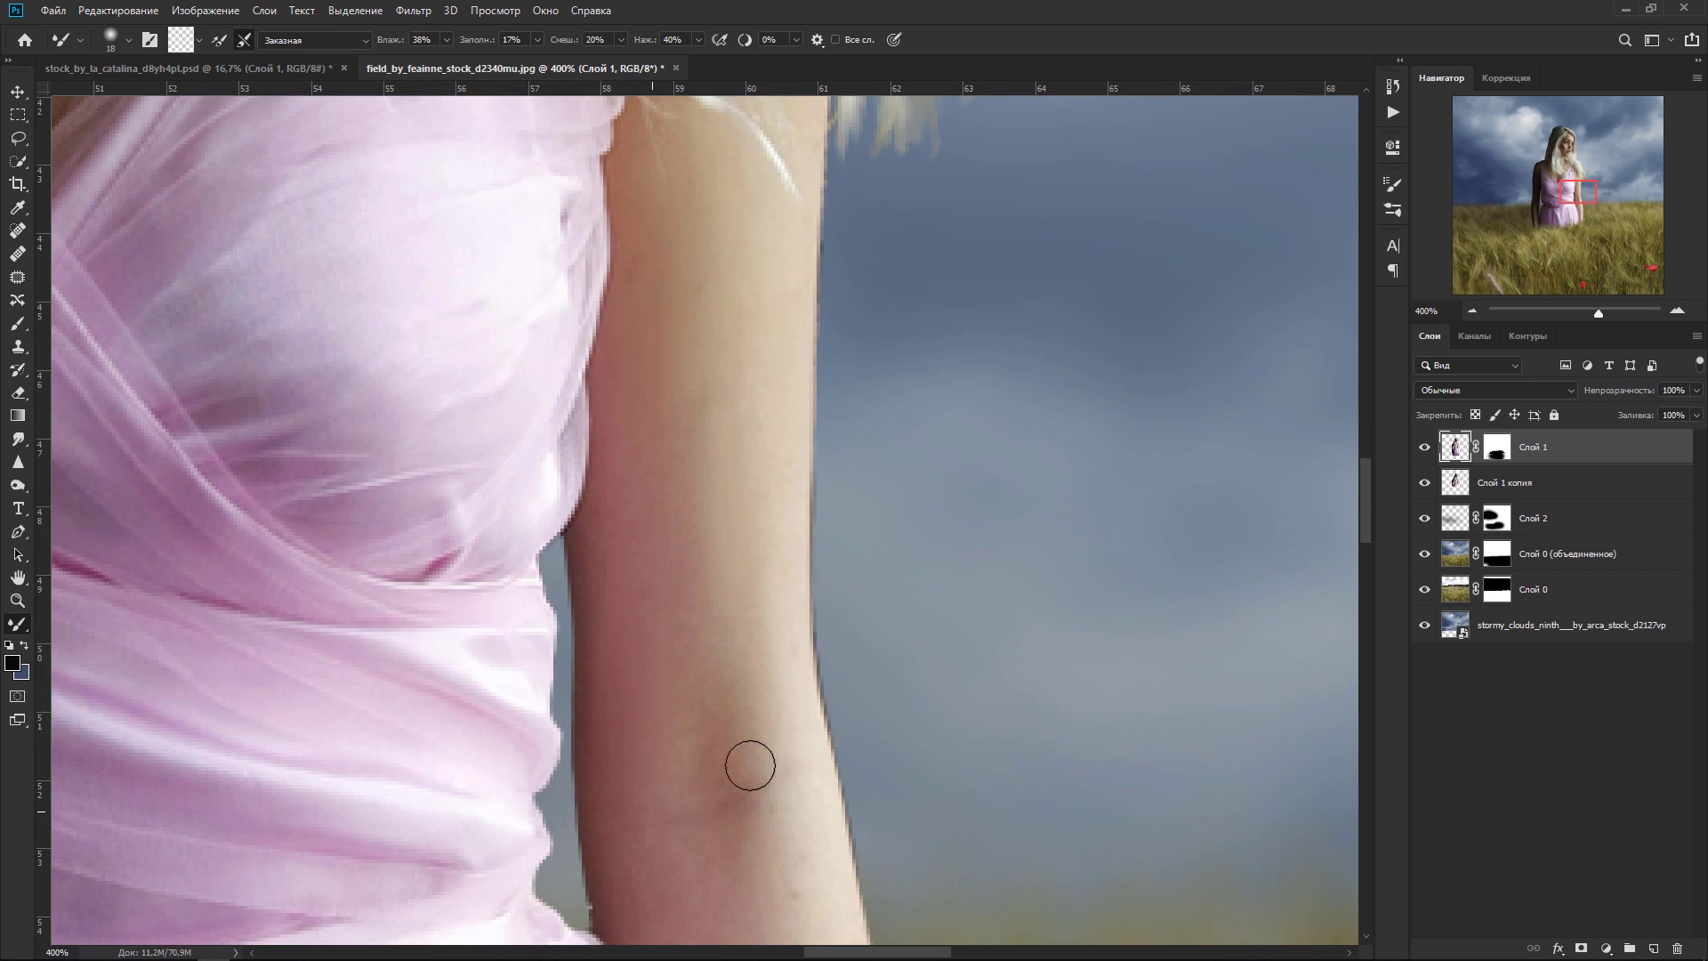
Step: Smooth the skin of the lit arm from the elbow down to the wheat with the Mixer Brush
drag(846, 601, 856, 317)
drag(799, 459, 824, 601)
drag(864, 685, 883, 731)
drag(875, 632, 867, 771)
drag(767, 663, 785, 799)
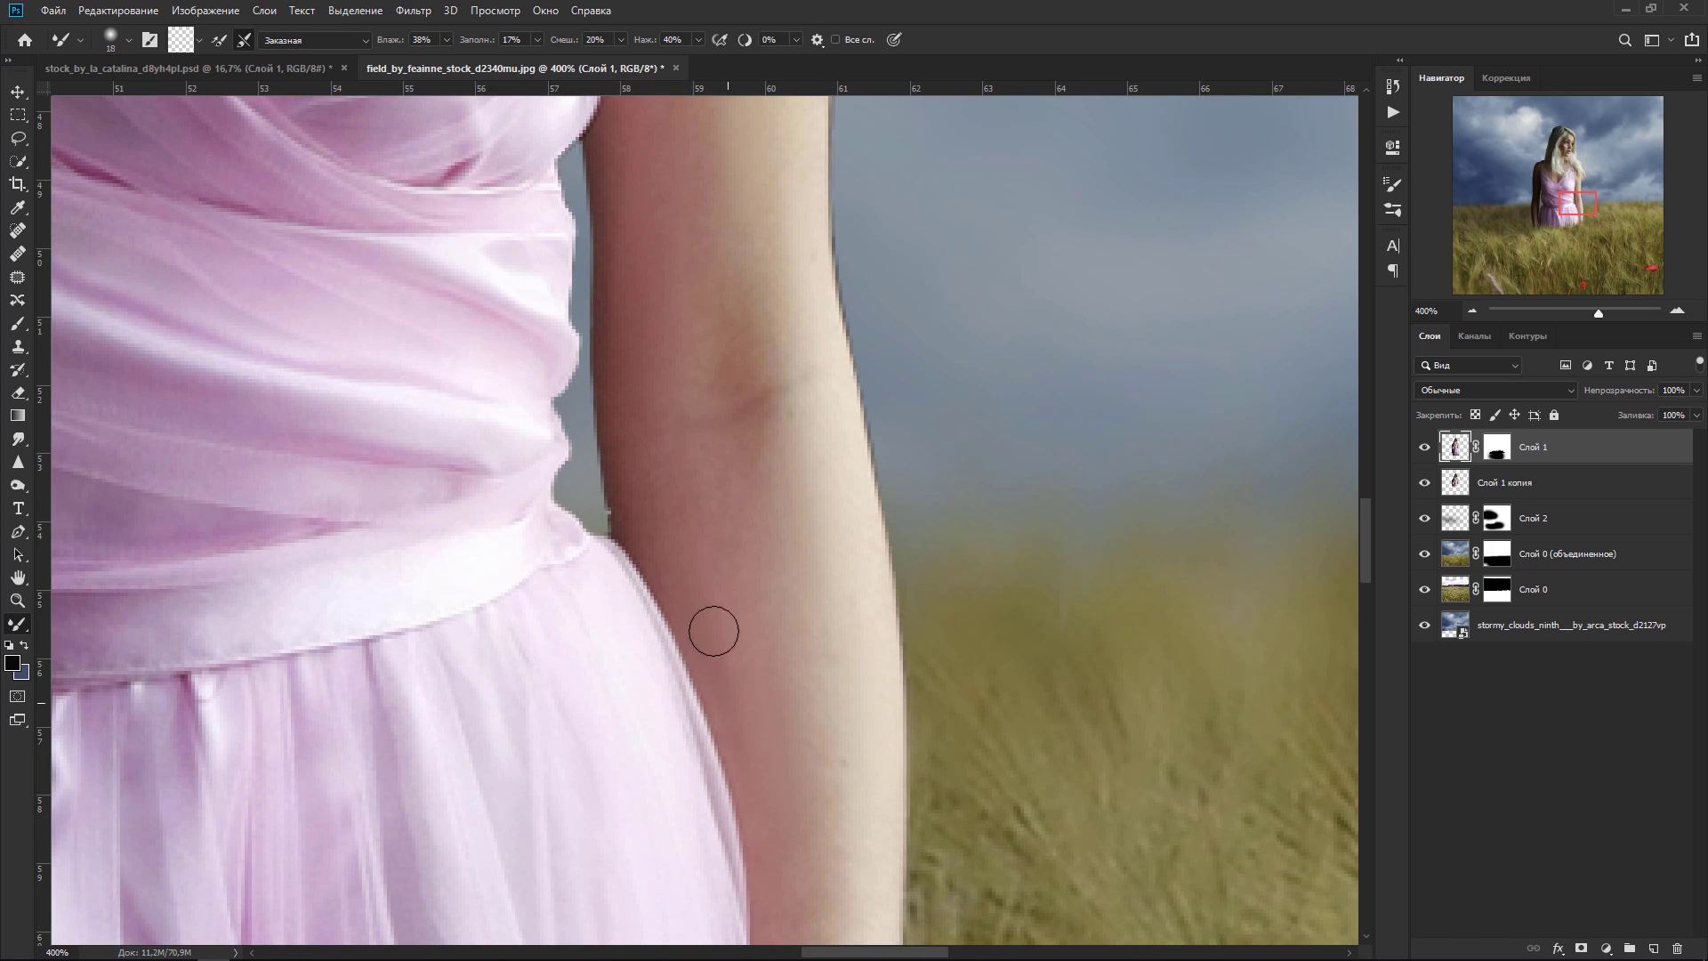
scroll(932, 836, down, 5)
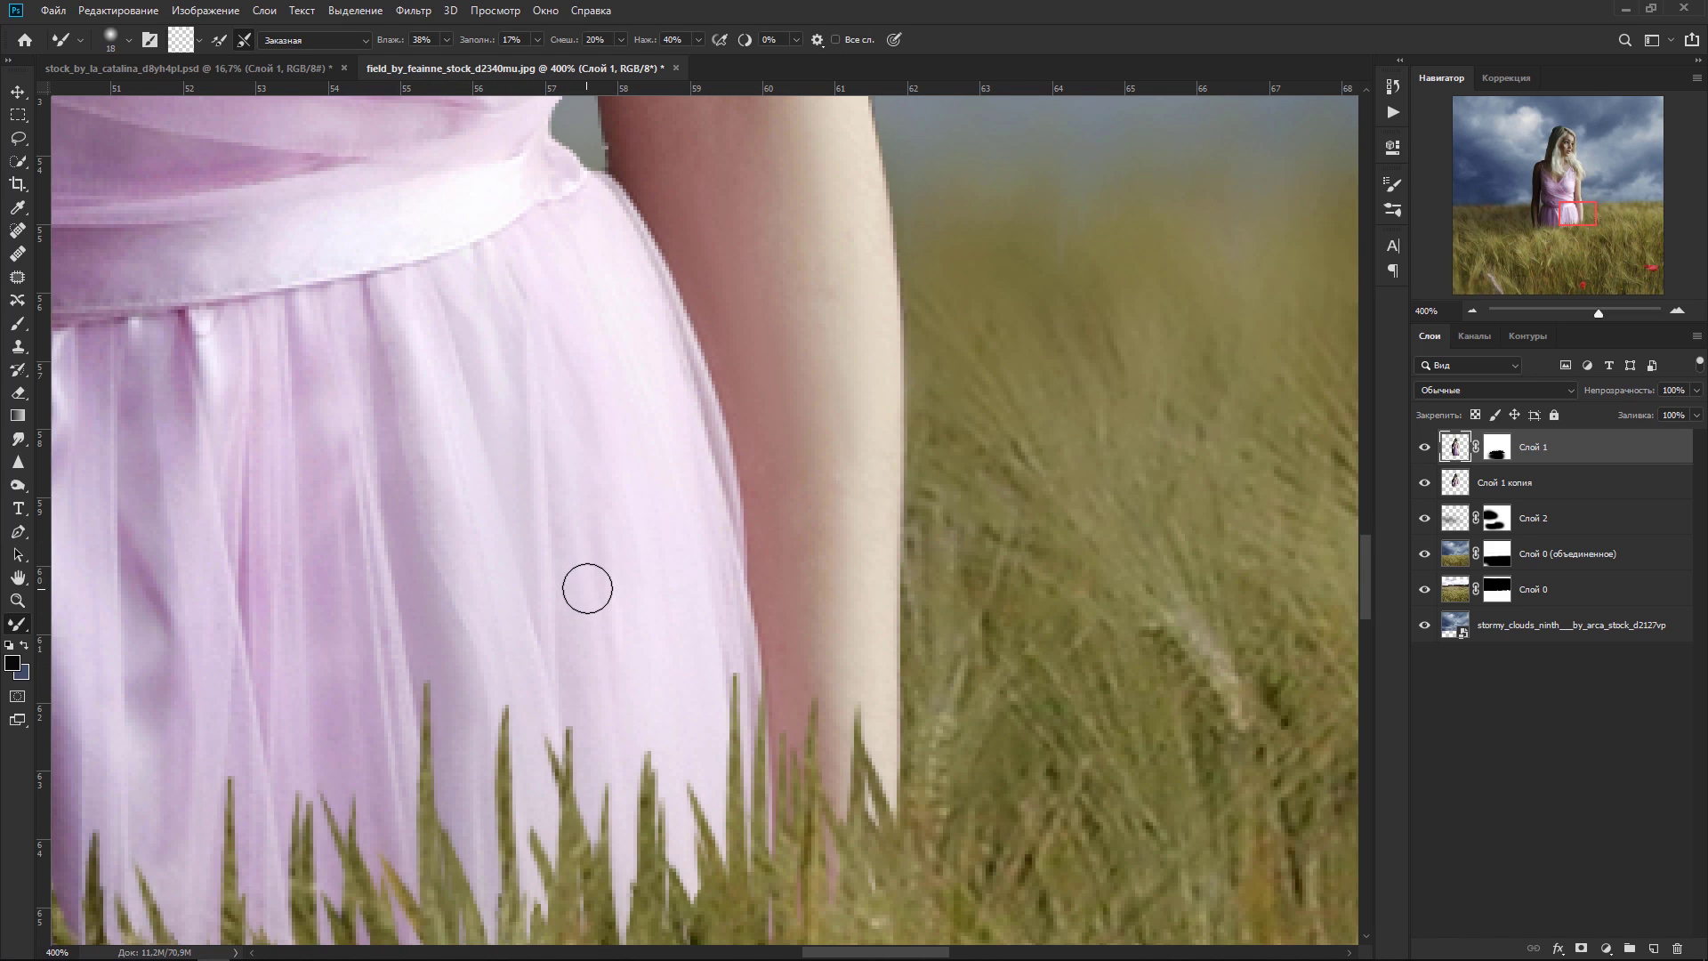
Step: Smooth the skin of the shaded arm and shoulder with the 18 px Mixer Brush
mouse_move(652, 629)
mouse_down()
mouse_move(794, 654)
mouse_move(1049, 660)
mouse_up()
drag(436, 627, 1121, 628)
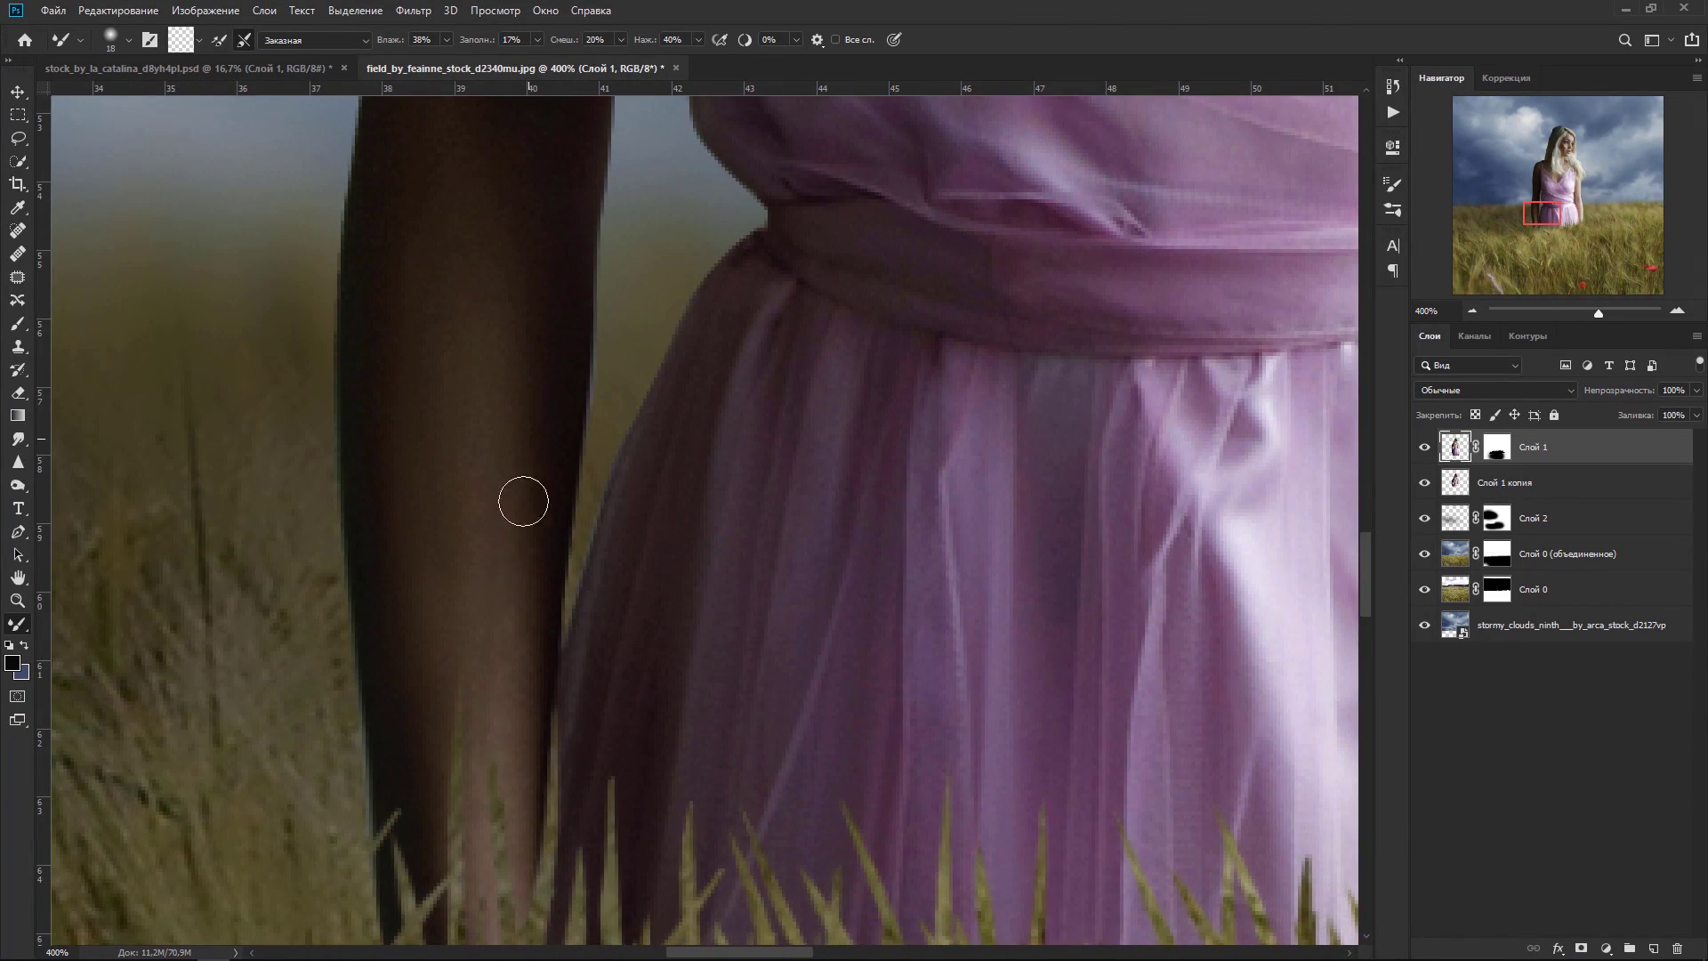
drag(780, 531, 789, 691)
scroll(788, 691, up, 15)
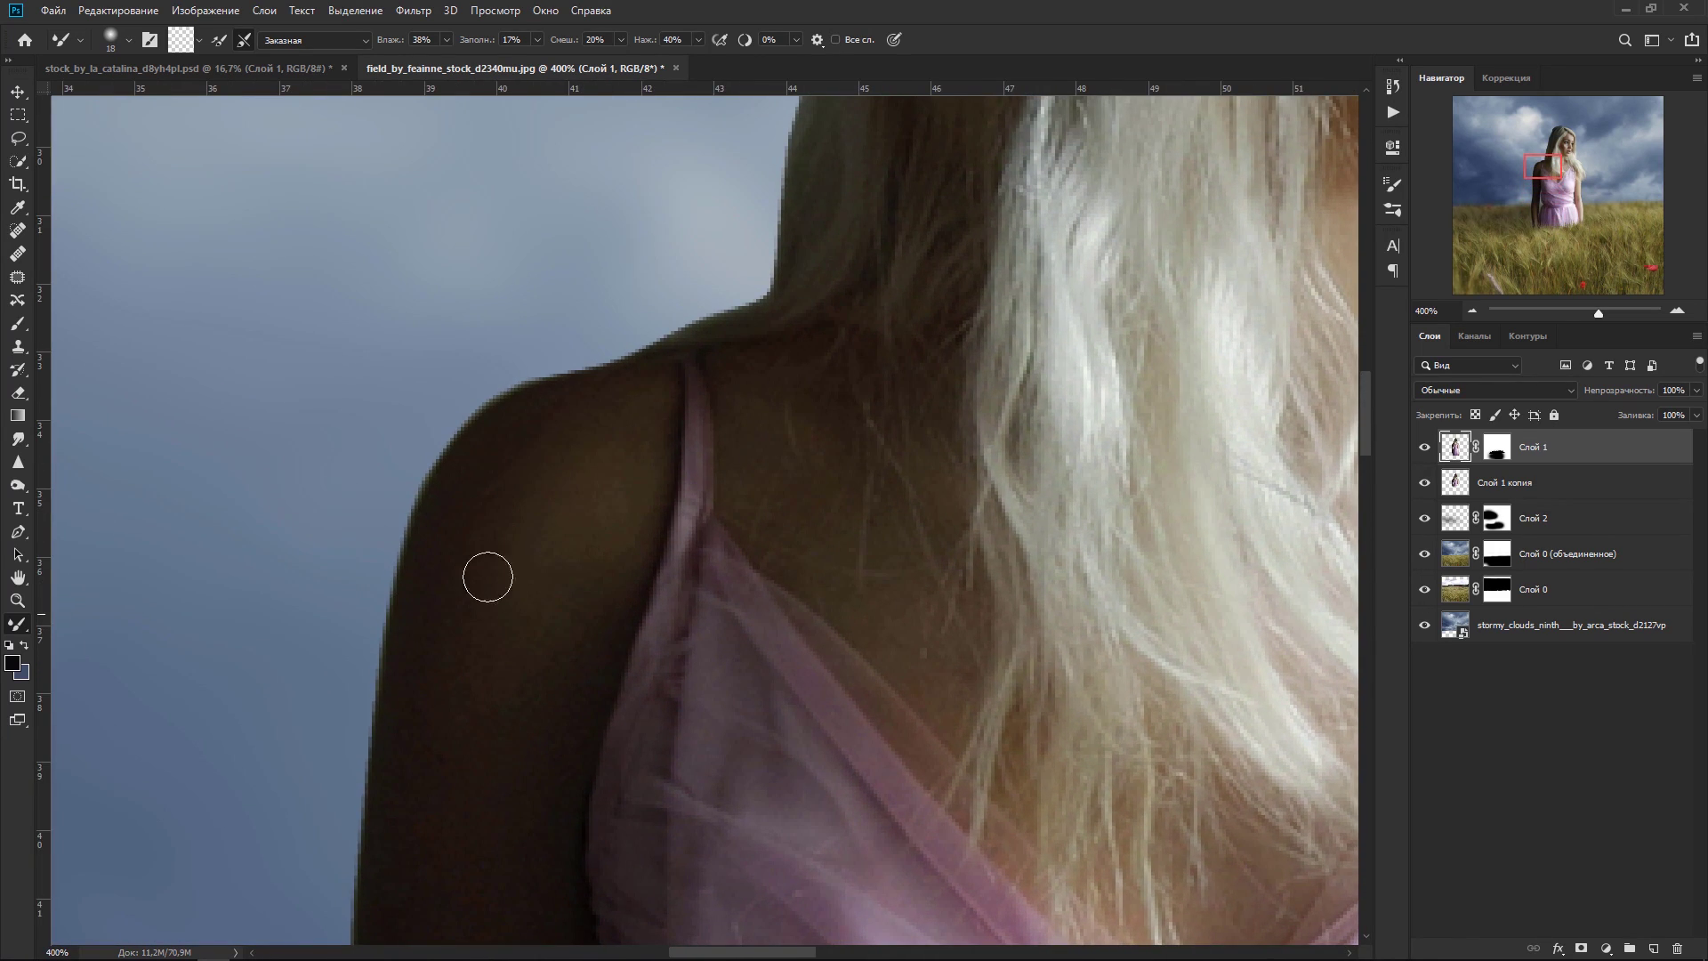
Step: Add a new top layer filled with 50% gray at 100% opacity and set its blend mode to Soft Light
key(v)
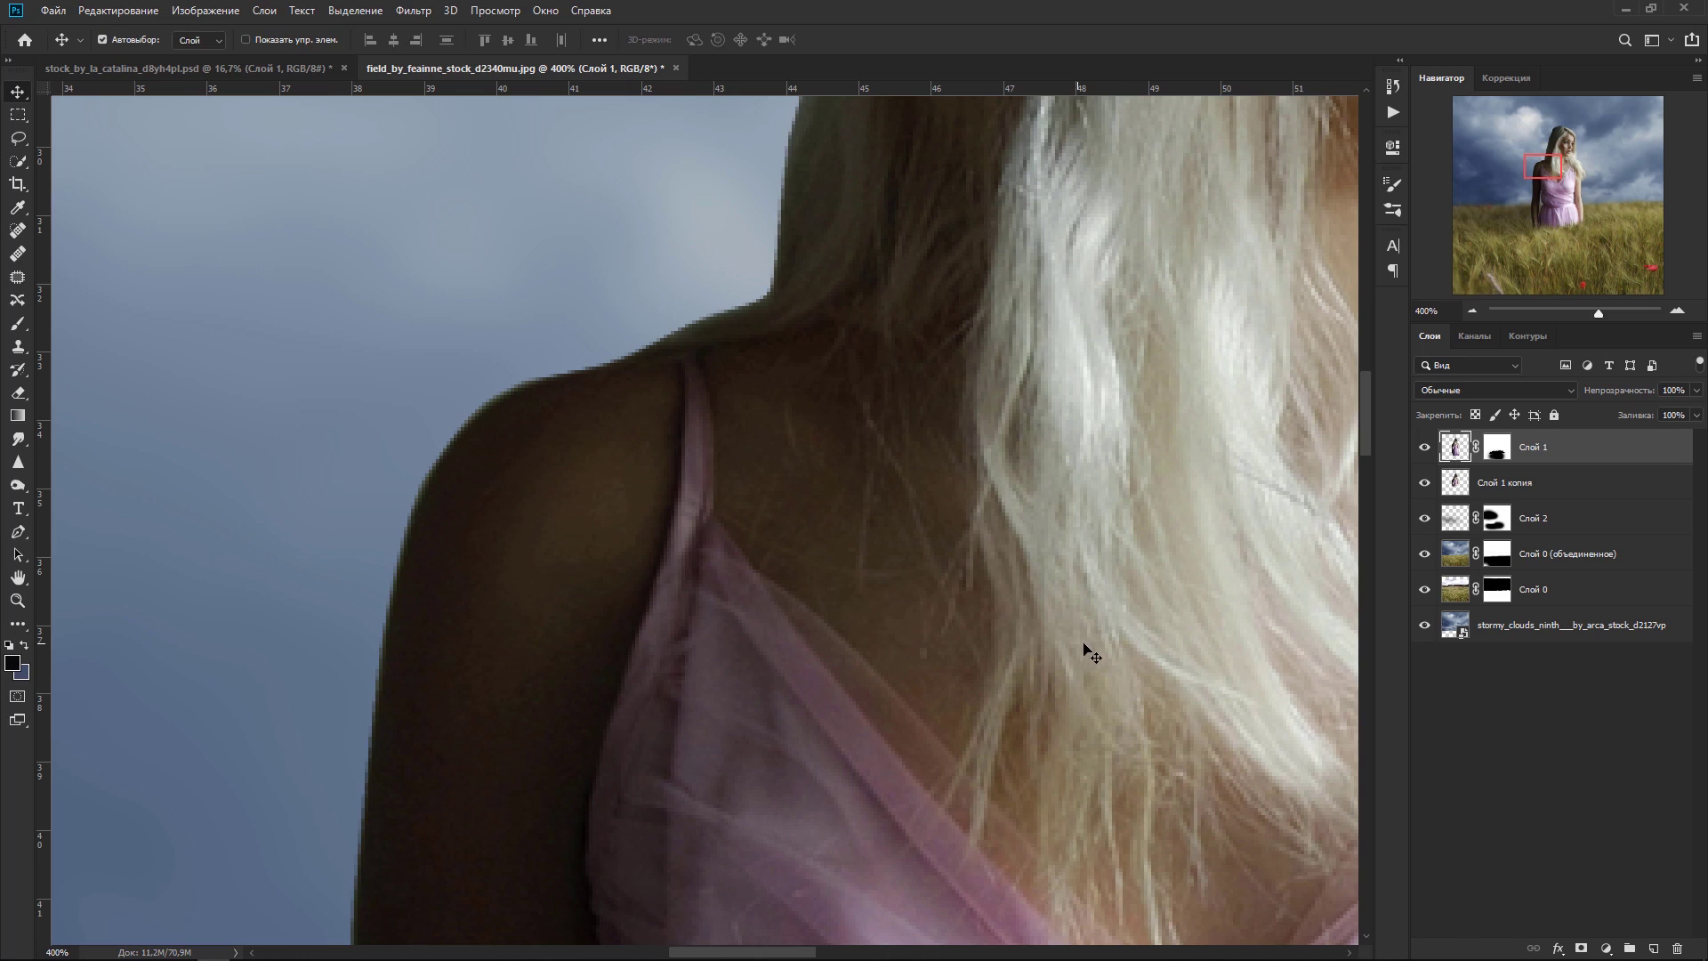
key(ctrl+shift+alt+n)
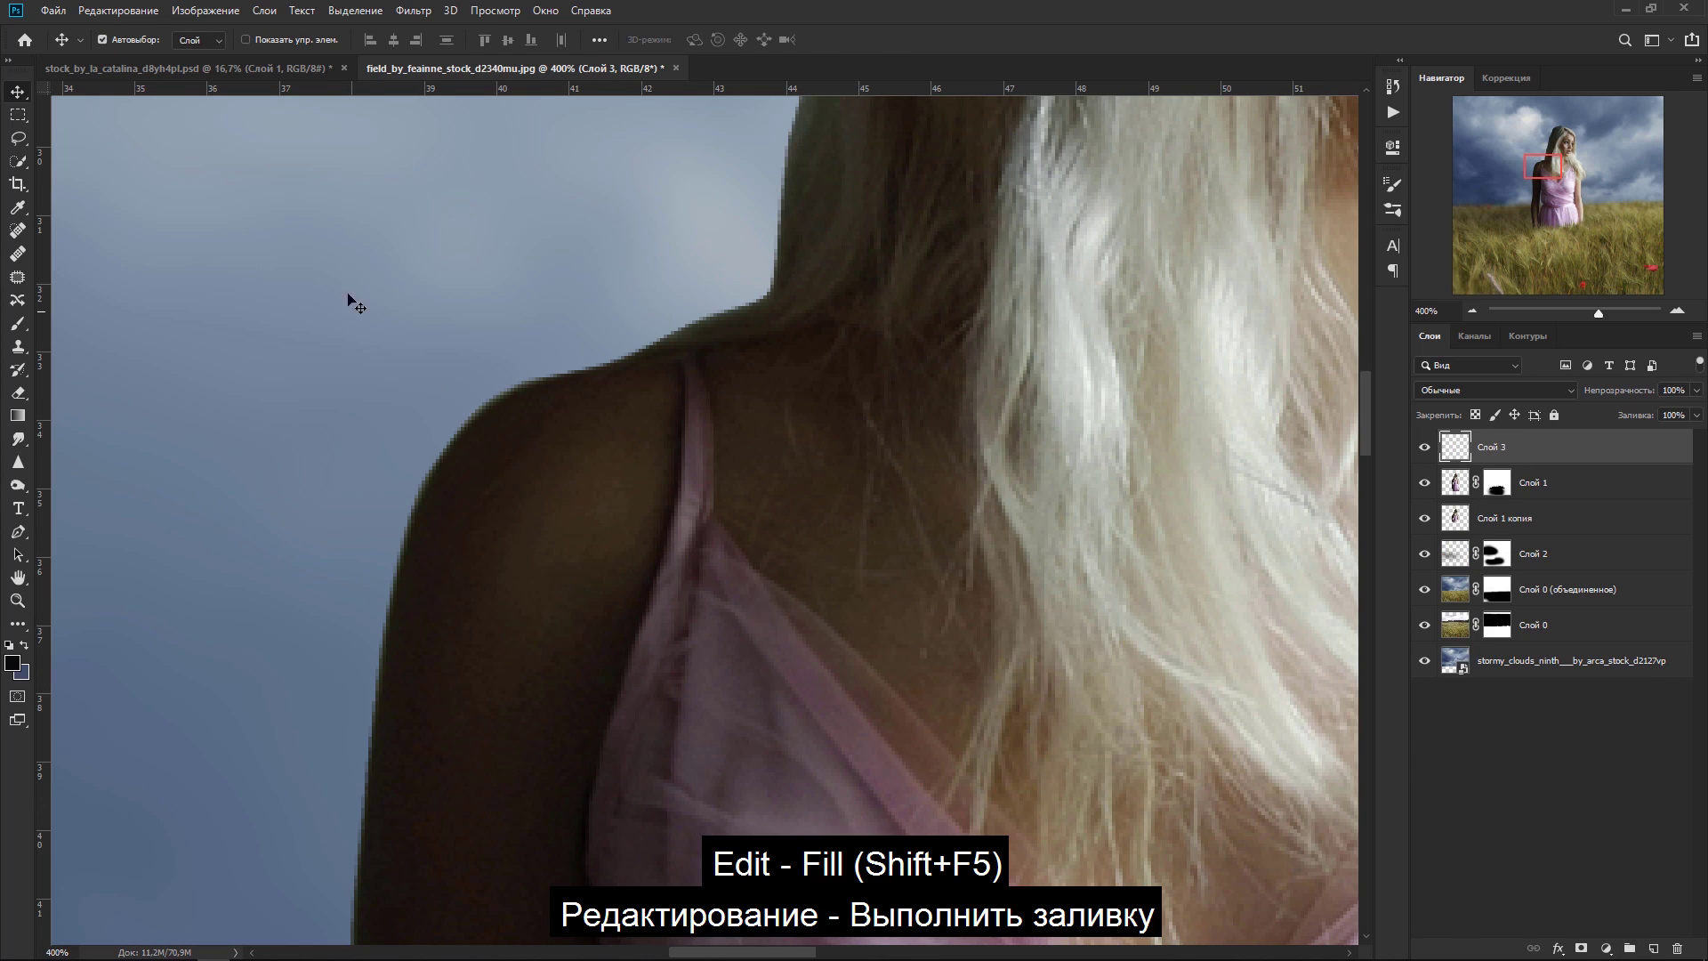
click(142, 12)
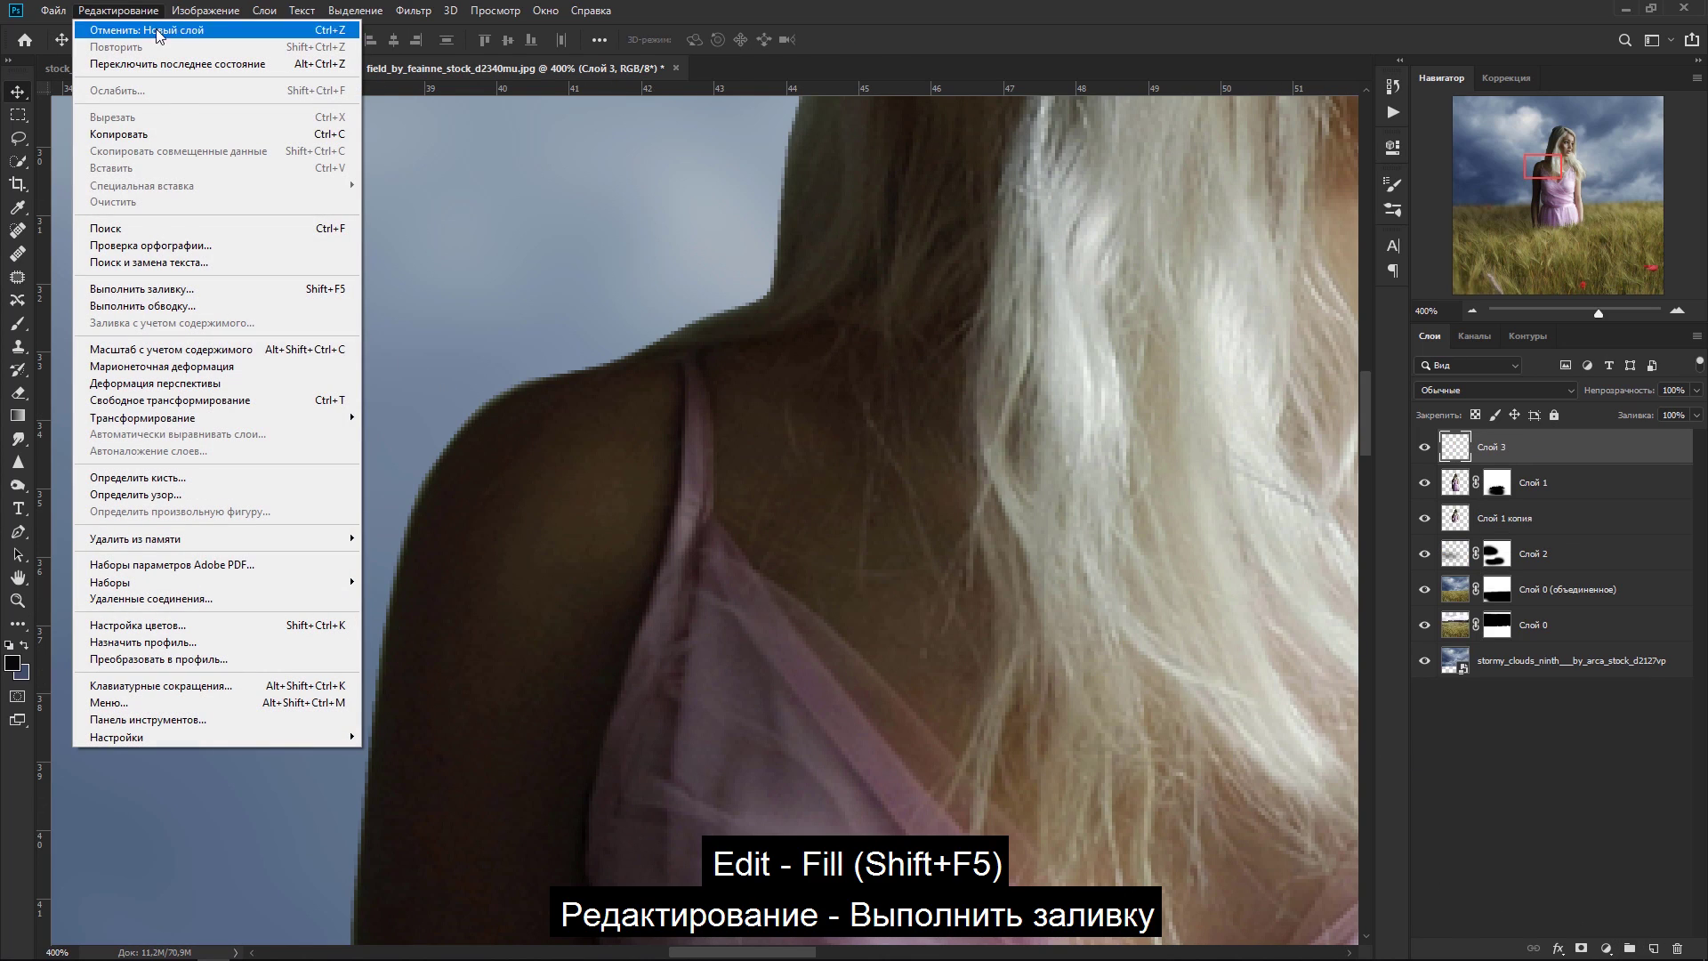
click(146, 290)
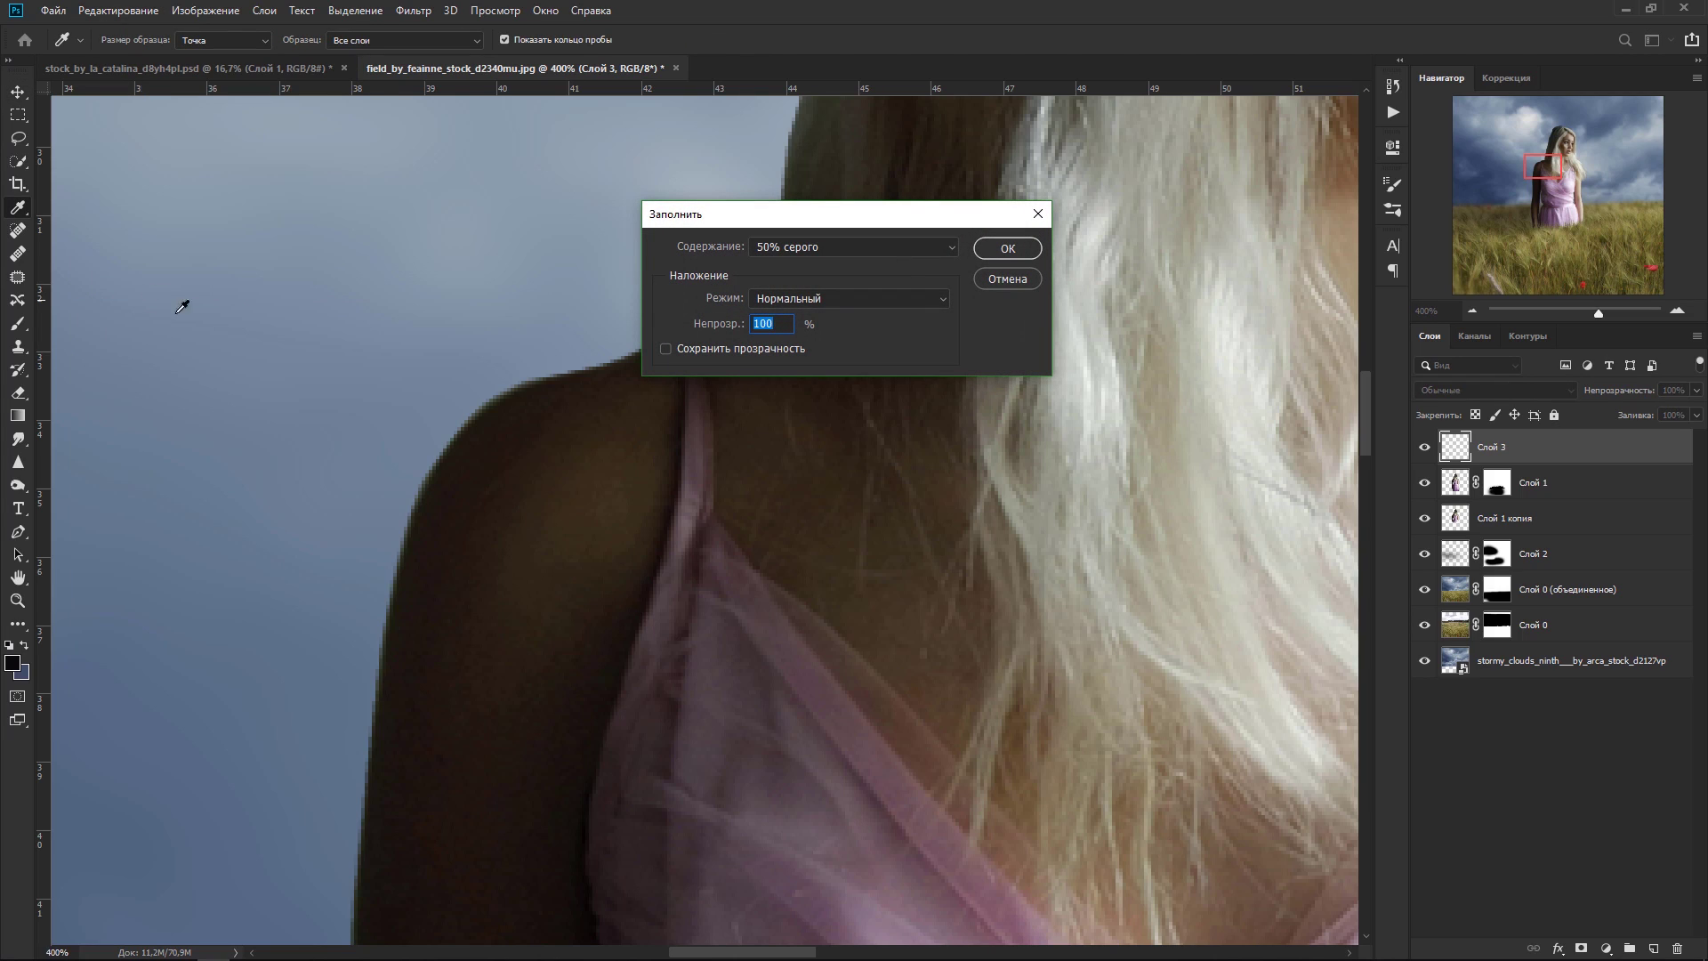
click(1010, 248)
key(v)
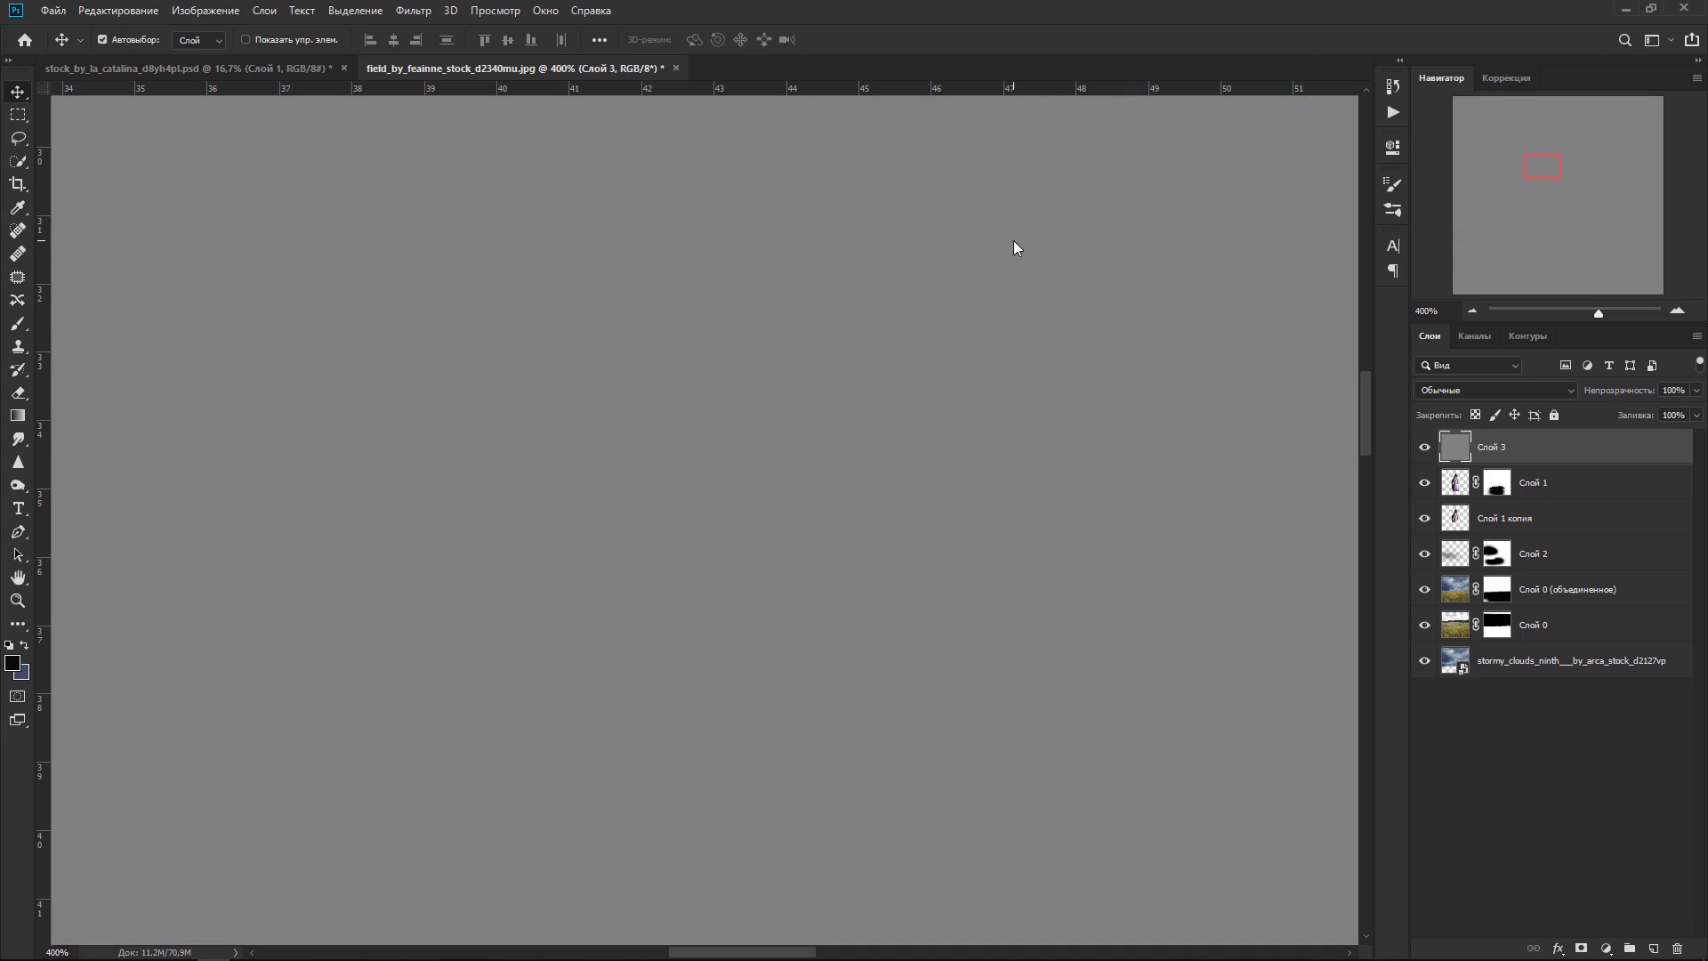
click(1442, 392)
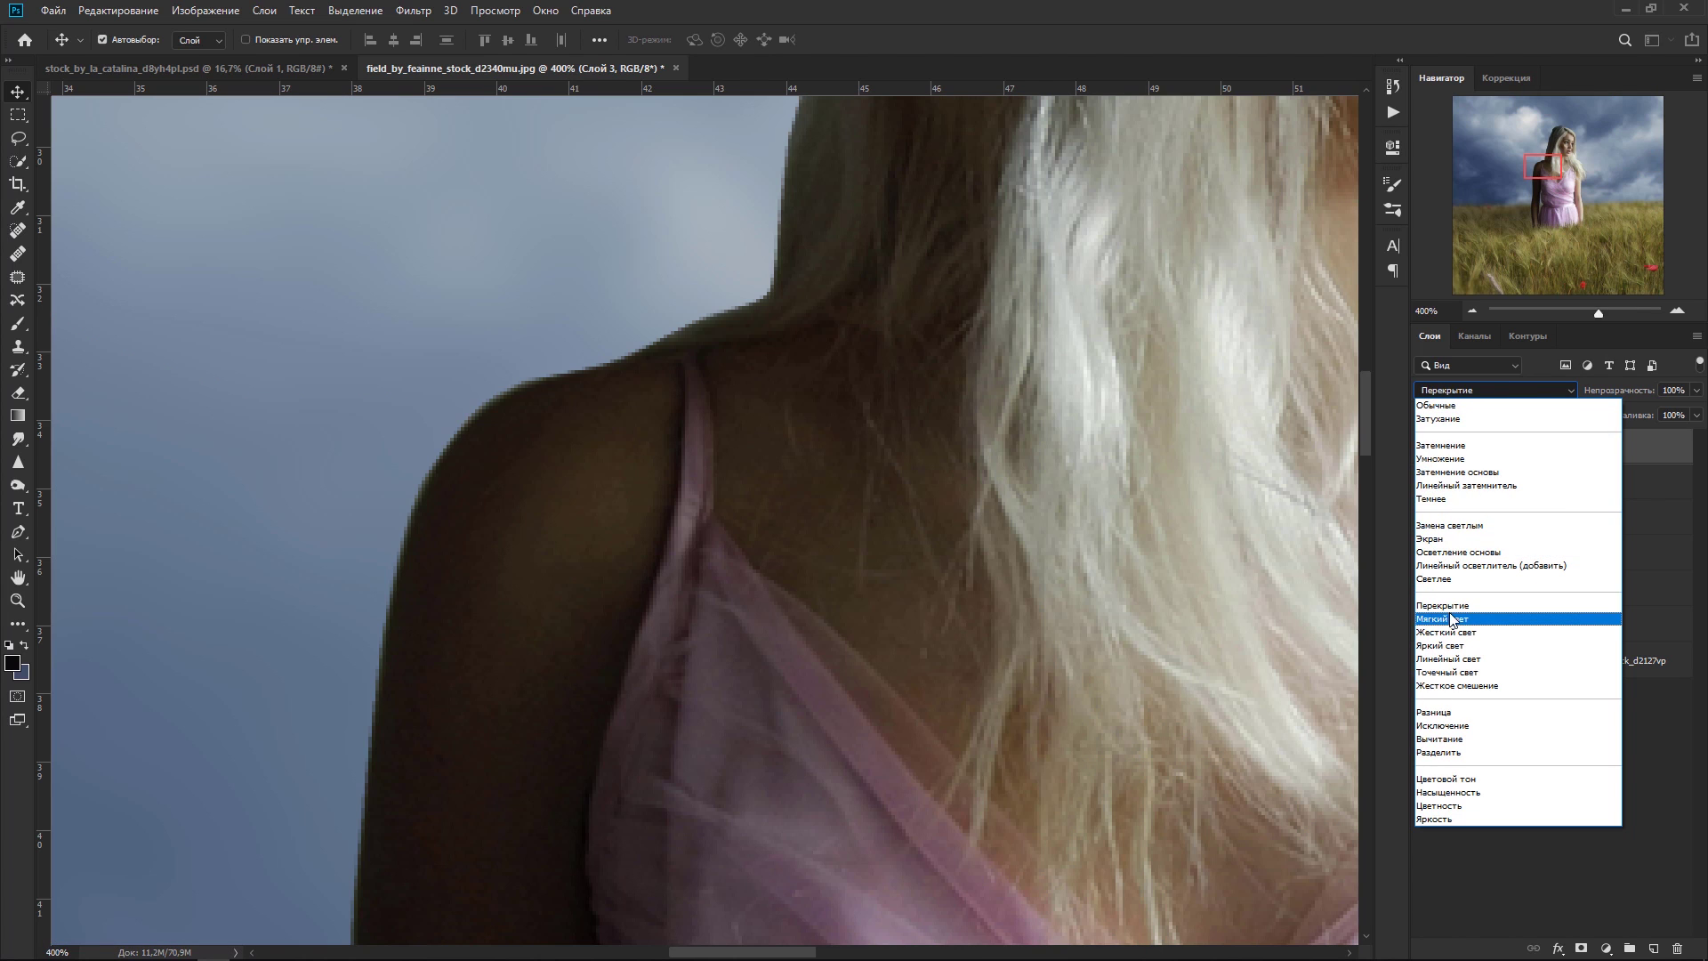
click(1451, 620)
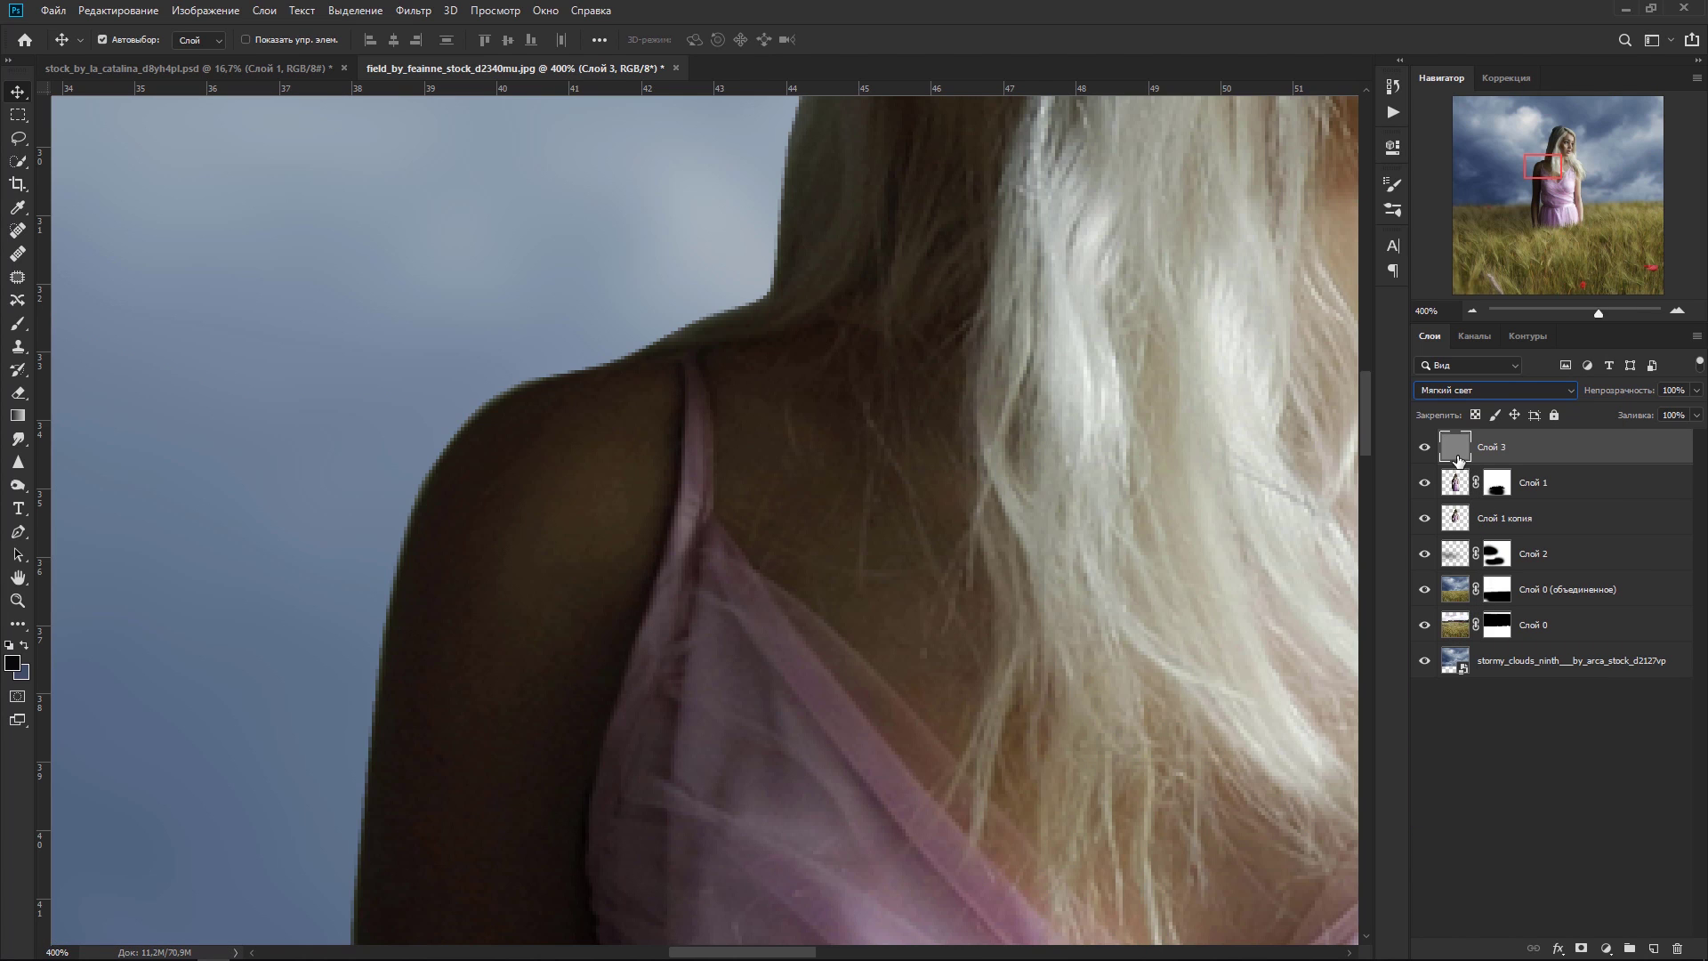
Step: Brighten the fine facial details around the eyes and lips with a small Dodge brush set to Highlights at 14% exposure
right_click(18, 484)
click(94, 490)
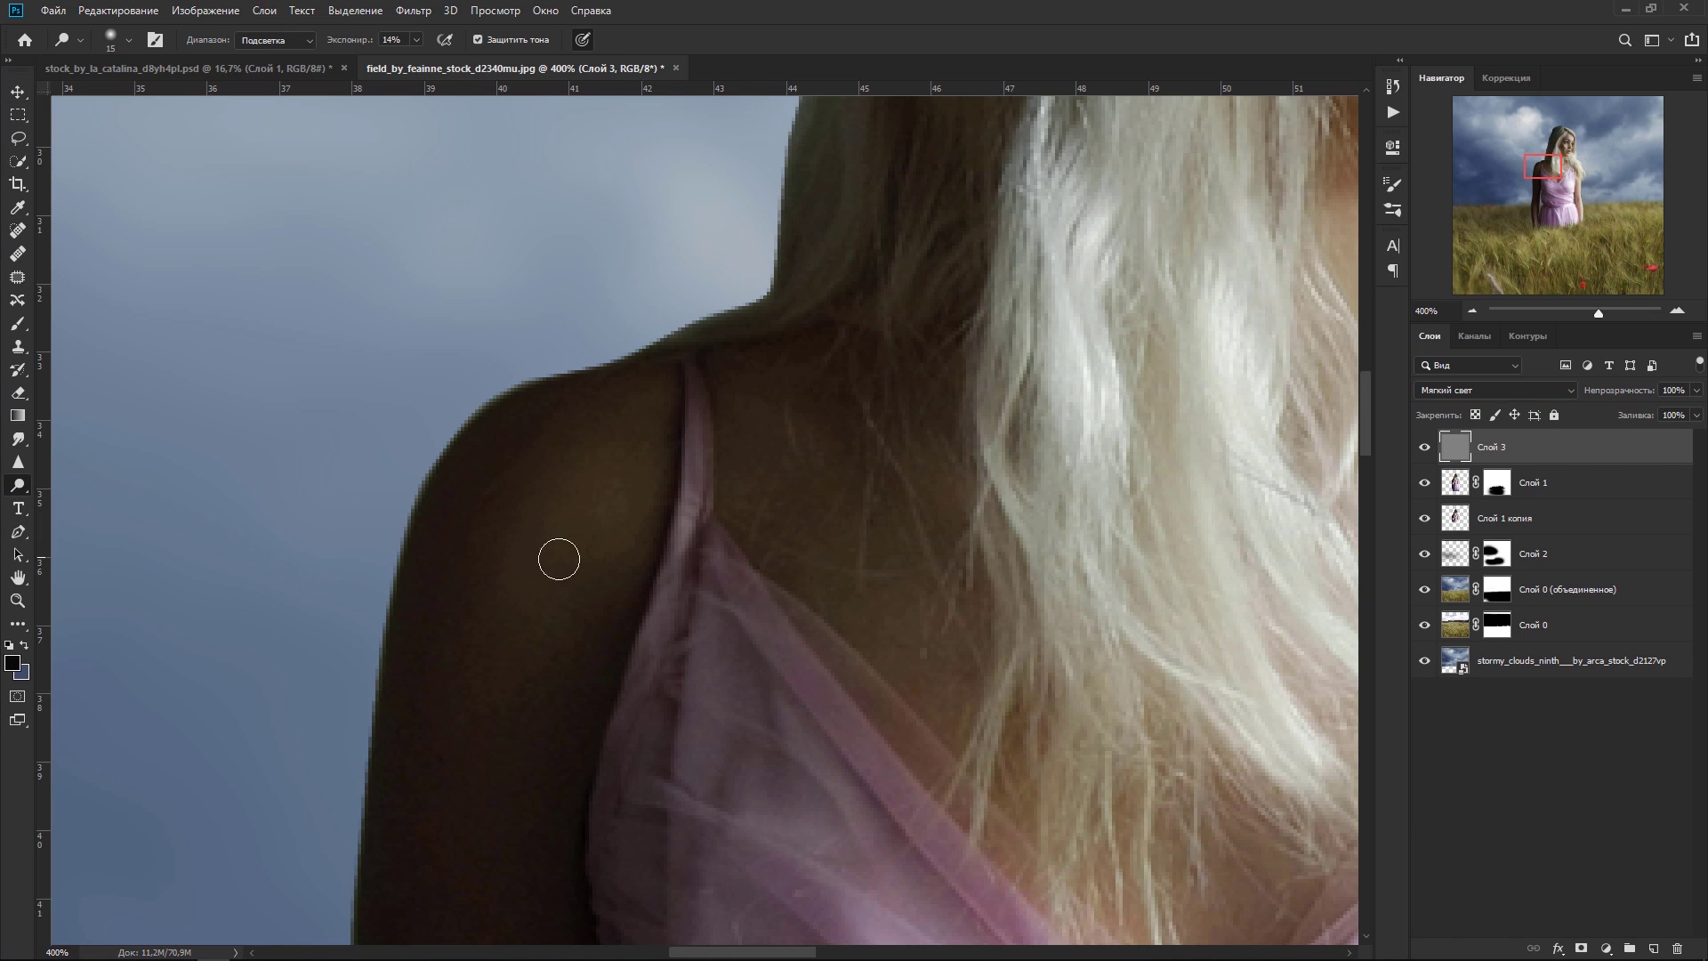
scroll(665, 337, down, 6)
key(bracketleft)
key(bracketleft)
scroll(666, 336, down, 5)
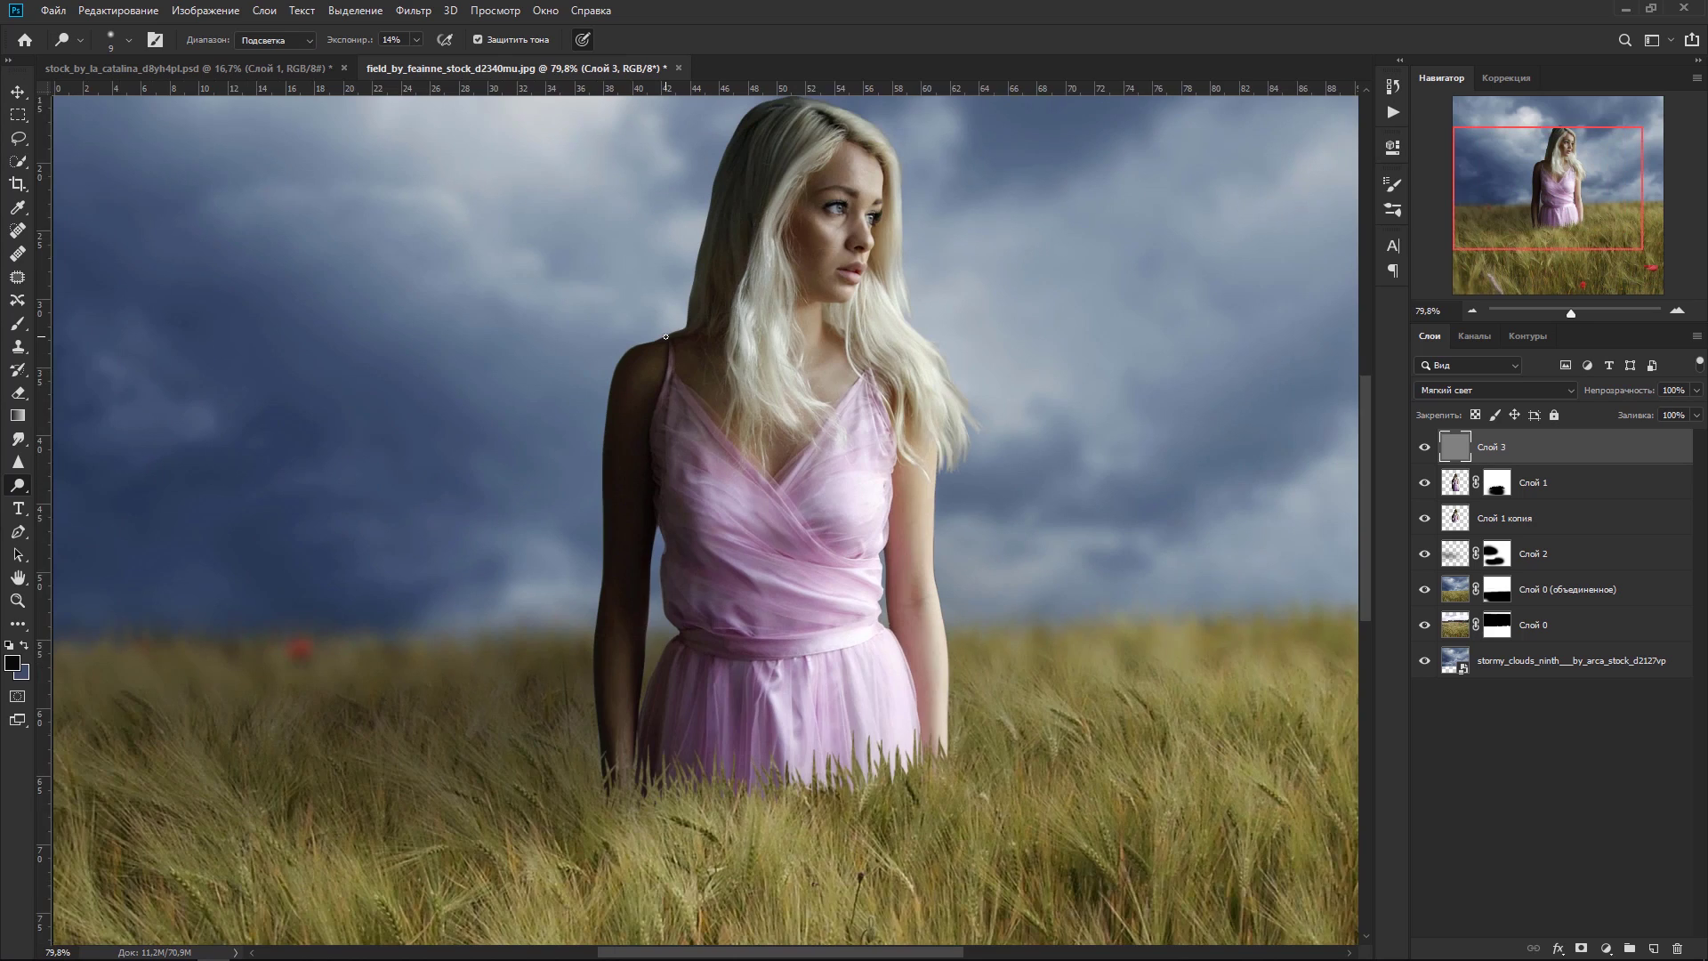
scroll(676, 337, up, 6)
drag(795, 310, 553, 492)
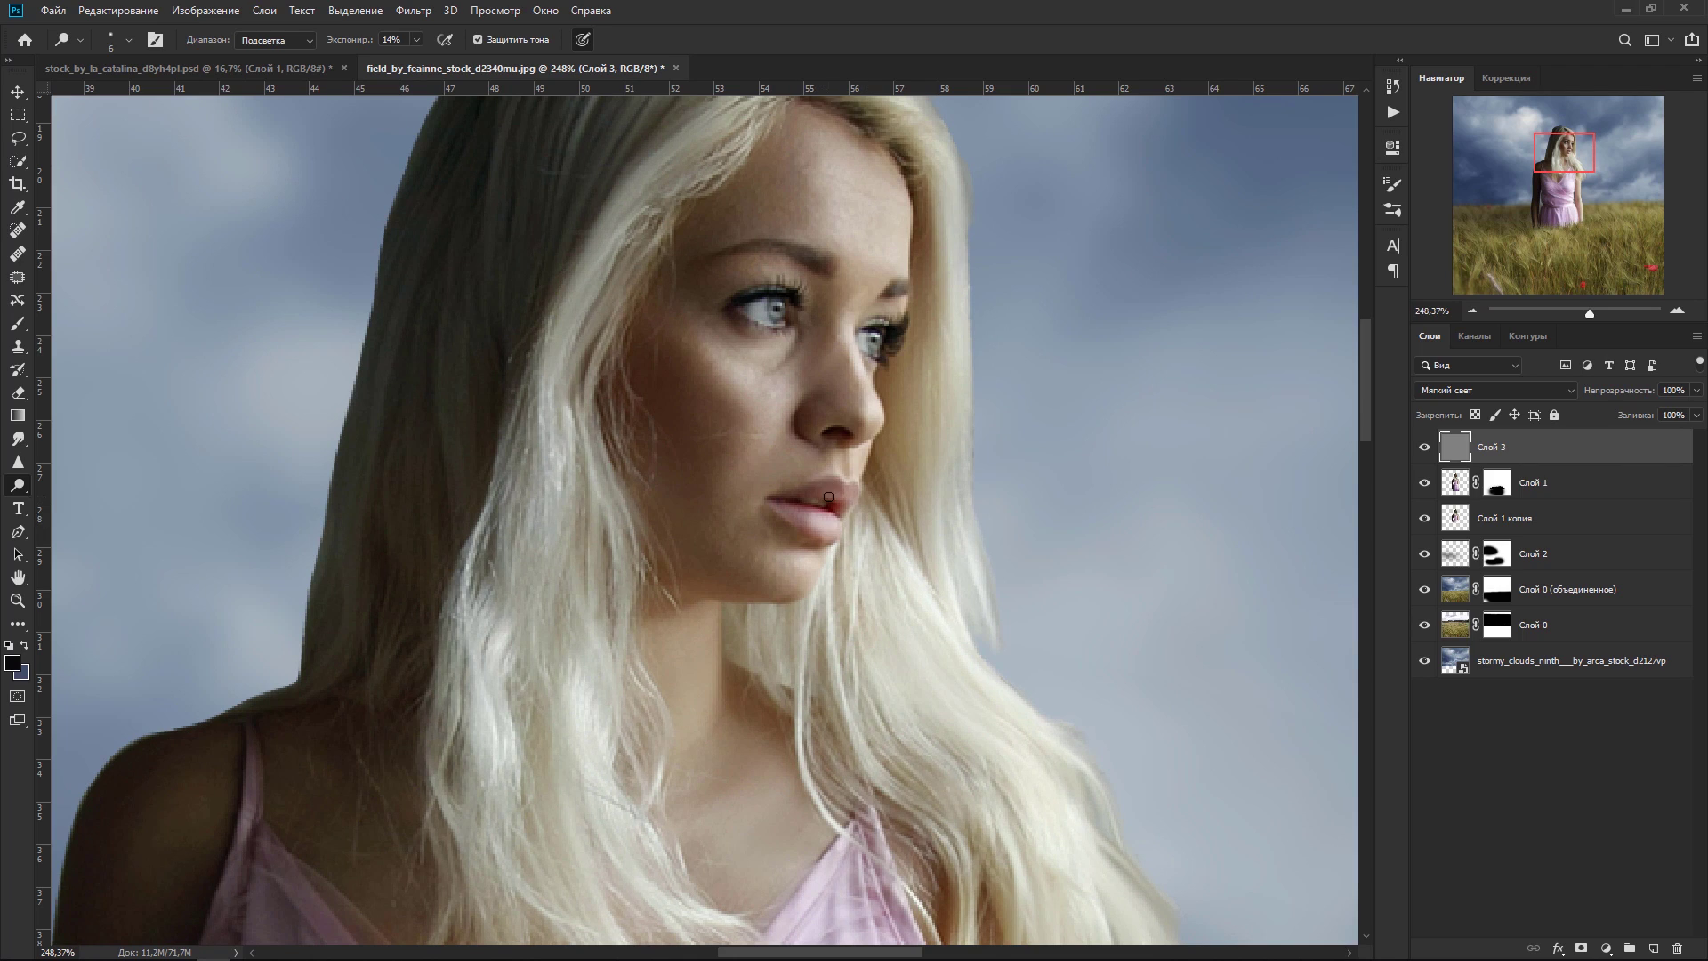
Step: Brighten the highlights on the forehead and cheek with the Dodge brush at 25 px
key(bracketright)
key(bracketright)
key(bracketright)
key(bracketright)
key(bracketright)
key(bracketright)
key(bracketright)
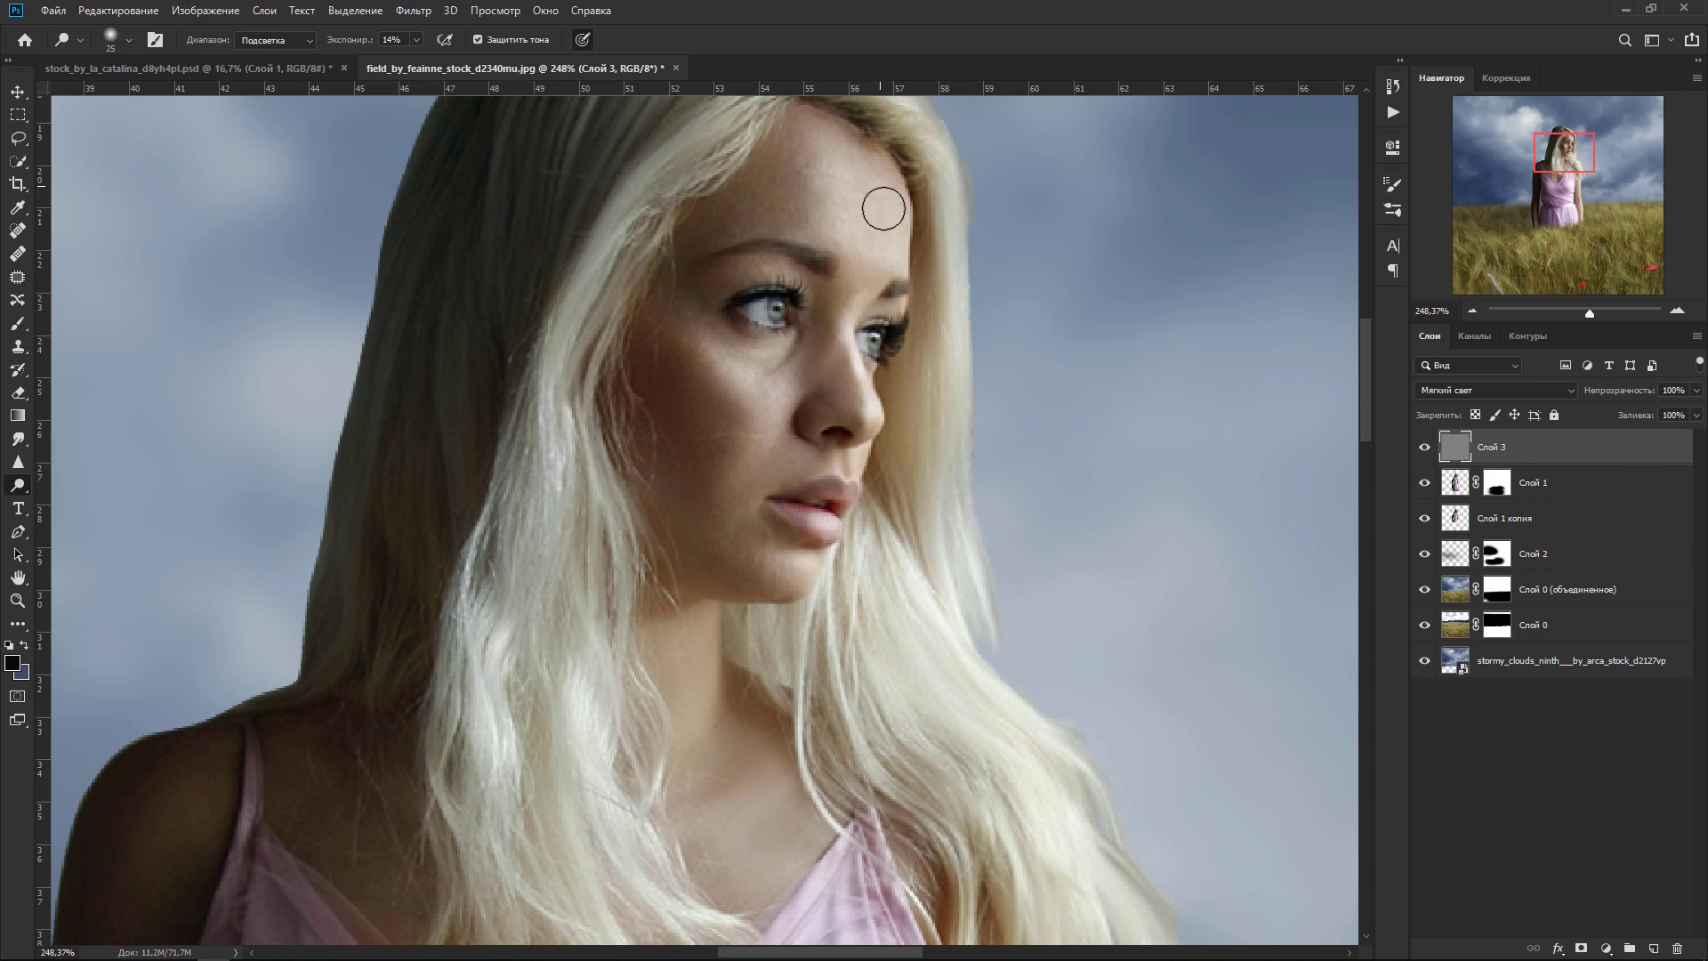
Step: Reduce the Dodge brush to 10 px and set its exposure to 55%
key(bracketleft)
key(bracketleft)
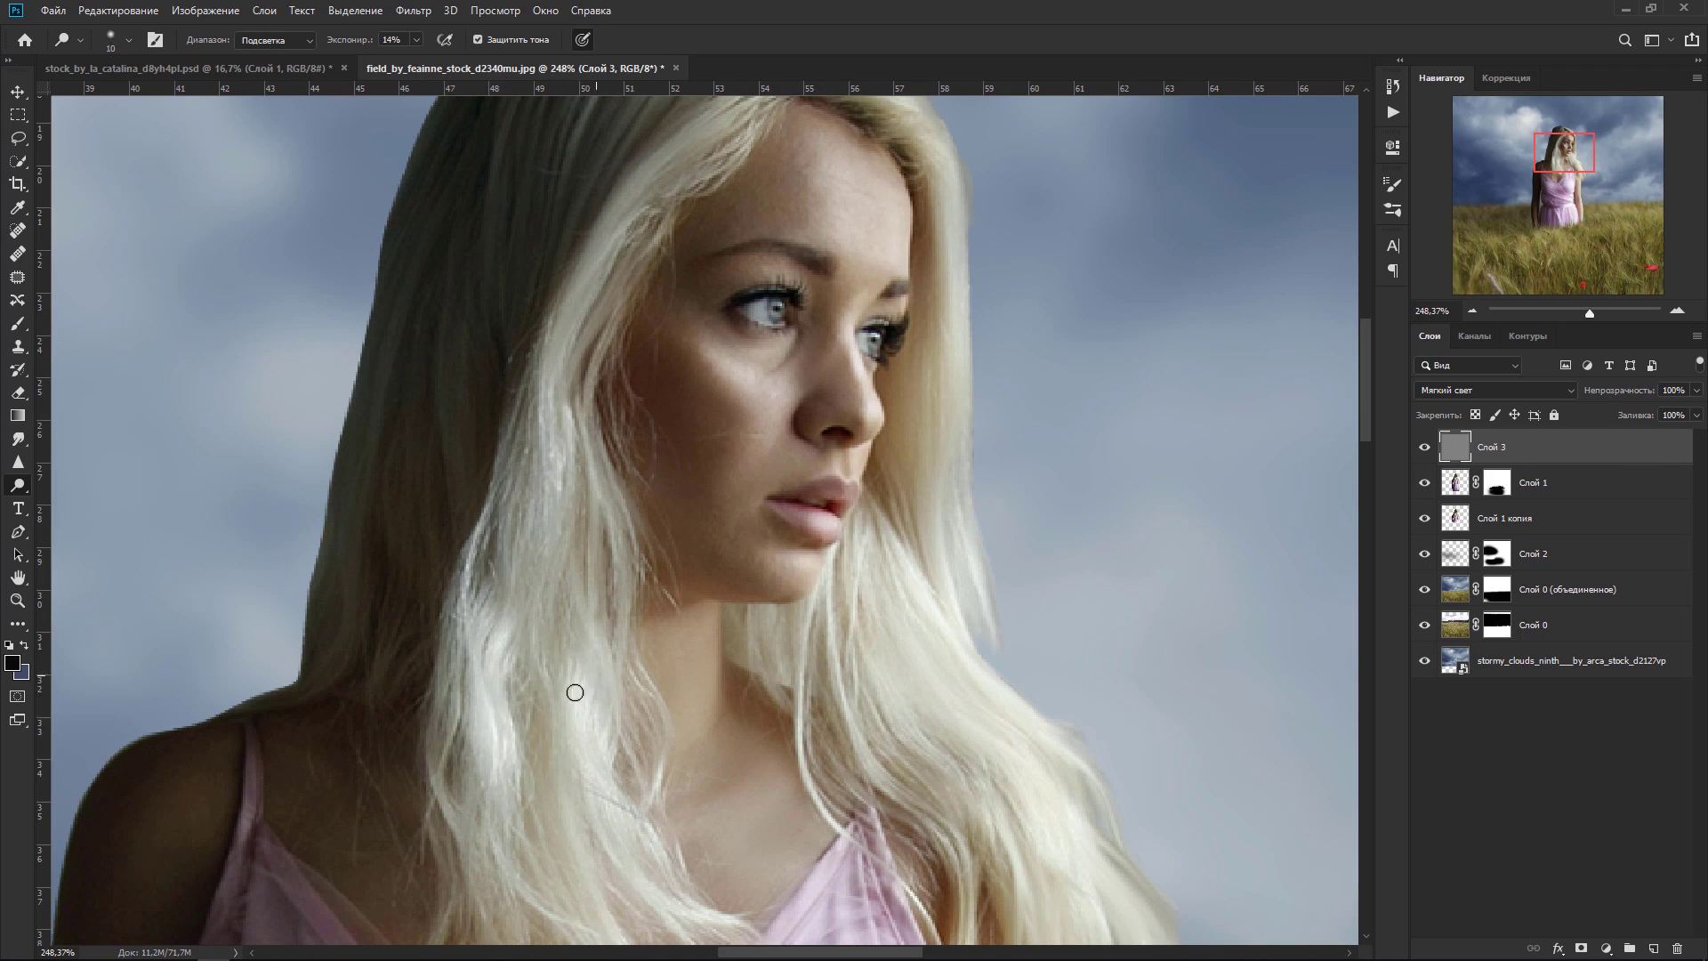
click(416, 40)
drag(416, 62, 451, 62)
Step: Dodge the light strands in the hair framing the shaded side of the face and falling over the chest
drag(626, 205, 539, 545)
drag(592, 442, 594, 628)
drag(503, 508, 485, 655)
drag(697, 130, 560, 358)
drag(799, 289, 628, 621)
drag(617, 404, 482, 525)
drag(566, 379, 442, 516)
mouse_move(510, 362)
mouse_down()
mouse_move(401, 498)
mouse_move(416, 524)
mouse_up()
mouse_move(679, 400)
mouse_down()
mouse_move(629, 348)
mouse_move(566, 324)
mouse_move(709, 385)
mouse_move(769, 578)
mouse_move(759, 559)
mouse_move(785, 700)
mouse_up()
scroll(899, 350, down, 5)
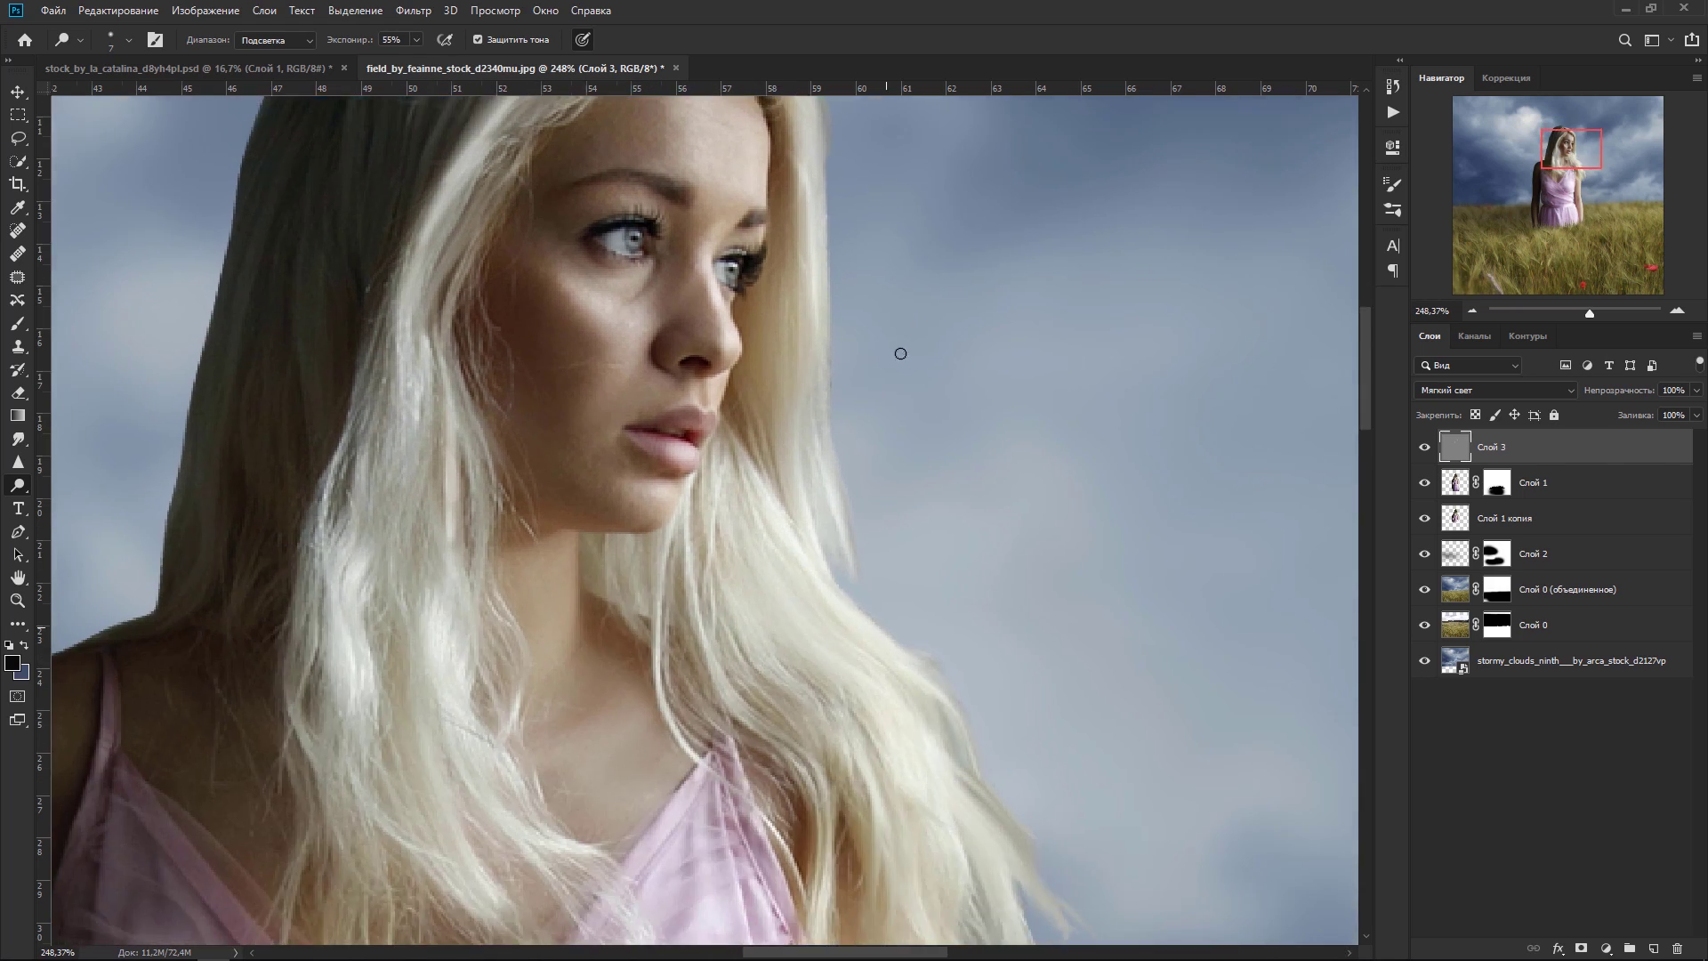
Step: Dodge the light strands in the hair falling over the lit shoulder with the 7 px brush
mouse_move(816, 423)
mouse_down()
mouse_move(774, 507)
mouse_move(750, 649)
mouse_move(743, 590)
mouse_move(697, 602)
mouse_move(765, 712)
mouse_move(685, 676)
mouse_move(614, 578)
mouse_move(804, 694)
mouse_move(827, 826)
mouse_up()
drag(901, 657, 964, 774)
drag(830, 600, 946, 732)
drag(1050, 760, 917, 472)
drag(655, 470, 698, 548)
drag(675, 412, 736, 531)
mouse_move(783, 582)
mouse_down()
mouse_move(840, 774)
mouse_move(877, 572)
mouse_move(789, 465)
mouse_move(709, 721)
mouse_move(759, 716)
mouse_move(742, 672)
mouse_move(759, 572)
mouse_move(686, 440)
mouse_move(347, 499)
mouse_move(373, 412)
mouse_move(233, 338)
mouse_move(256, 253)
mouse_move(374, 613)
mouse_move(487, 584)
mouse_move(626, 854)
mouse_up()
mouse_move(450, 472)
mouse_down()
mouse_move(444, 395)
mouse_move(468, 585)
mouse_move(417, 437)
mouse_move(331, 551)
mouse_up()
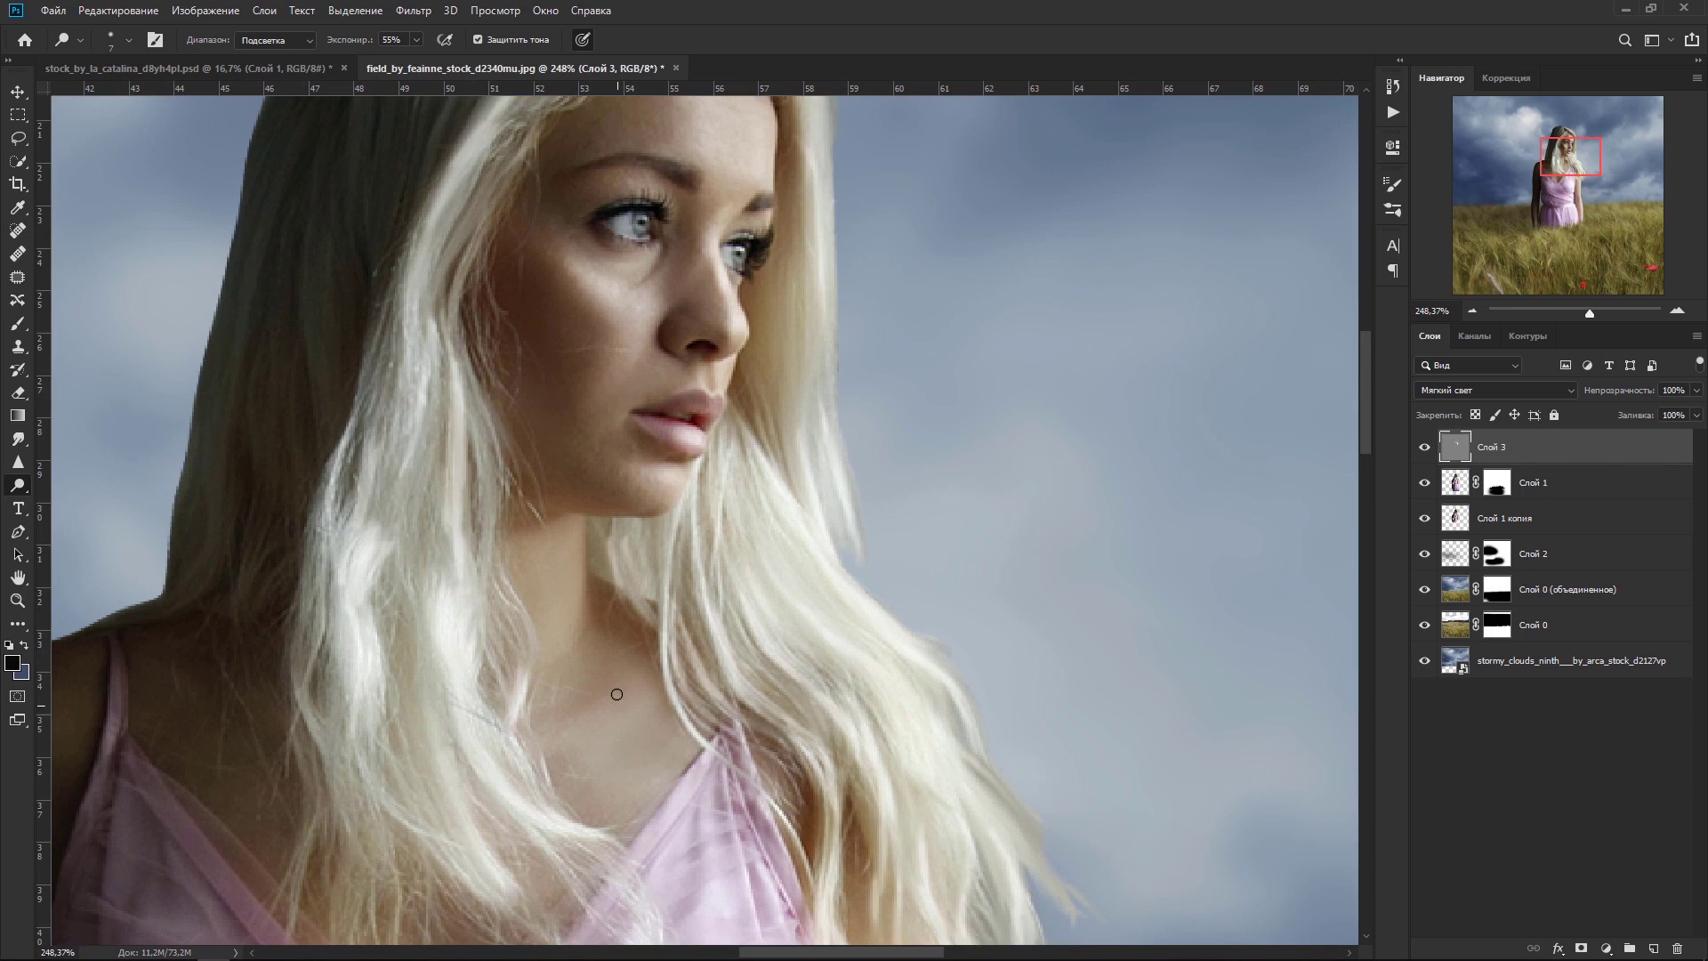
Step: Dodge the bright fabric on the lit side of the dress bodice with the brush at about 10 px
key(bracketright)
key(bracketright)
key(bracketright)
key(bracketright)
key(bracketright)
scroll(622, 685, down, 5)
drag(660, 713, 739, 718)
key(bracketleft)
key(bracketleft)
key(bracketleft)
key(bracketleft)
drag(748, 529, 748, 569)
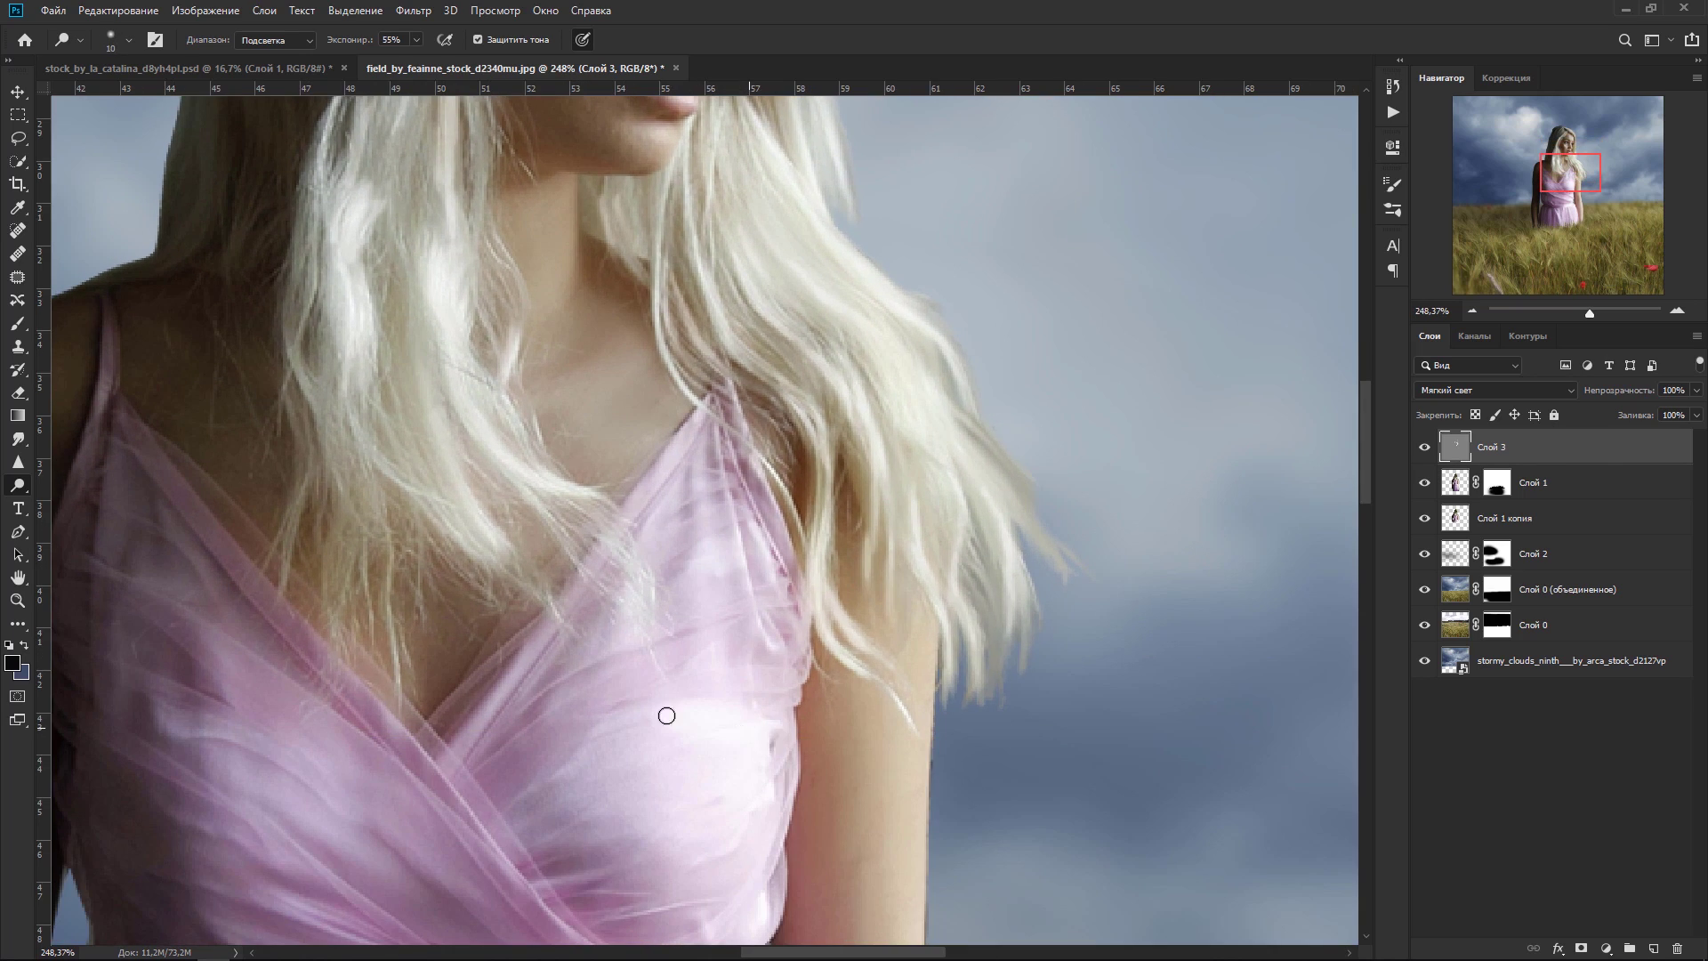
Step: Reduce the Dodge brush to 8 px and brighten the dress folds along the crossed neckline and across the midriff
key(bracketleft)
key(bracketleft)
scroll(712, 656, down, 3)
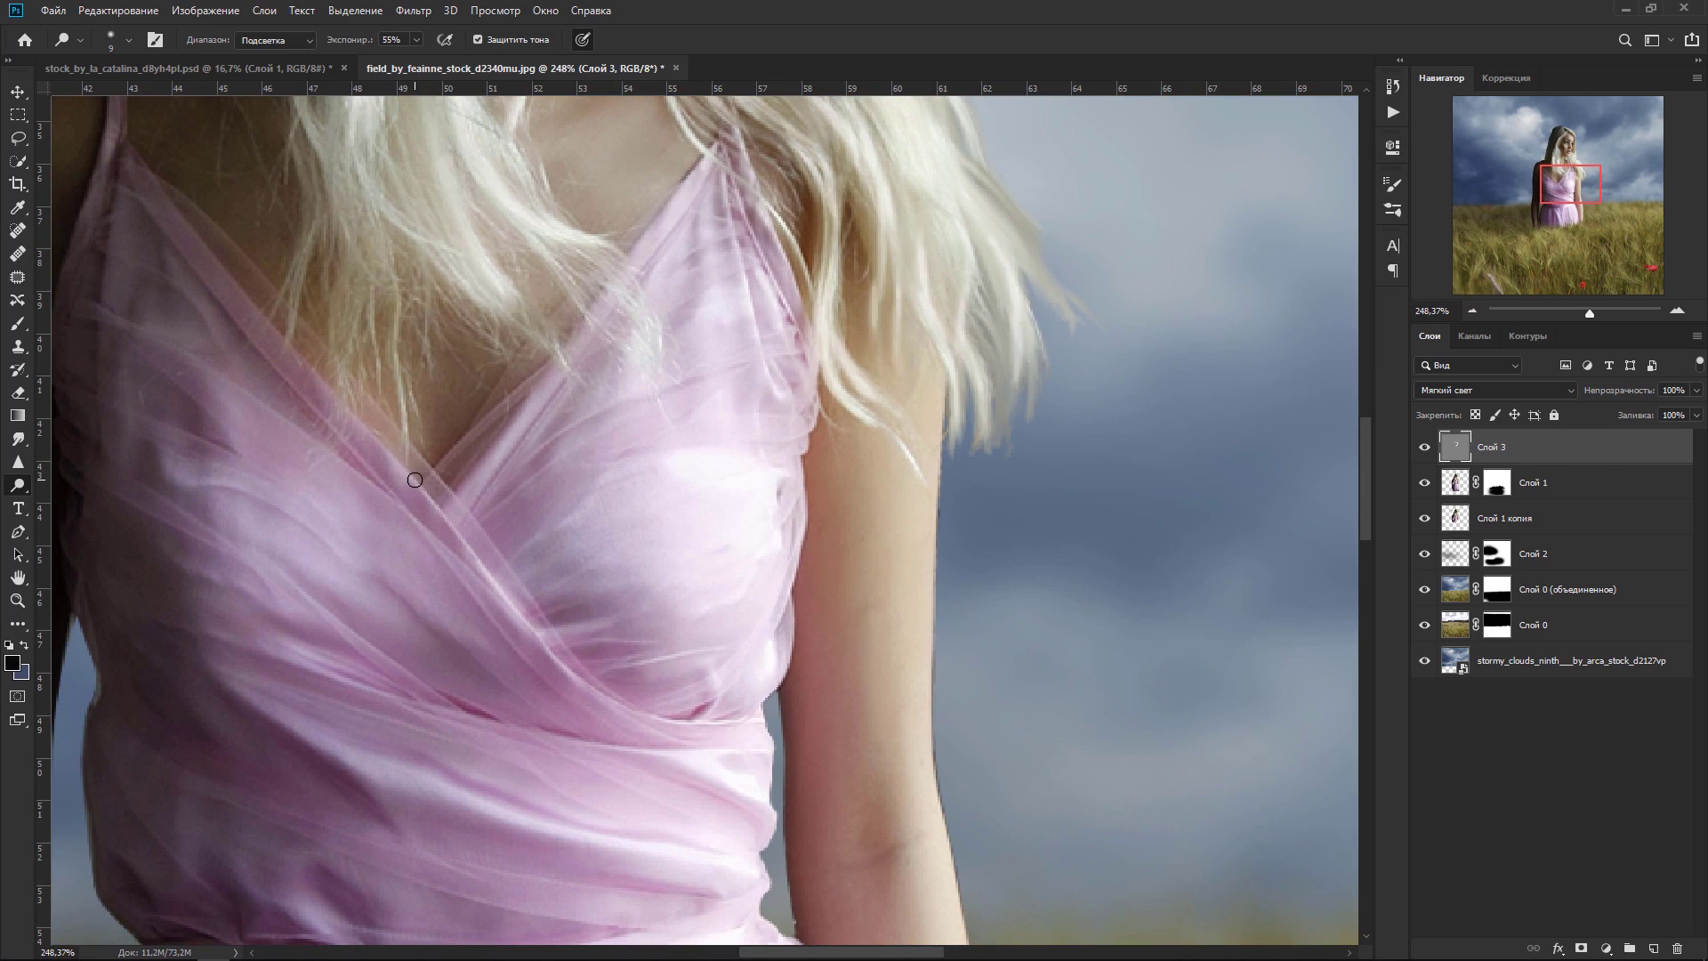
mouse_move(433, 505)
mouse_down()
mouse_move(551, 703)
mouse_move(753, 734)
mouse_up()
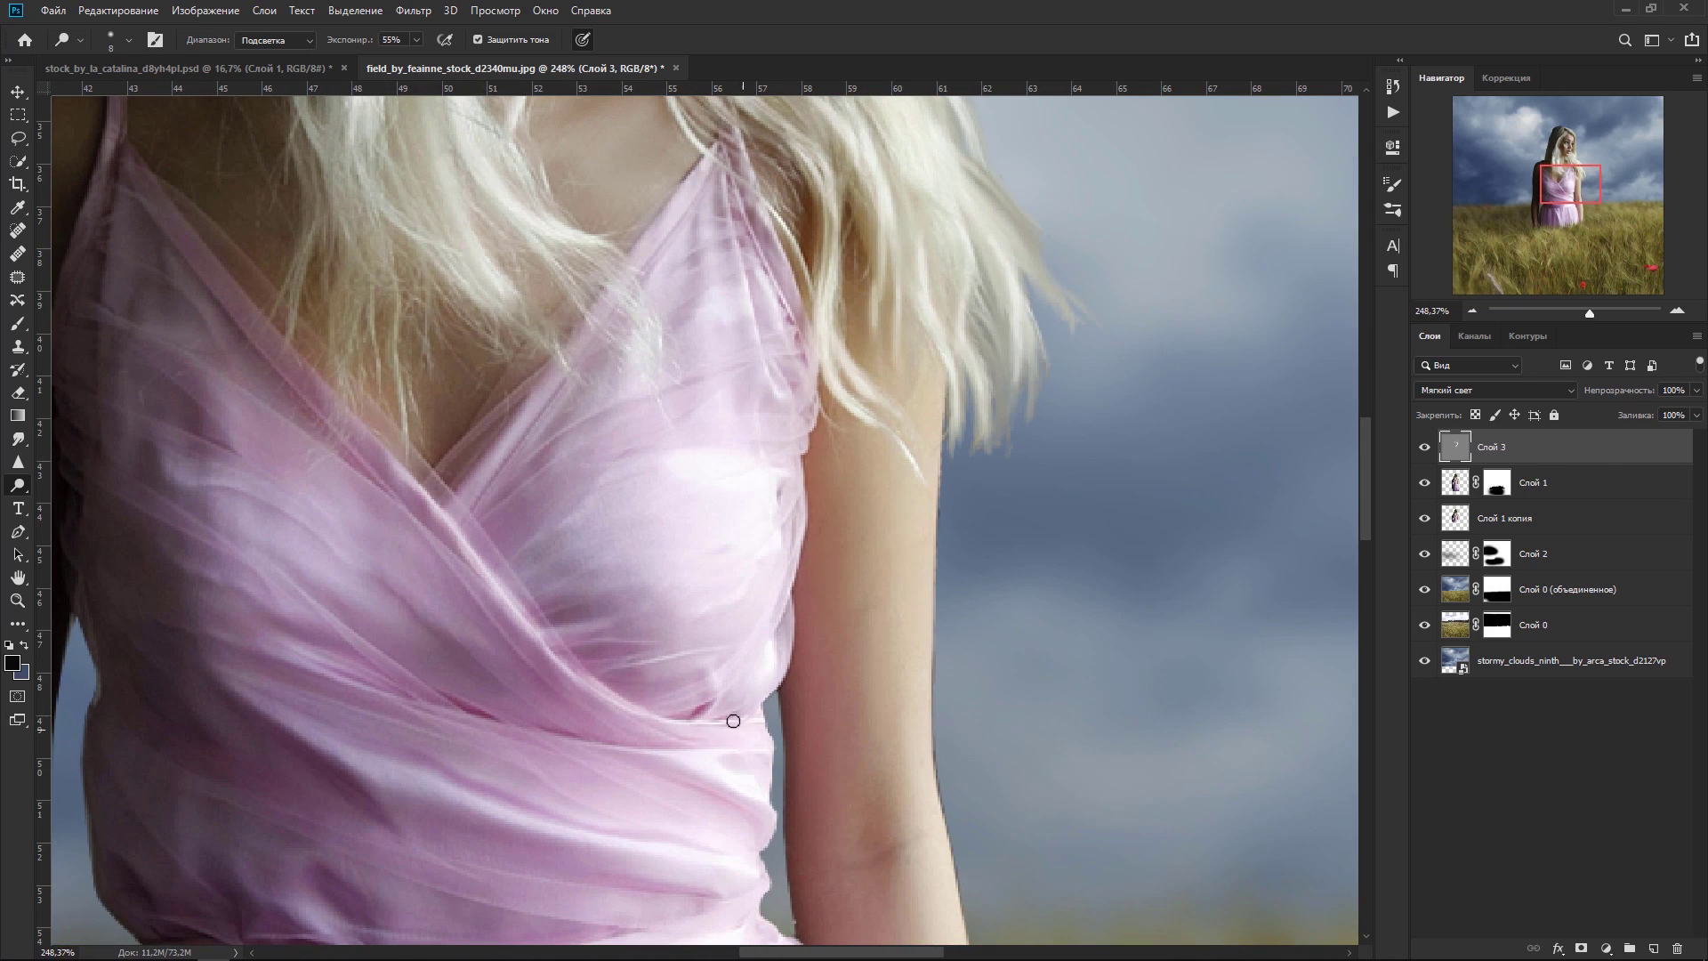
drag(577, 740, 707, 751)
mouse_move(368, 757)
mouse_down()
mouse_move(557, 836)
mouse_move(624, 827)
mouse_up()
drag(440, 512, 632, 711)
Step: Dodge the light folds on the lit side of the bodice and down the skirt
mouse_move(742, 276)
mouse_down()
mouse_move(746, 310)
mouse_move(784, 341)
mouse_up()
drag(585, 696, 663, 396)
mouse_move(586, 656)
mouse_down()
mouse_move(652, 678)
mouse_move(770, 679)
mouse_up()
mouse_move(763, 743)
mouse_down()
mouse_move(732, 507)
mouse_move(745, 623)
mouse_up()
drag(762, 495, 783, 569)
drag(861, 428, 908, 583)
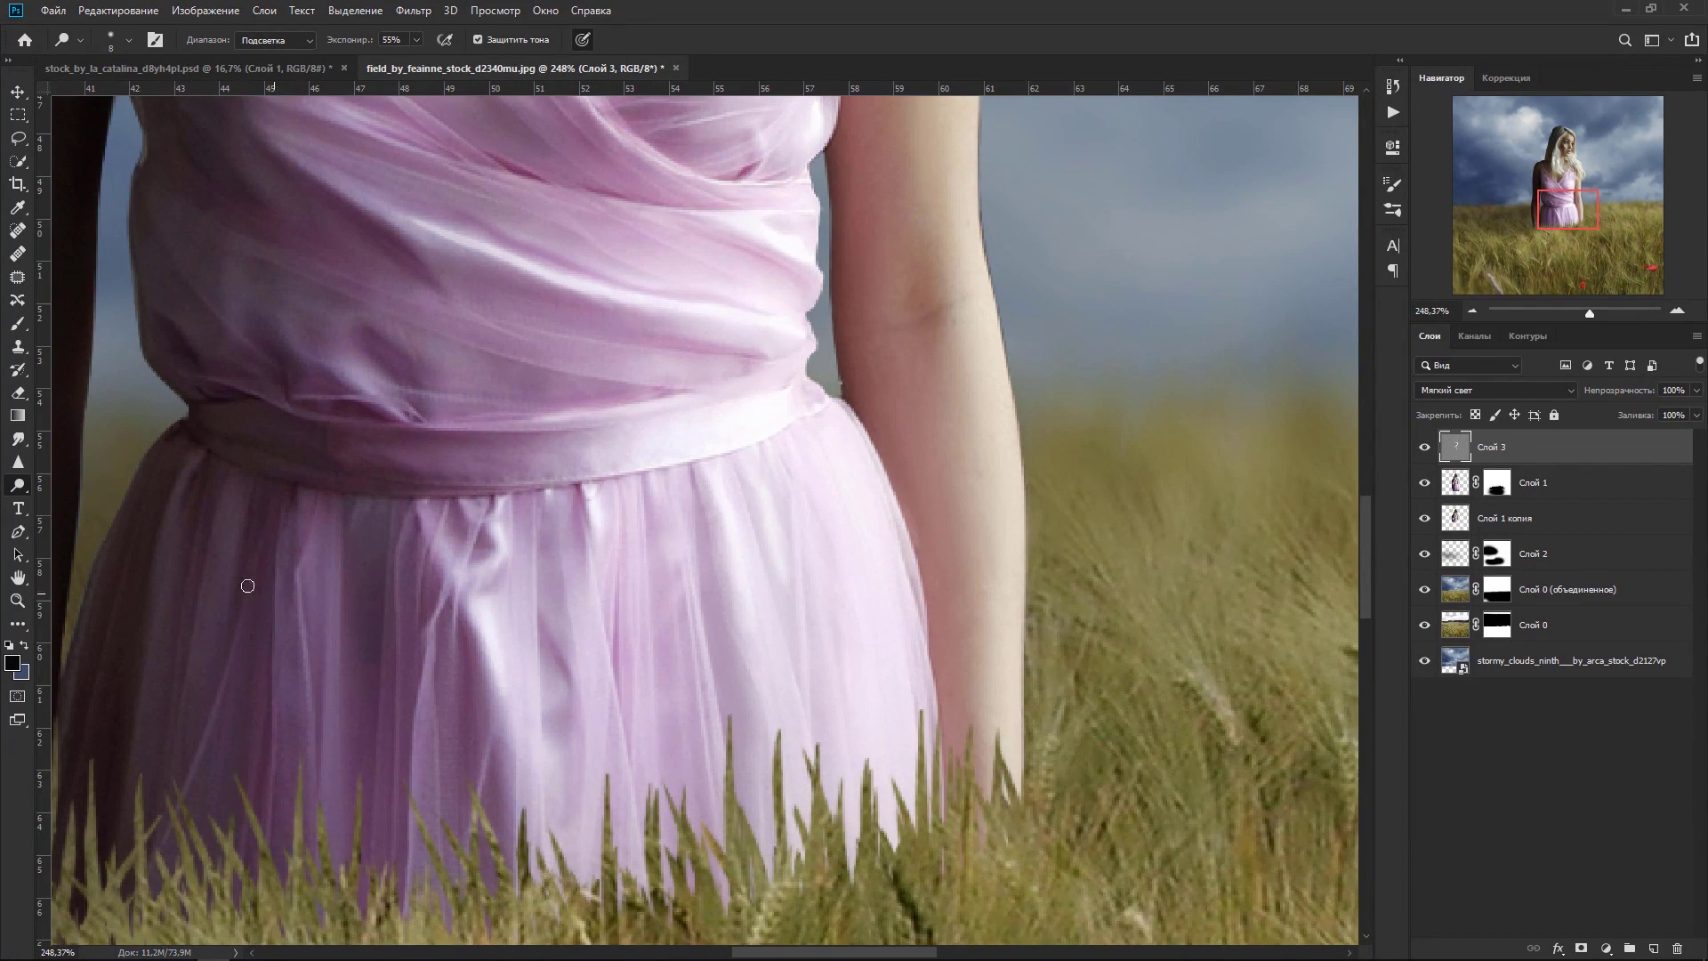
Step: Switch to the Burn tool with a 7 px brush and 40% exposure for the midtones
right_click(20, 487)
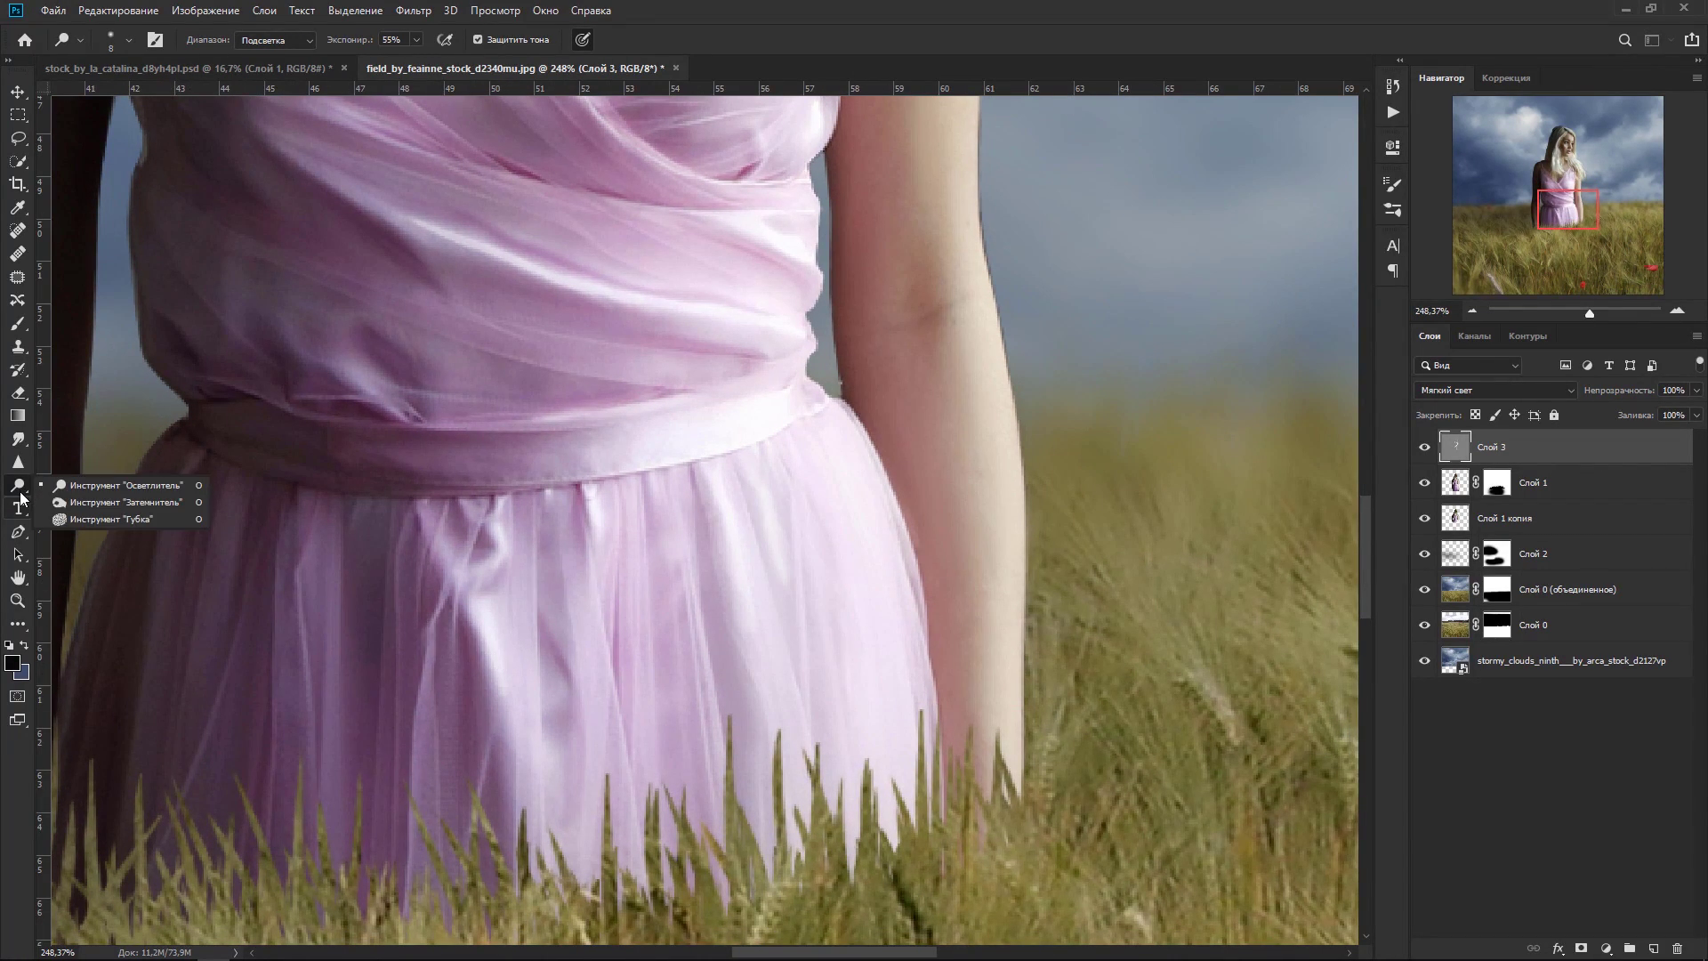
click(77, 502)
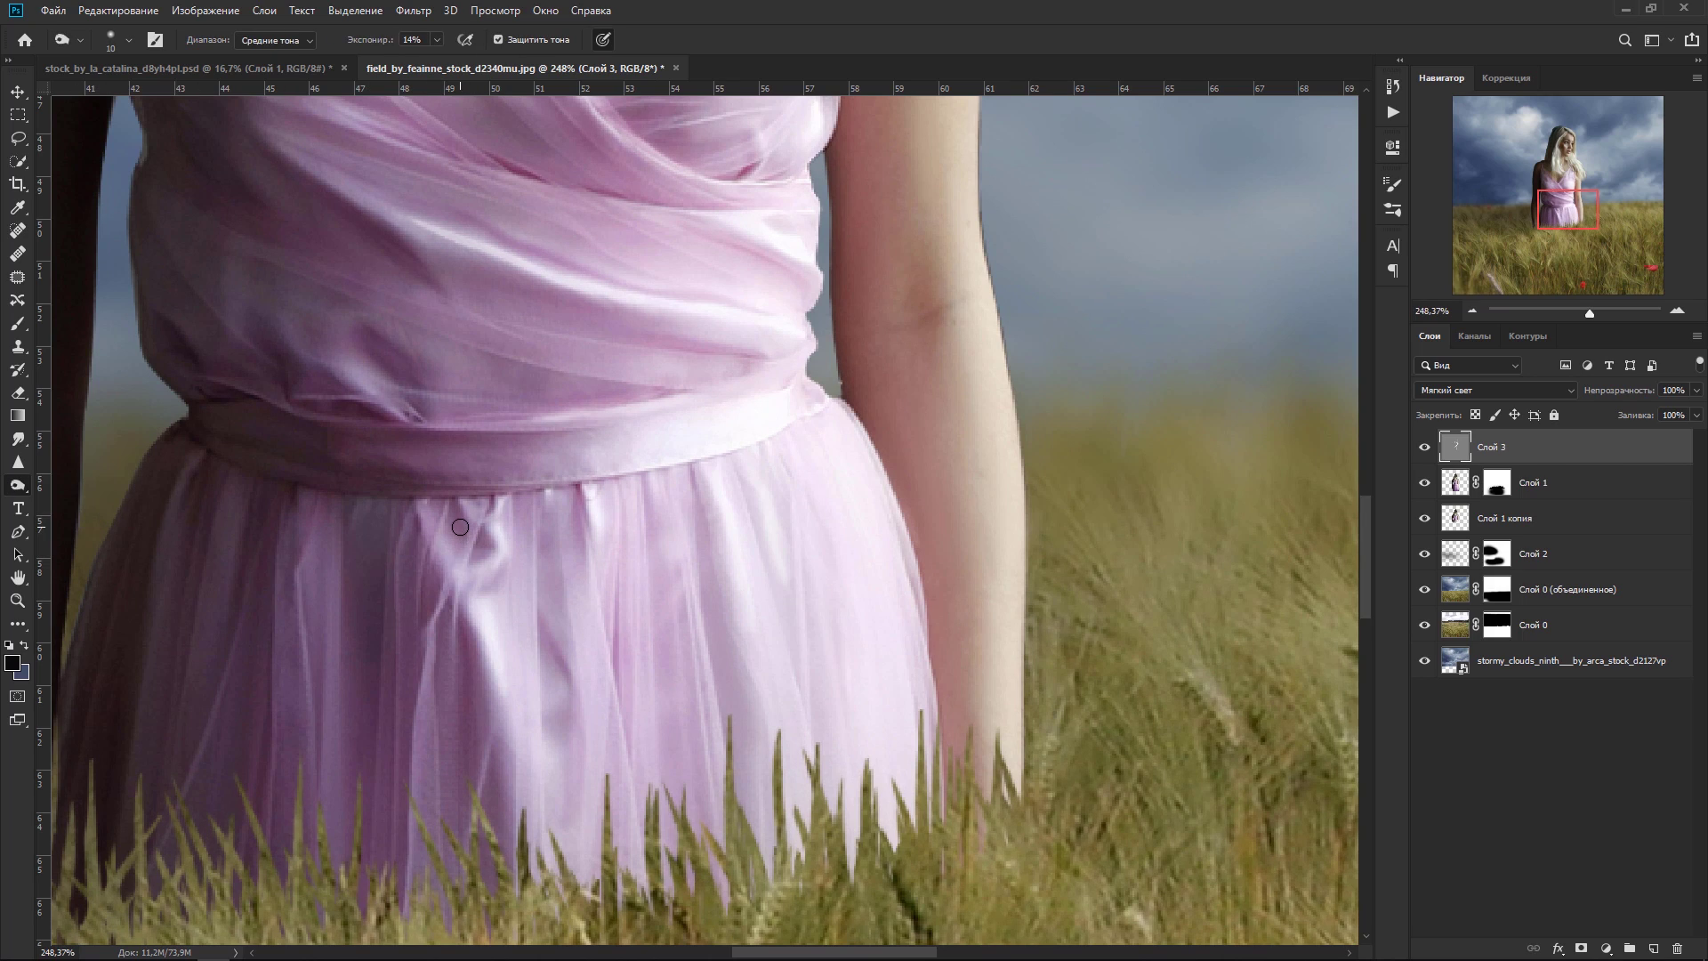
key(bracketleft)
key(bracketleft)
key(bracketleft)
click(437, 40)
click(457, 60)
Step: Burn the dark folds of the skirt and bodice to deepen the fabric's shadows
click(375, 549)
drag(275, 587, 264, 735)
drag(241, 600, 219, 722)
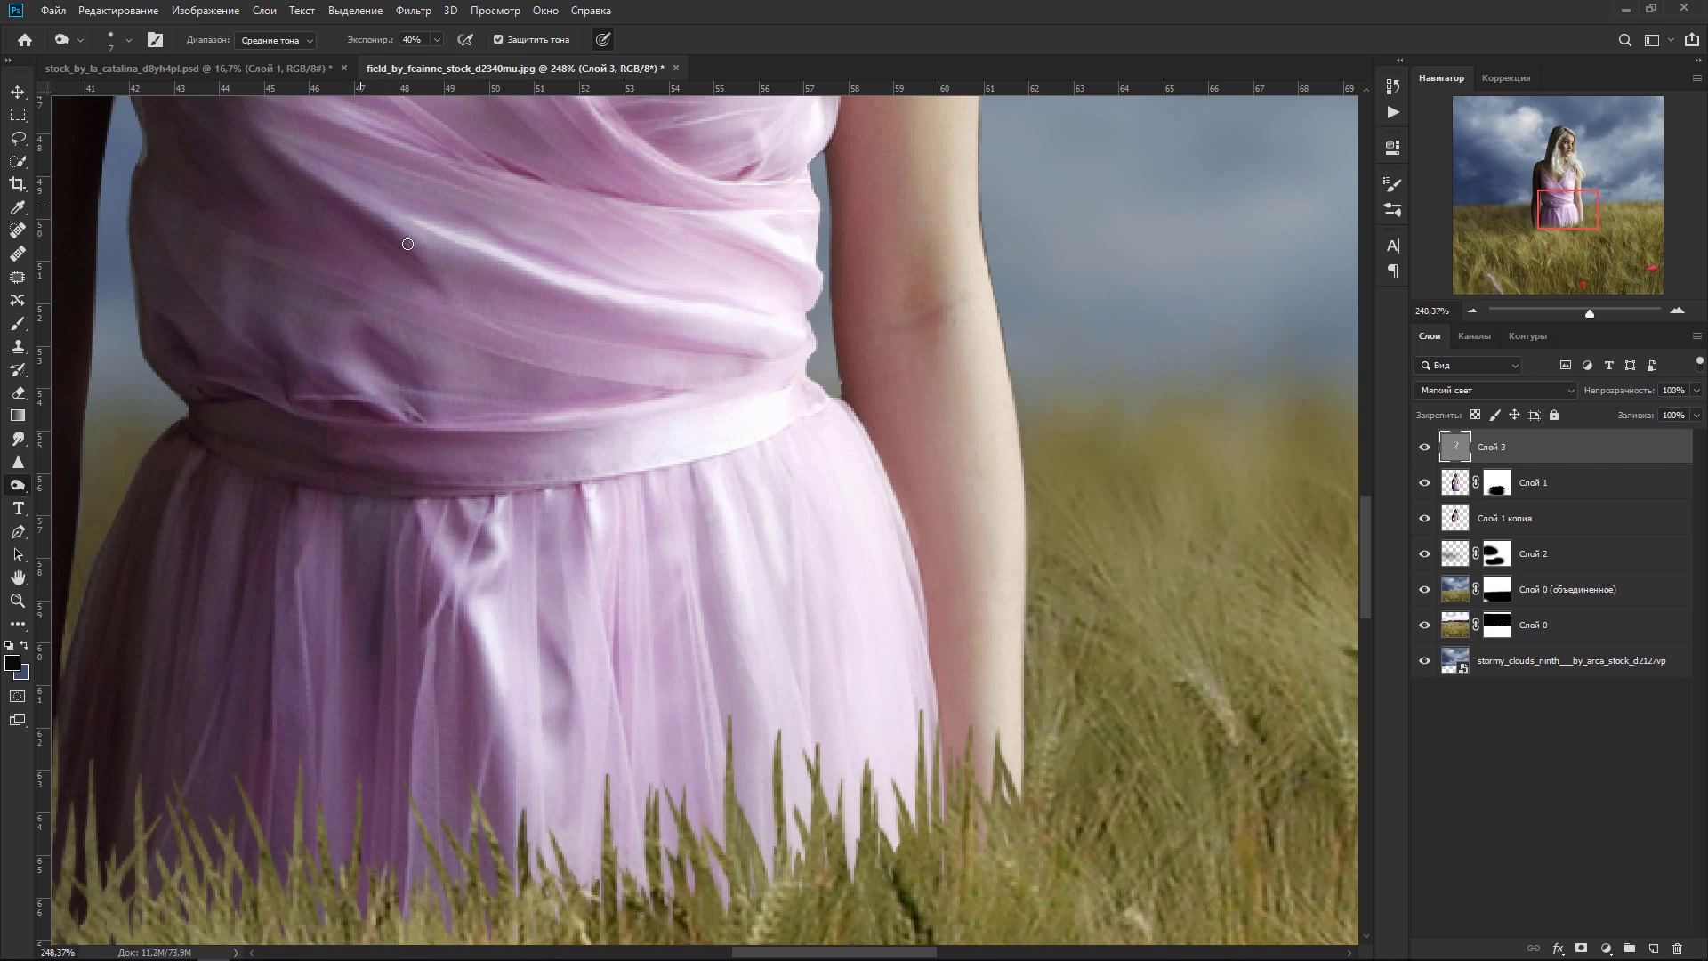
mouse_move(721, 337)
mouse_down()
mouse_move(763, 472)
mouse_move(793, 747)
mouse_up()
drag(578, 524, 627, 564)
drag(617, 500, 697, 574)
Step: Lower the Burn exposure to 27% and darken the lips, eyes, eyebrow and far edge of the face
key(2)
key(7)
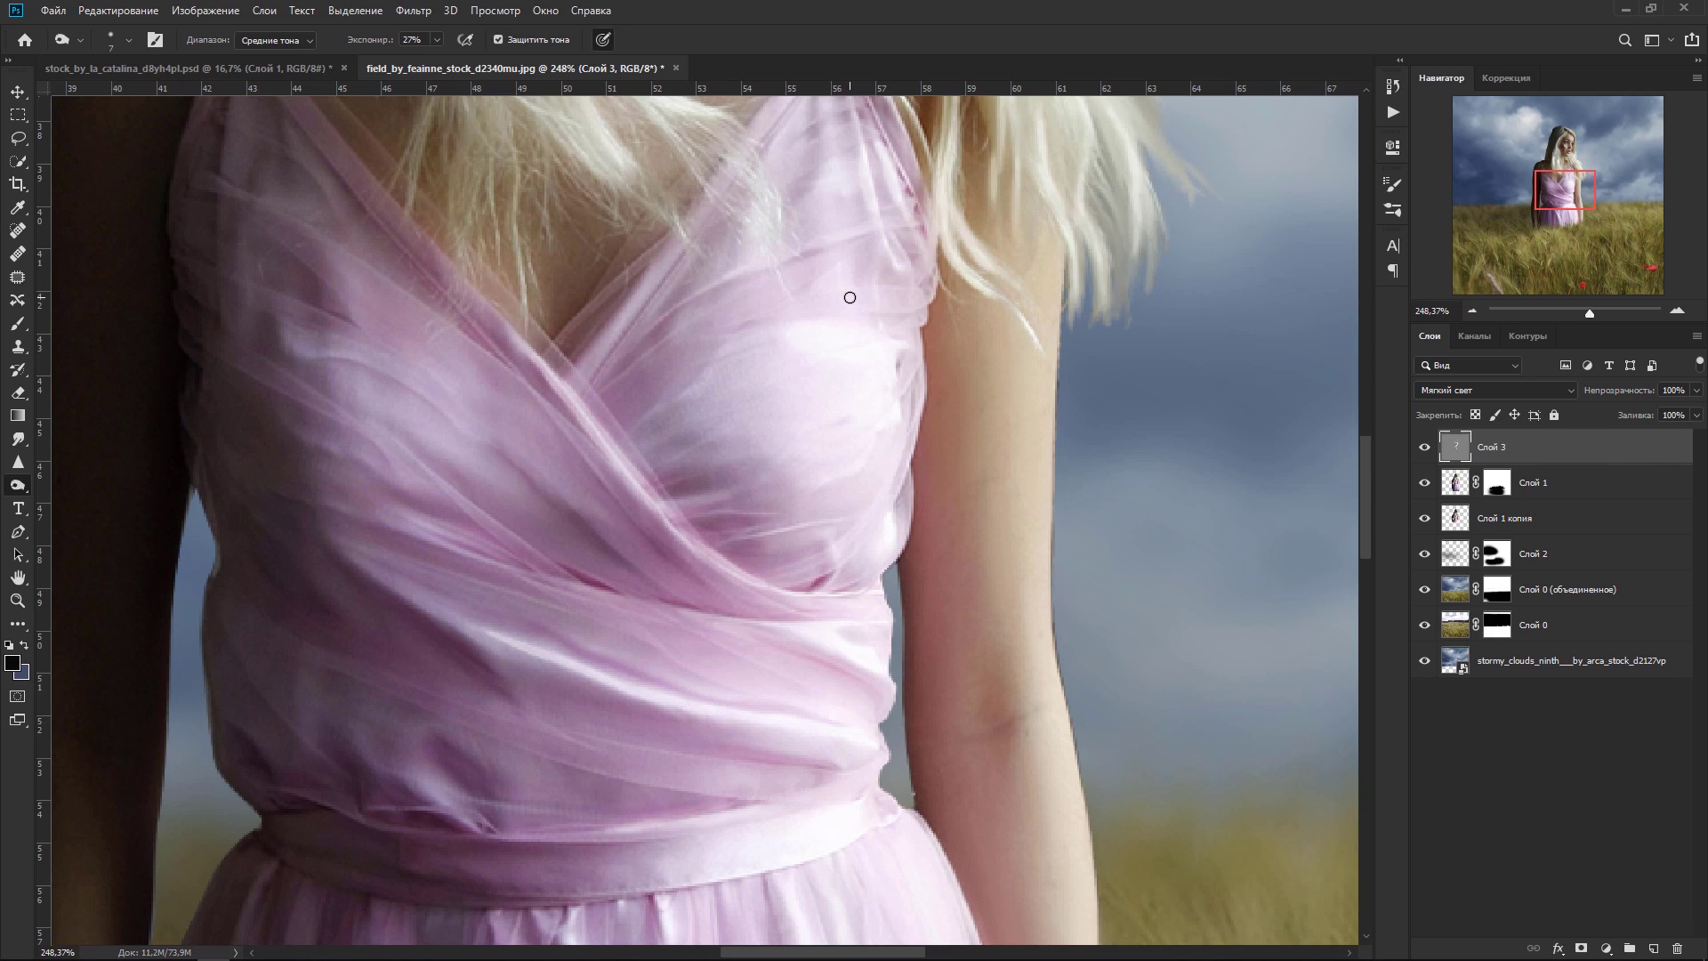
scroll(850, 298, up, 6)
drag(696, 557, 725, 548)
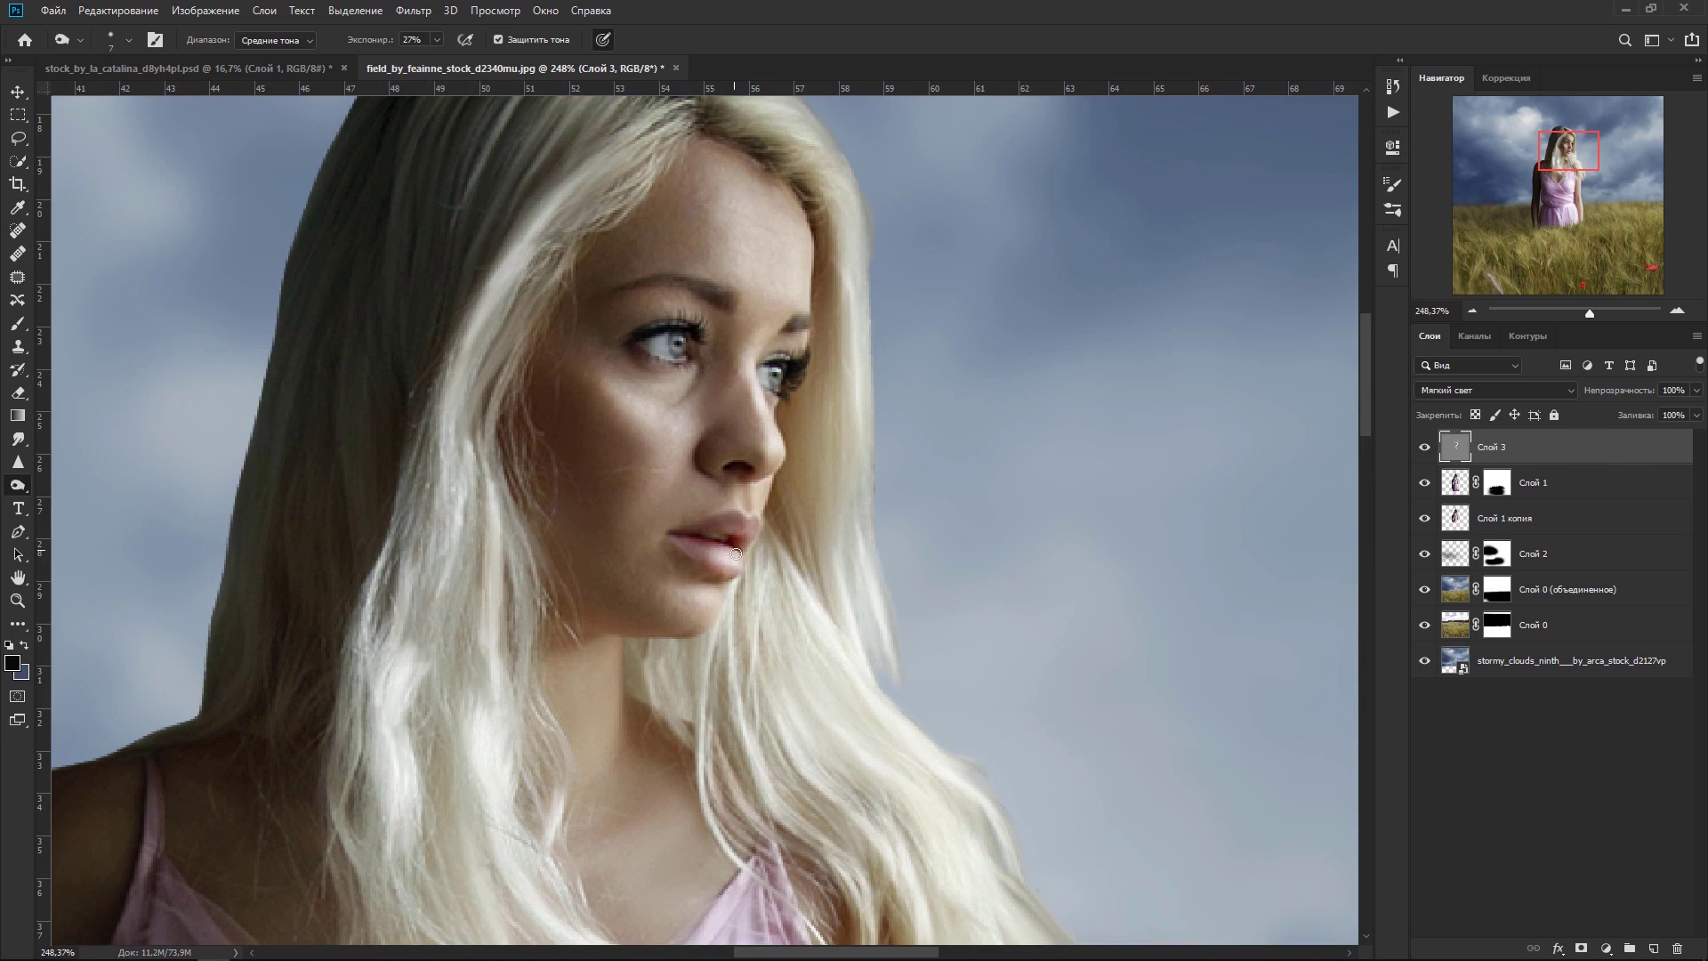
drag(649, 352, 772, 388)
drag(714, 299, 722, 301)
mouse_move(747, 152)
mouse_down()
mouse_move(818, 327)
mouse_move(777, 545)
mouse_up()
Step: Burn the dark strands in the hair beside the face, over the chest and at the crown
drag(501, 364, 481, 445)
drag(502, 318, 460, 395)
drag(507, 623, 508, 653)
drag(388, 588, 387, 629)
drag(355, 803, 354, 822)
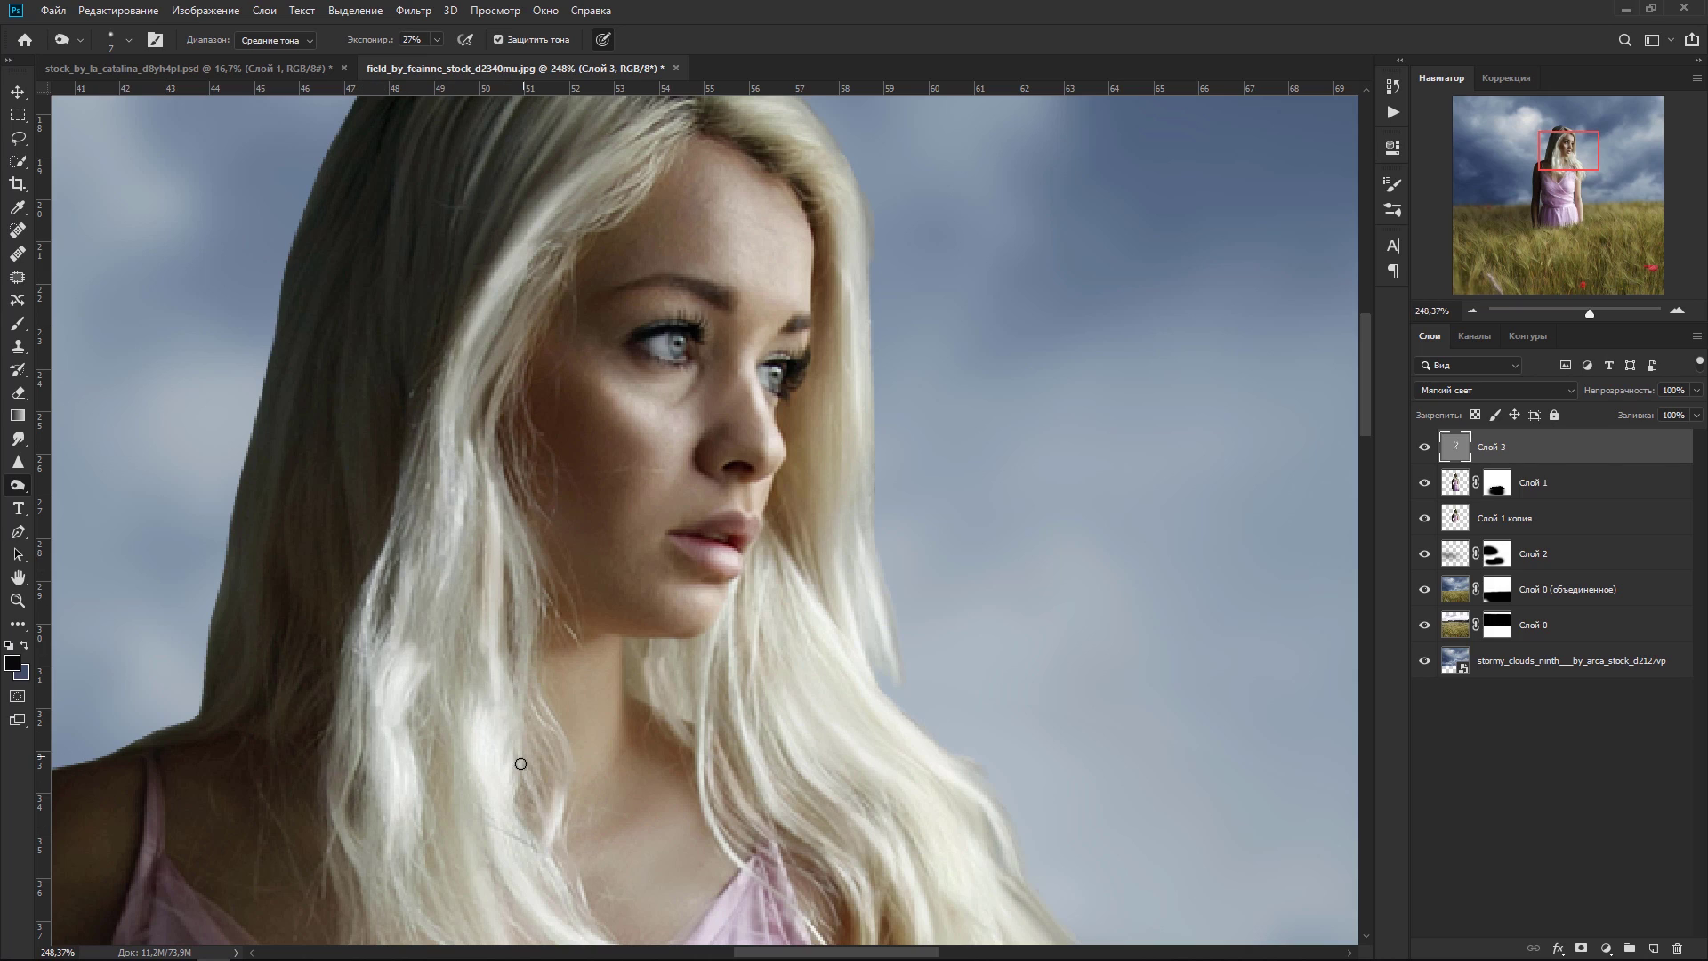
scroll(657, 403, up, 3)
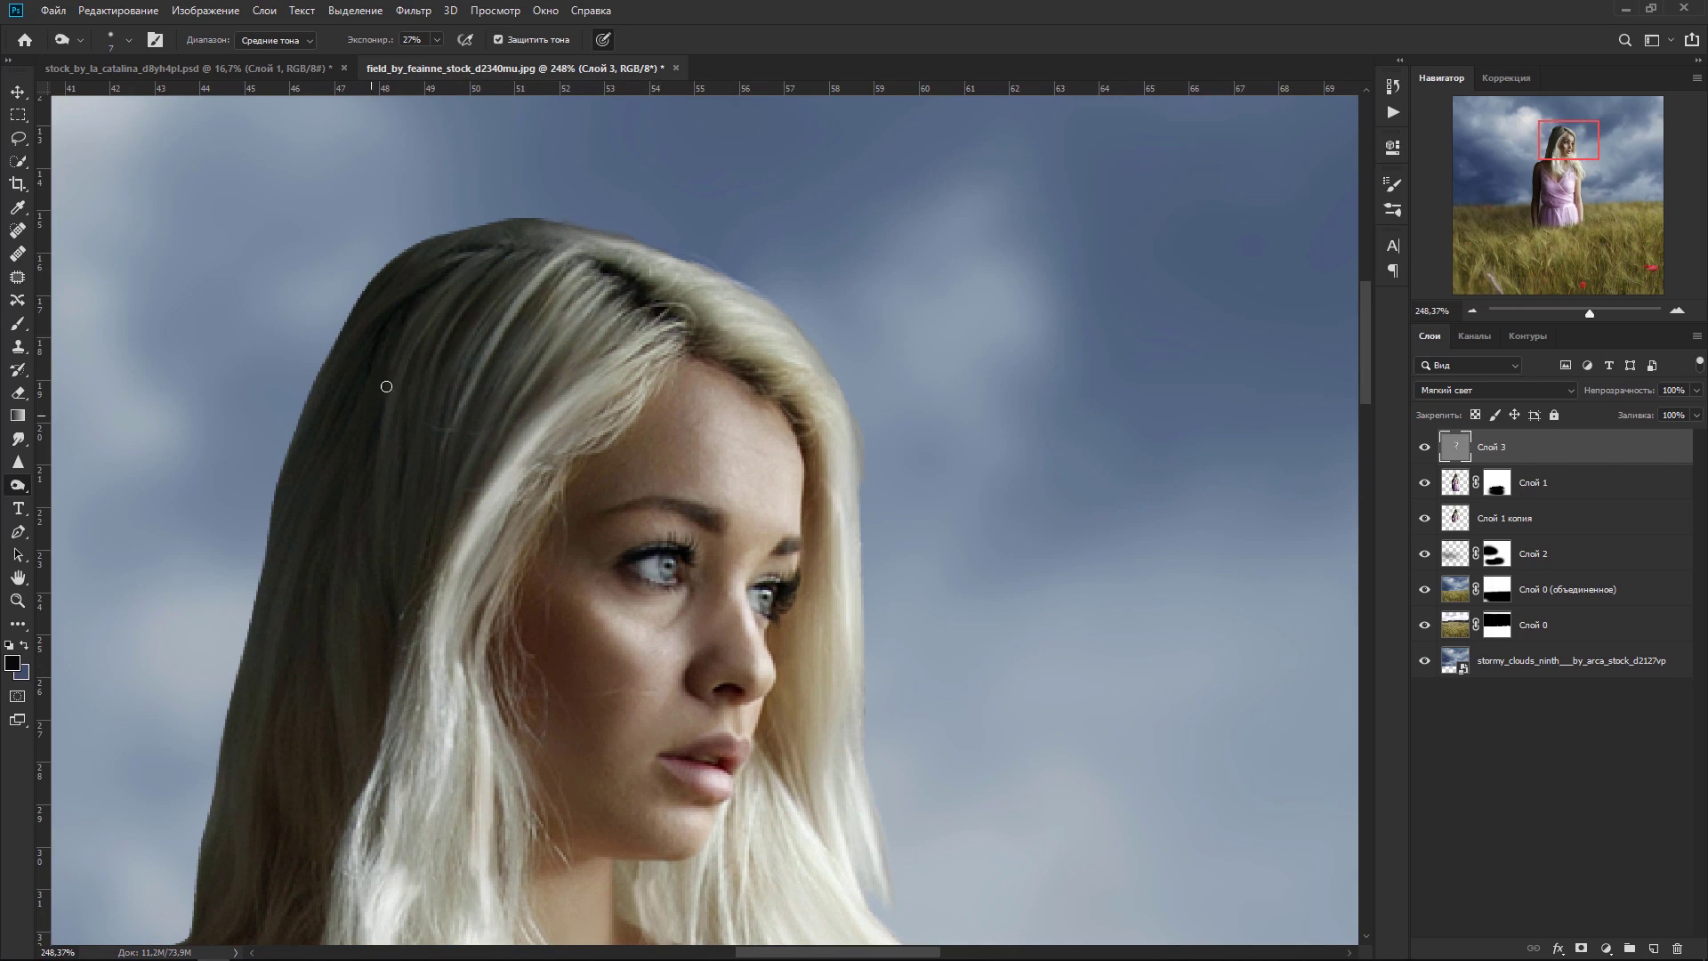
drag(676, 274, 814, 429)
Step: Compare the whole image with the dodge and burn layer Слой 3 hidden and shown
key(ctrl+minus)
key(ctrl+minus)
key(ctrl+minus)
key(ctrl+minus)
key(ctrl+minus)
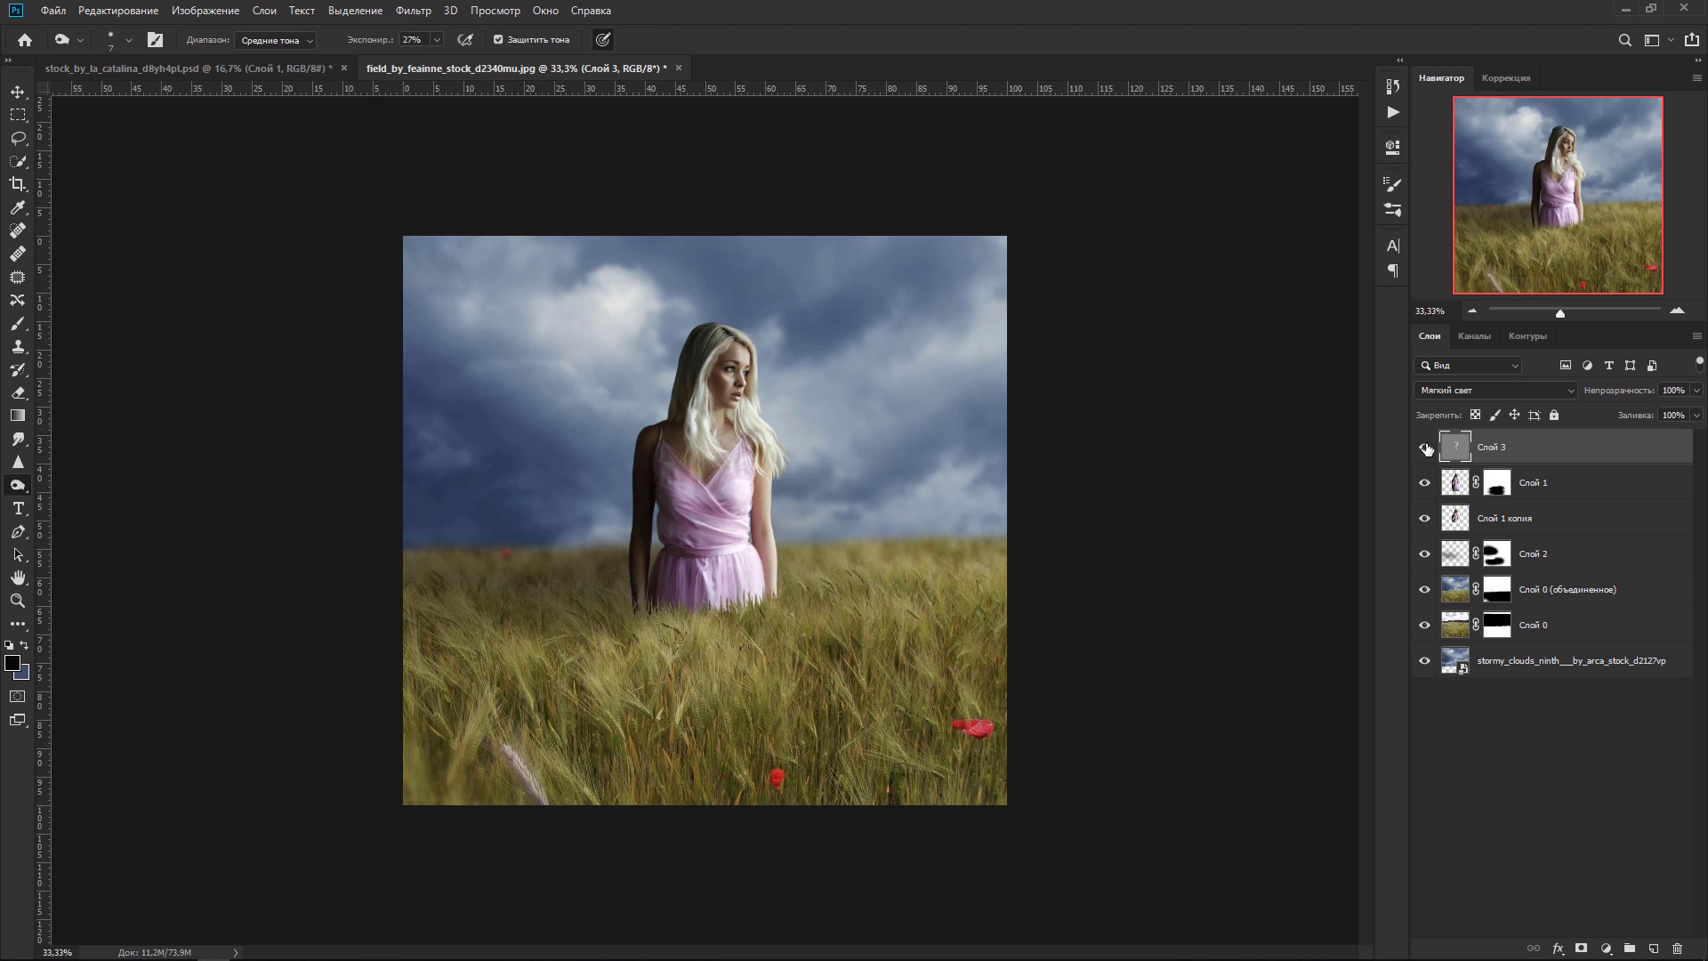
key(ctrl+plus)
key(ctrl+plus)
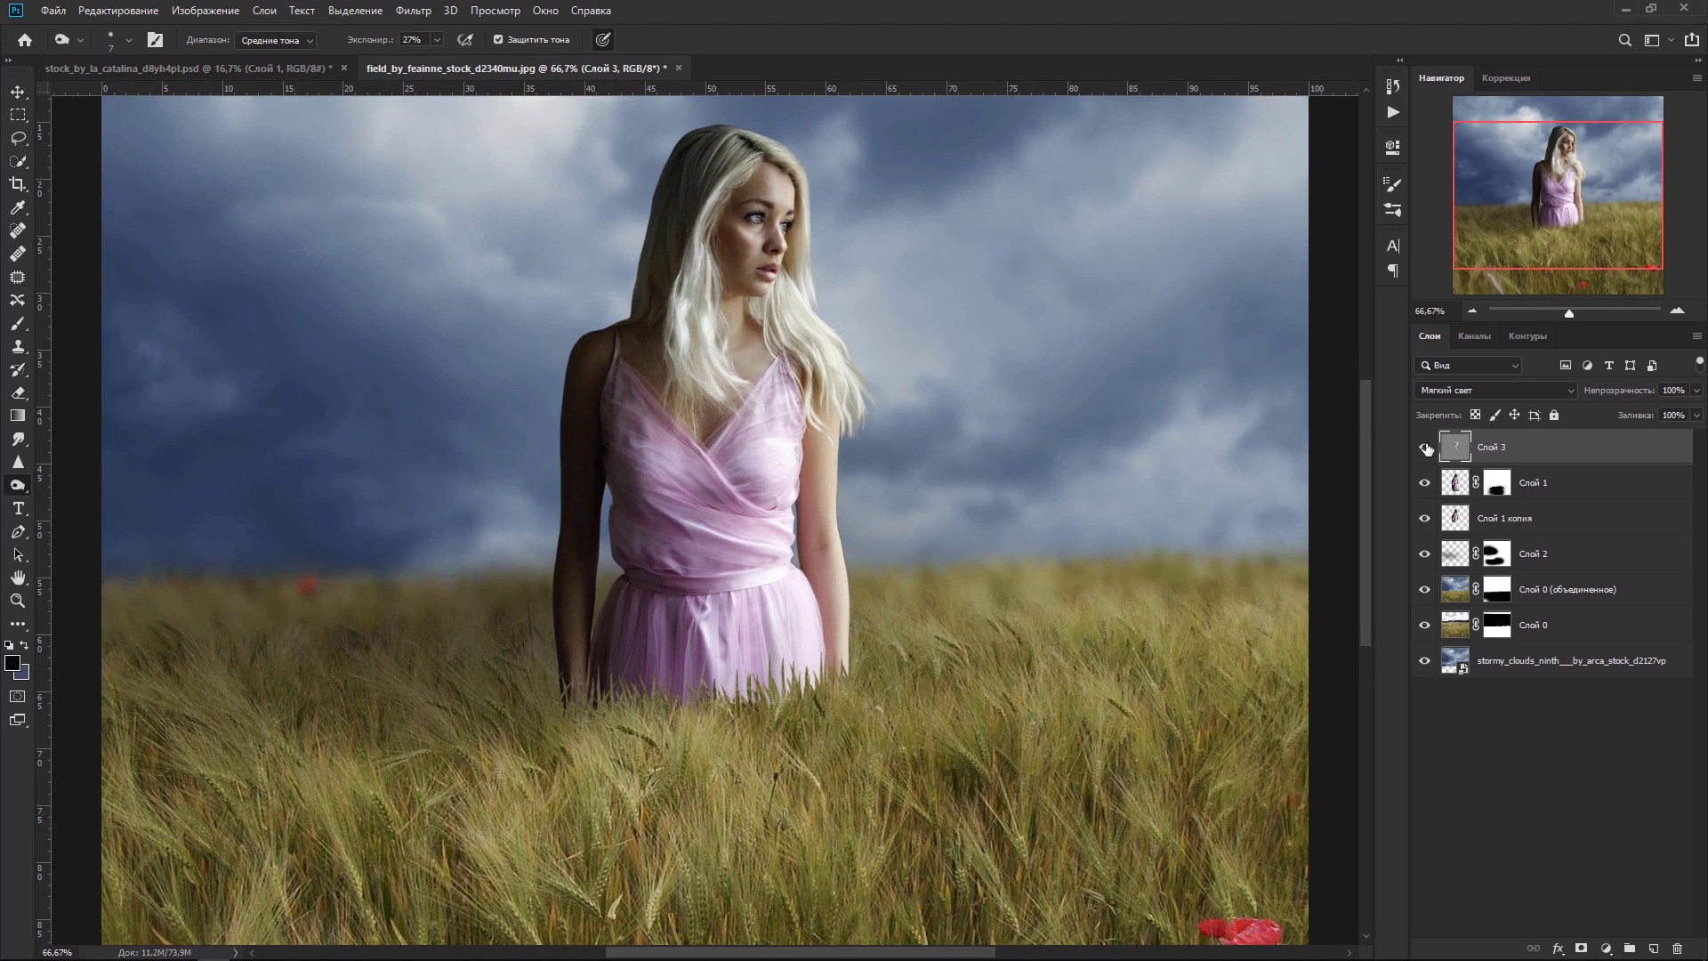
click(1424, 447)
click(1425, 447)
Step: Apply a Gaussian Blur with a 3.3 px radius to the dodge and burn layer Слой 3
click(411, 11)
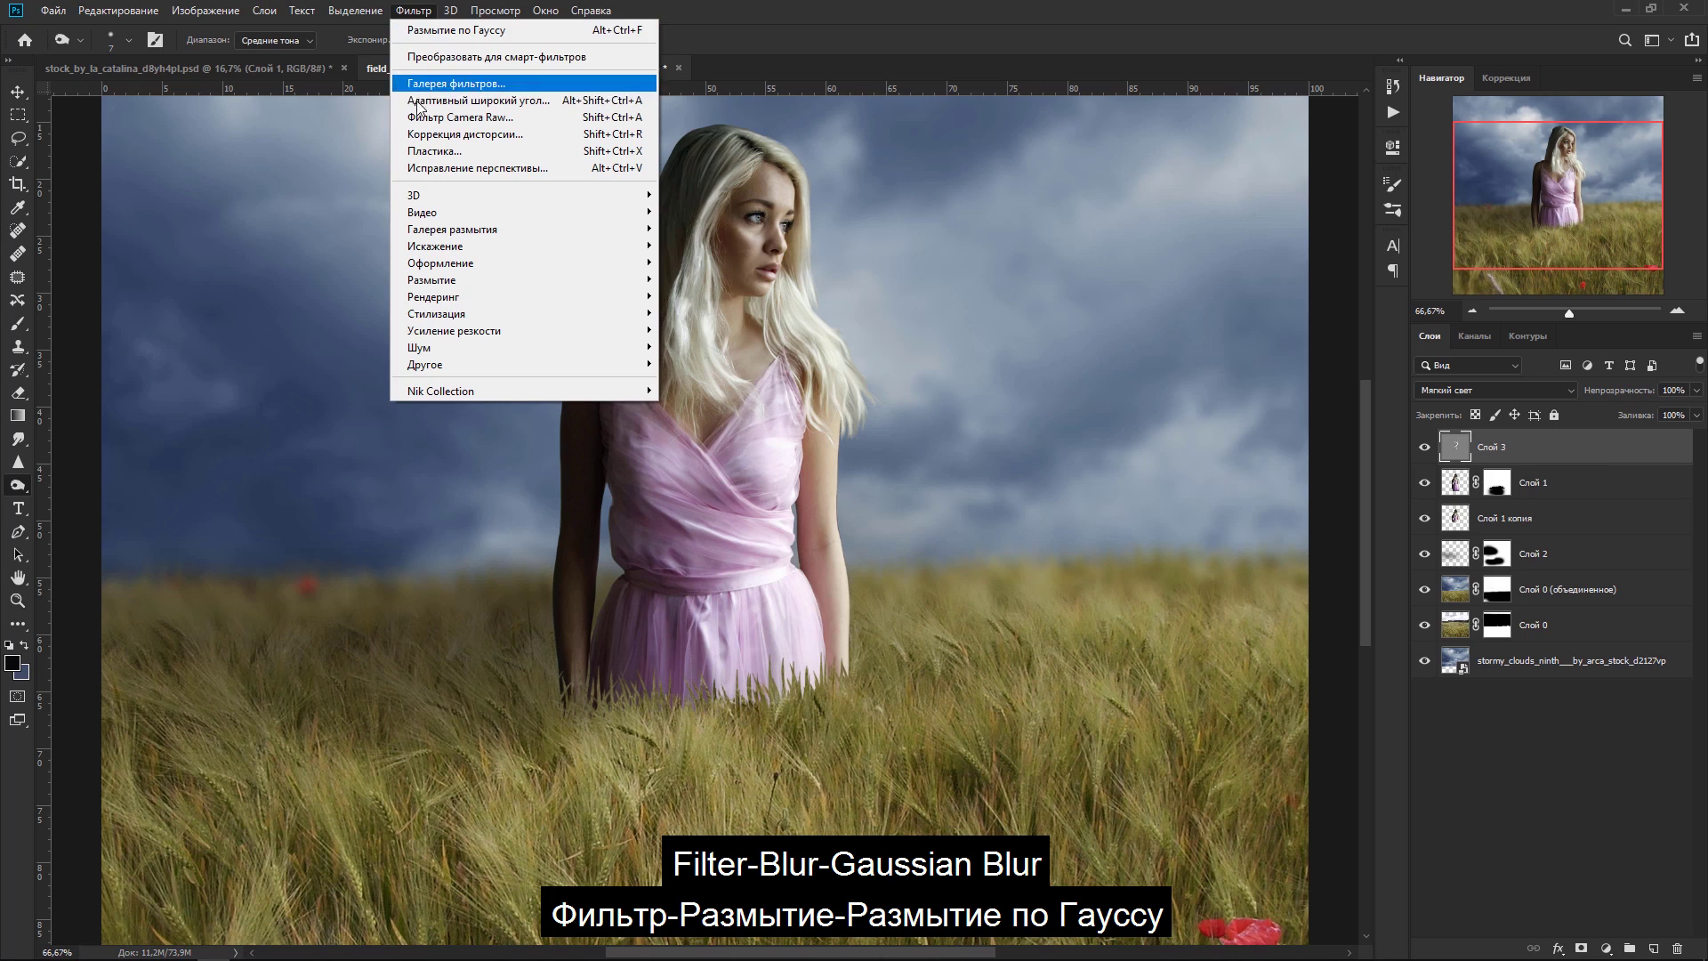
mouse_move(432, 281)
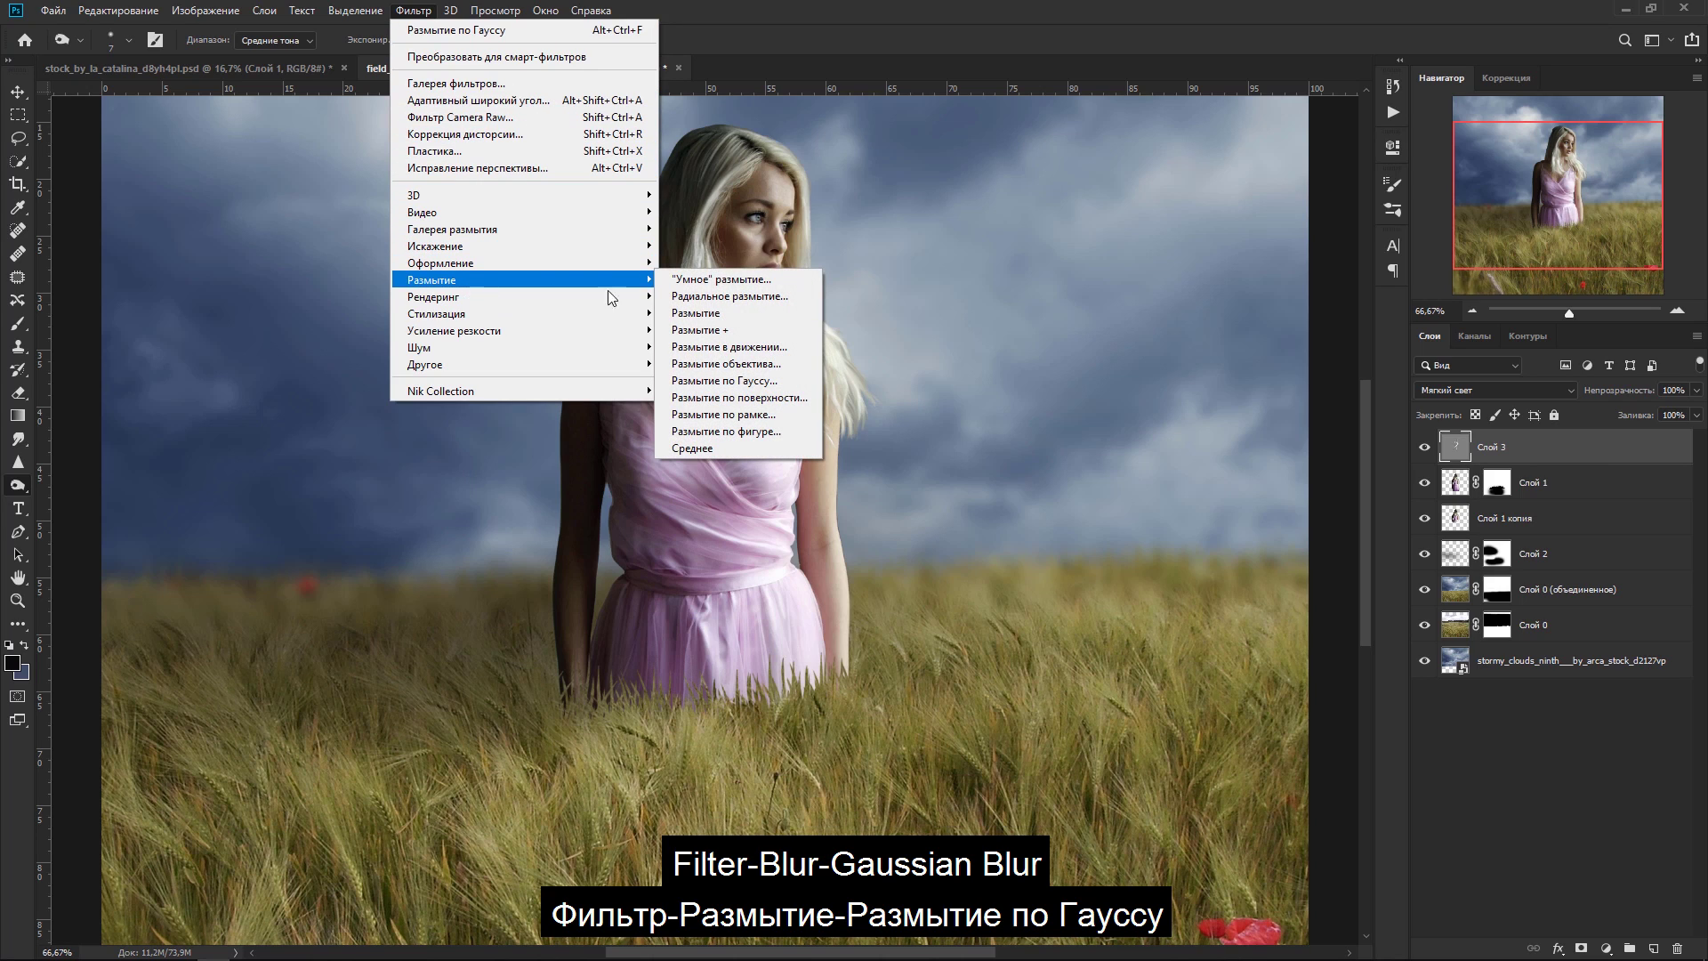
click(745, 381)
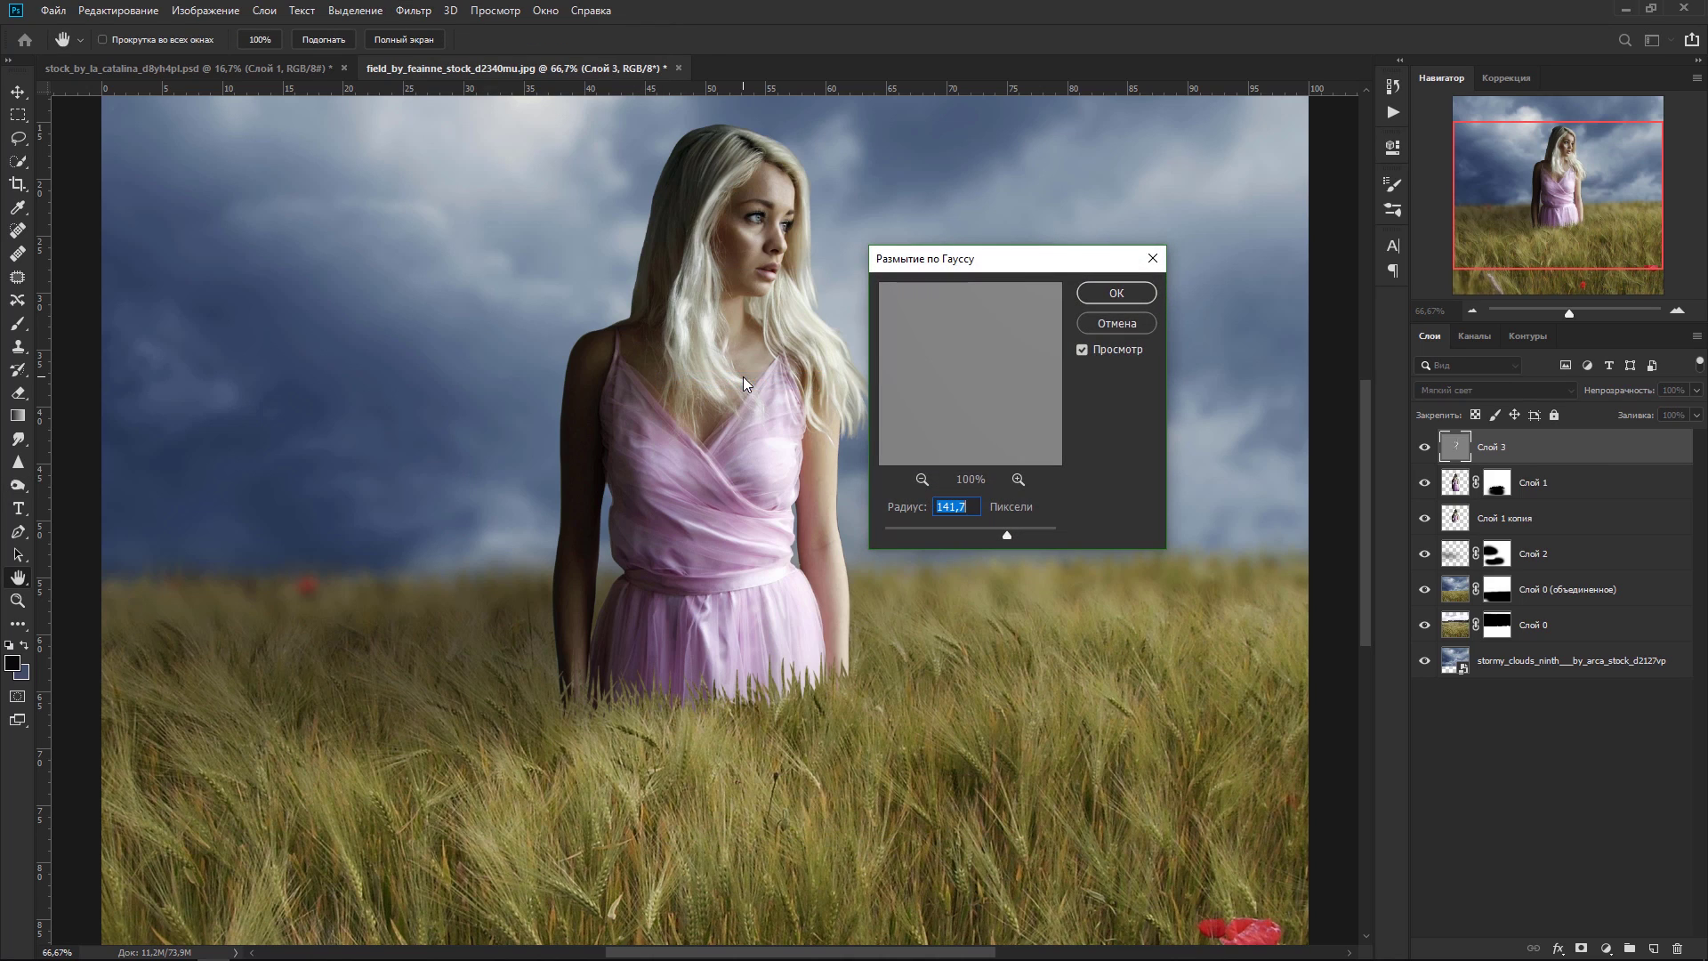
drag(986, 532, 915, 528)
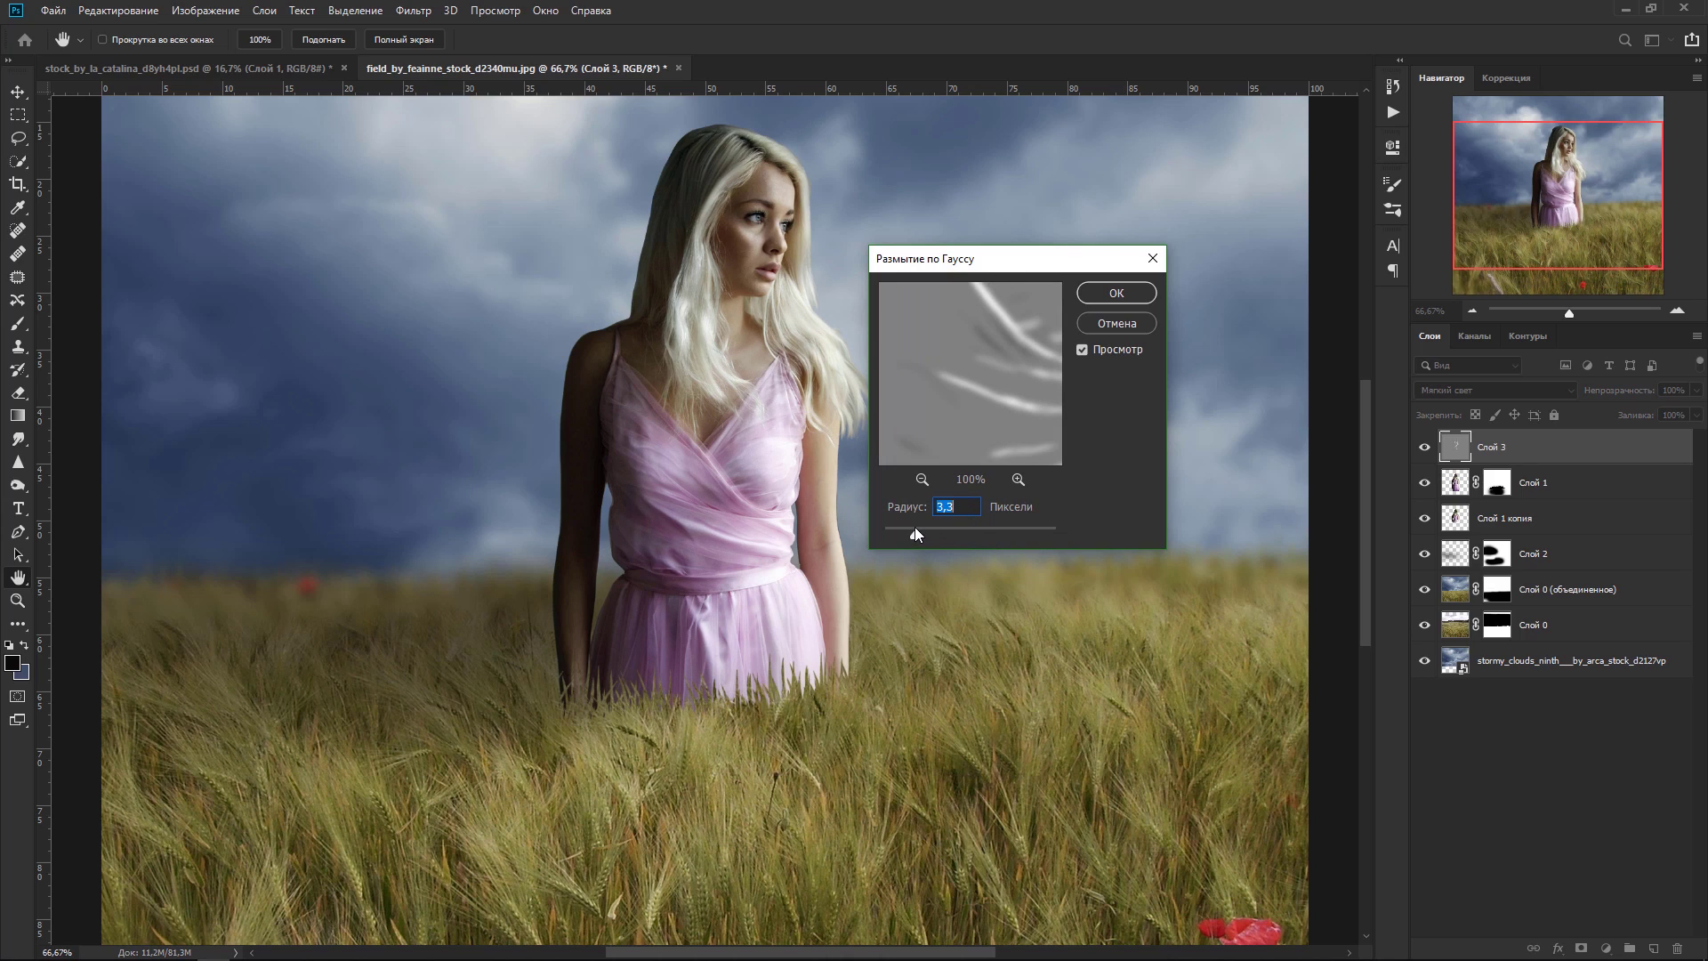
click(1102, 291)
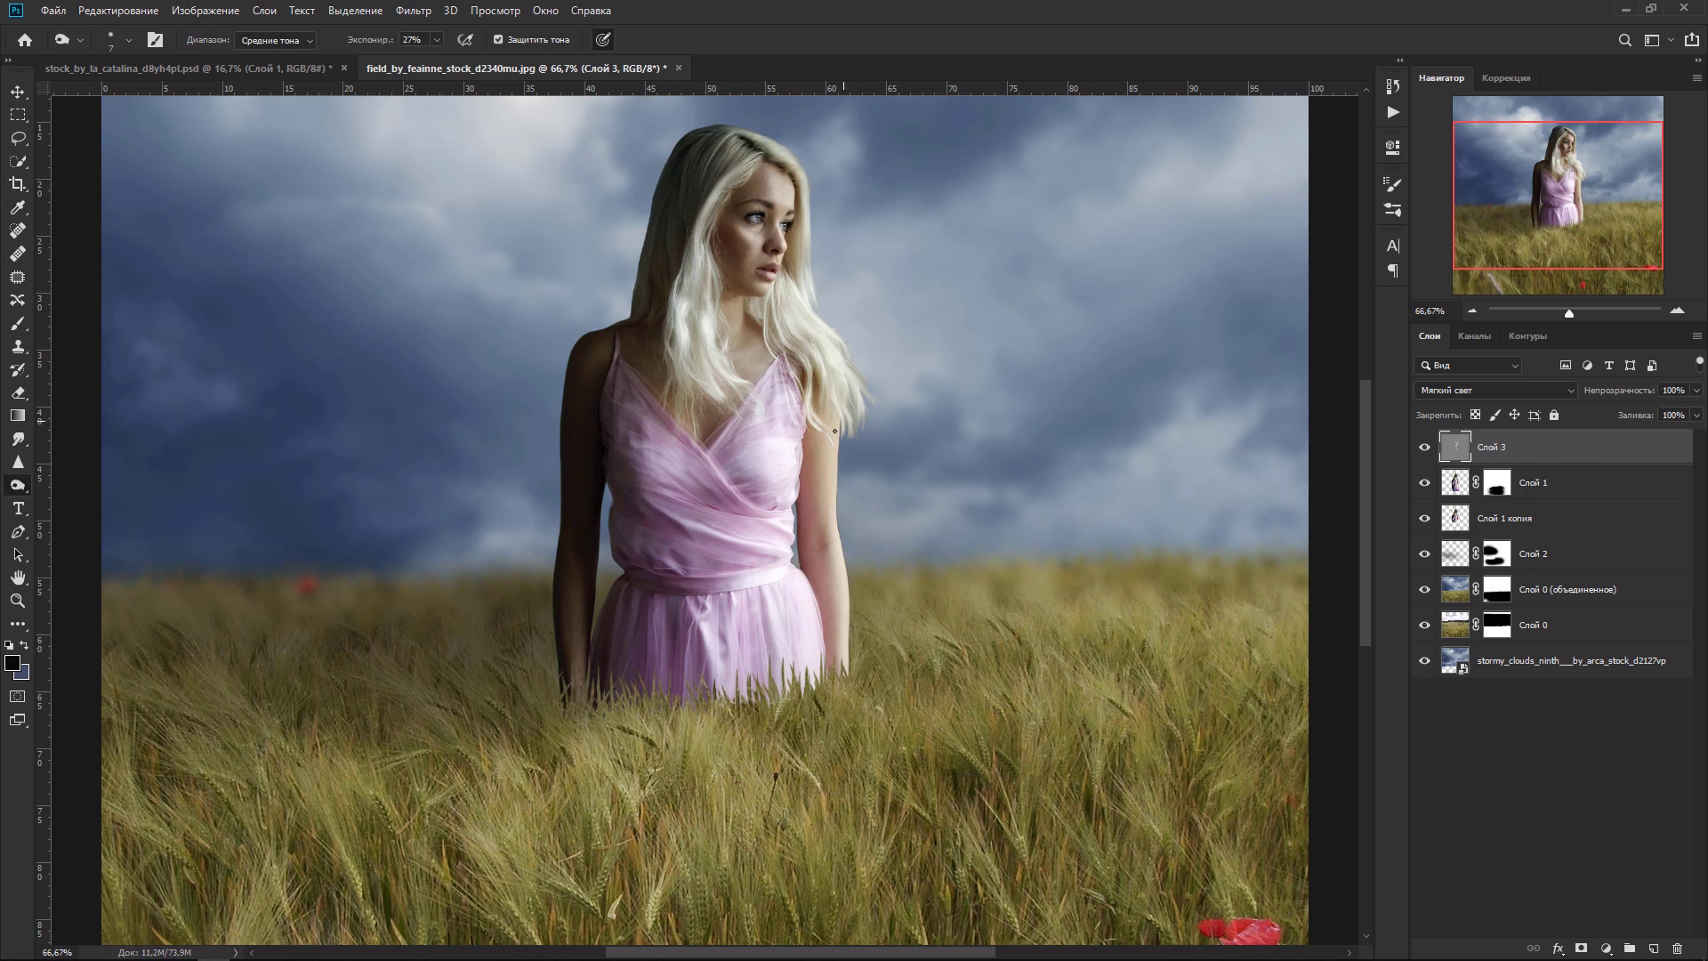
Step: Add a Color Balance adjustment above the layer Слой 0 (объединенное) and shift its midtones
scroll(793, 604, down, 7)
key(v)
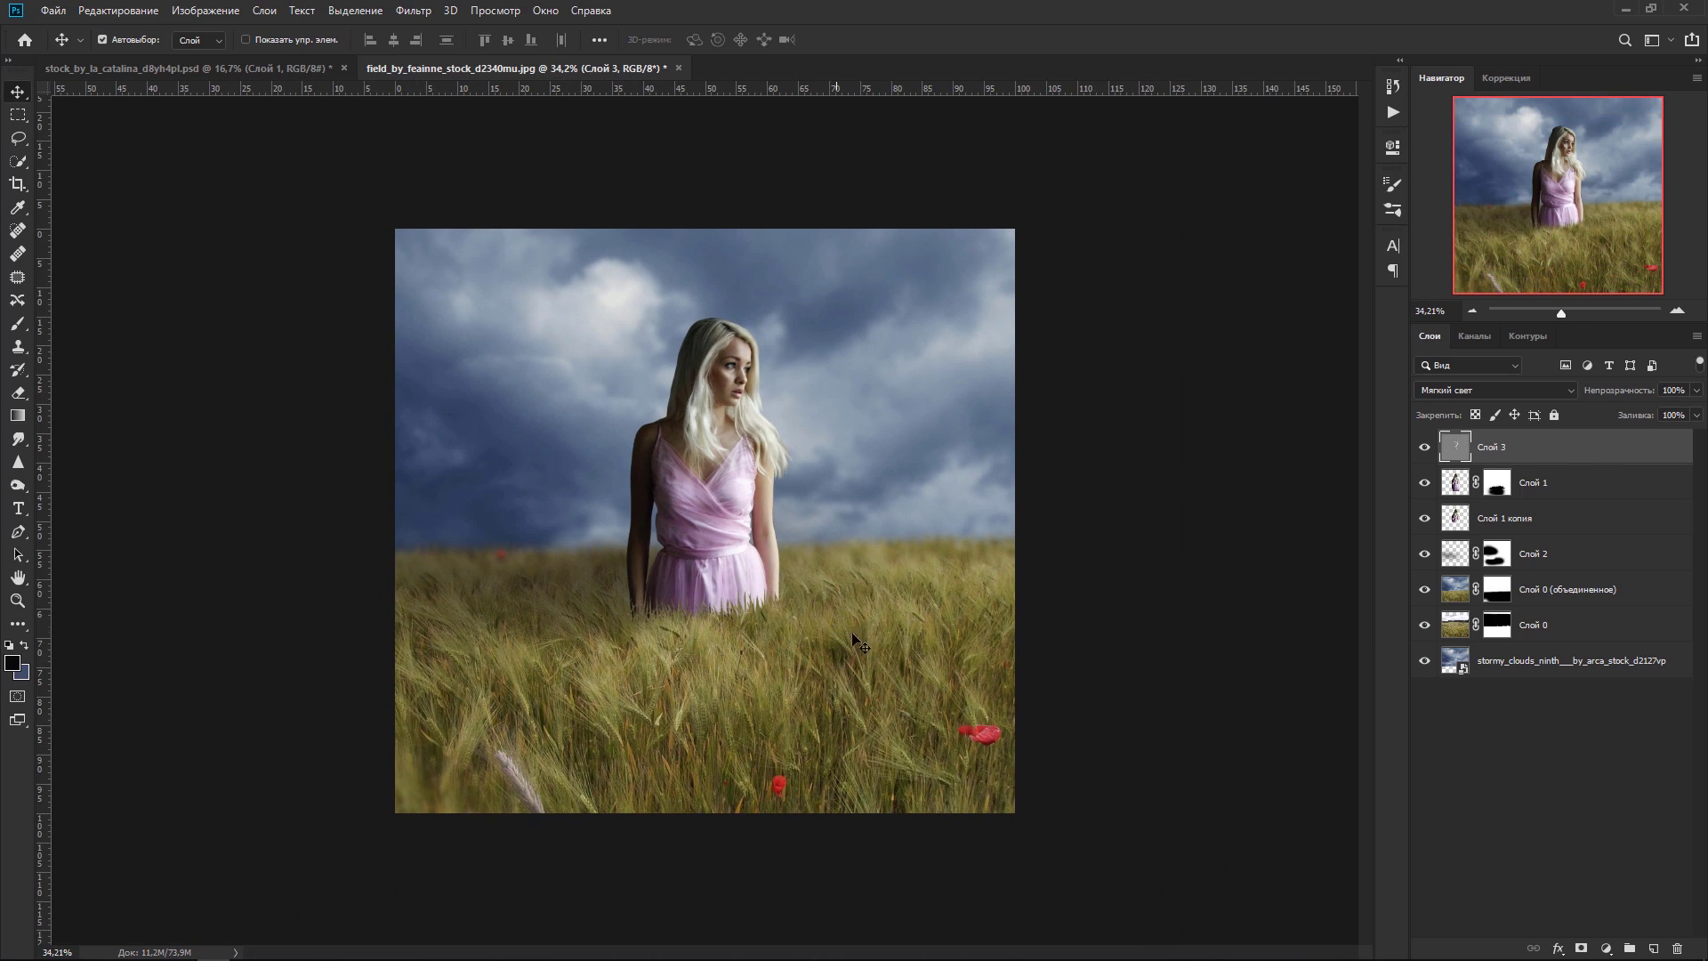
click(1548, 607)
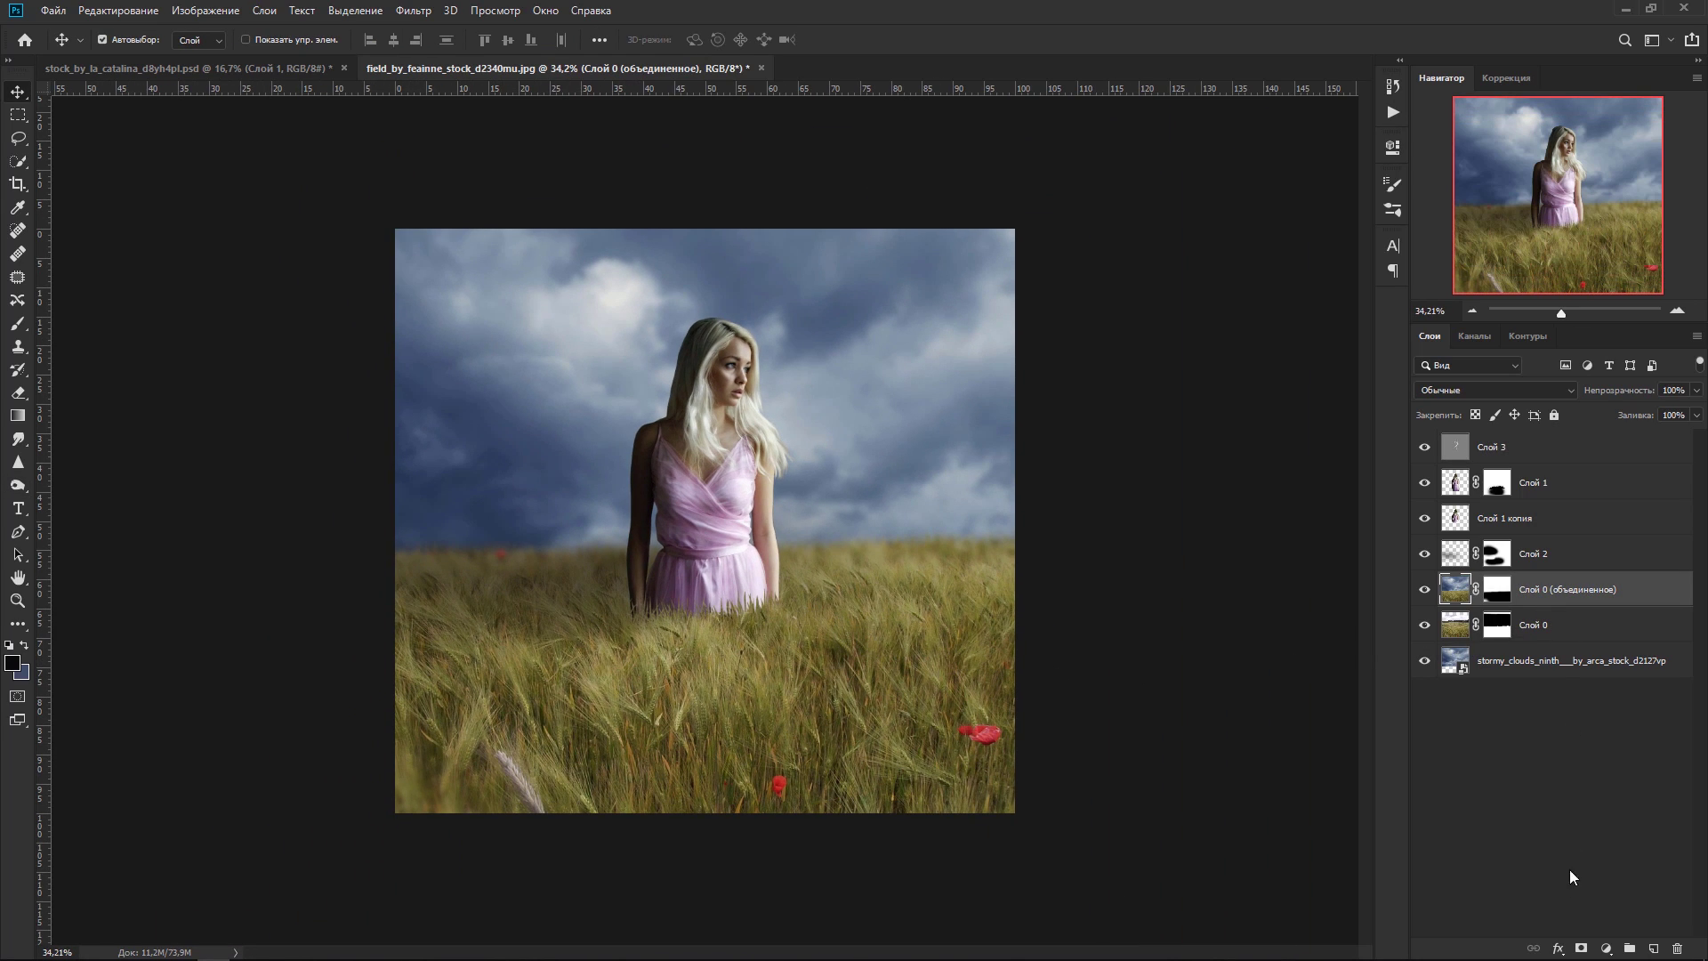
click(1605, 948)
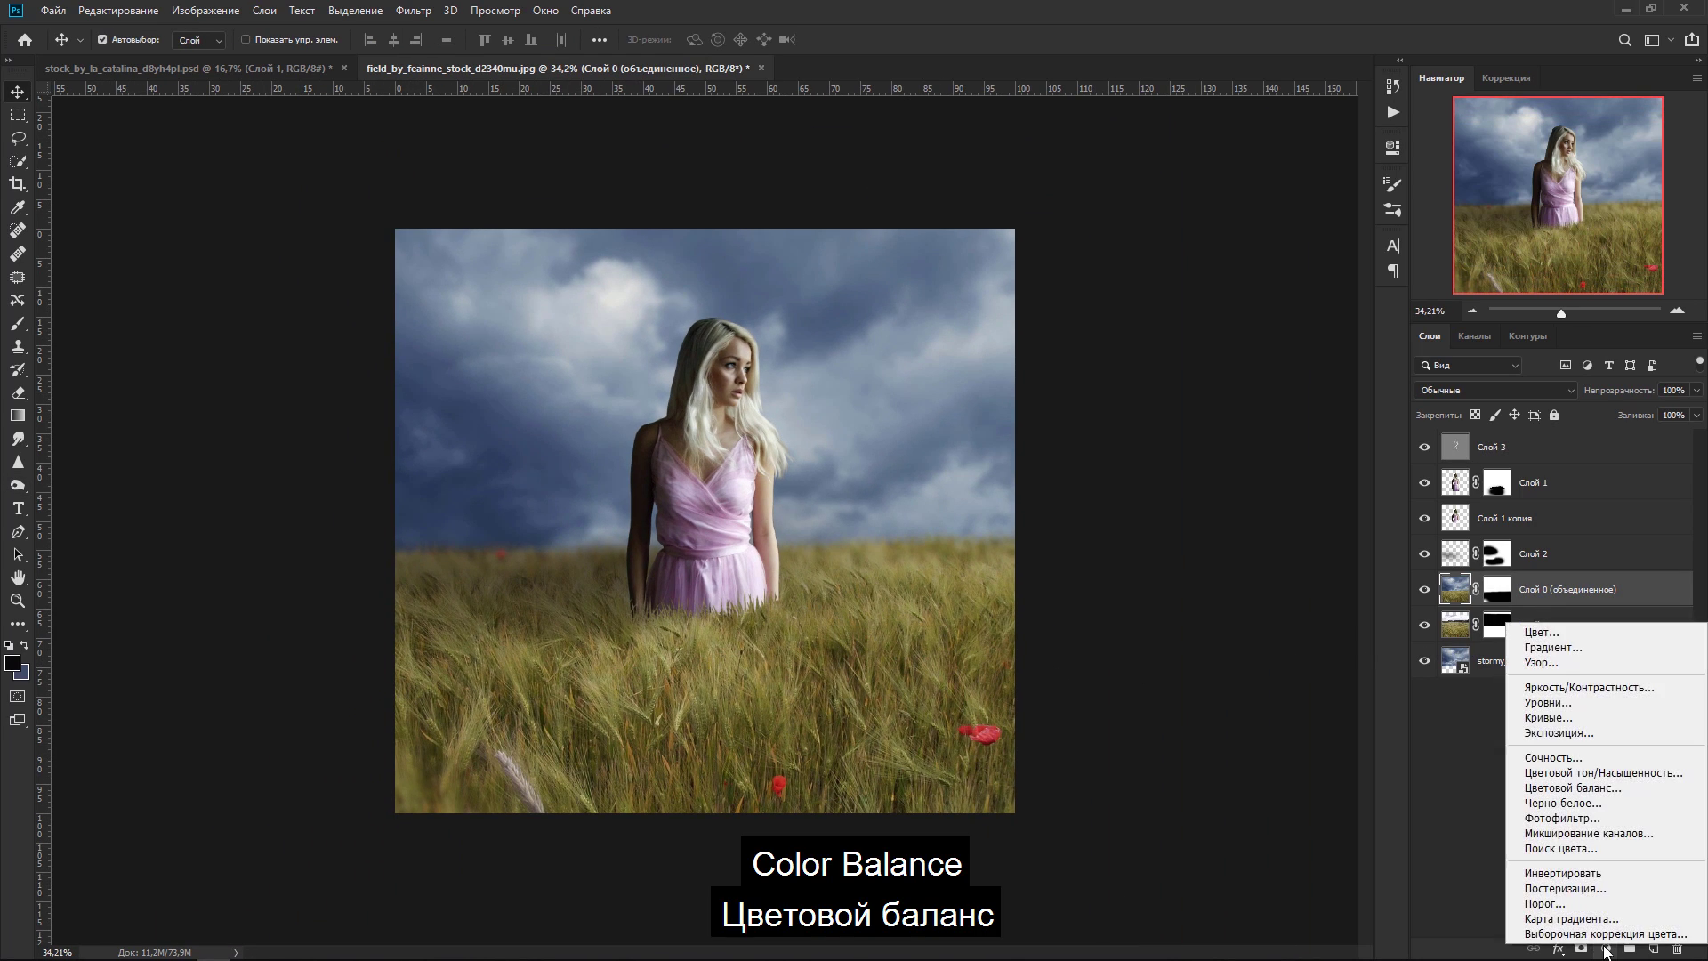
click(1629, 787)
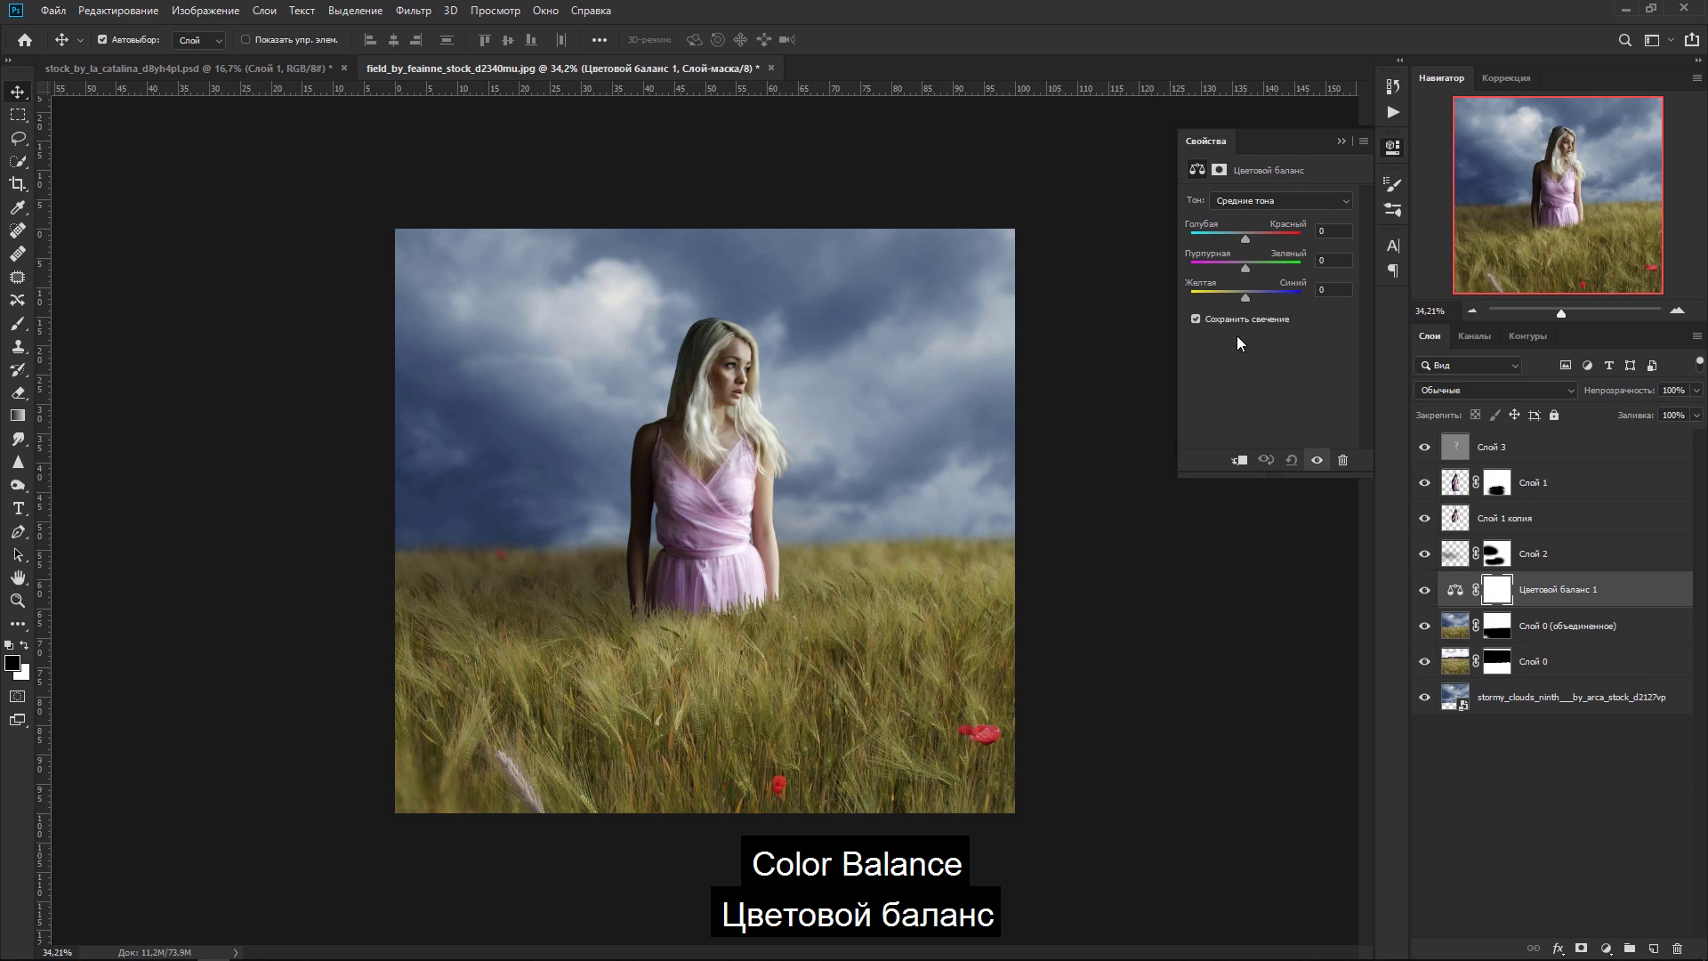
drag(1245, 296, 1241, 238)
Step: Set the Color Balance highlights to -6, -11 and -28, and the shadows to -2 cyan/red and -14 yellow/blue
click(1279, 200)
click(1254, 243)
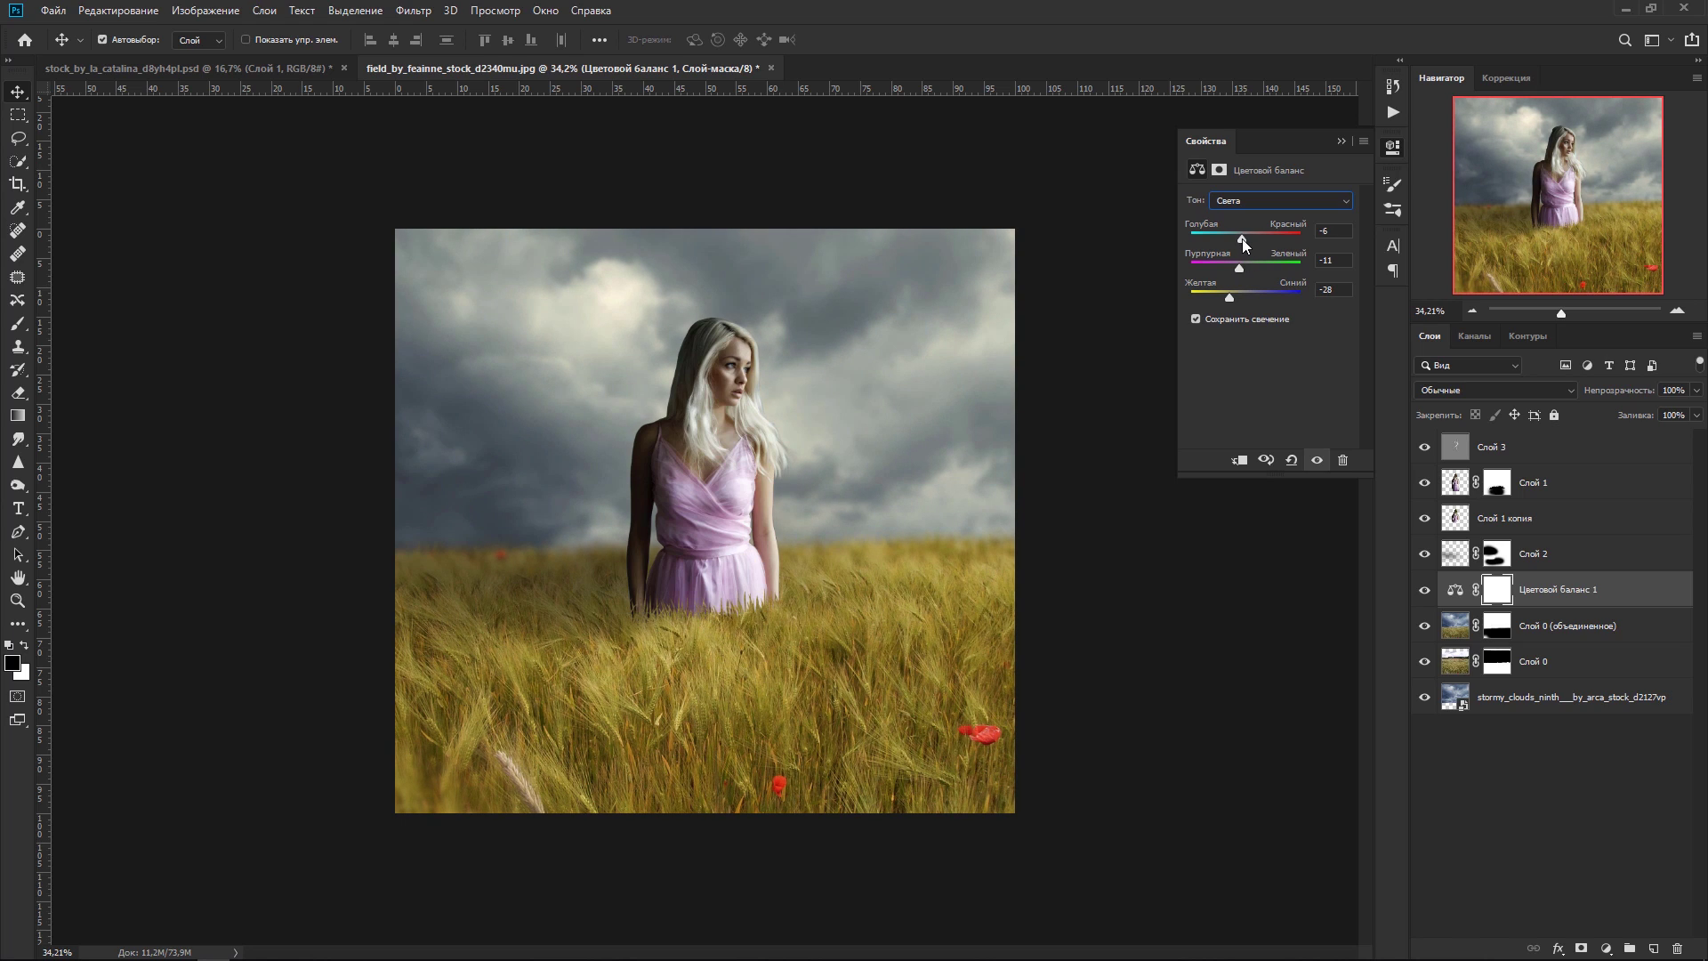
click(1245, 206)
click(1244, 222)
drag(1230, 296, 1237, 297)
drag(1247, 236, 1238, 238)
Step: Add a Hue/Saturation adjustment above the Color Balance layer with saturation +17
click(1603, 948)
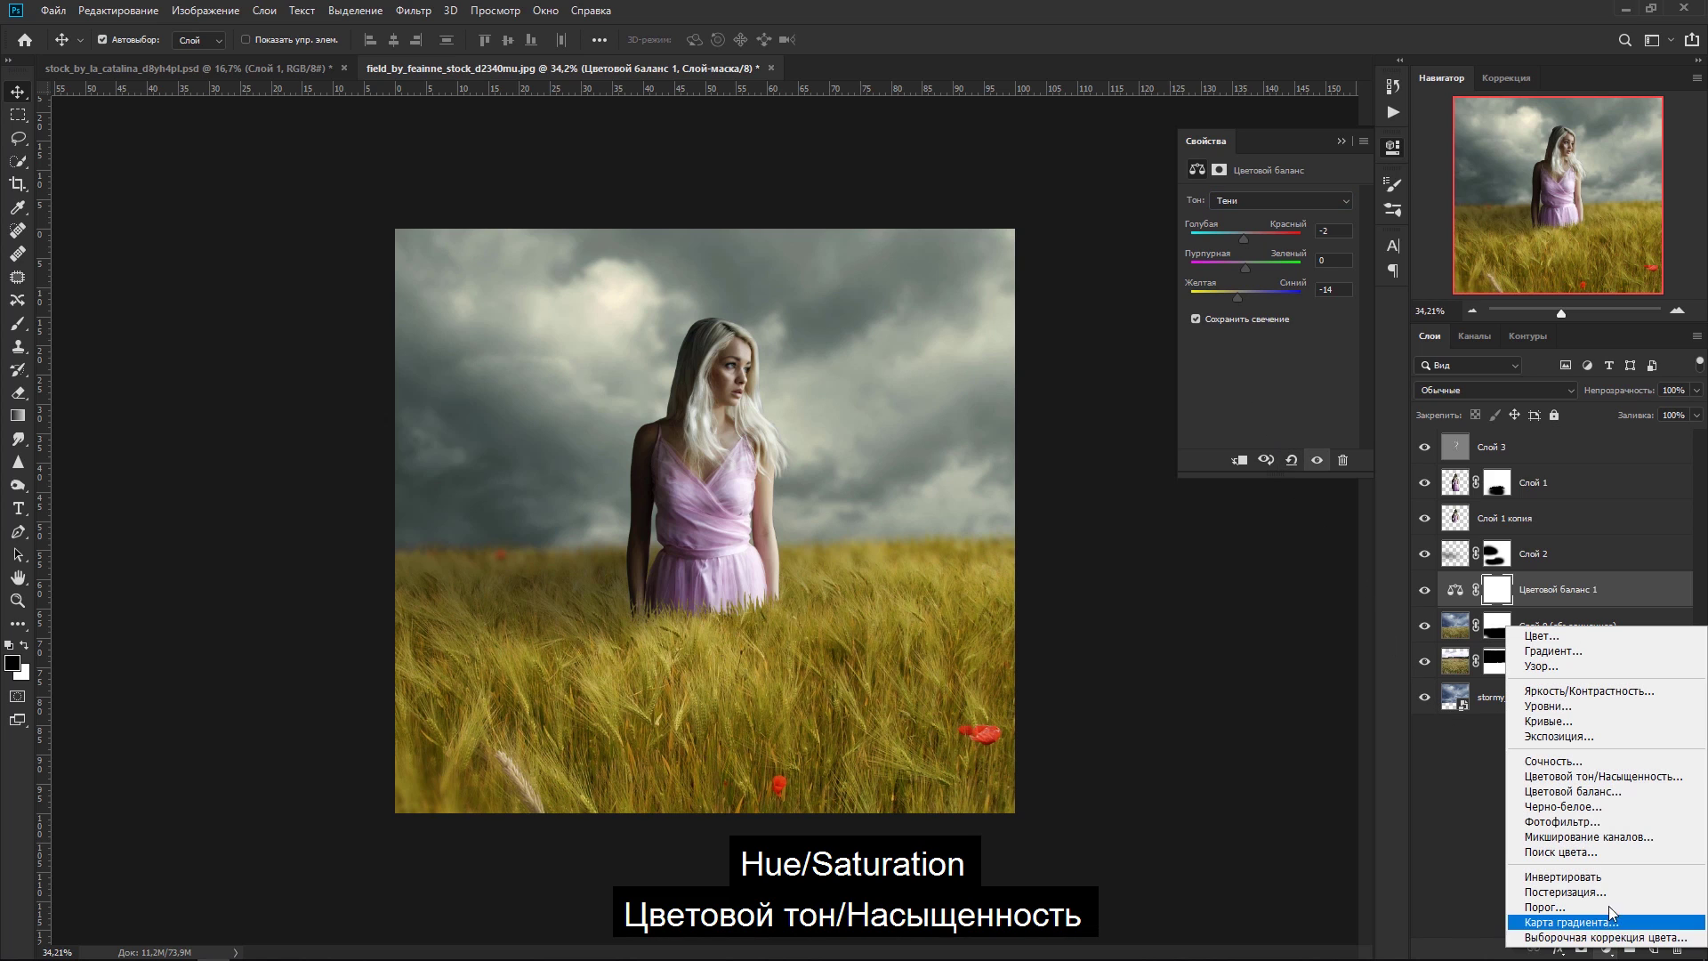
click(1601, 776)
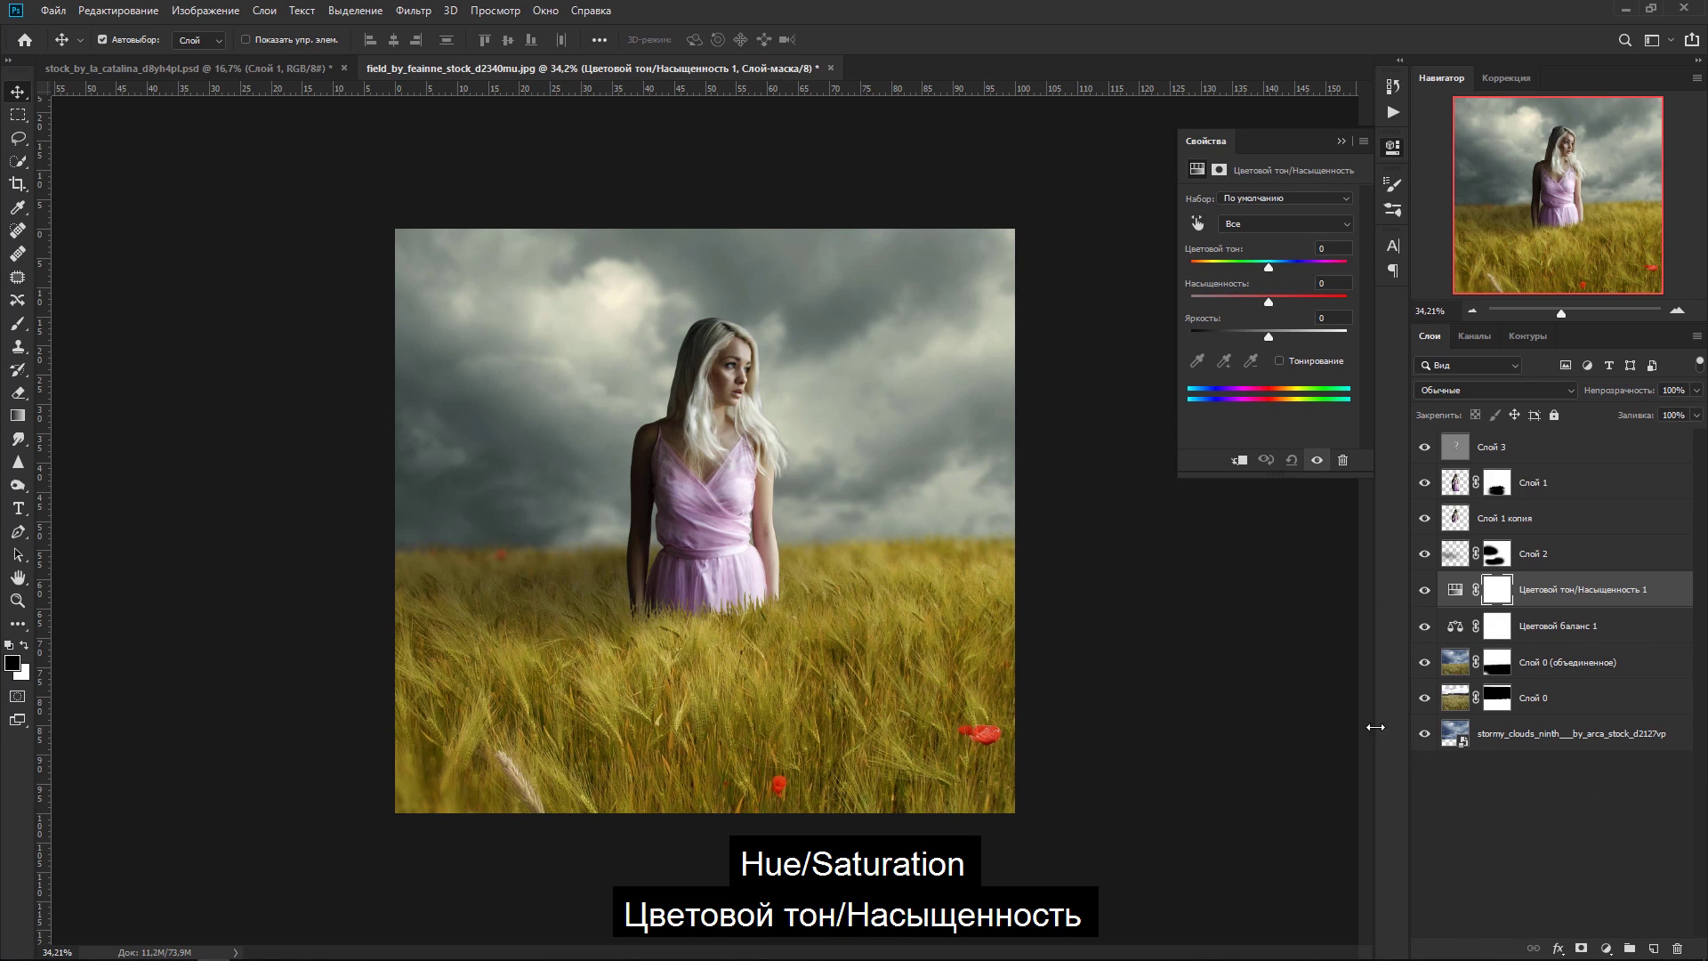
drag(1267, 301, 1265, 334)
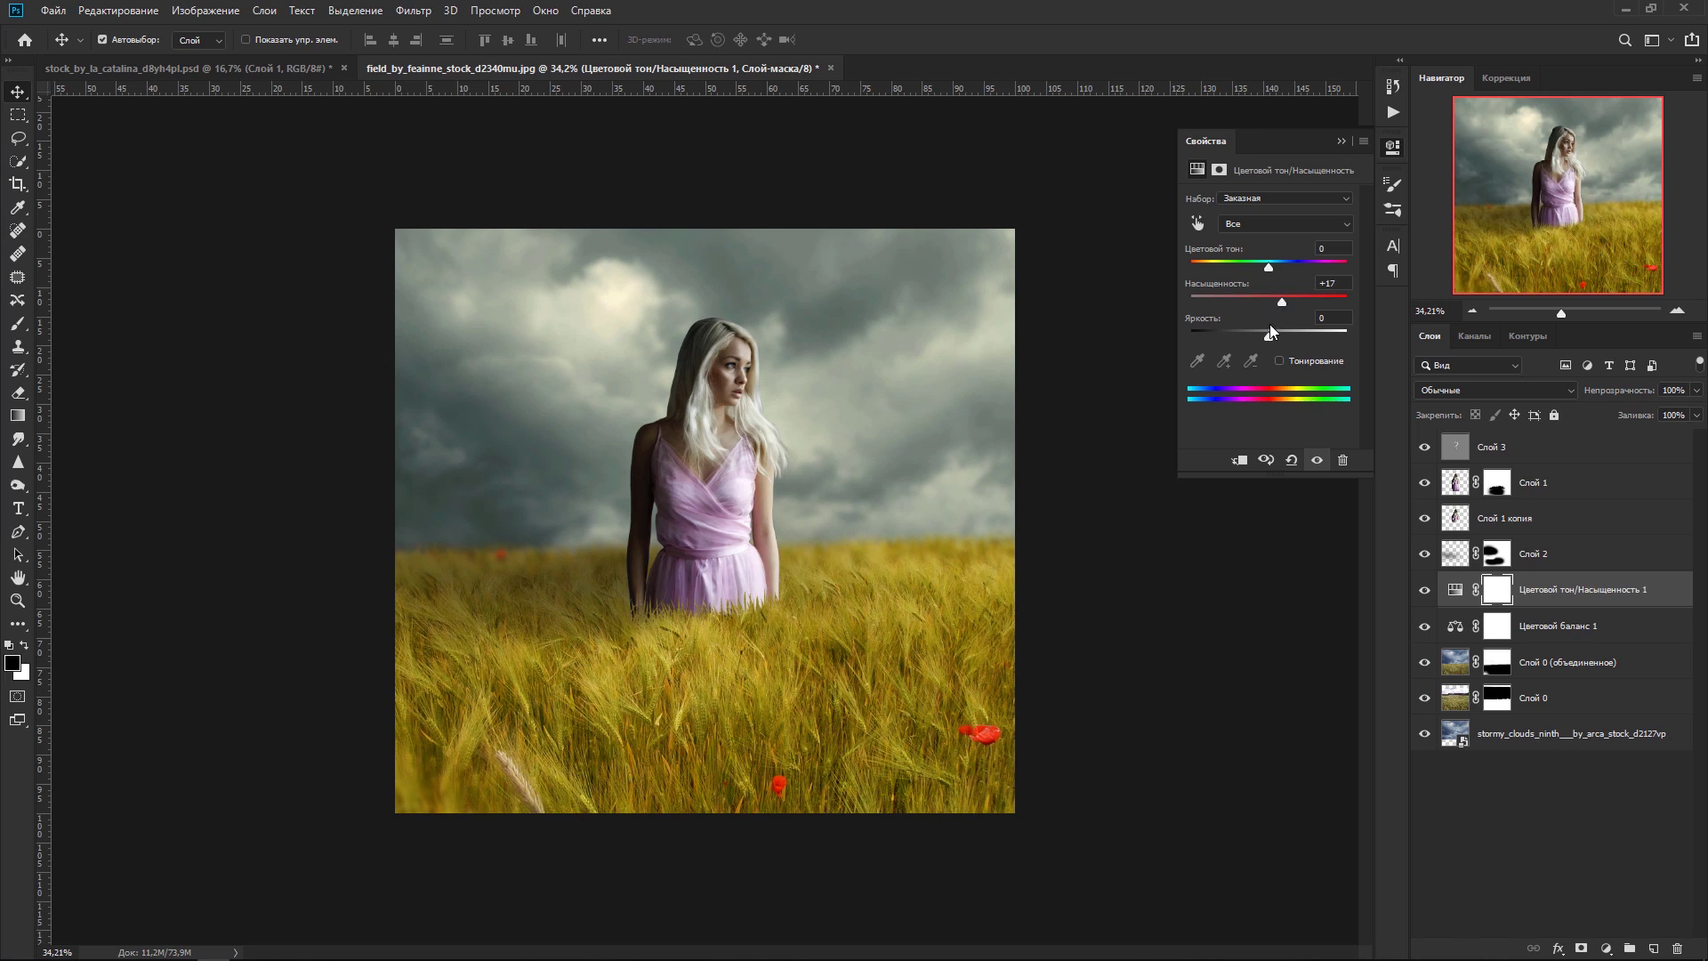
Step: Paint black over the sky on the Hue/Saturation and Color Balance masks with a 600 px brush
click(1491, 603)
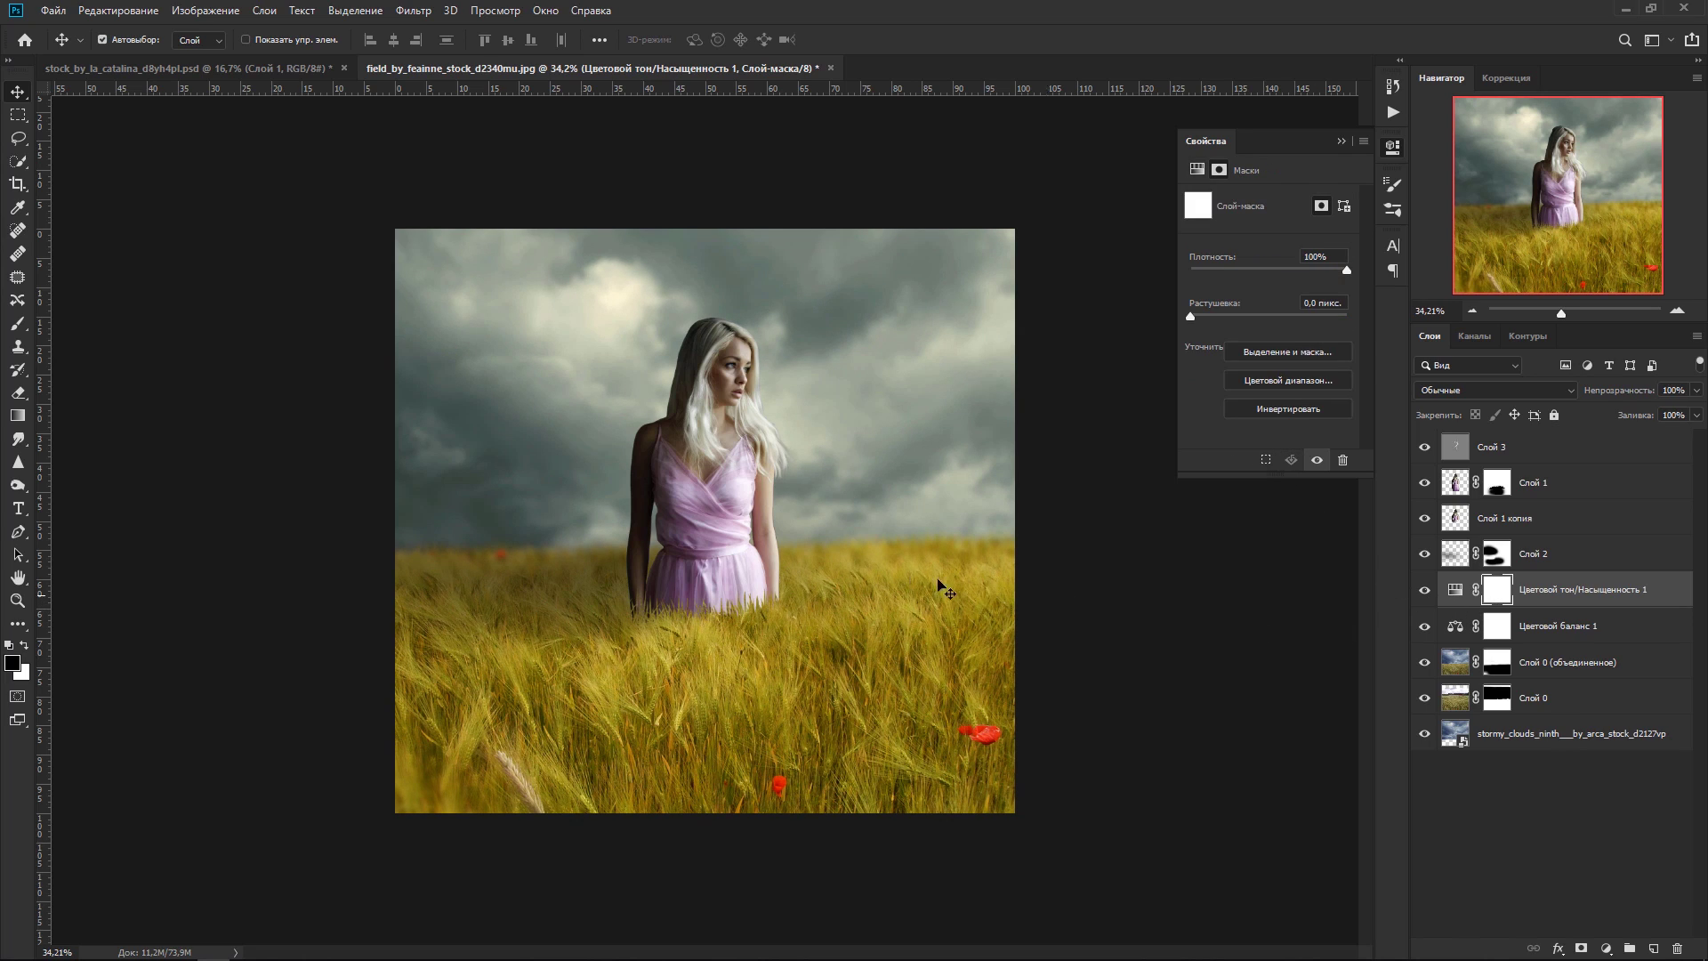
click(18, 323)
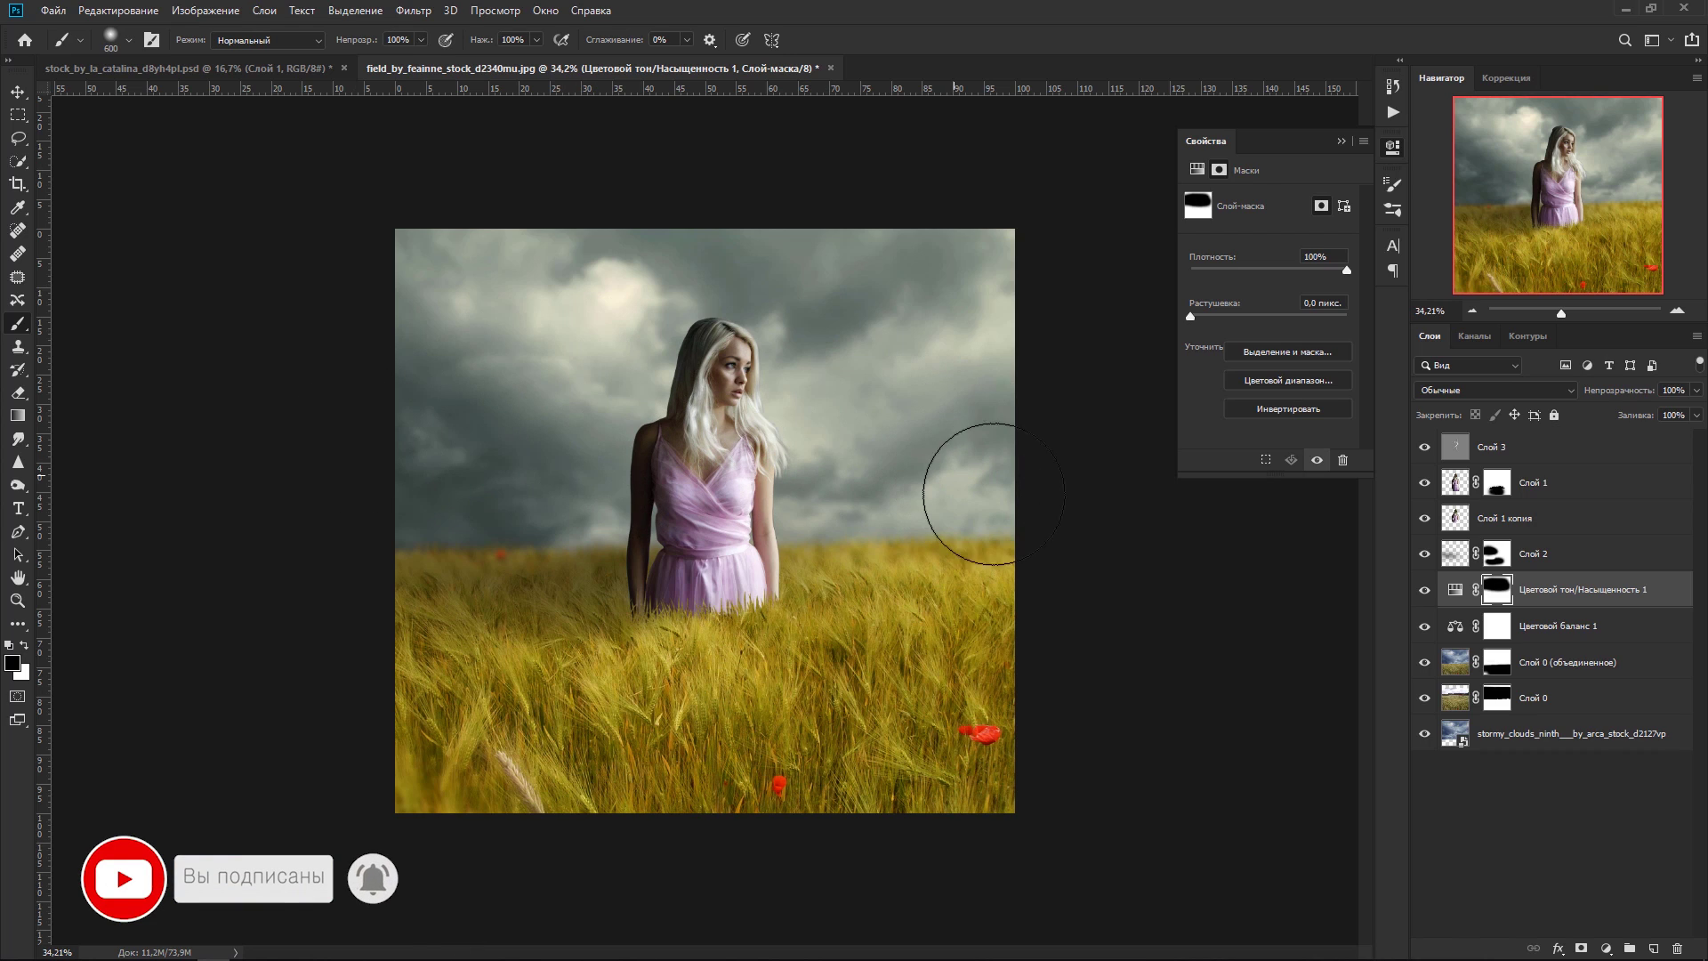
key(alt+bracketleft)
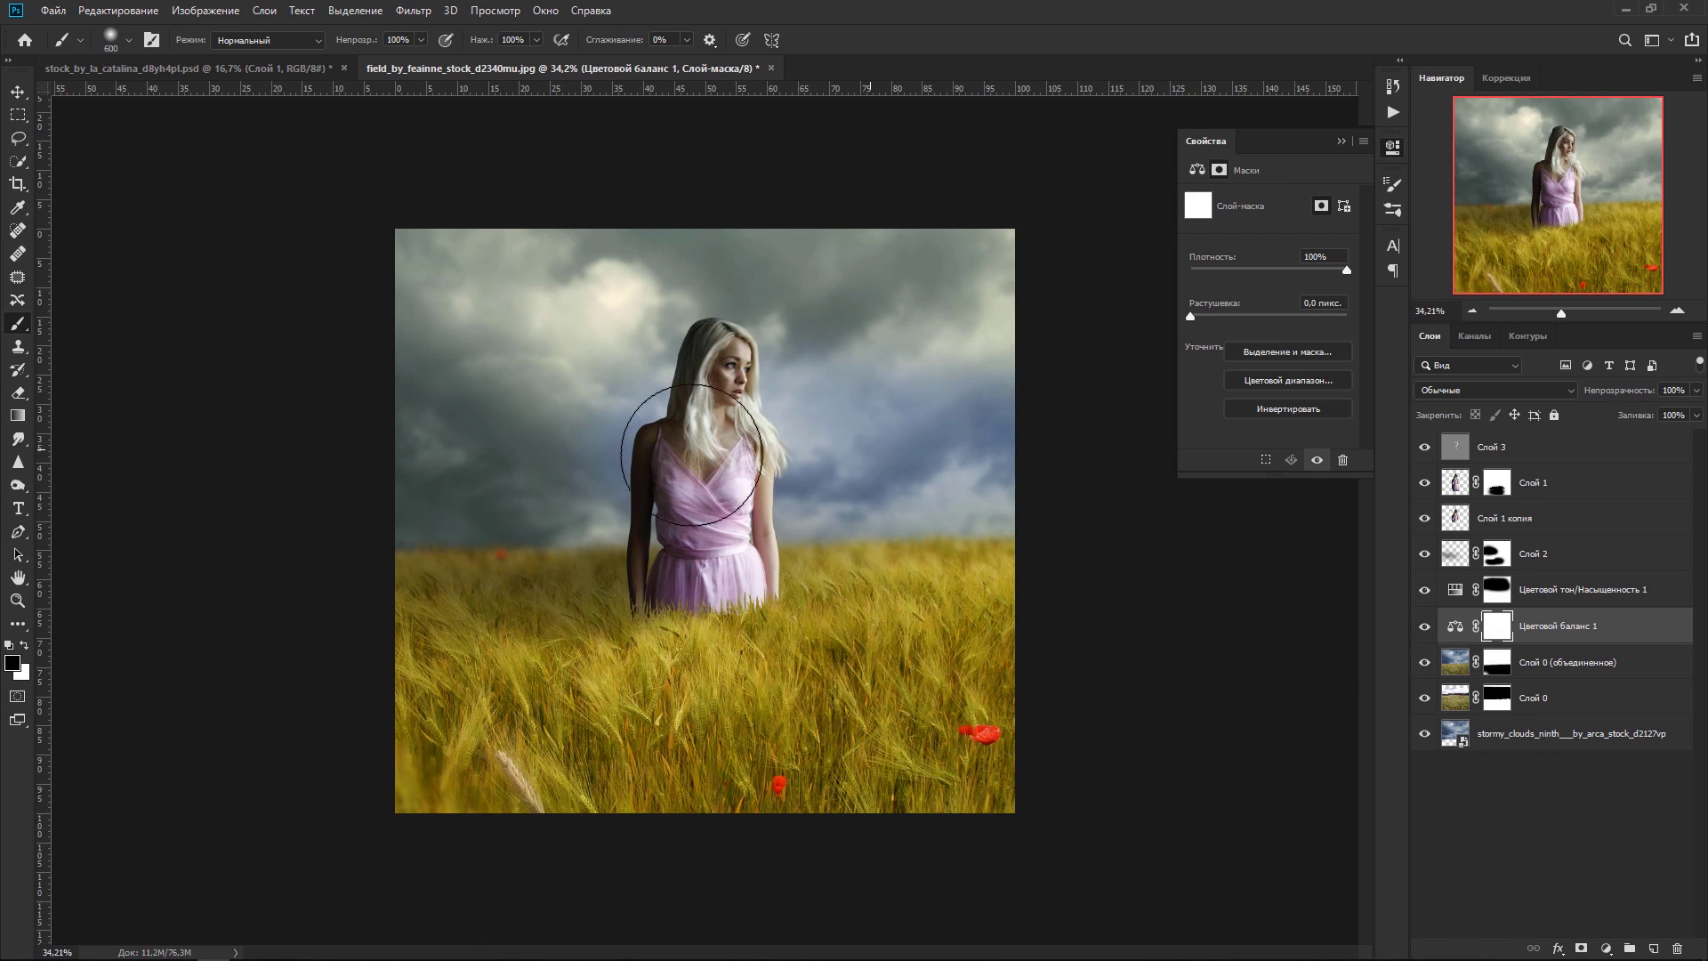
mouse_move(801, 411)
mouse_down()
mouse_move(771, 350)
mouse_move(839, 290)
mouse_move(579, 285)
mouse_move(356, 454)
mouse_move(553, 471)
mouse_up()
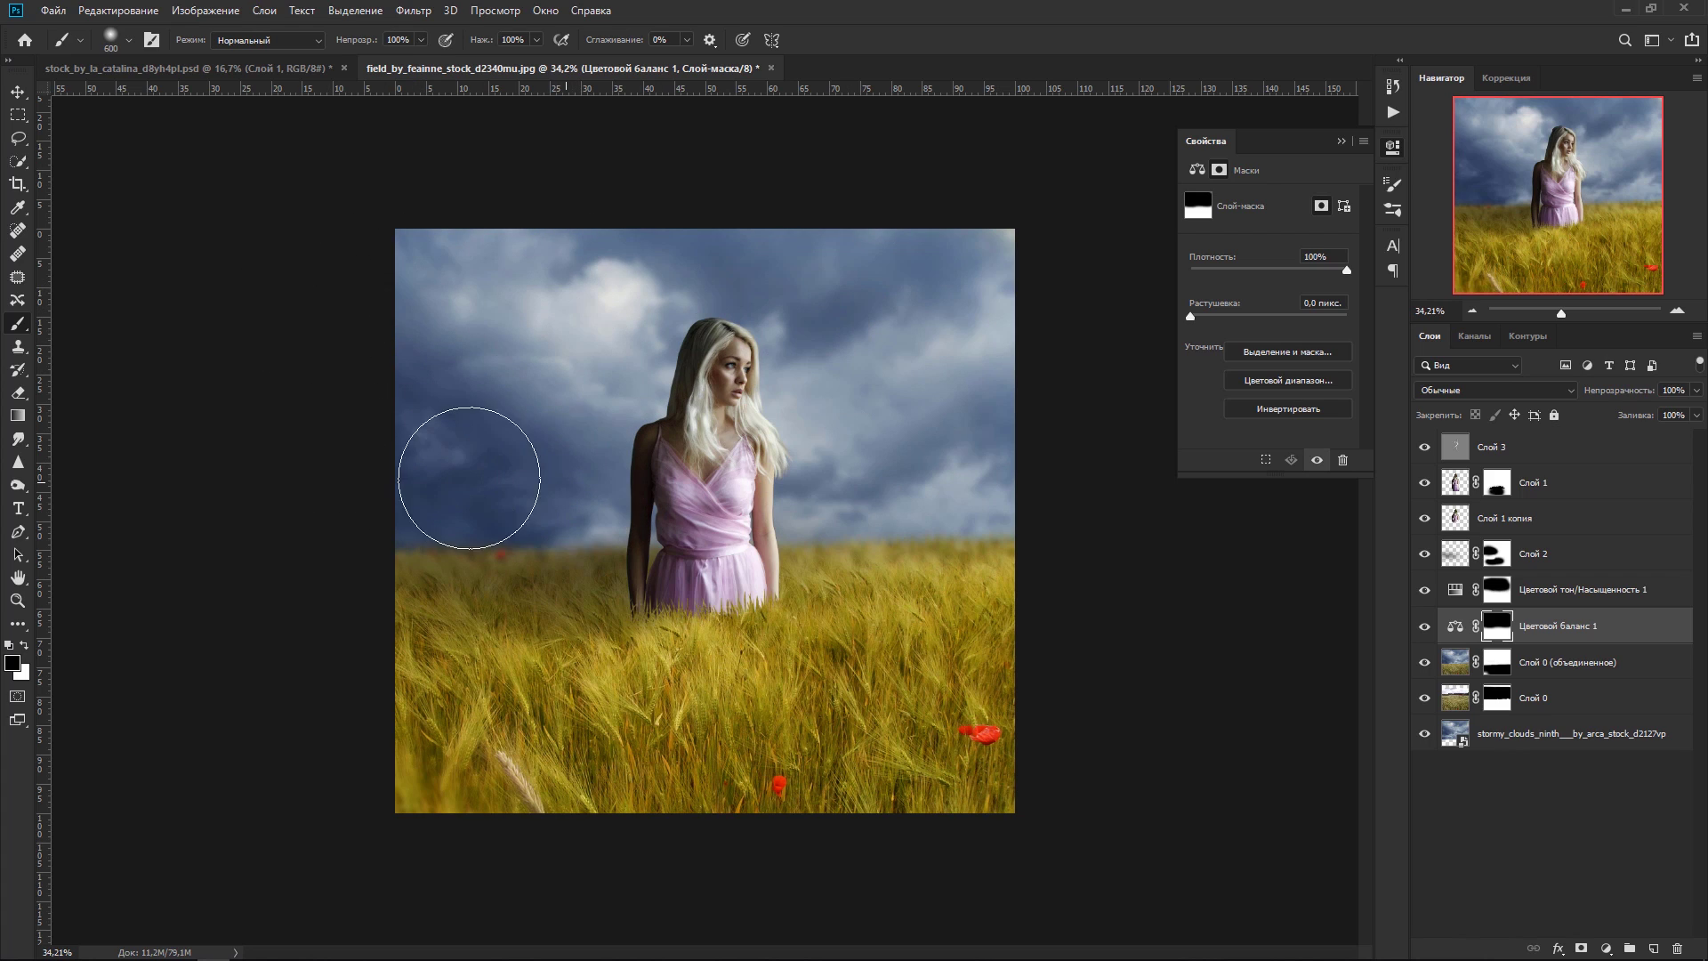
mouse_move(943, 488)
mouse_down()
mouse_move(857, 500)
mouse_move(969, 505)
mouse_up()
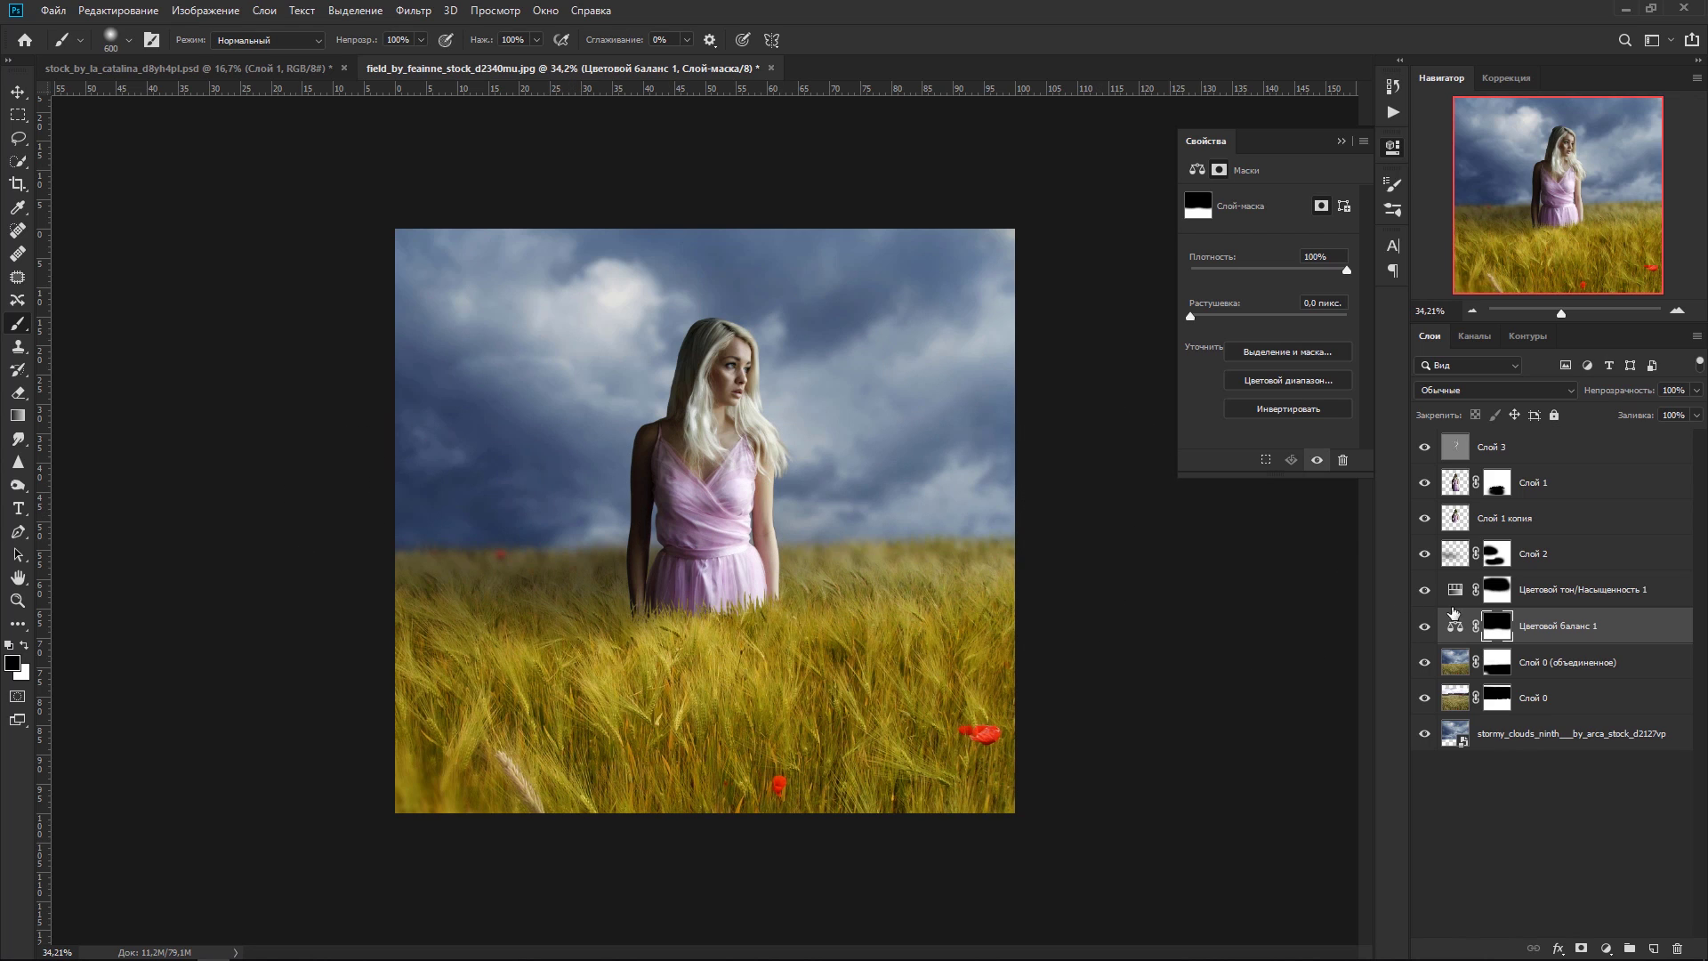
click(1481, 601)
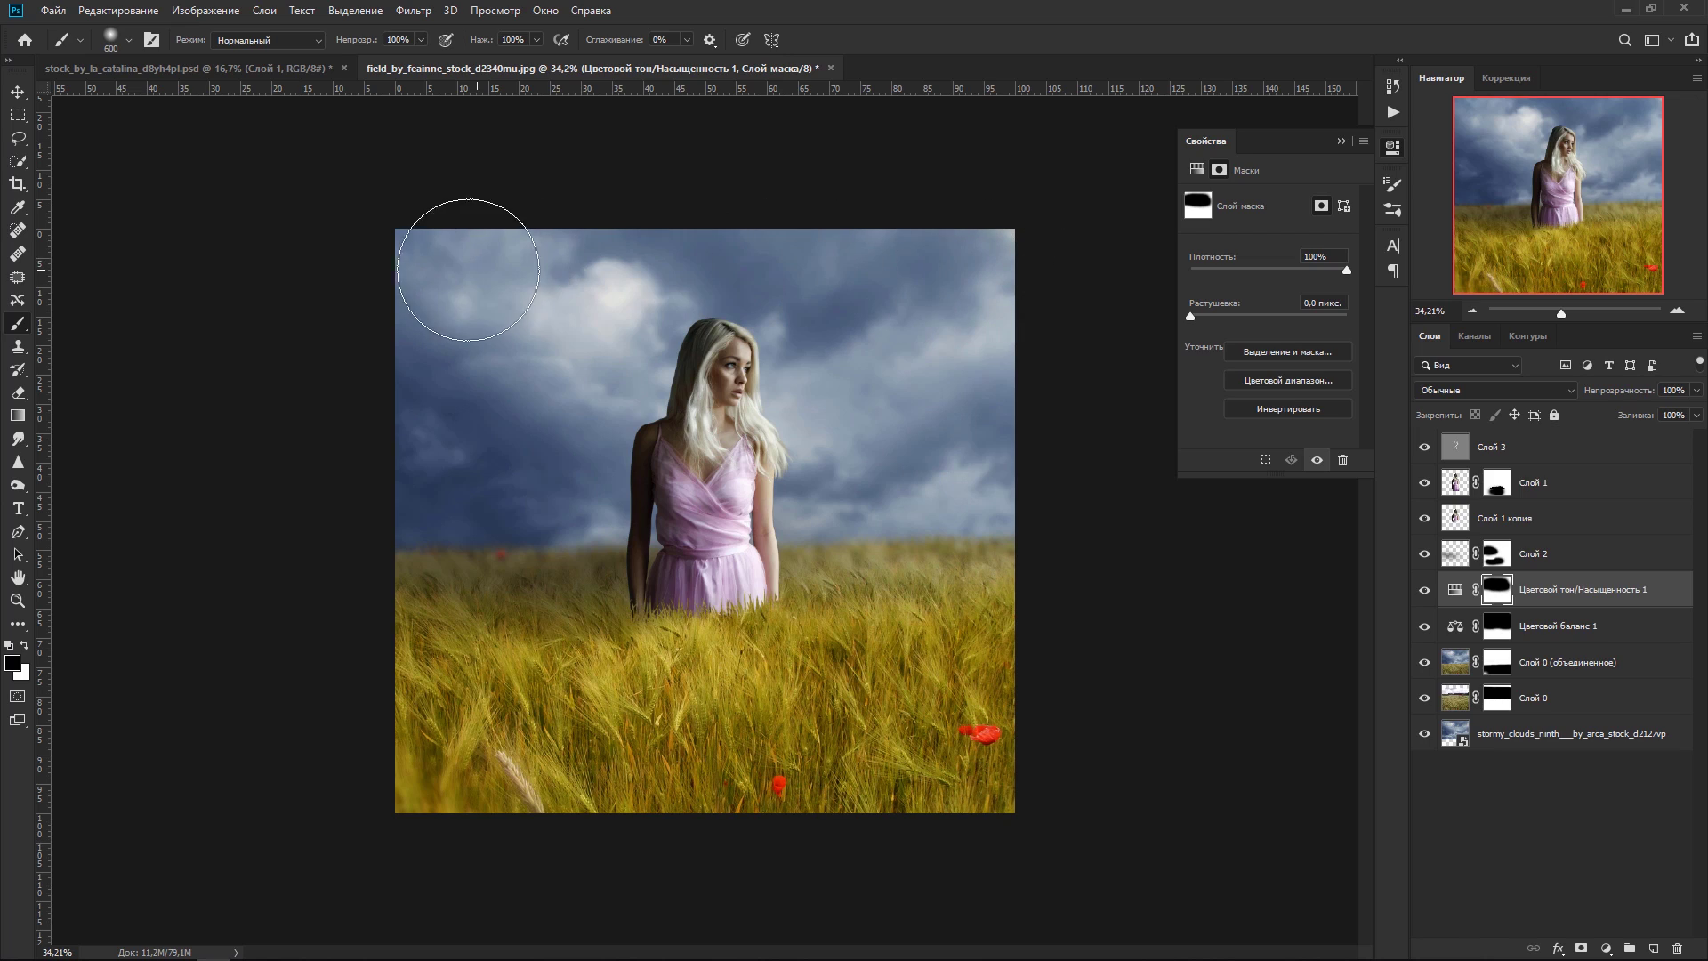
drag(420, 283, 429, 287)
Step: Feather the Hue/Saturation mask to 5.8 px and soften the edge of the Color Balance mask as well
drag(1190, 316, 1219, 317)
click(1498, 625)
drag(1194, 317, 1227, 320)
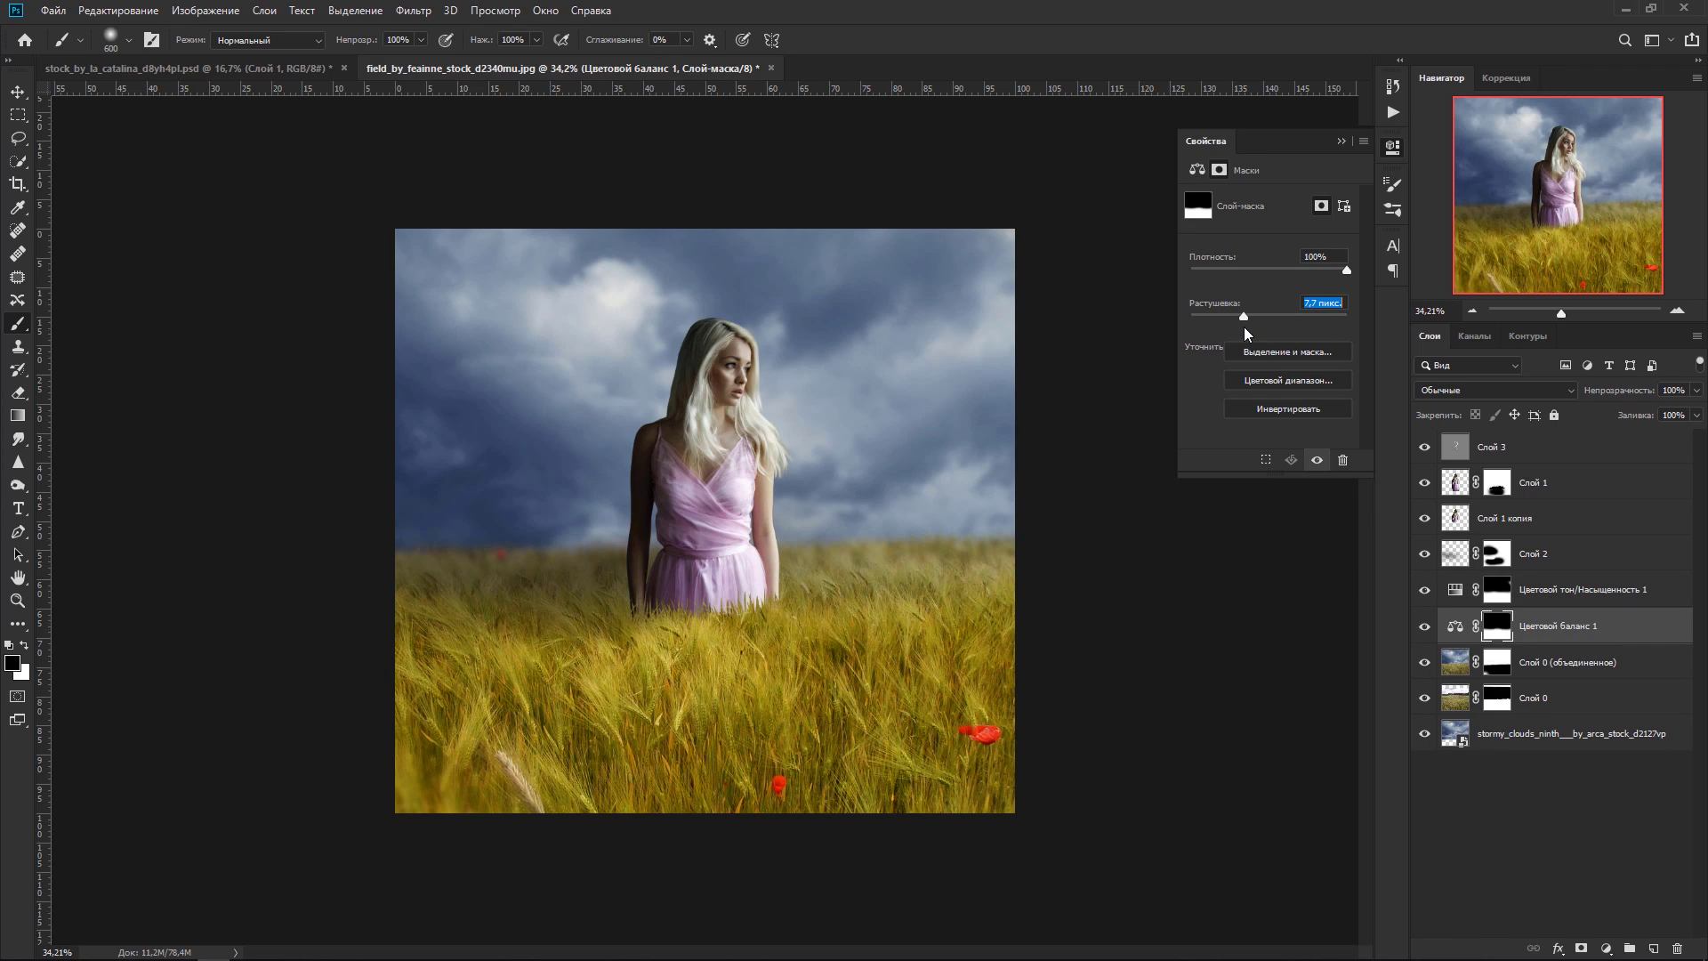
drag(1190, 316, 1258, 315)
click(1341, 142)
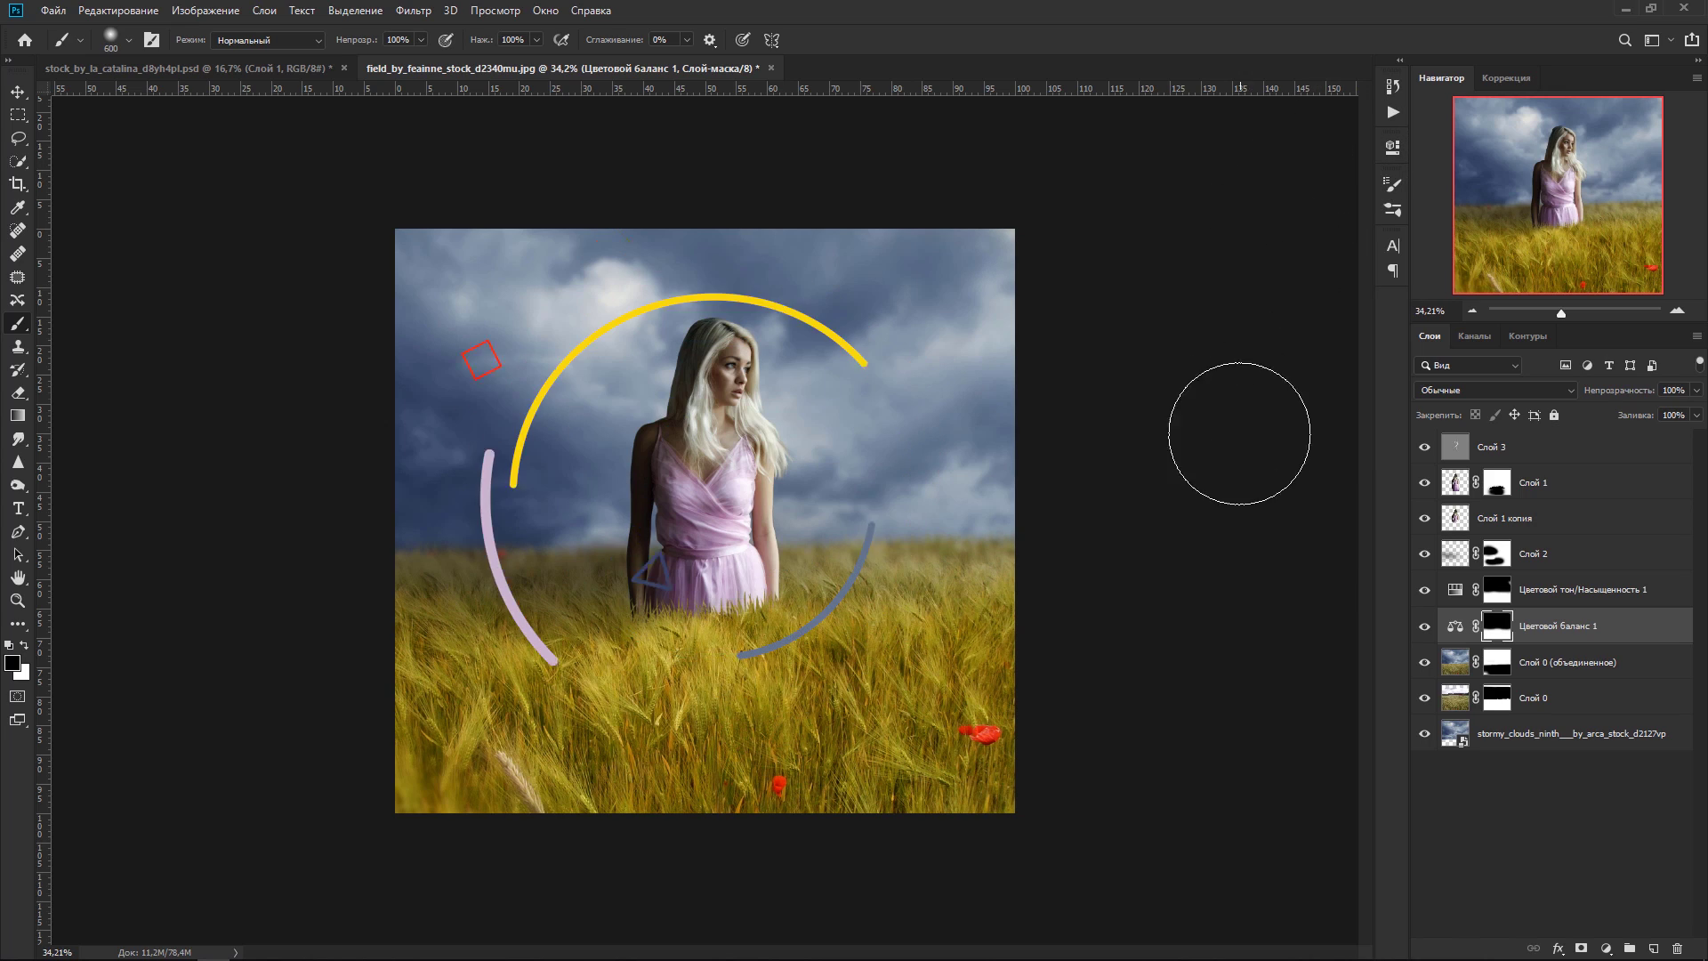
double_click(1494, 594)
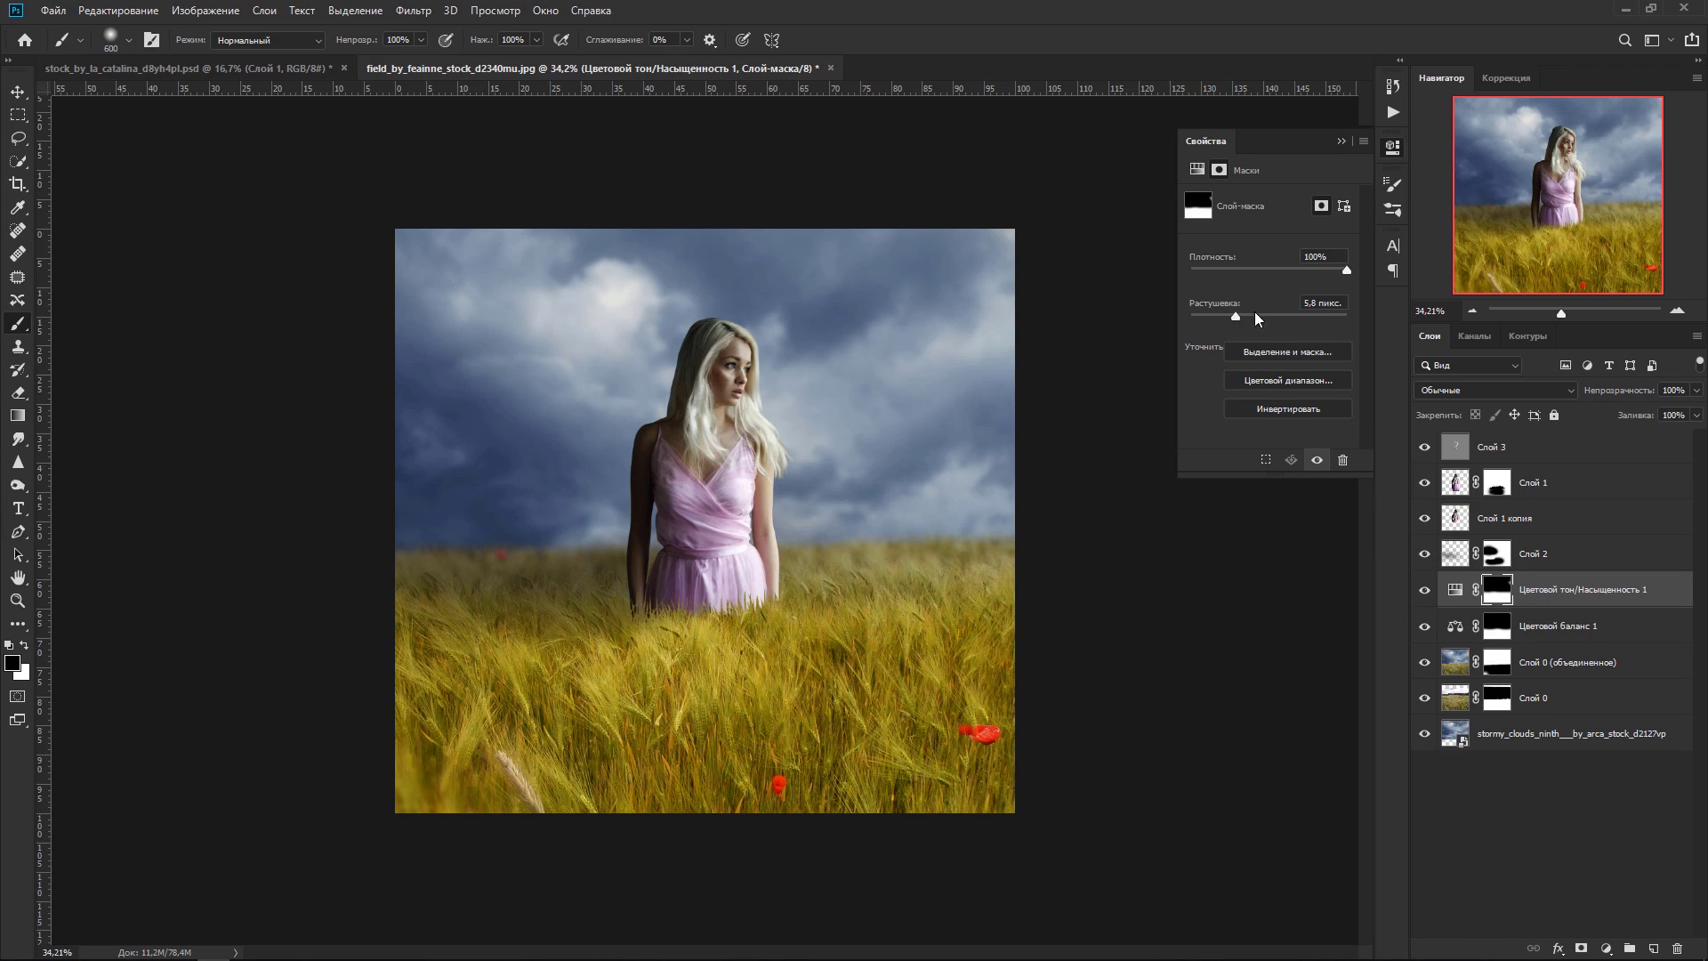
Step: Add a Color Balance adjustment layer above Слой 3 and clip it to that layer
click(1341, 143)
key(v)
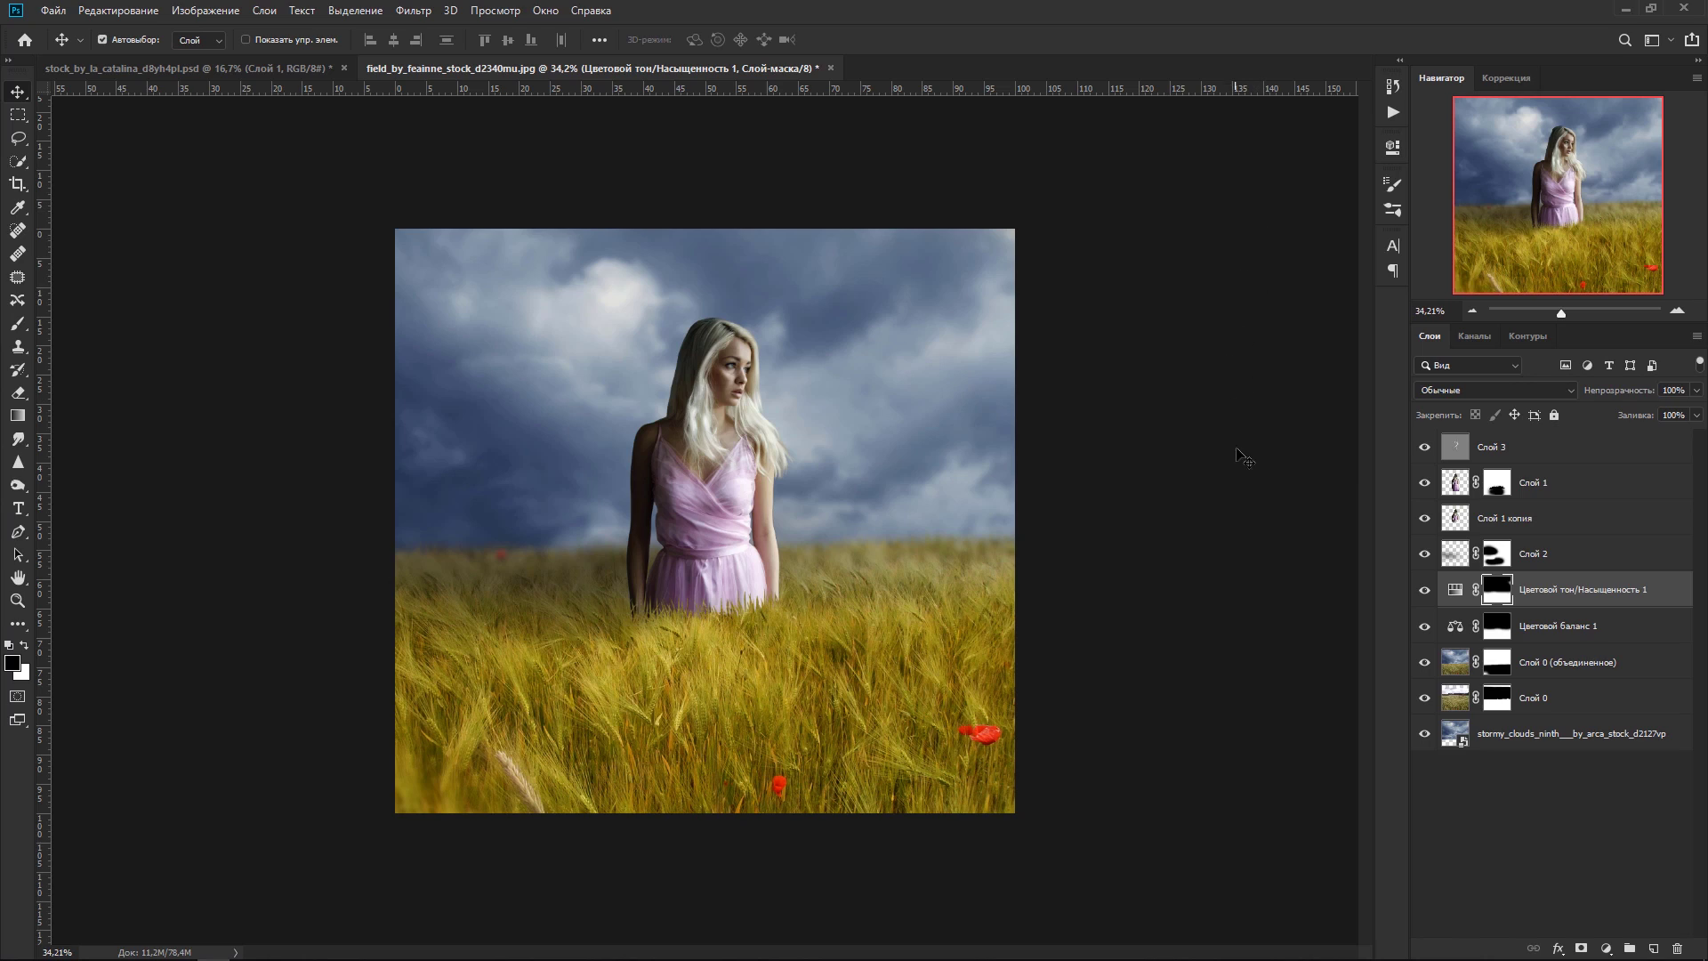
click(1503, 457)
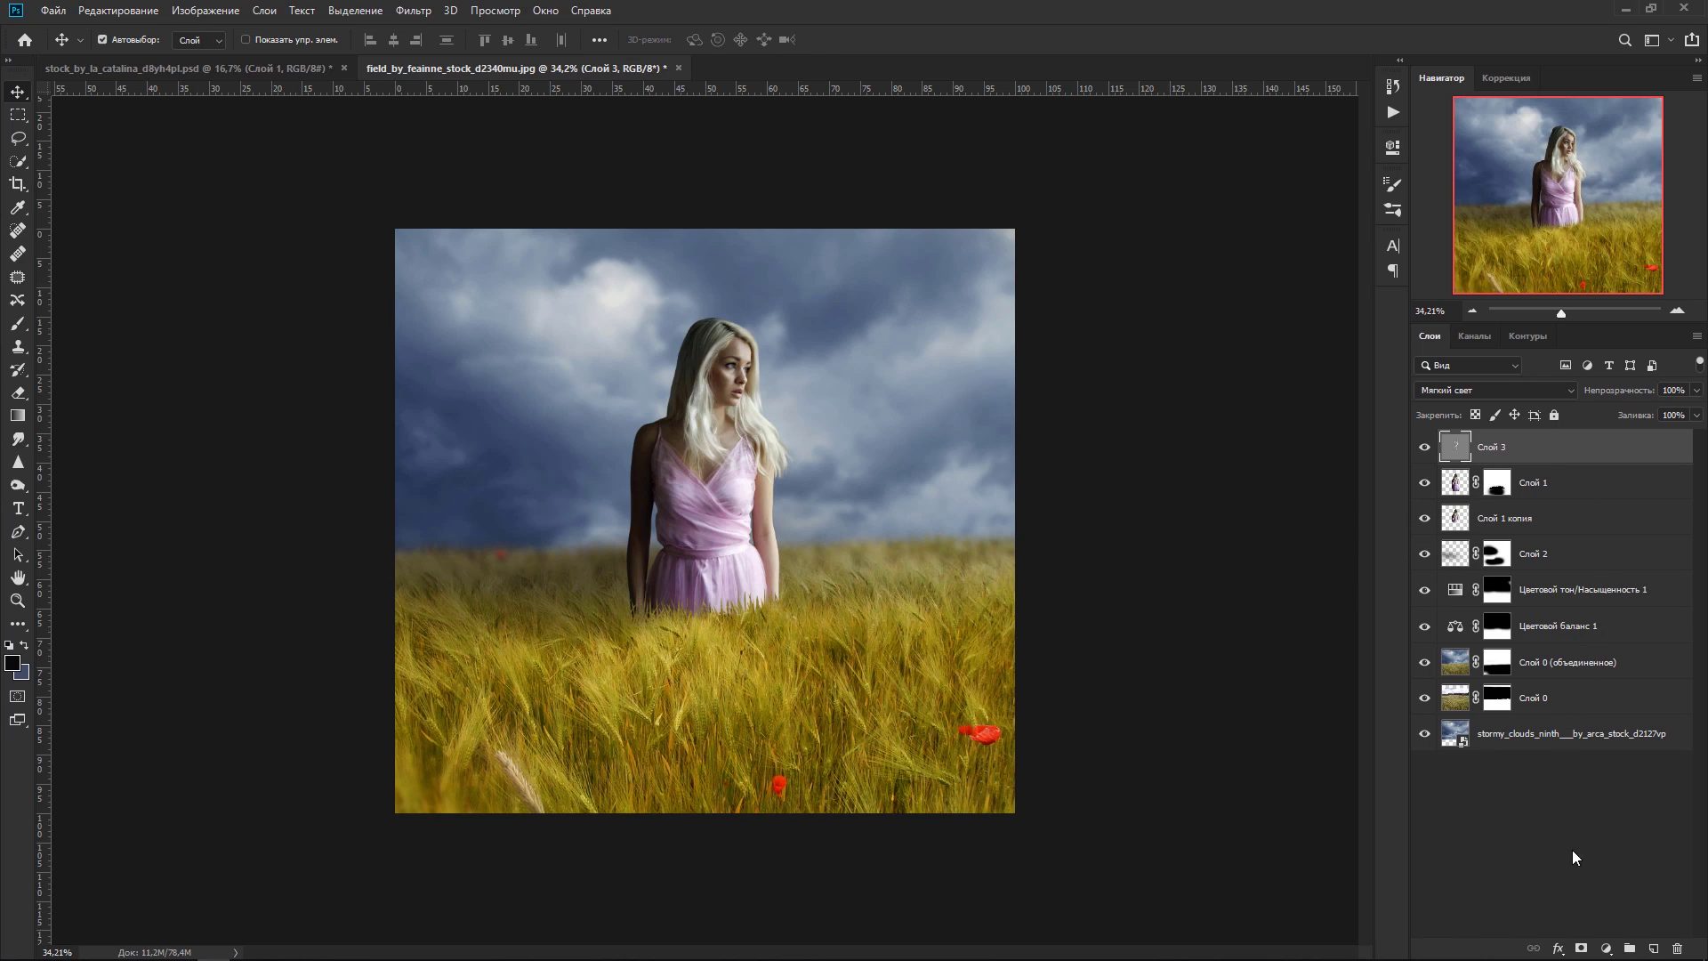
click(1558, 948)
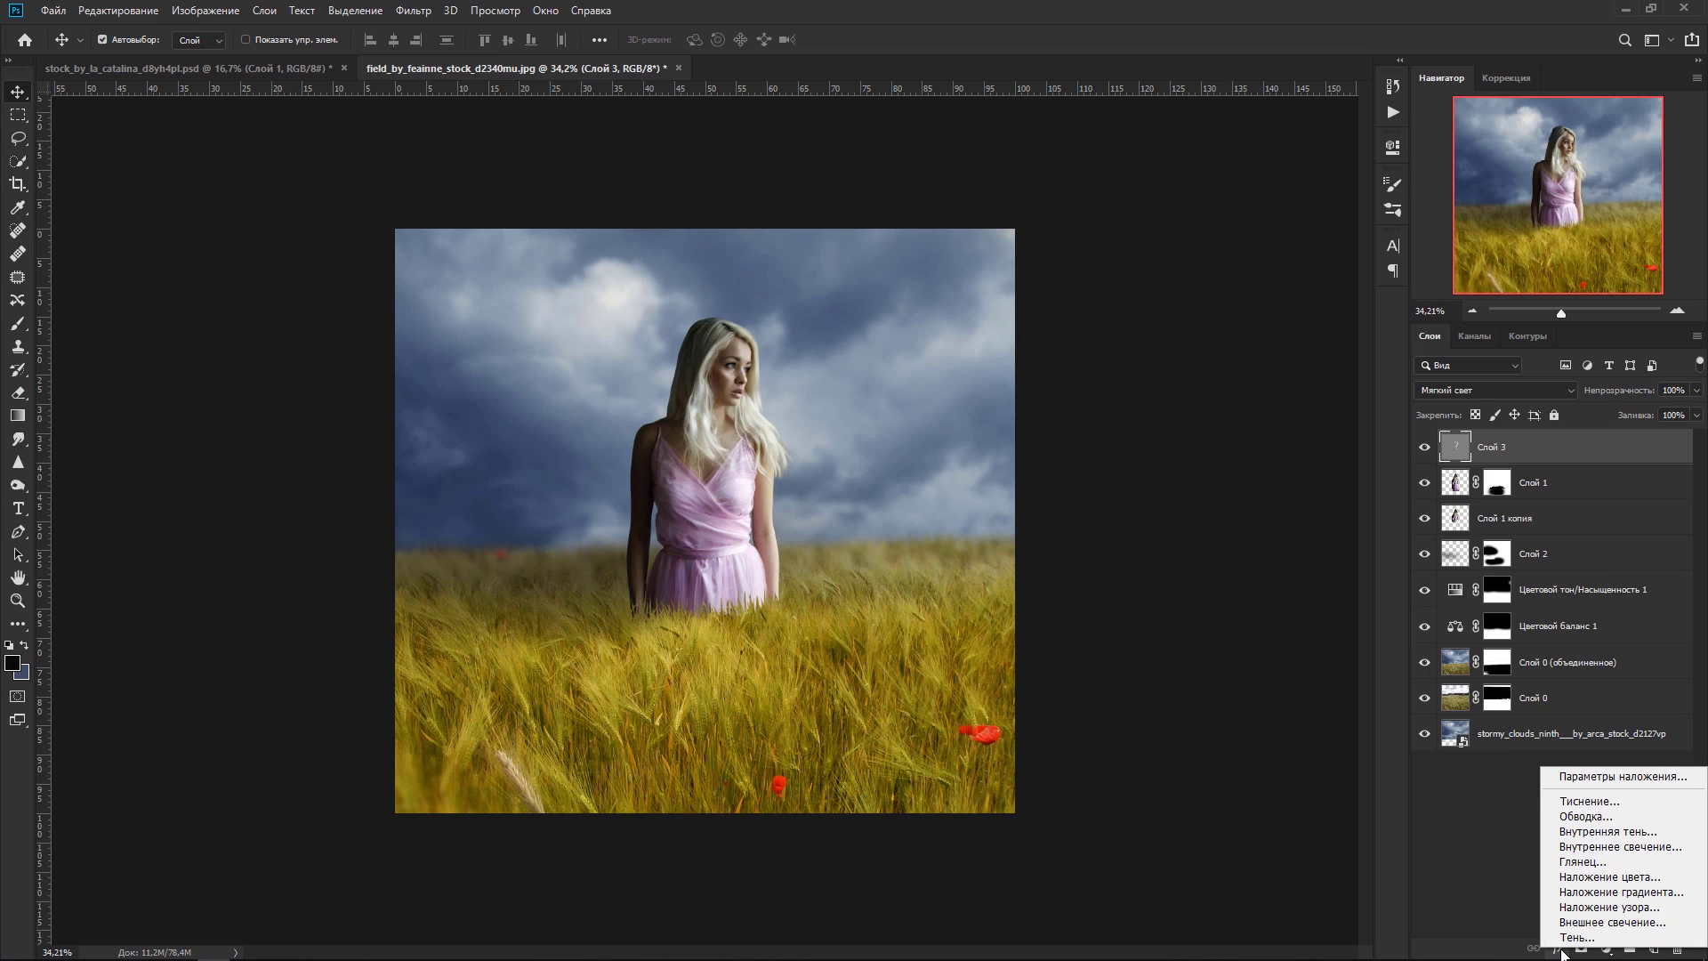
click(1503, 913)
click(1604, 948)
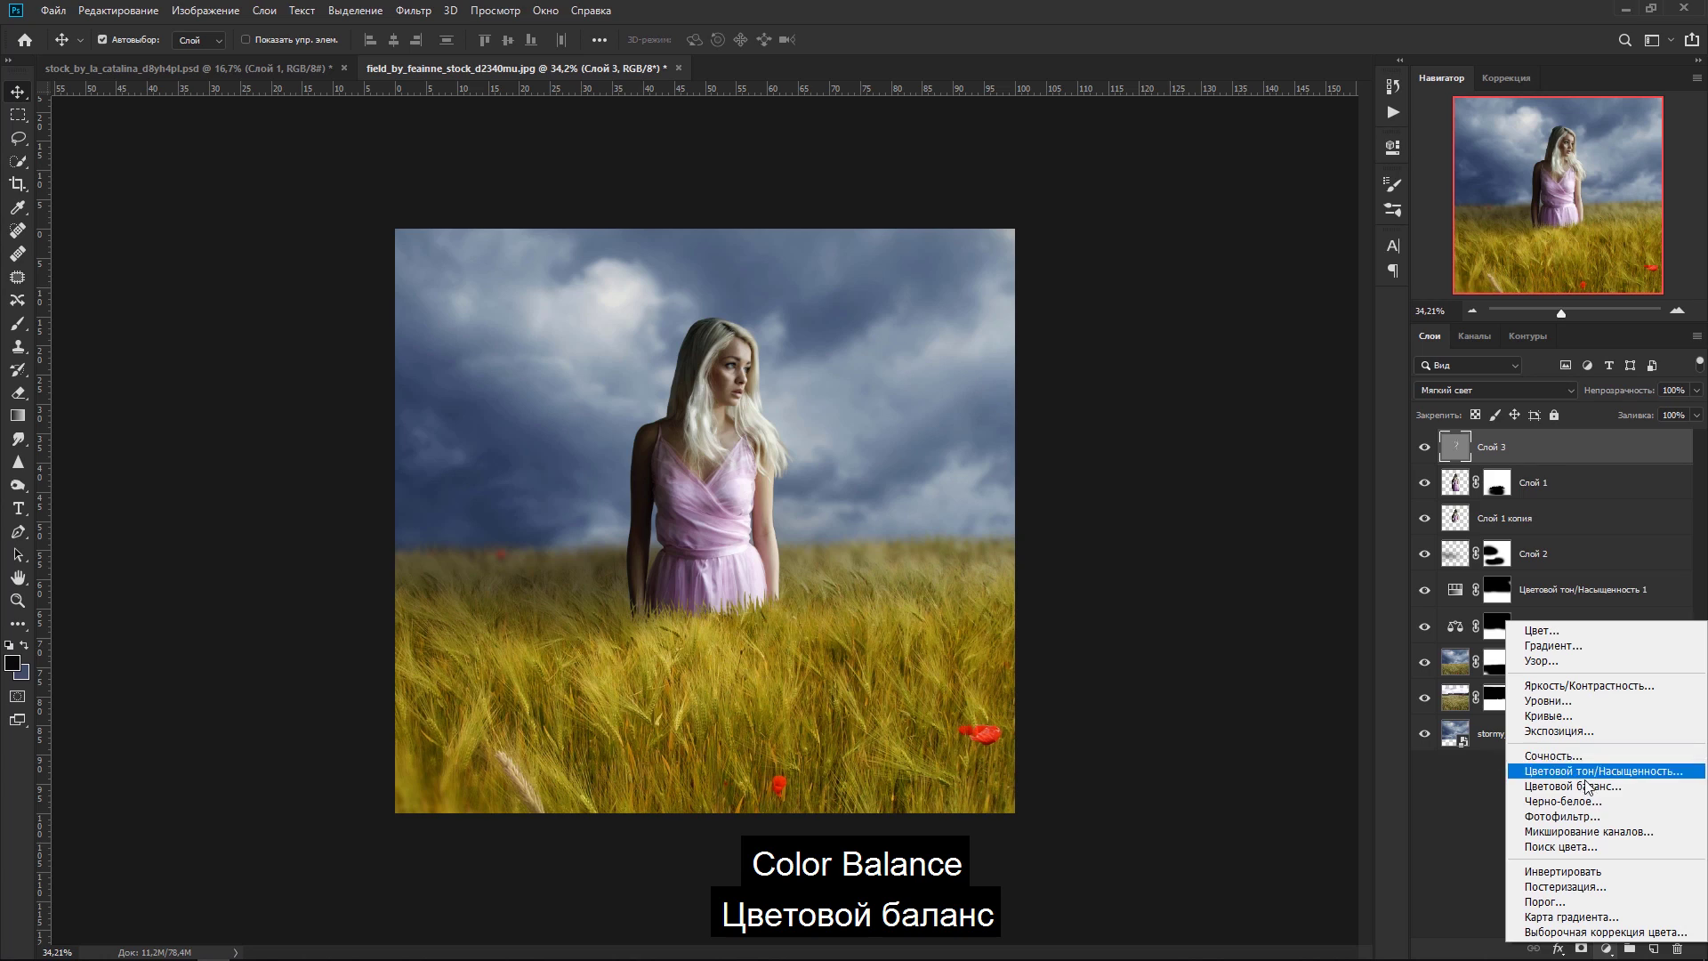
click(1591, 787)
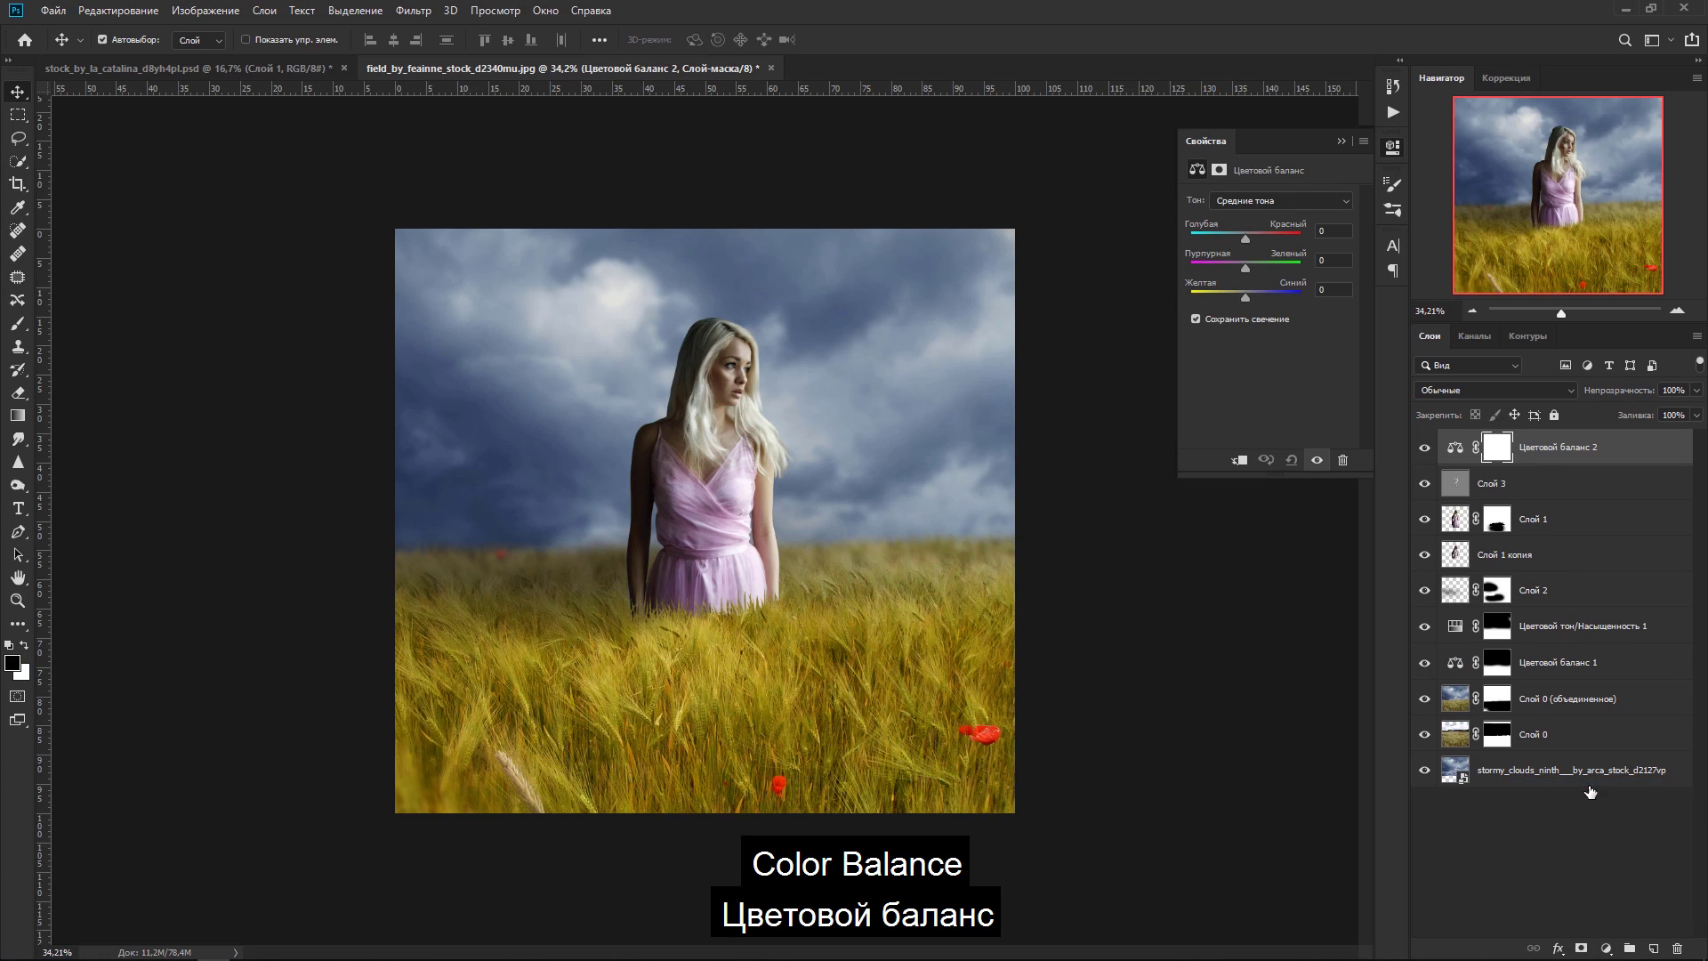
click(1239, 461)
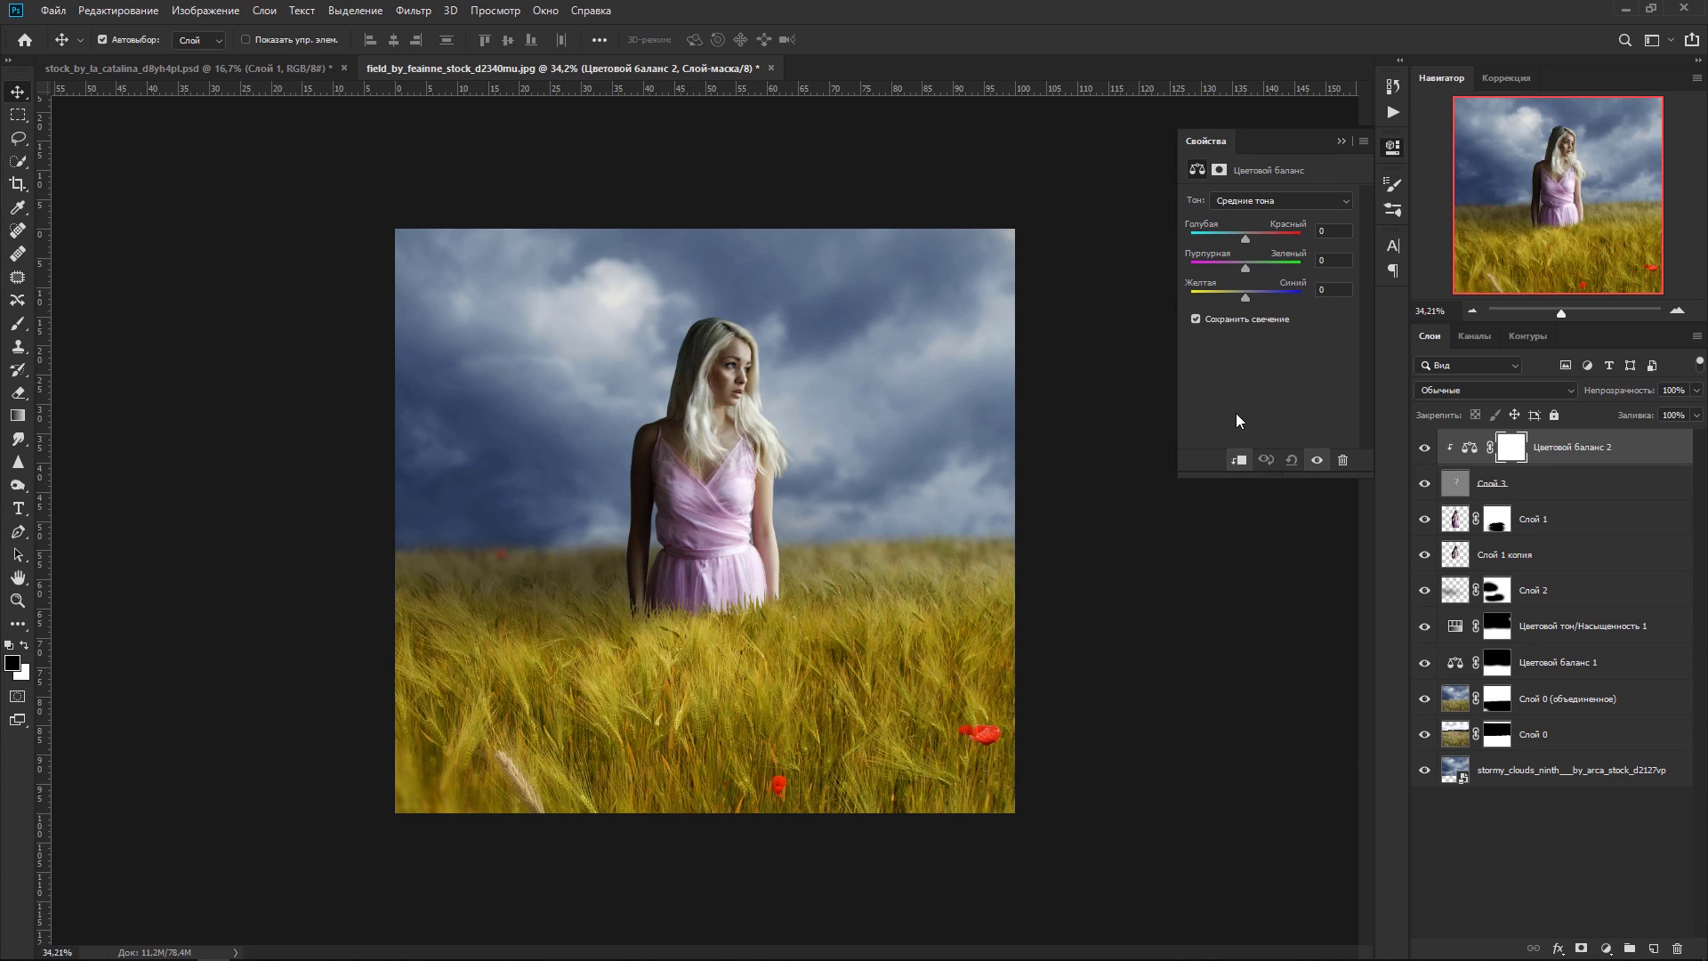
Step: Set the new Color Balance midtones to -12 yellow/blue and move the adjustment below Слой 3, clipped to Слой 1
mouse_move(1246, 300)
mouse_down()
mouse_move(1268, 297)
mouse_move(1238, 297)
mouse_up()
drag(1474, 447, 1463, 491)
click(1238, 460)
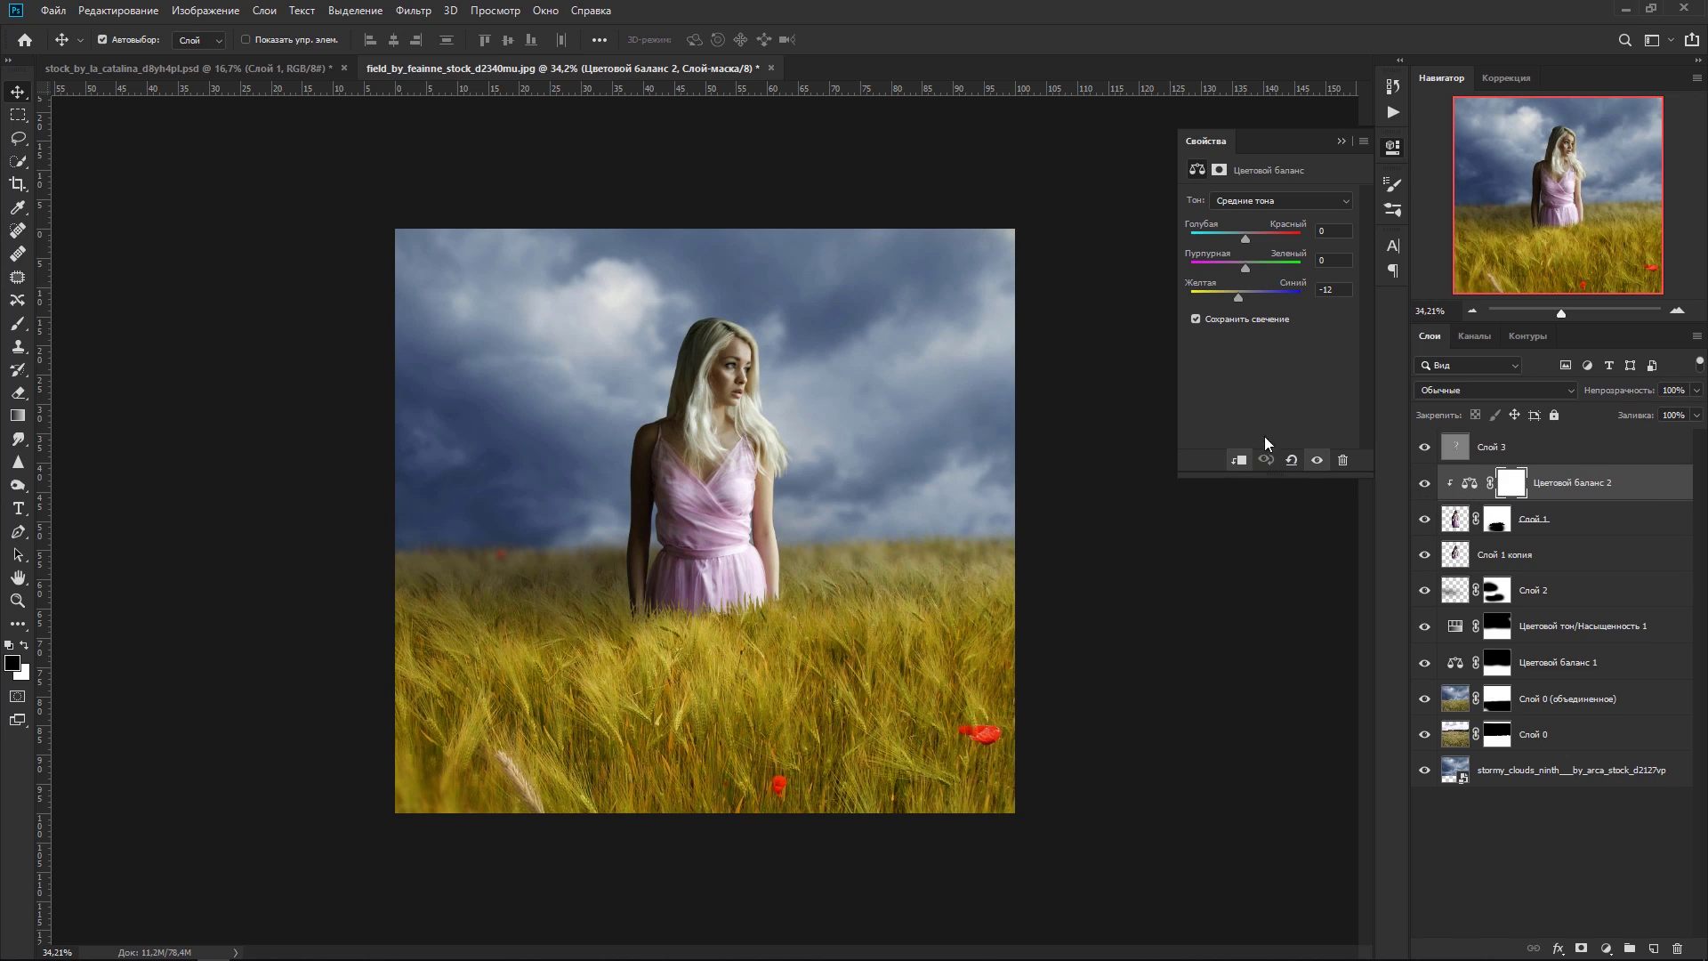
Step: Set the clipped Color Balance highlights to -15 yellow/blue
drag(1245, 270, 1235, 294)
click(1255, 204)
click(1254, 217)
click(1256, 201)
click(1246, 238)
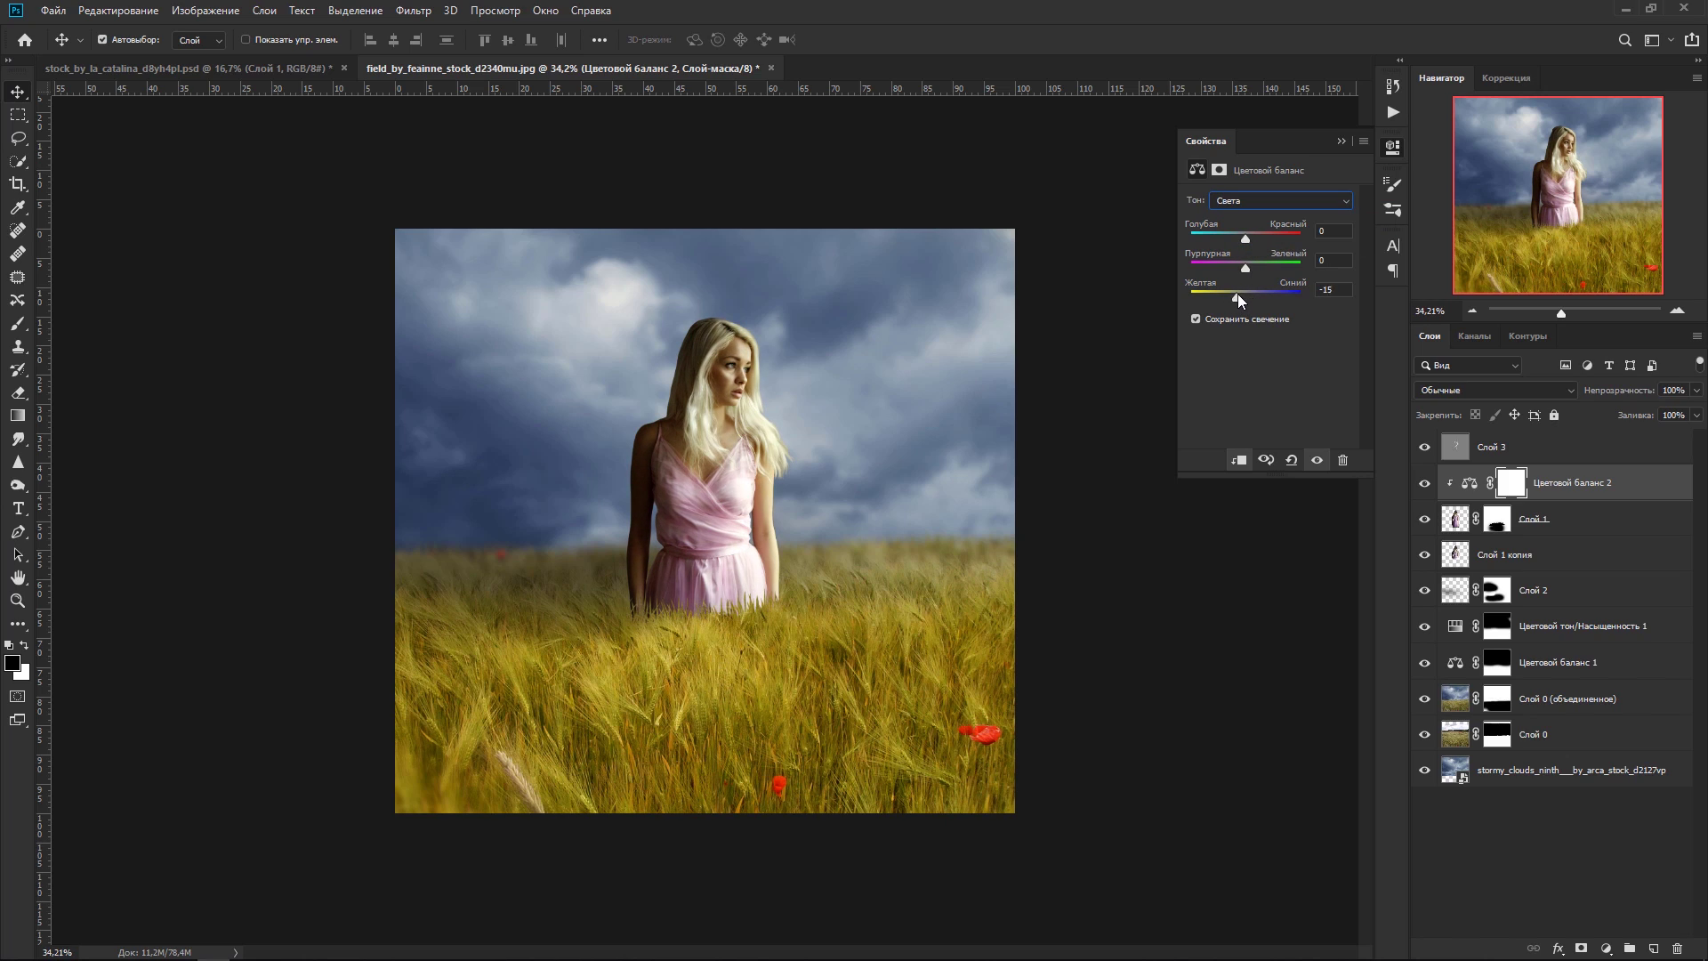
click(1341, 146)
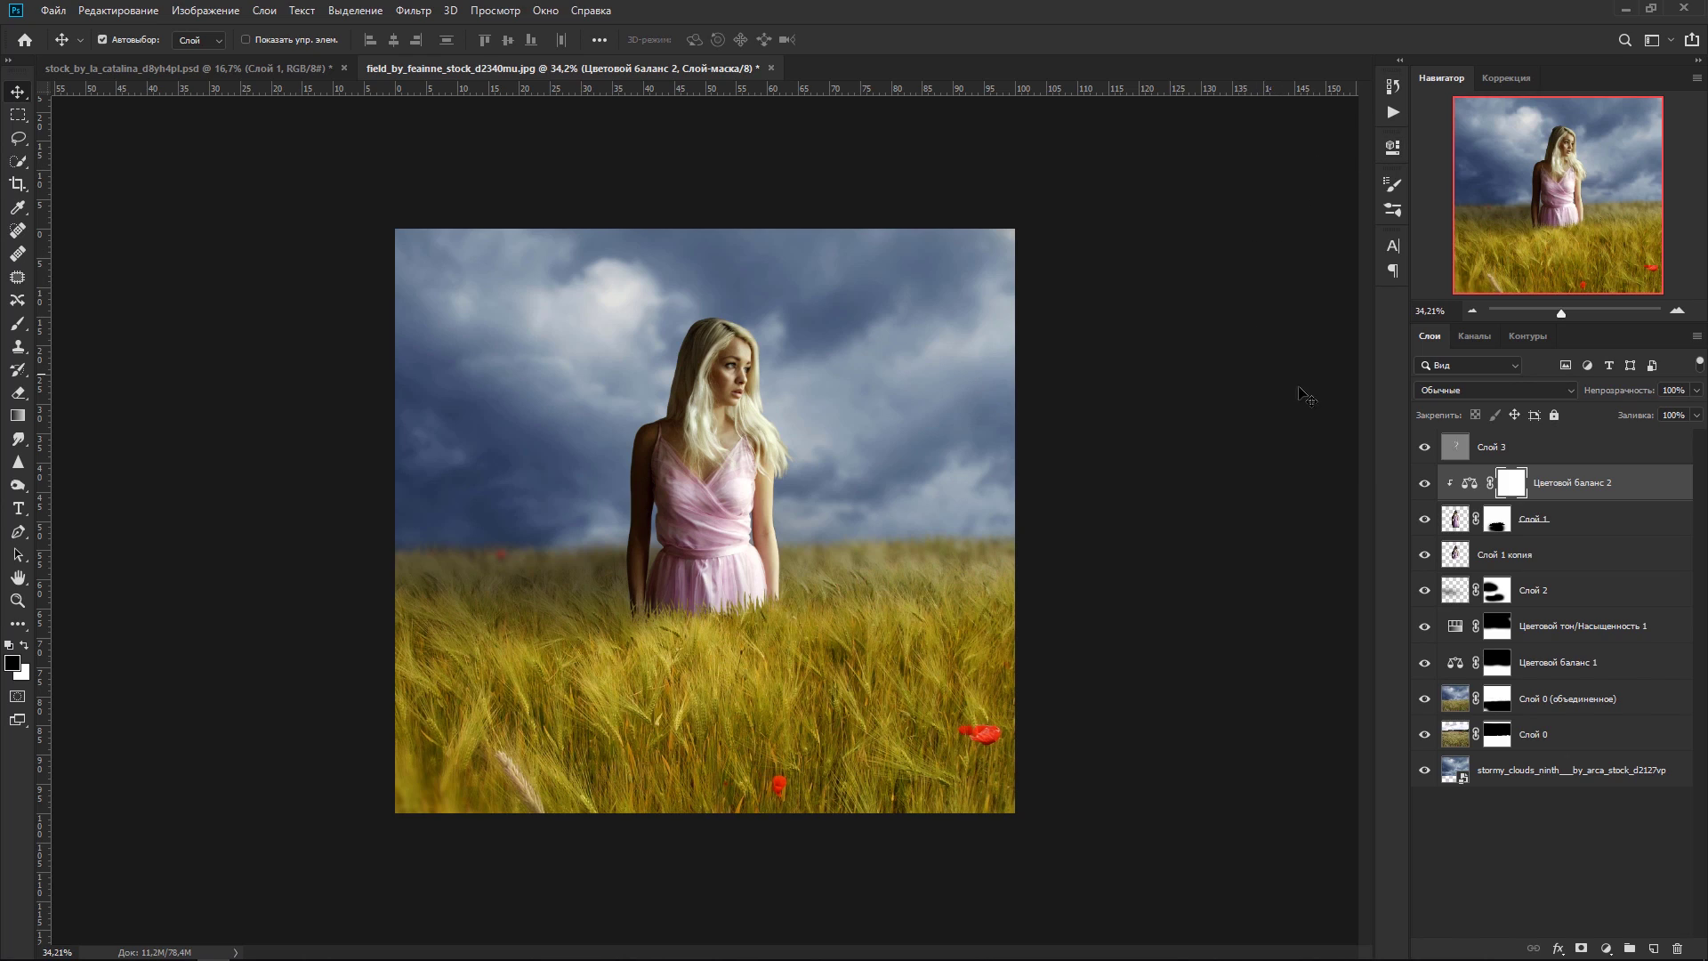
Step: Create a new layer above Слой 3 and choose the 2900 px Pixelstains Particle Brush 02 for painting
click(1498, 452)
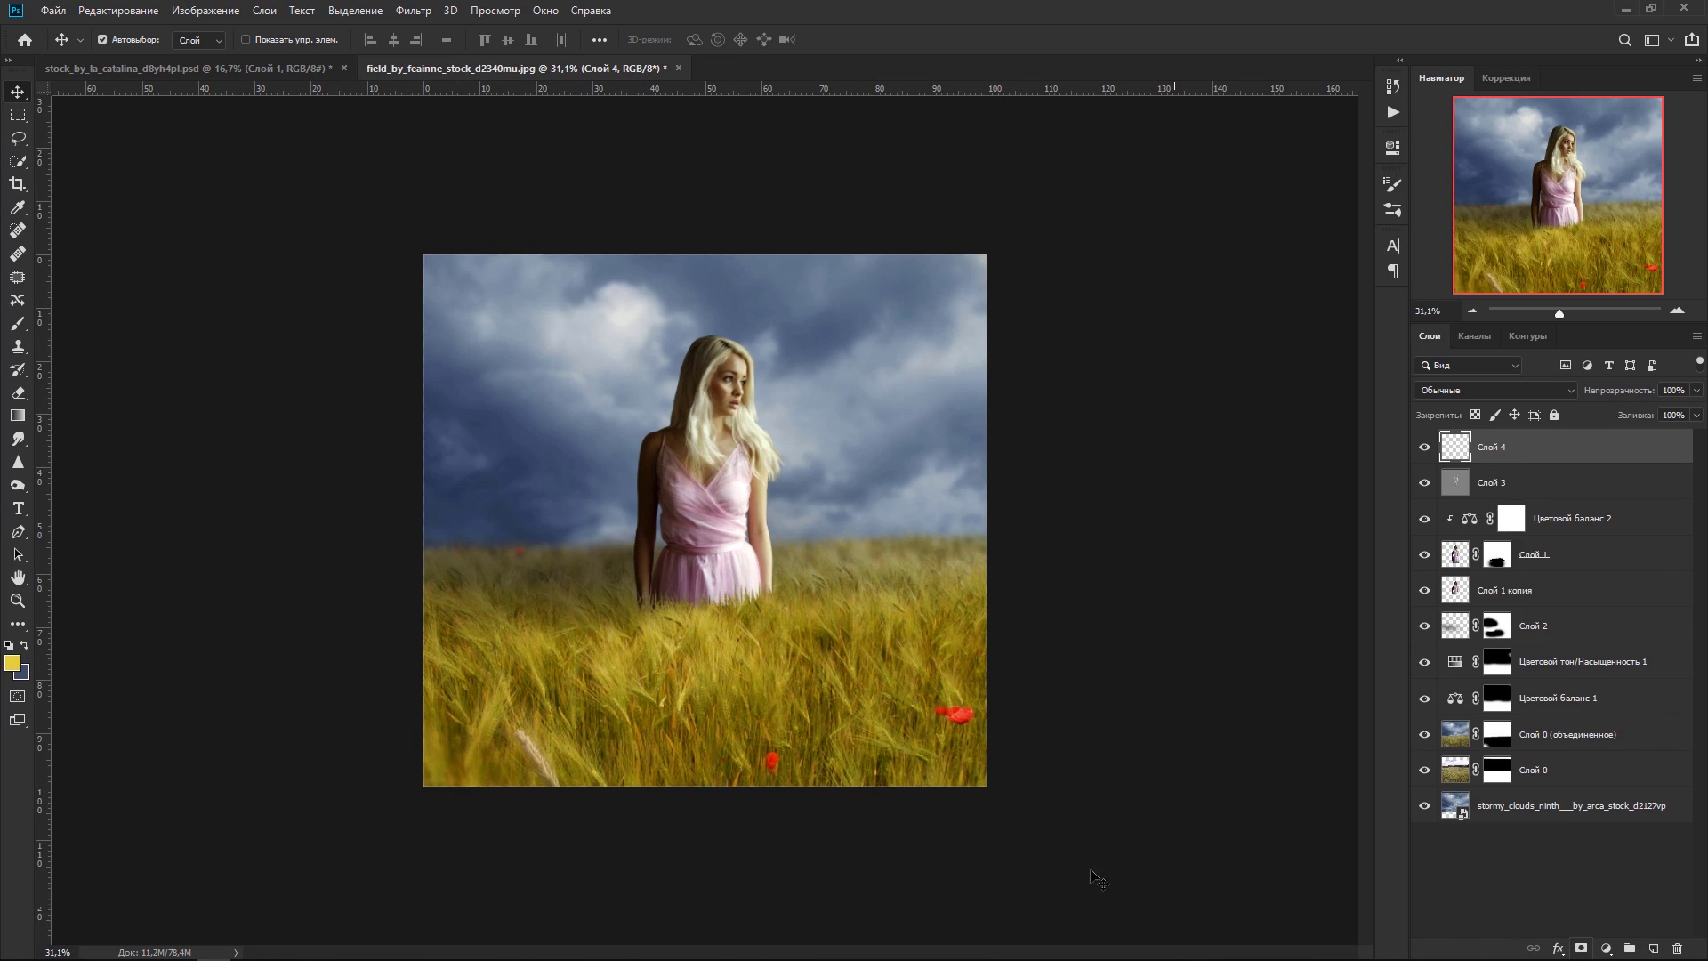
click(18, 325)
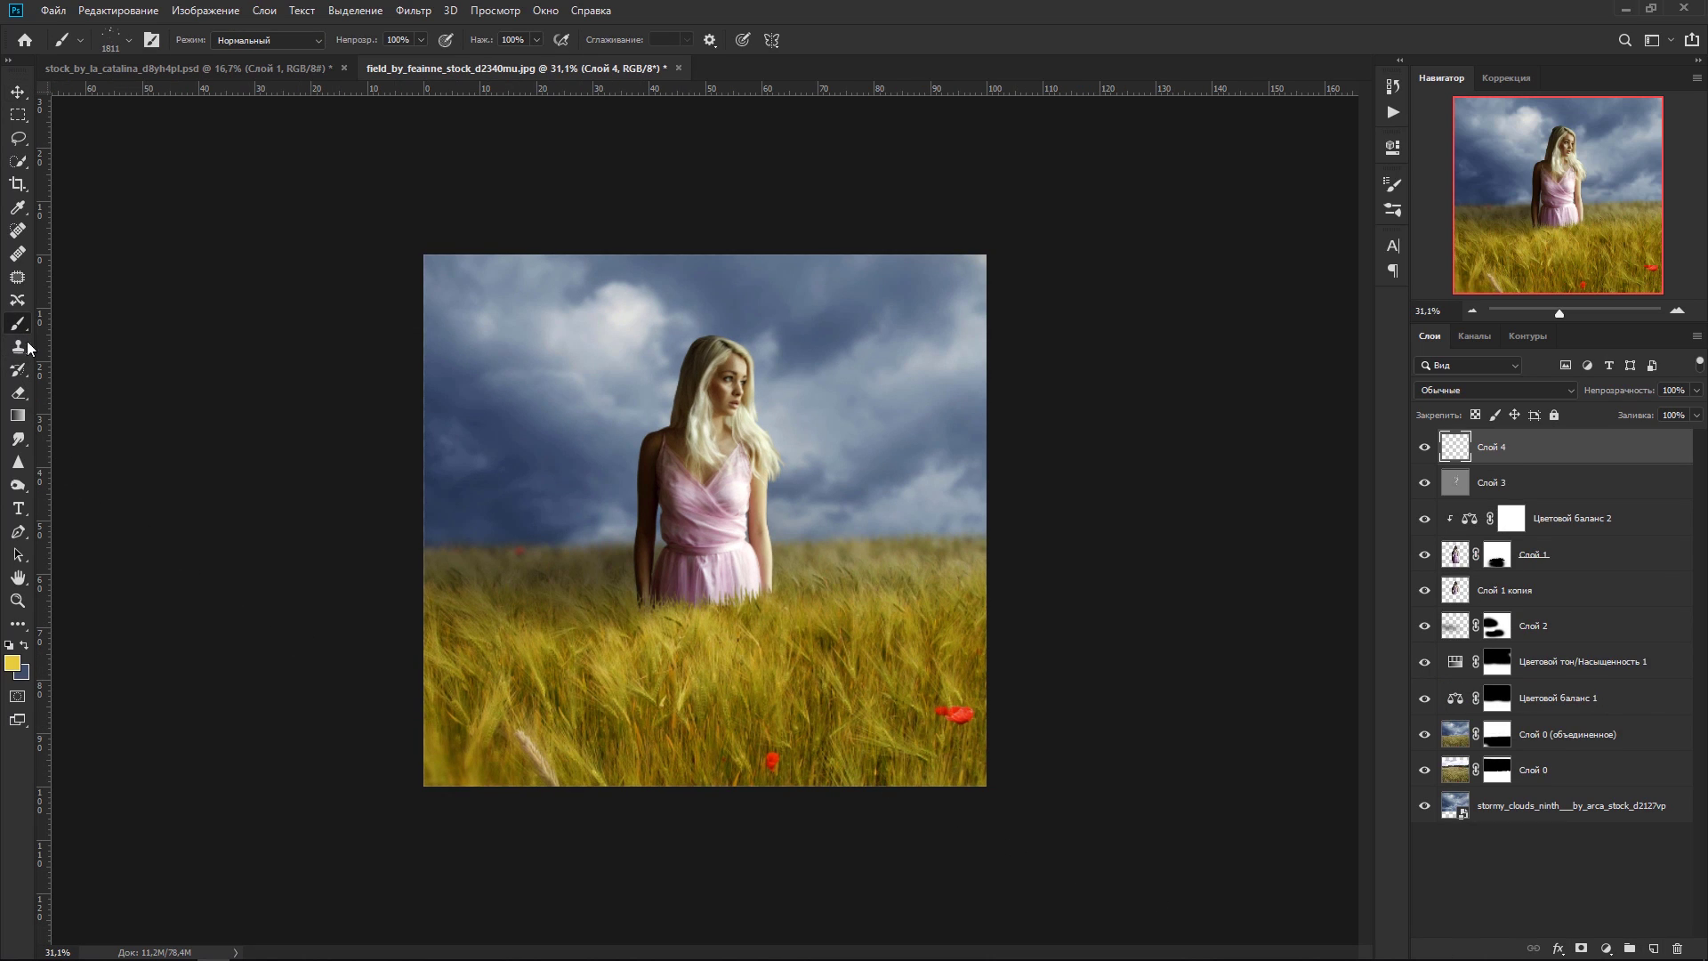
right_click(724, 636)
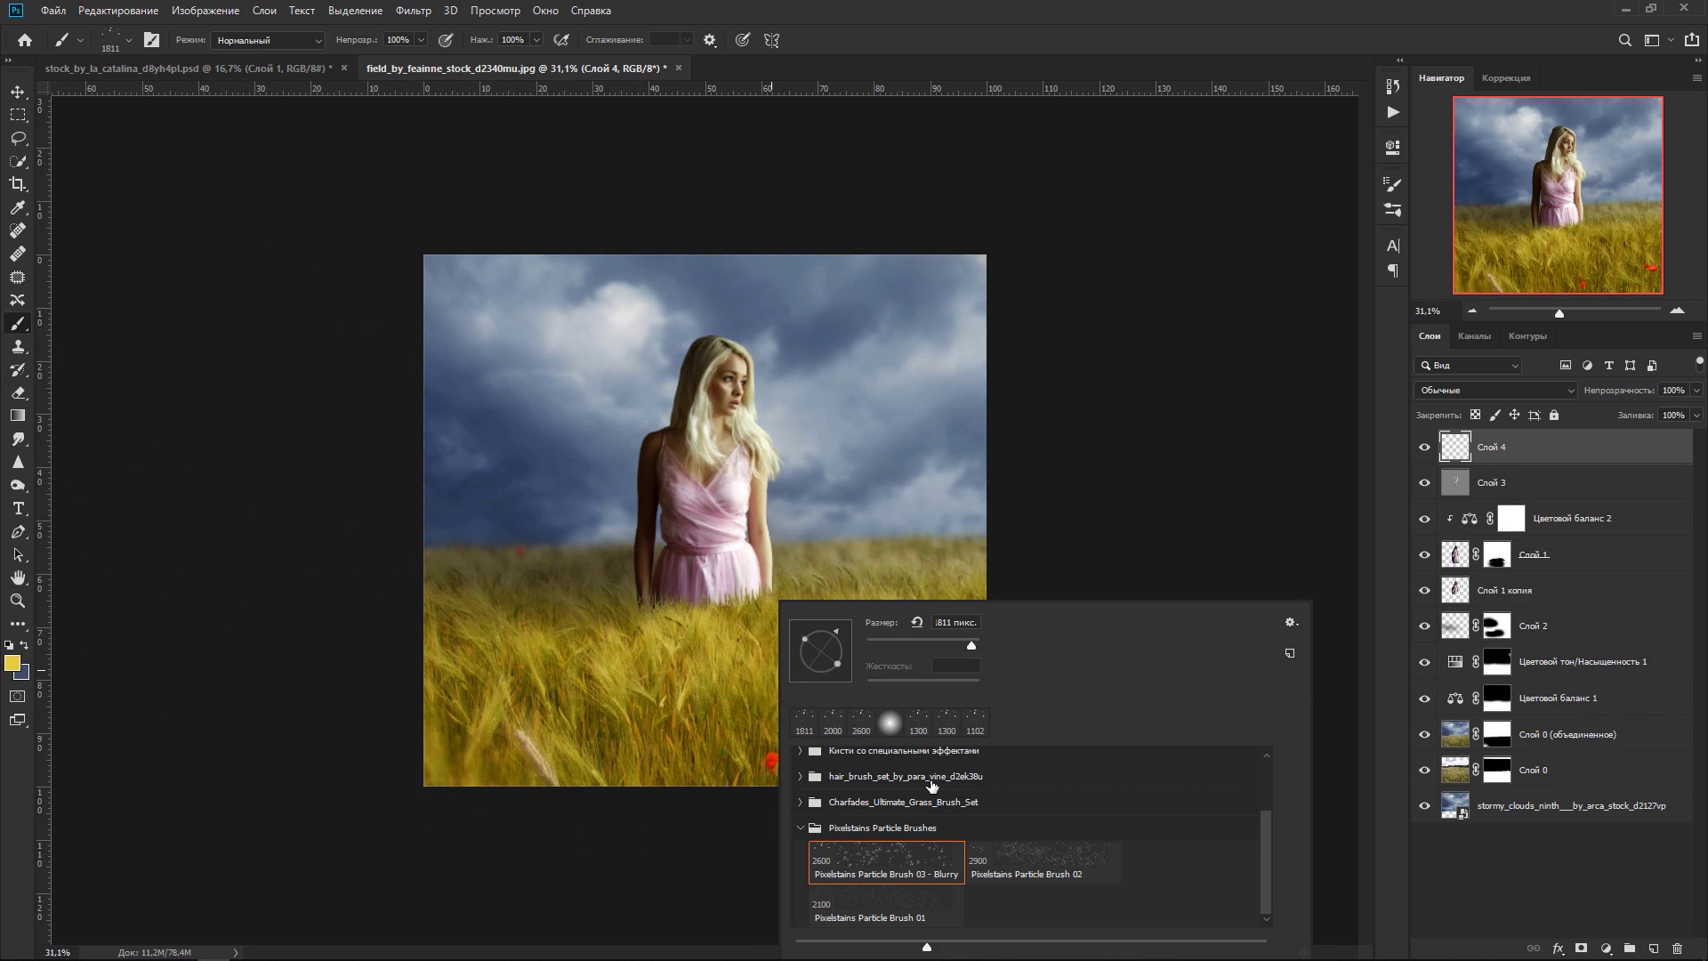
click(996, 871)
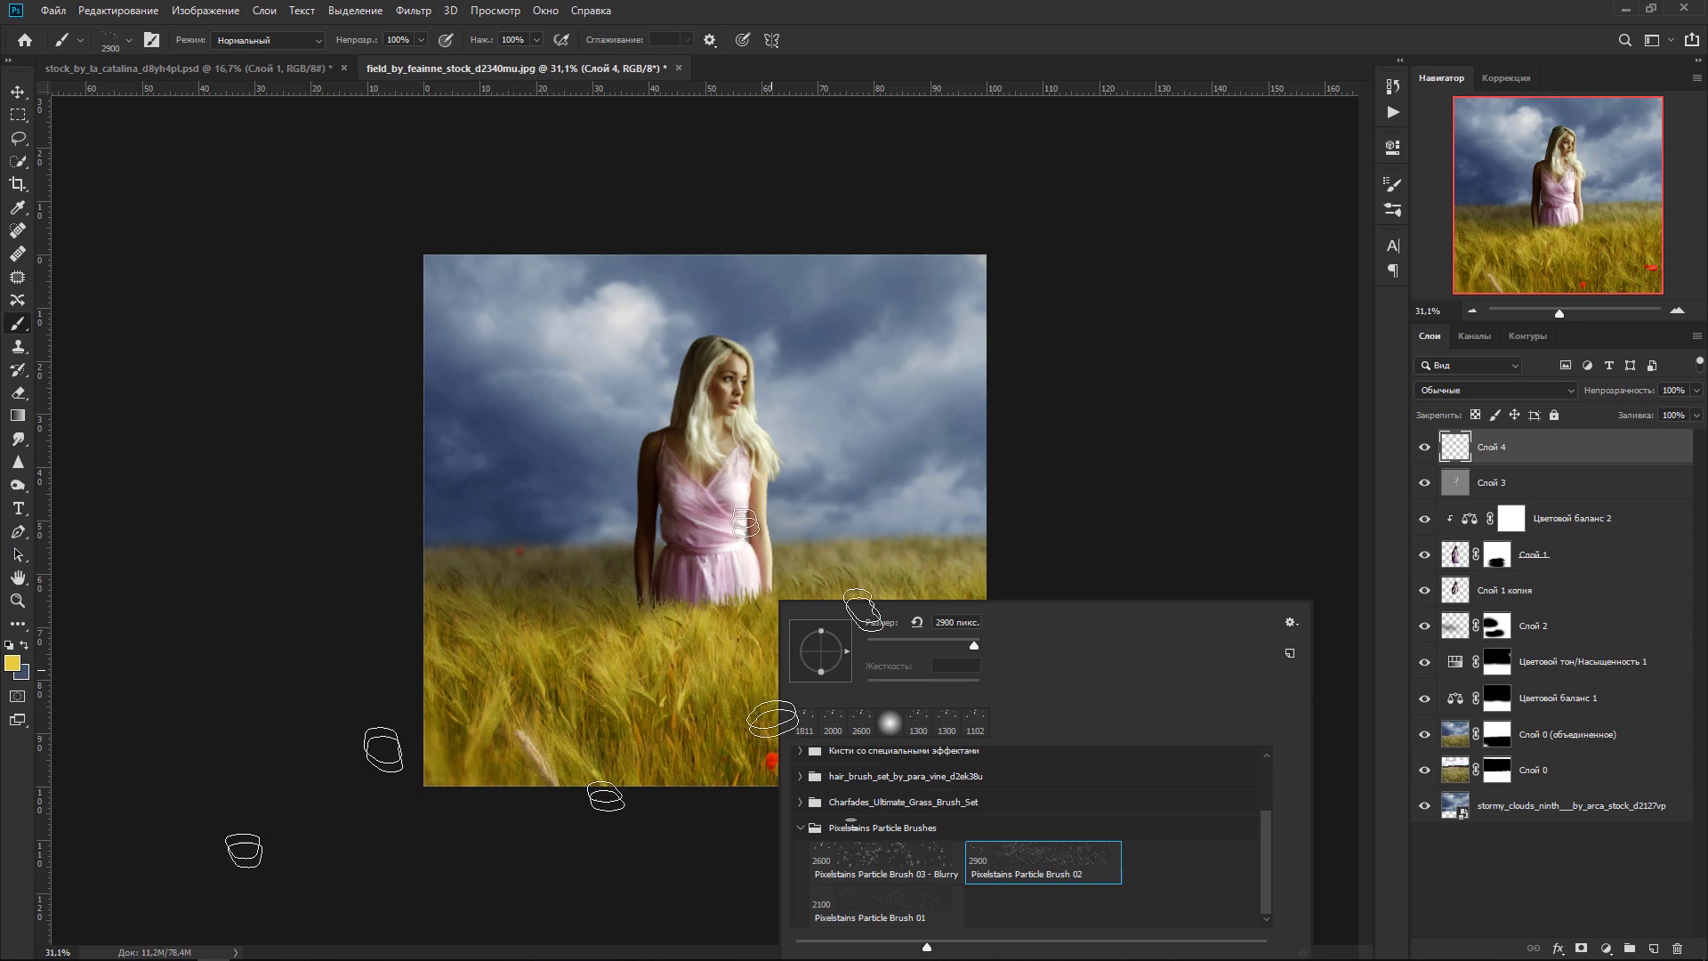
click(124, 622)
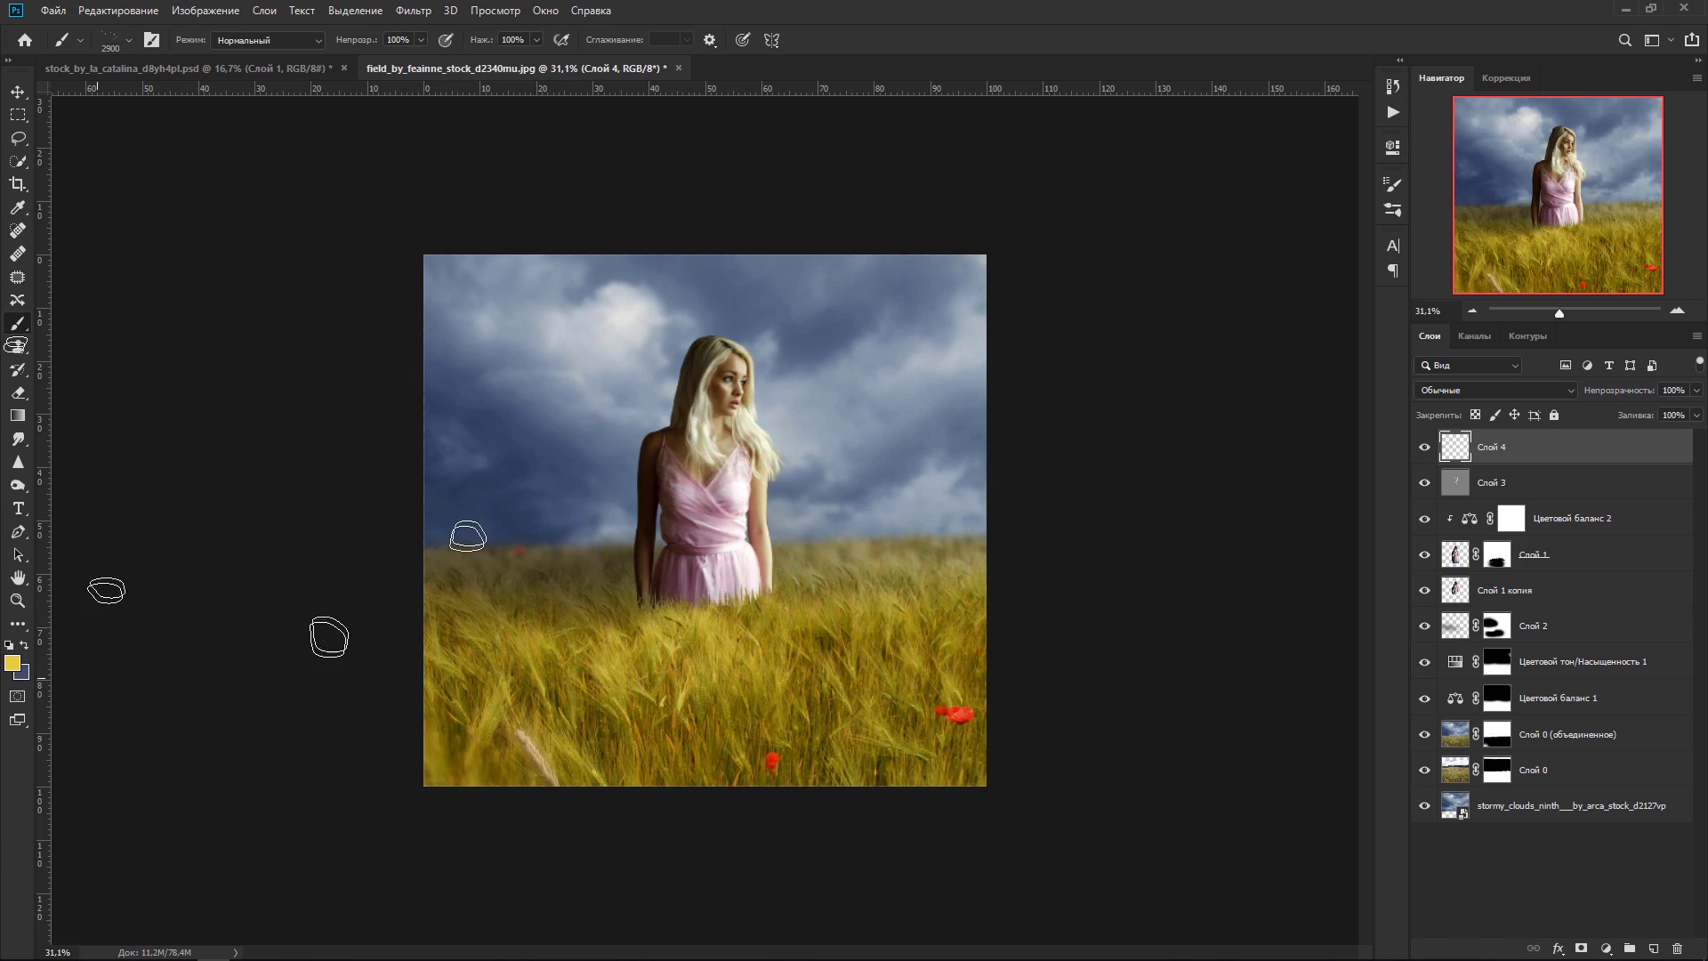
Step: Set the foreground colour to the dark yellow ac9720 sampled from the wheat
click(13, 662)
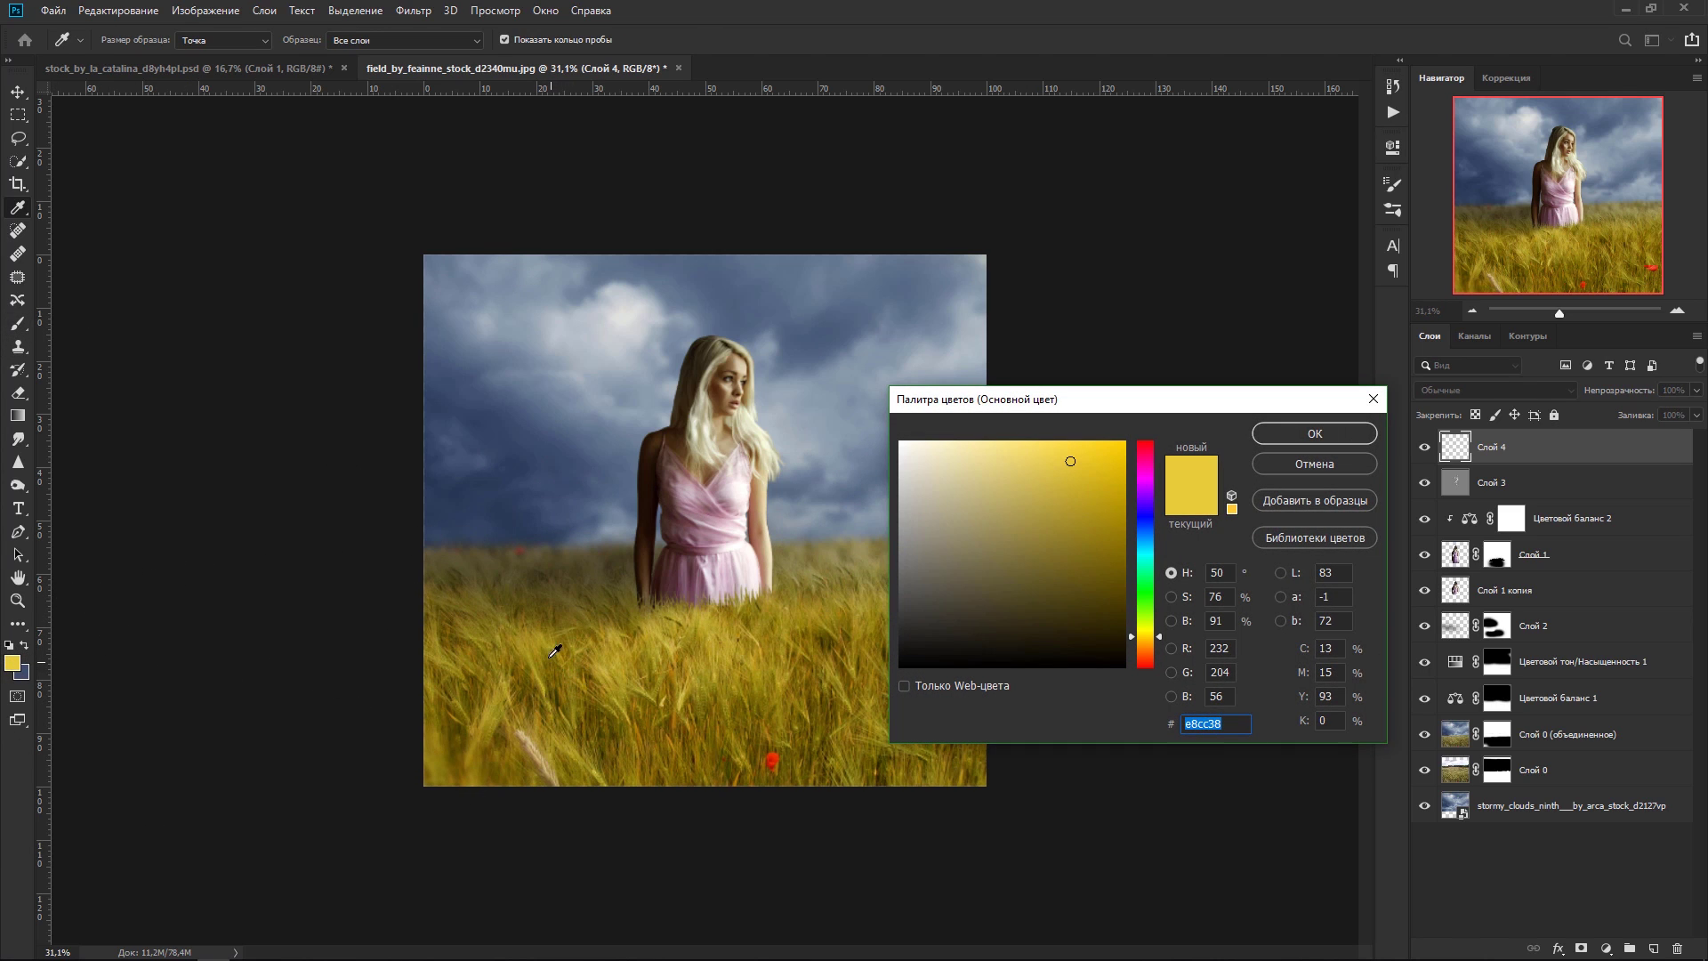
click(542, 642)
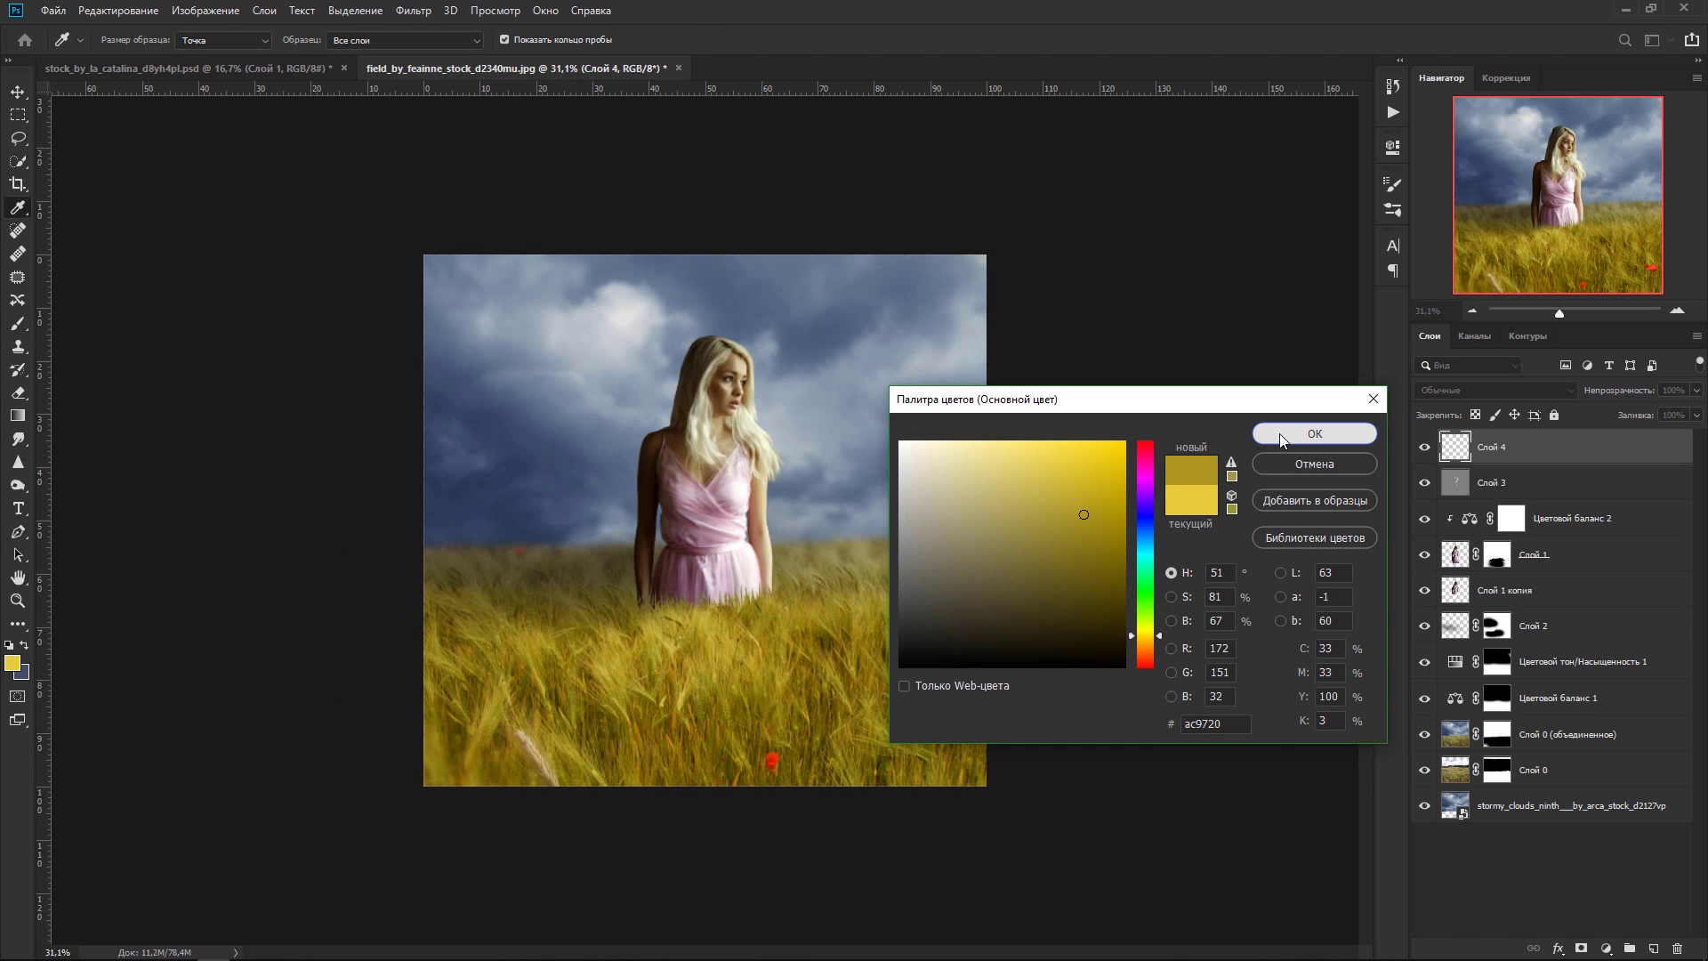
click(1279, 434)
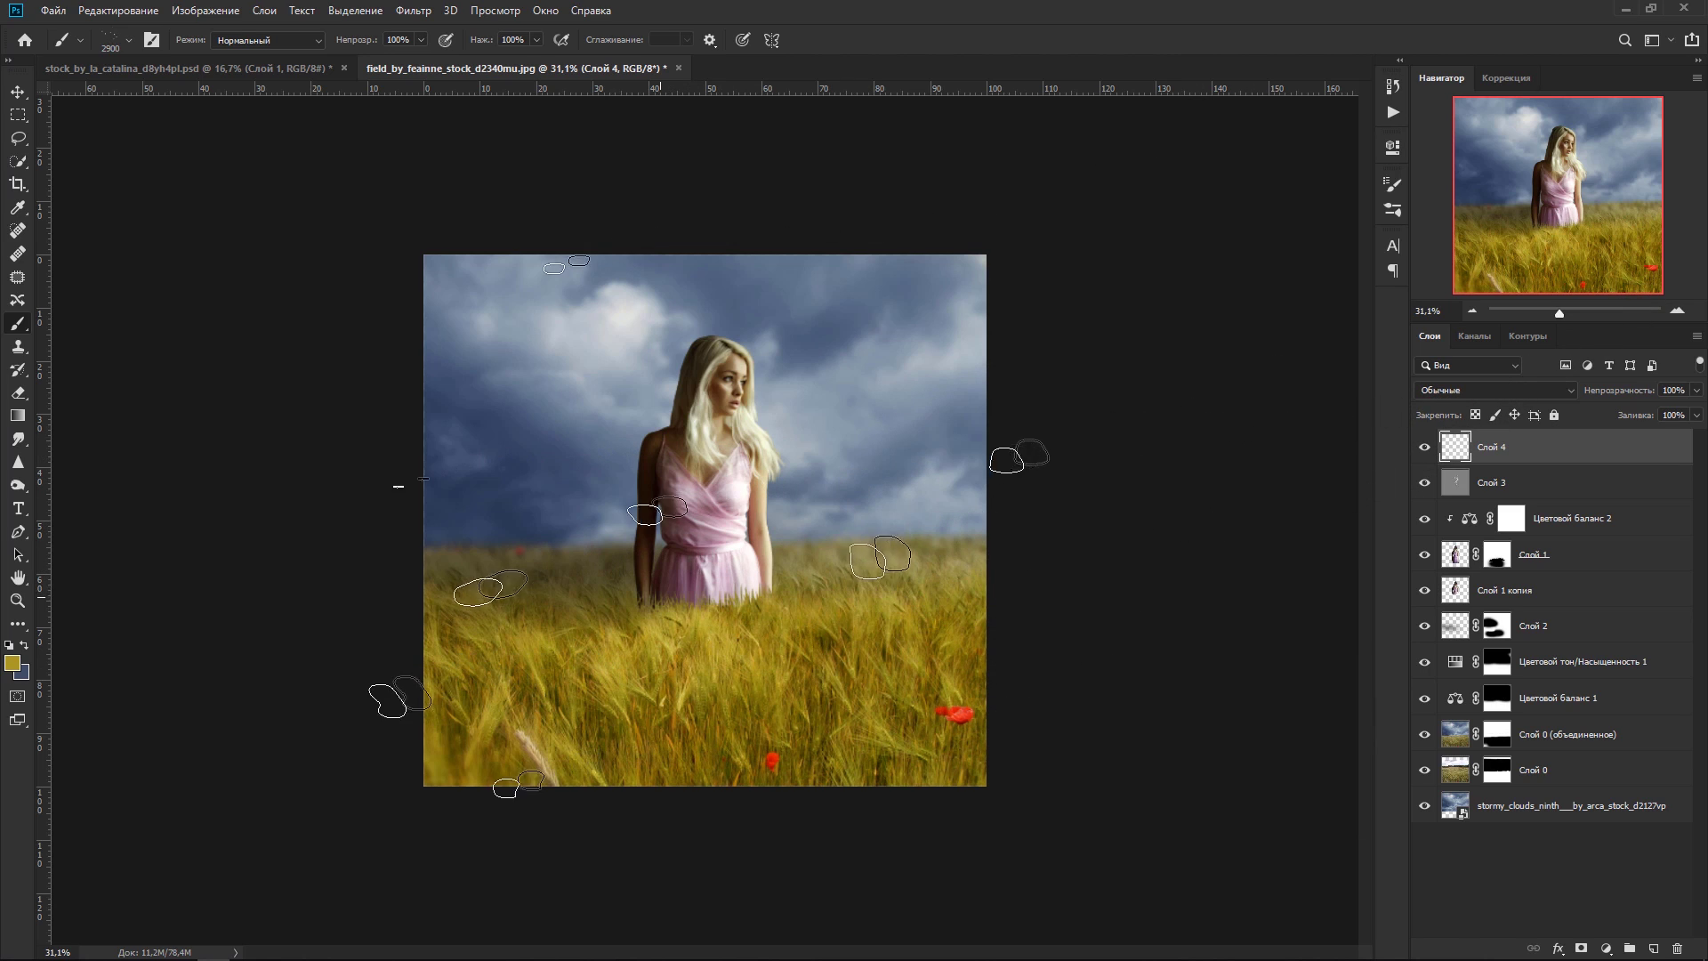
Step: Paint scattered yellow particles over the sky, woman and field on the new layer
click(805, 308)
click(640, 385)
click(545, 494)
click(666, 584)
click(558, 280)
click(1076, 545)
click(1181, 411)
click(589, 645)
click(589, 645)
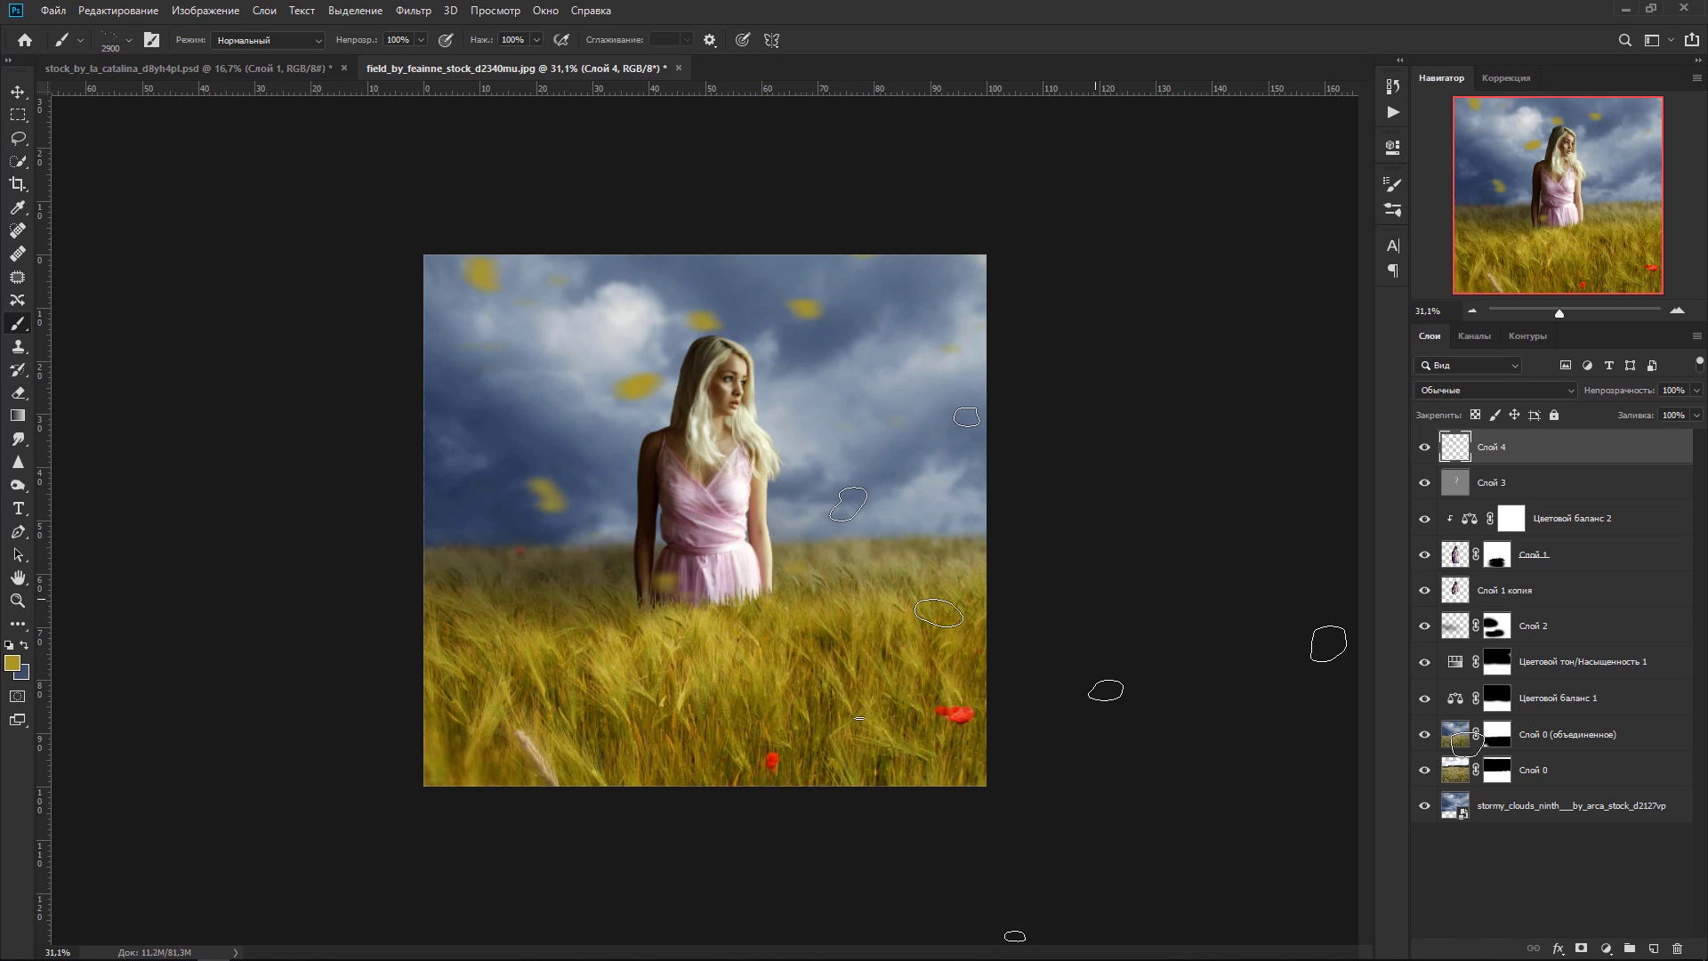
click(1095, 599)
click(1094, 597)
click(1056, 503)
click(529, 615)
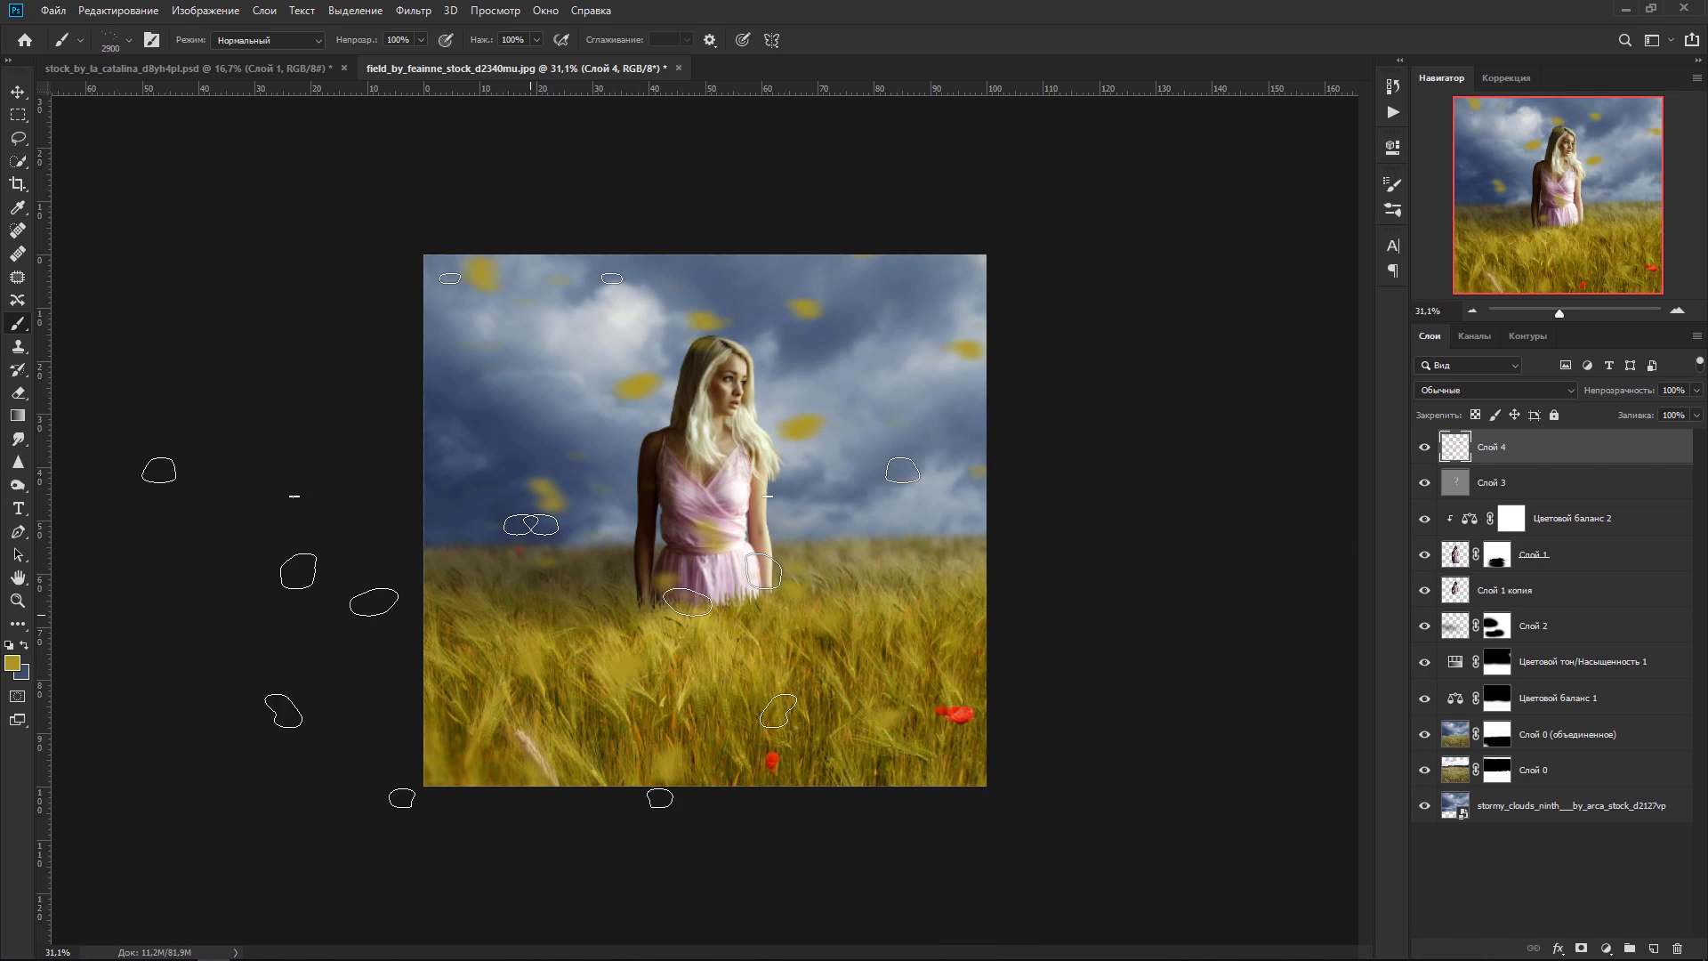
click(396, 507)
key(v)
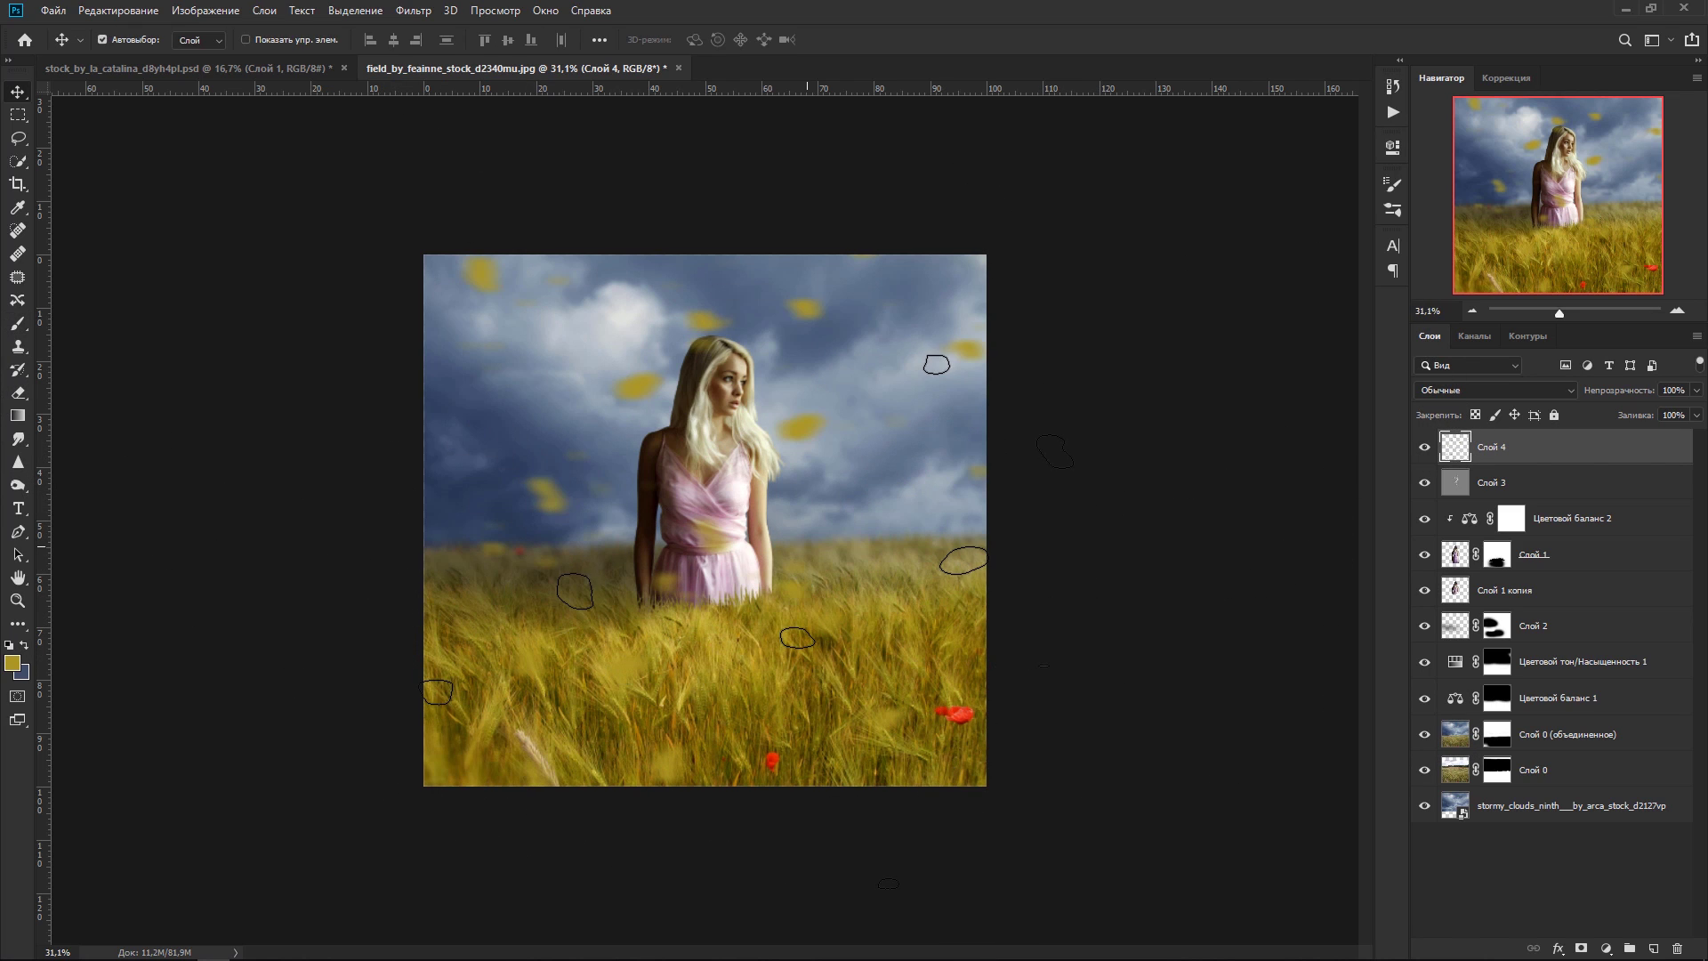
Step: Apply a slanted, moderate Motion Blur to the particle layer, adjusting its angle and distance
click(427, 13)
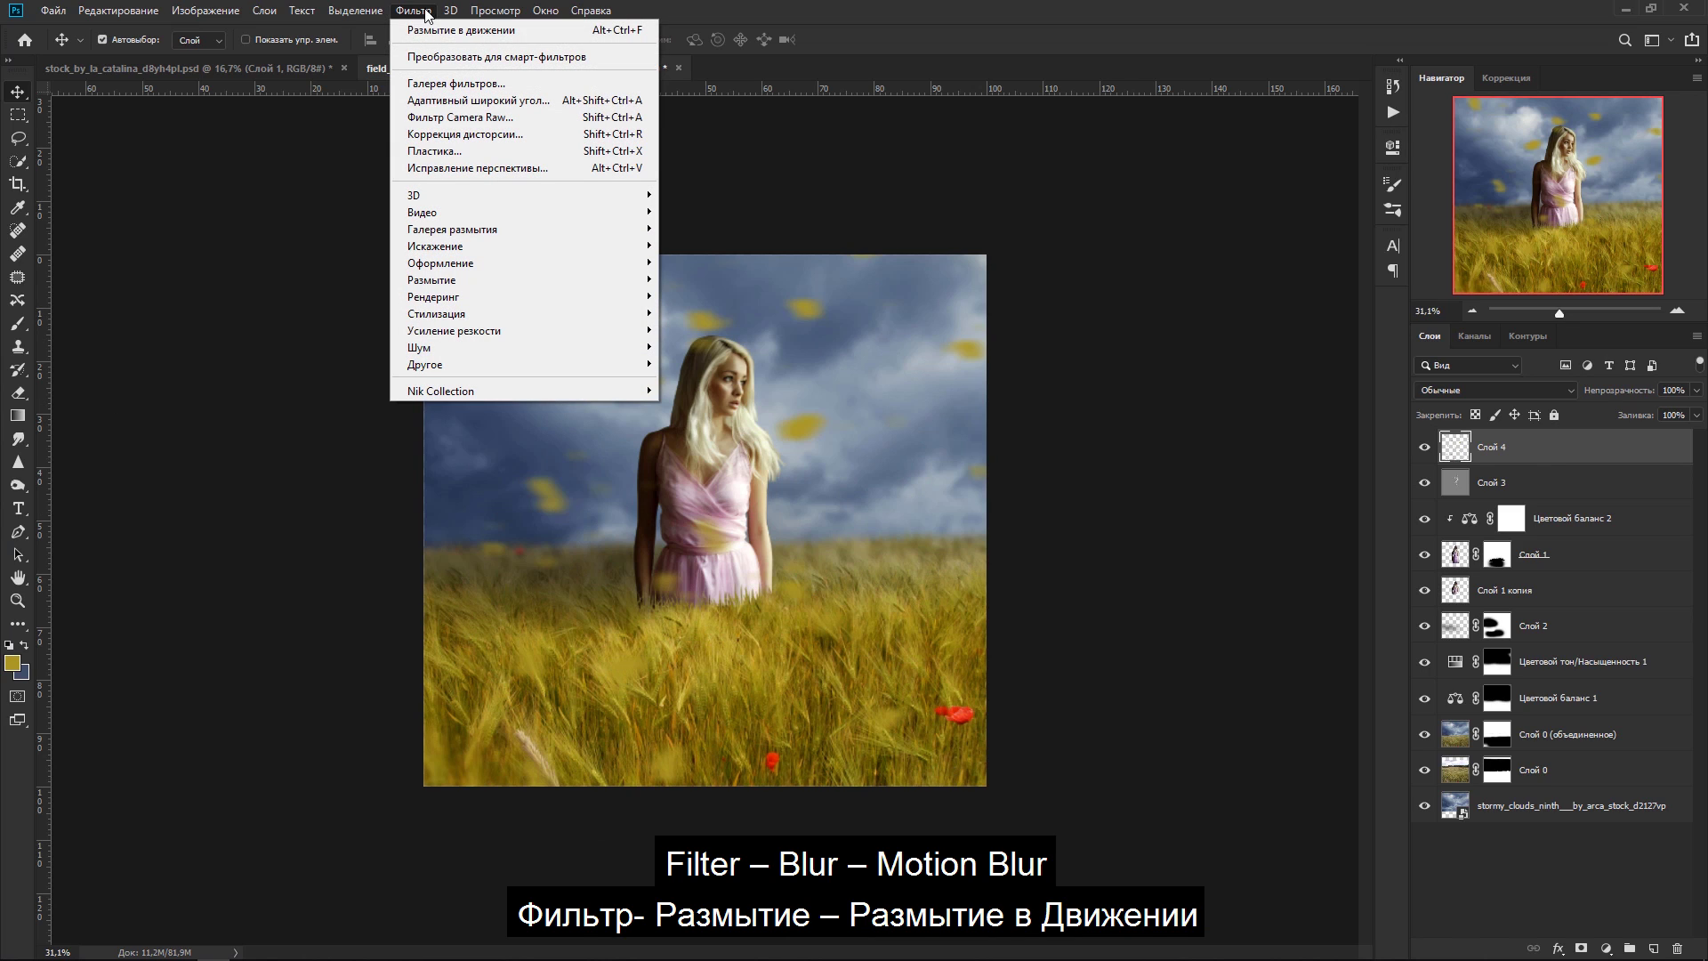
mouse_move(420, 283)
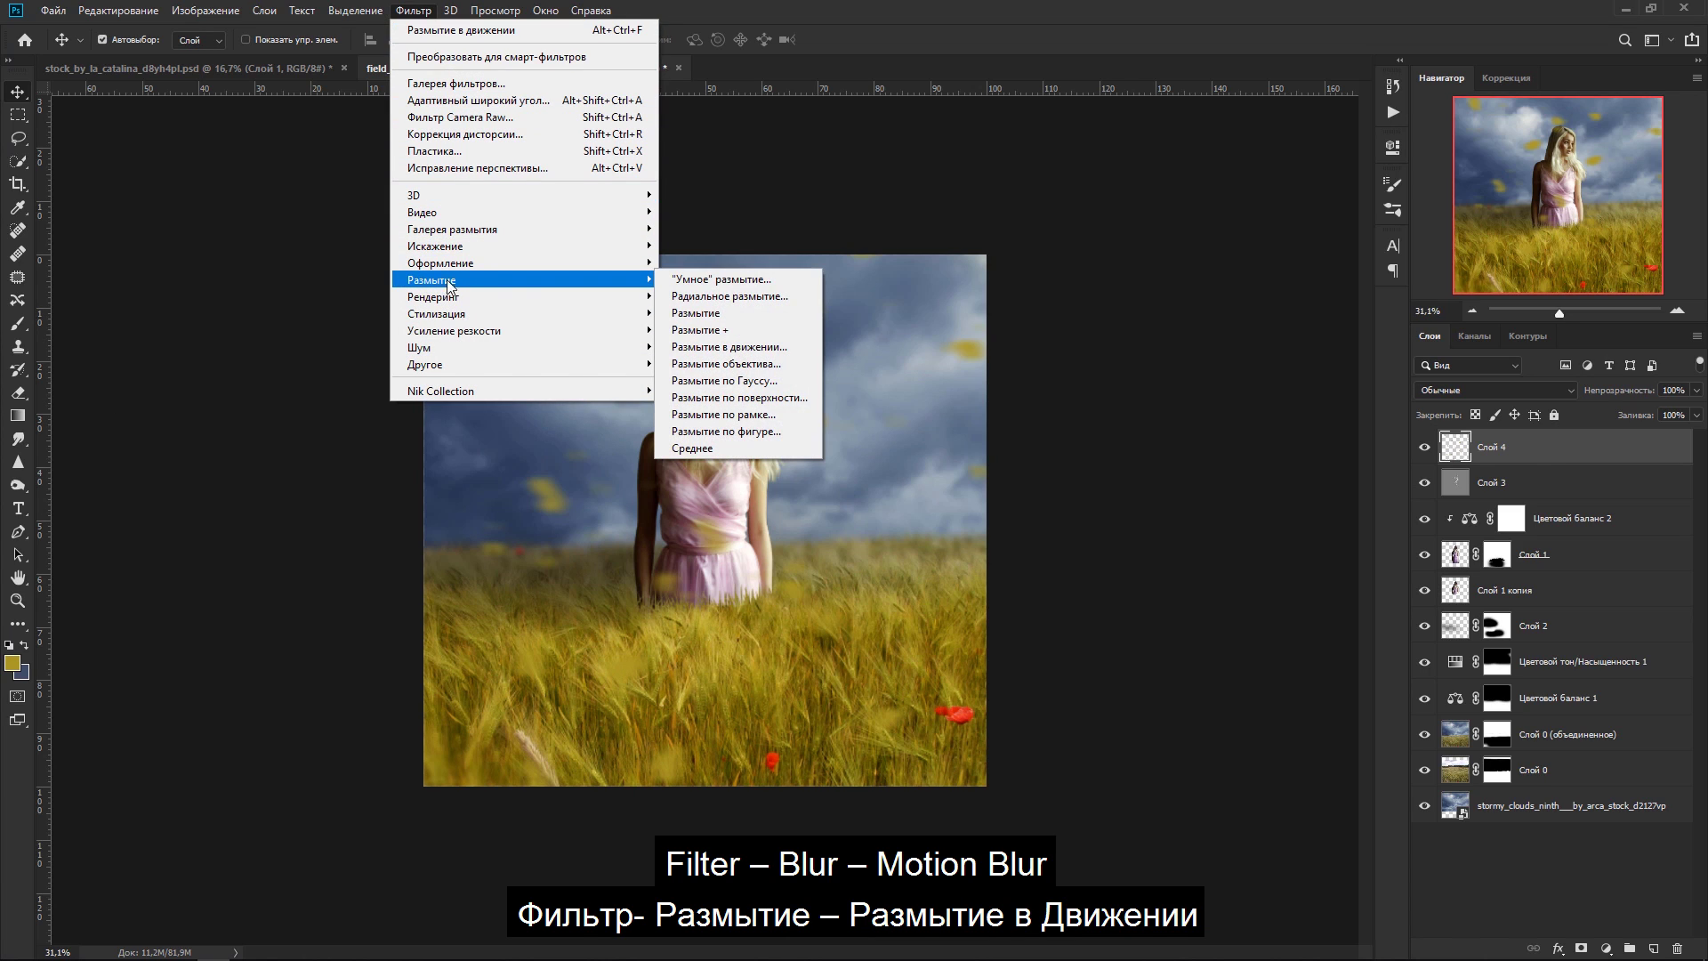
click(770, 347)
drag(1213, 648, 1183, 649)
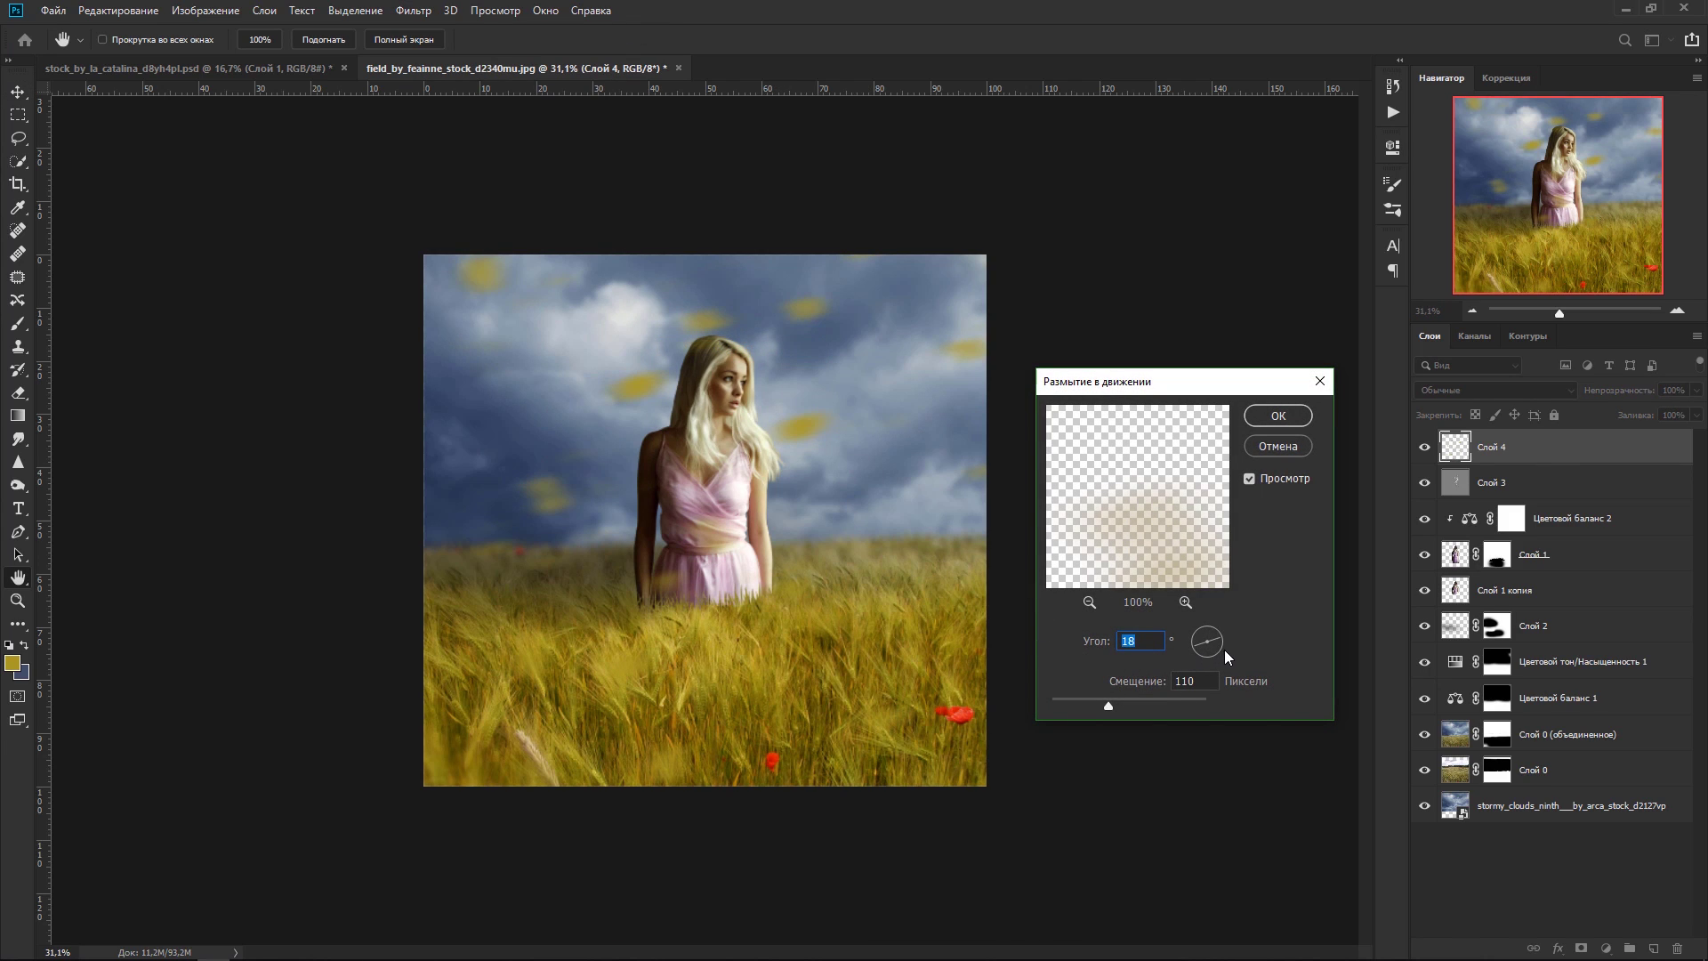
drag(1103, 703, 1081, 703)
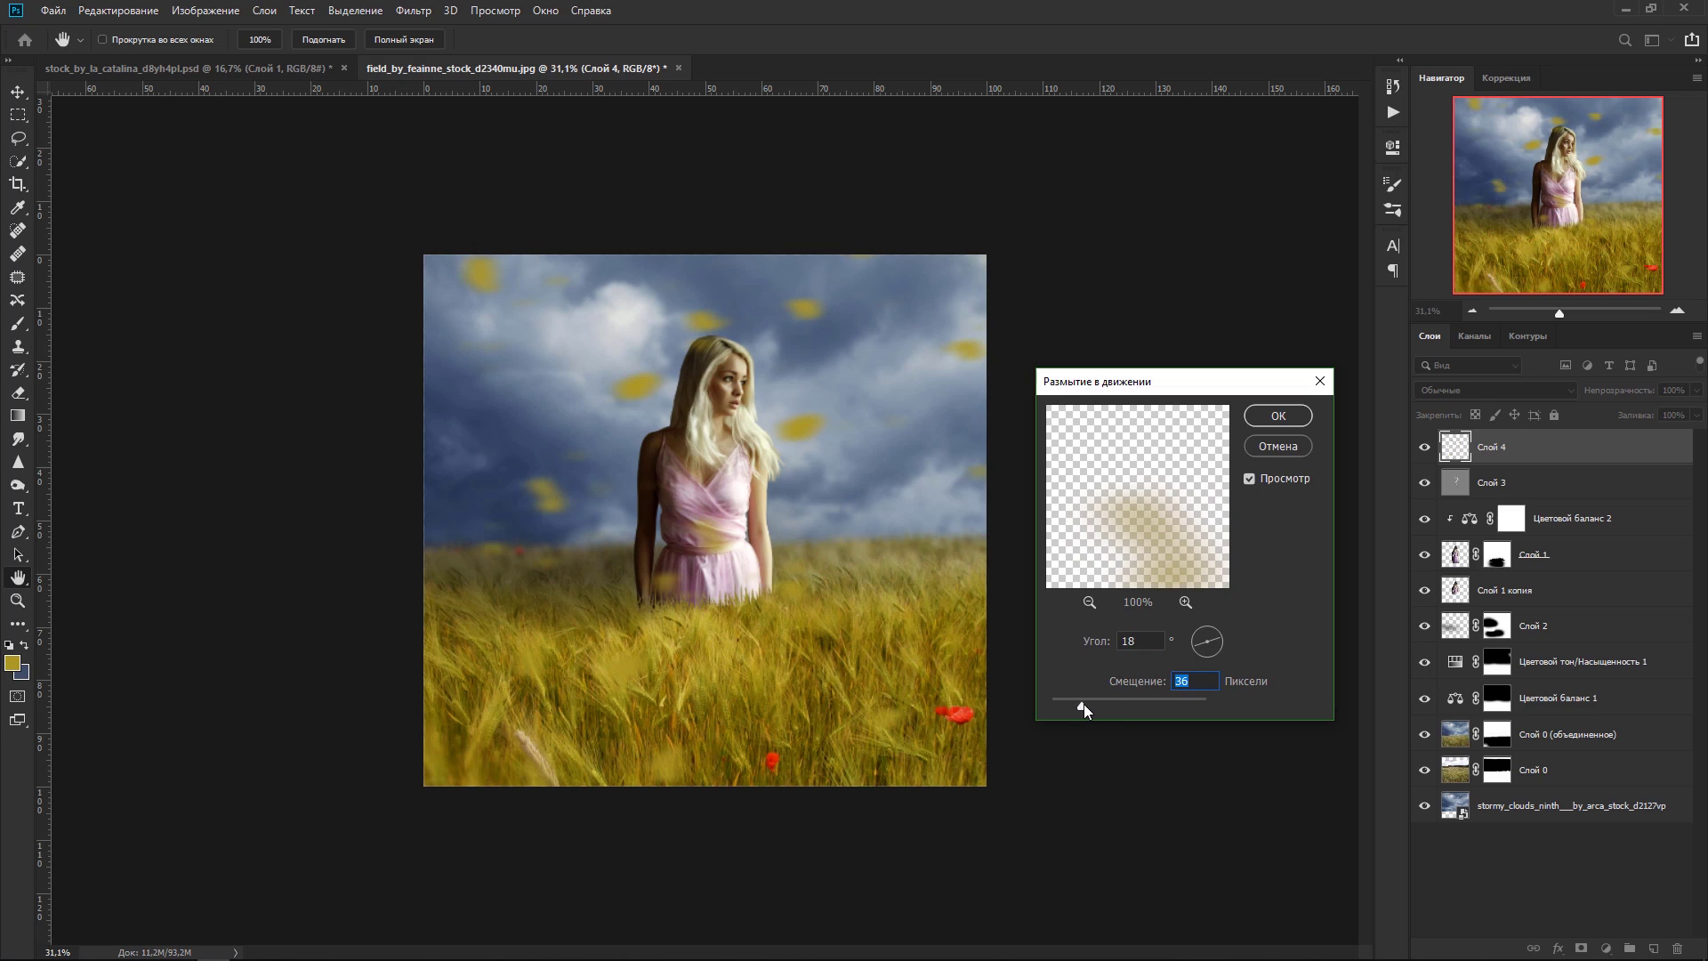
mouse_move(1219, 640)
mouse_down()
mouse_move(1220, 654)
mouse_move(1217, 634)
mouse_up()
drag(1081, 705, 1096, 707)
click(1272, 413)
key(v)
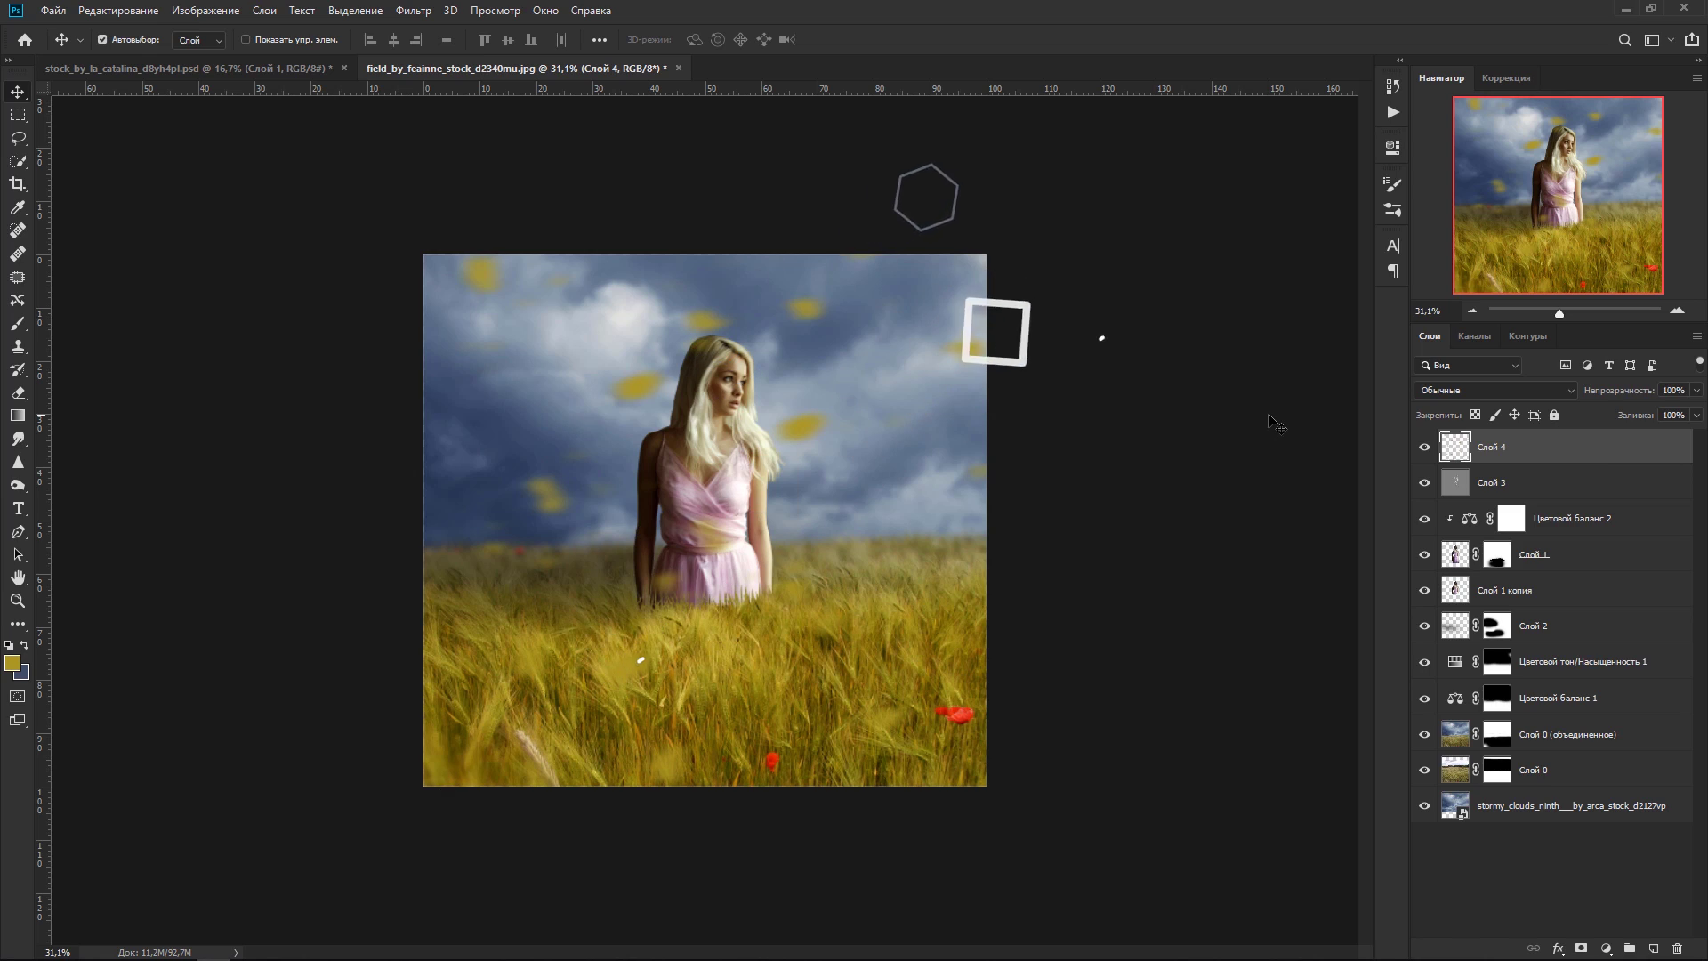
Step: Scale the particle layer to 118.60% and shift it so the particles spread around the woman
key(ctrl+t)
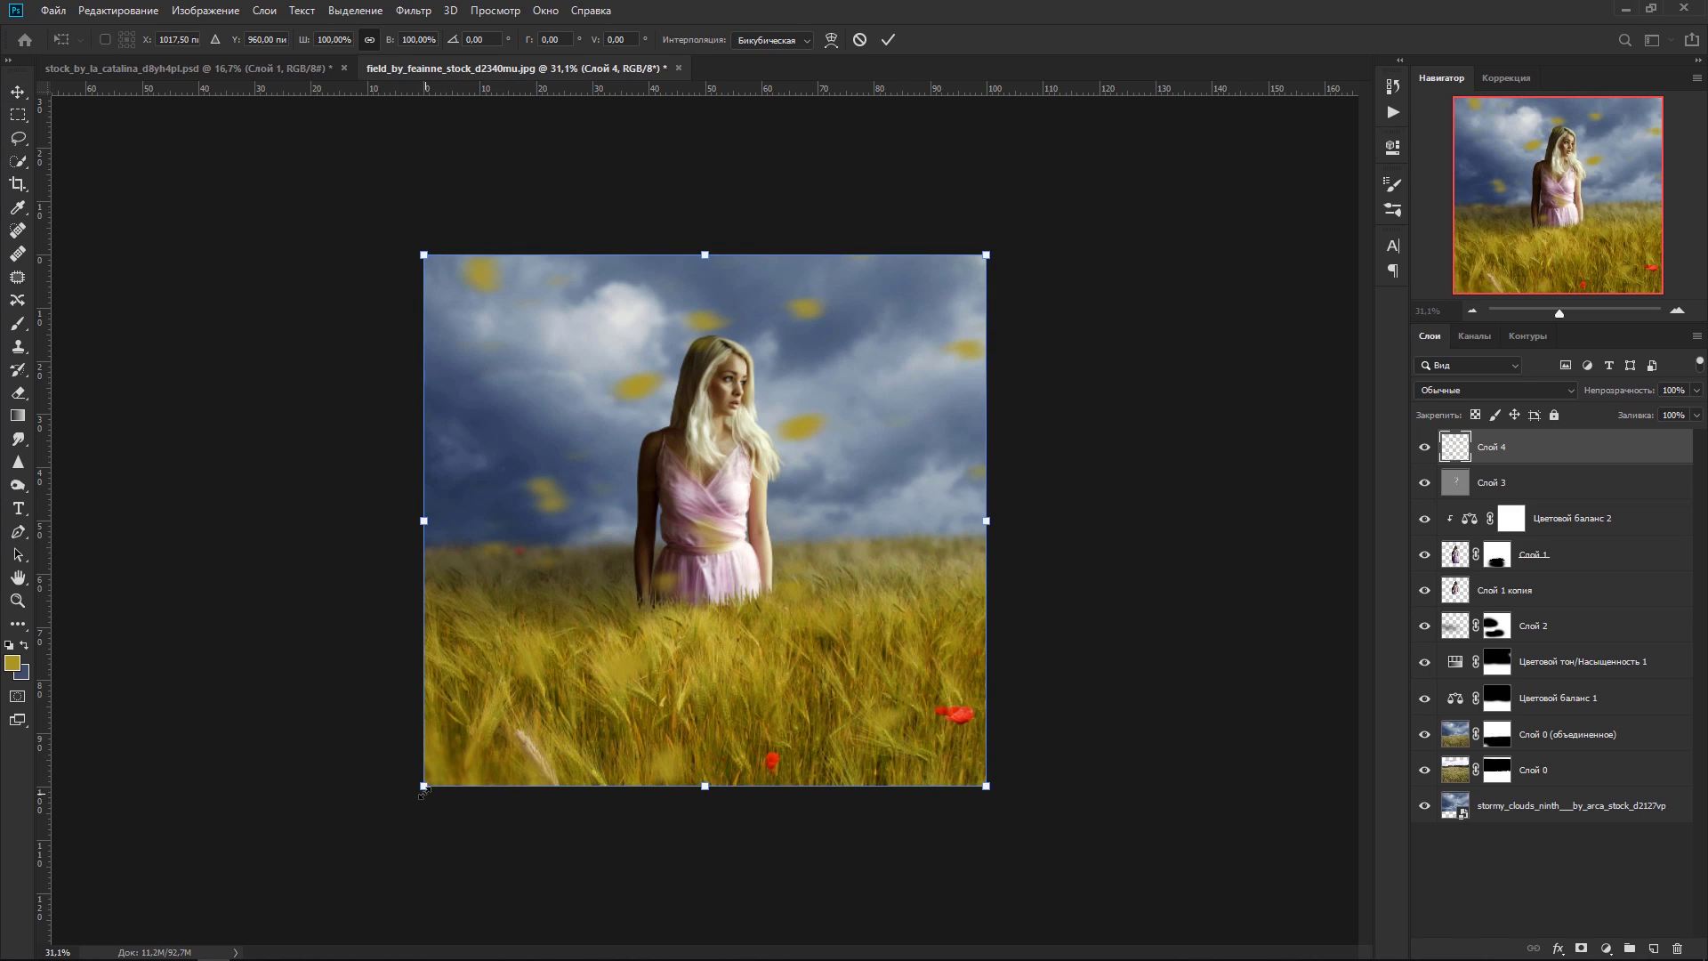
drag(424, 788, 305, 884)
drag(501, 731, 624, 646)
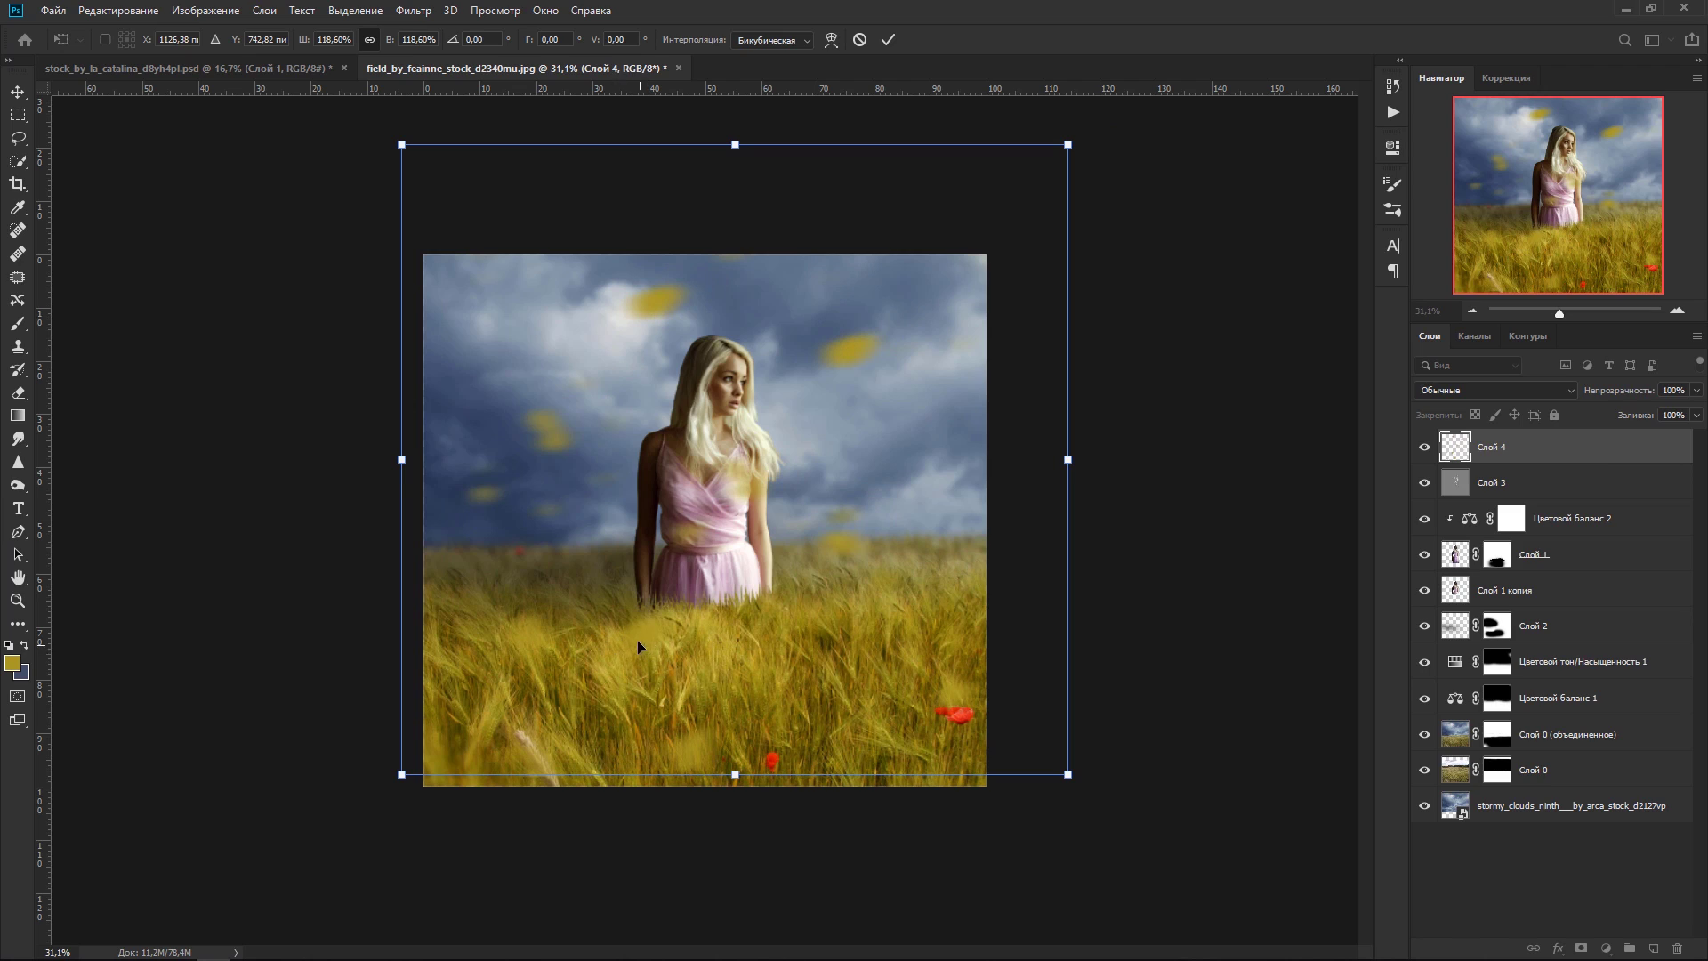
click(891, 41)
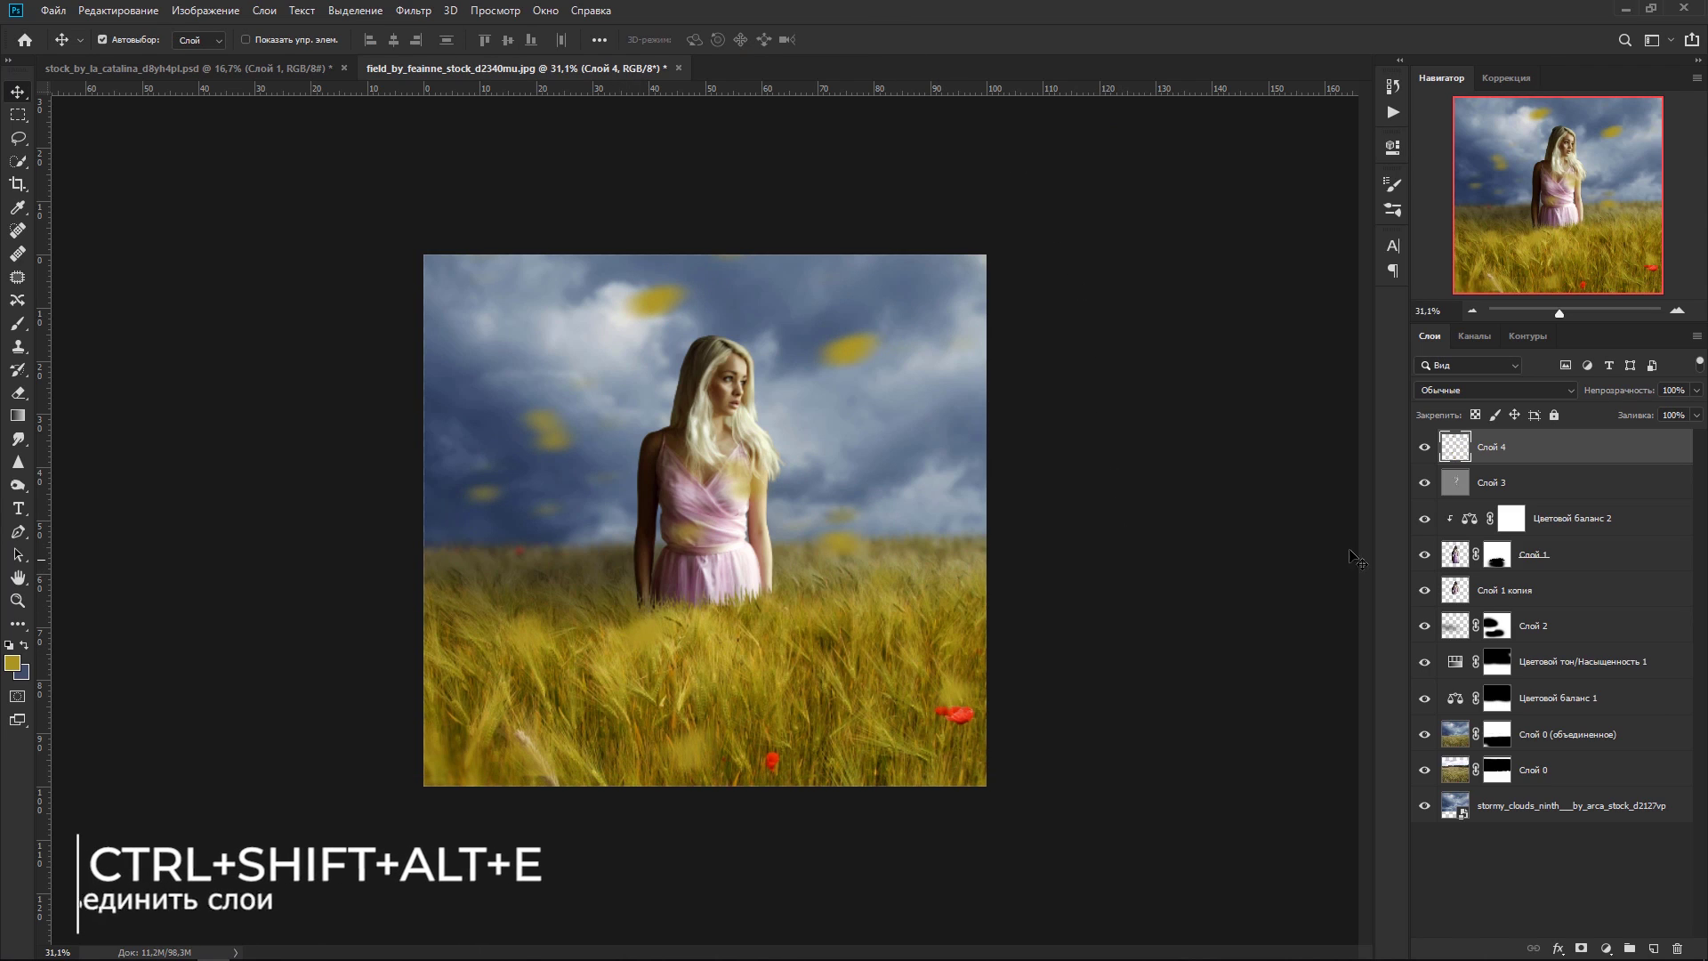
Step: Stamp all visible layers into a new top layer and open it in the Color Efex Pro 4 filter
key(ctrl+shift+alt+e)
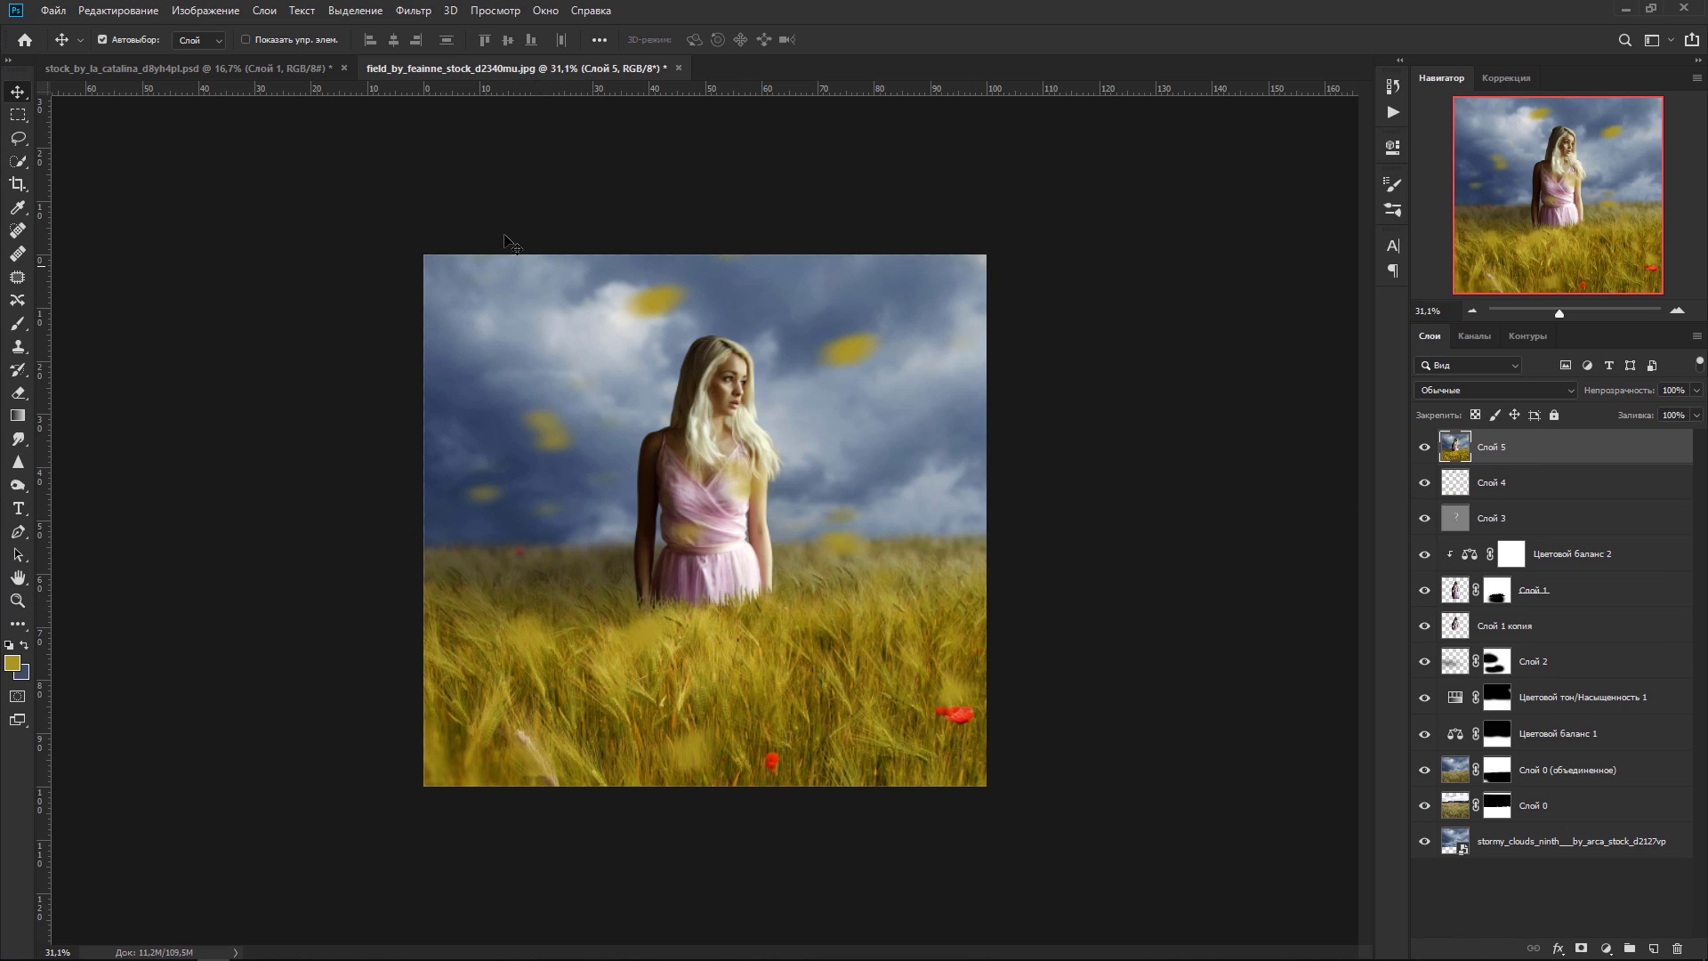
click(397, 13)
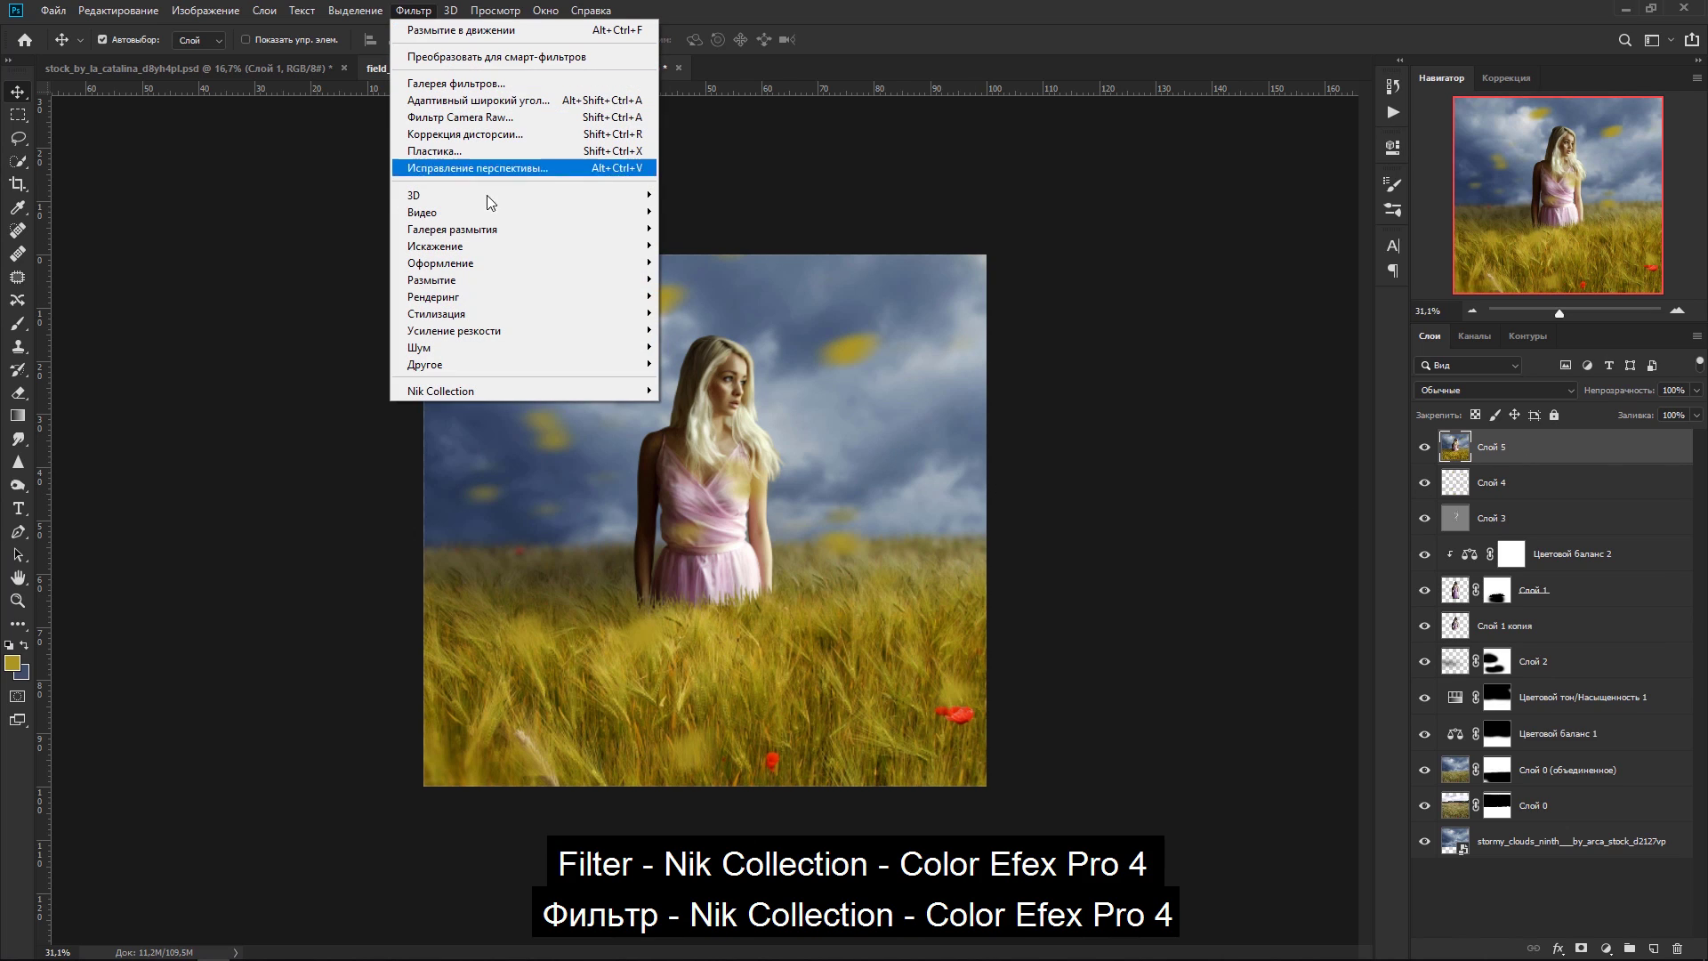
mouse_move(499, 383)
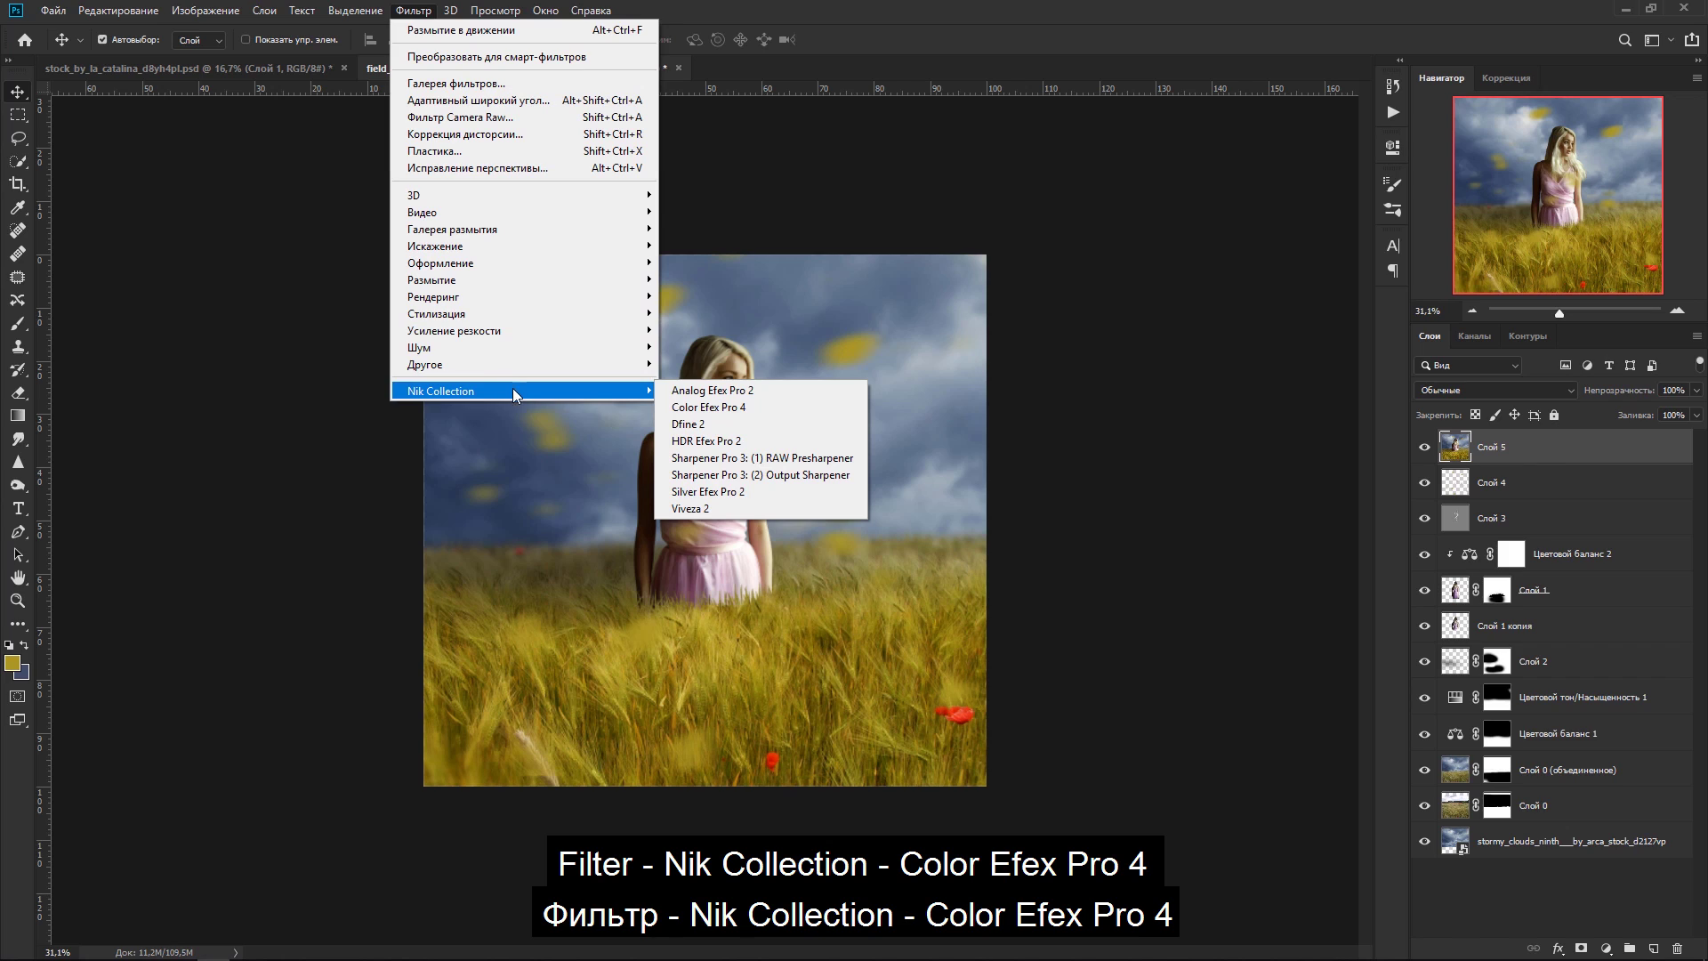
click(701, 408)
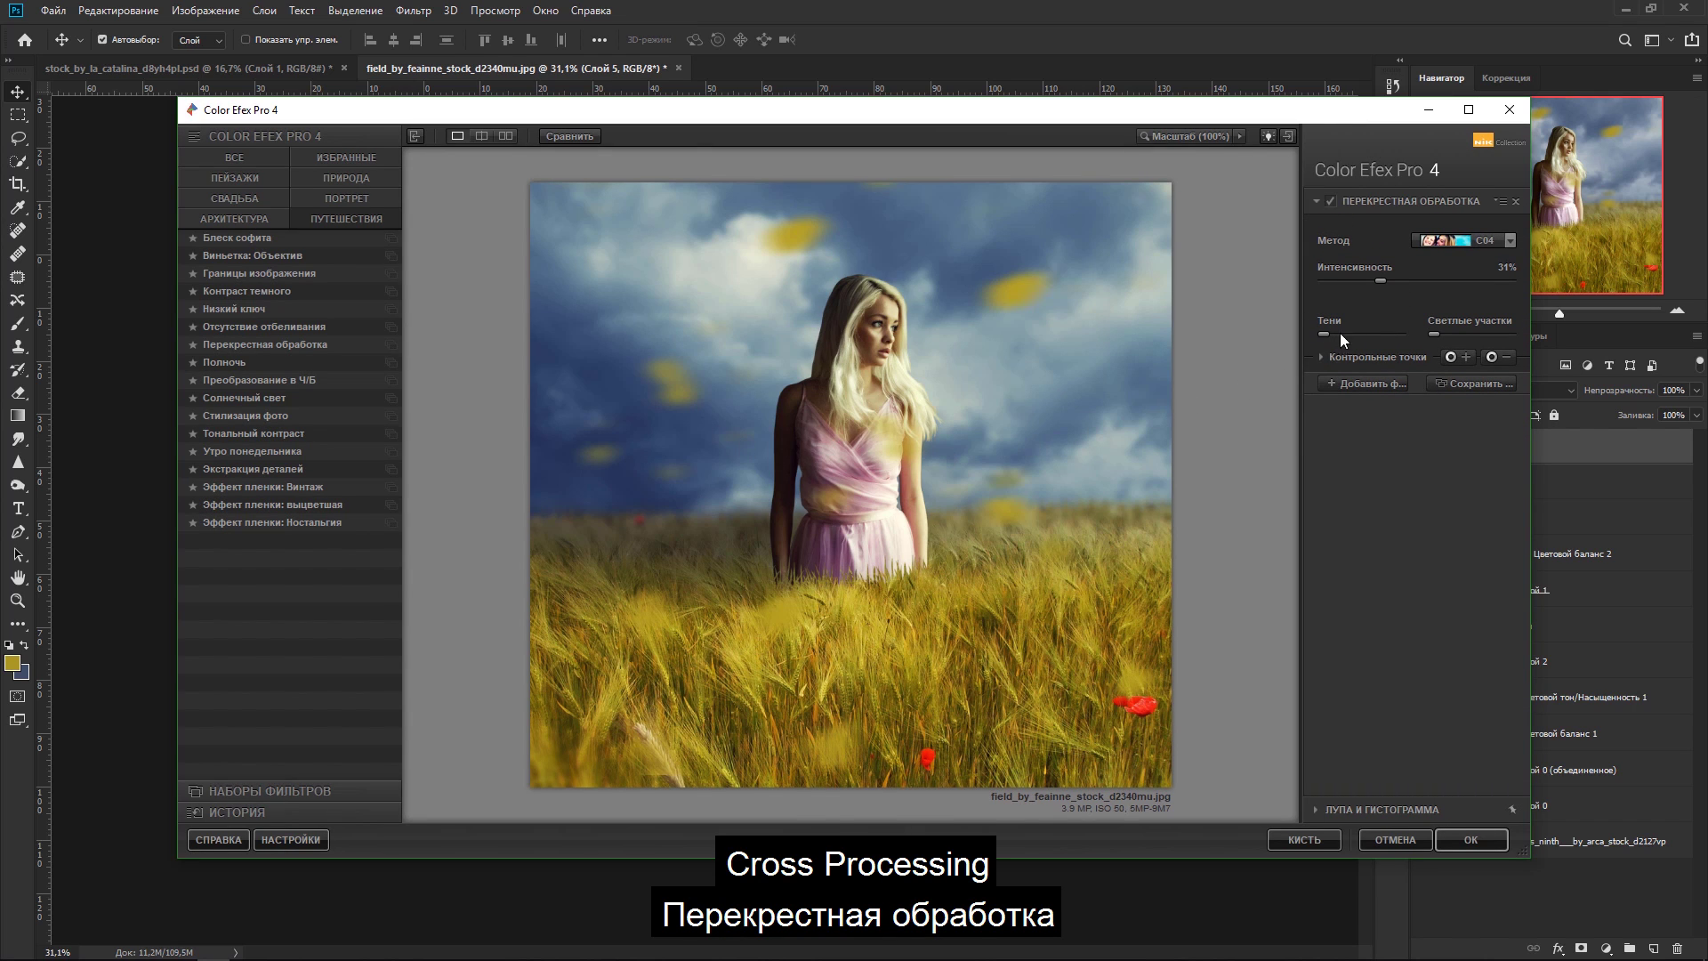
Step: Set the Cross Processing method to L05 and add an empty filter below it
click(1426, 245)
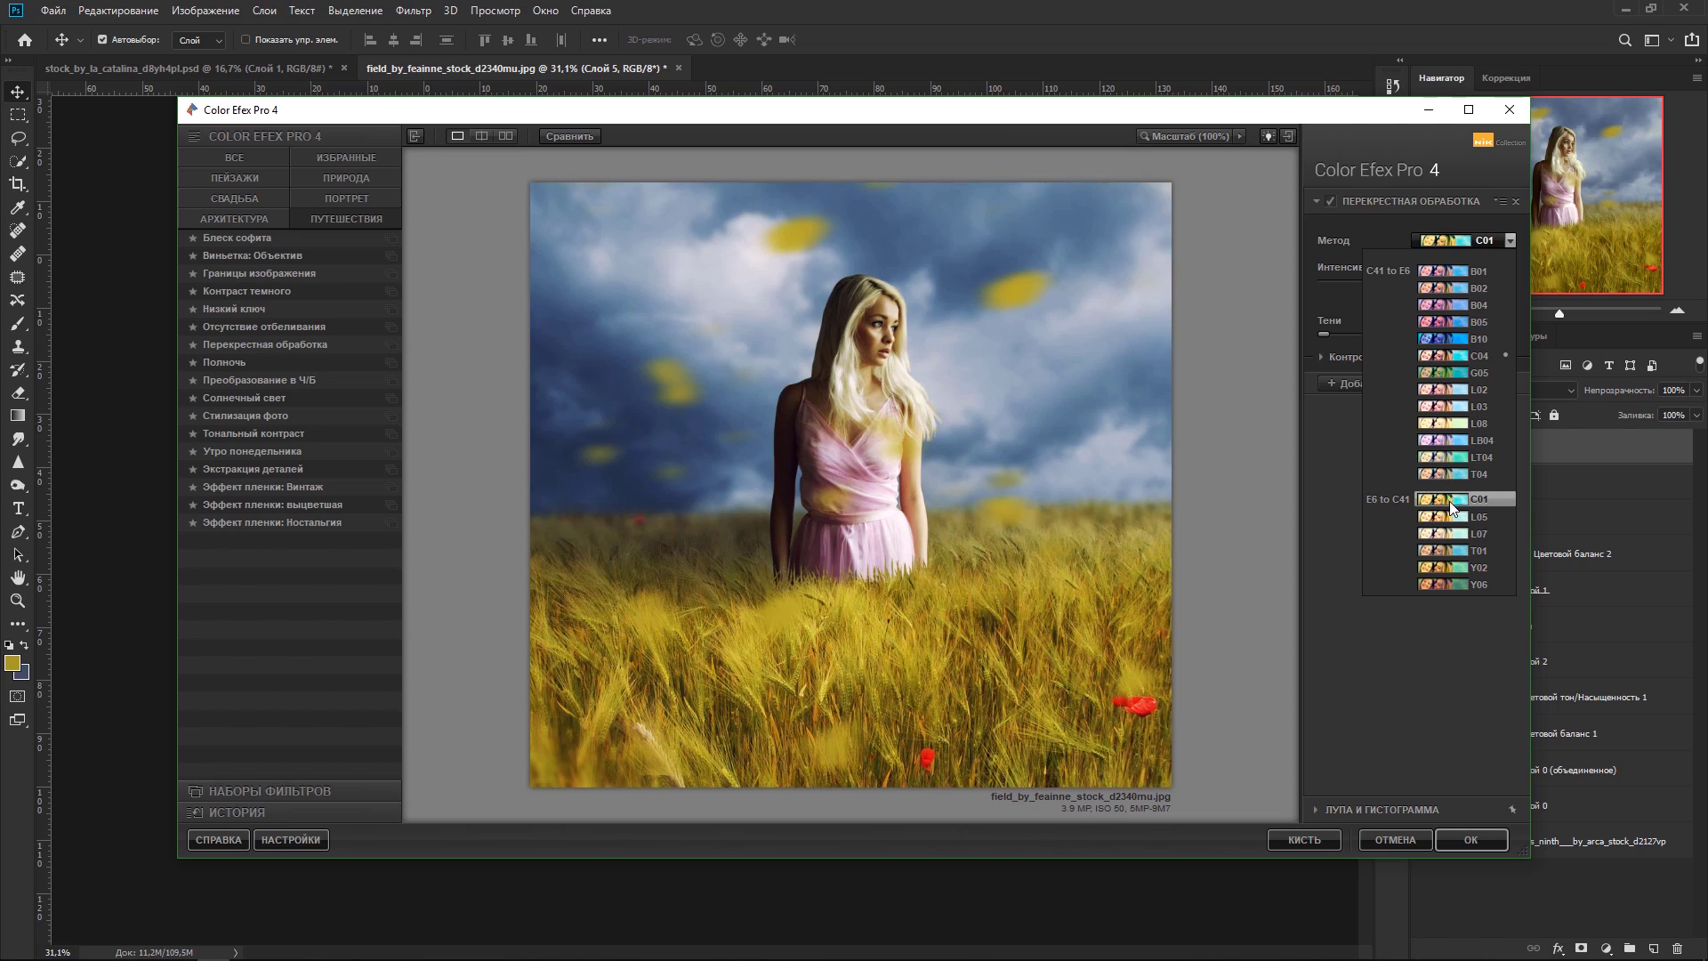
click(1452, 516)
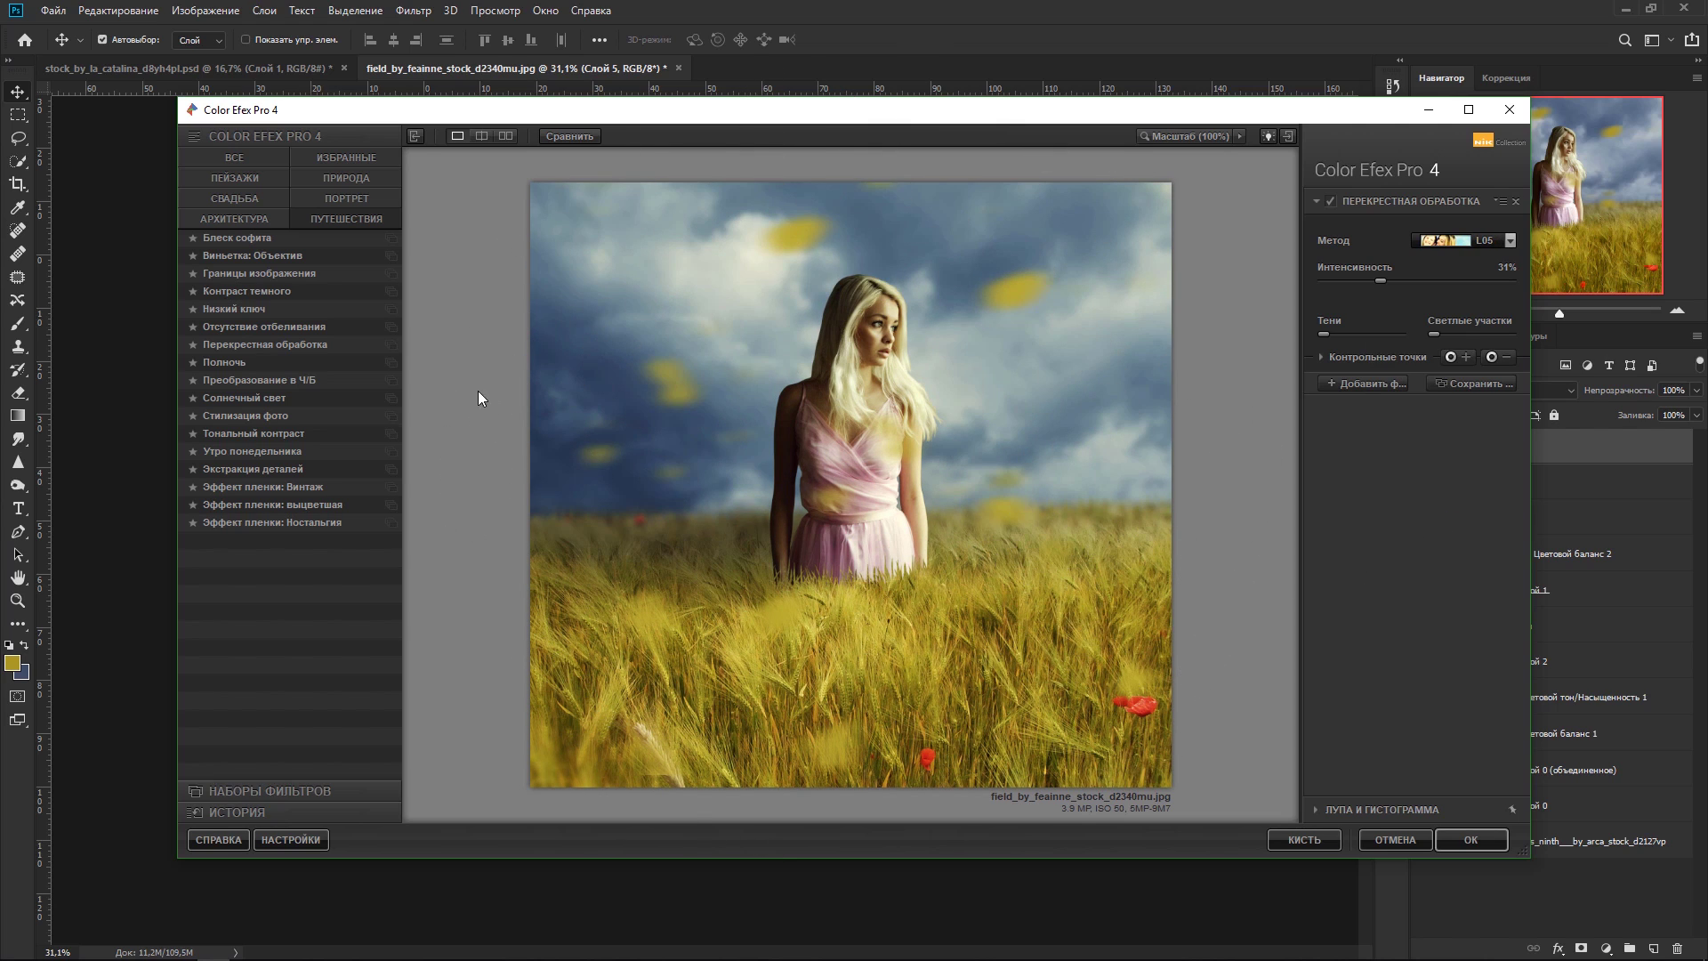
click(1352, 386)
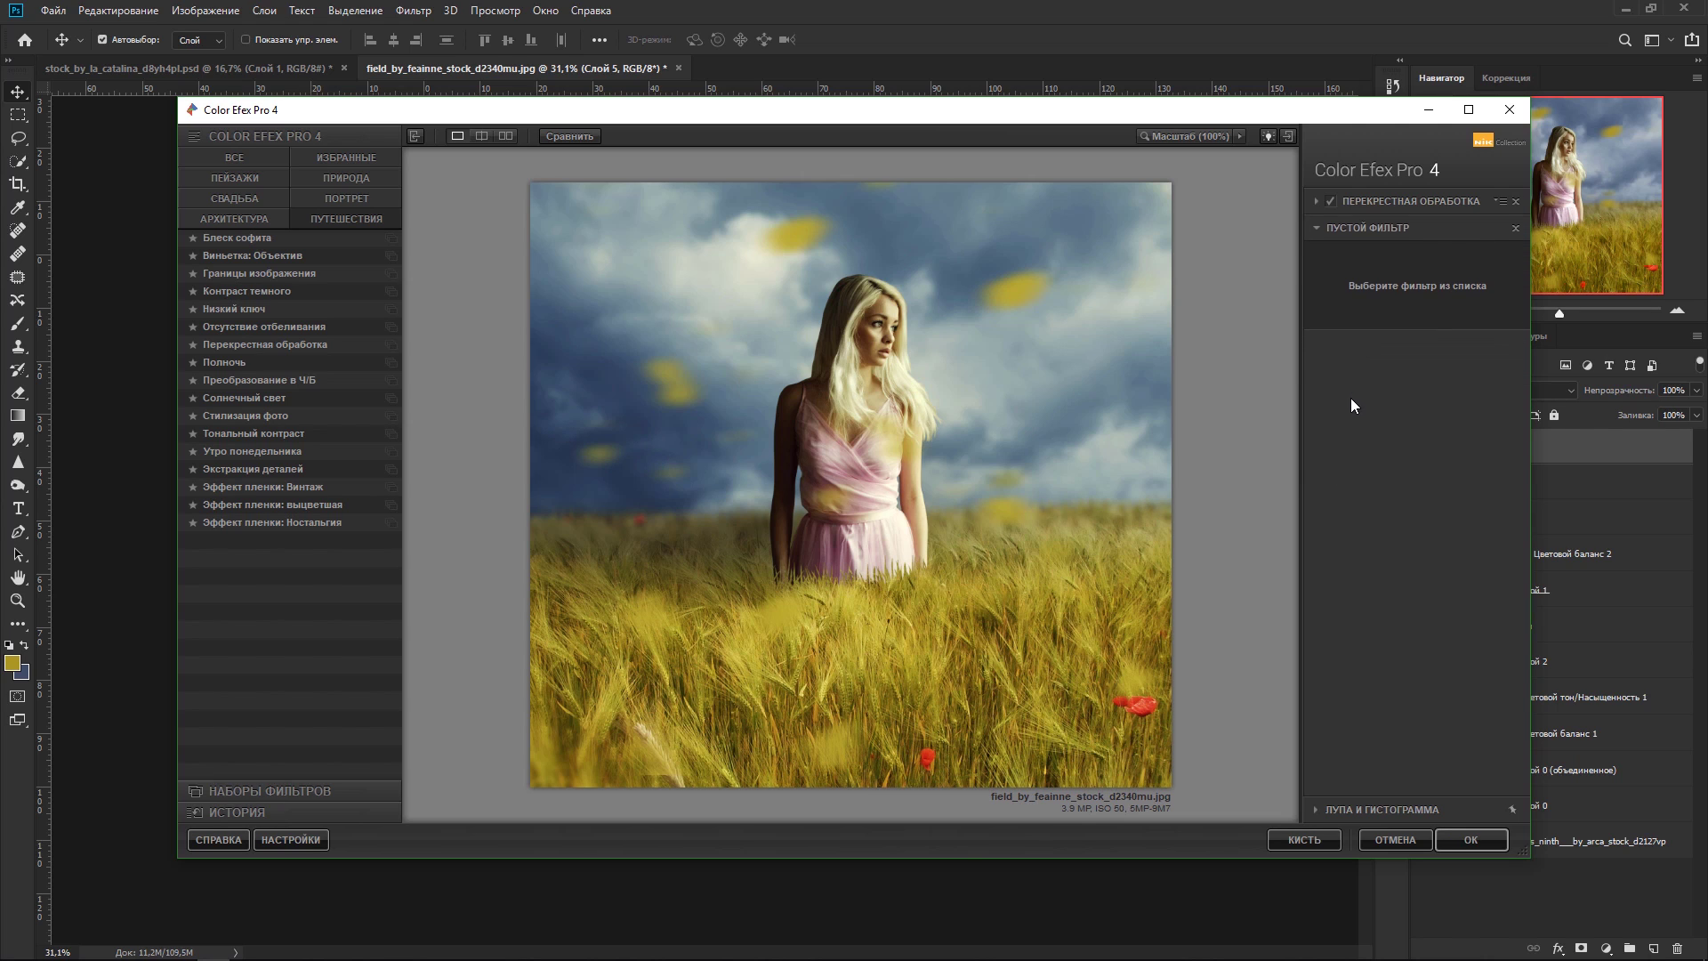
Step: Add the Glamour Glow filter with Glow 27%, Saturation -5% and Glow Warmth 4%, and apply the Color Efex Pro grading
click(243, 240)
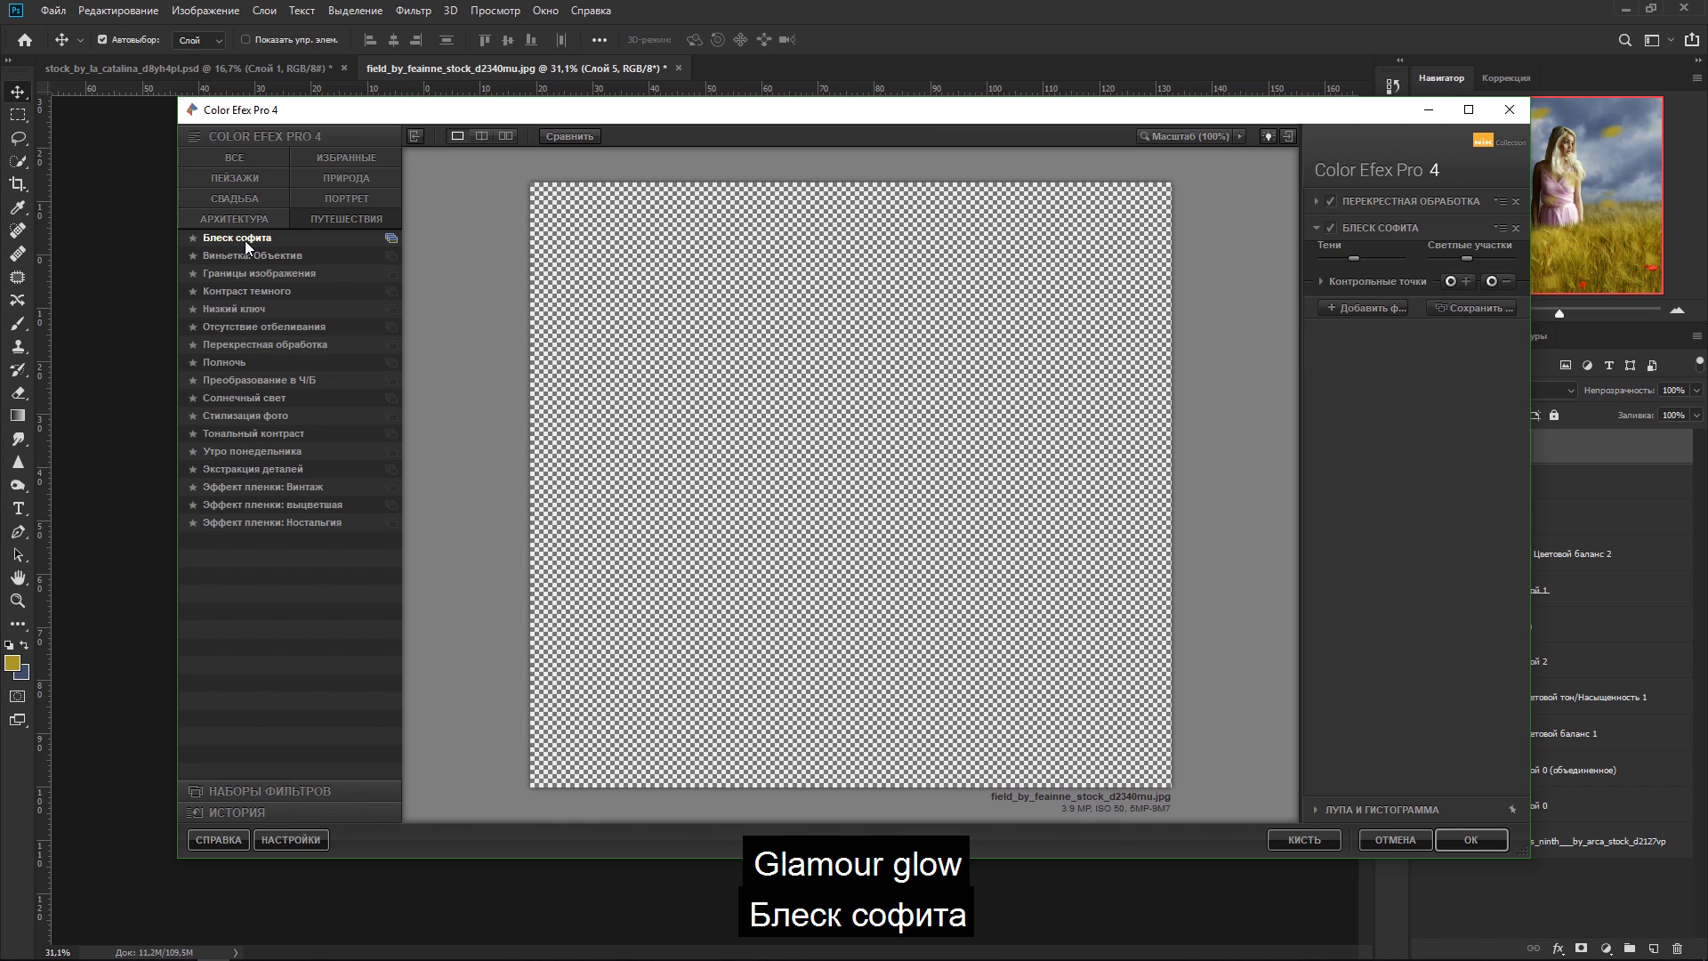
drag(1410, 339, 1429, 334)
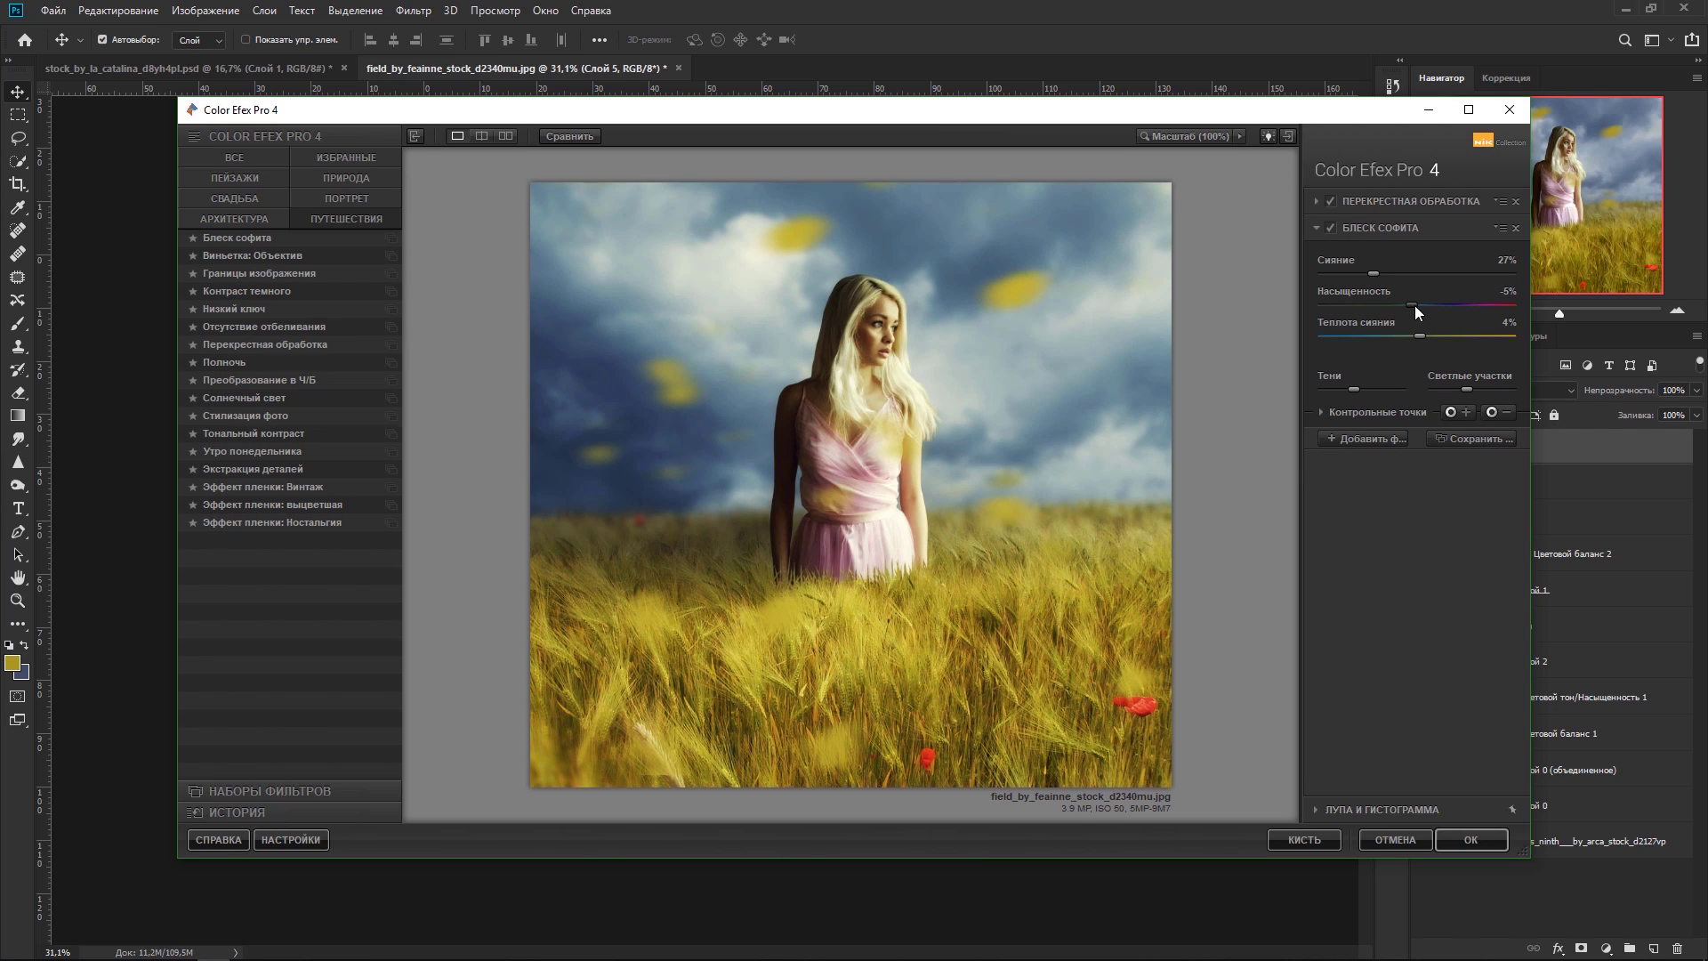
click(1475, 847)
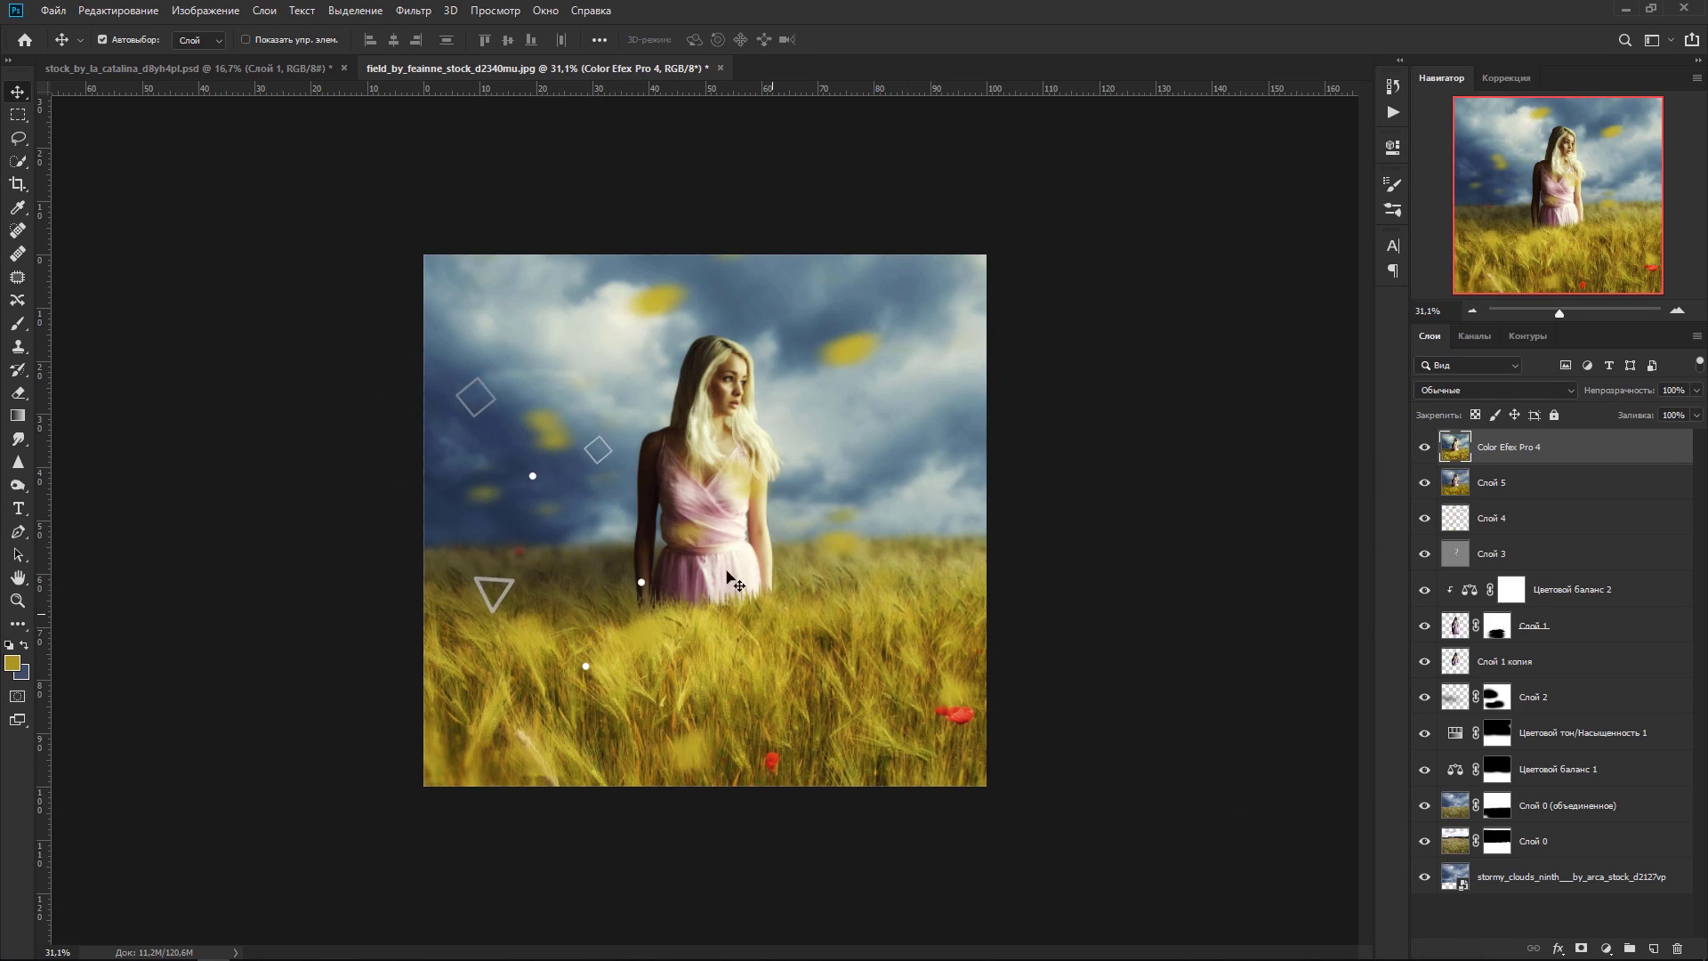
Step: In the Camera Raw filter, set Contrast +6, Highlights +13, Shadows -15, Whites +16, Blacks +4, Clarity +2, Dehaze -4, Vibrance +12 and Saturation +1
click(418, 16)
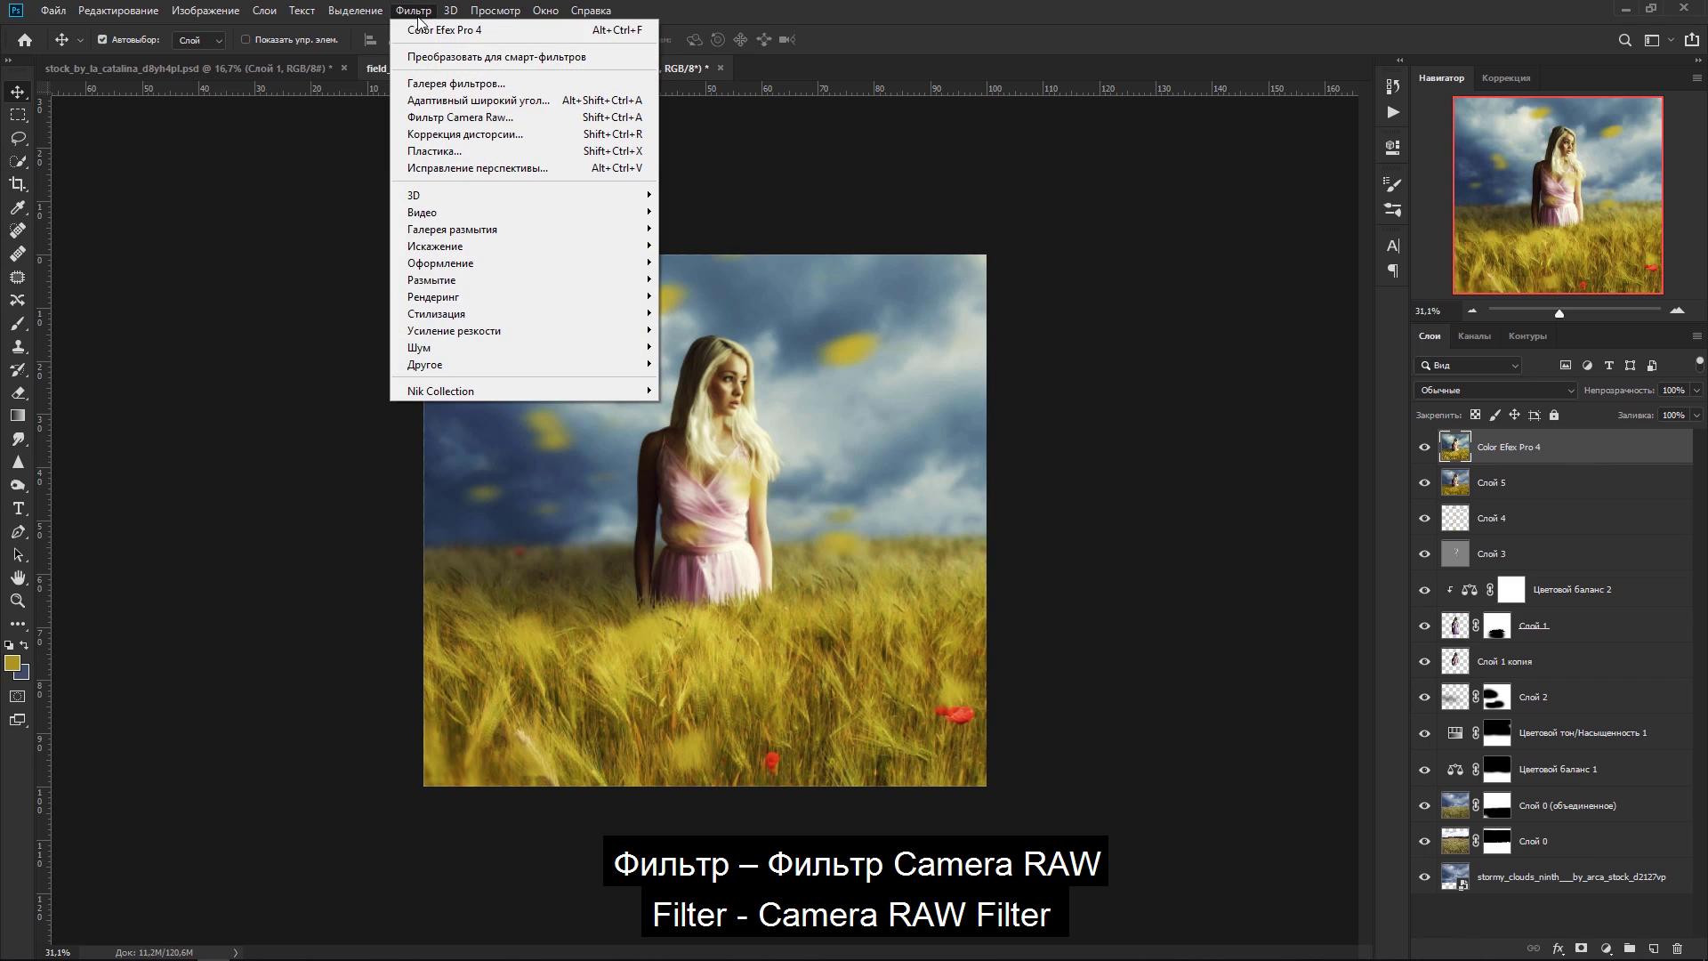
click(438, 119)
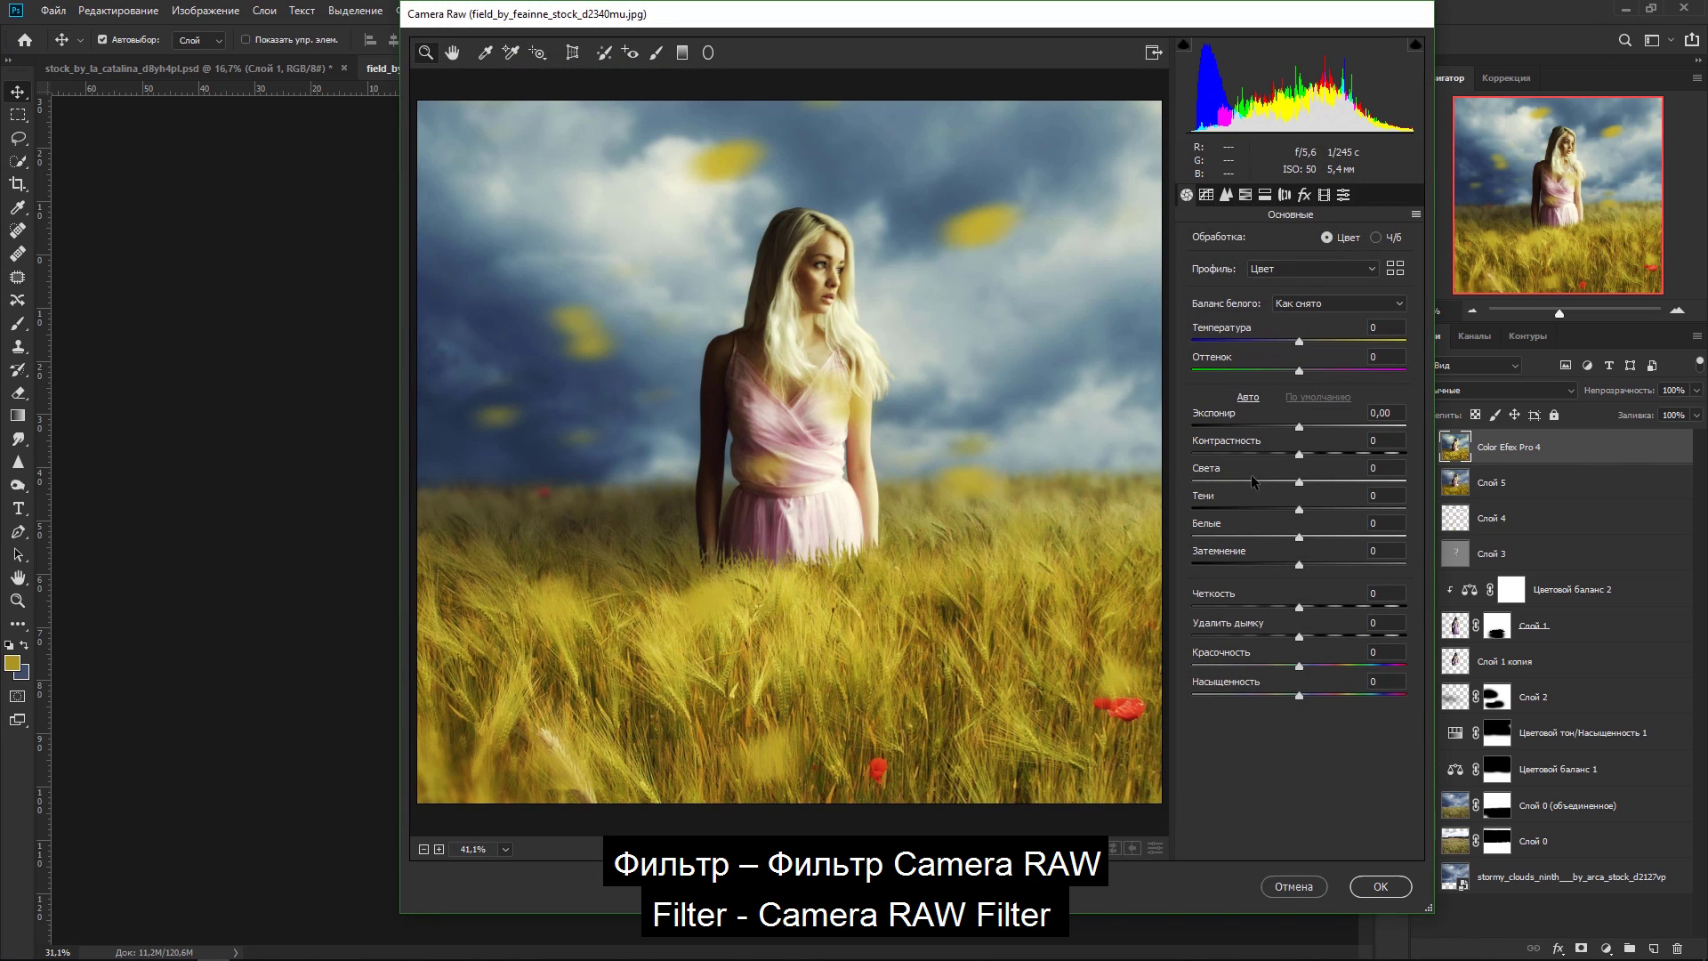
drag(1300, 453, 1300, 694)
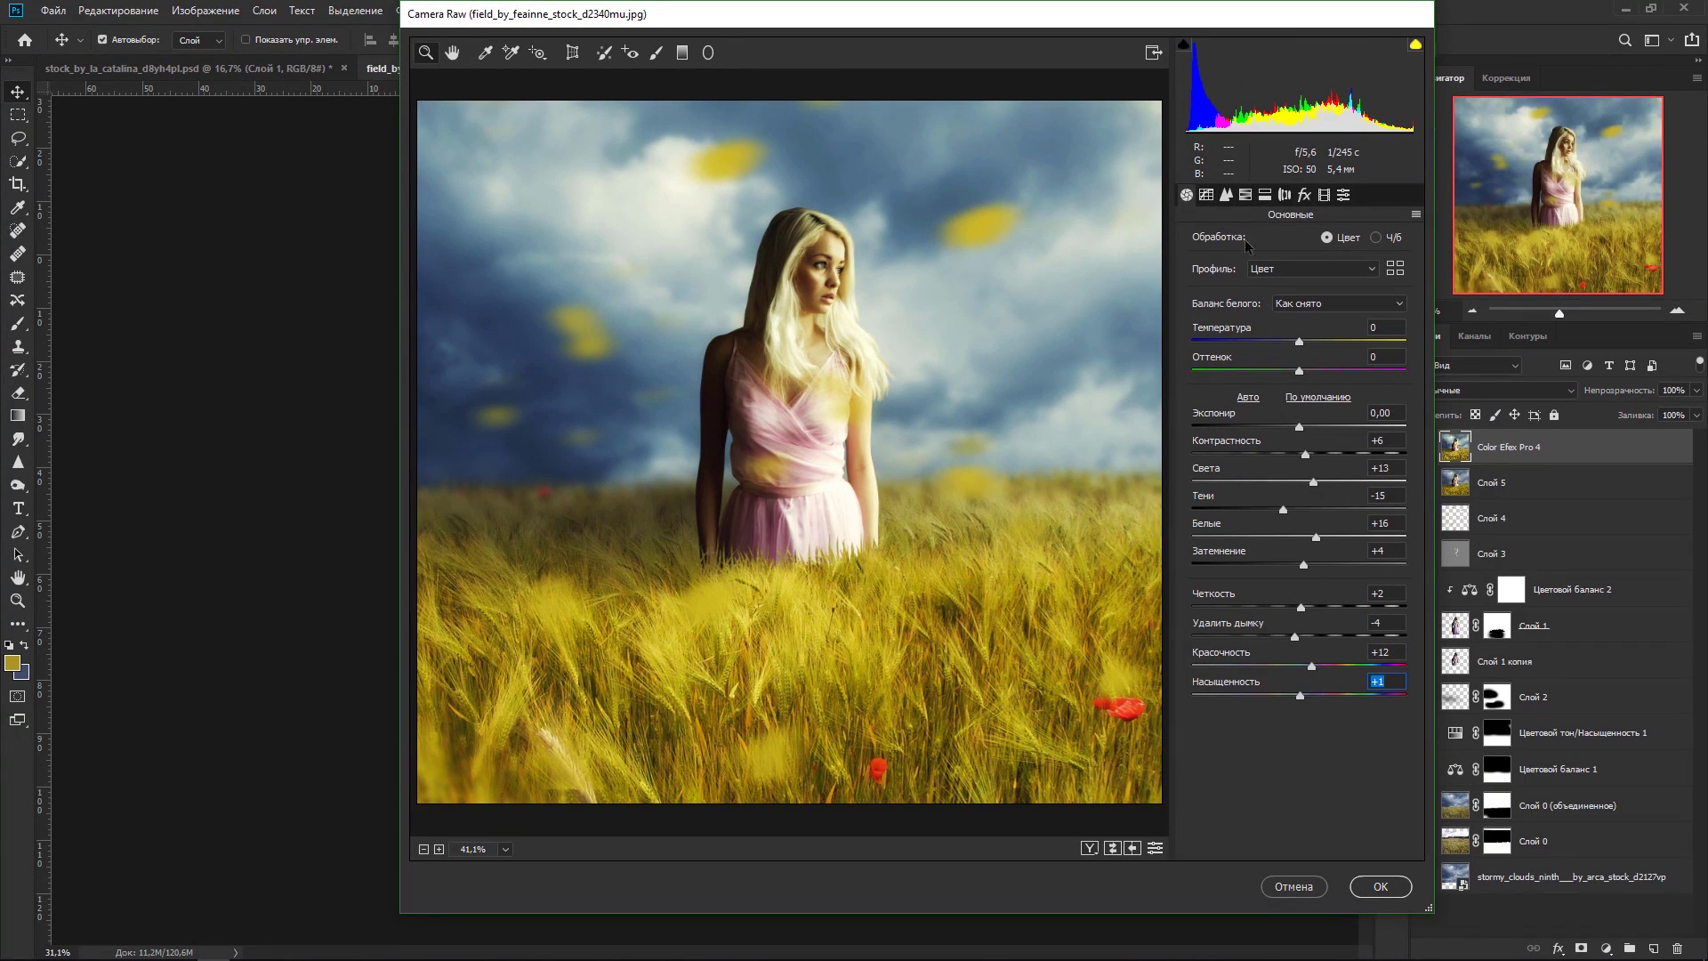
Step: Adjust the HSL colours, setting the hue of Blues to -12 and Purples to +3, and apply the Camera Raw filter
click(1244, 196)
click(1293, 249)
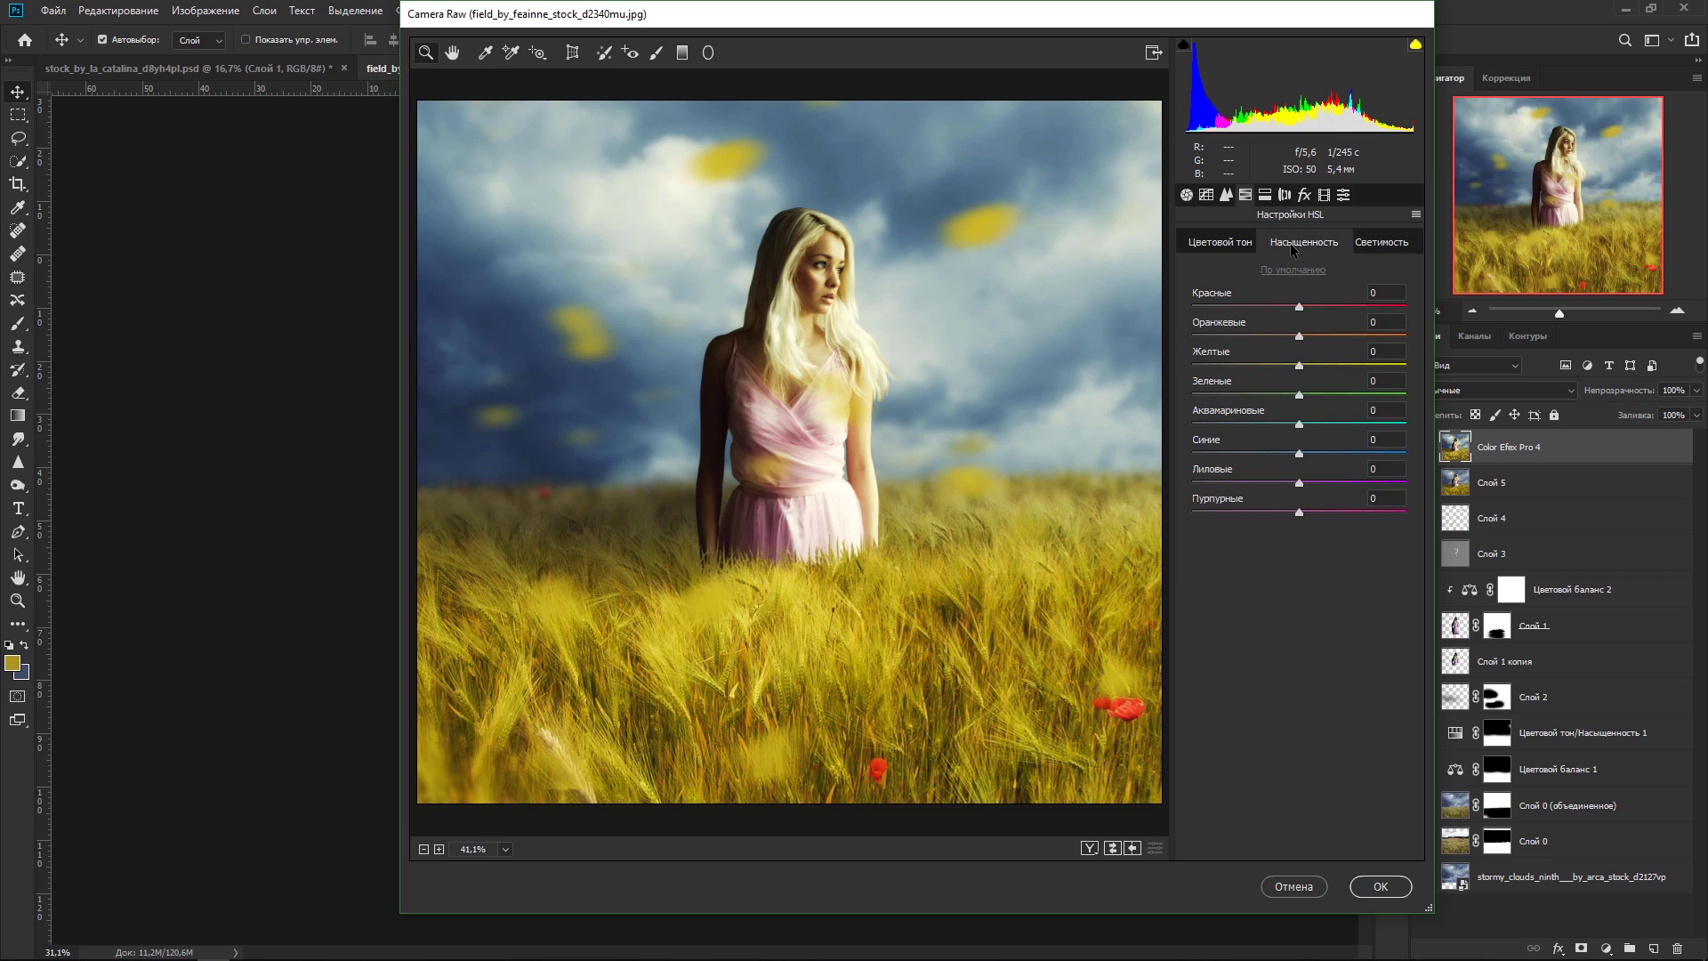
mouse_move(1299, 455)
mouse_down()
mouse_move(1363, 455)
mouse_move(1273, 485)
mouse_move(1314, 485)
mouse_move(1334, 456)
mouse_move(1289, 460)
mouse_up()
click(1224, 245)
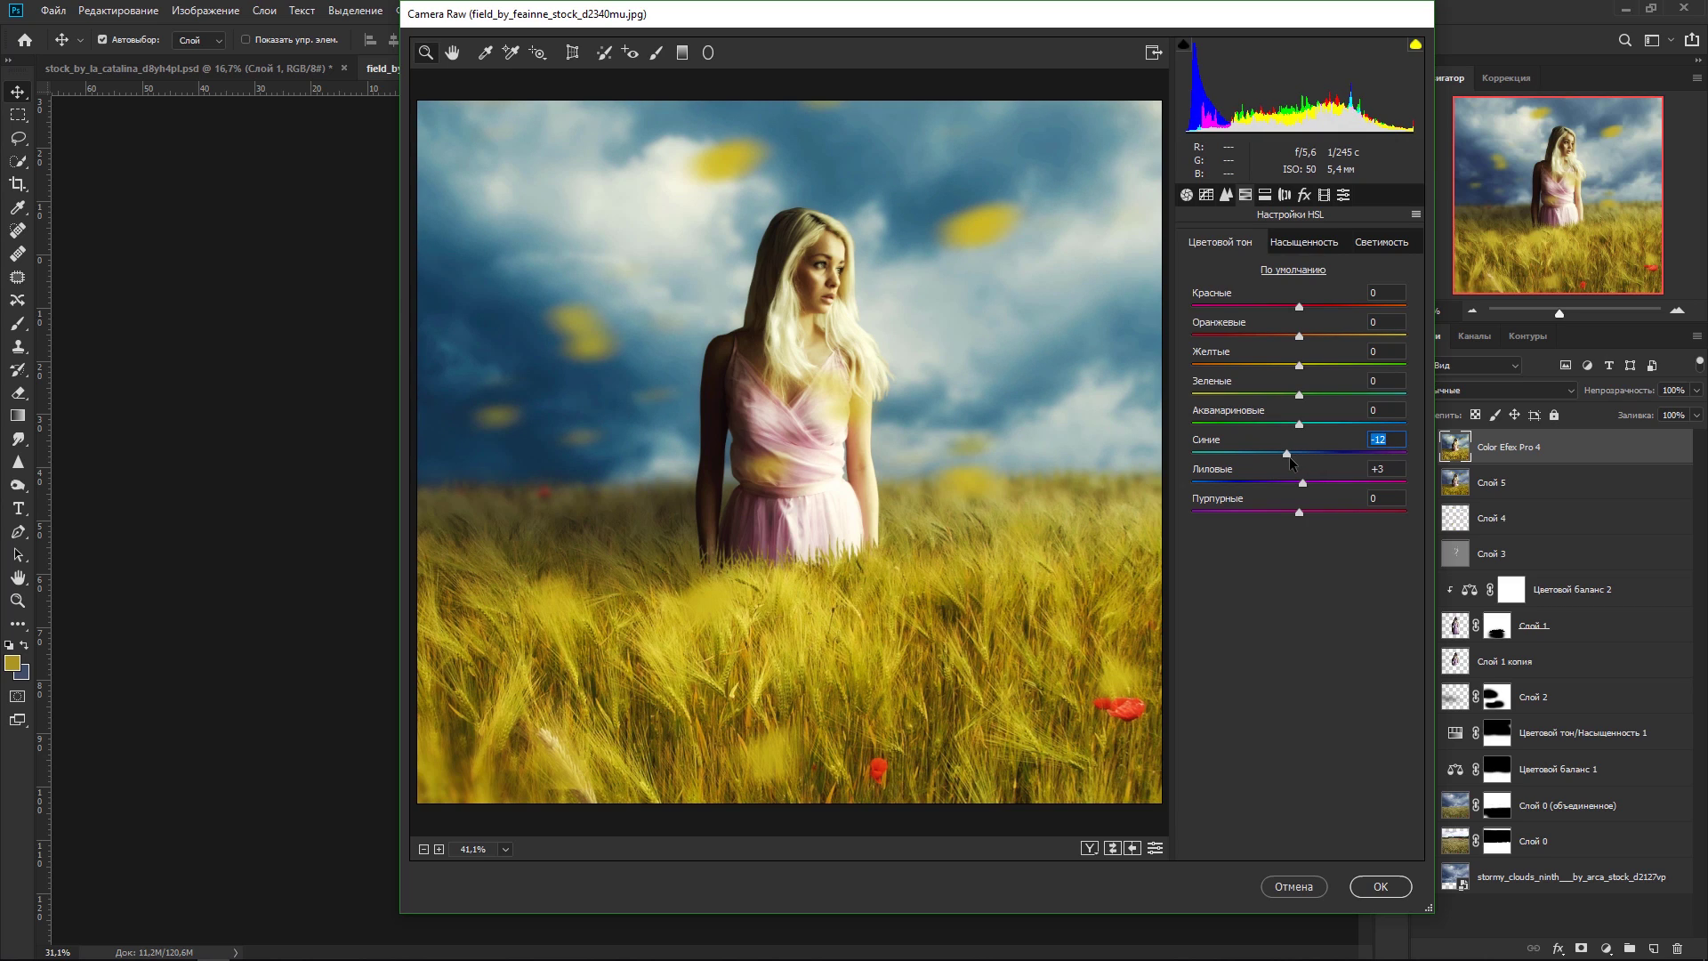
click(1380, 886)
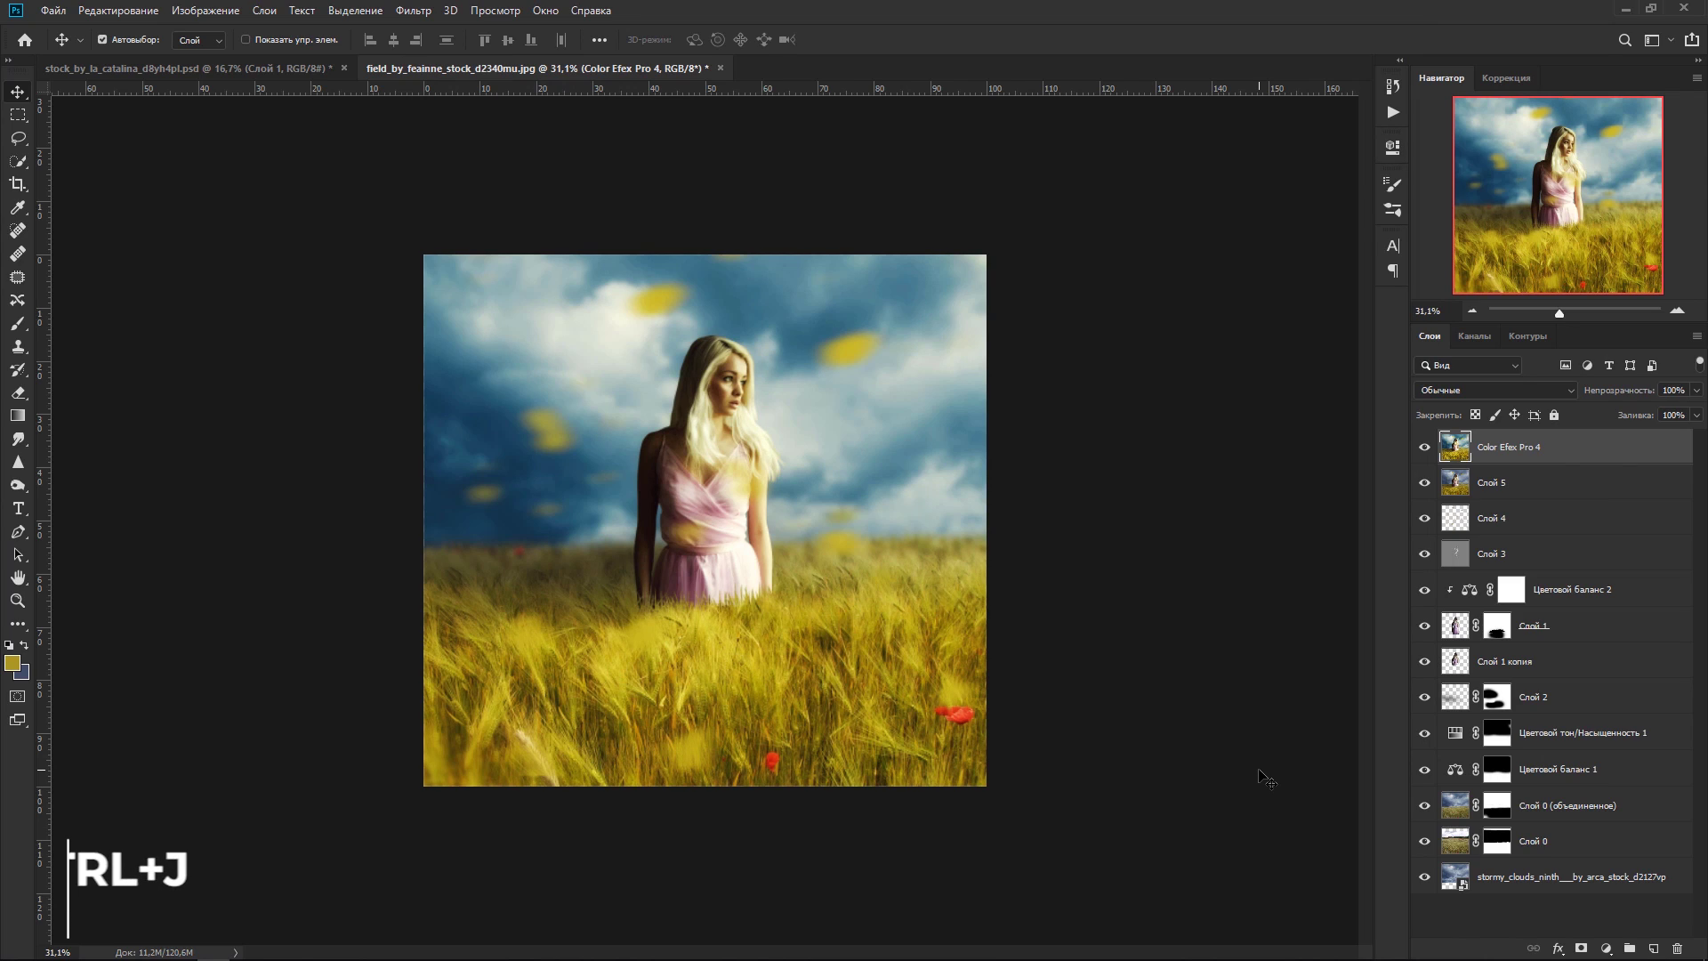
Step: Duplicate the graded Color Efex Pro 4 layer and apply a High Pass filter with a radius of 1.8 pixels to the copy
key(ctrl+j)
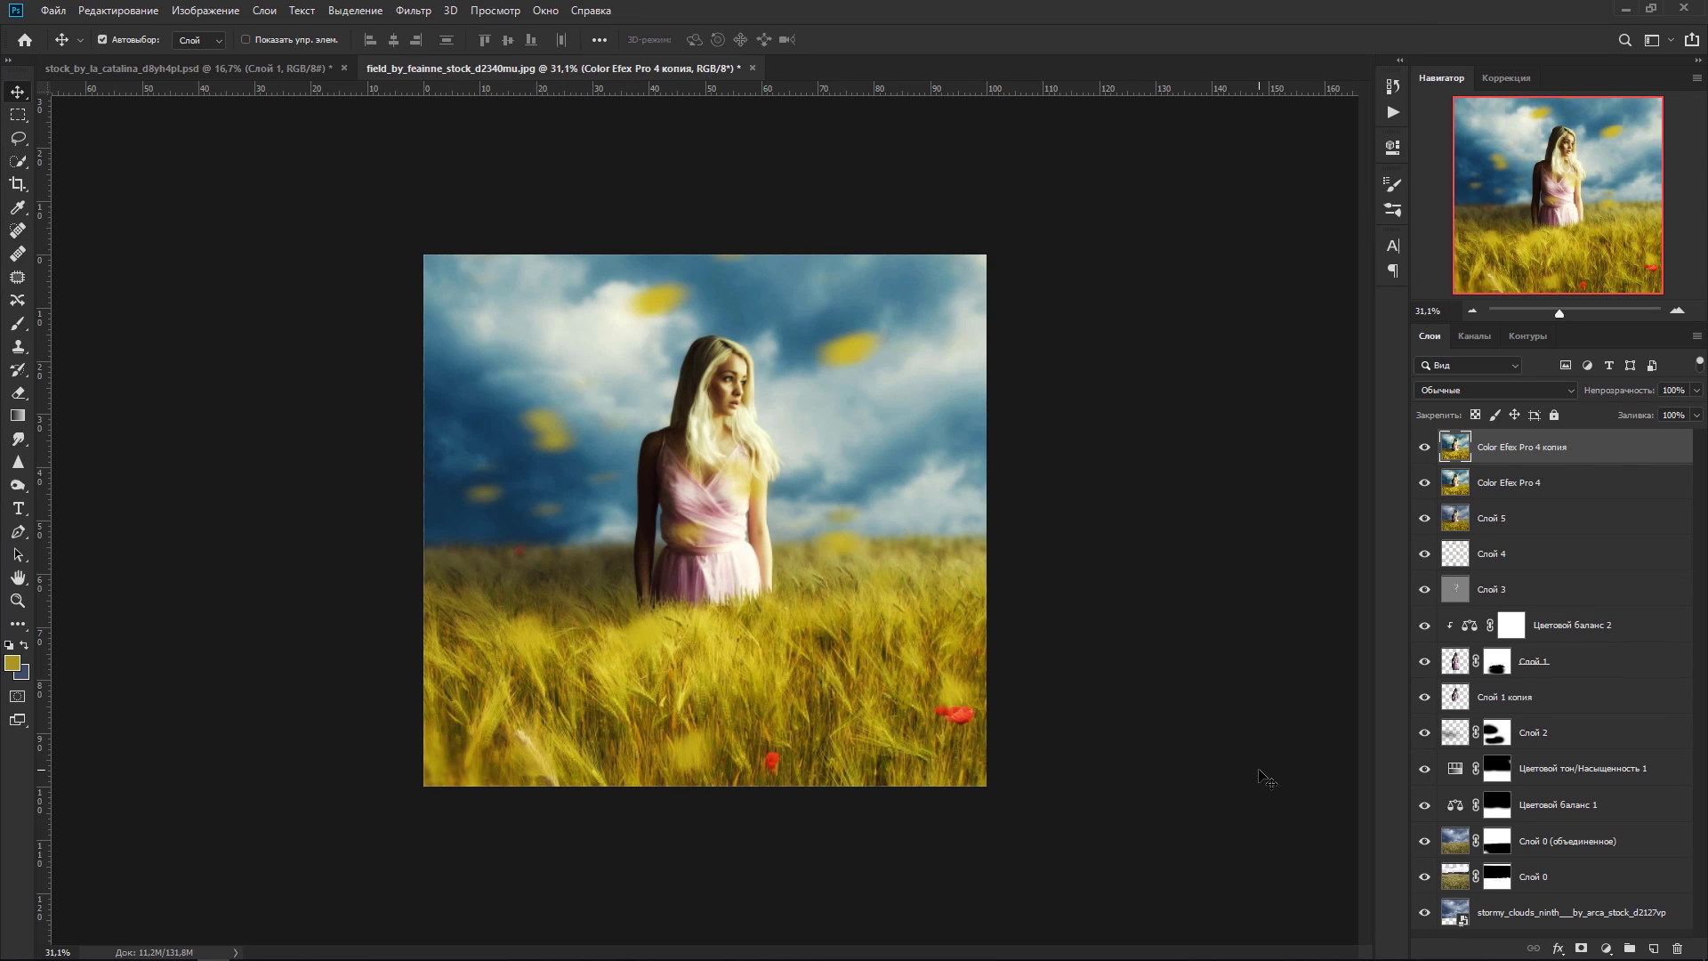
click(414, 11)
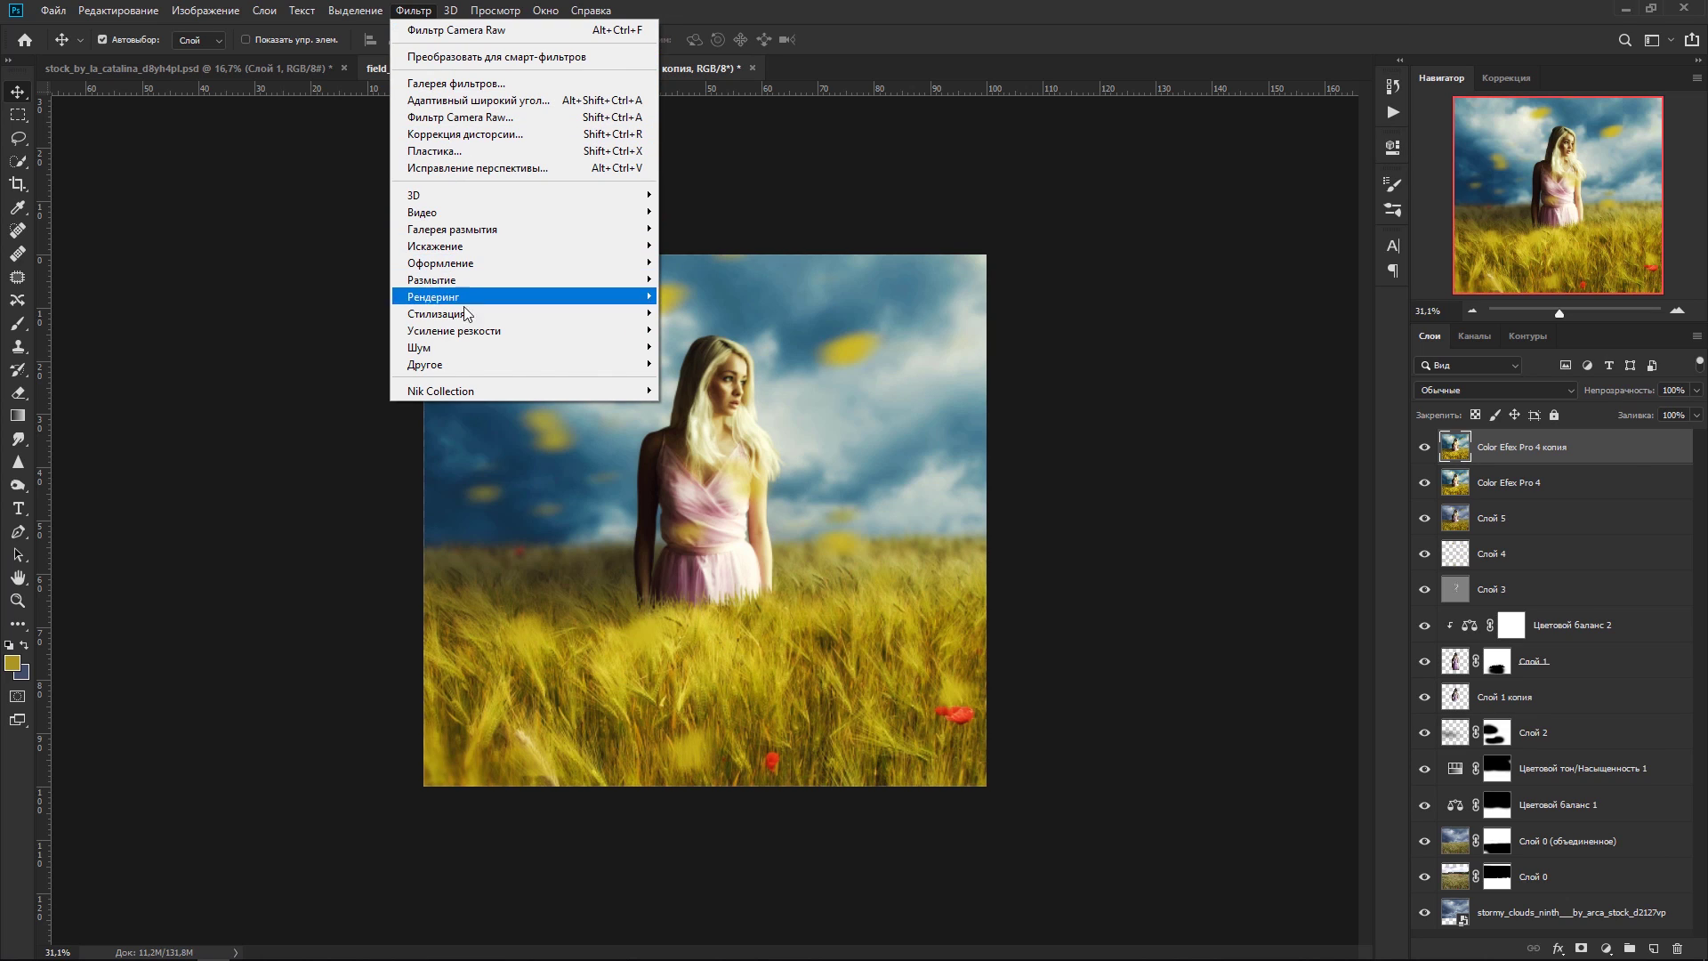
mouse_move(511, 367)
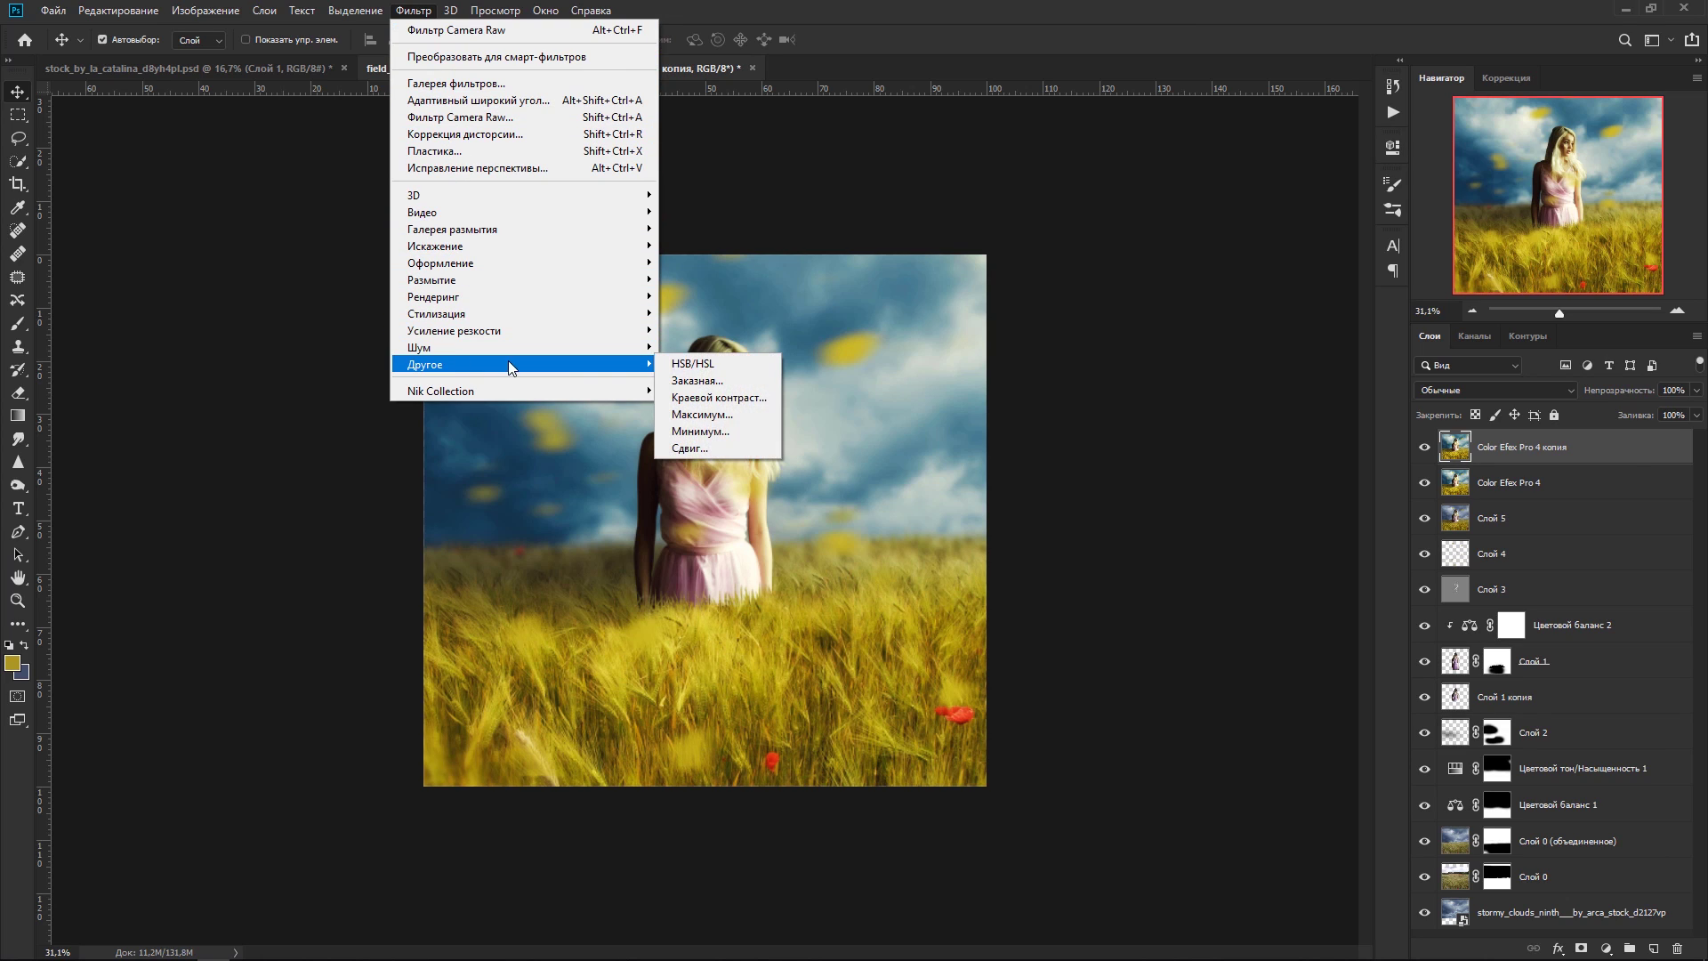
click(707, 396)
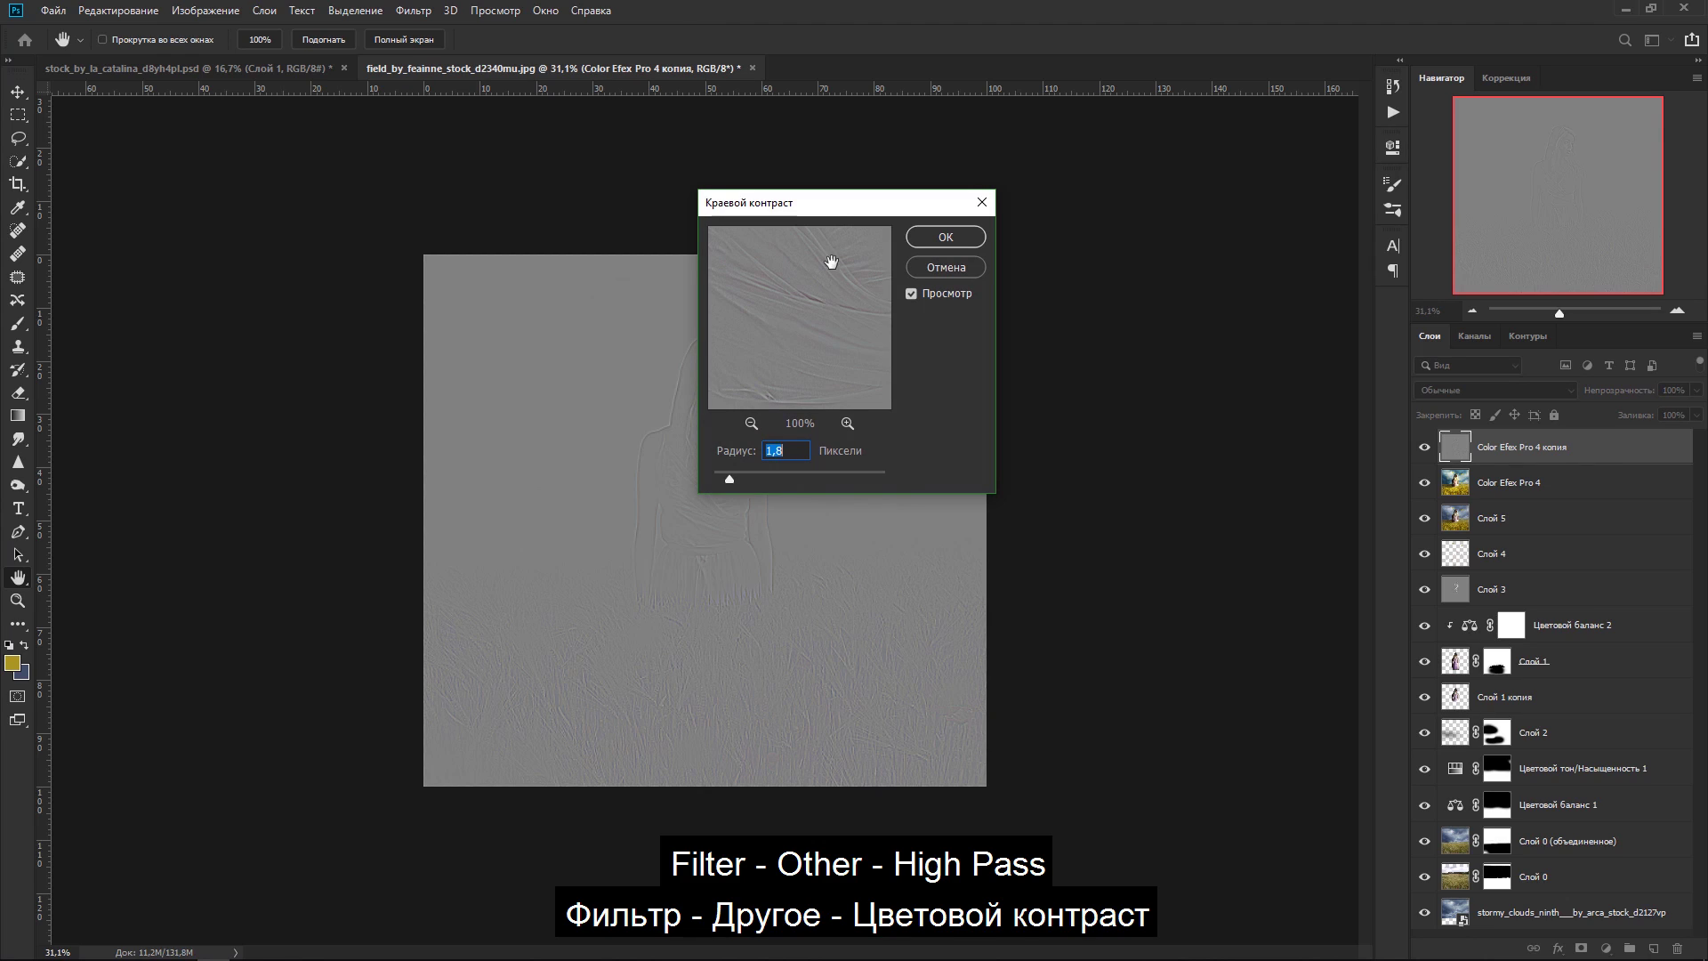
drag(827, 211, 1038, 293)
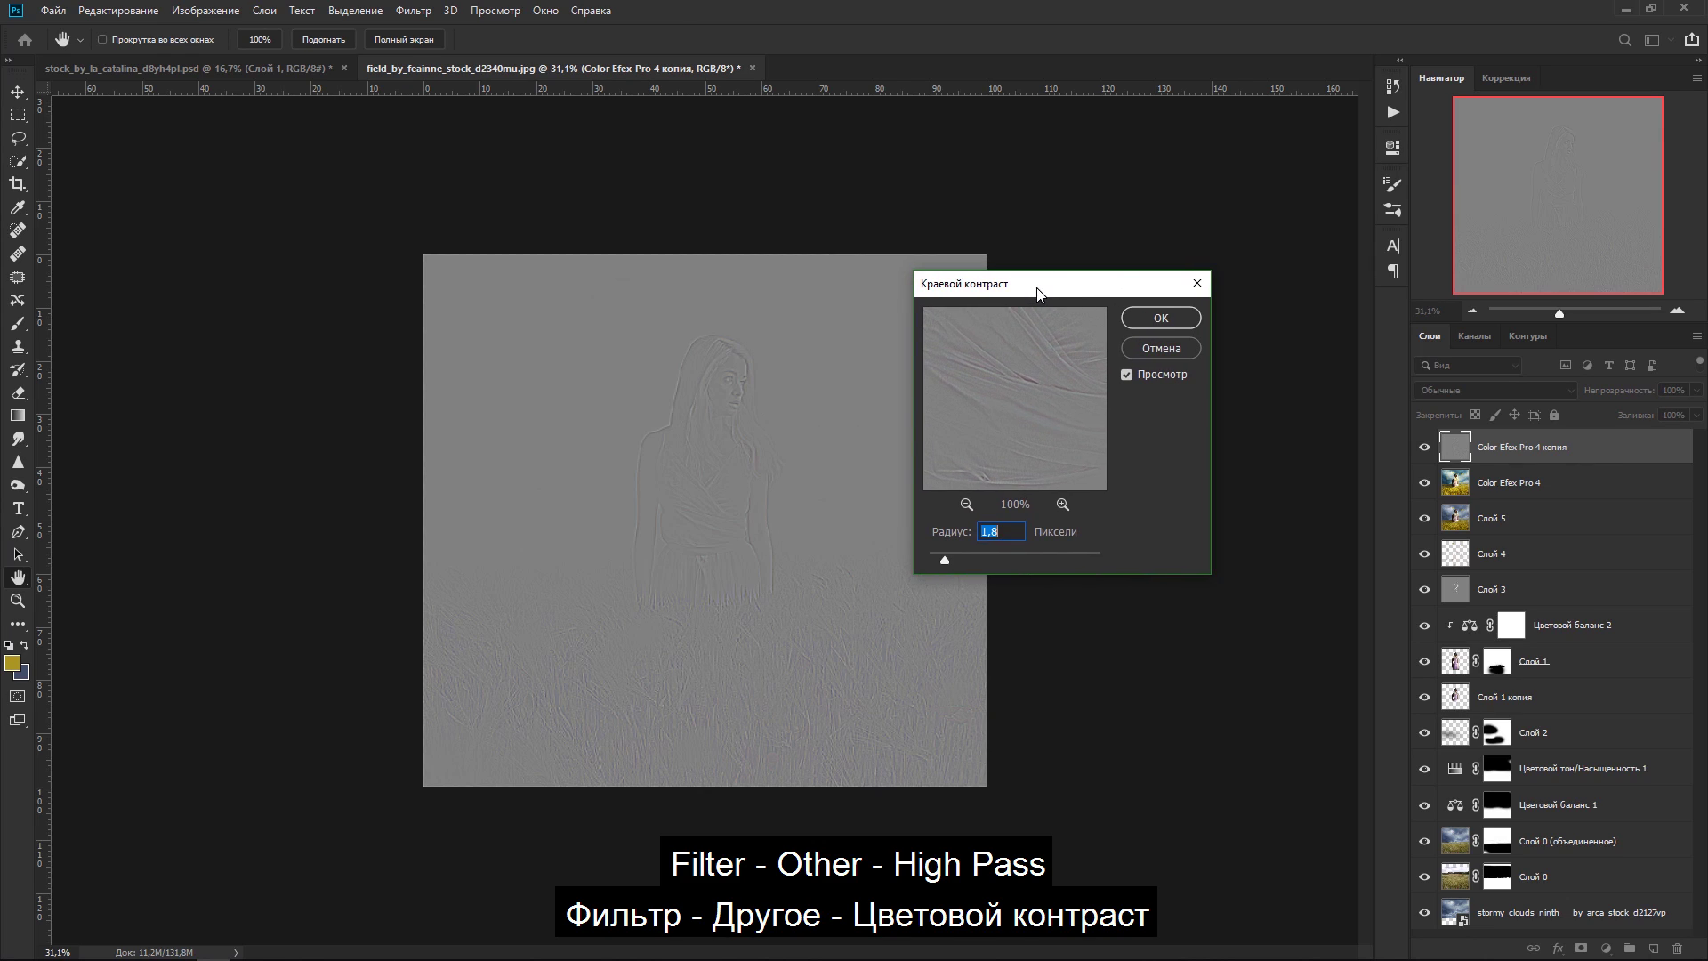
click(1157, 322)
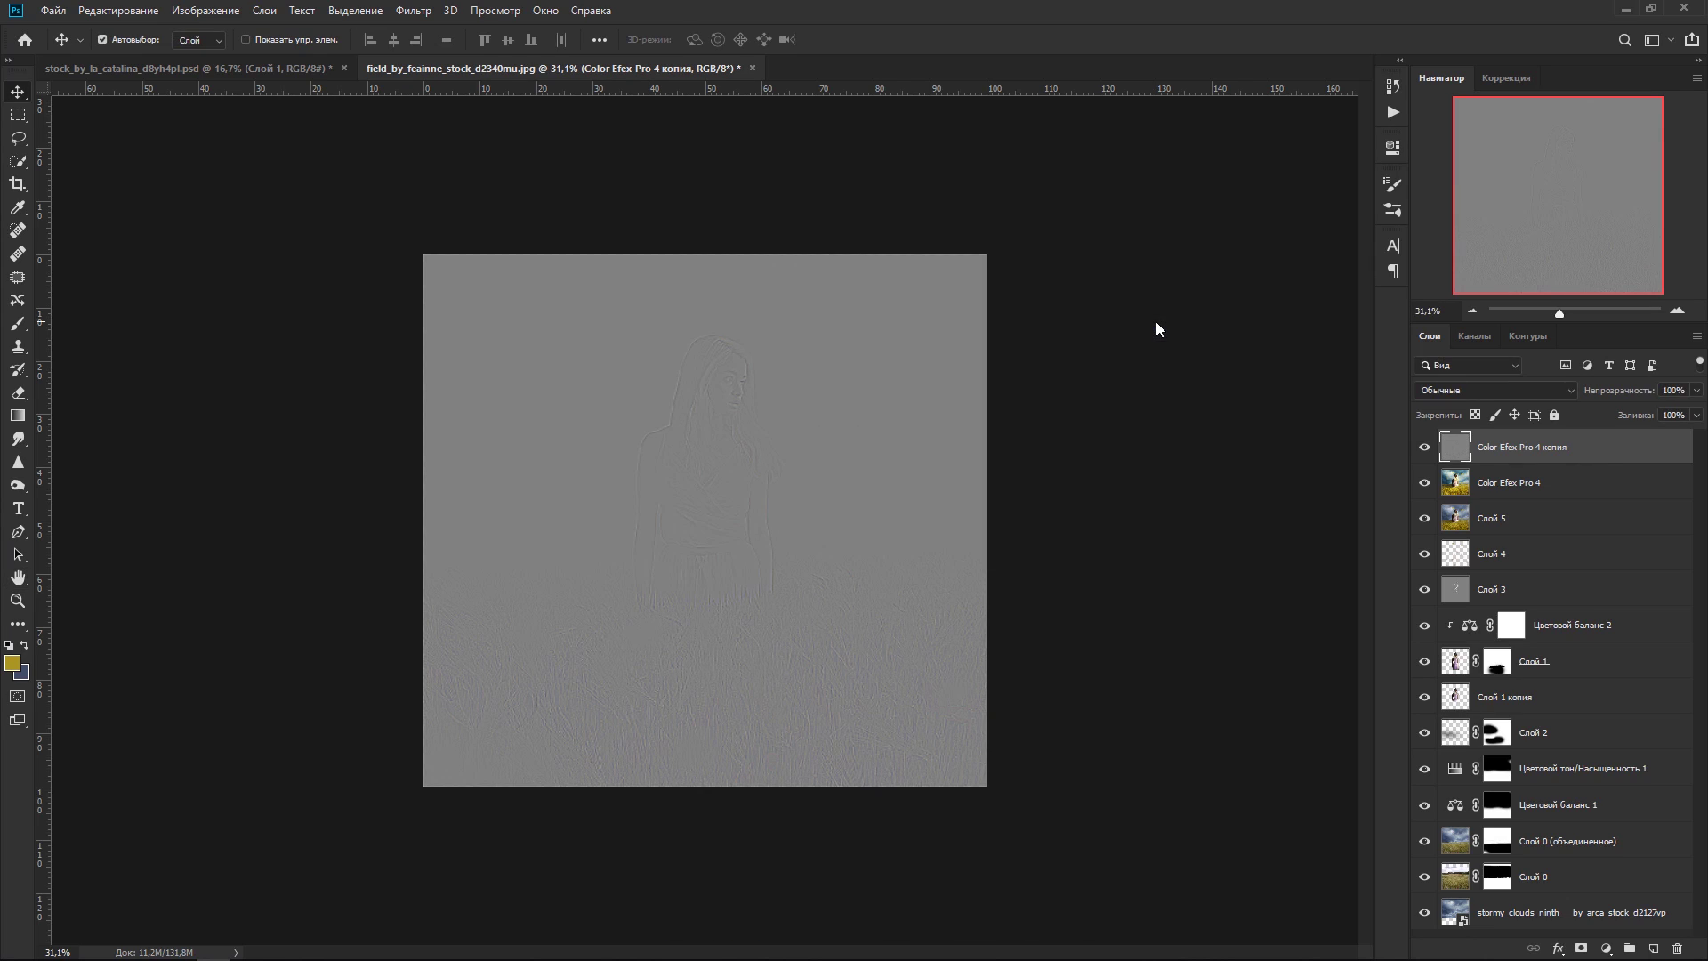
Step: Set the High Pass layer's blend mode to Soft Light and toggle its visibility to compare the sharpening on the woman and field
click(1436, 391)
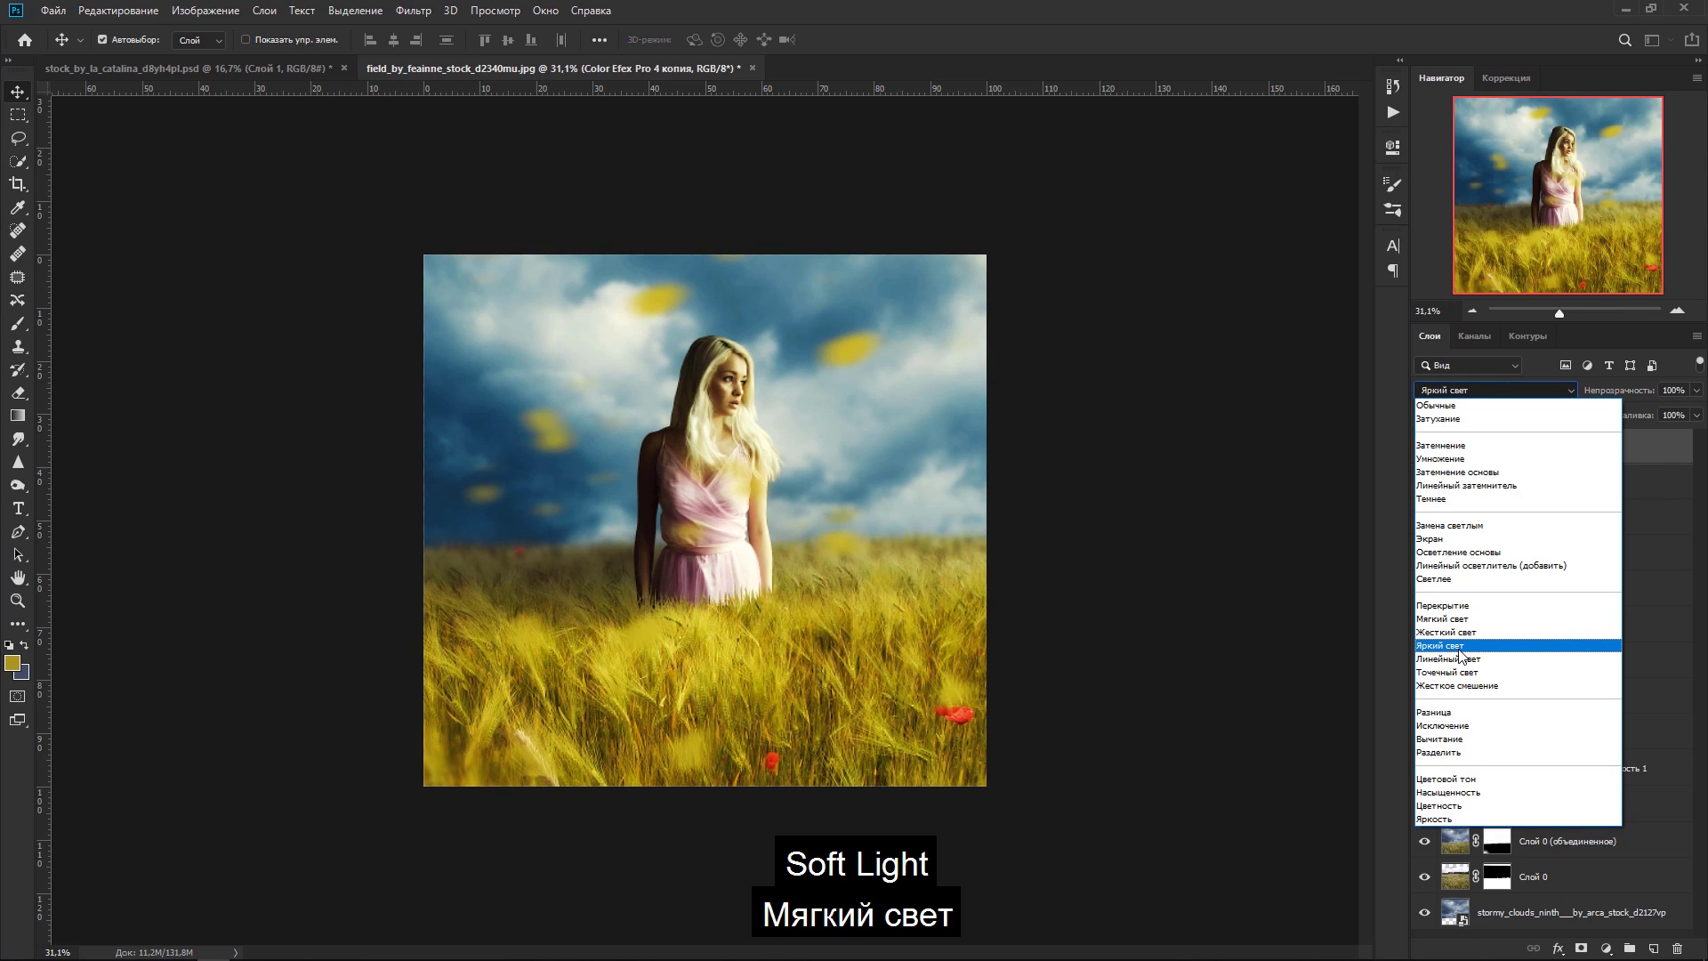
click(1457, 618)
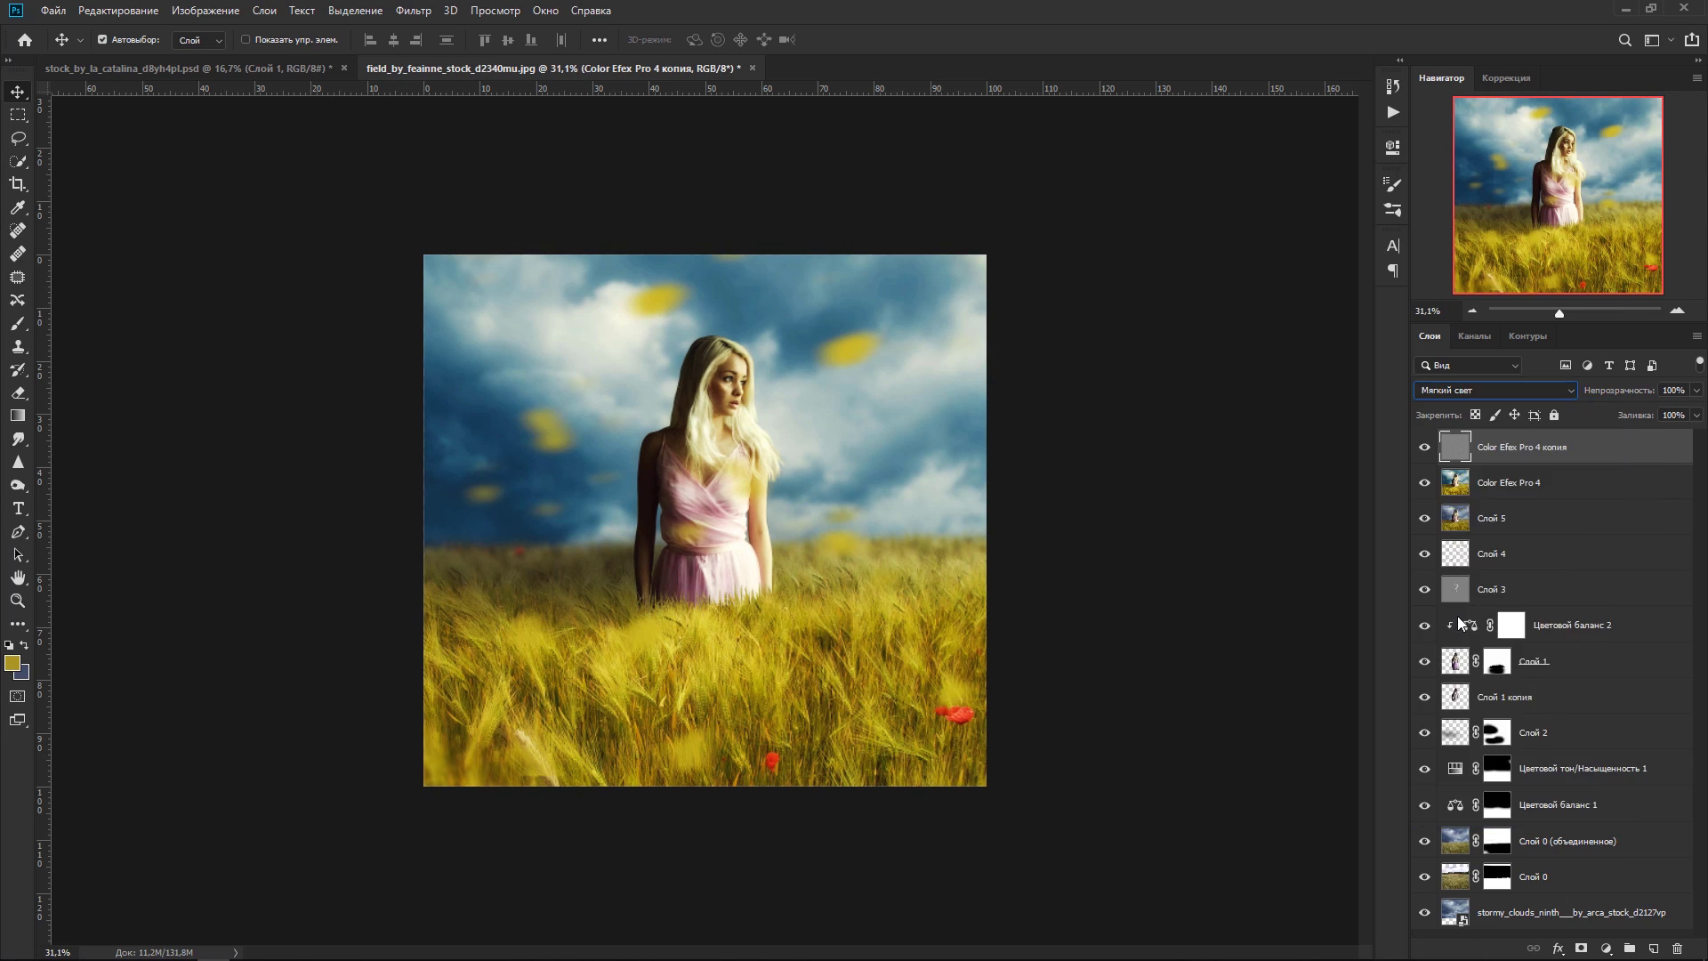
click(1129, 562)
scroll(1129, 562, up, 4)
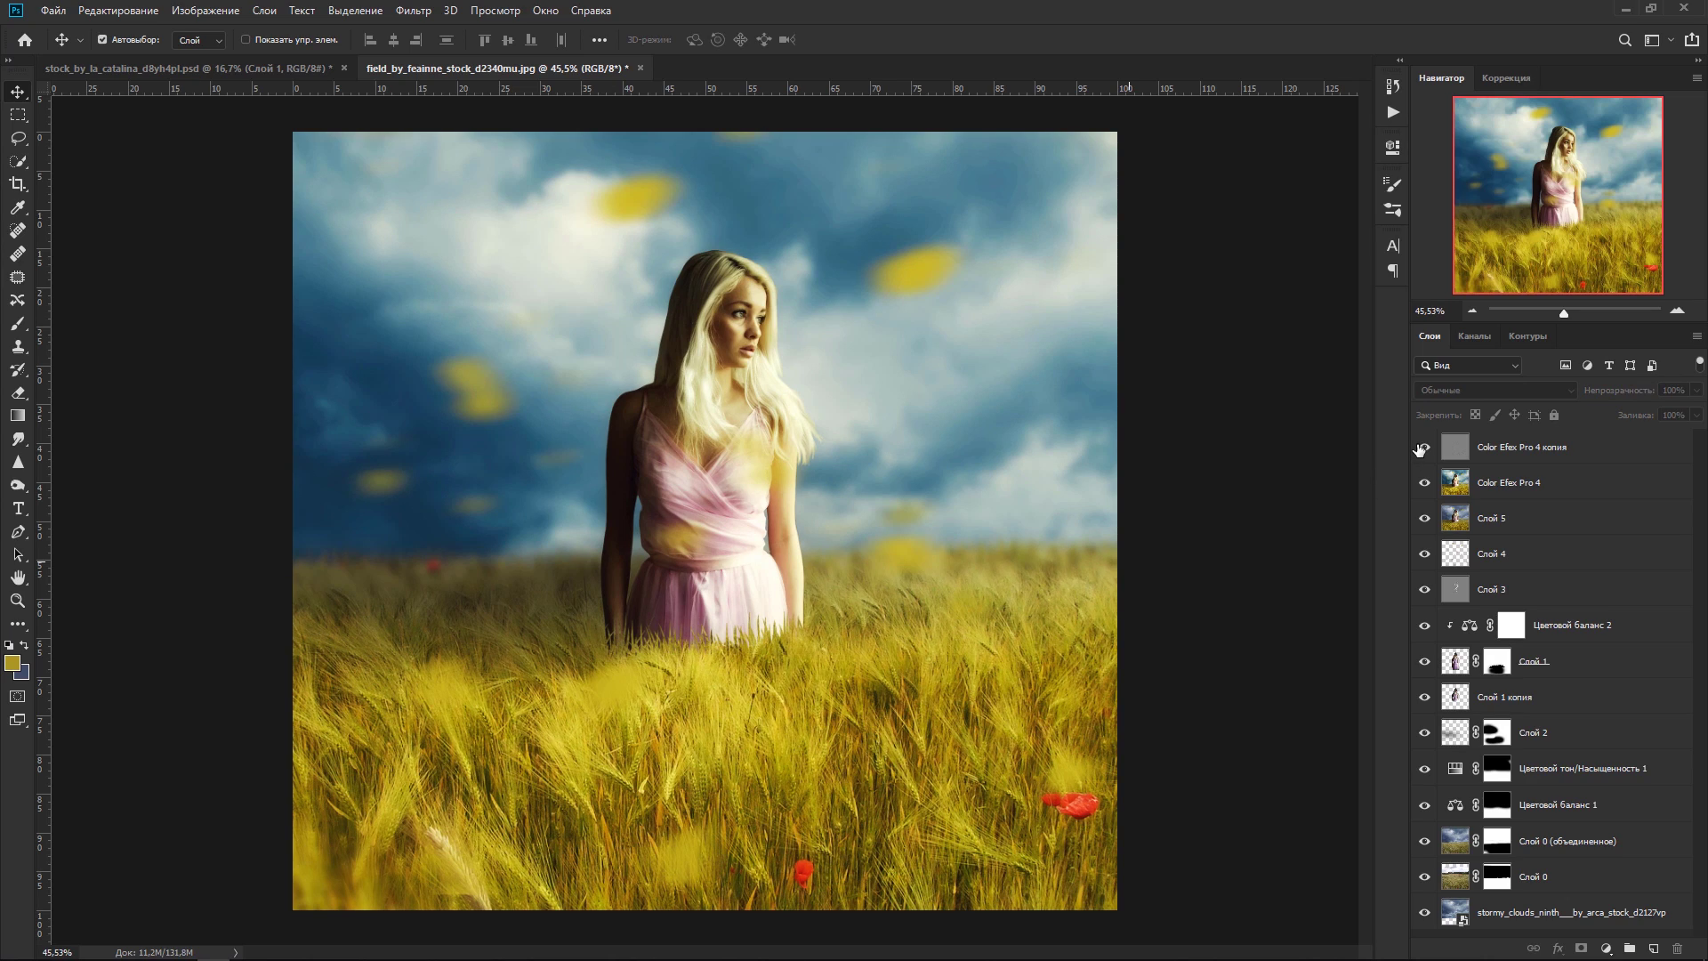
click(1447, 451)
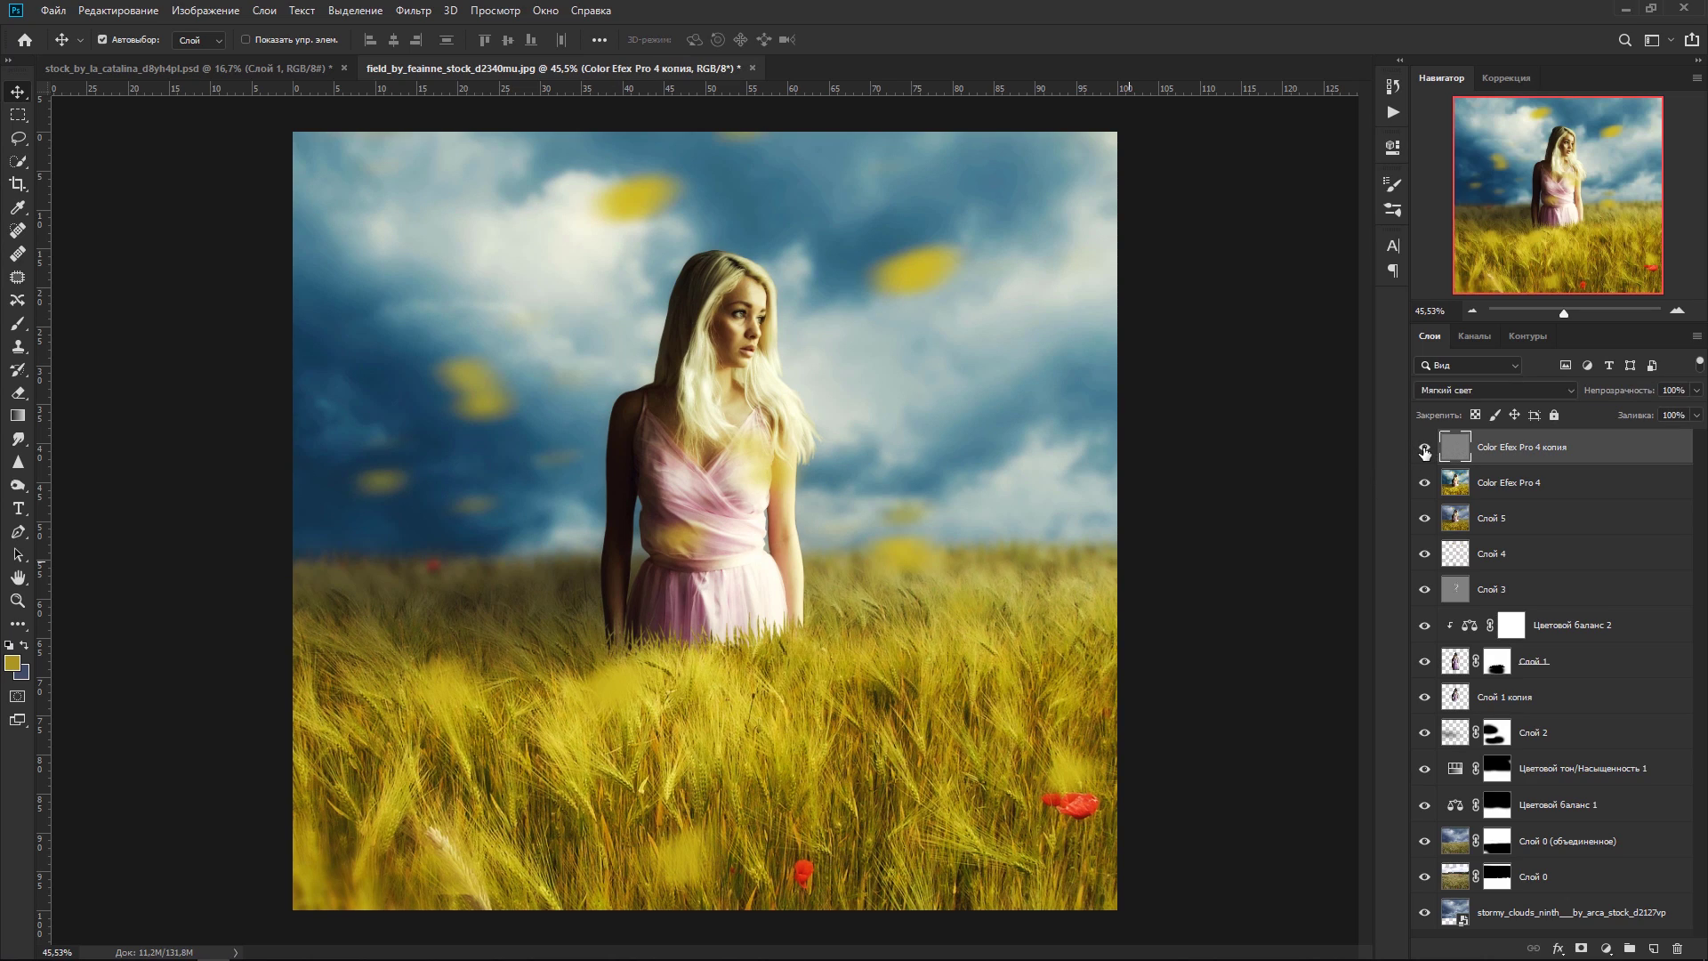
click(1424, 452)
click(1424, 452)
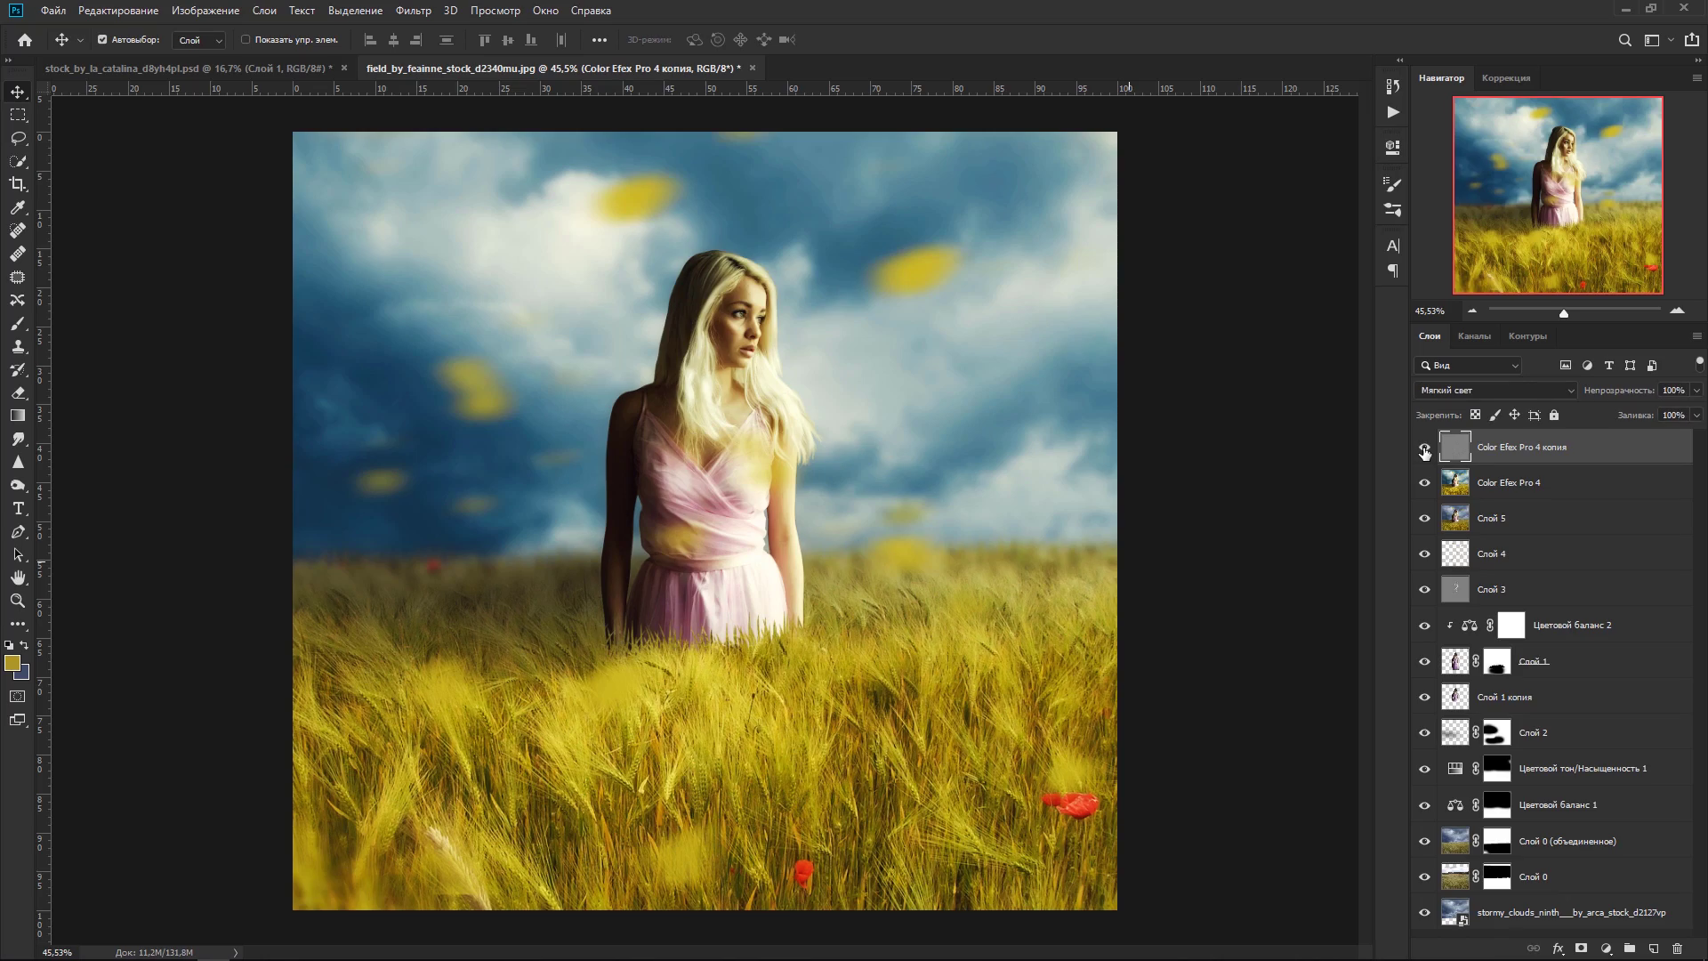